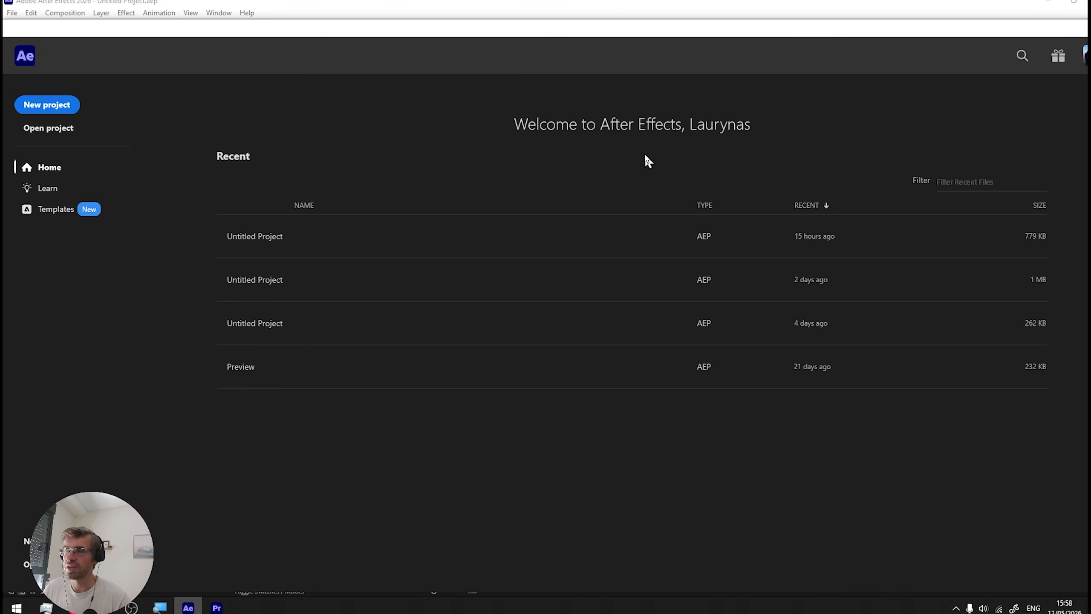
Create a new project and choose the Essential Graphics workspace
click(48, 107)
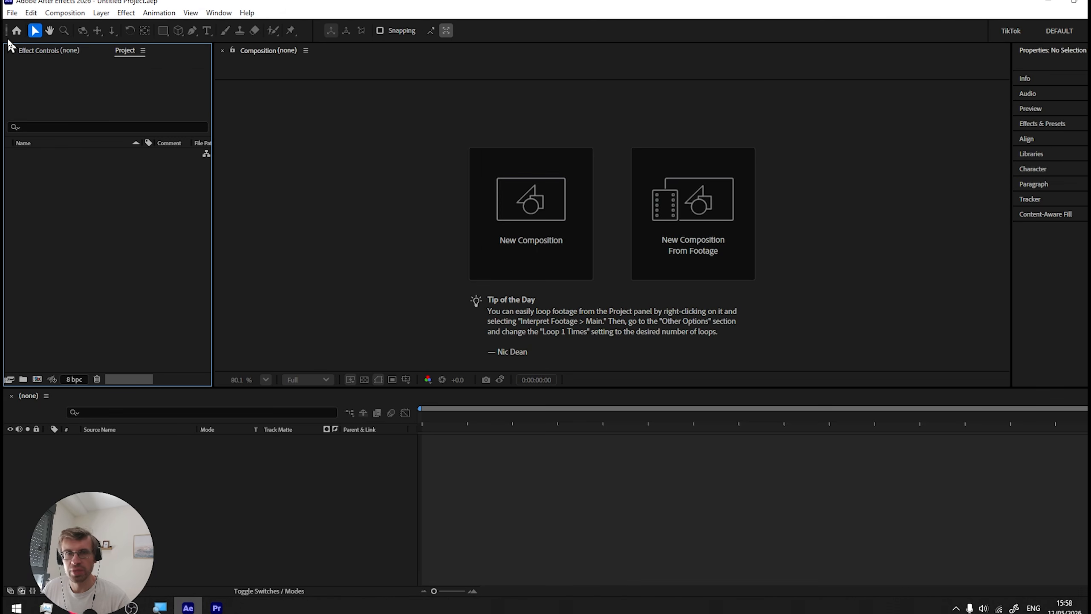
click(219, 13)
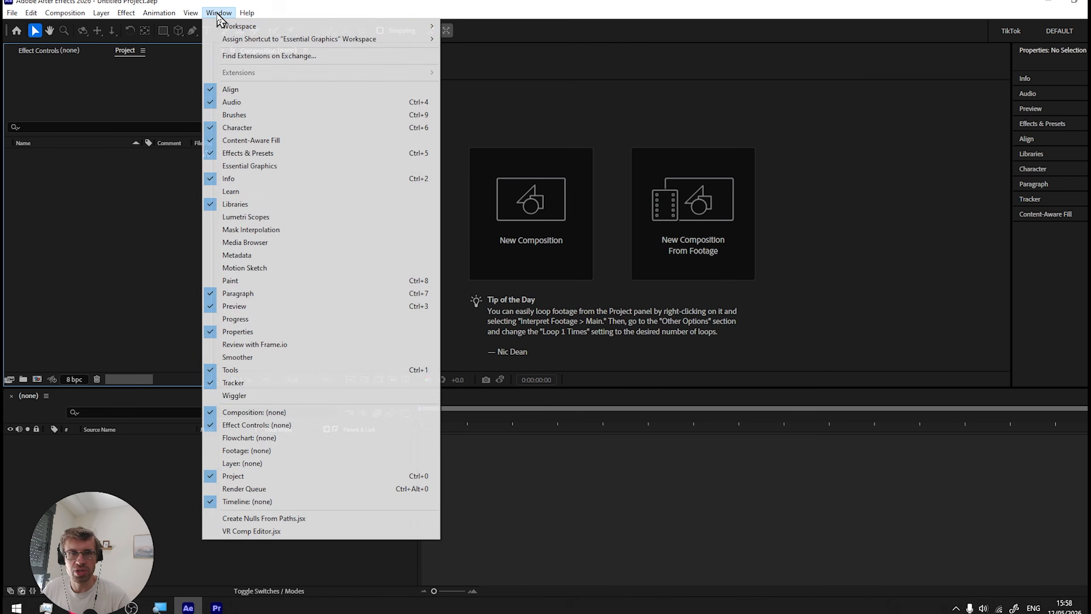
mouse_move(243, 30)
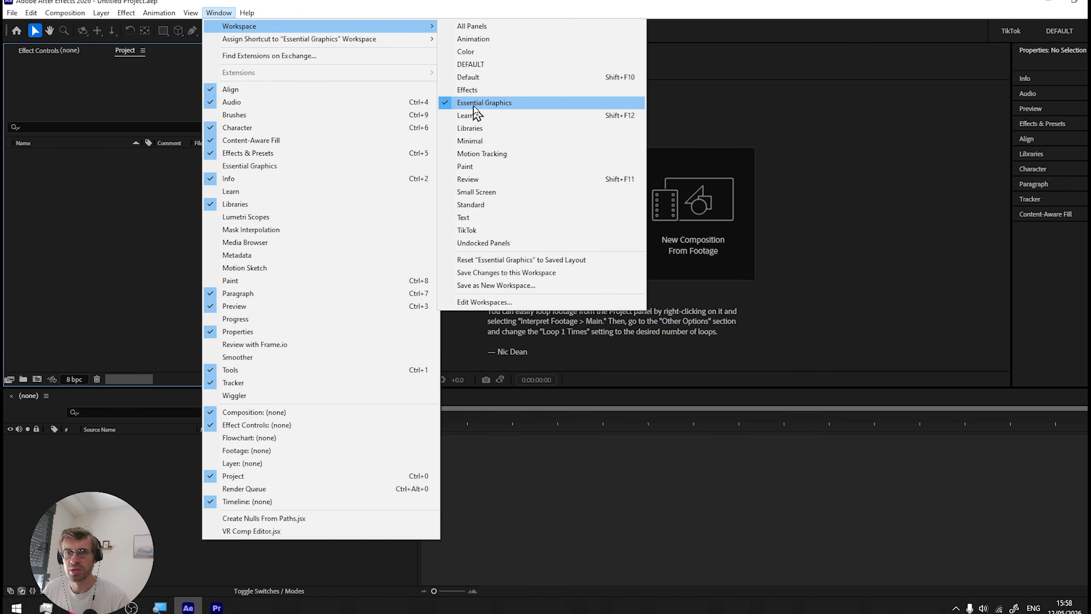
click(503, 113)
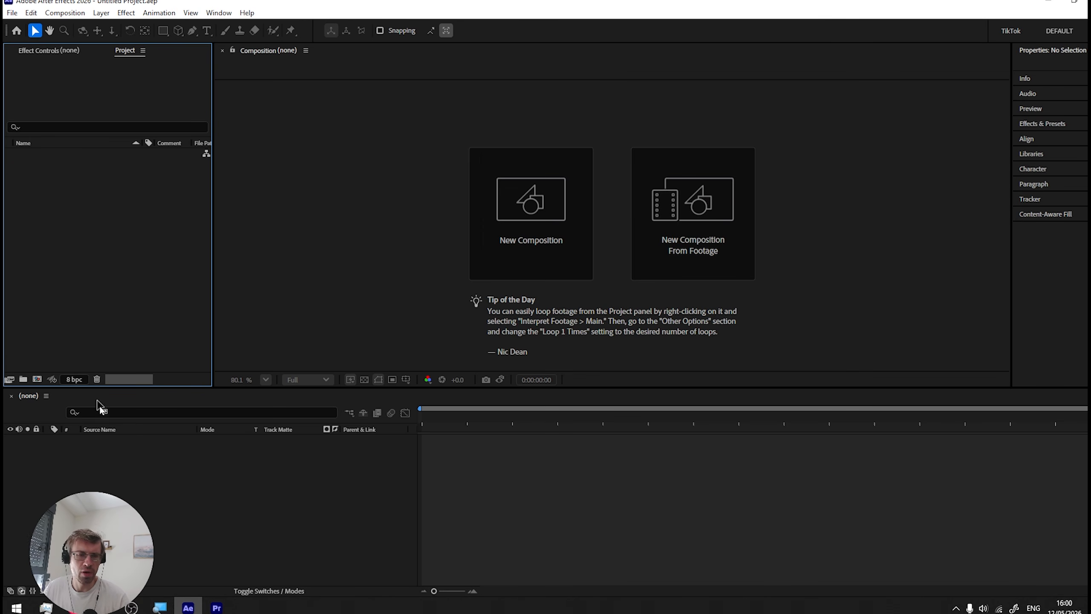
click(110, 466)
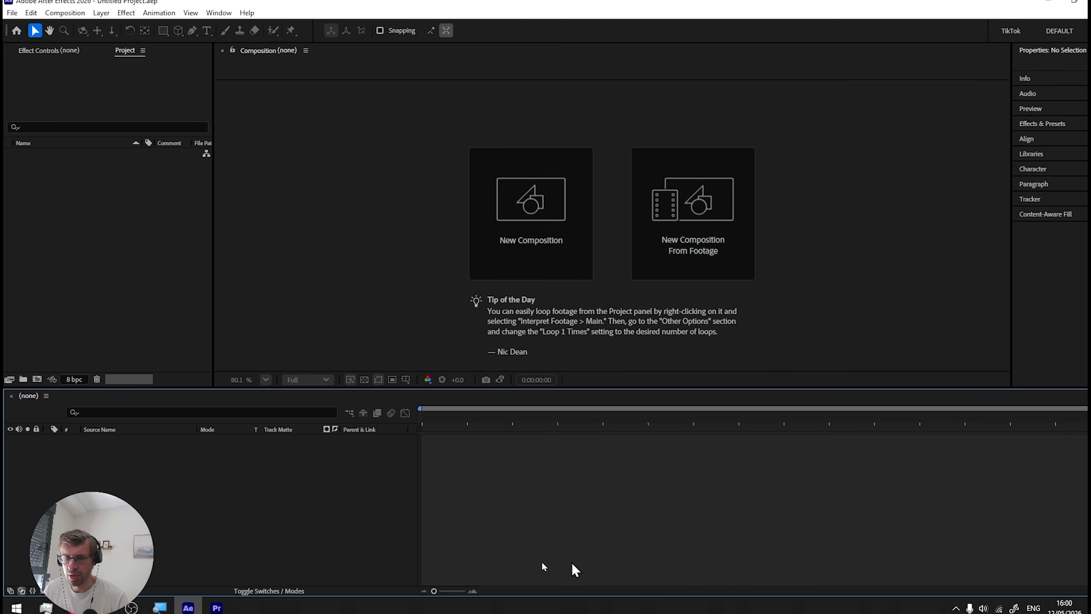
click(551, 66)
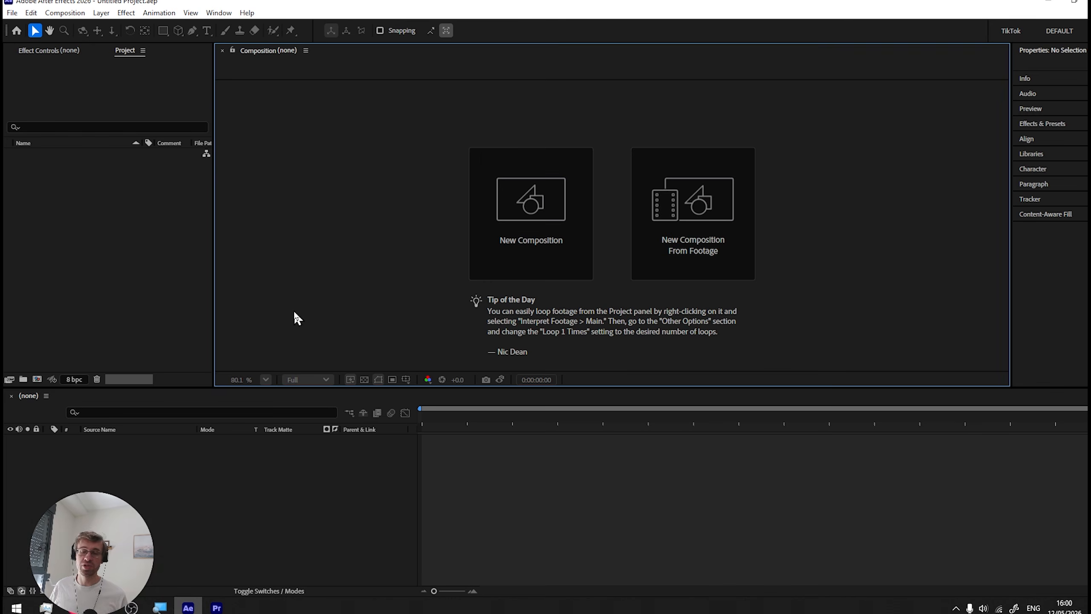
click(196, 170)
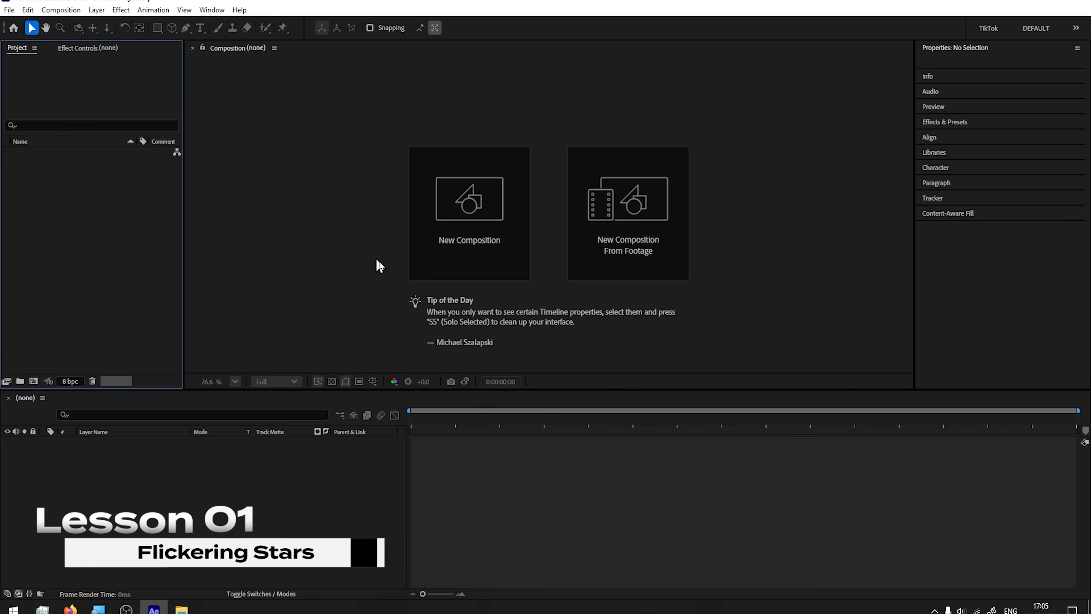
Import the image 01.jpg from the course's assets folder into the project
right_click(45, 222)
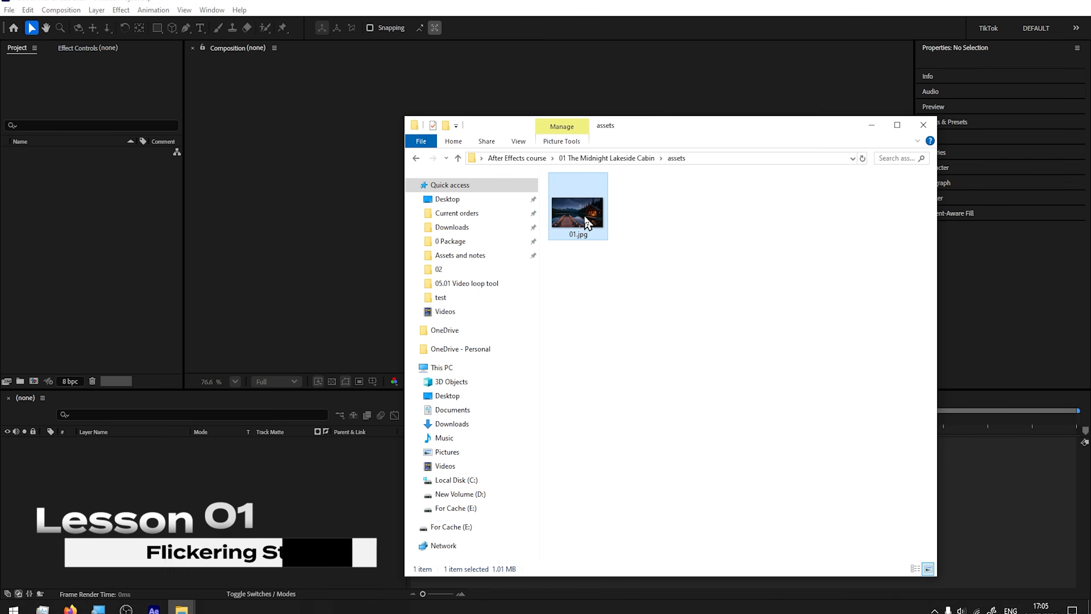
drag(588, 223, 71, 258)
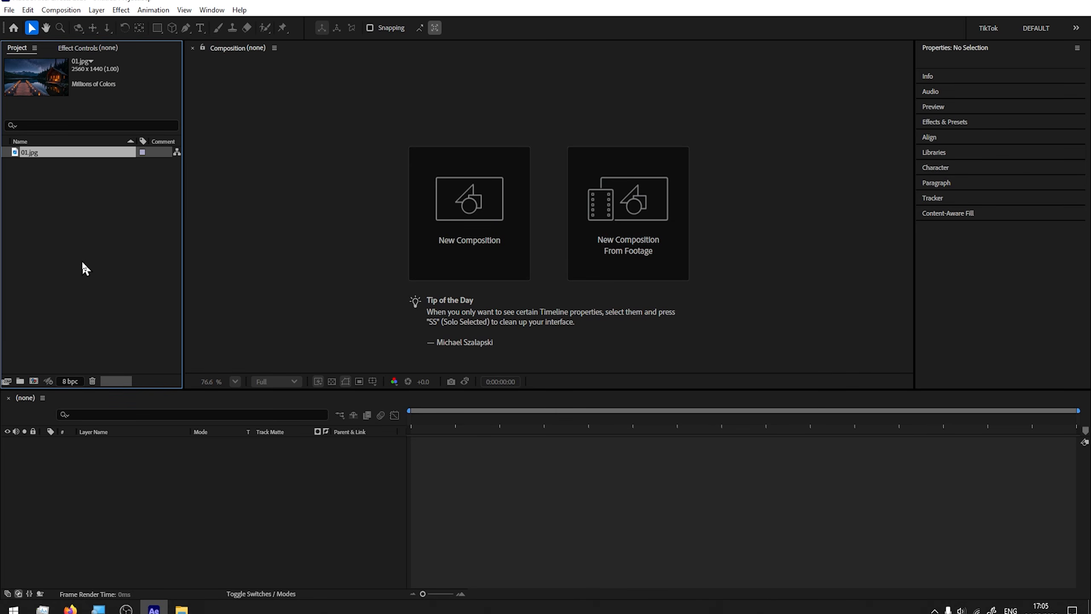
Create a composition named Final with the Social Media Landscape HD 1920x1080 30 fps preset and a 30-second duration
click(33, 381)
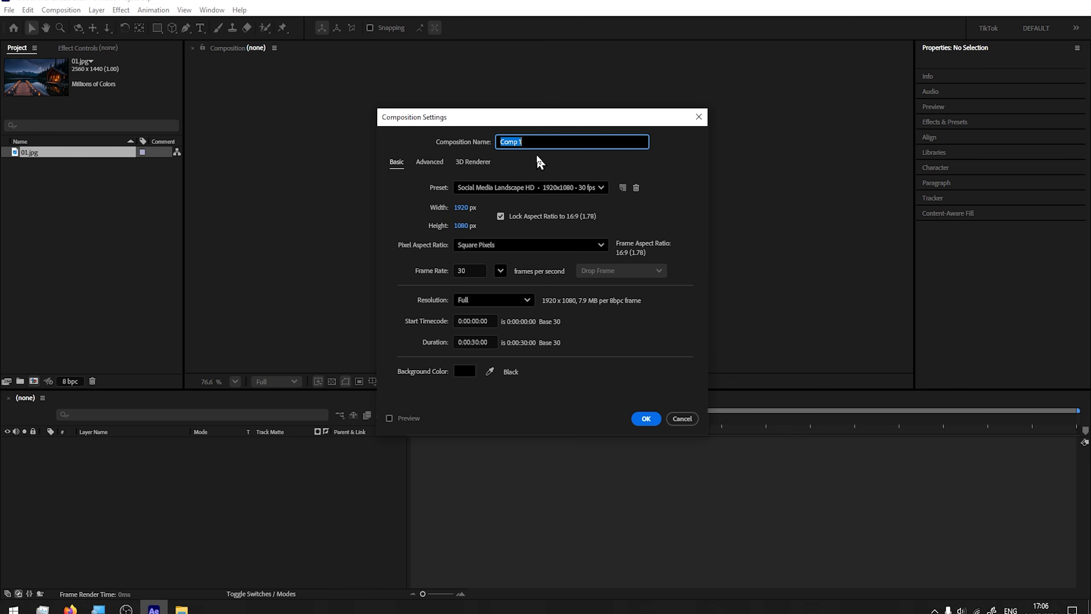
text(Final)
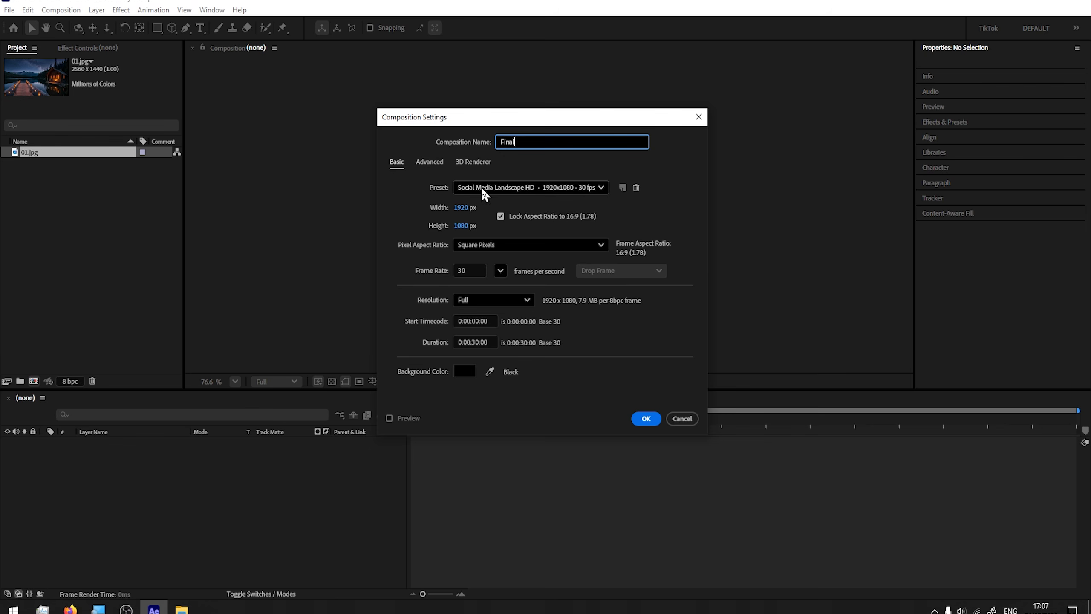
click(469, 190)
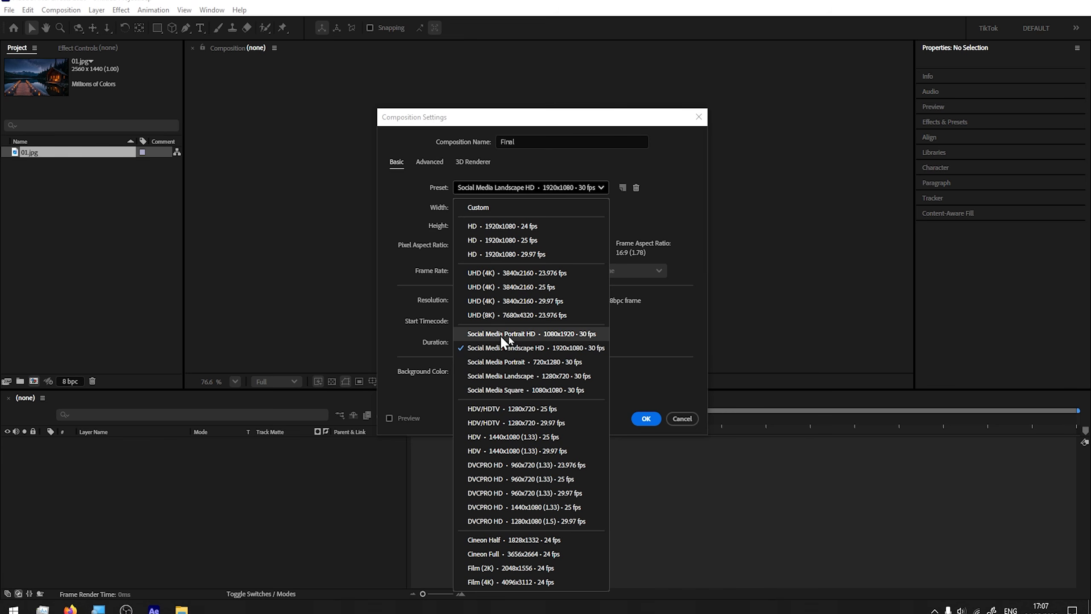
click(444, 272)
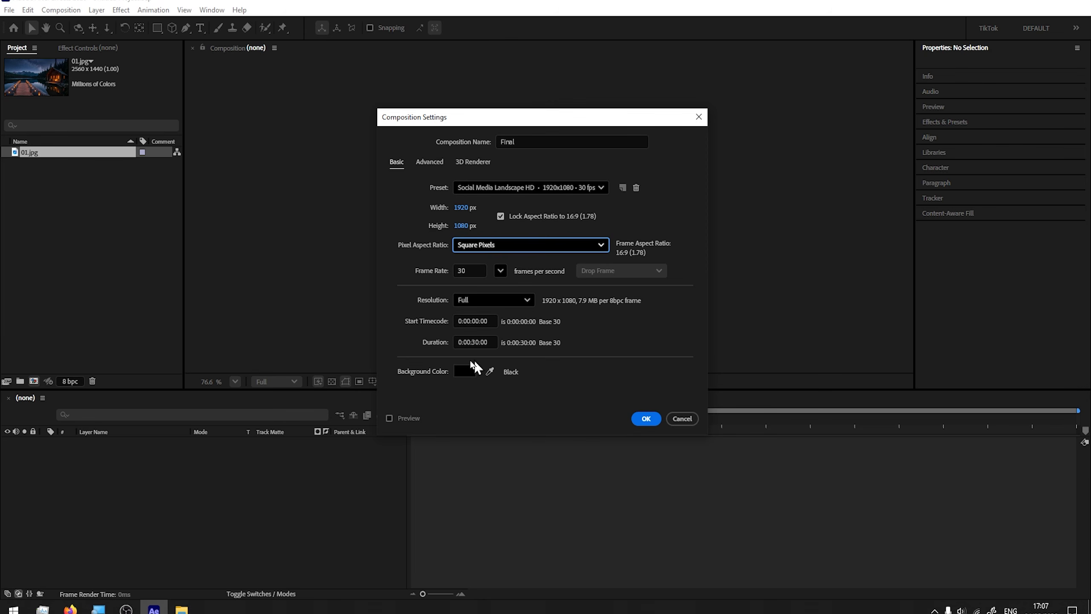
drag(473, 342, 476, 343)
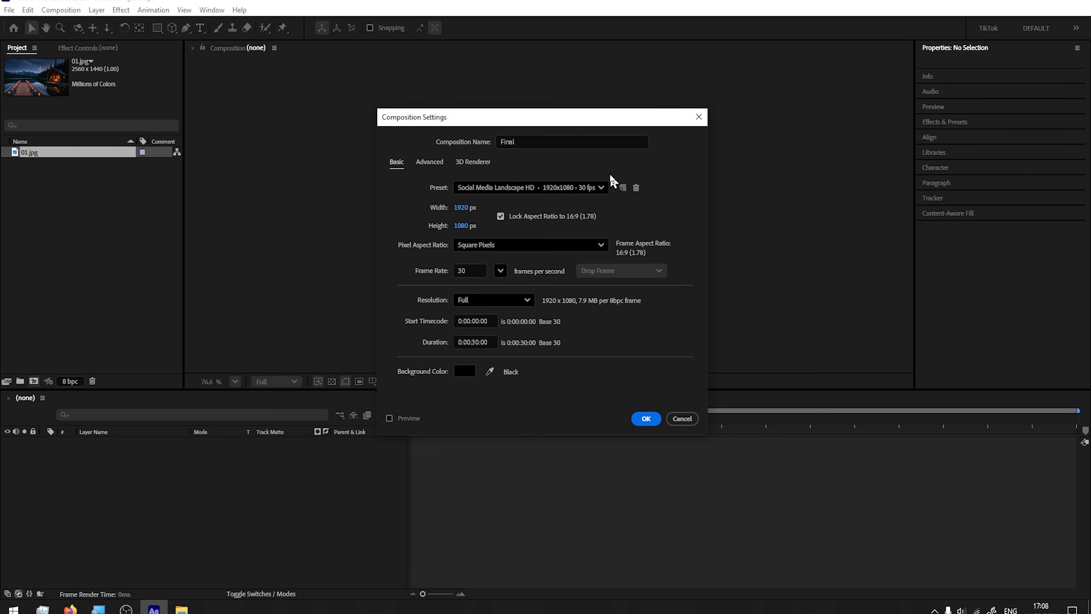
click(646, 418)
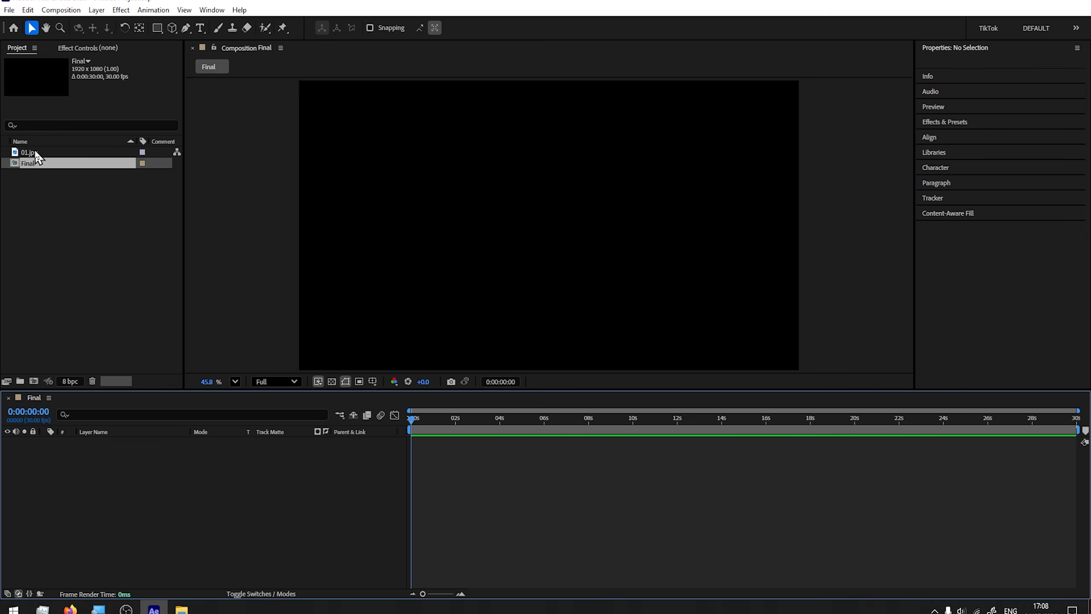
Add 01.jpg to the Final composition as a layer and fit it to the composition width
drag(34, 152, 149, 507)
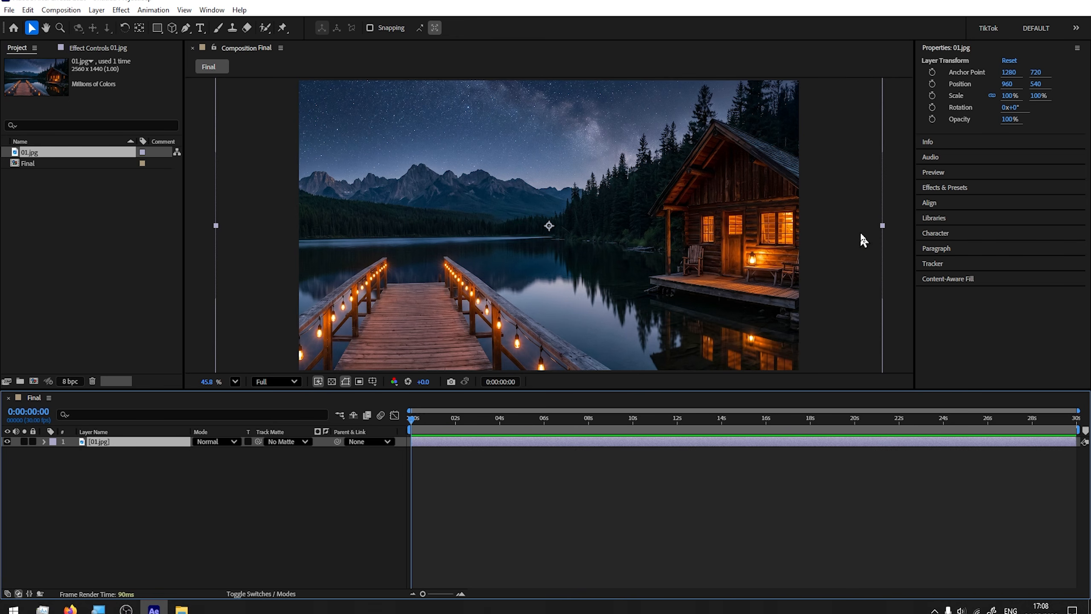
right_click(138, 450)
mouse_move(271, 136)
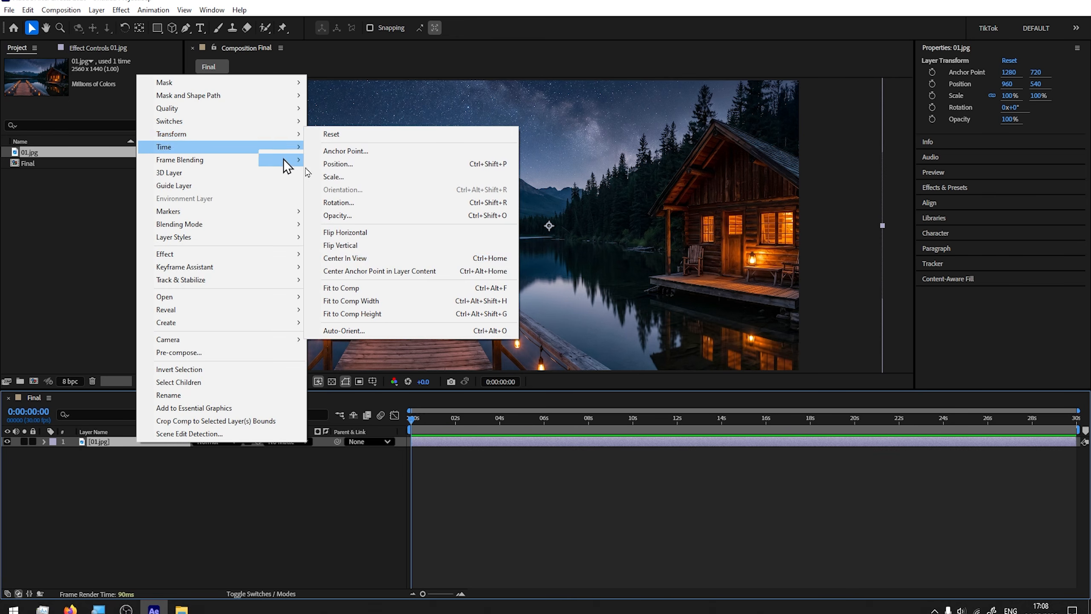
click(375, 303)
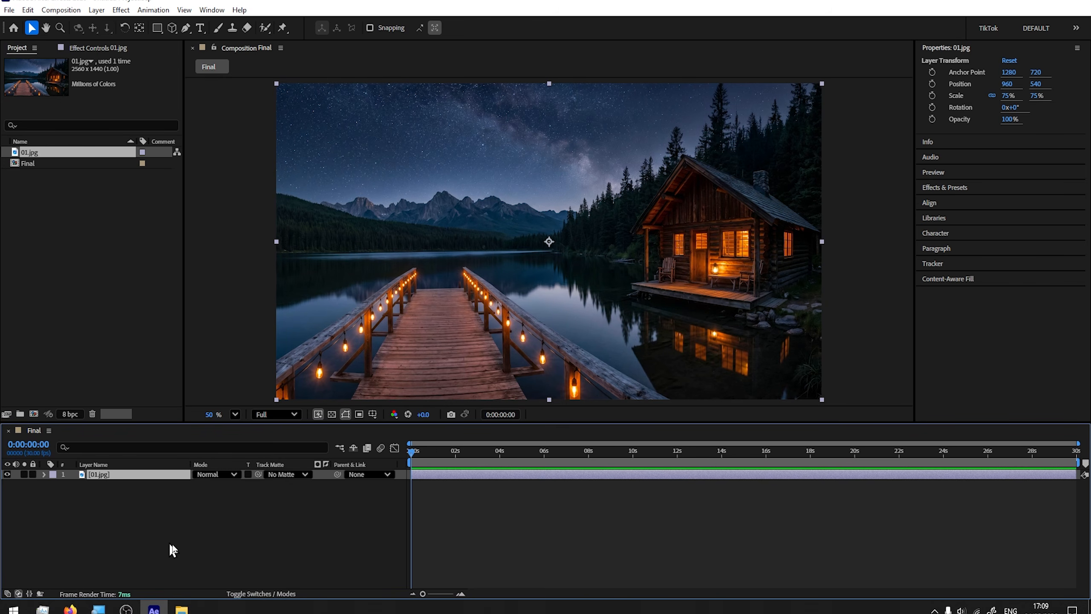
Create a black solid layer named Flickering Stars at composition size above the image layer
right_click(85, 547)
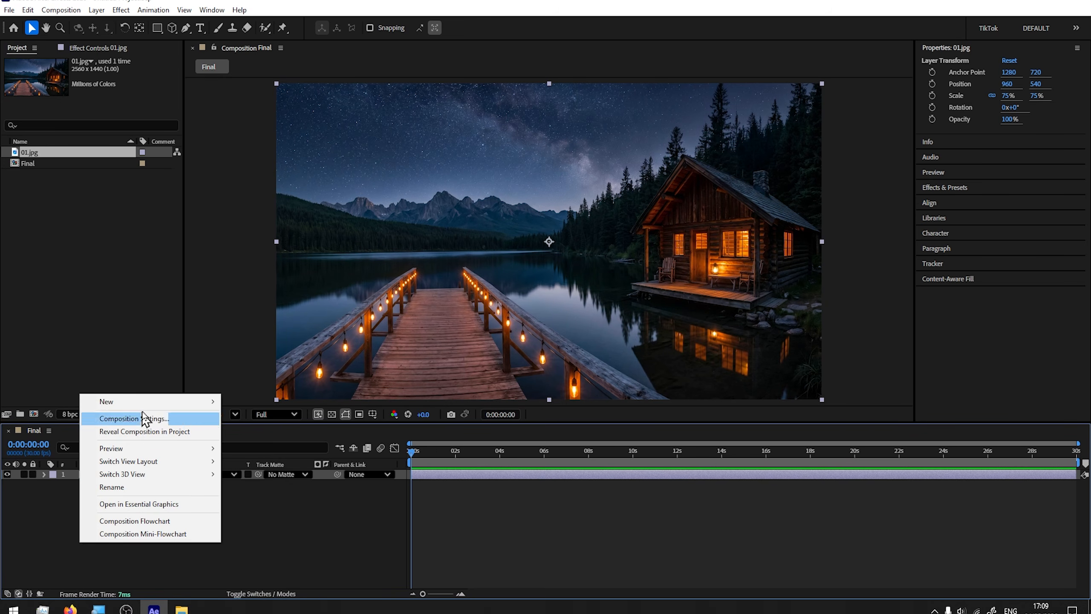
click(99, 538)
right_click(99, 535)
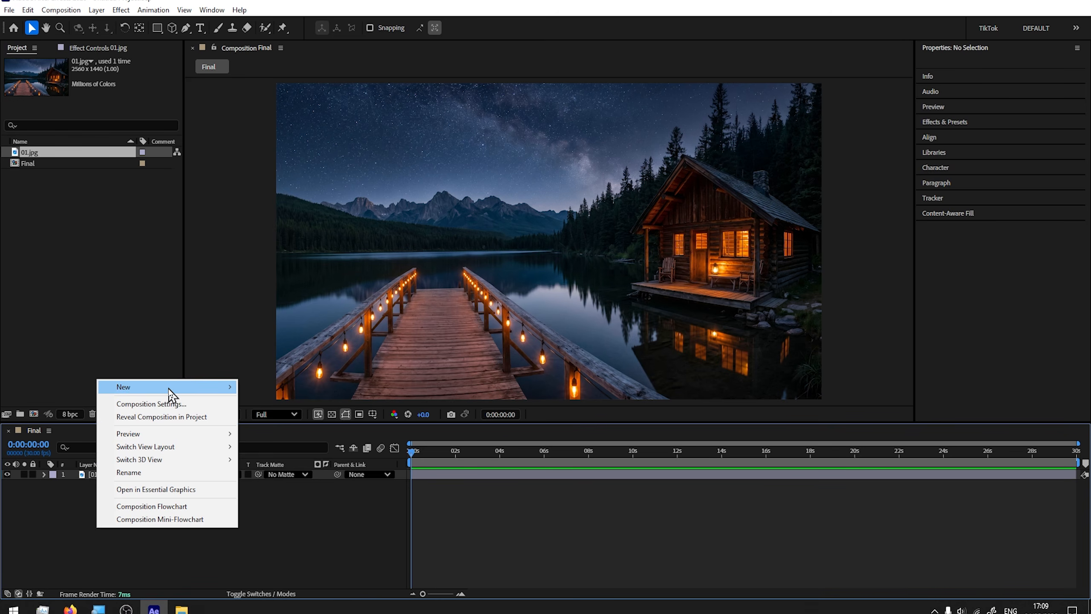
mouse_move(168, 393)
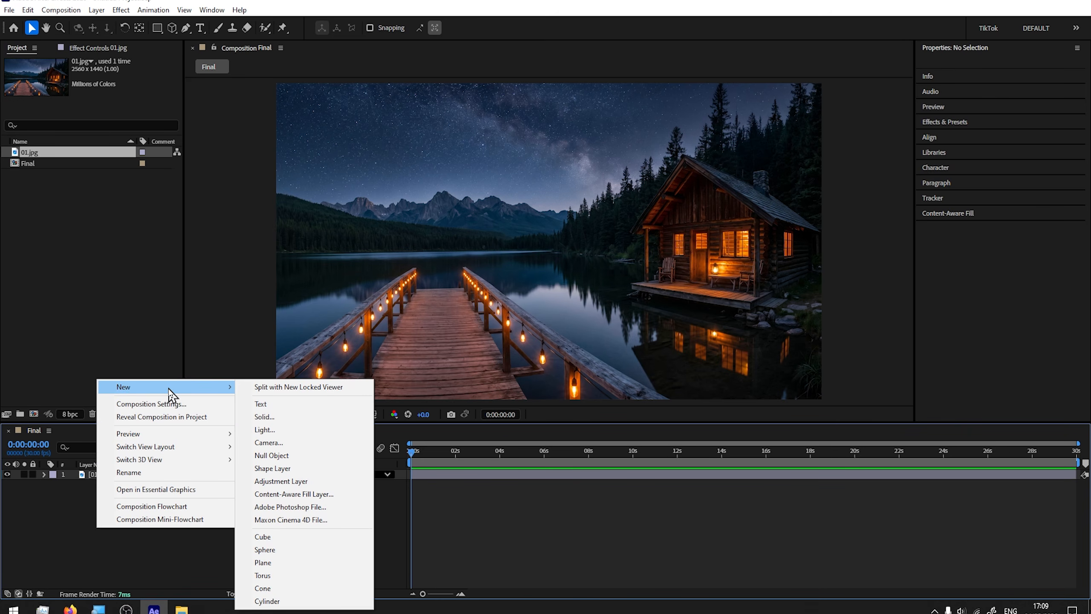
click(282, 418)
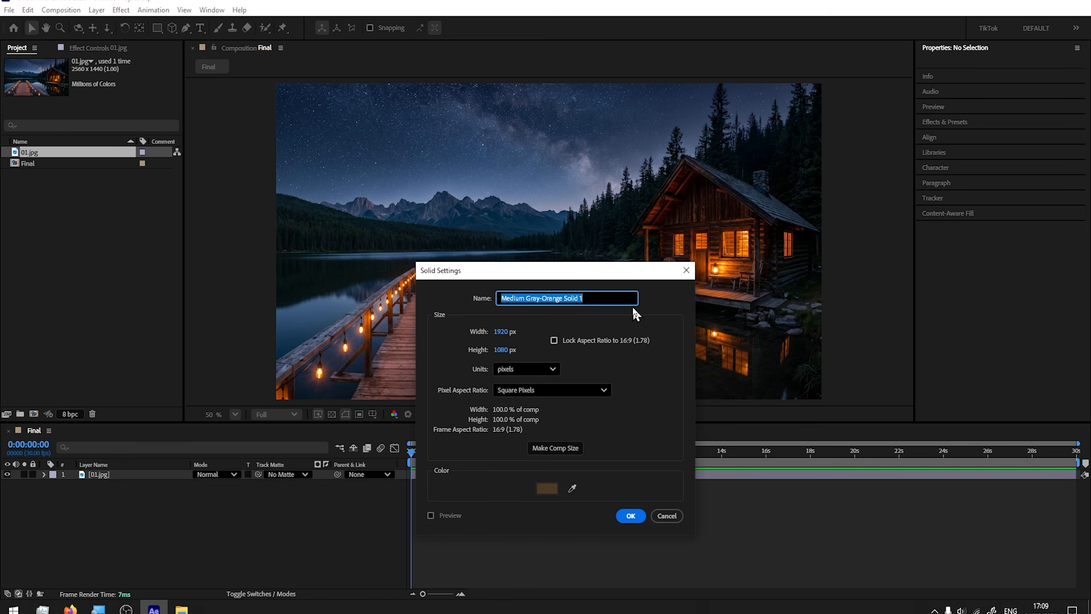
text(Flickering Stars)
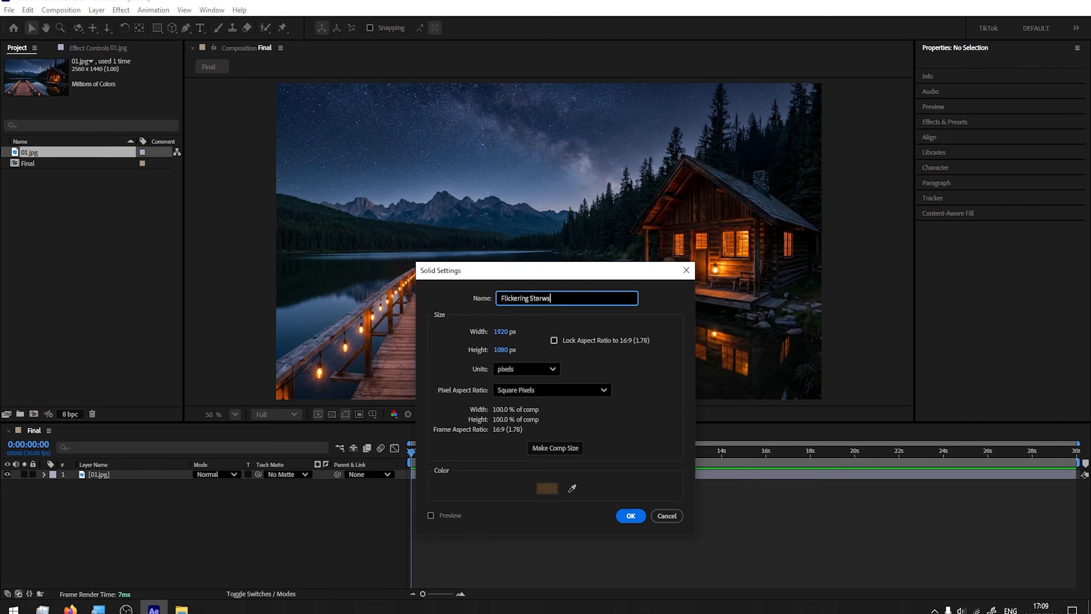
click(555, 447)
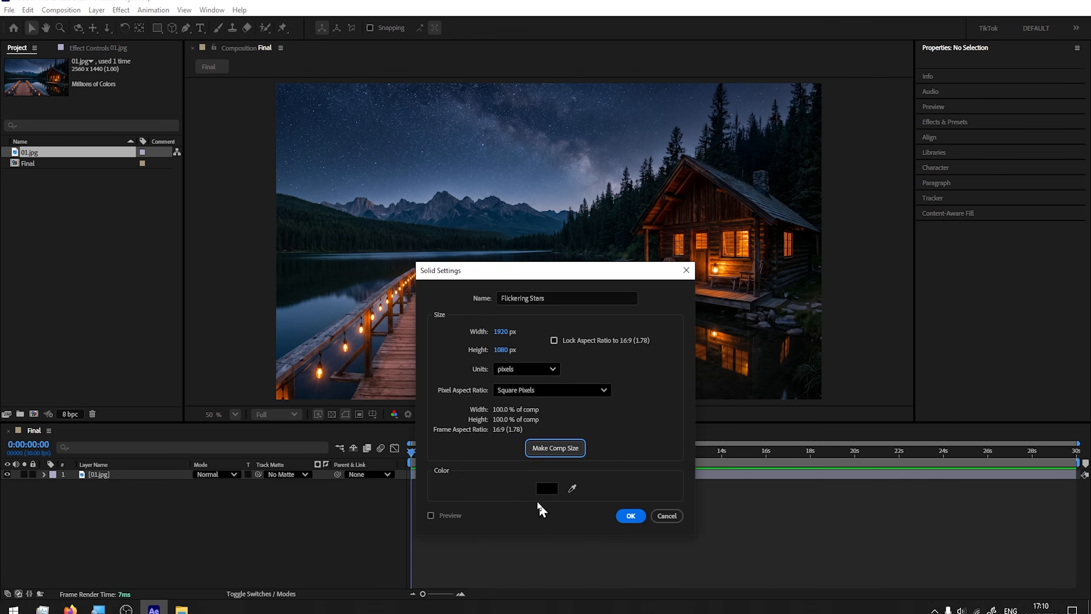
click(542, 489)
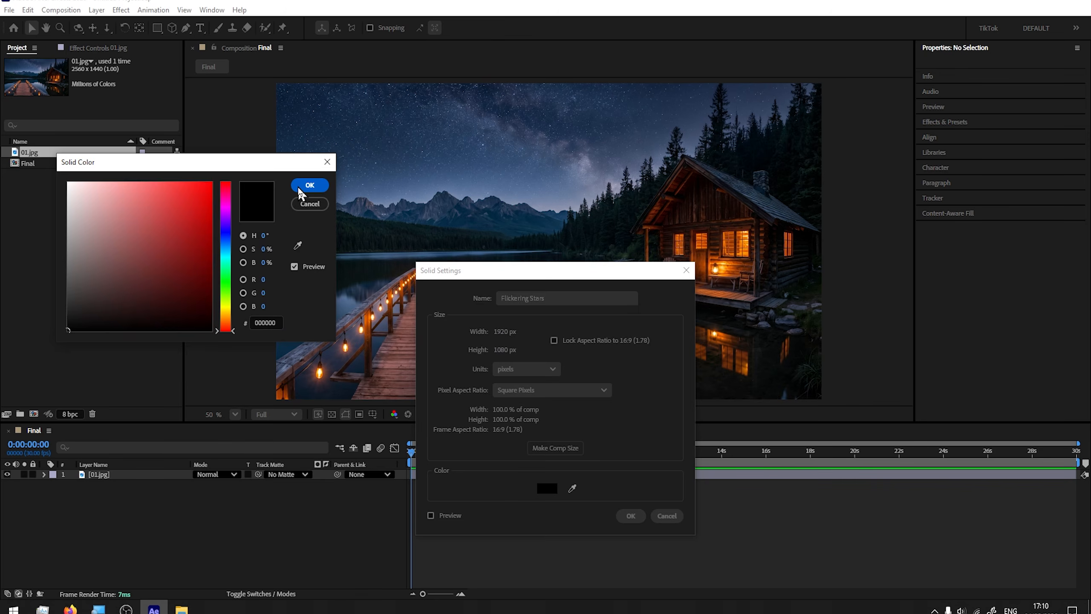
click(309, 186)
click(629, 516)
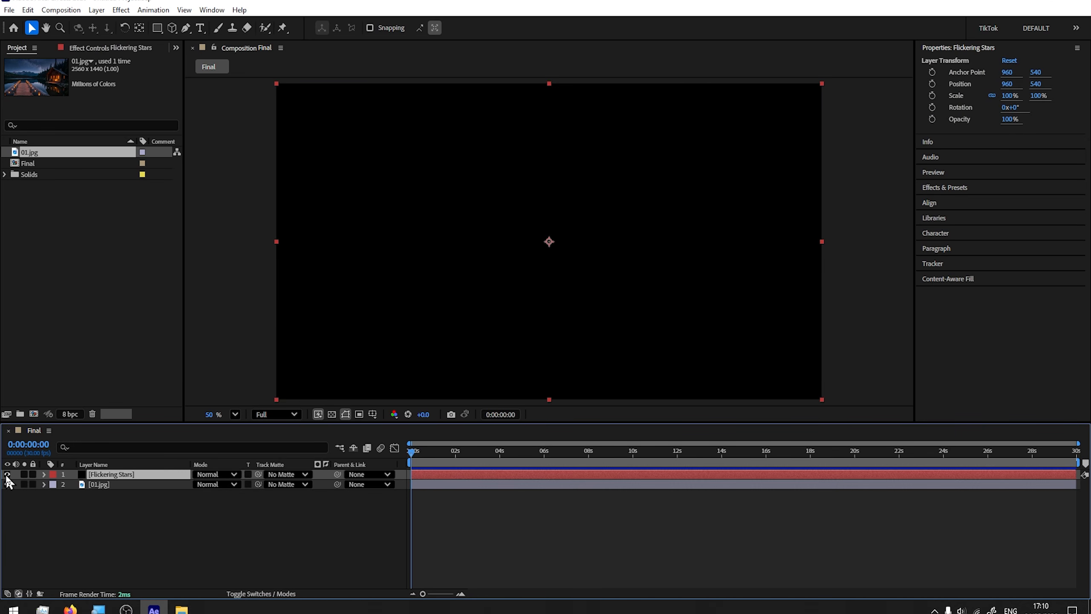
Check the image beneath by switching the Flickering Stars layer off and on, and solo that layer
click(6, 474)
click(7, 474)
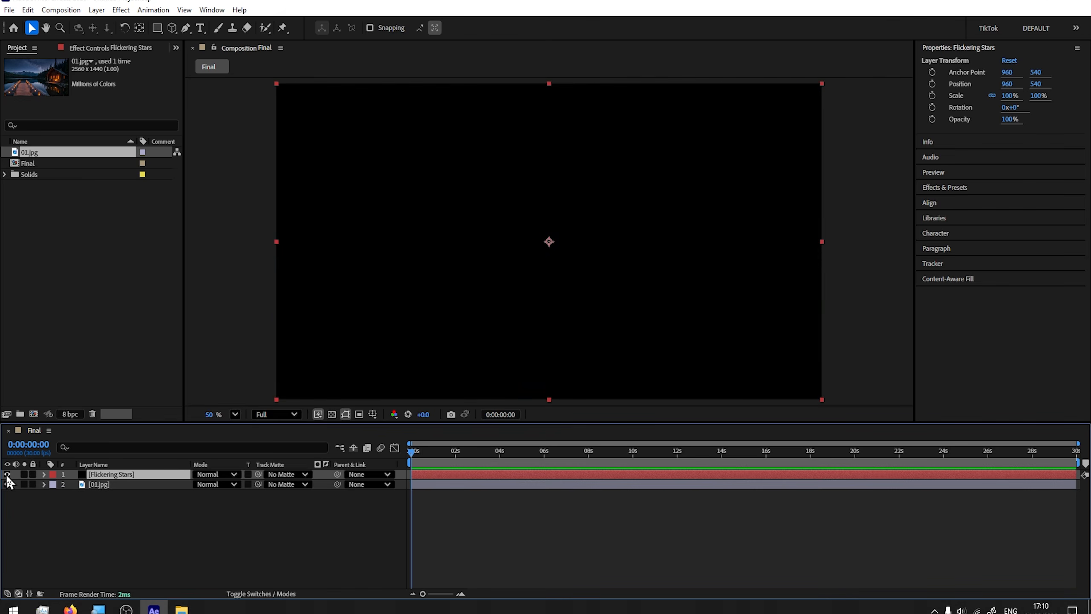
click(6, 474)
click(6, 474)
click(24, 474)
click(102, 485)
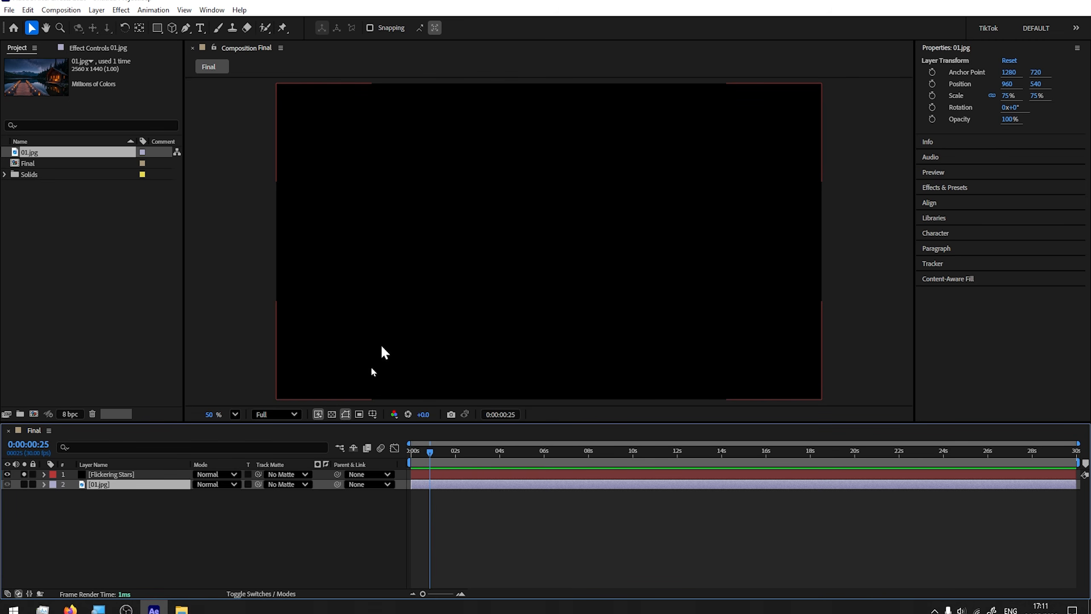
Apply the CC Particle World effect to the Flickering Stars layer and set its particle type to Faded Sphere
click(107, 475)
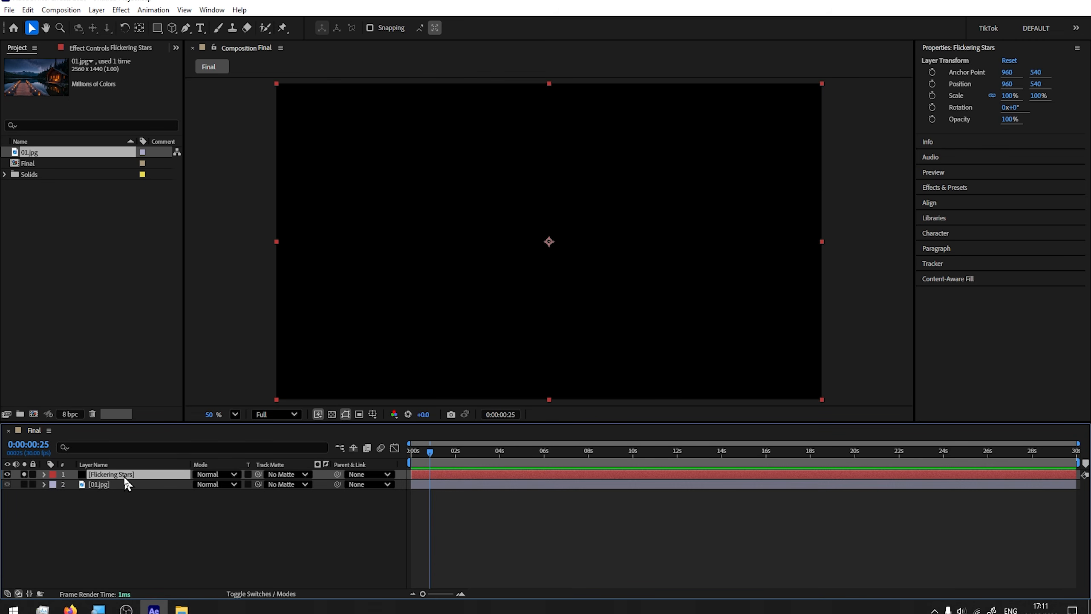
click(121, 12)
mouse_move(157, 291)
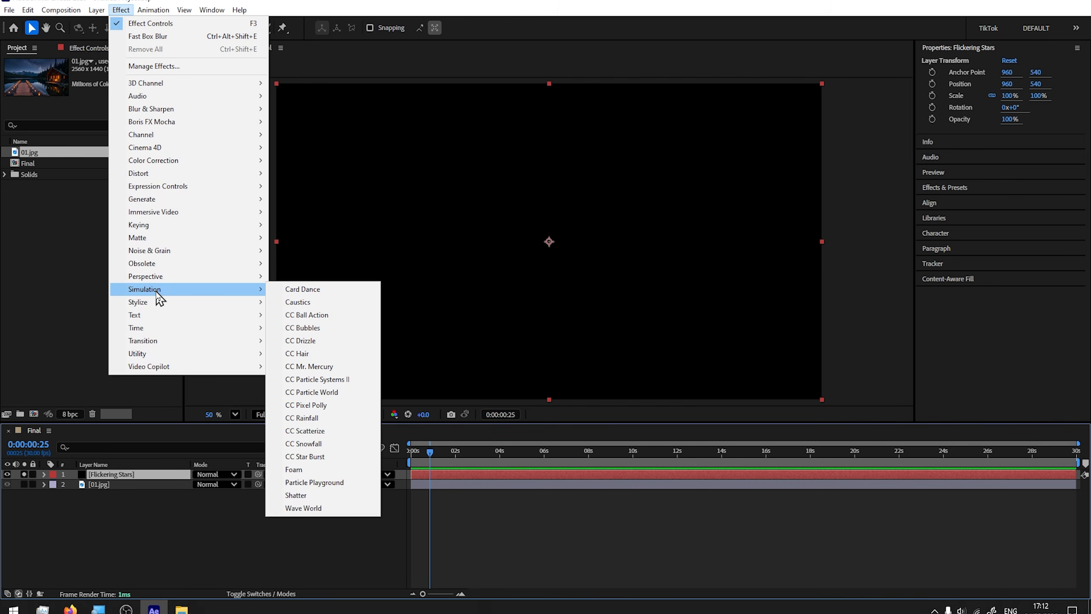
click(323, 397)
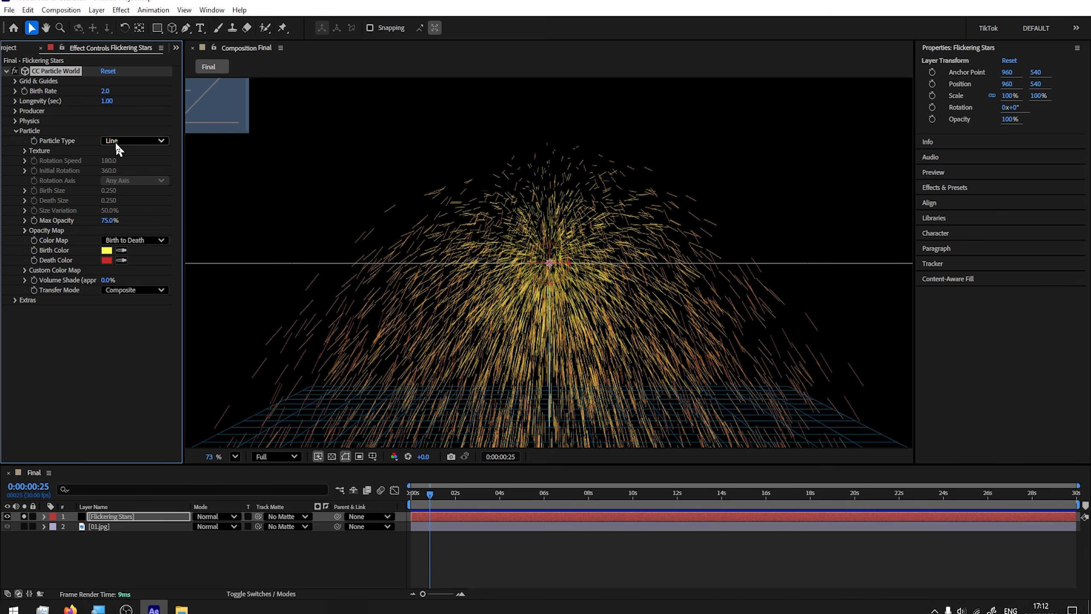
click(116, 144)
click(181, 198)
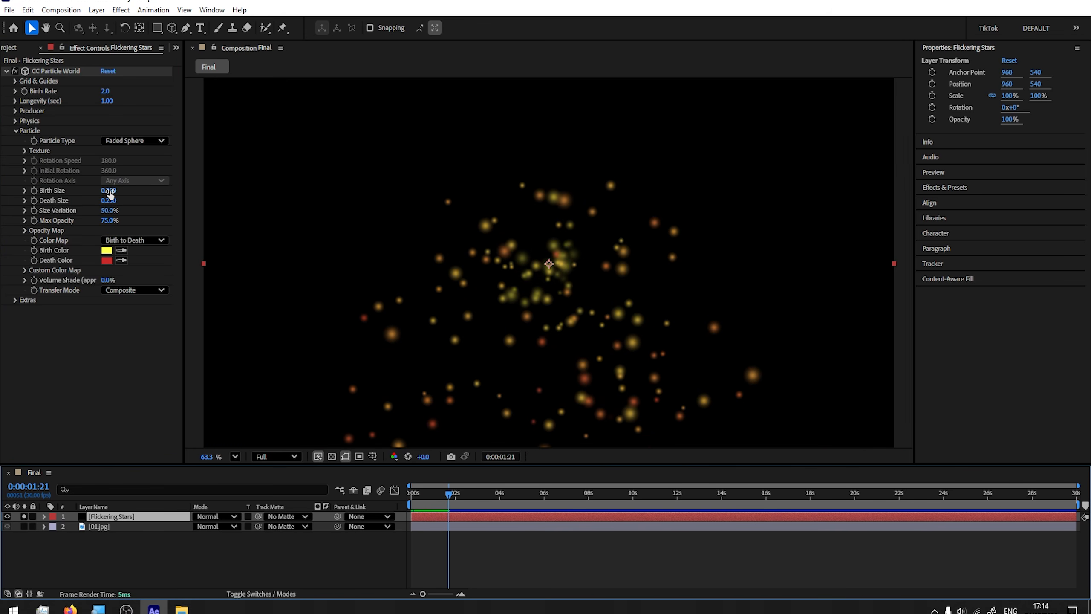
click(109, 191)
text(0)
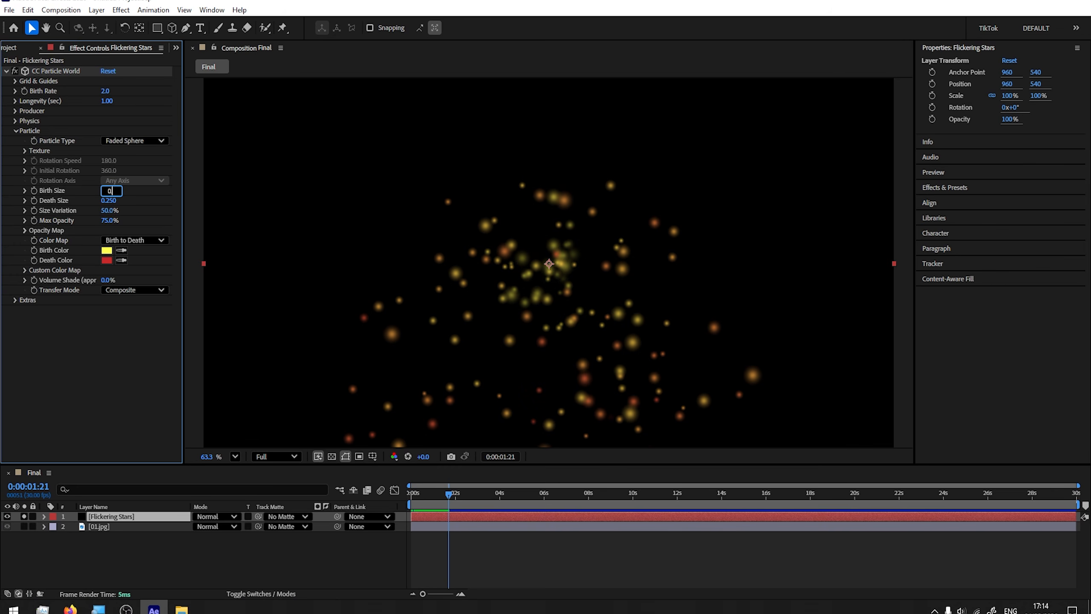
key(Escape)
click(15, 120)
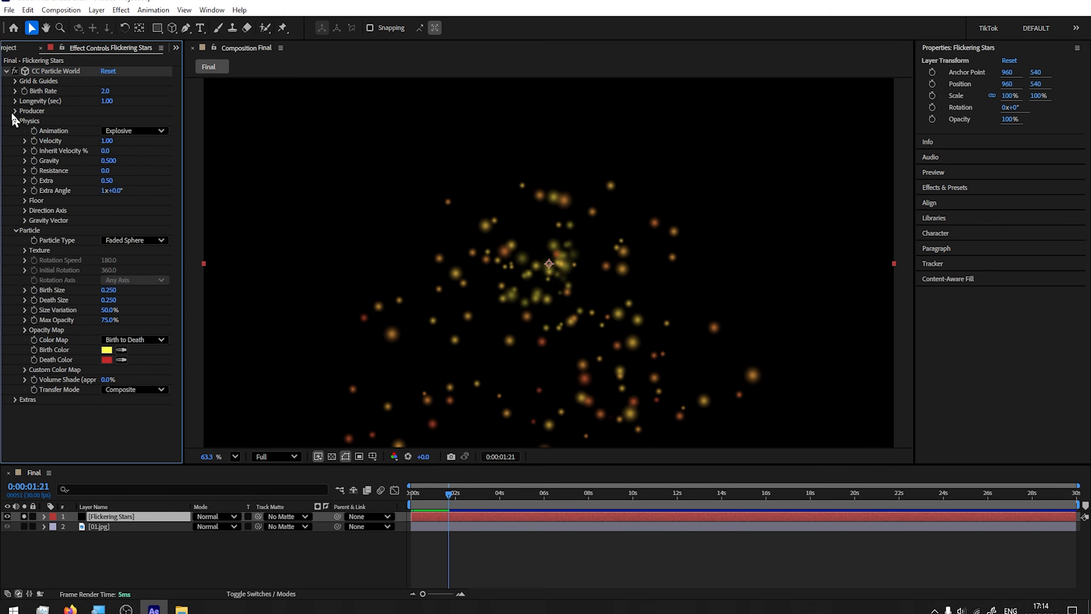
click(15, 111)
click(15, 102)
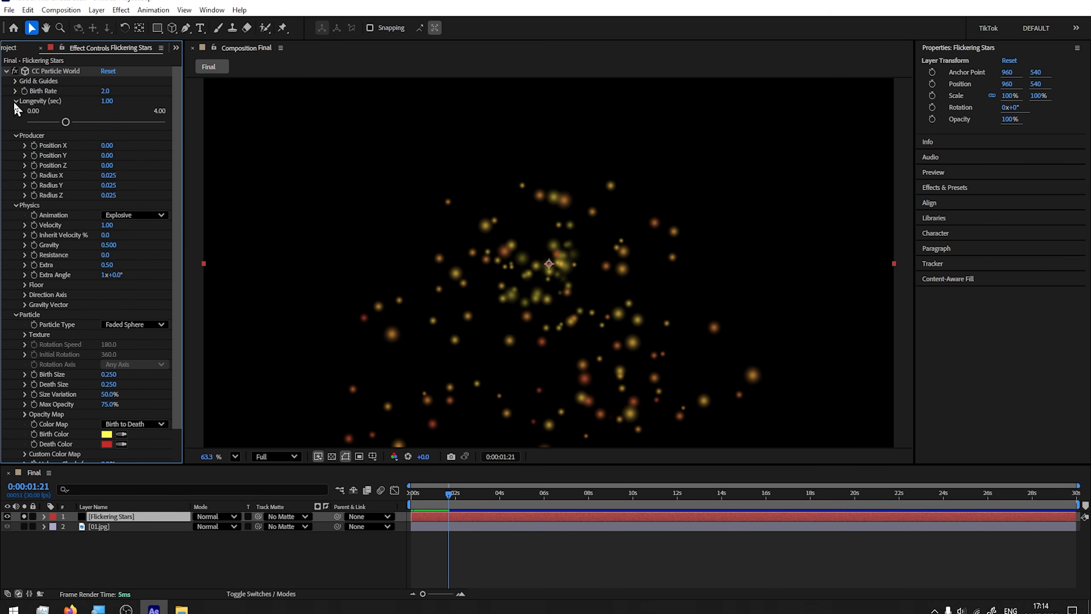
click(15, 101)
click(15, 110)
click(15, 120)
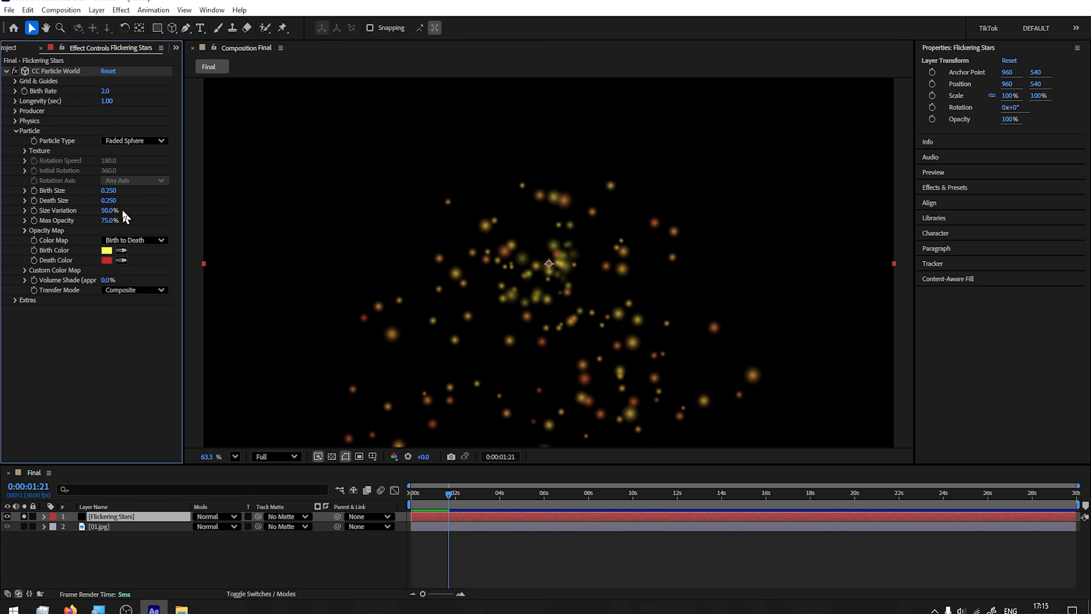
Set the particles' Birth Size and Death Size to 0.03 each and check the smaller dots at another frame
click(109, 190)
text(0.03)
key(Tab)
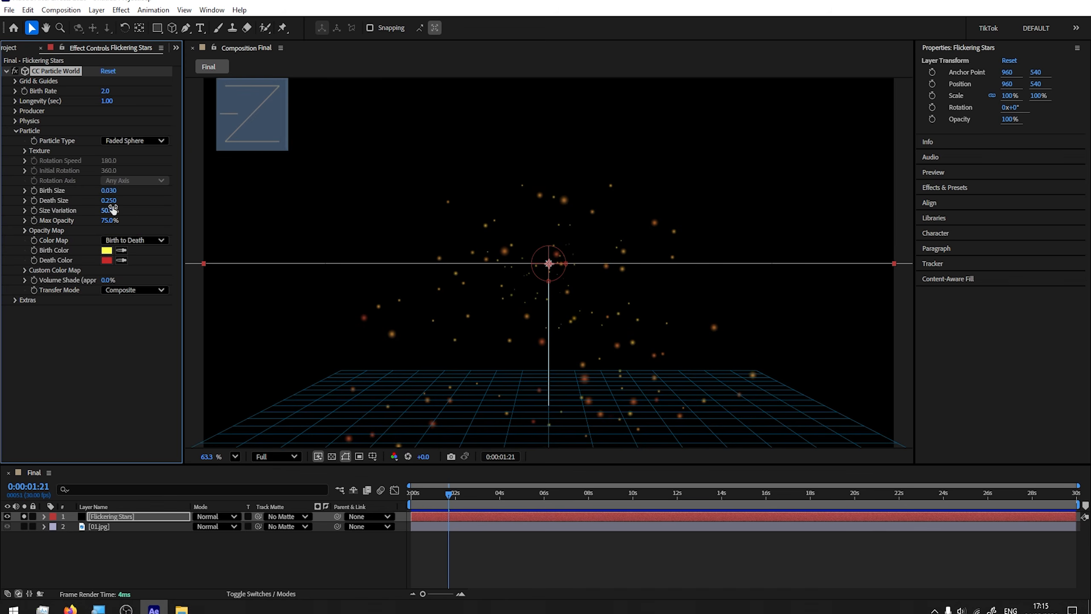
text(0.03)
key(Return)
mouse_move(449, 494)
mouse_down()
mouse_move(432, 498)
mouse_move(445, 505)
mouse_up()
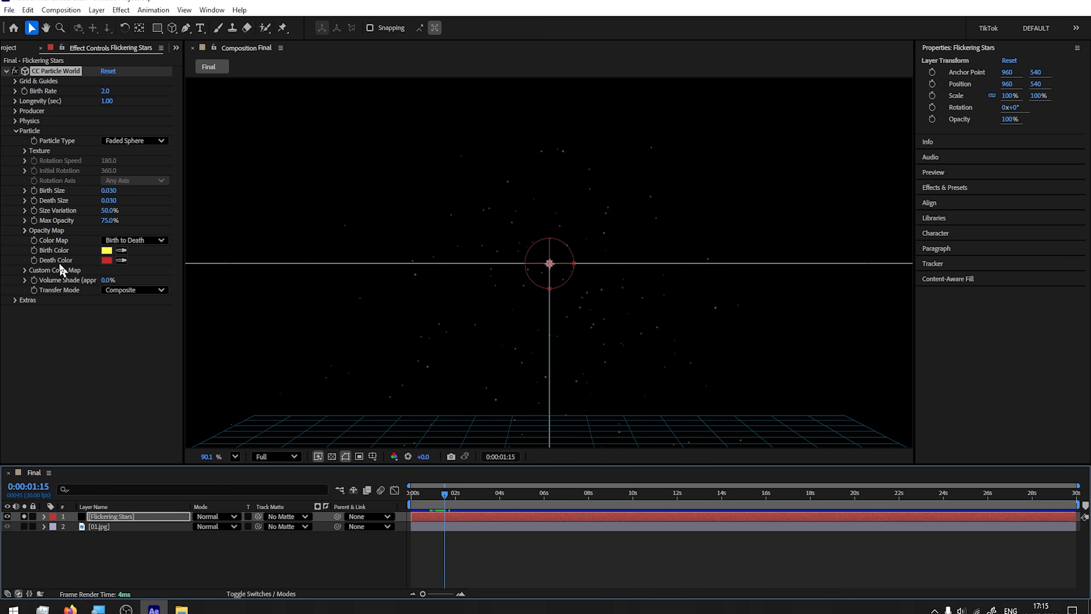
Set both the Birth Color and Death Color of the particles to white (FFFFFF)
click(107, 250)
drag(86, 198, 52, 161)
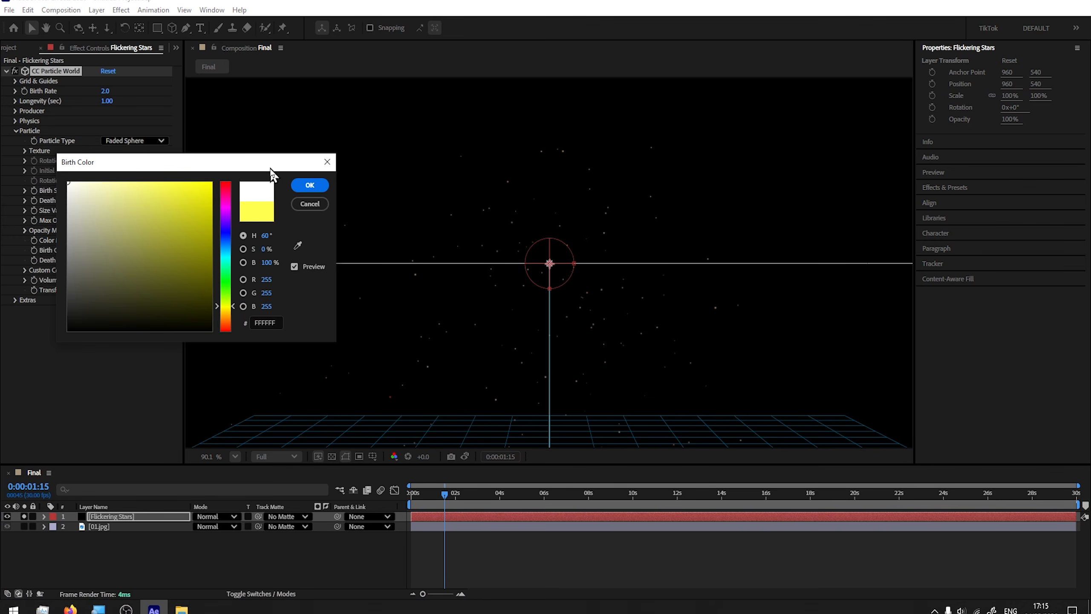
click(310, 185)
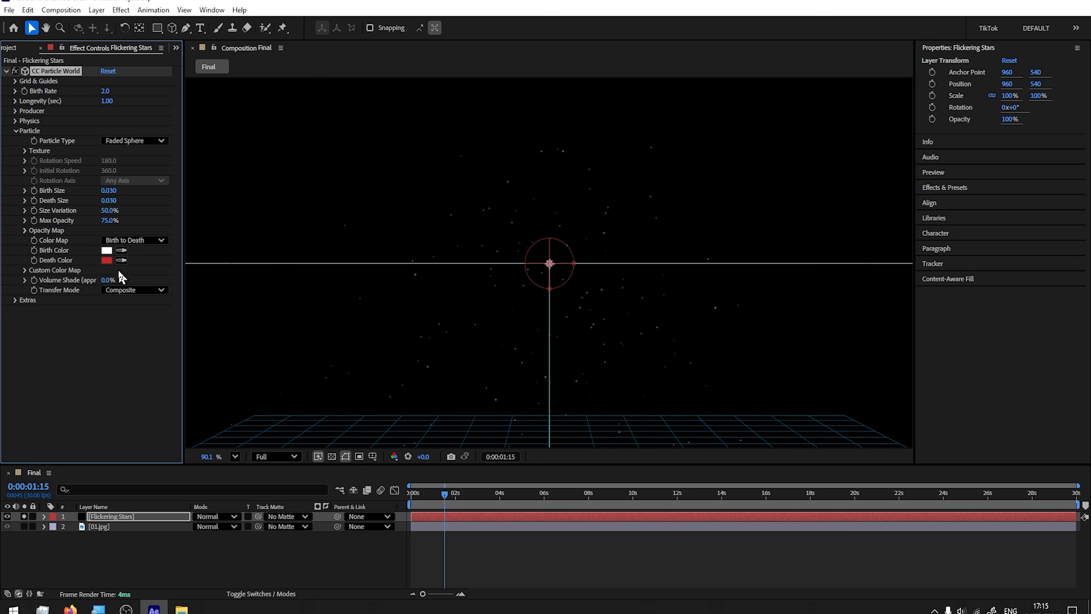
click(106, 260)
drag(140, 236, 62, 174)
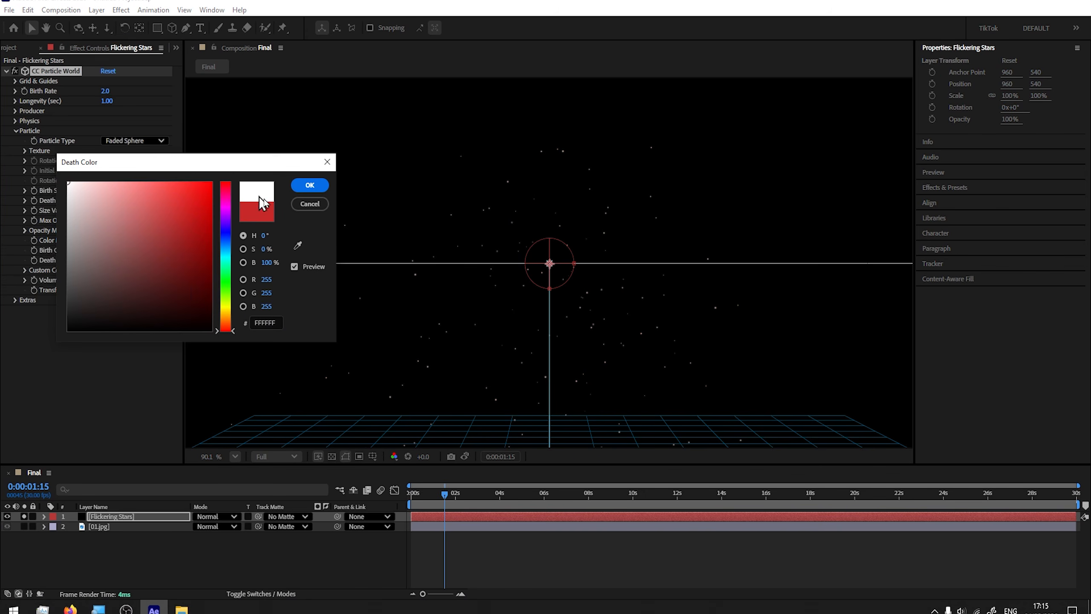
click(310, 185)
click(468, 501)
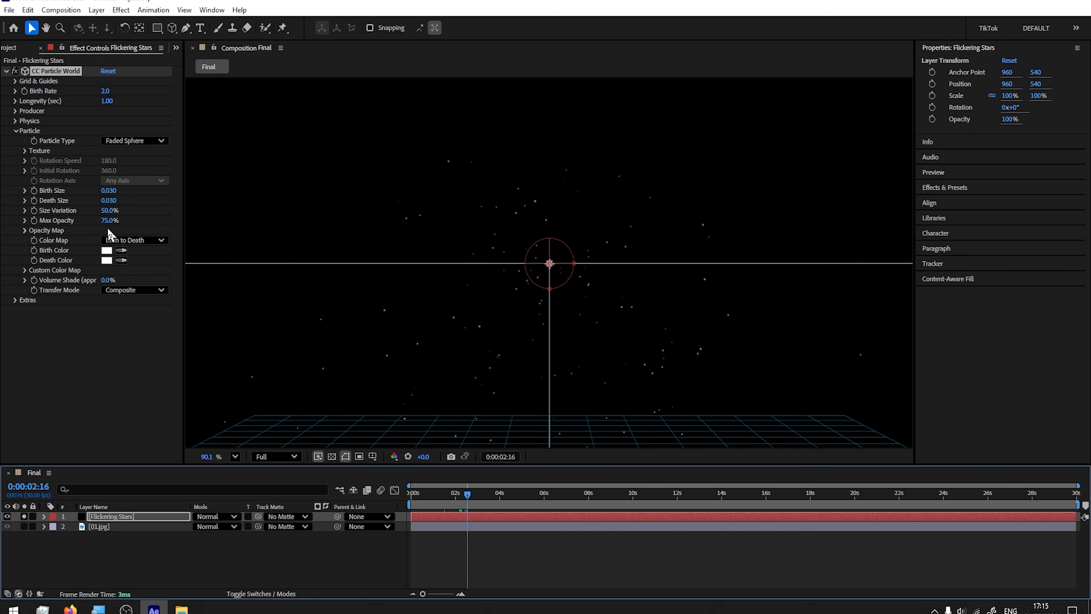
Set the particles' Max Opacity to 100% and their Size Variation to 0%
drag(113, 225, 141, 220)
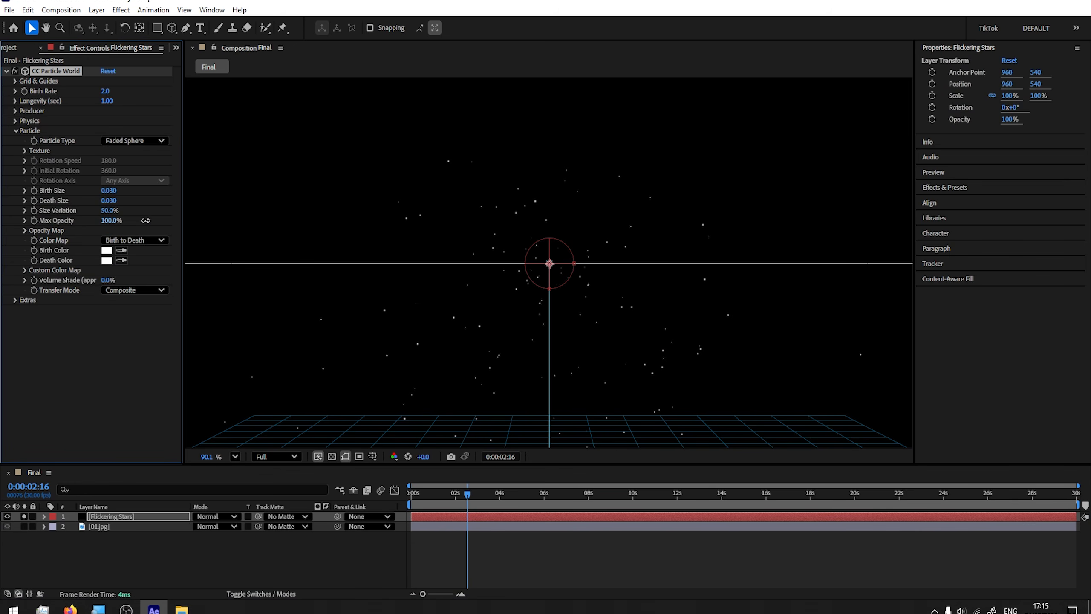
click(110, 211)
text(0)
key(Return)
drag(106, 210, 148, 217)
click(16, 132)
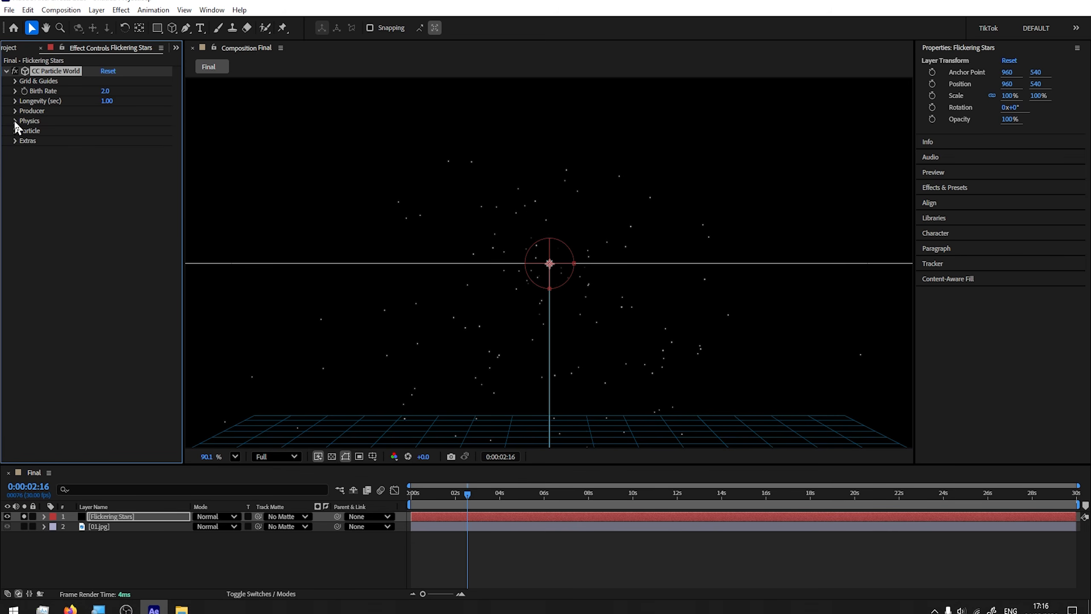
Set the particle physics Velocity to 0 and scrub through the timeline to check the particle motion
click(15, 121)
click(459, 500)
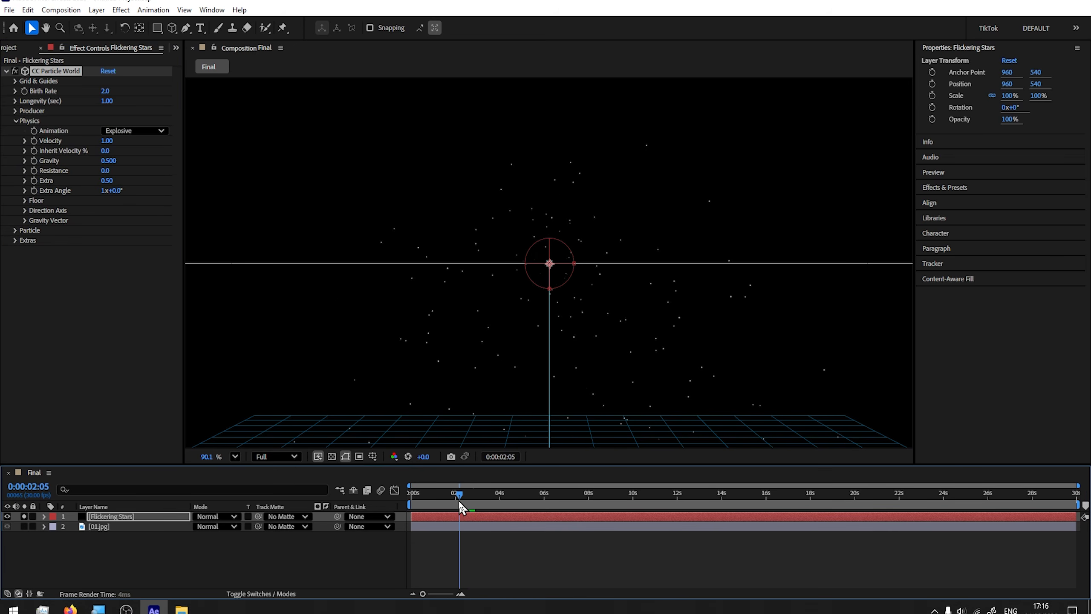
drag(459, 503, 504, 516)
click(113, 141)
text(0)
key(Return)
drag(503, 510, 485, 511)
drag(596, 250, 598, 189)
mouse_move(485, 510)
mouse_down()
mouse_move(473, 509)
mouse_move(489, 510)
mouse_up()
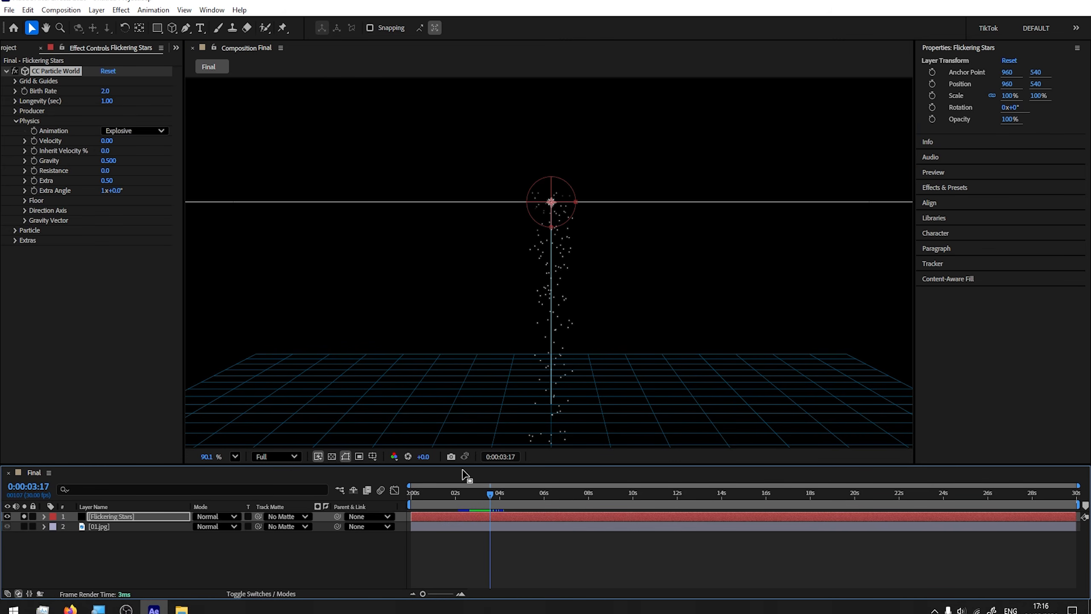
Set the particle physics Gravity to 0 and scrub forward to about 6 seconds to check the result
click(110, 161)
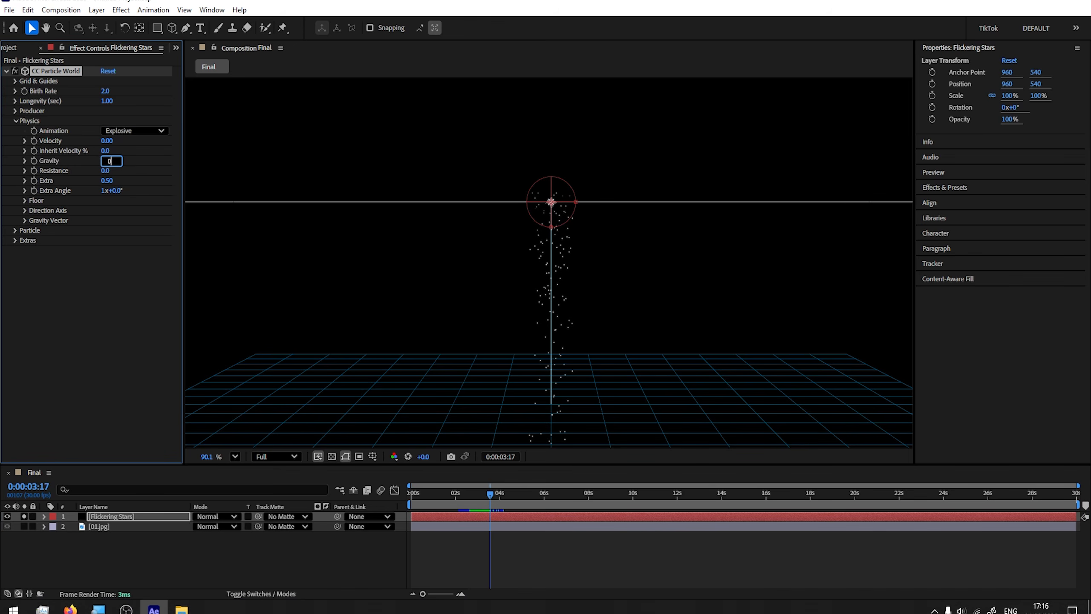
text(0)
key(Return)
drag(490, 498, 549, 504)
scroll(555, 255, up, 3)
scroll(557, 302, down, 3)
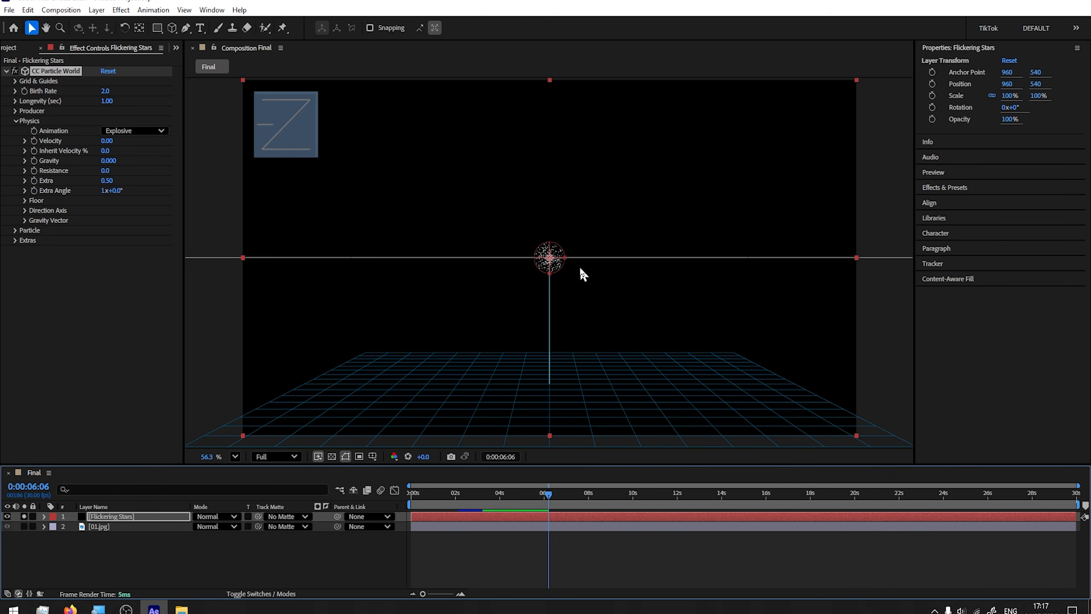
click(16, 120)
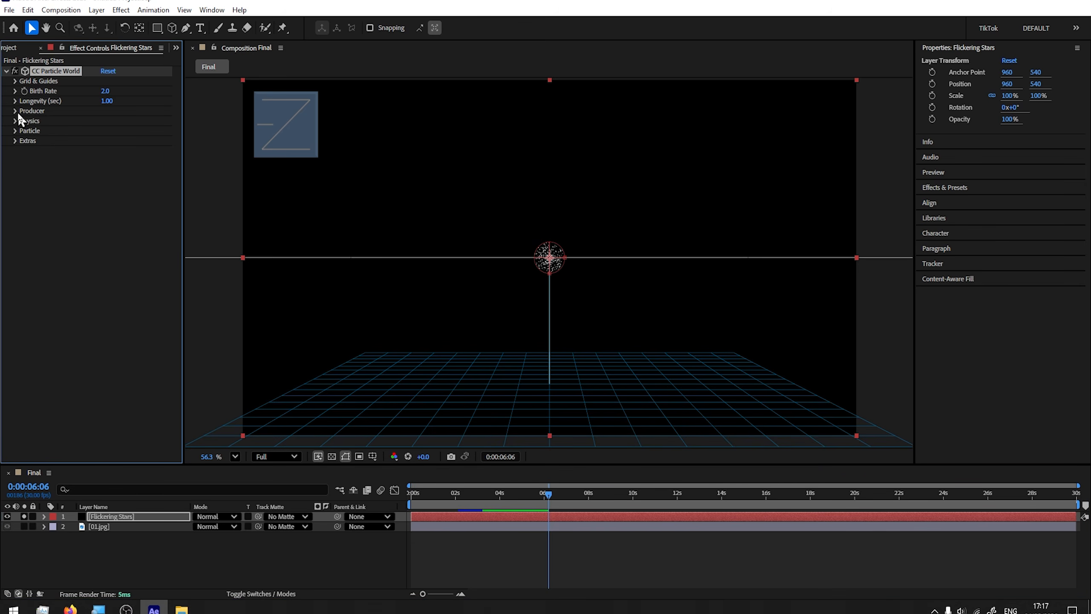
Spread the particles beyond the frame by setting the producer's Radius X to 0.615 and Radius Y to 0.545, and increase Radius Z
click(15, 111)
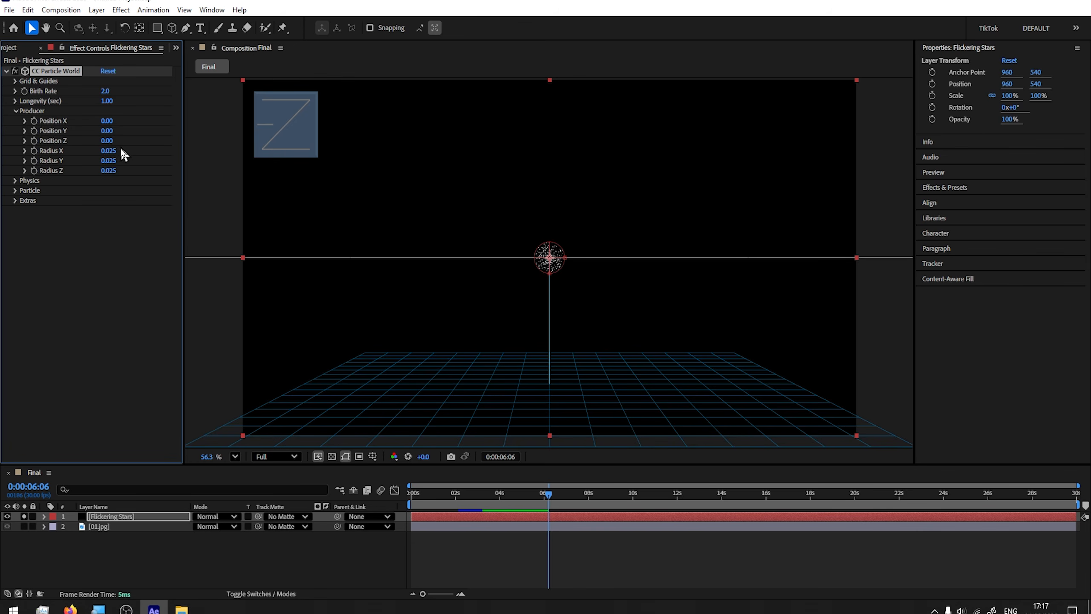
drag(108, 151, 138, 152)
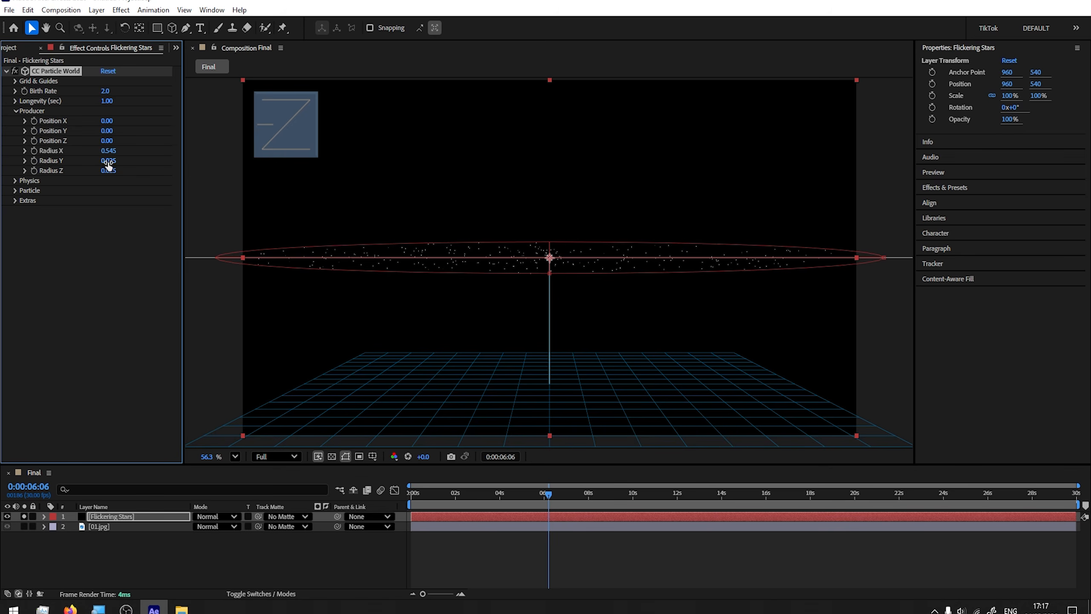
drag(108, 164, 131, 162)
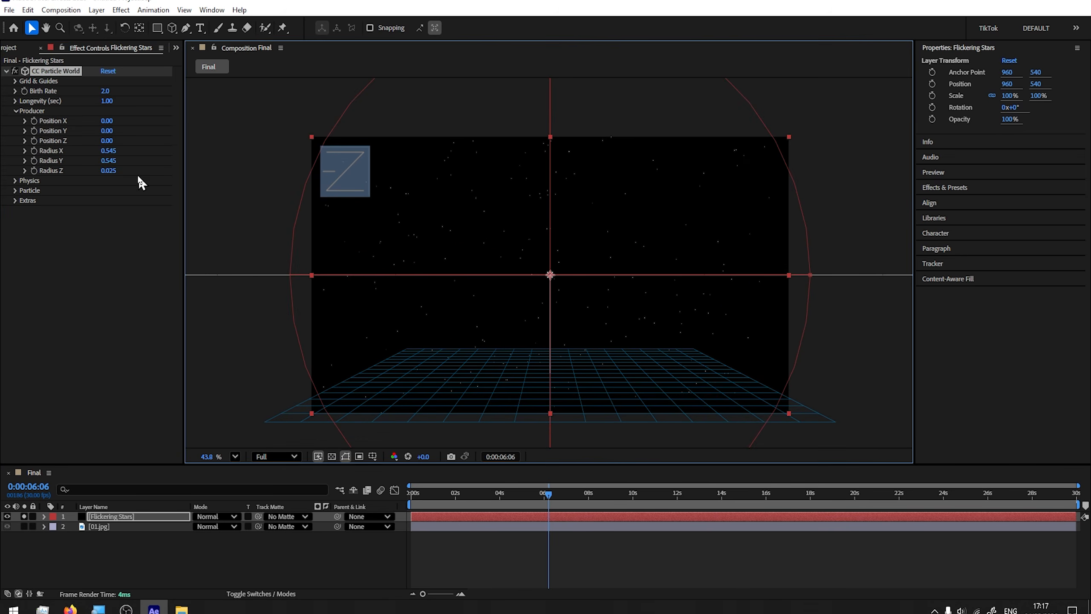
drag(108, 152, 113, 150)
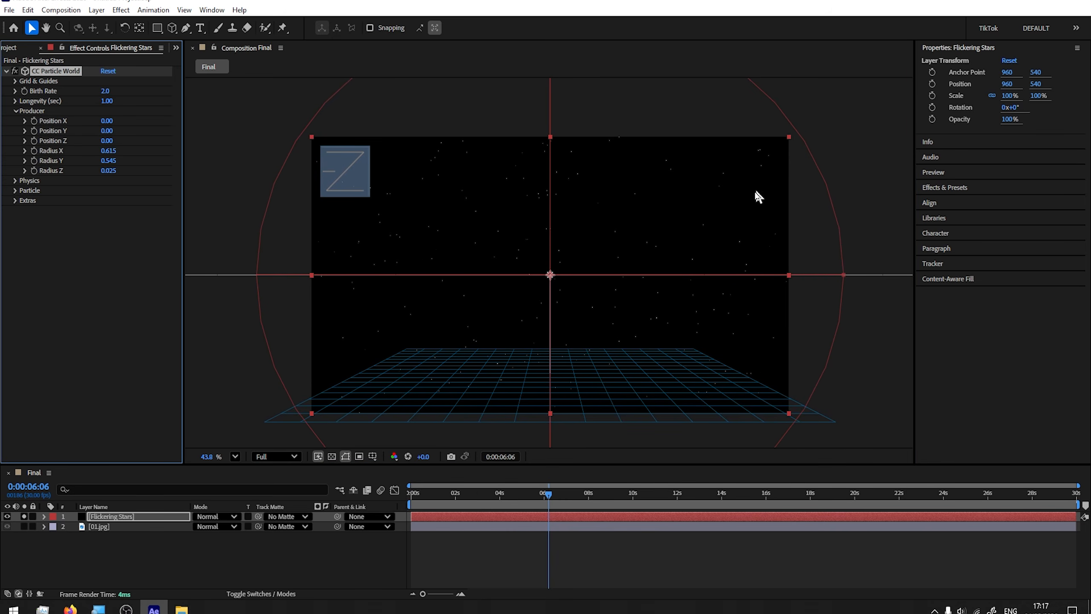
scroll(569, 348, up, 2)
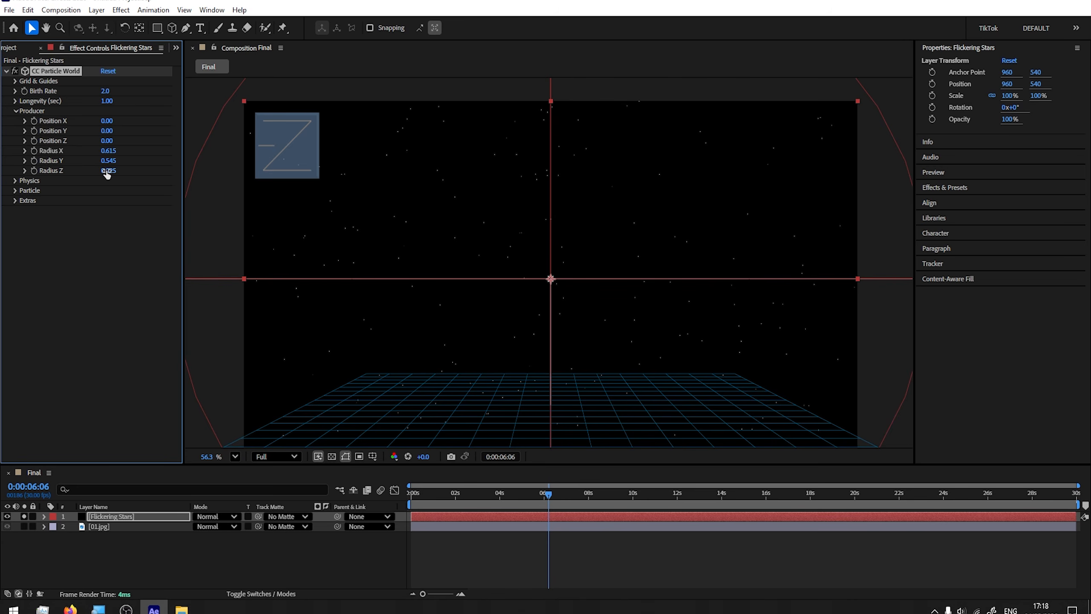
drag(117, 170, 138, 171)
click(16, 111)
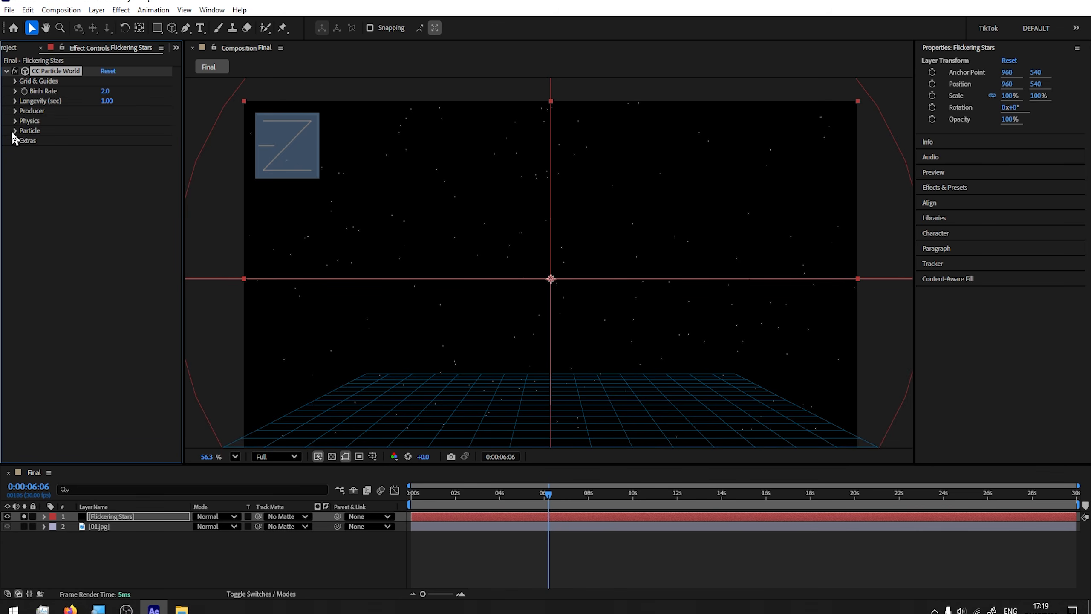
Set the particles' Size Variation to 20% and inspect the differing star sizes up close
click(15, 131)
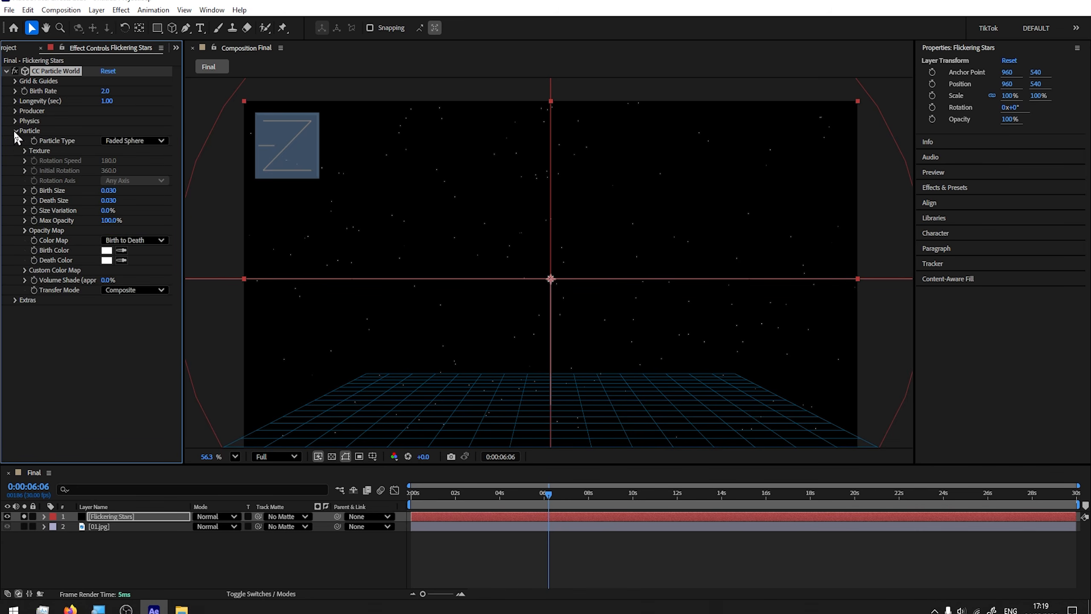
click(107, 211)
text(20)
scroll(373, 199, up, 2)
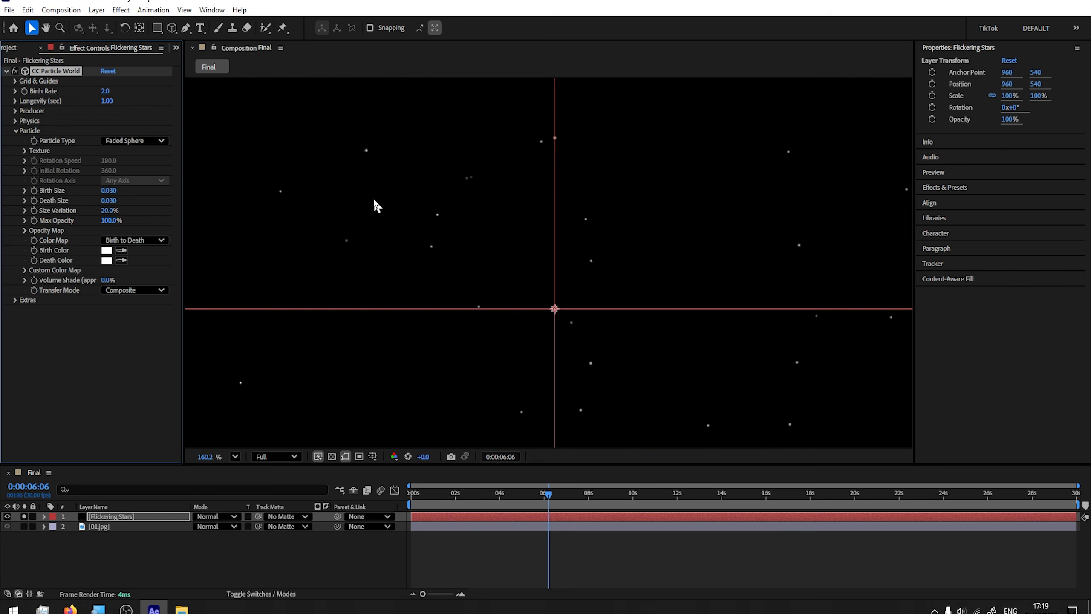
key(ctrl+grave)
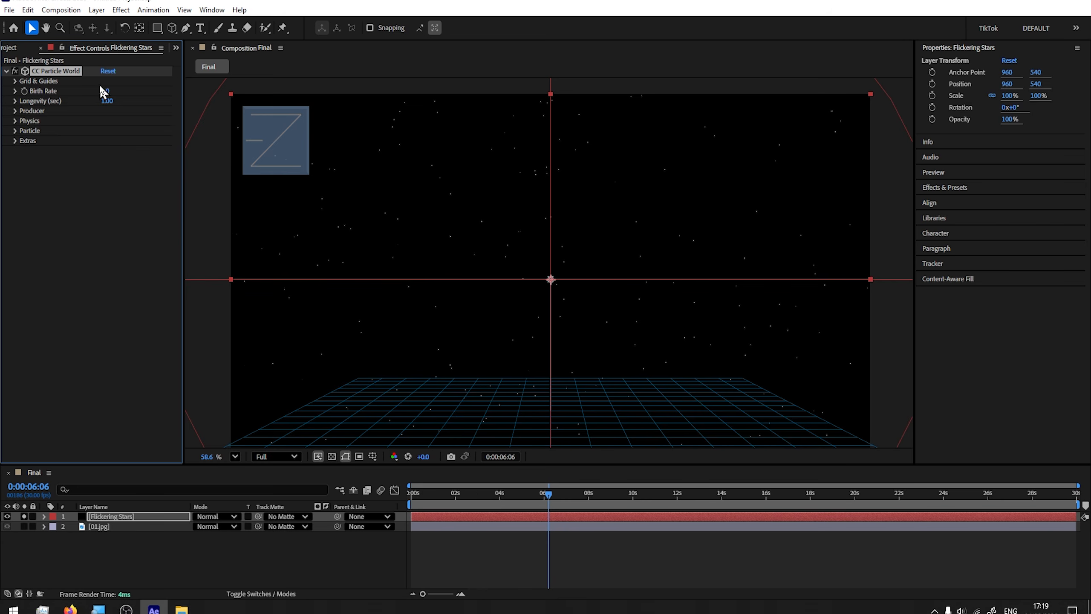
Save the project to a file with Save As
click(9, 9)
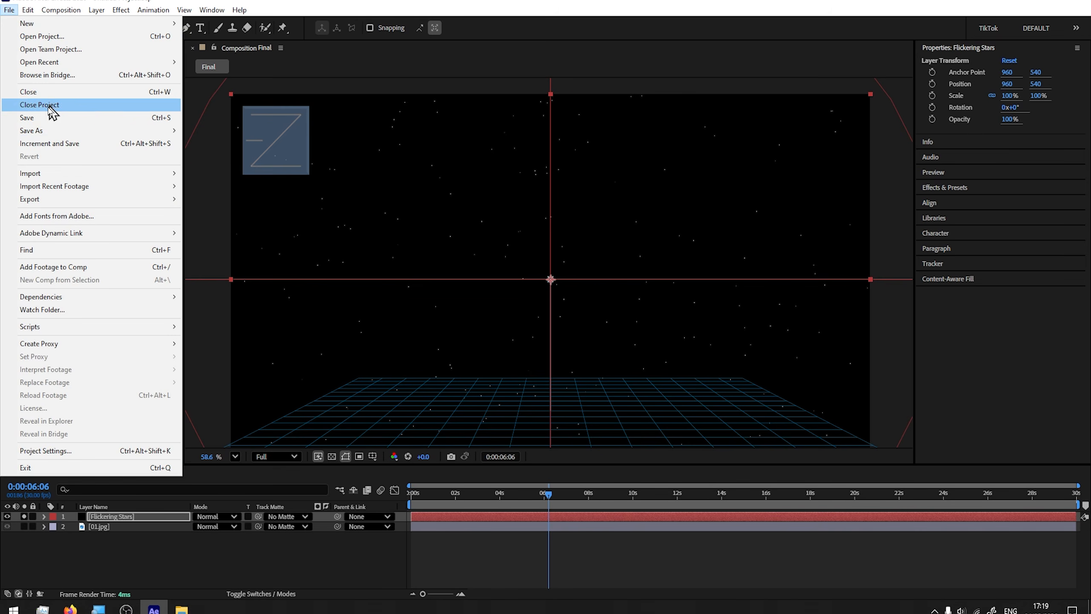
mouse_move(38, 132)
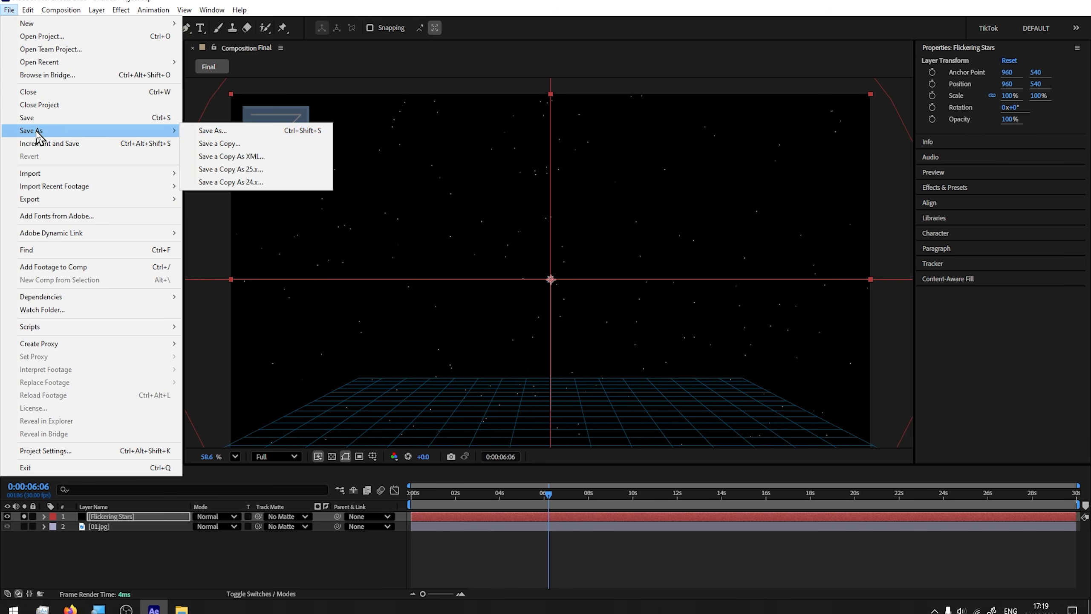
click(272, 132)
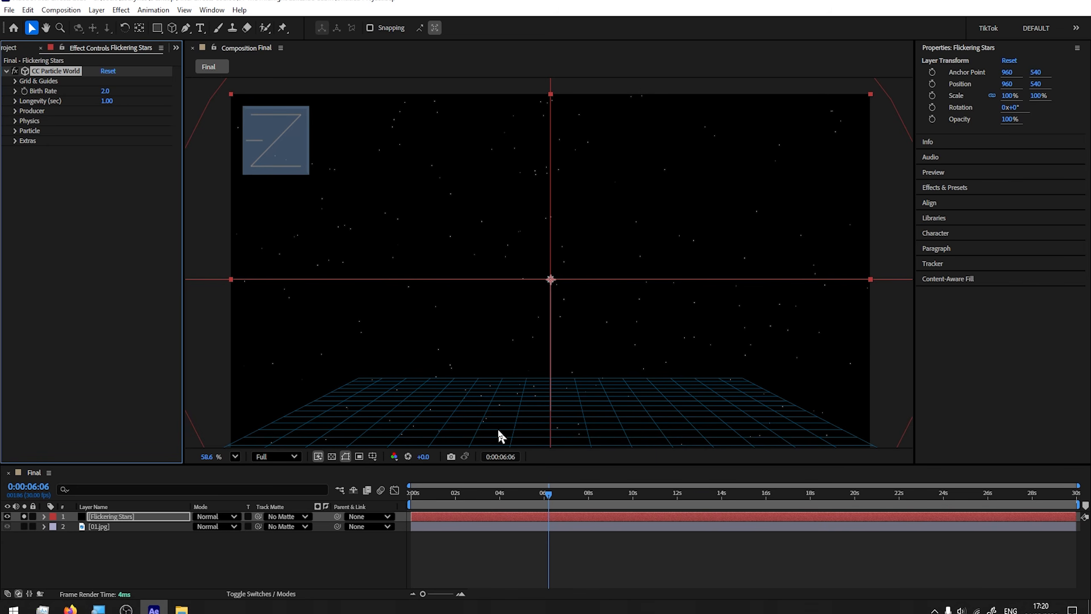
Play a preview of the Flickering Stars animation and scrub through its opening frames
click(325, 510)
key(space)
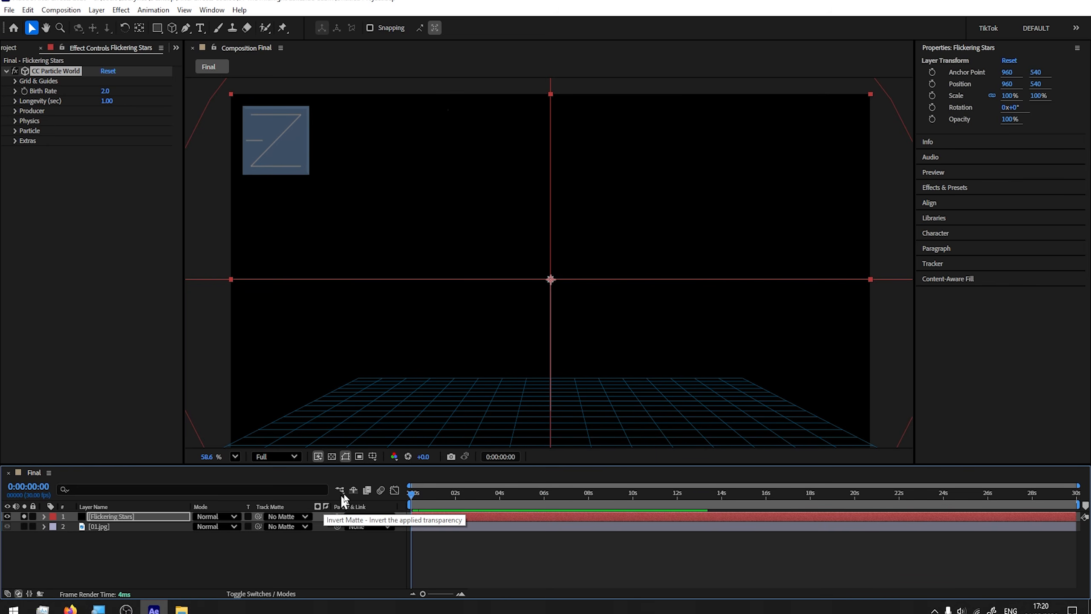
drag(415, 500, 428, 507)
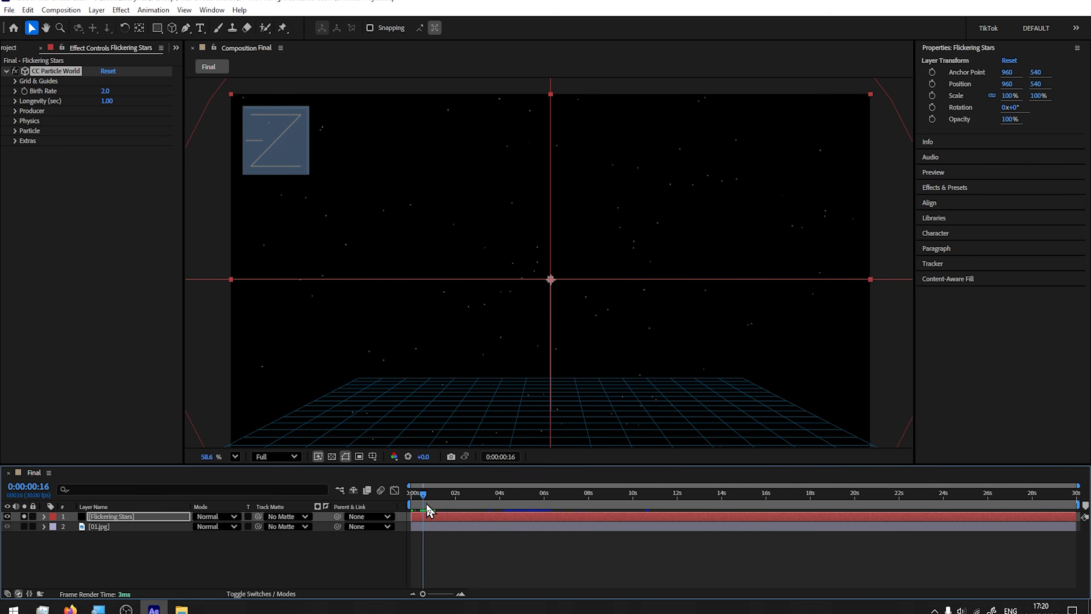
Open Task Manager and move its window clear of the composition preview to check memory usage
right_click(433, 609)
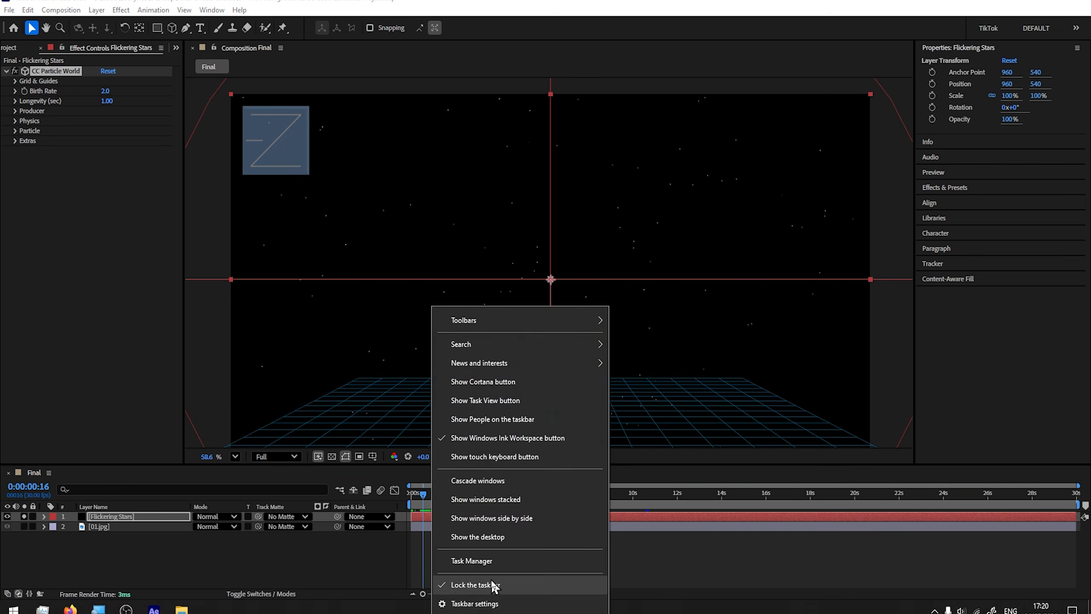
click(471, 560)
drag(219, 156, 911, 152)
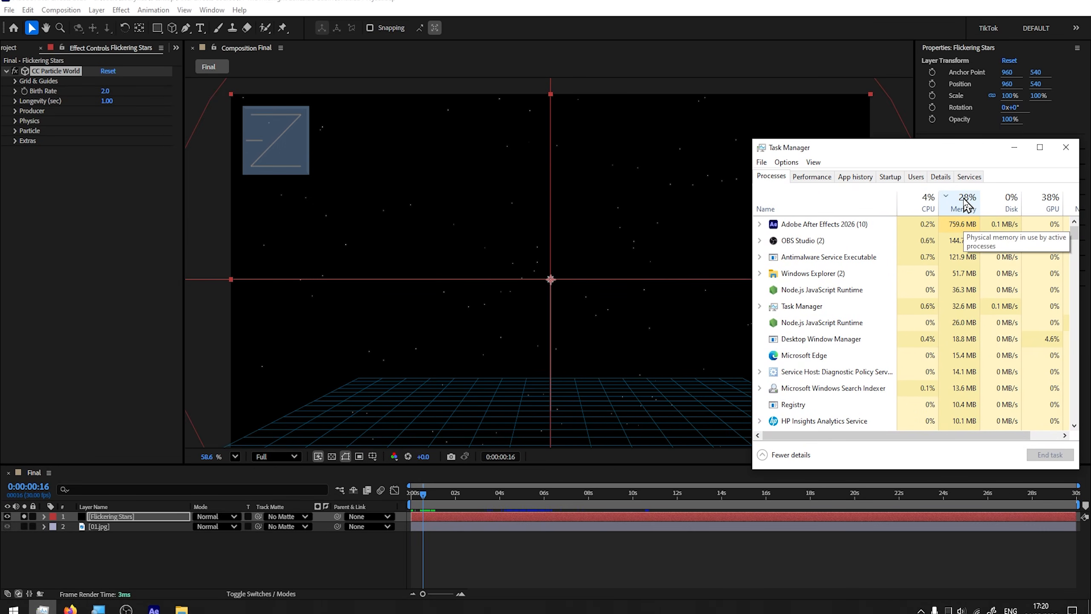
Preview the composition from its first frame in After Effects and check the memory usage in Task Manager
drag(426, 493, 400, 500)
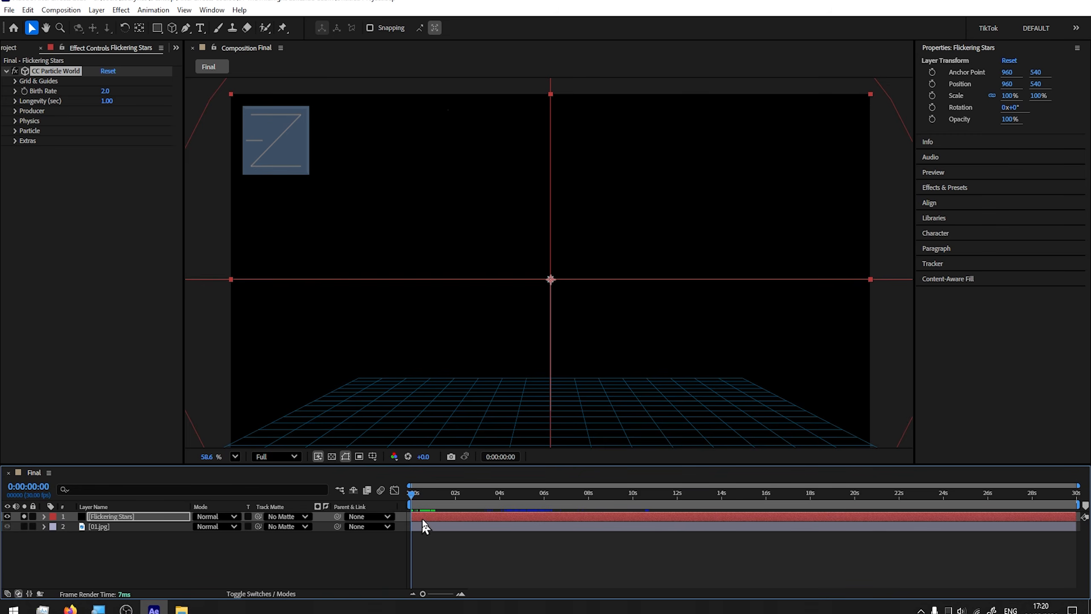
key(space)
key(alt+Tab)
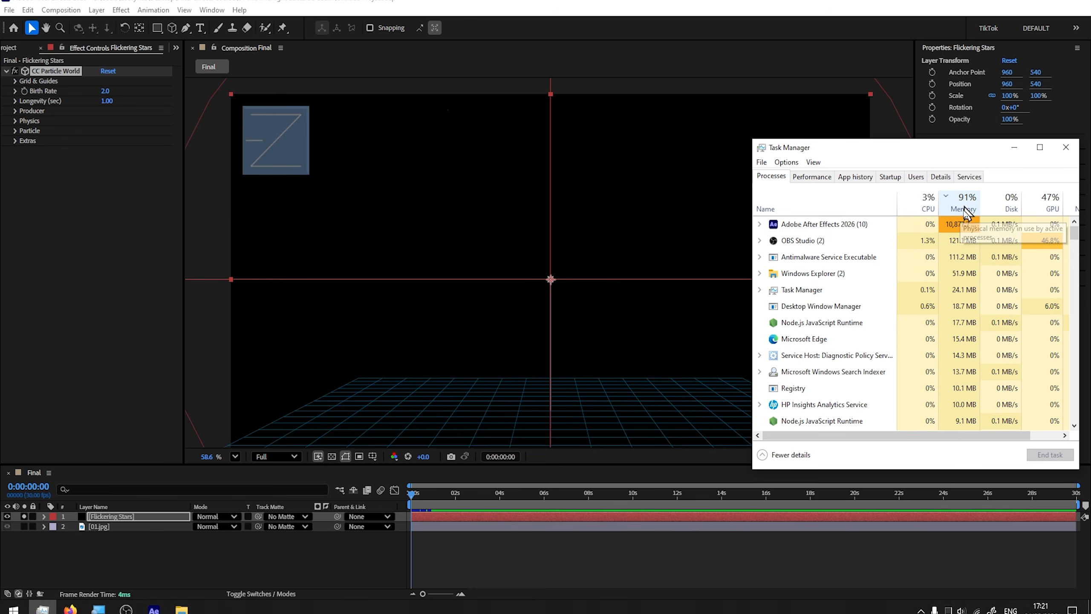
click(470, 472)
drag(434, 508, 412, 507)
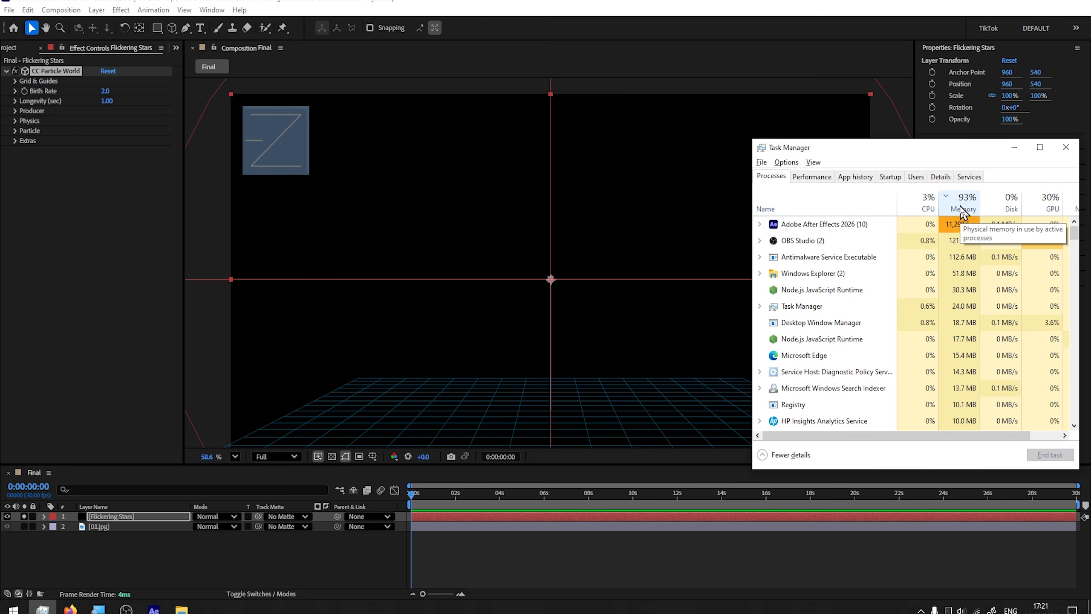
Scrub the composition in After Effects to 0:00:07:21 and recheck the memory usage in Task Manager
click(1014, 147)
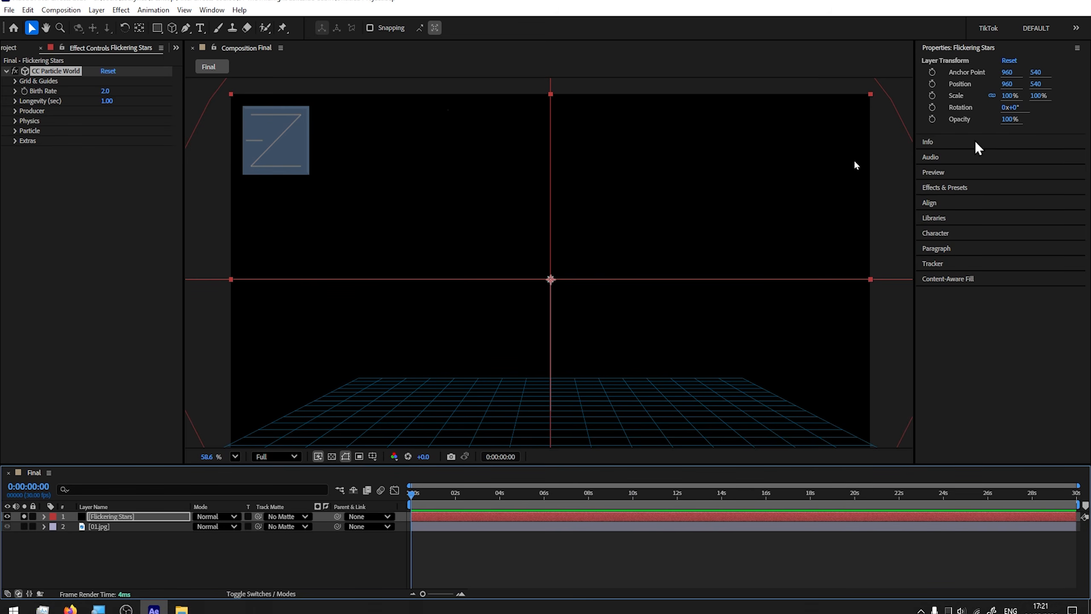
drag(429, 500, 582, 495)
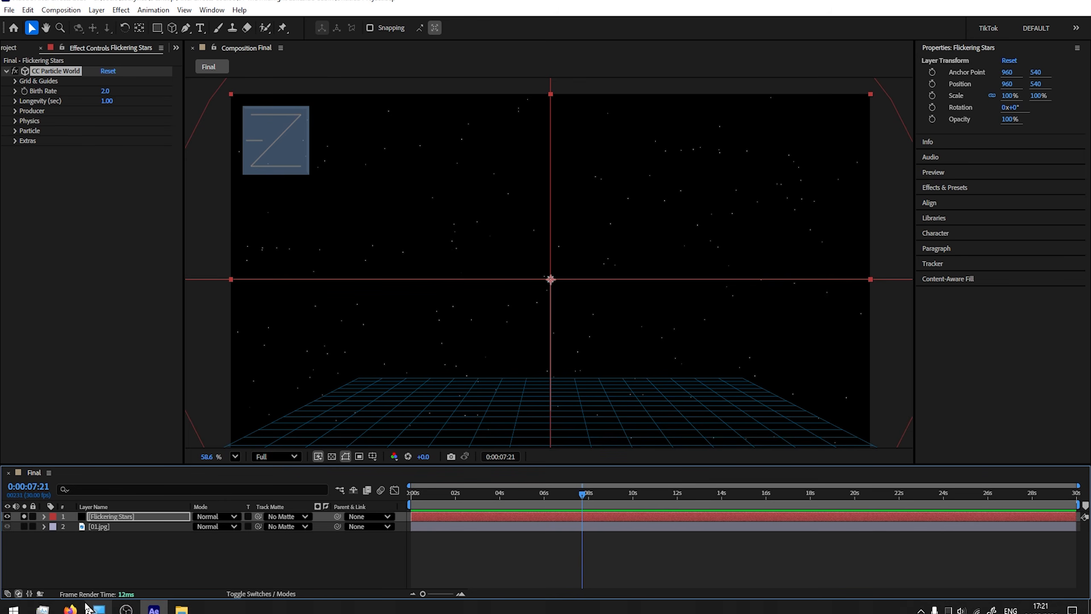
click(43, 609)
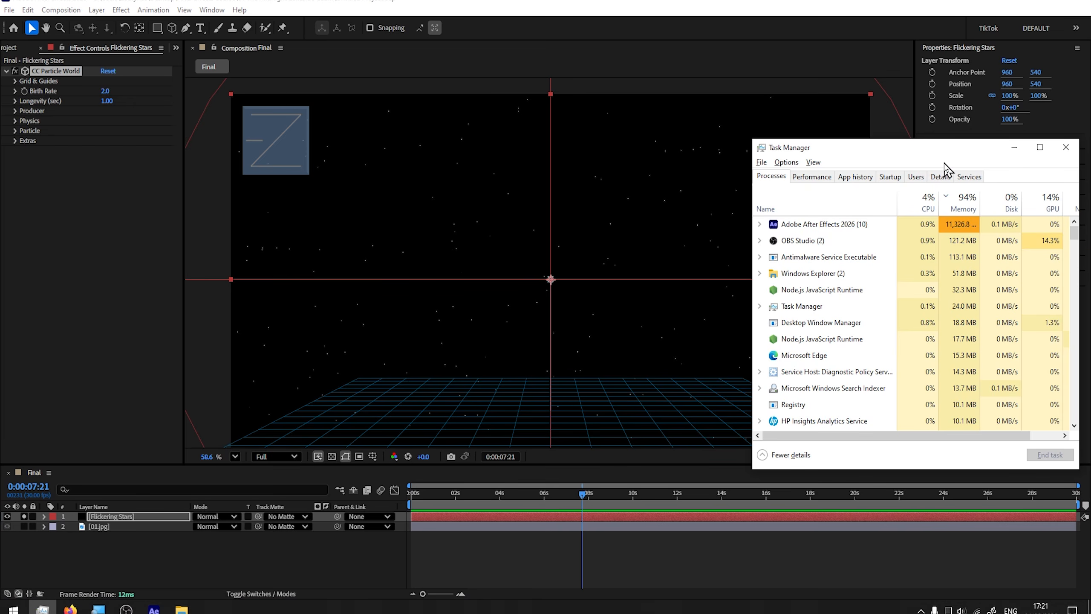
Close the view of Task Manager and purge all memory in After Effects
click(1014, 147)
click(27, 10)
mouse_move(91, 314)
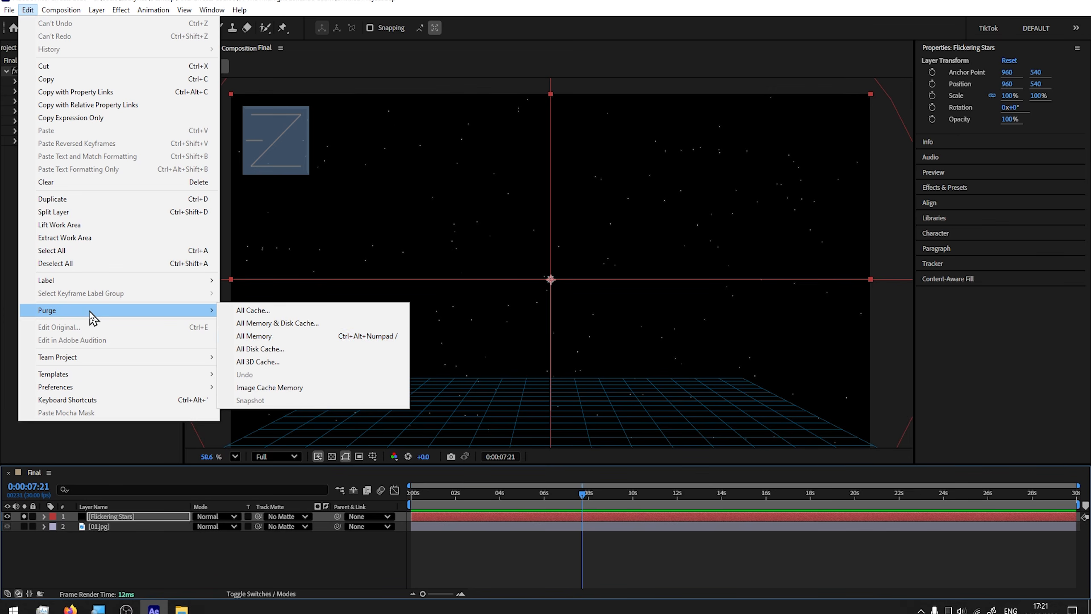
click(284, 338)
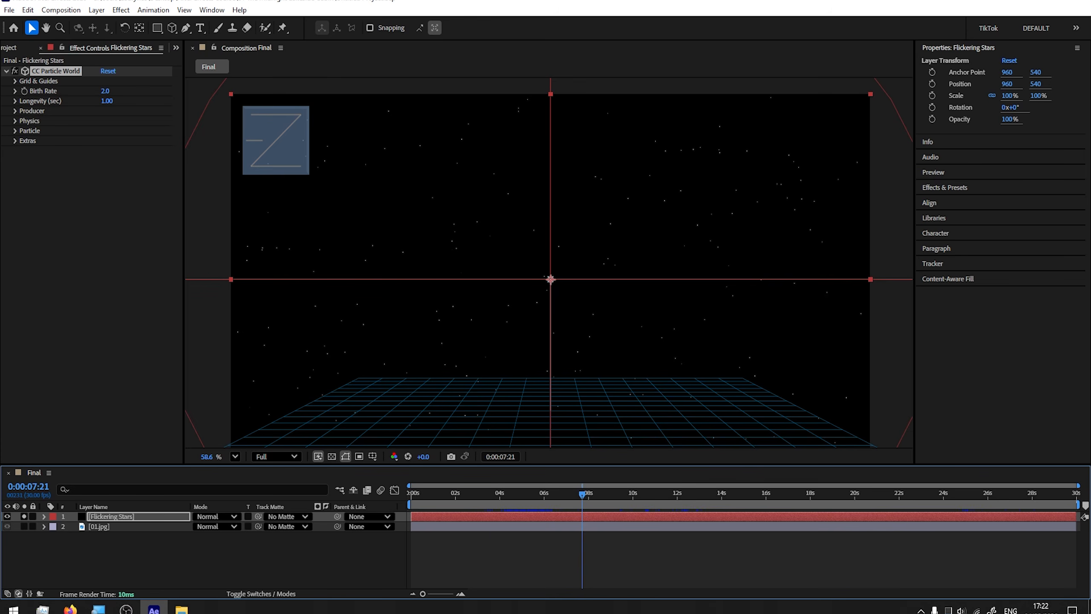
Move the playhead to the first frame and check the purged memory usage in Task Manager
drag(522, 496, 406, 501)
click(42, 609)
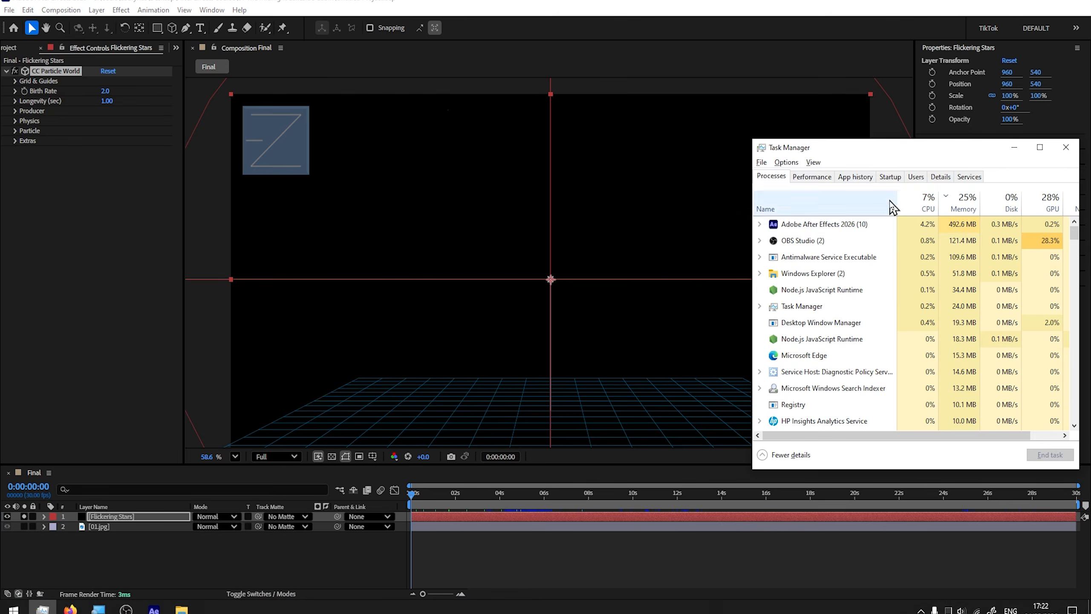
click(1014, 147)
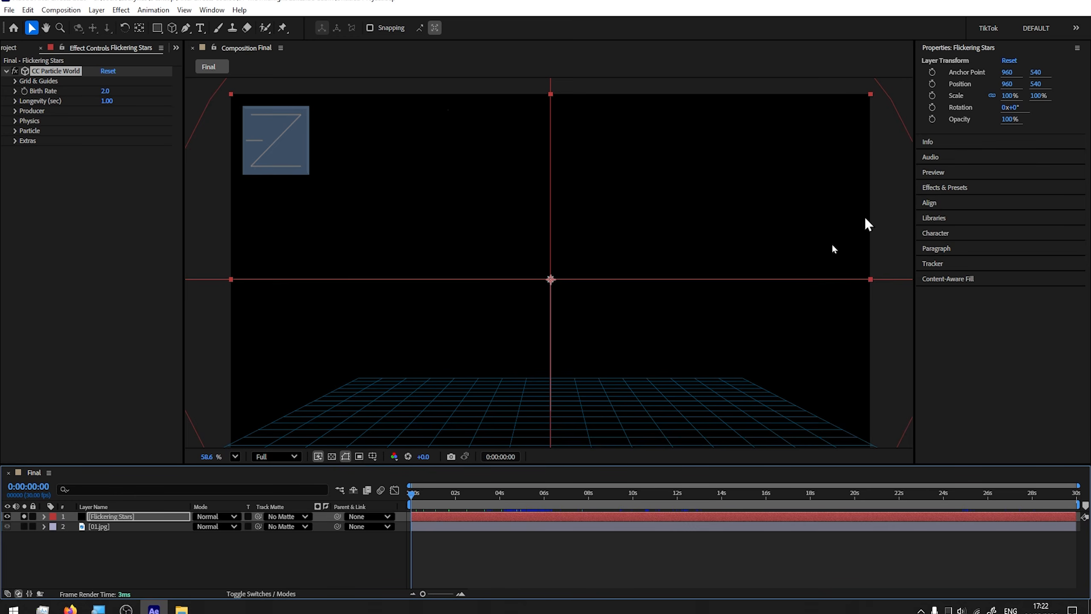
Play a short preview of the stars, bring up Task Manager briefly, and return to the composition's first frame
key(space)
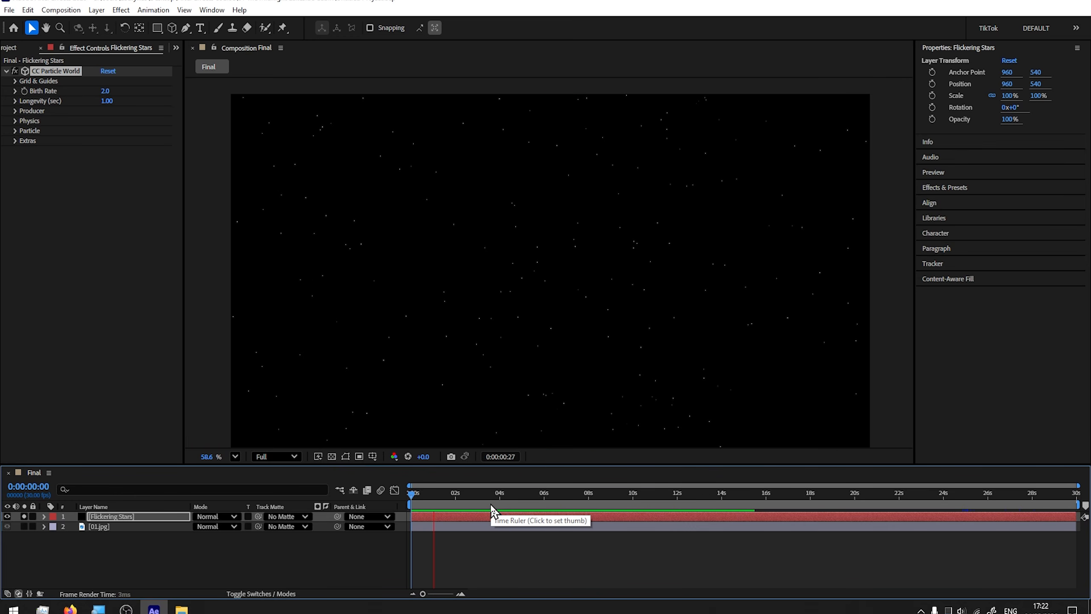
key(space)
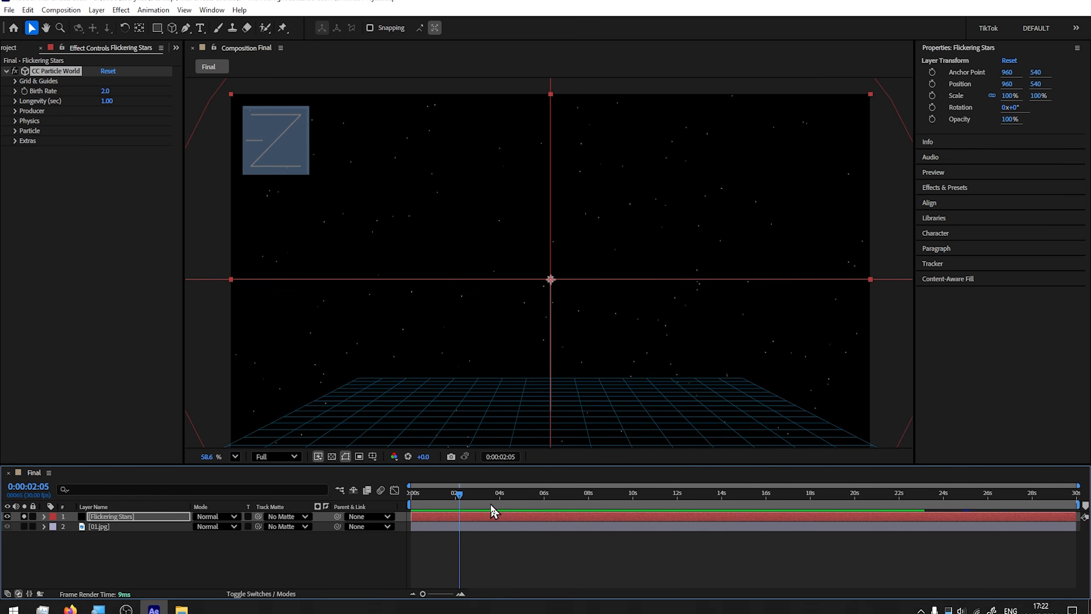
key(ctrl+shift+Escape)
click(1017, 150)
key(Home)
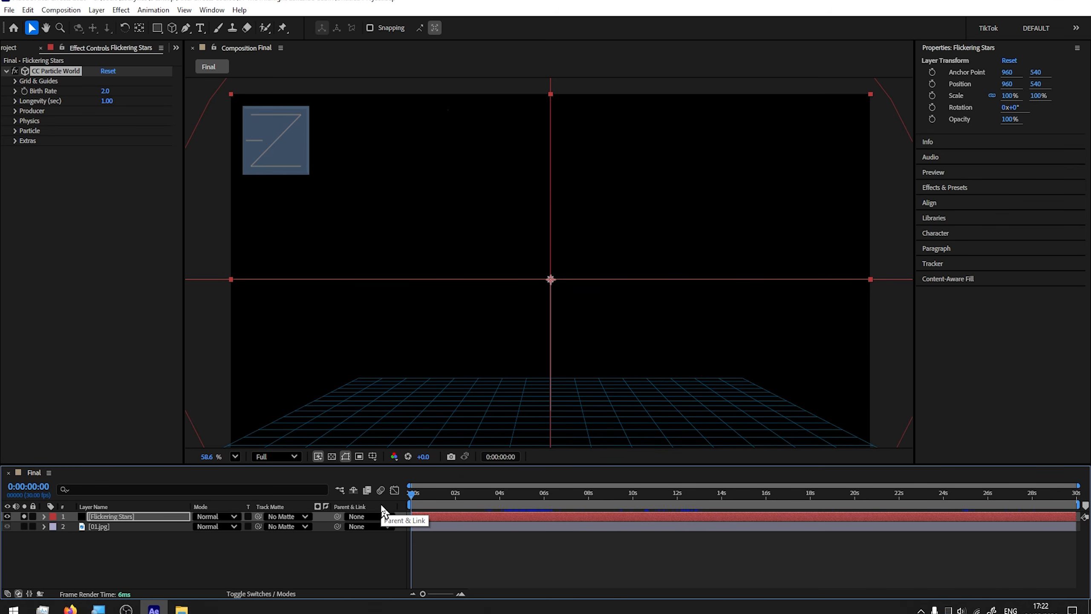
Trim the start of the Flickering Stars layer at 0:00:02:25 and slide the layer back to the composition's beginning
drag(507, 494, 506, 502)
click(413, 494)
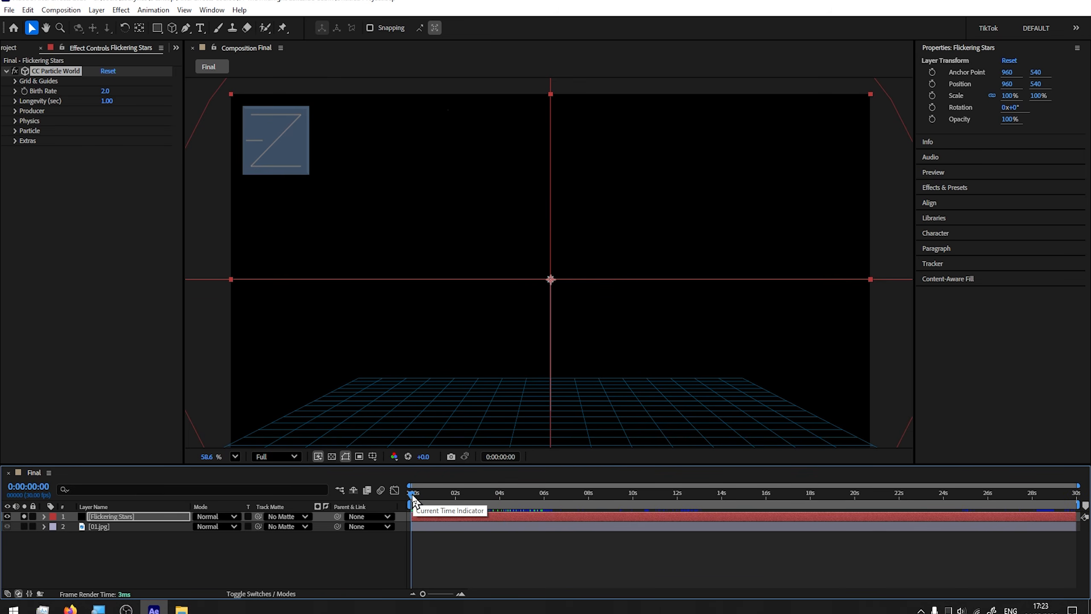
drag(413, 498, 474, 505)
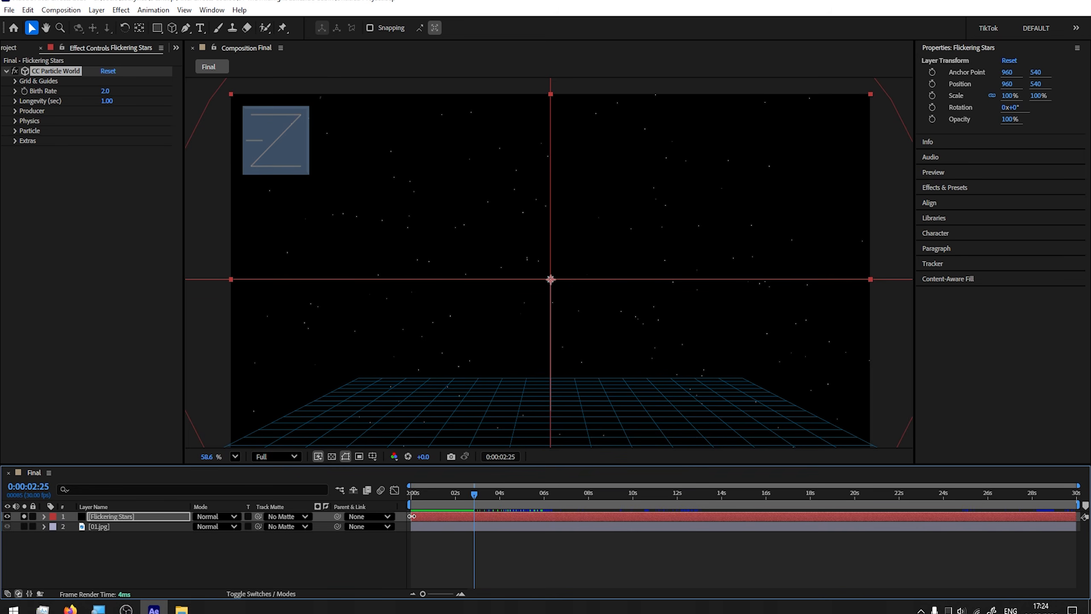
drag(411, 516, 465, 520)
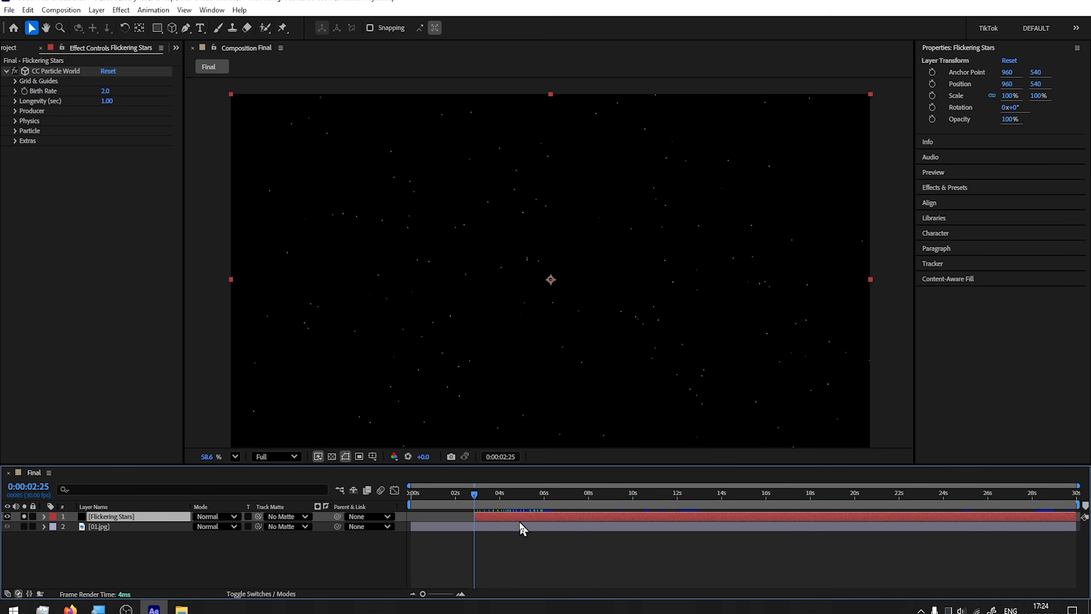
drag(516, 521, 454, 522)
click(412, 498)
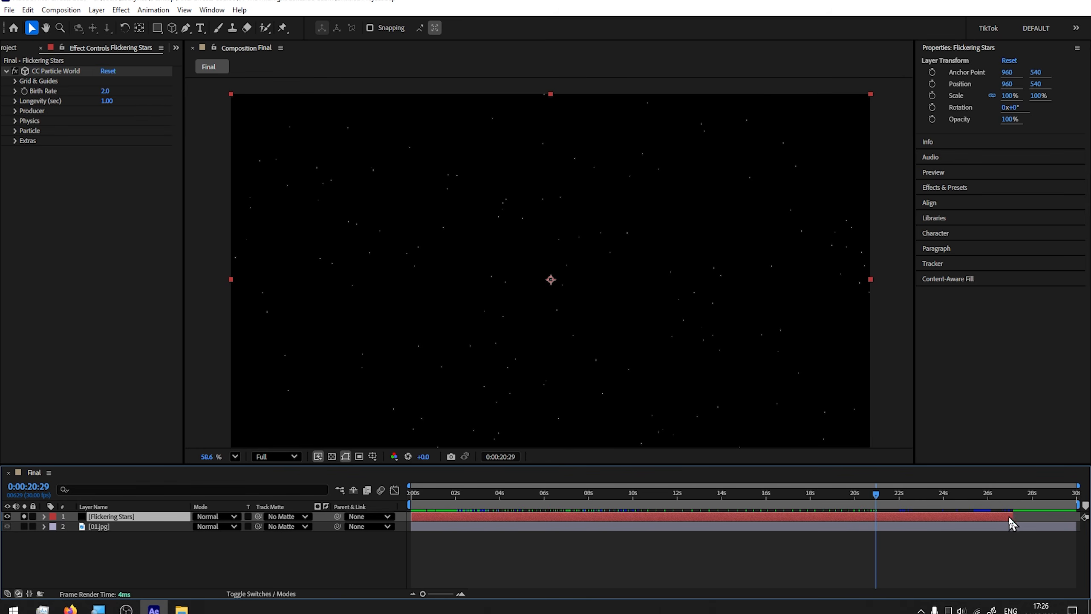
Extend the end of the Flickering Stars layer to the composition's 30-second end and preview from the first frame
drag(1009, 517, 1077, 528)
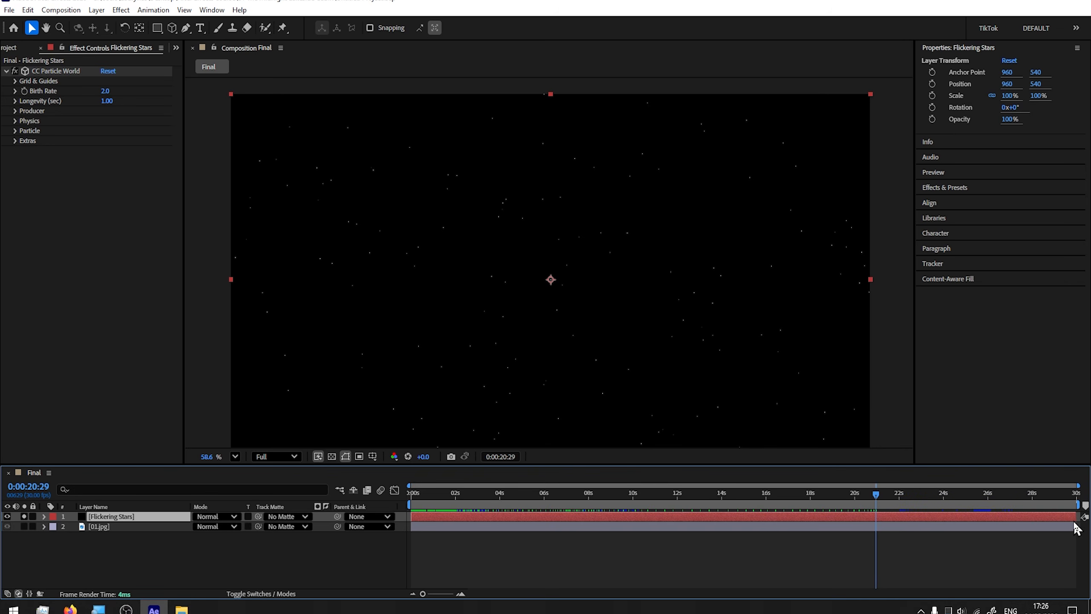
key(Home)
key(space)
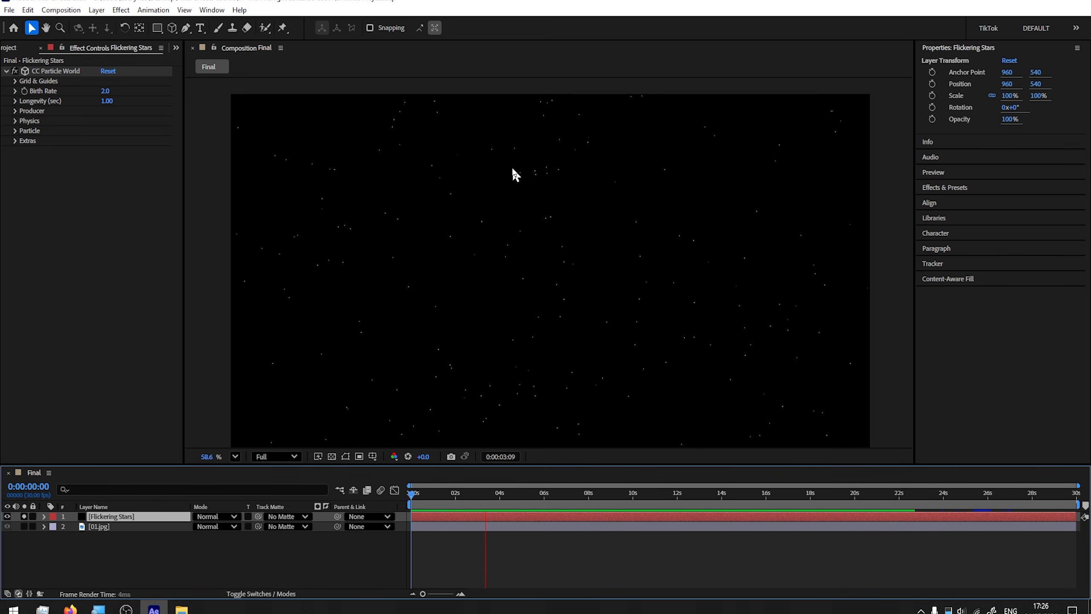
key(space)
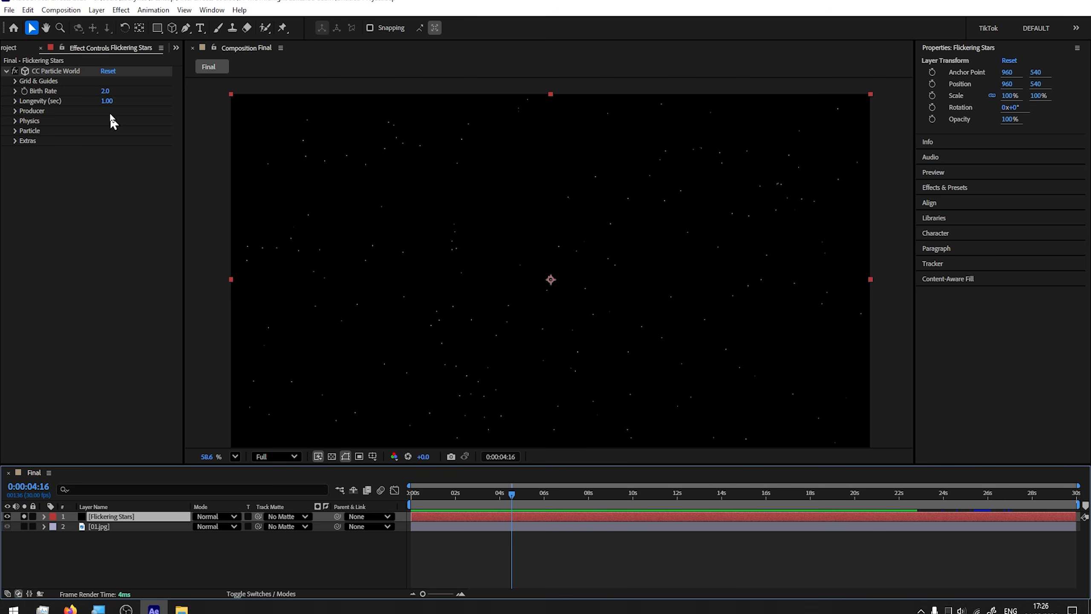
Set the CC Particle World Longevity of the Flickering Stars layer to 4 seconds
click(107, 101)
text(4)
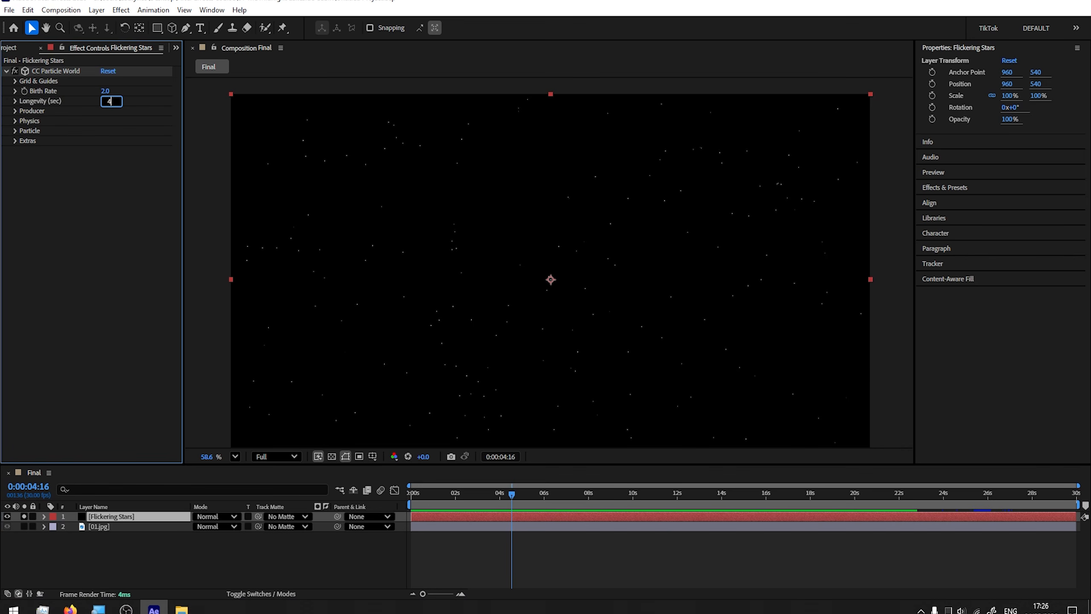
key(Return)
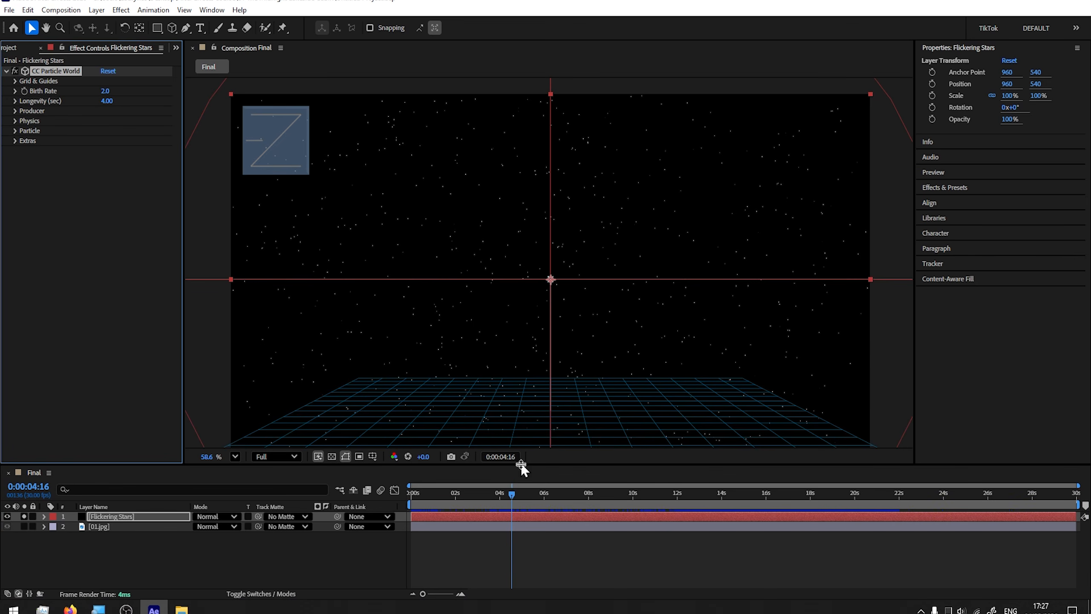
Return to the first frame and set the composition preview resolution to Half
drag(509, 497, 497, 503)
key(space)
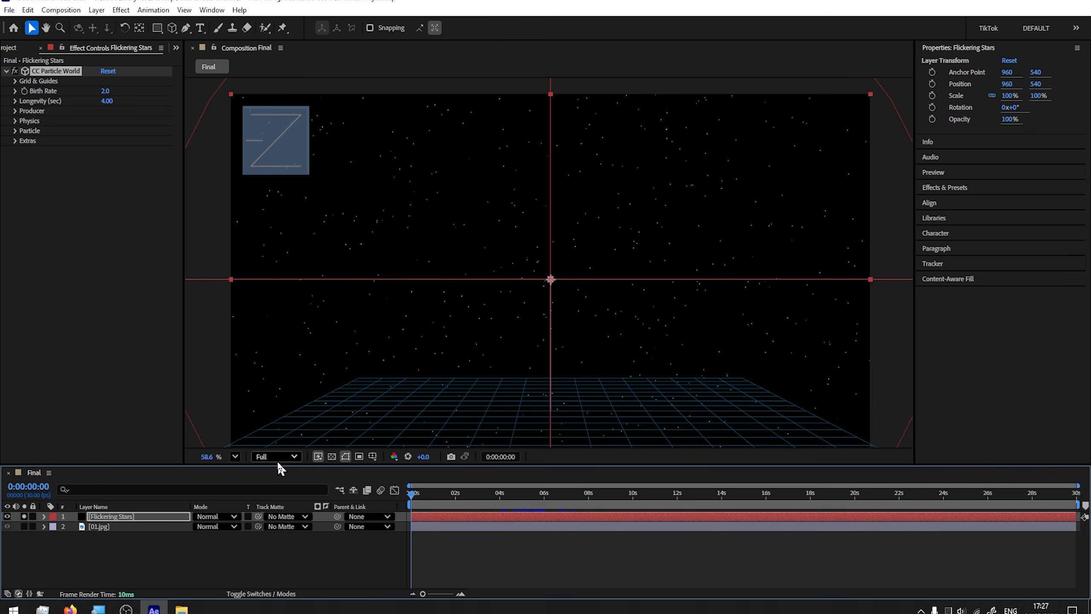
click(276, 458)
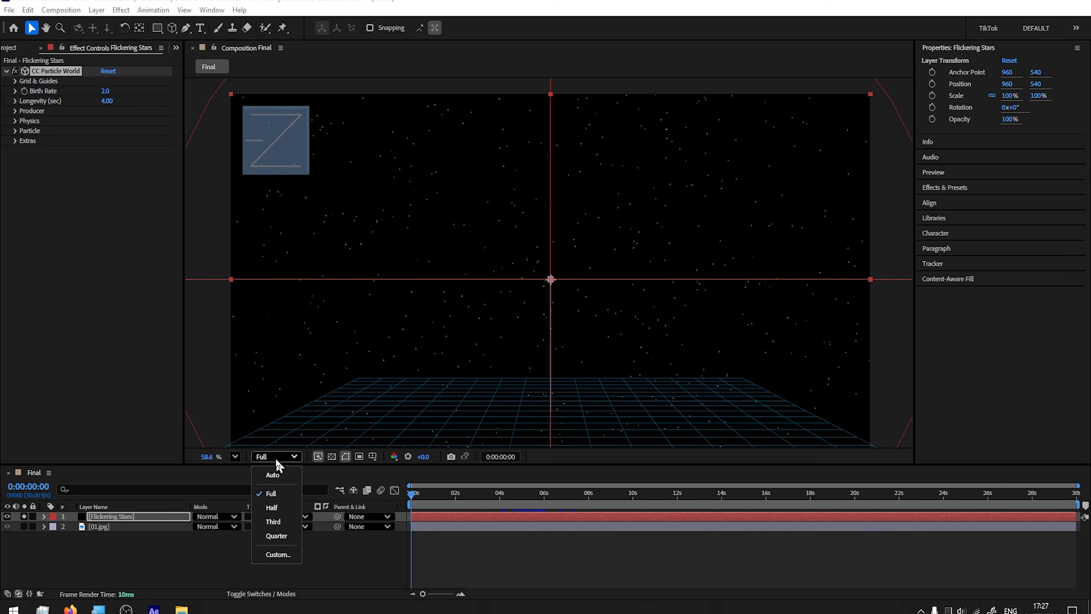
click(281, 511)
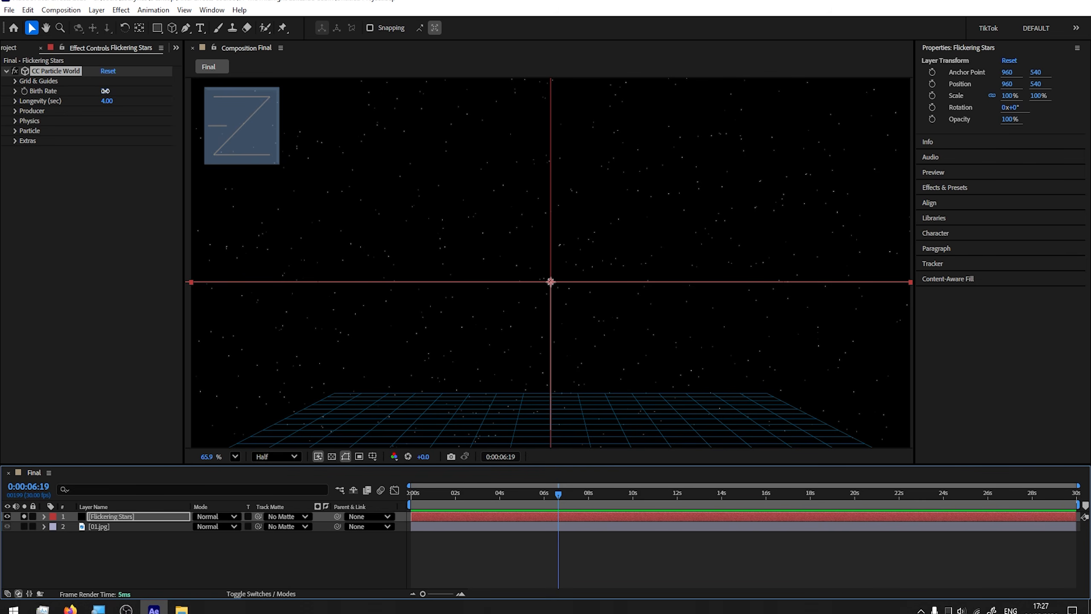
Set the CC Particle World Birth Rate to 5.0 and Longevity to 3 seconds
click(105, 91)
key(Return)
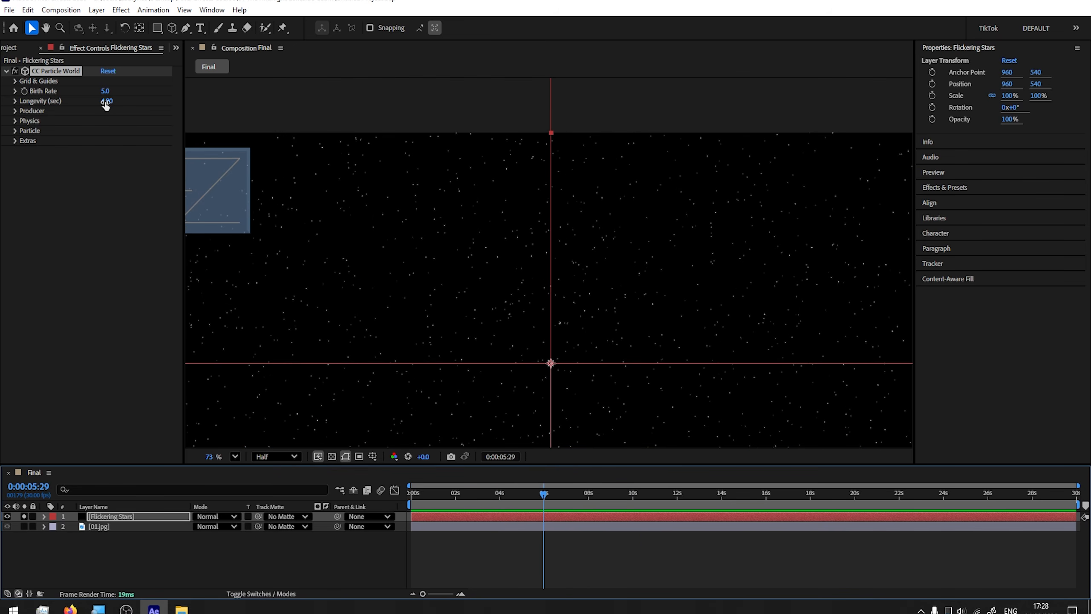
click(108, 101)
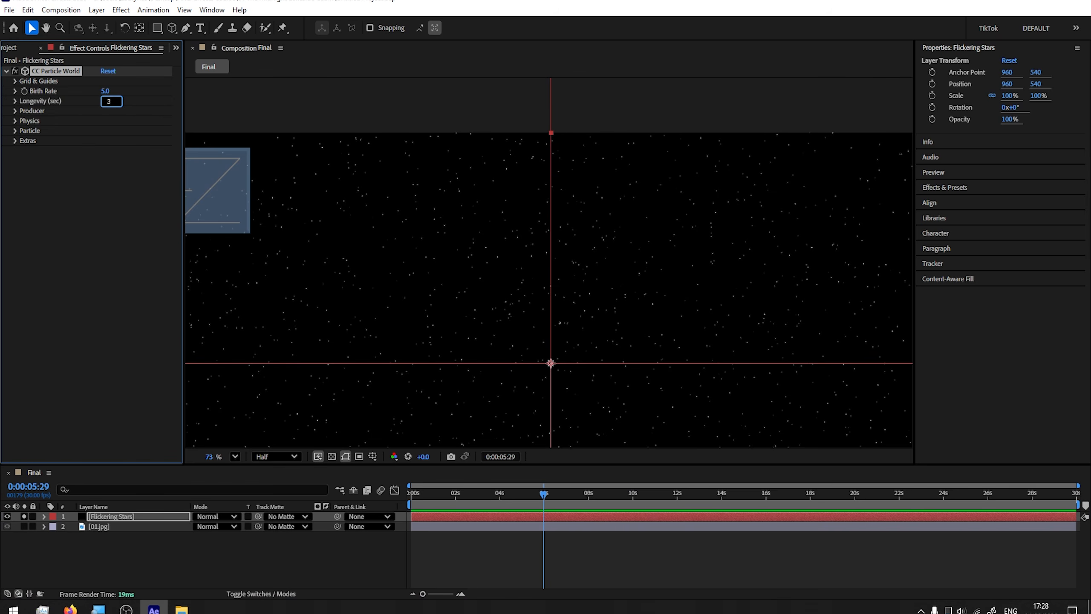
key(Return)
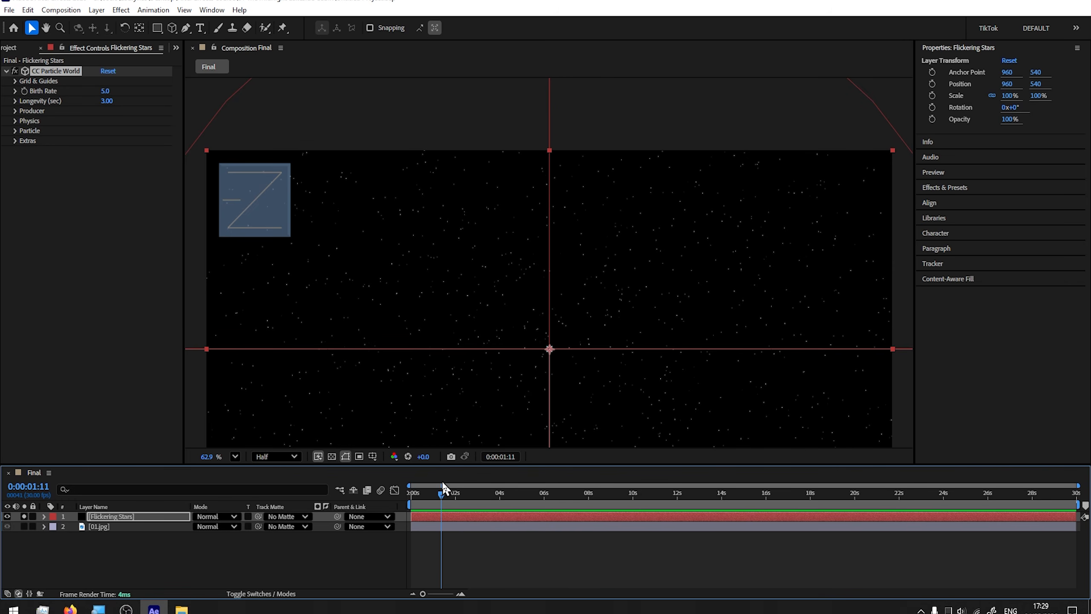
Examine the density and flicker of the stars up close by scrubbing and previewing the opening seconds
click(510, 493)
scroll(582, 146, up, 3)
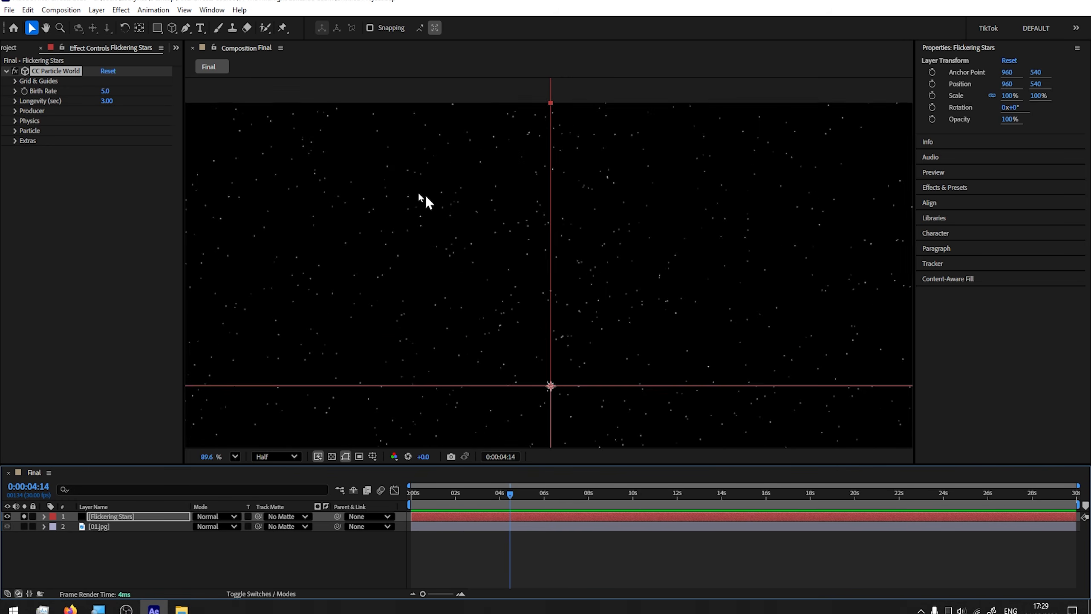
drag(424, 202, 451, 251)
drag(515, 494, 415, 494)
scroll(595, 264, up, 1)
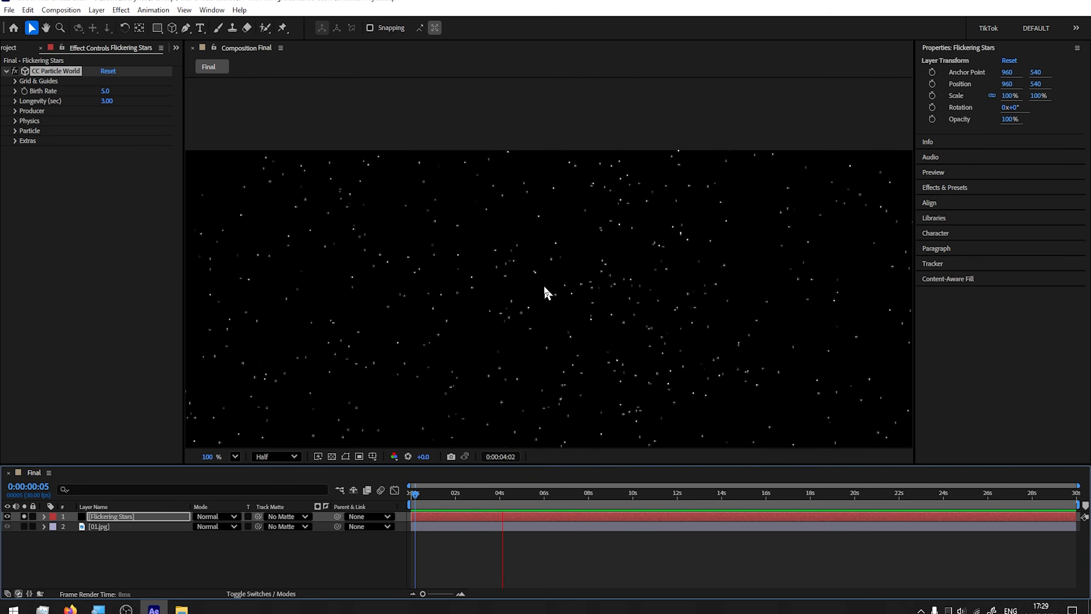
scroll(544, 285, down, 2)
click(538, 495)
drag(542, 507, 180, 552)
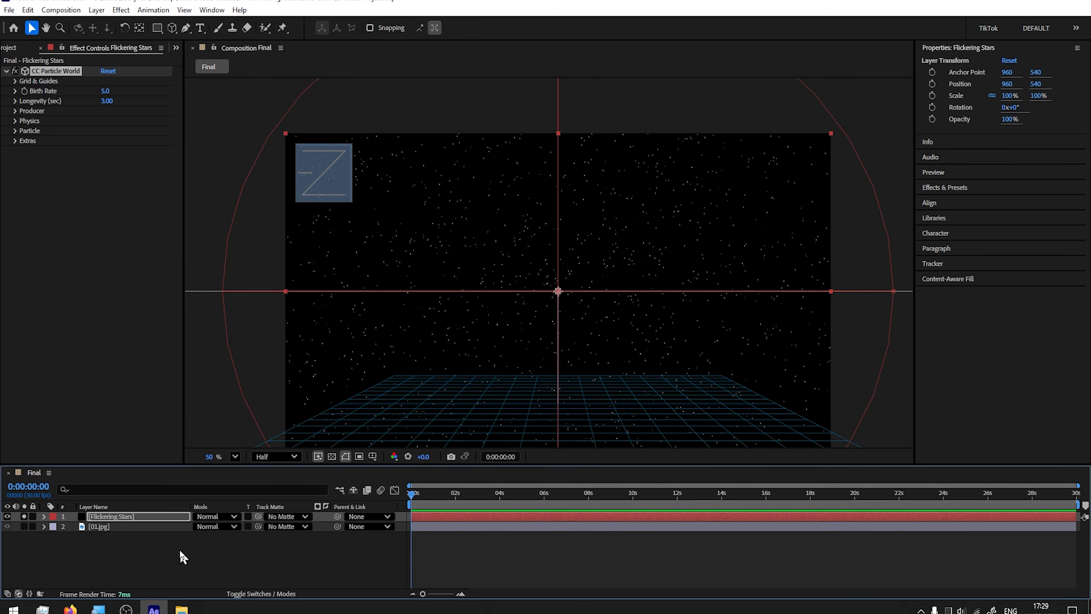
Unsolo the Flickering Stars layer and pre-compose it as Flickering Stars Comp 1, moving all attributes into the new composition
click(23, 516)
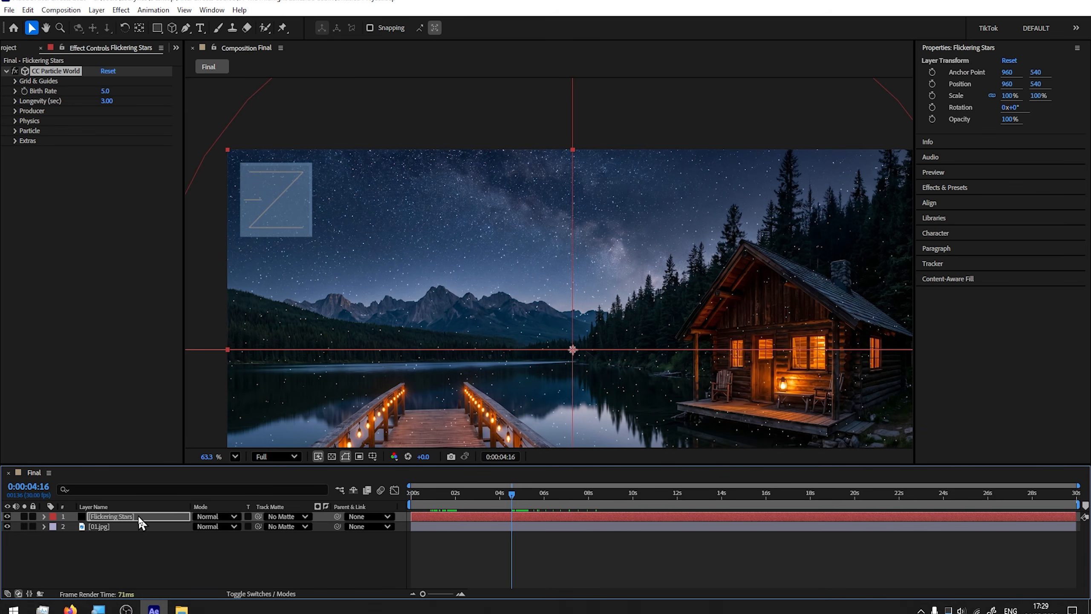
right_click(120, 516)
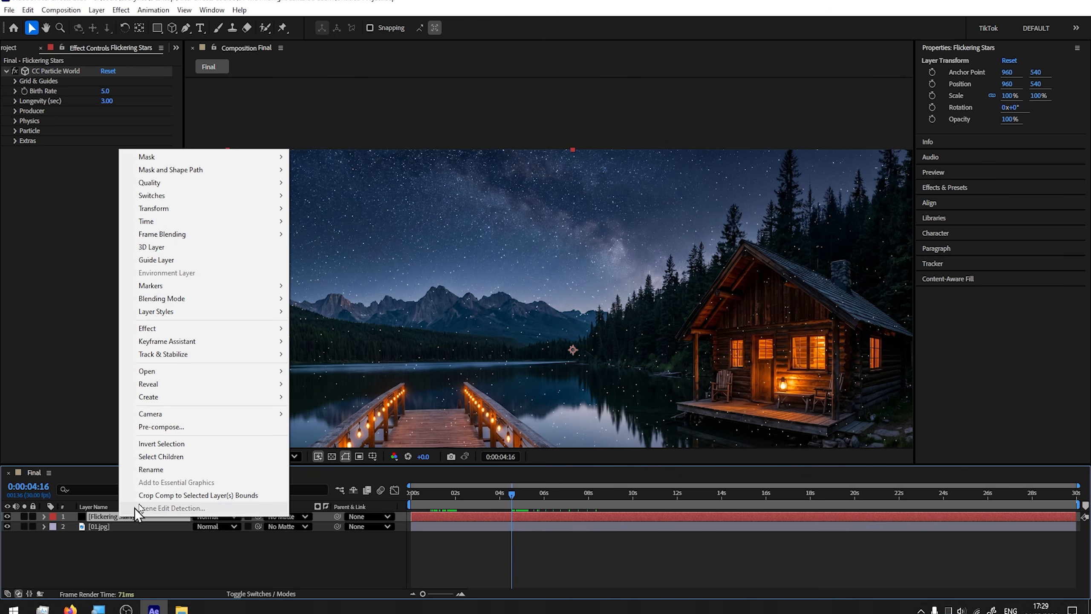
click(178, 426)
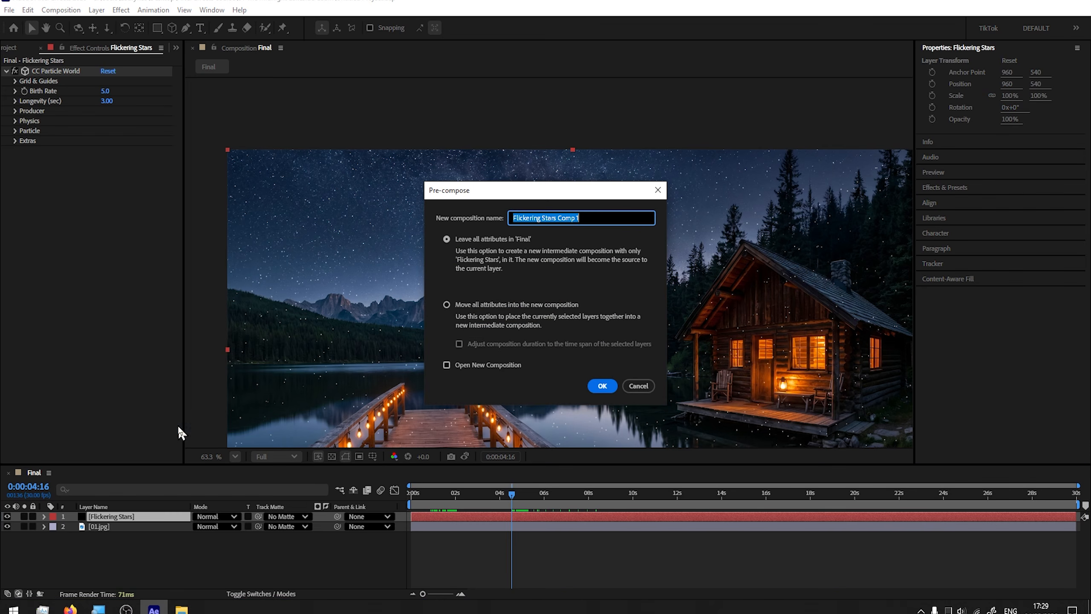
click(447, 305)
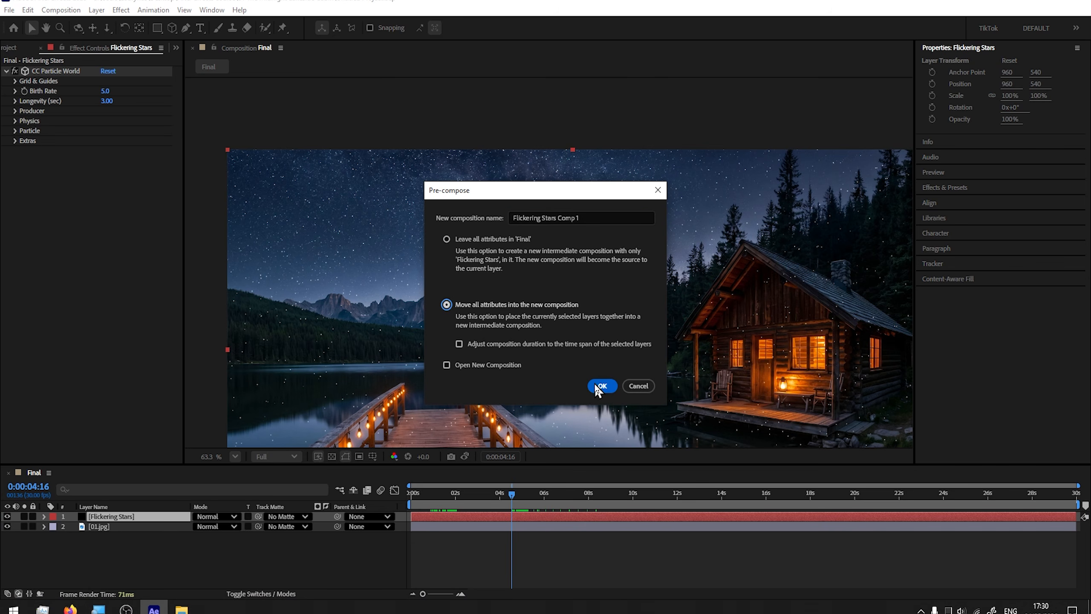
click(601, 386)
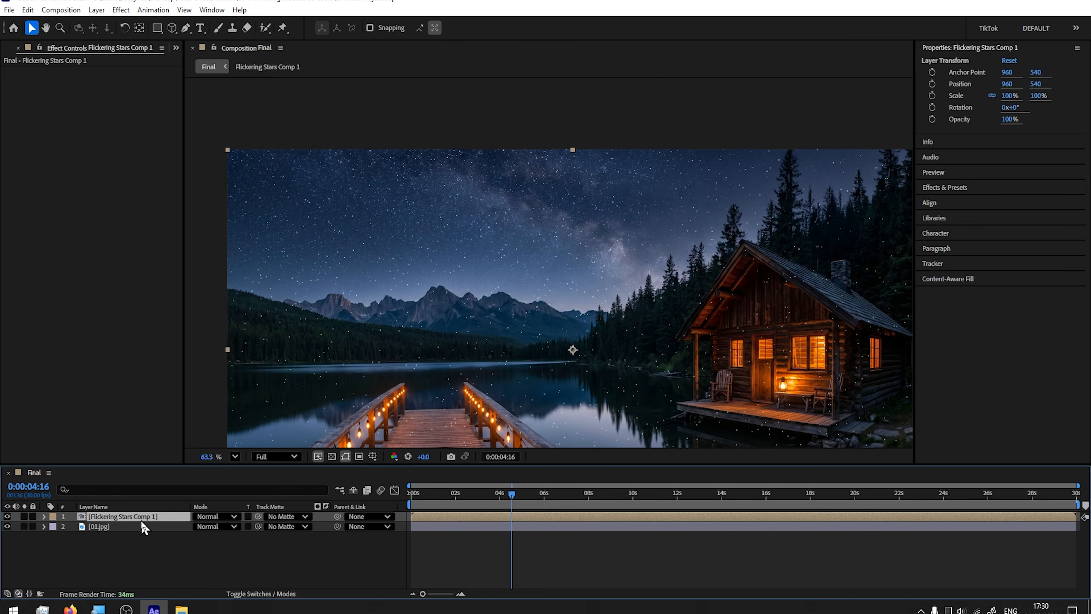
Open the Flickering Stars Comp 1 composition with its whole frame in view
double_click(95, 516)
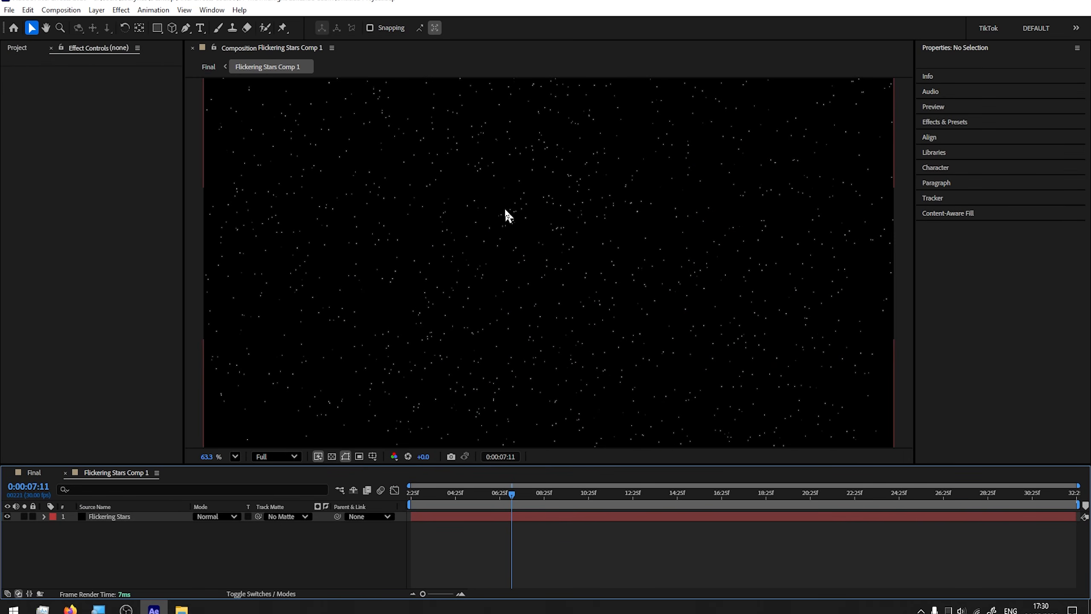
scroll(502, 208, down, 1)
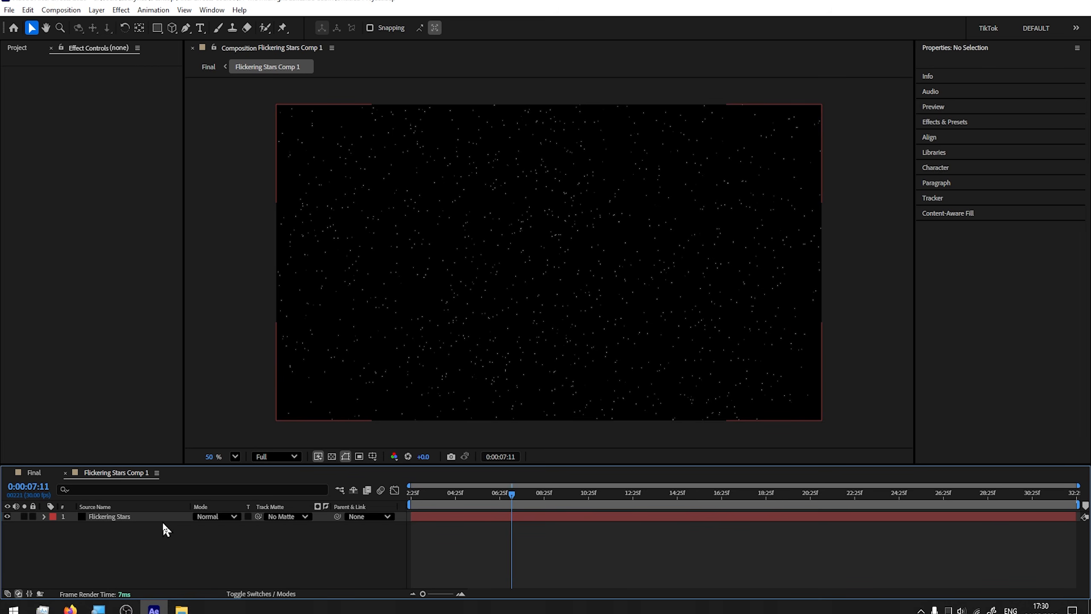
Preview the stars composition and compare its time ruler with that of the Final composition
key(space)
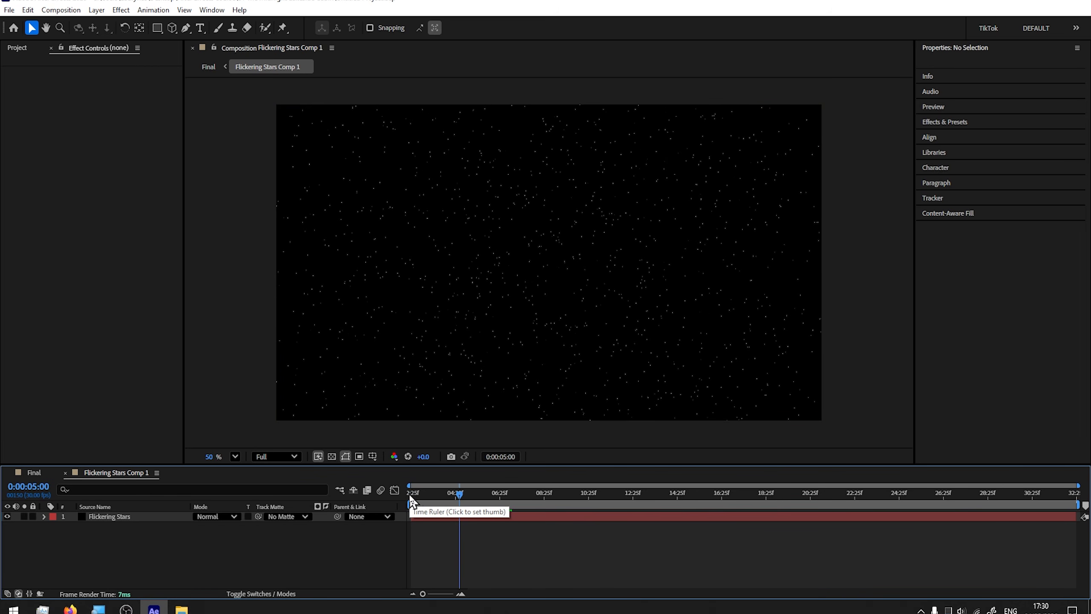
click(34, 473)
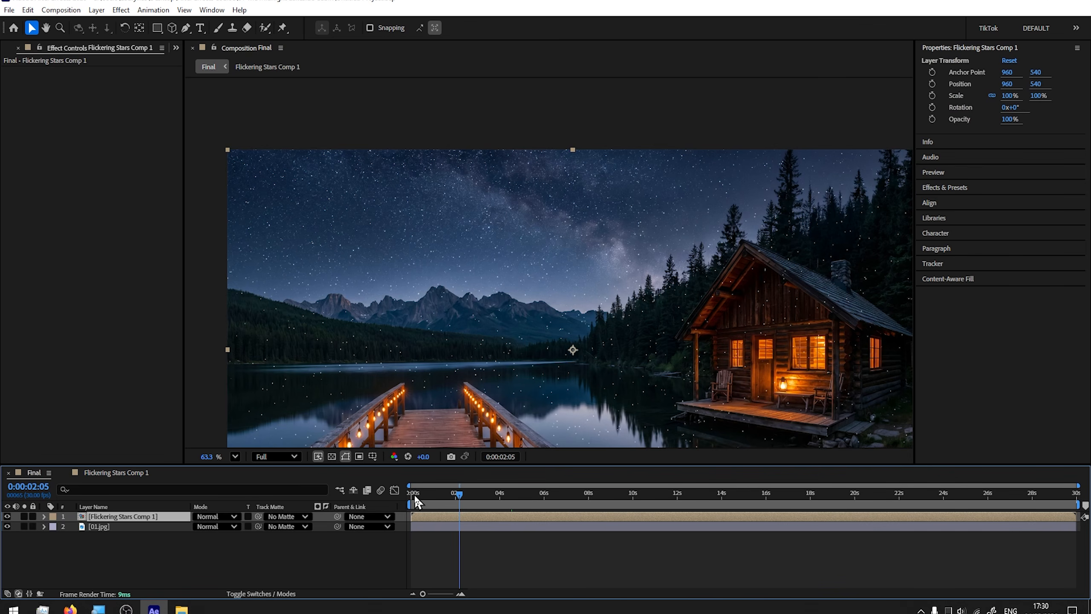
click(117, 473)
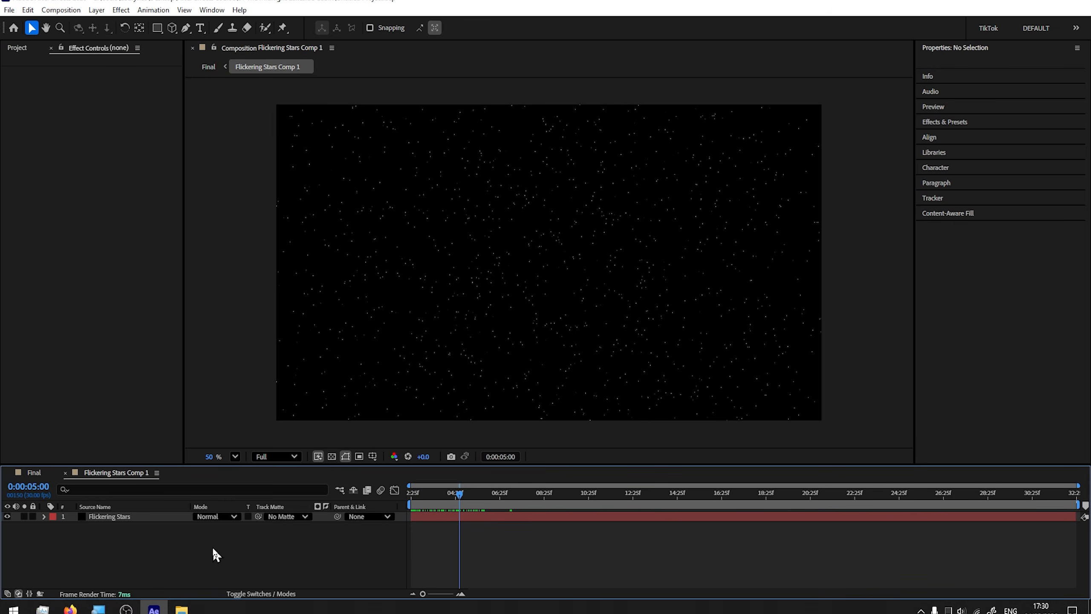
Set the Start Timecode of Flickering Stars Comp 1 to 0:00:00:00 in its composition settings
right_click(237, 544)
click(322, 422)
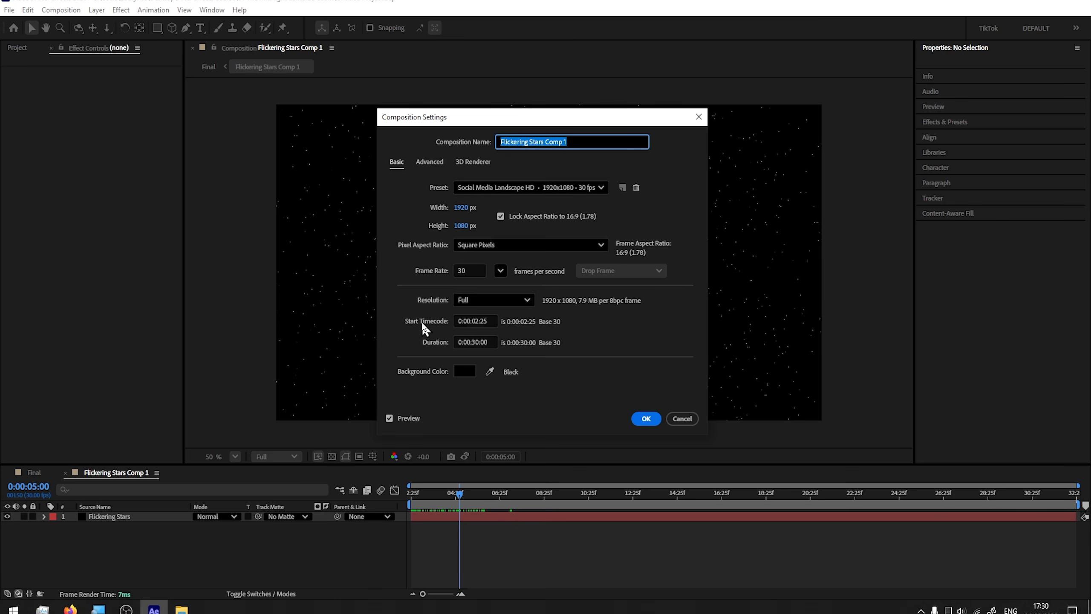
click(490, 321)
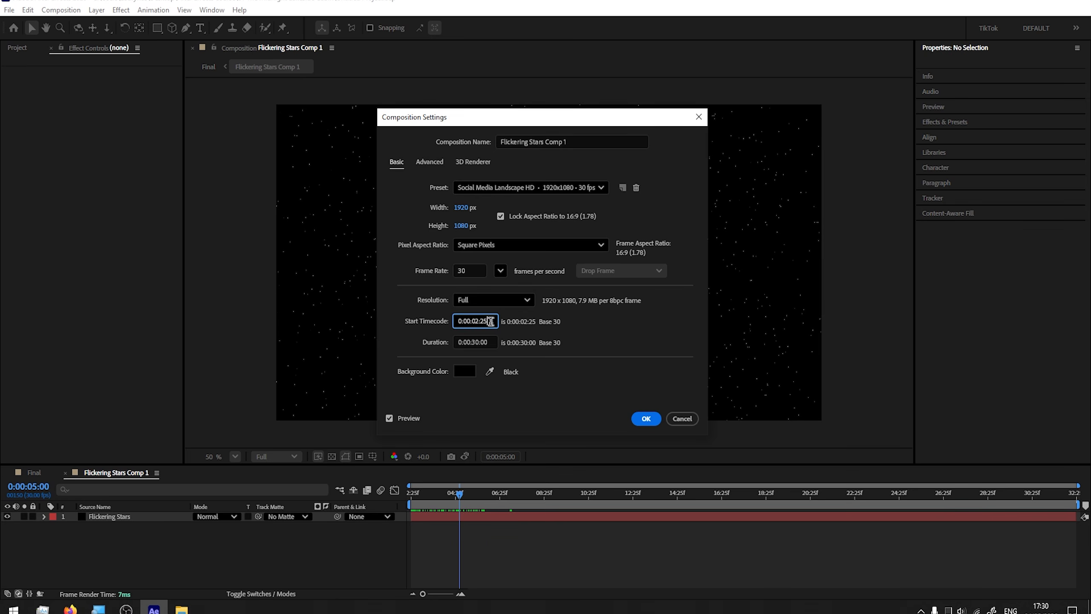
drag(489, 320, 395, 324)
text(0)
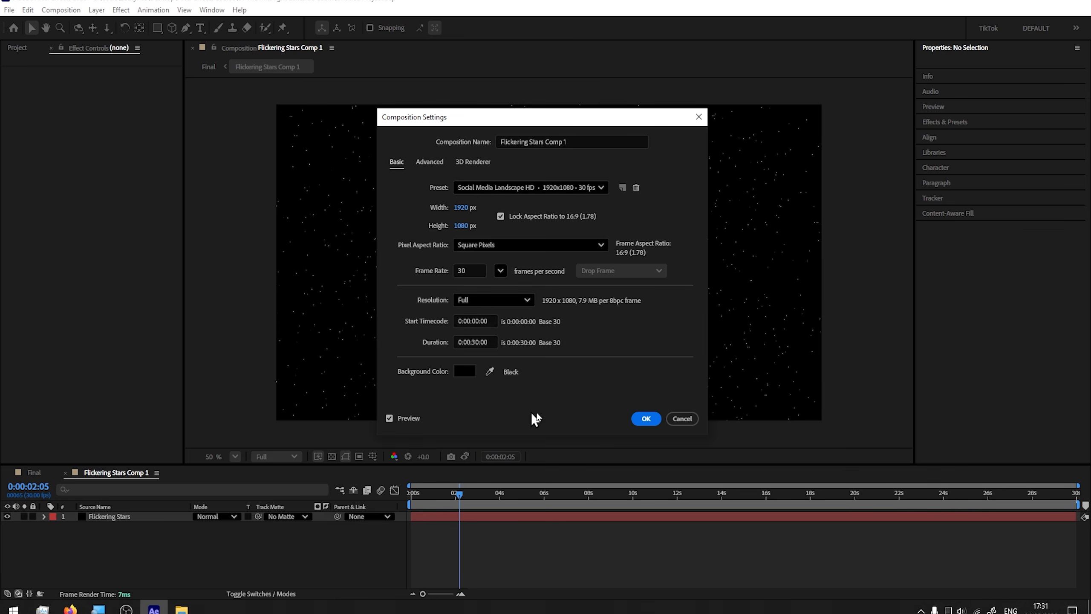
click(645, 419)
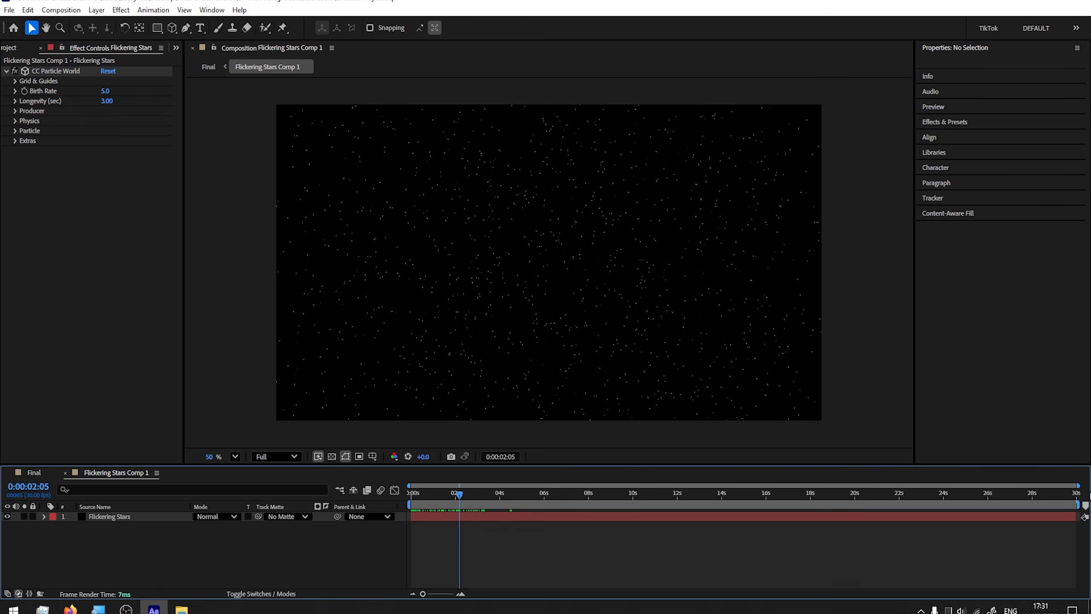
Preview the stars from about 29 seconds across the loop point back to the composition's start
click(525, 505)
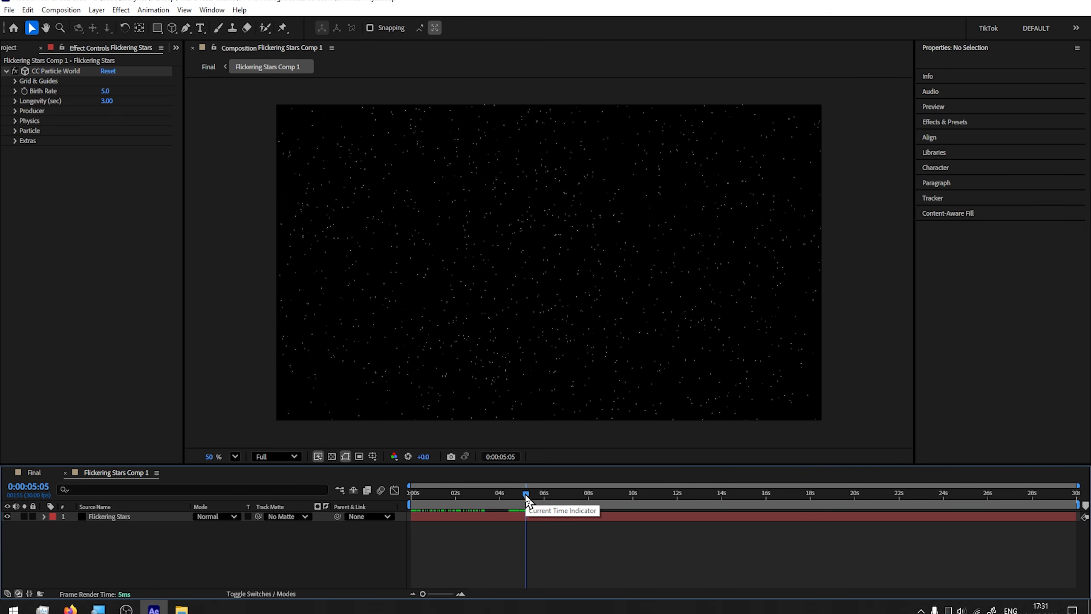
drag(527, 502, 1060, 499)
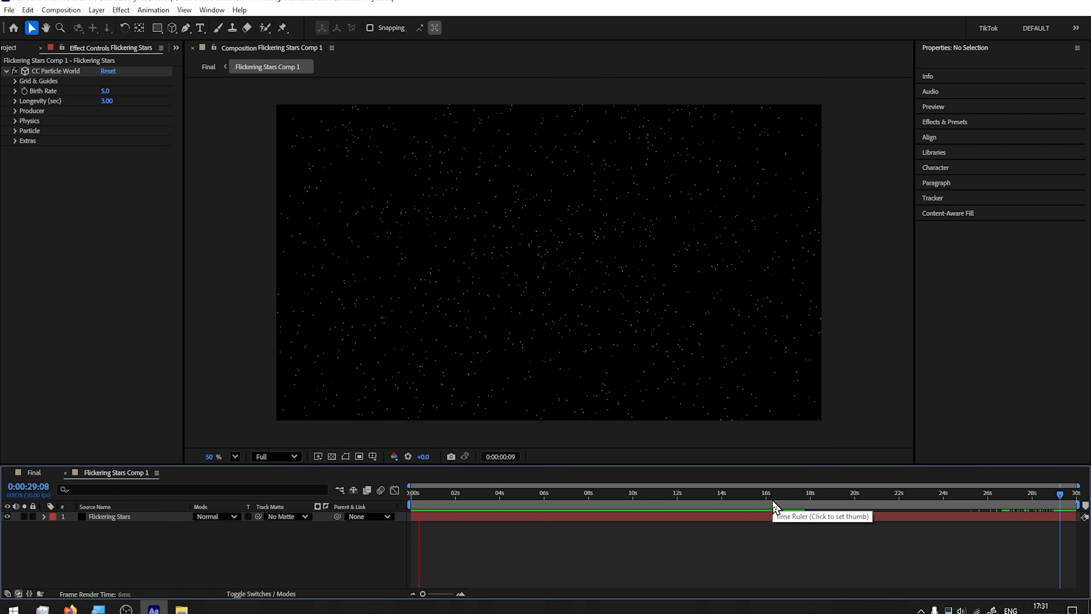
key(space)
Duplicate the Flickering Stars layer and shorten the copy to its first six seconds by splitting it at 0:00:06:00 and deleting the remainder
drag(462, 493, 544, 495)
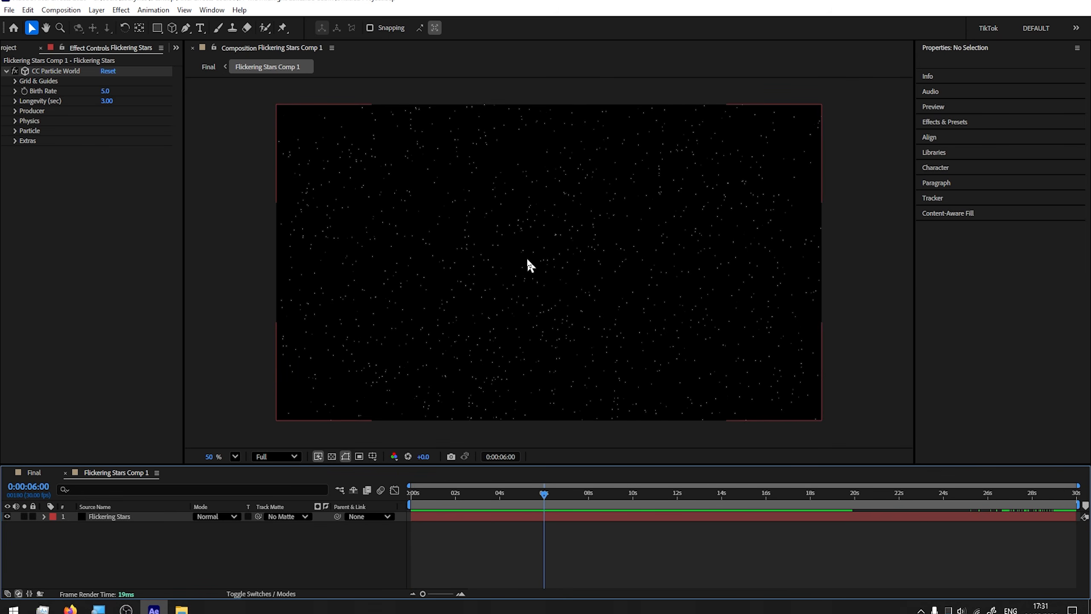
click(525, 516)
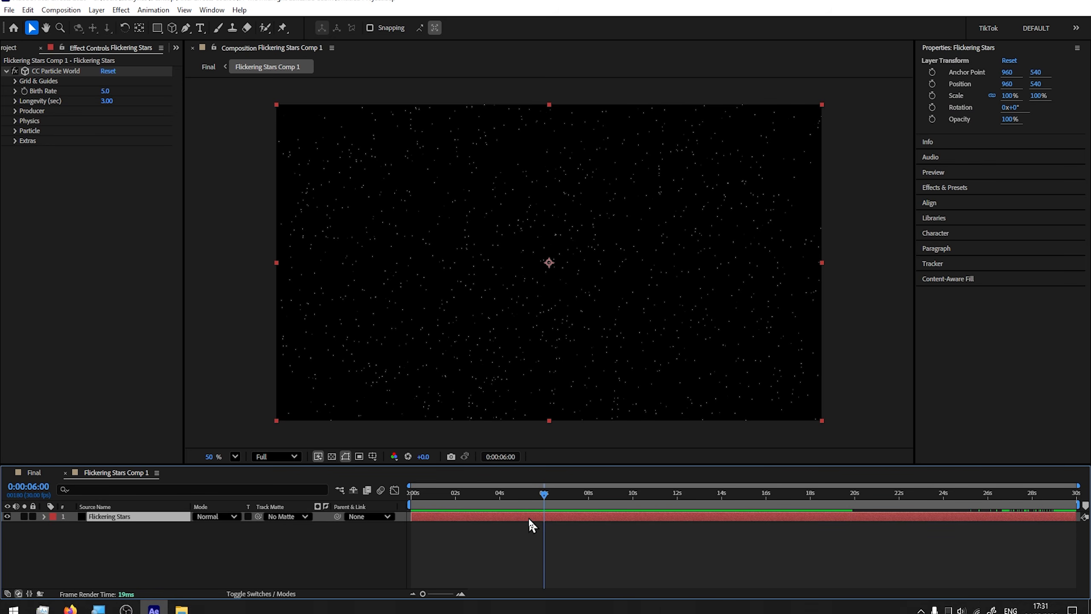
click(27, 10)
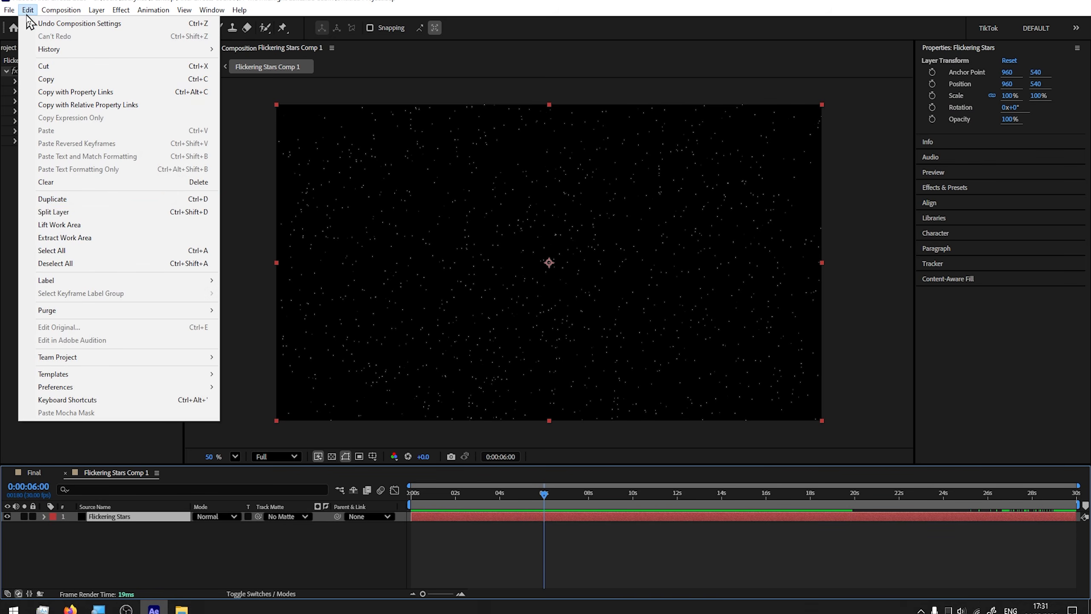
click(194, 199)
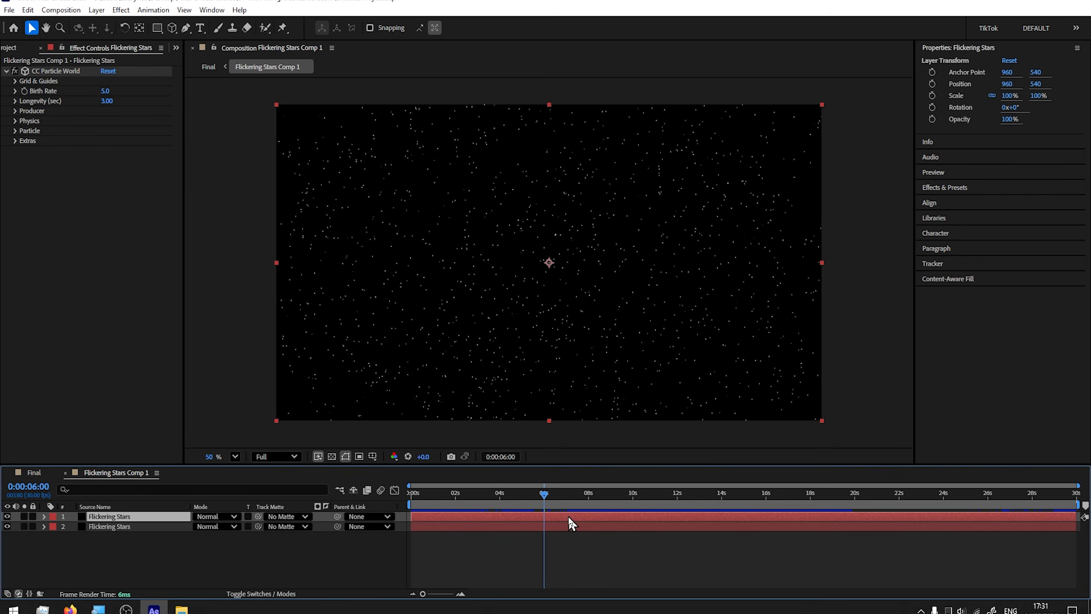
click(28, 10)
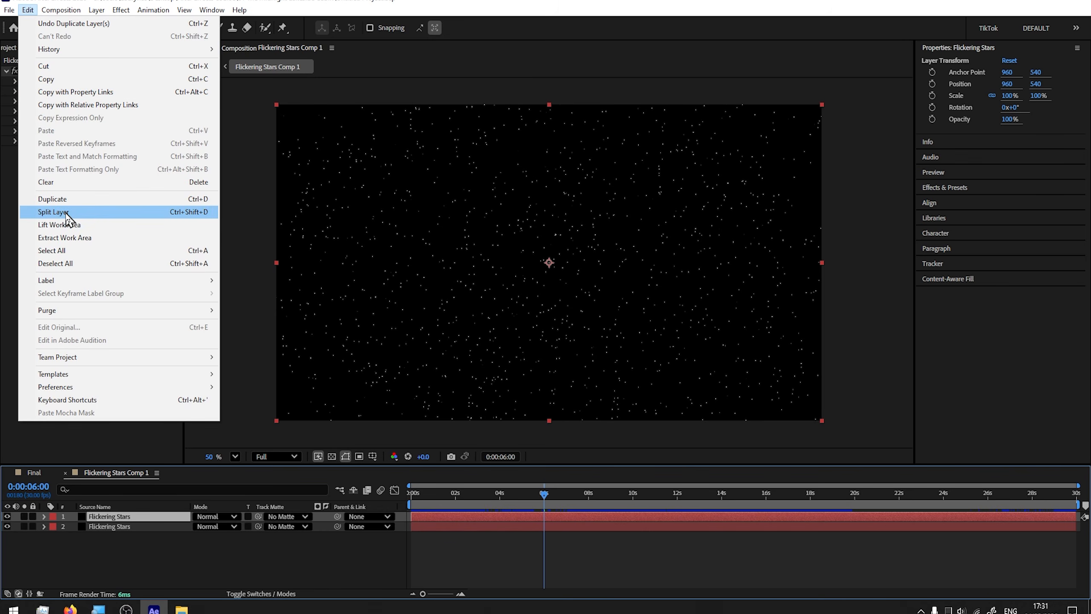
click(198, 213)
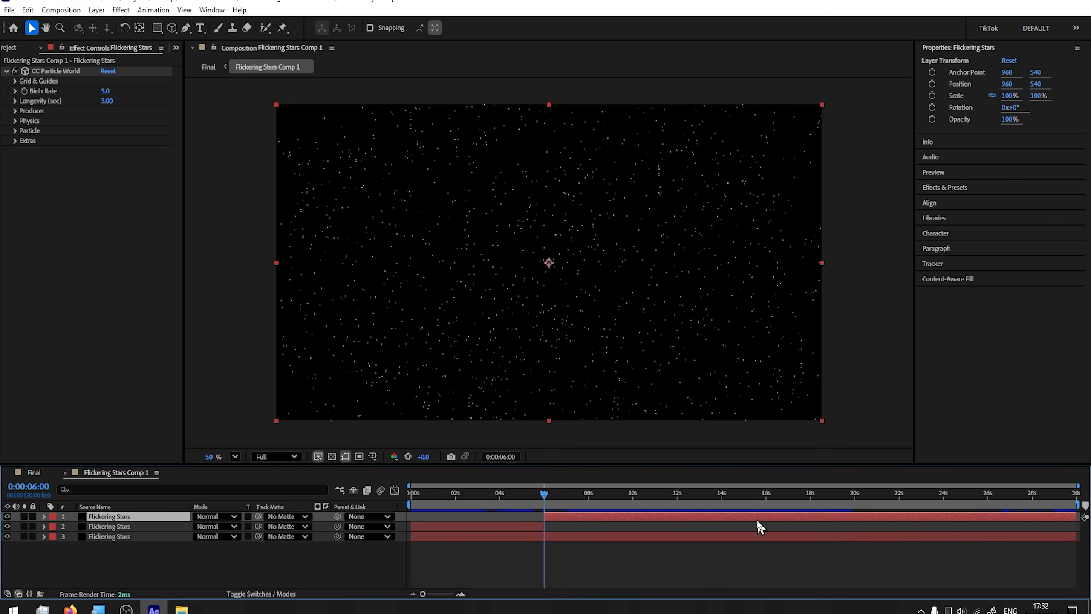
key(Delete)
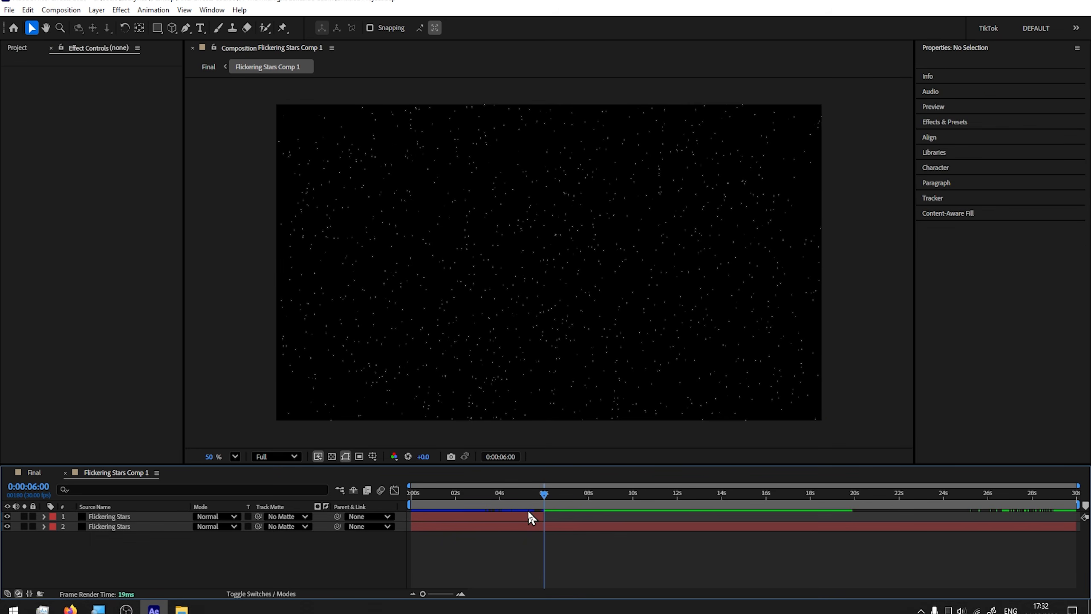
Split the six-second copy at 0:00:03:00 and move its second half to the composition's end, one row down in the layer order
click(477, 507)
click(514, 519)
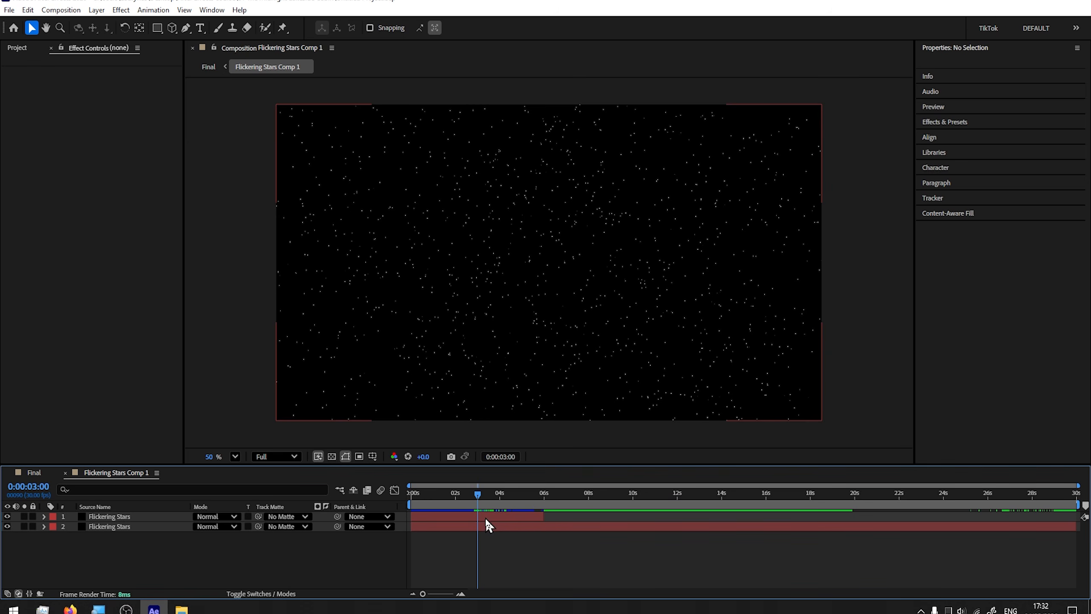
click(28, 9)
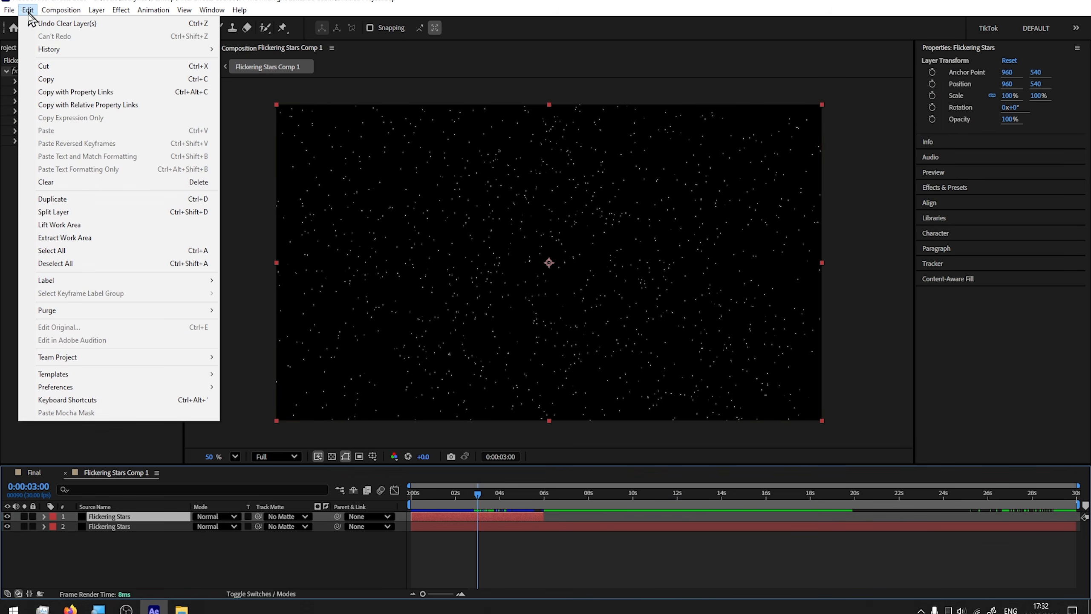
click(73, 215)
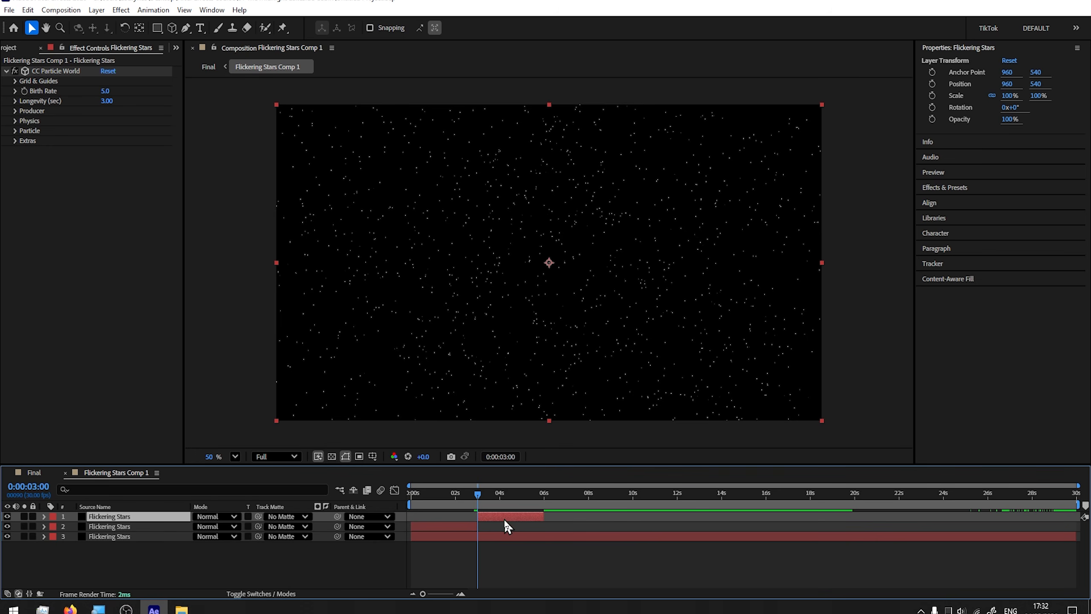
drag(504, 521, 1025, 541)
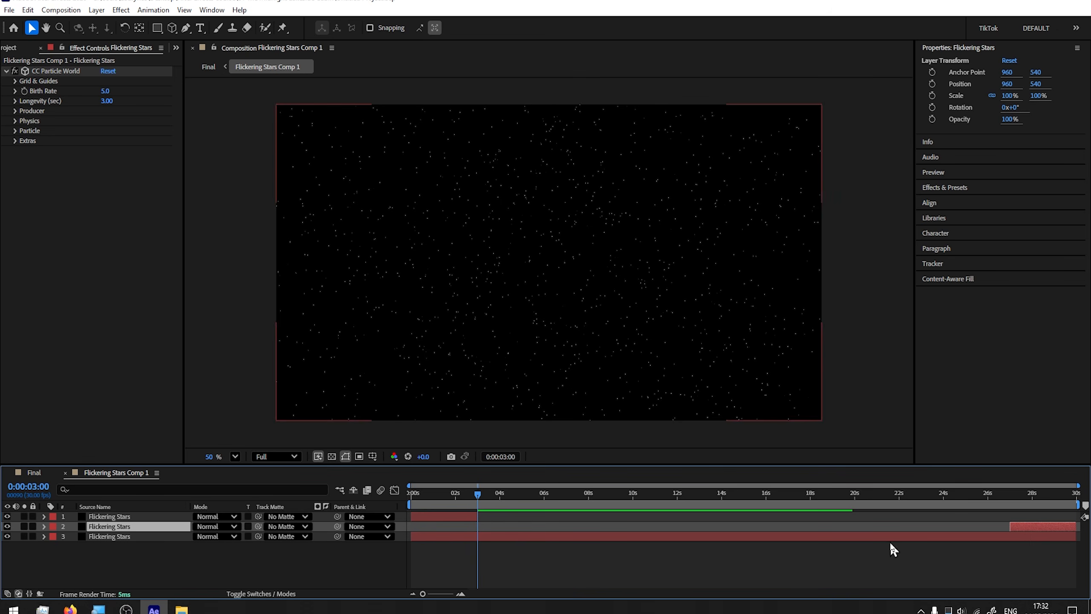
Examine the stars over the final three seconds and preview the transition back to the composition's start
click(1016, 498)
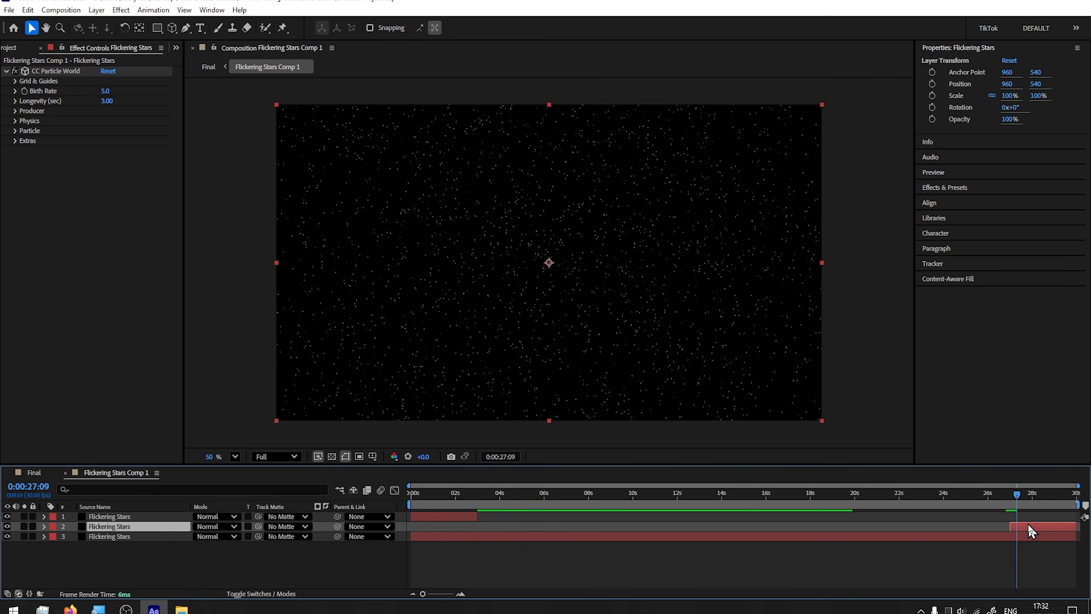
drag(1021, 497, 1072, 500)
key(space)
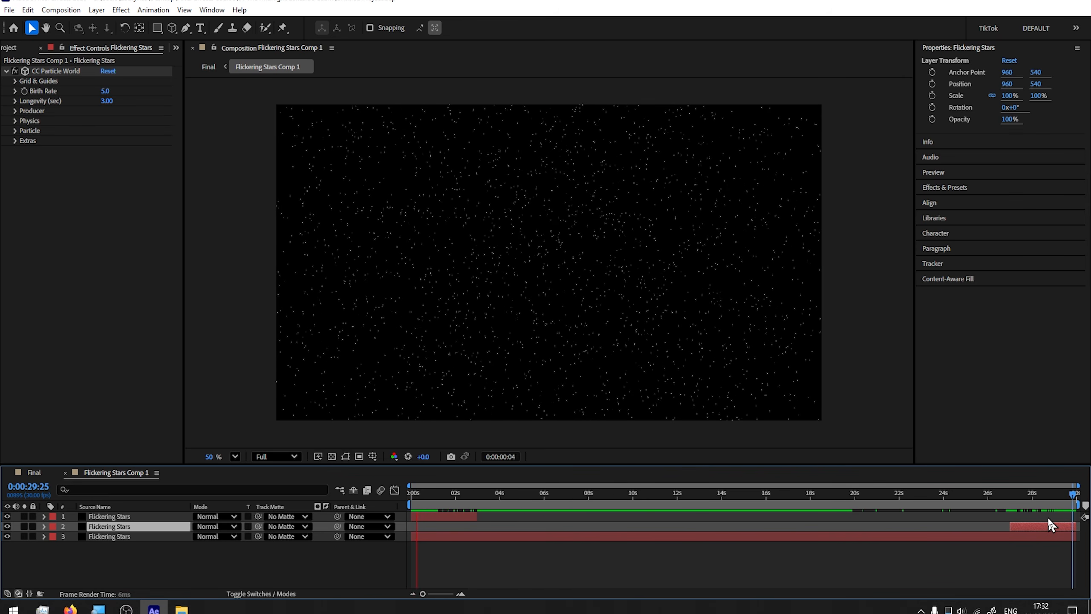
click(428, 491)
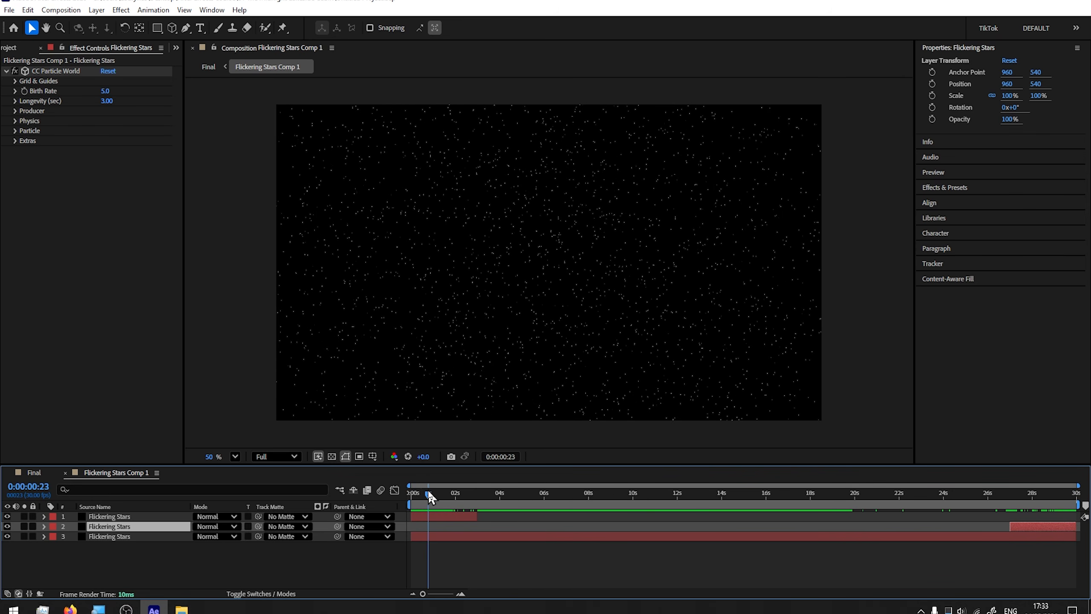
Enlarge the timeline area and reveal the Opacity property of all three Flickering Stars layers
click(443, 520)
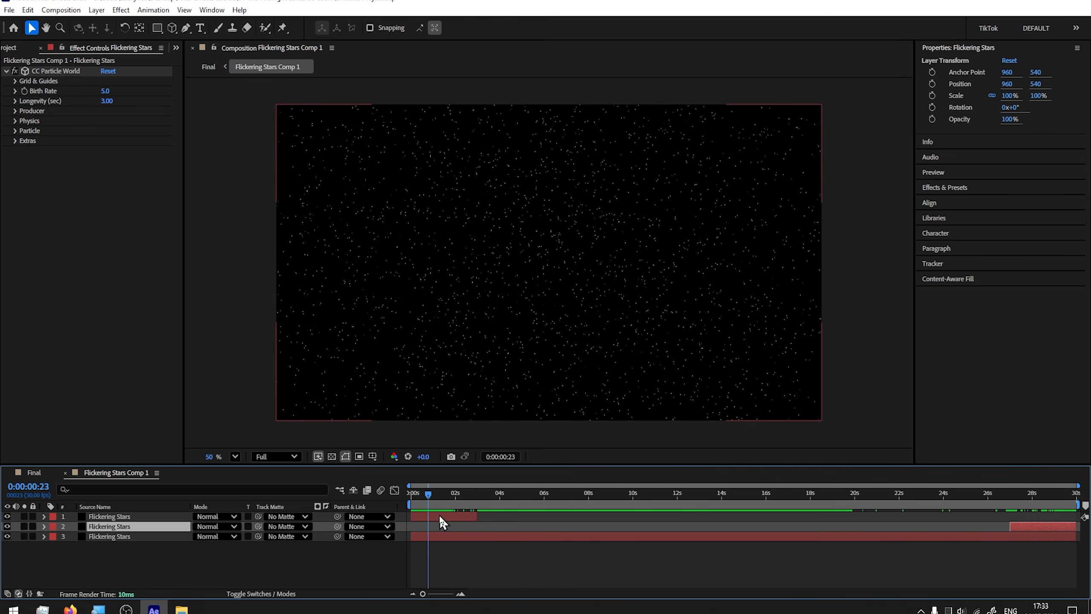
click(526, 537)
click(256, 559)
drag(396, 464, 396, 426)
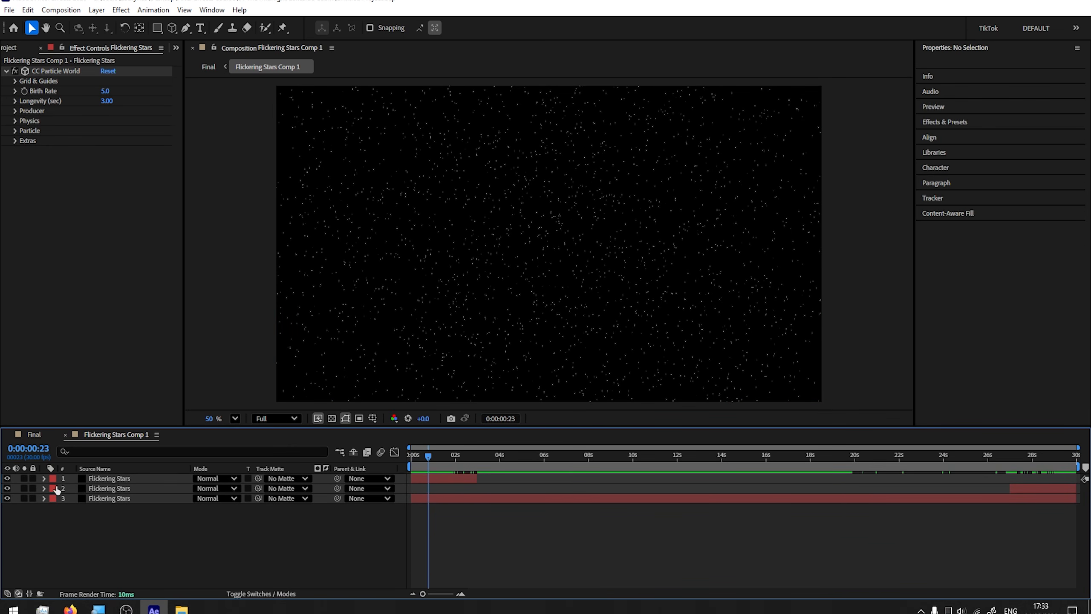
click(44, 499)
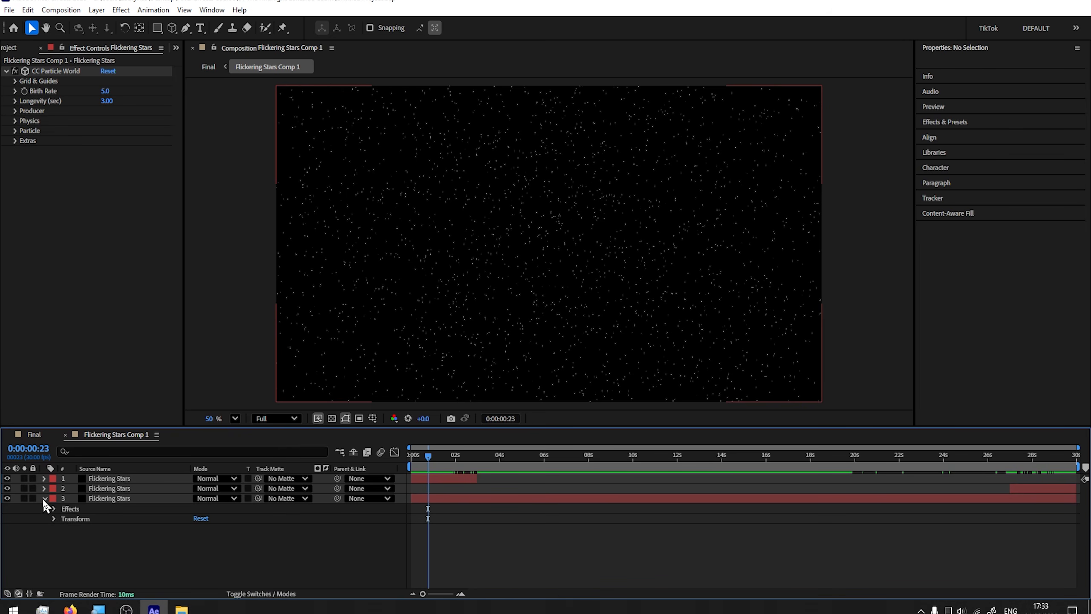
click(53, 519)
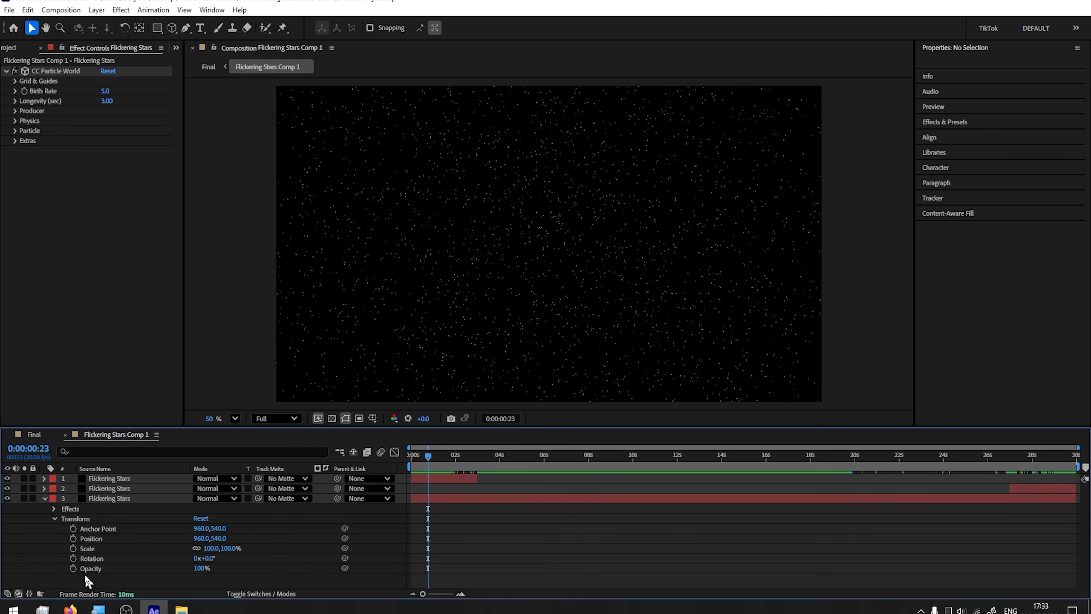
click(55, 519)
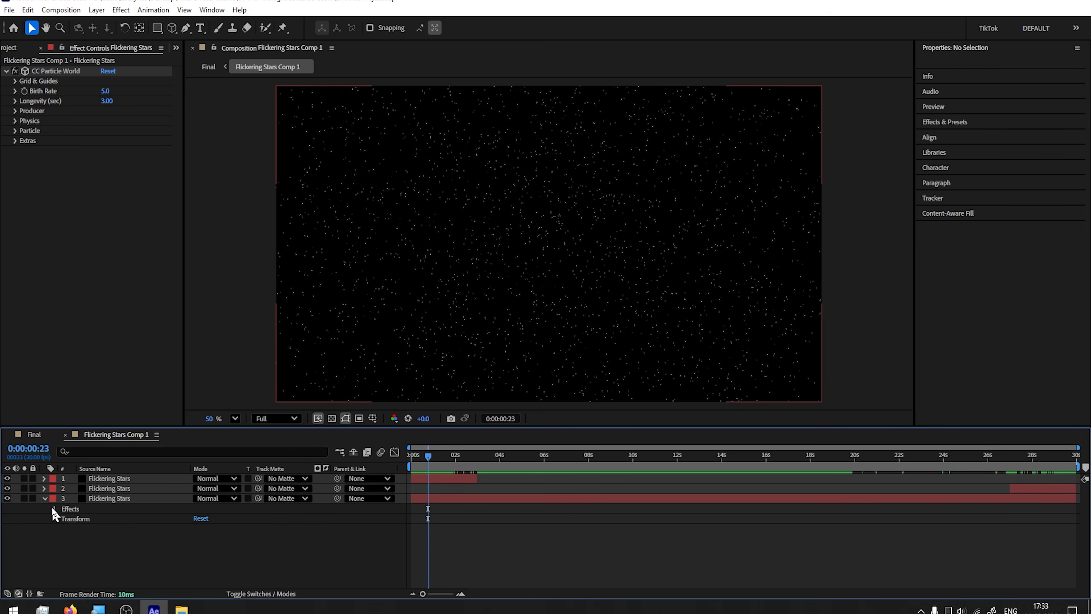
click(53, 509)
click(44, 499)
click(125, 499)
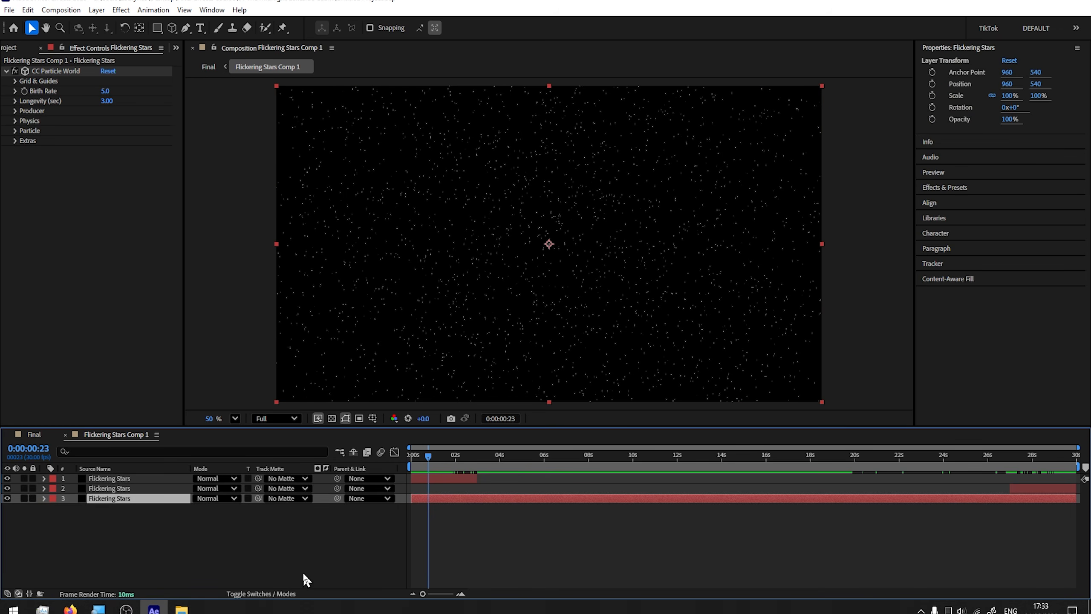
click(171, 547)
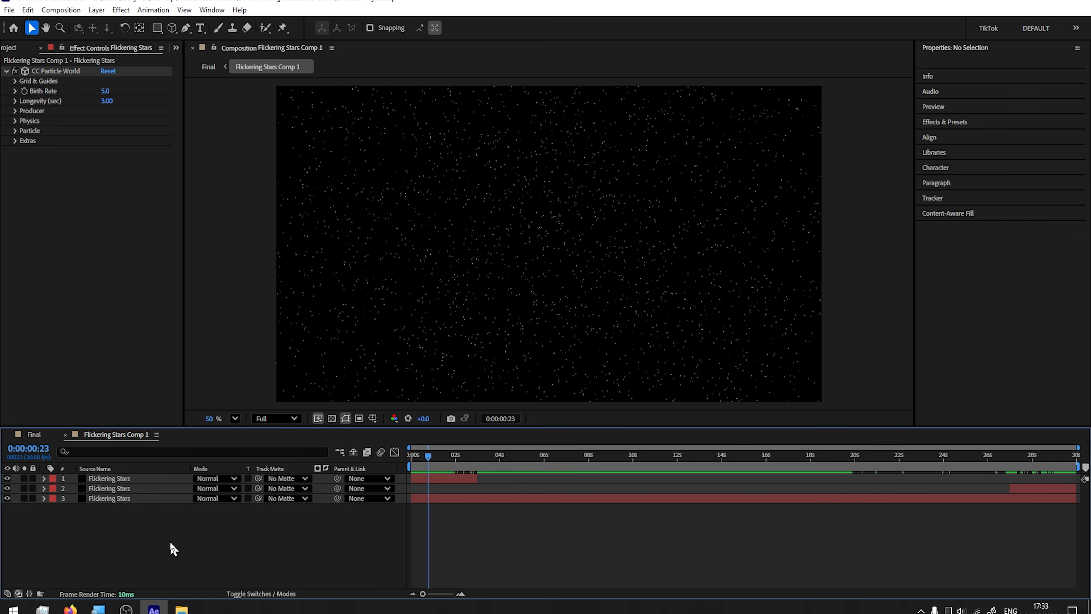
key(t)
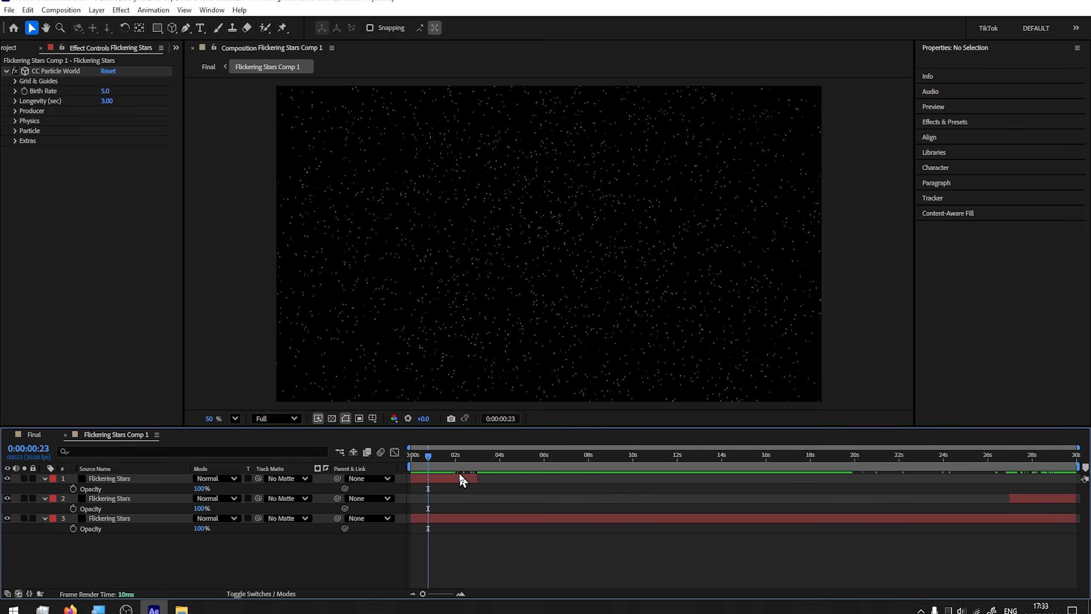
At 0:00:00:16, keyframe Opacity at 0% on the full-length Flickering Stars layer and at 100% on the three-second opening layer
click(423, 455)
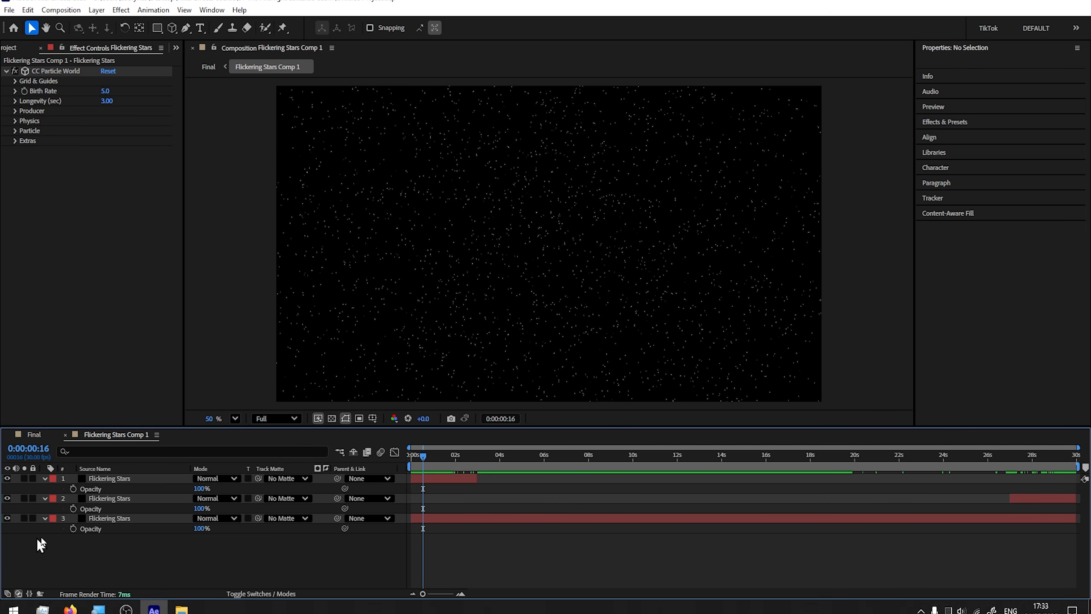
click(73, 531)
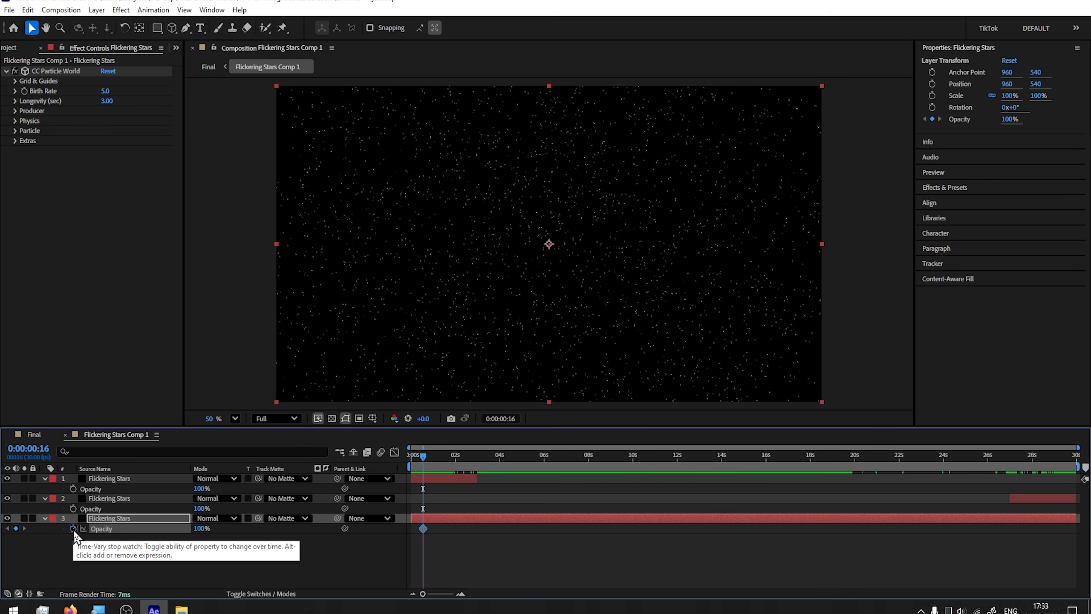
drag(200, 532, 123, 536)
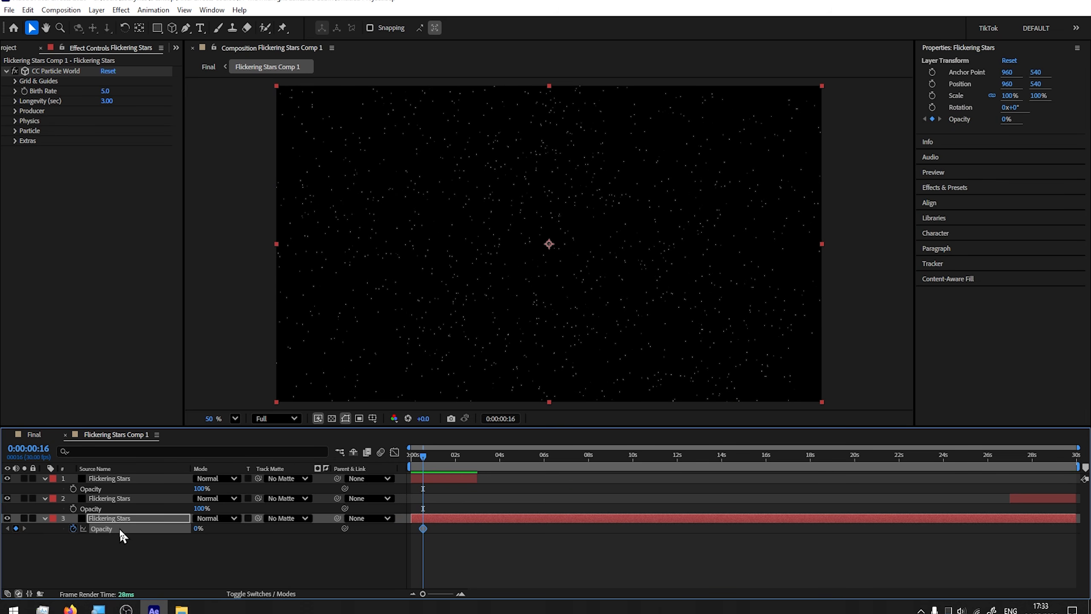
click(449, 479)
click(73, 488)
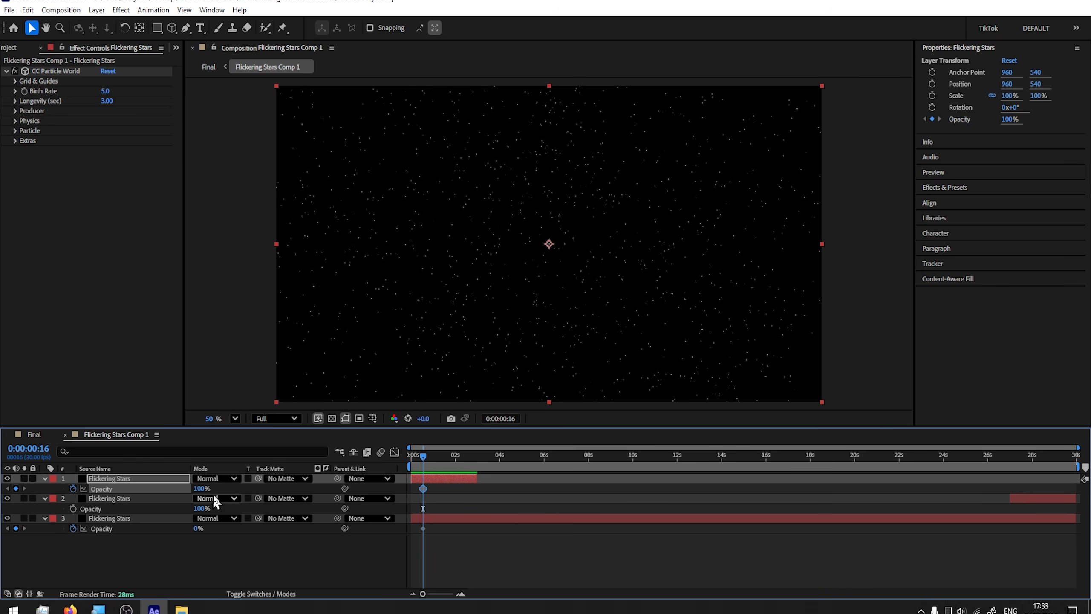
At 0:00:02:29, keyframe Opacity at 0% on the three-second opening layer and at 100% on the full-length Flickering Stars layer
drag(450, 462, 477, 460)
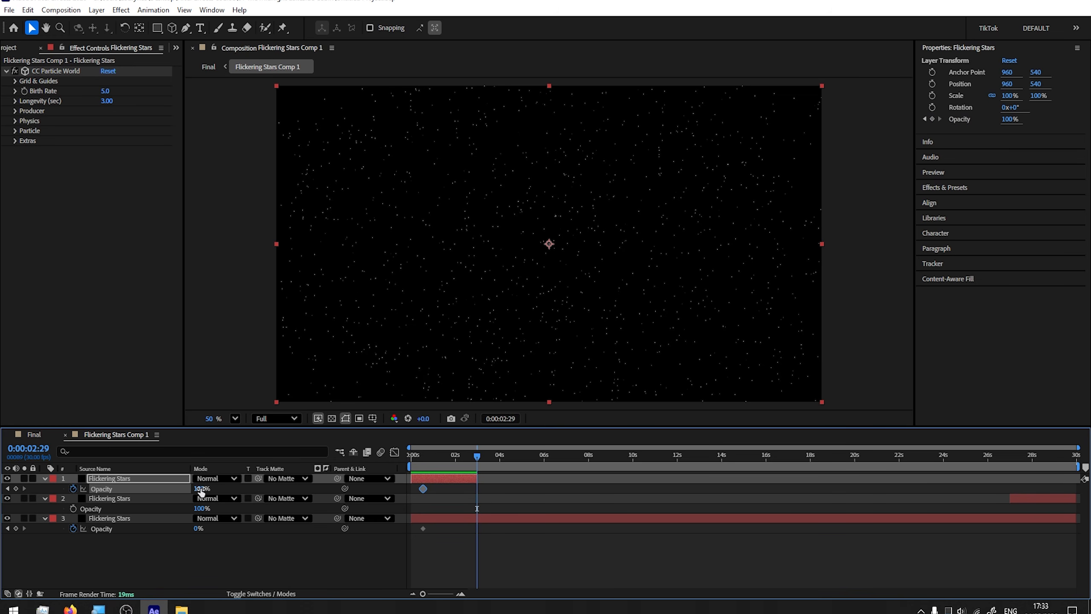
drag(201, 491, 170, 488)
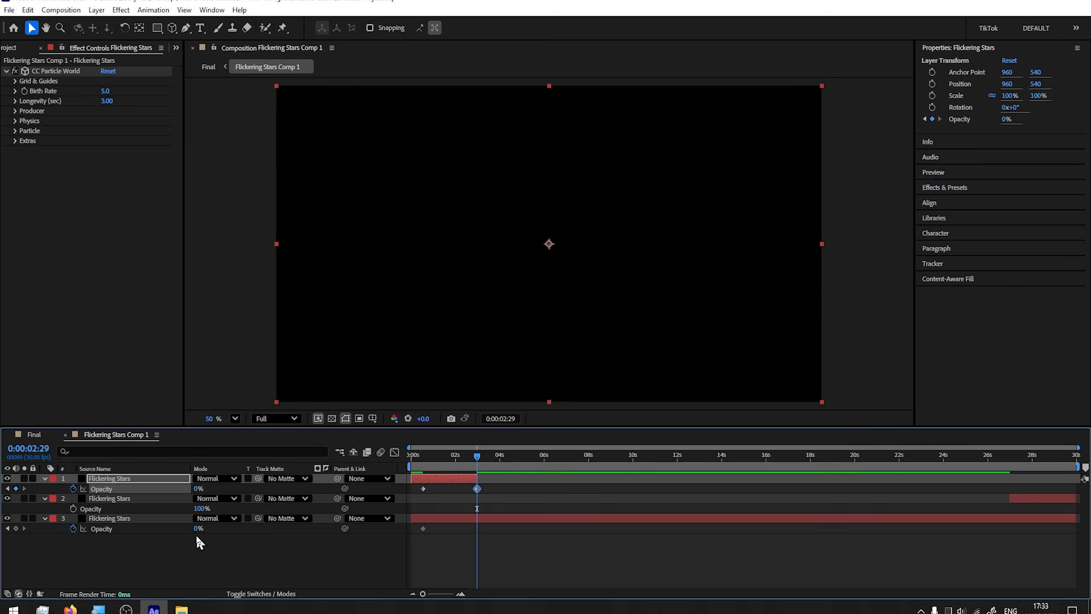
drag(197, 528, 306, 526)
drag(429, 456, 499, 470)
scroll(543, 213, up, 2)
click(439, 466)
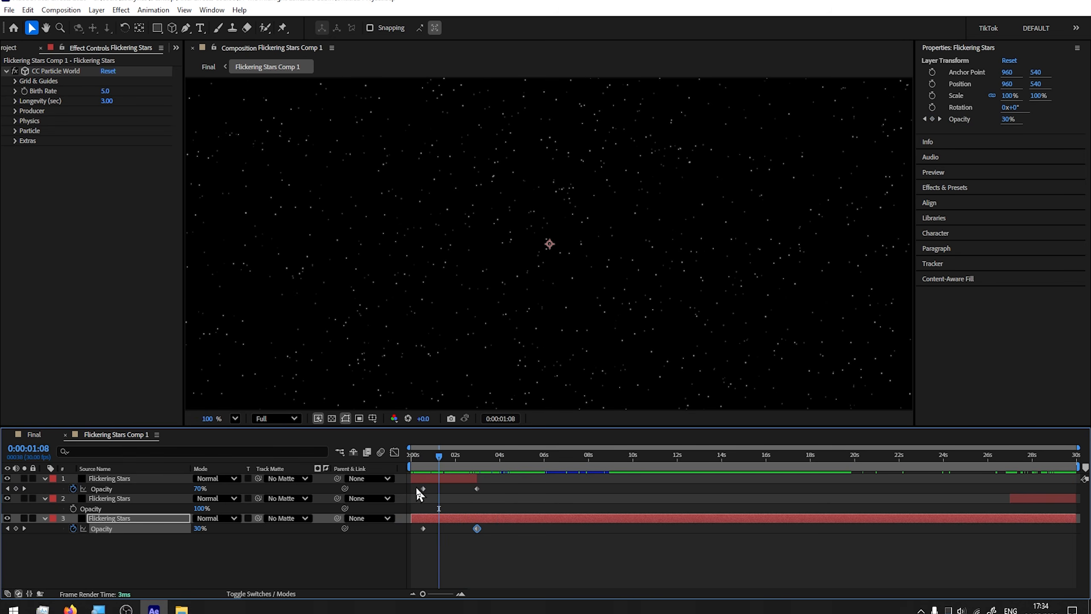
Delay the opening layer's first Opacity keyframe to about 0:00:01:10 and shift the full-length layer's keyframes to about 0:00:00:14 and 0:00:02:04
drag(414, 488, 441, 494)
drag(438, 456, 426, 456)
drag(501, 554, 423, 532)
click(415, 465)
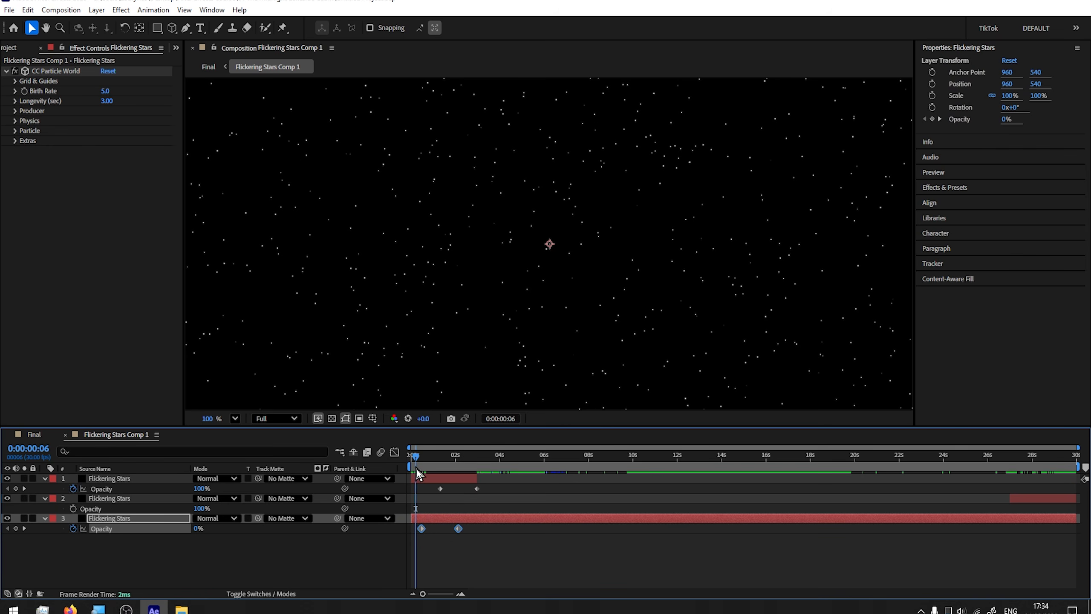
drag(415, 464, 438, 468)
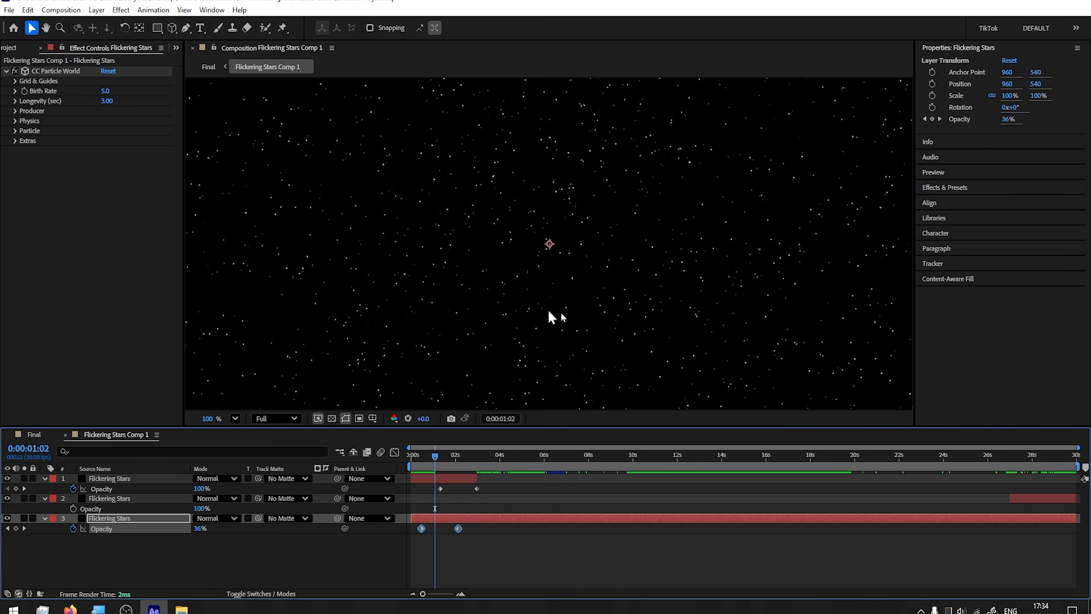
key(space)
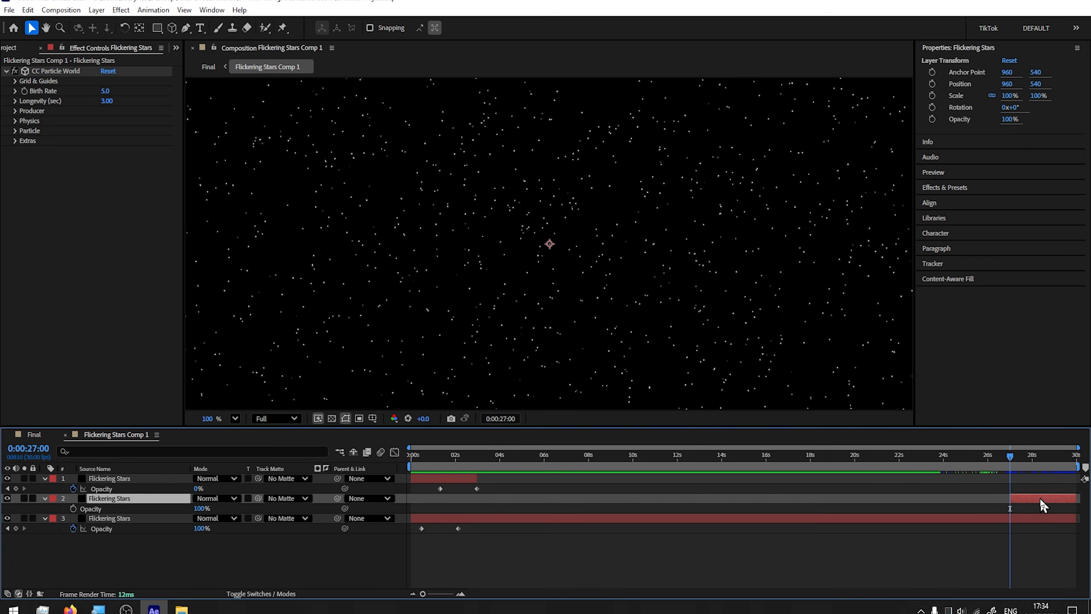
At 0:00:27:00, keyframe the three-second closing Flickering Stars layer's Opacity at 0%
click(73, 508)
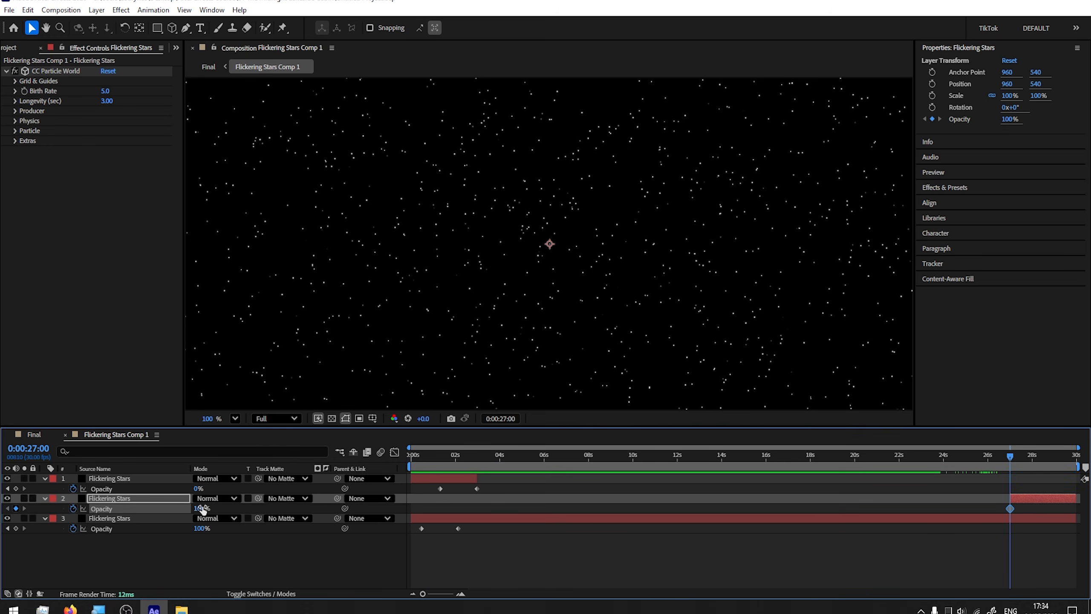
drag(203, 507, 146, 508)
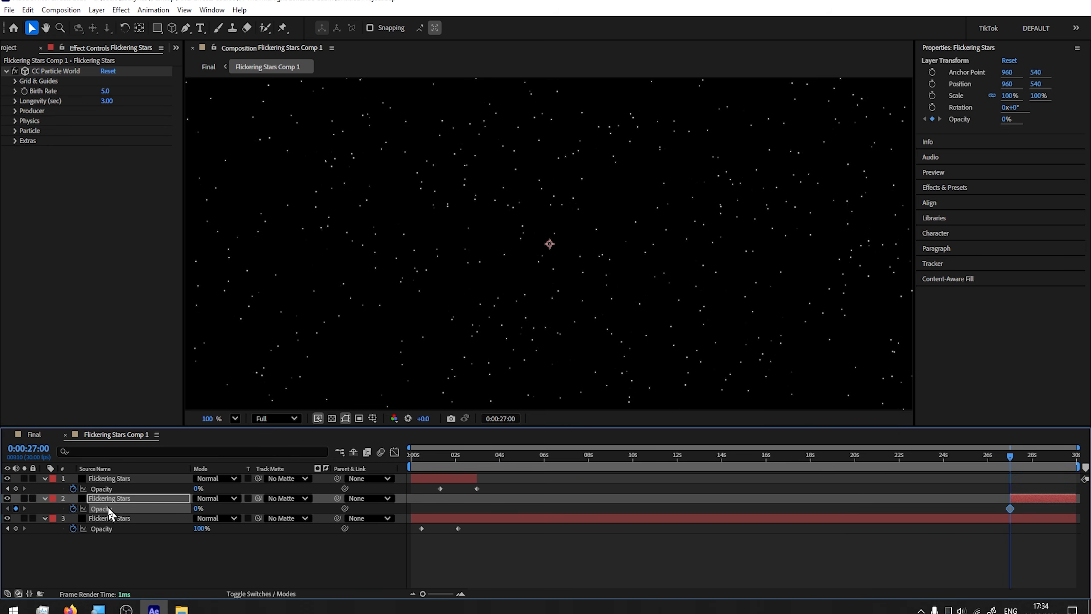
click(988, 520)
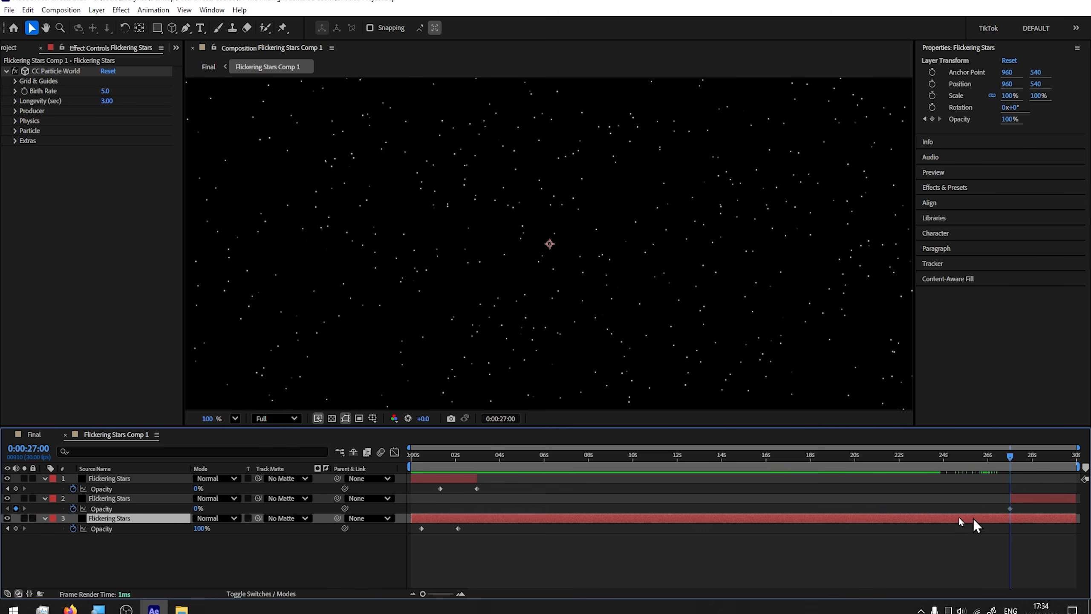
click(72, 528)
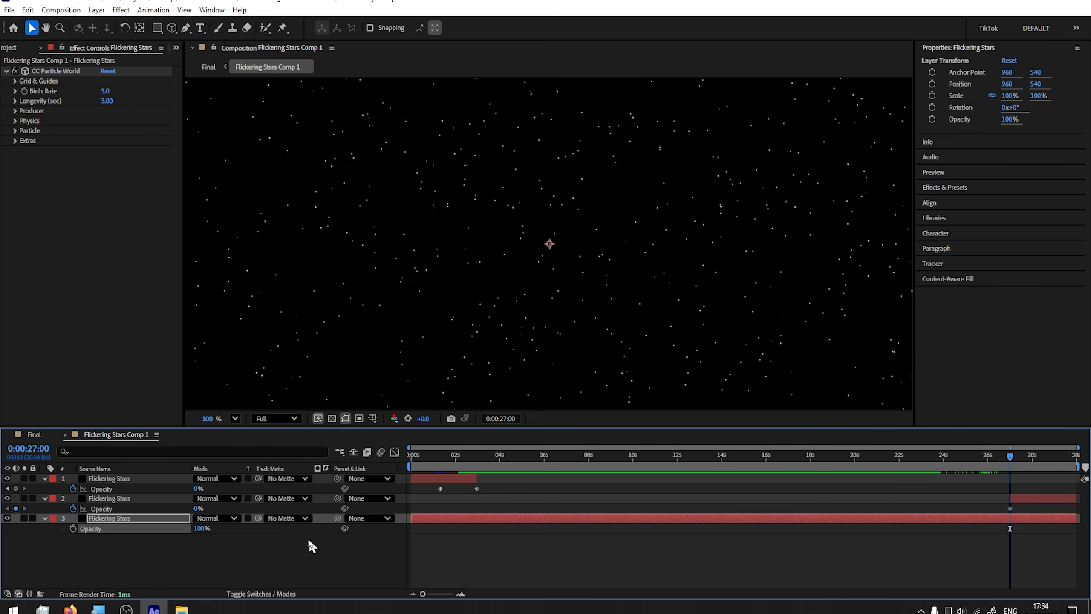
click(28, 9)
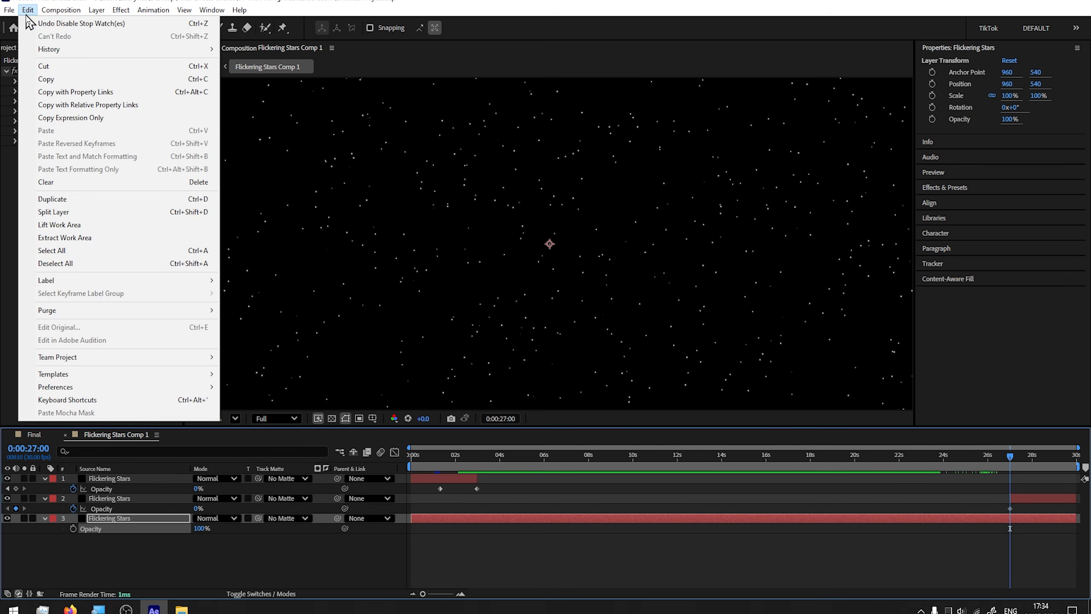
click(204, 26)
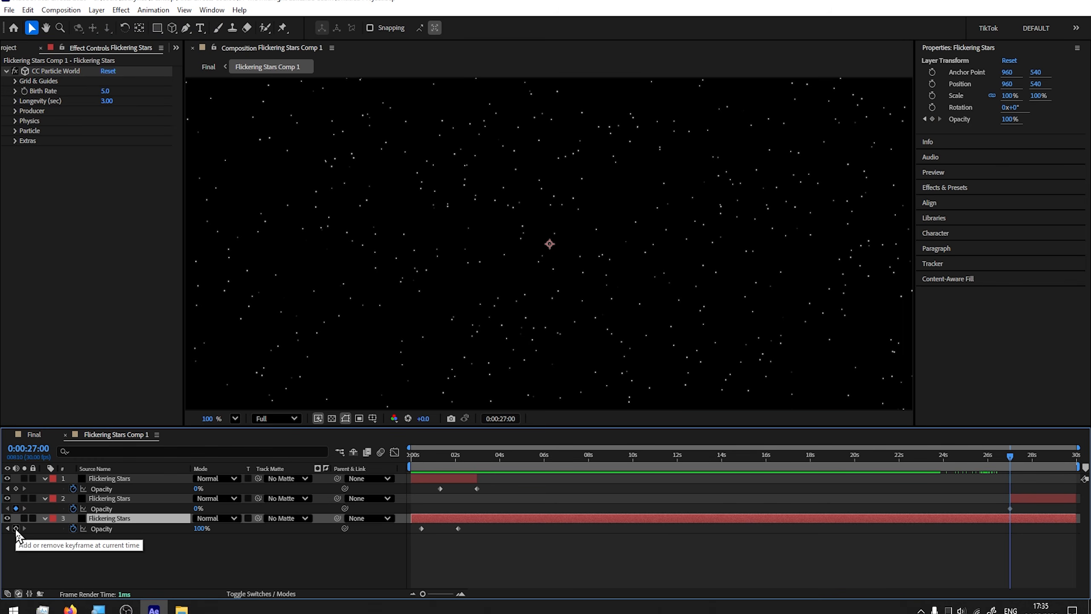
Keyframe the full-length layer's Opacity at 100% at 0:00:27:00 and 0% near the end, with the closing layer rising to 100% there
click(16, 529)
key(space)
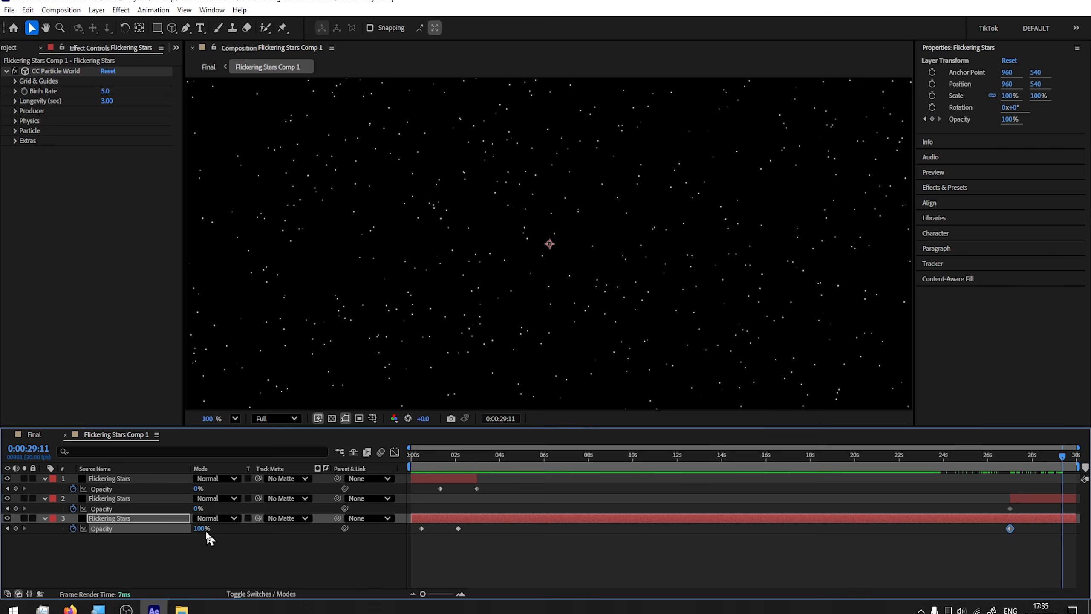
drag(198, 528, 562, 511)
Stagger the ending crossfade: closing layer's 100% keyframe at about 0:00:29:00, full-length layer's keyframes at about 0:00:27:23 and 0:00:29:21
click(1017, 457)
drag(1072, 548, 1053, 510)
drag(990, 550, 1056, 535)
drag(1067, 529, 1070, 529)
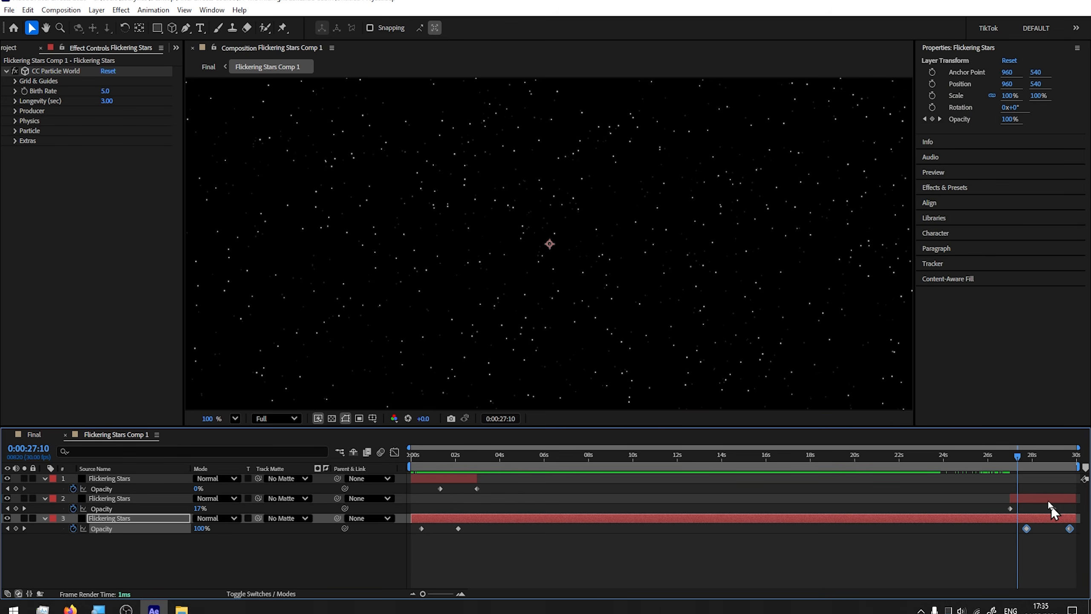
Preview the crossfade over the final three seconds and the transition back to the composition's start
mouse_move(1021, 457)
mouse_down()
mouse_move(1009, 463)
mouse_move(1033, 472)
mouse_up()
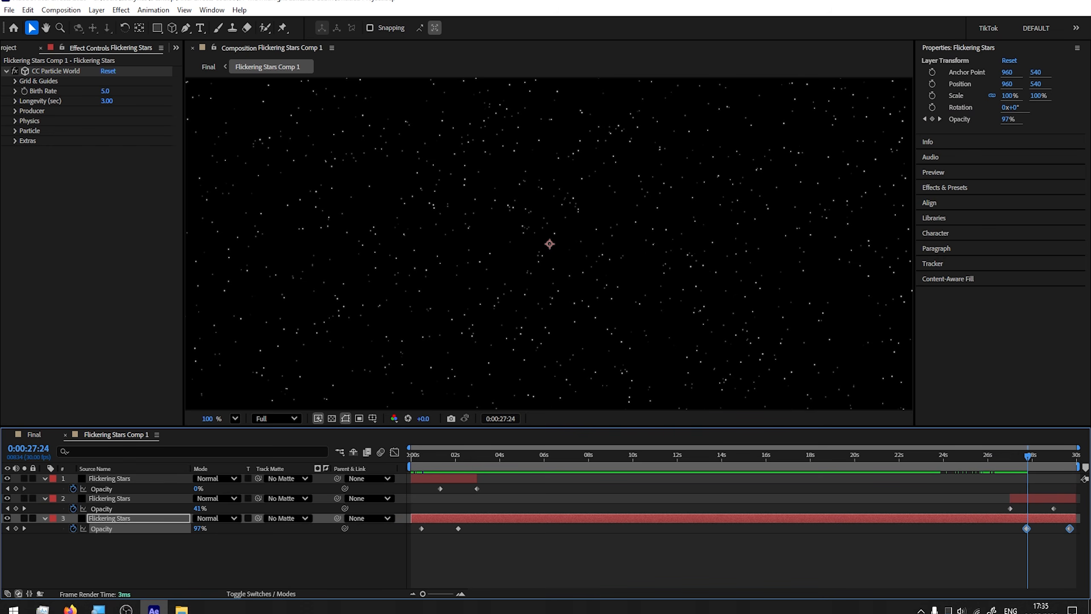
click(1054, 457)
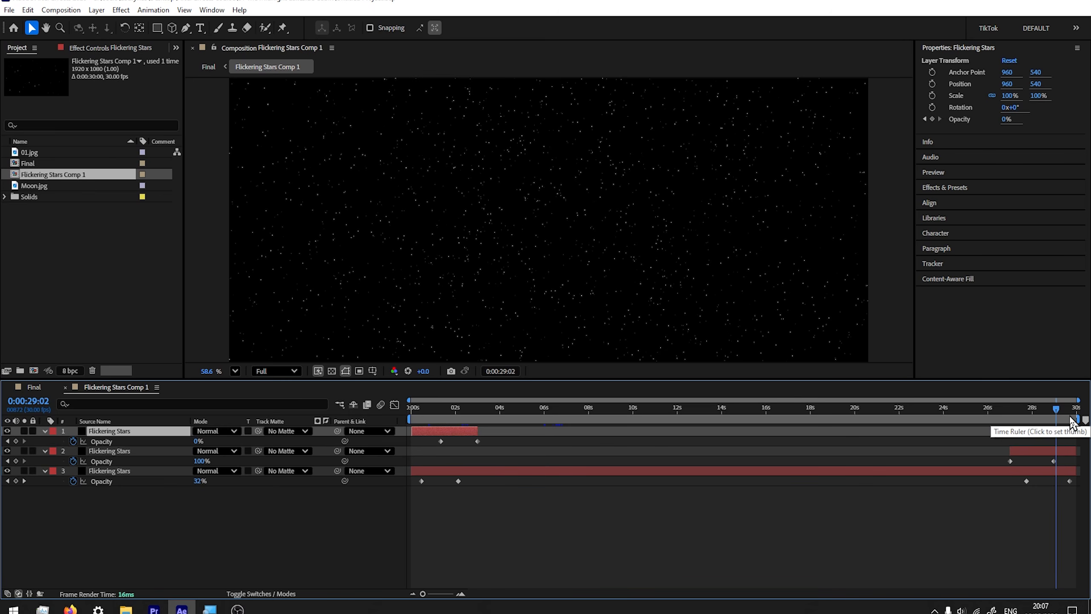
click(1064, 417)
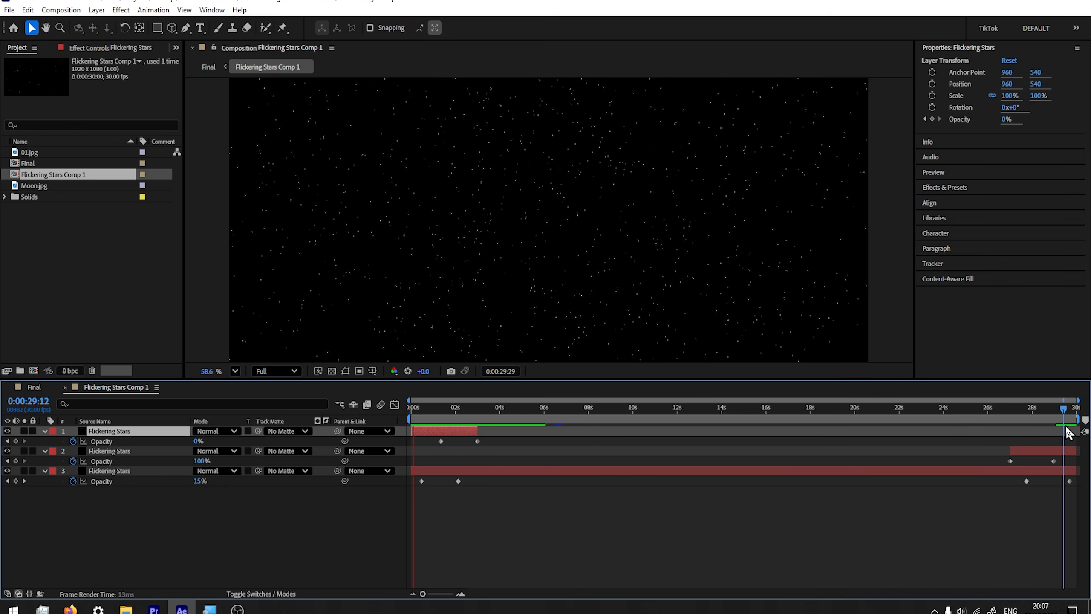
click(1068, 413)
click(1064, 417)
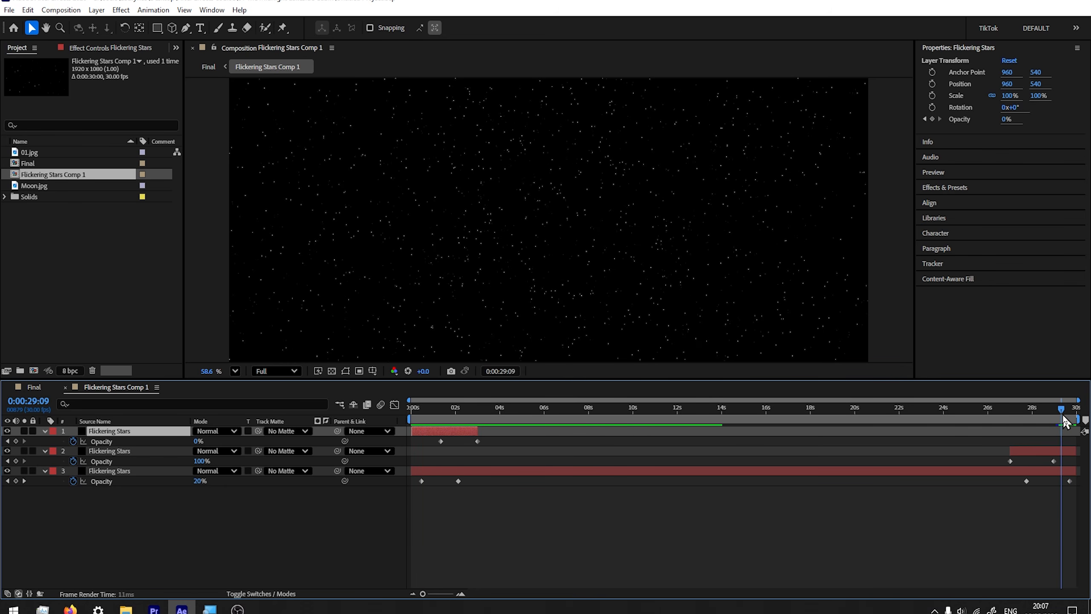
click(1068, 413)
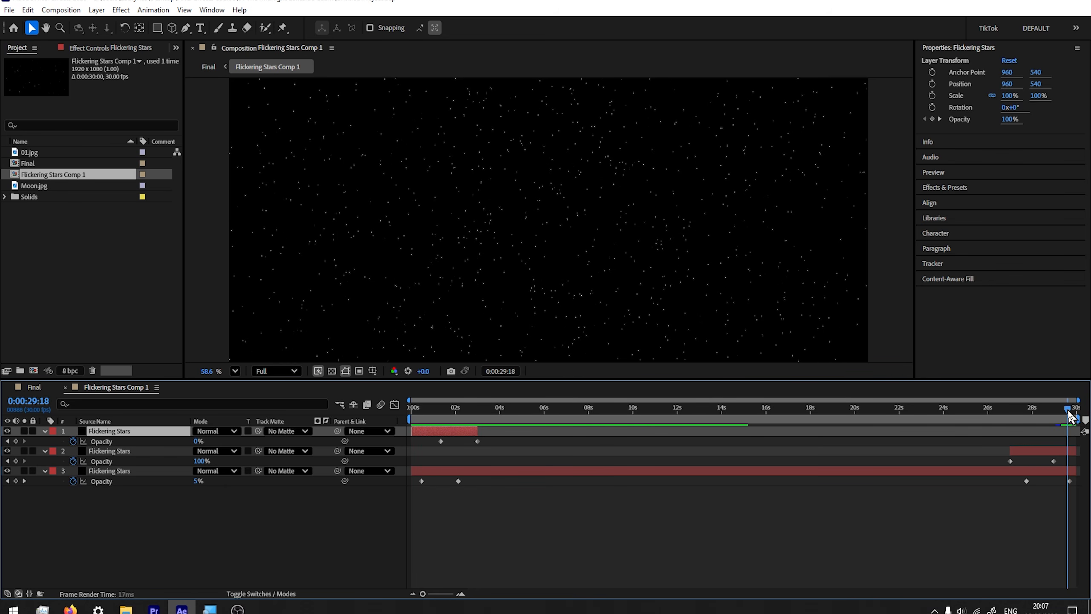
key(space)
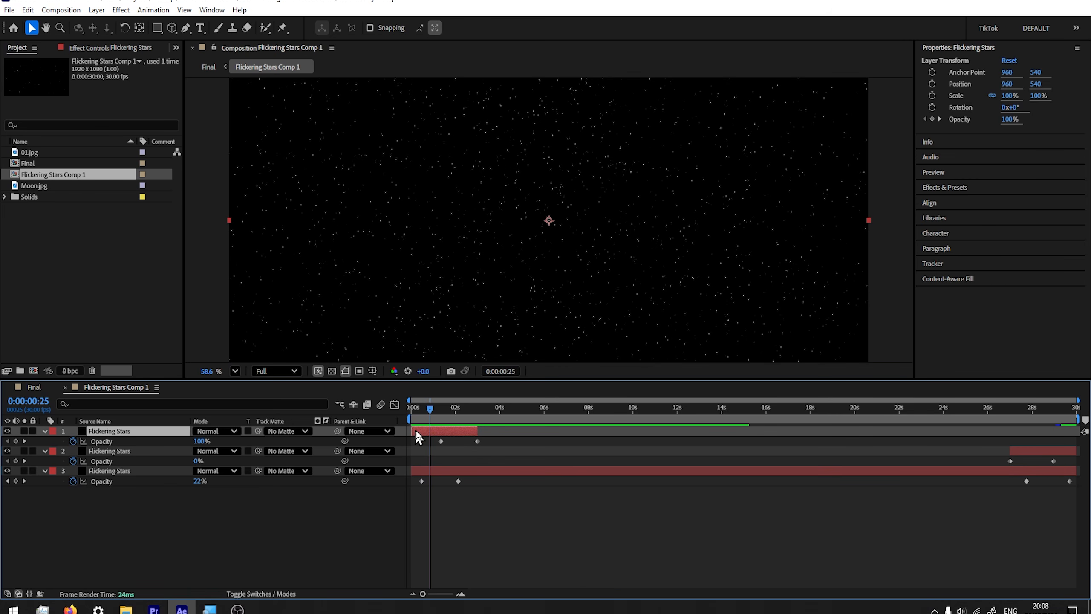
Slide the three-second opening Flickering Stars layer one frame earlier so it starts at 0:00:00:00
drag(429, 413, 409, 424)
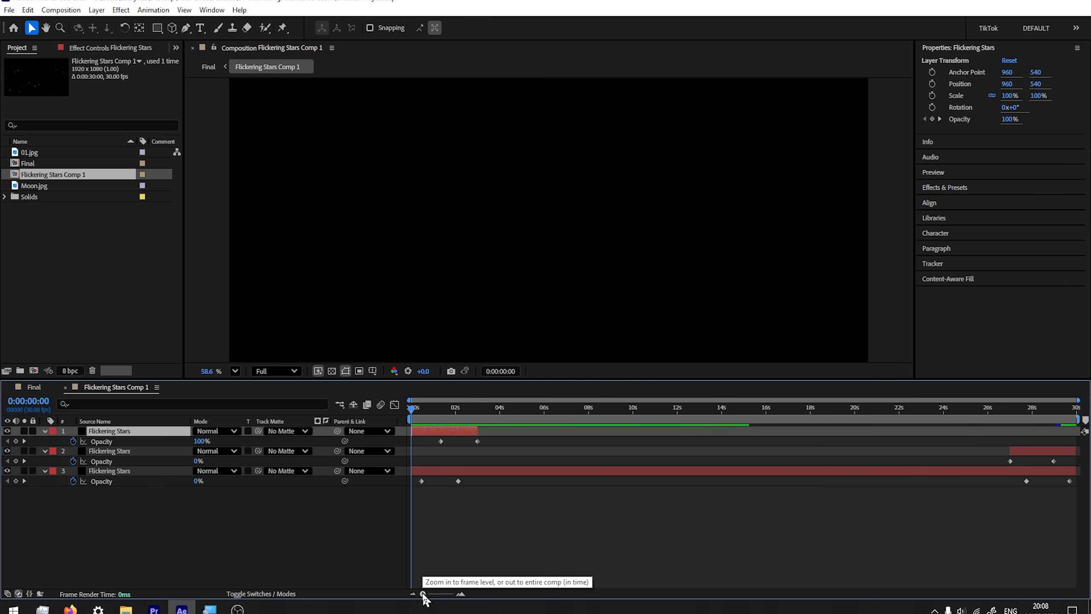
drag(424, 594, 454, 601)
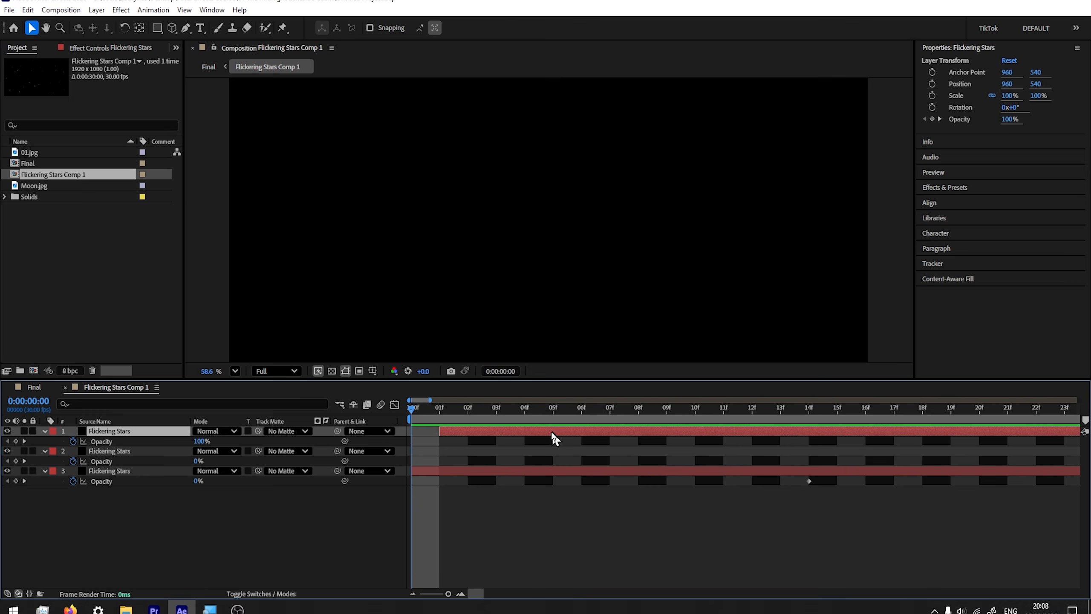
drag(552, 433, 540, 435)
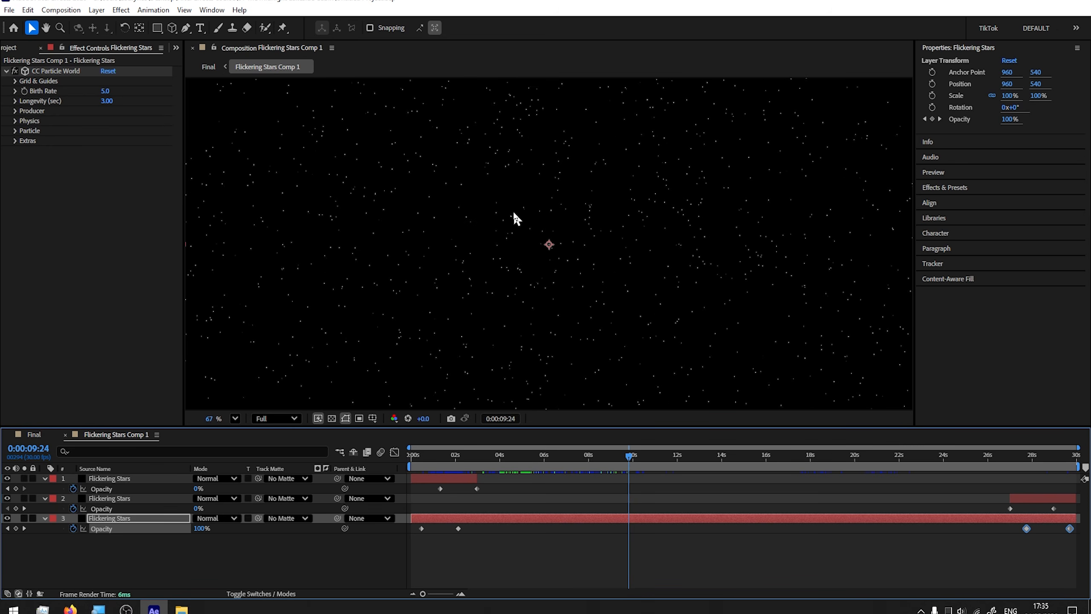
Set the CC Particle World Birth Rate to 10 on the full-length Flickering Stars layer and preview the denser stars
key(shift+slash)
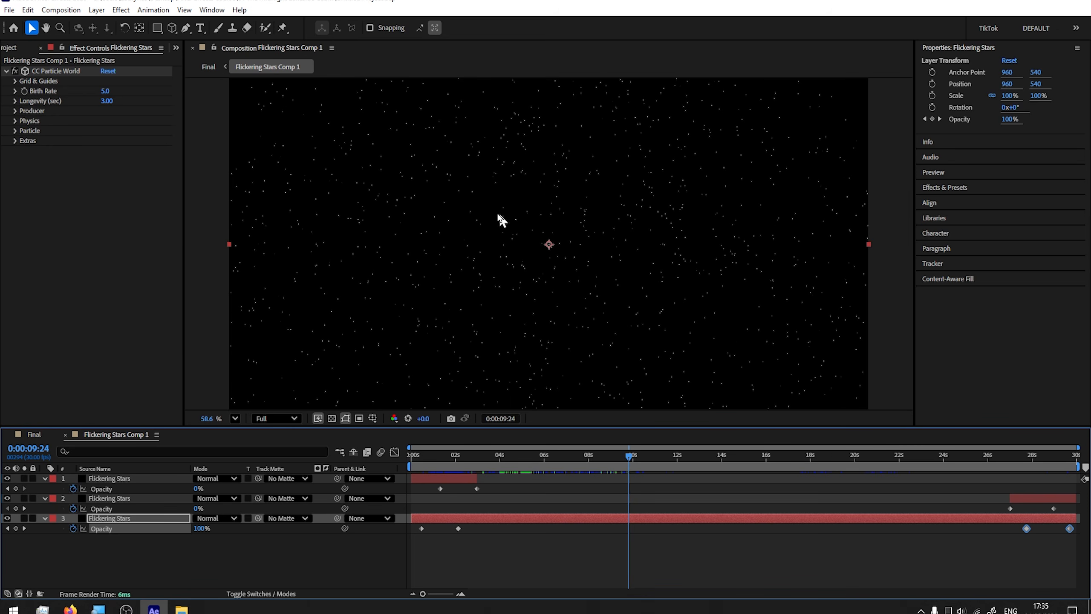
click(612, 520)
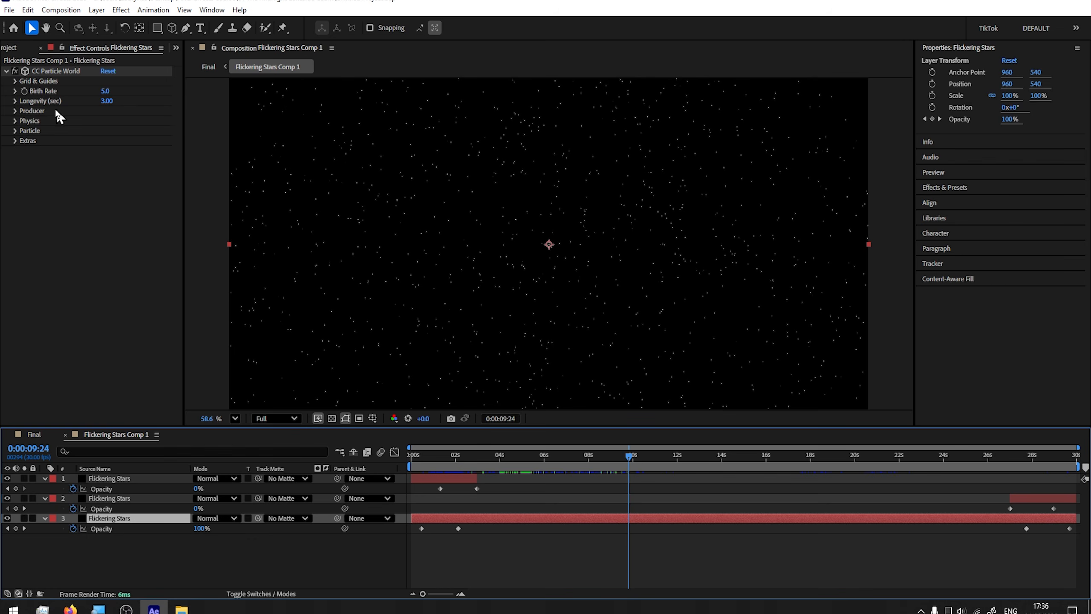
click(105, 90)
text(1)
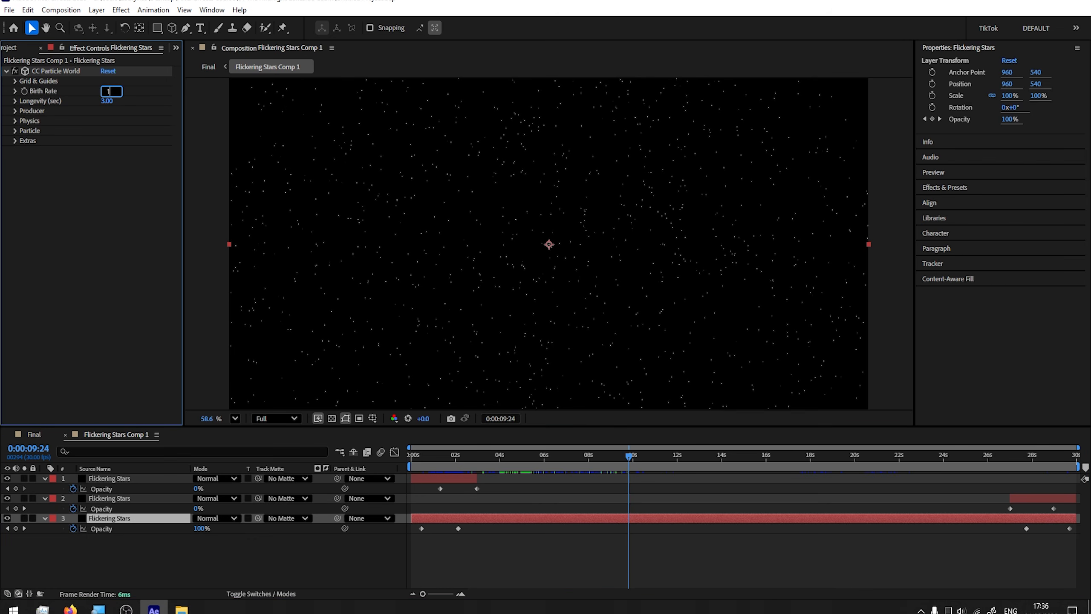
text(0)
key(Return)
click(827, 455)
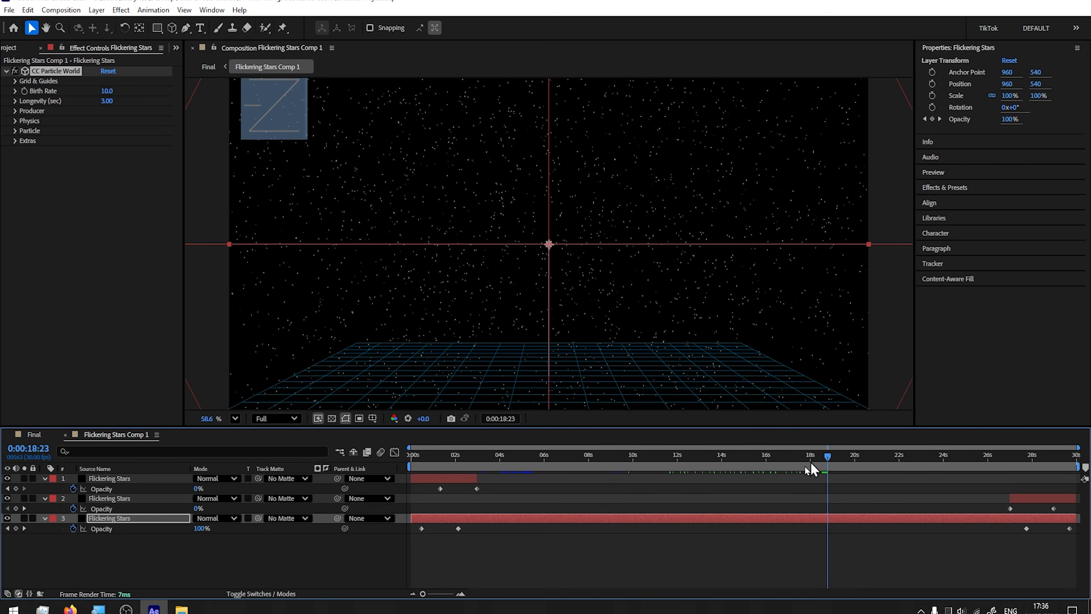
click(106, 498)
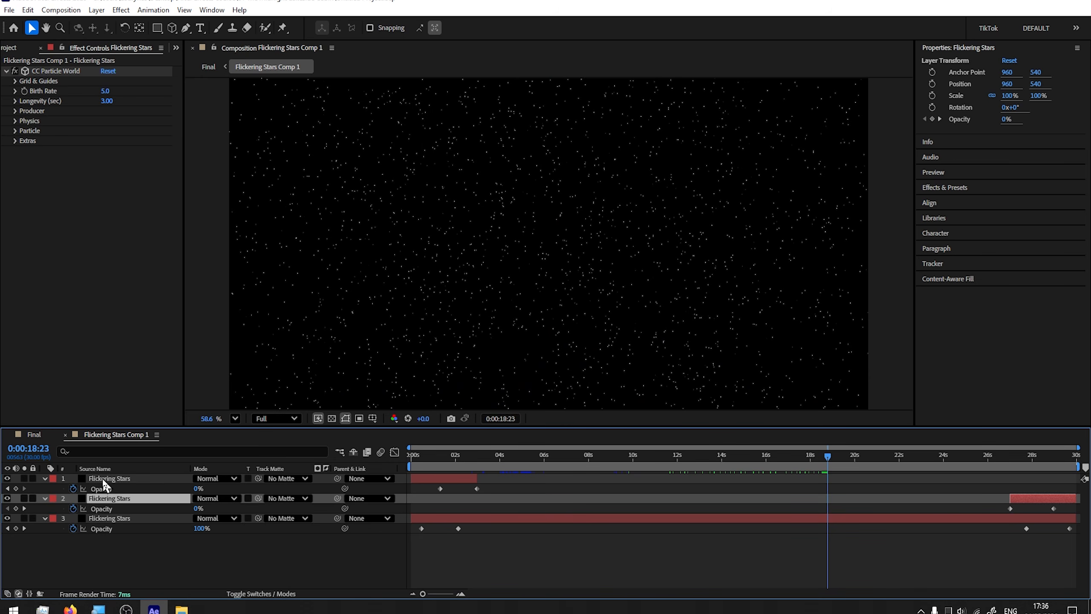
click(133, 518)
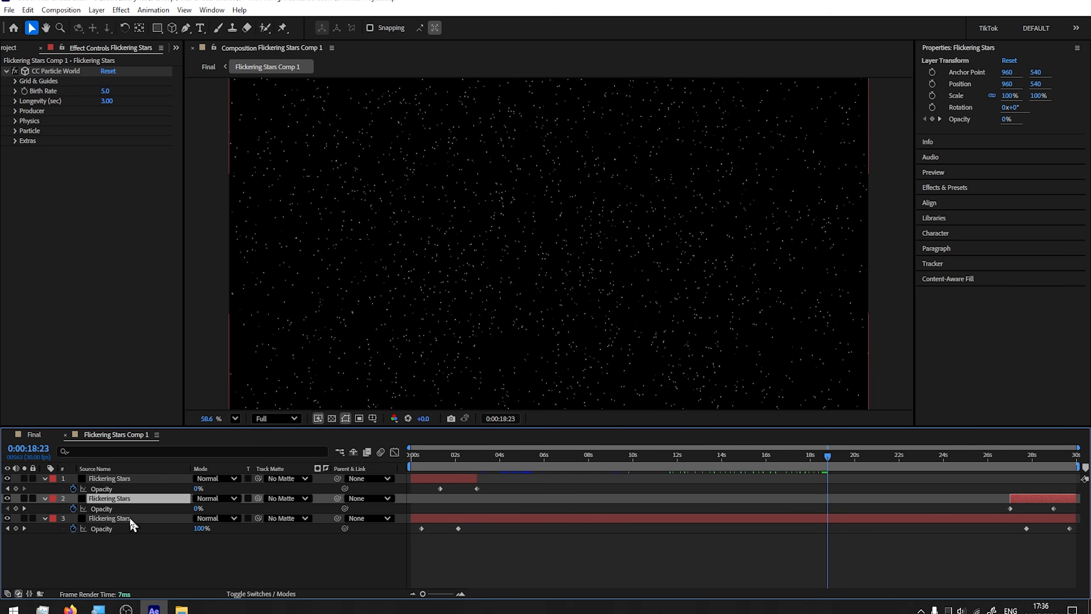
key(space)
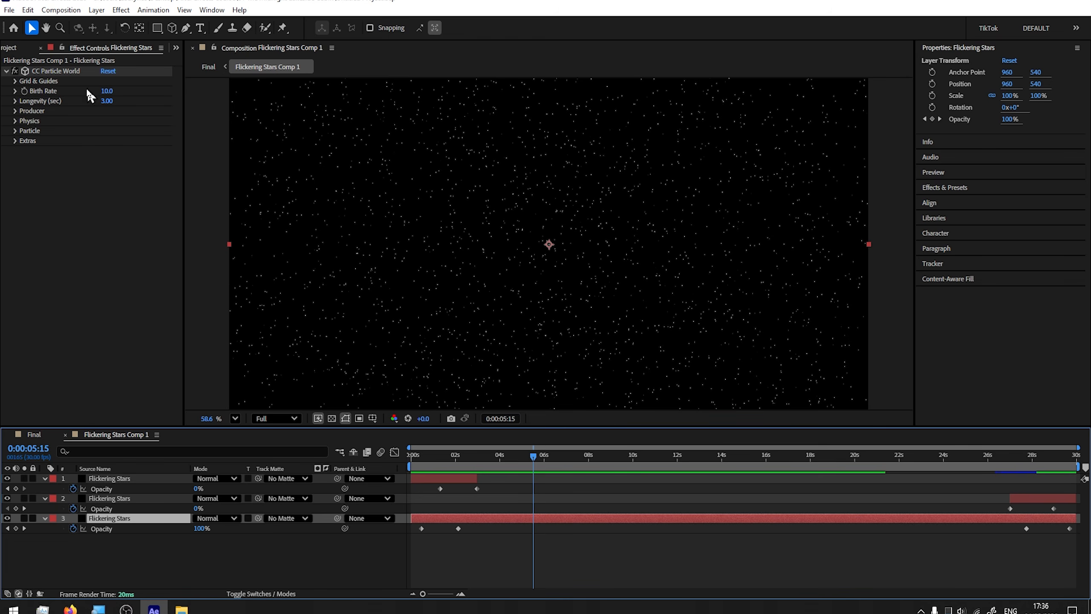
Copy the full-length layer's CC Particle World effect with Birth Rate 10 onto the opening and closing Flickering Stars layers
click(60, 71)
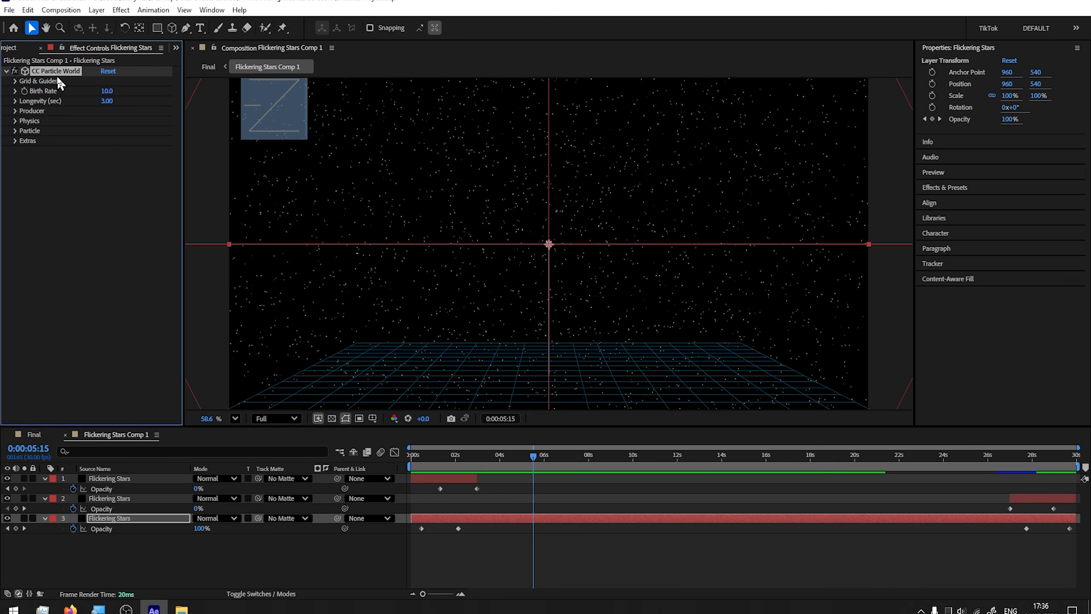
click(28, 10)
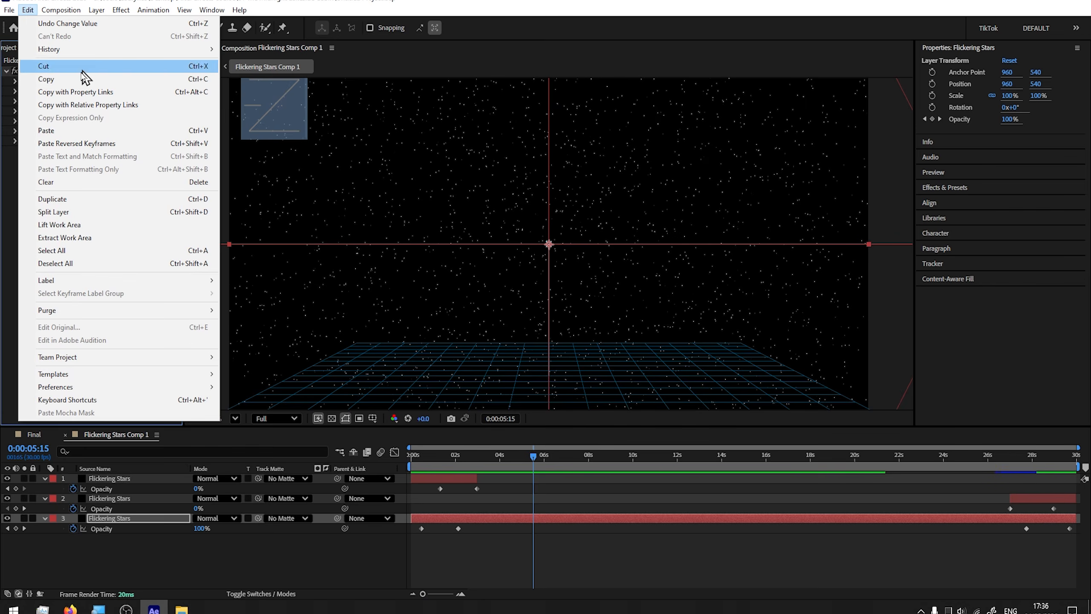
click(69, 81)
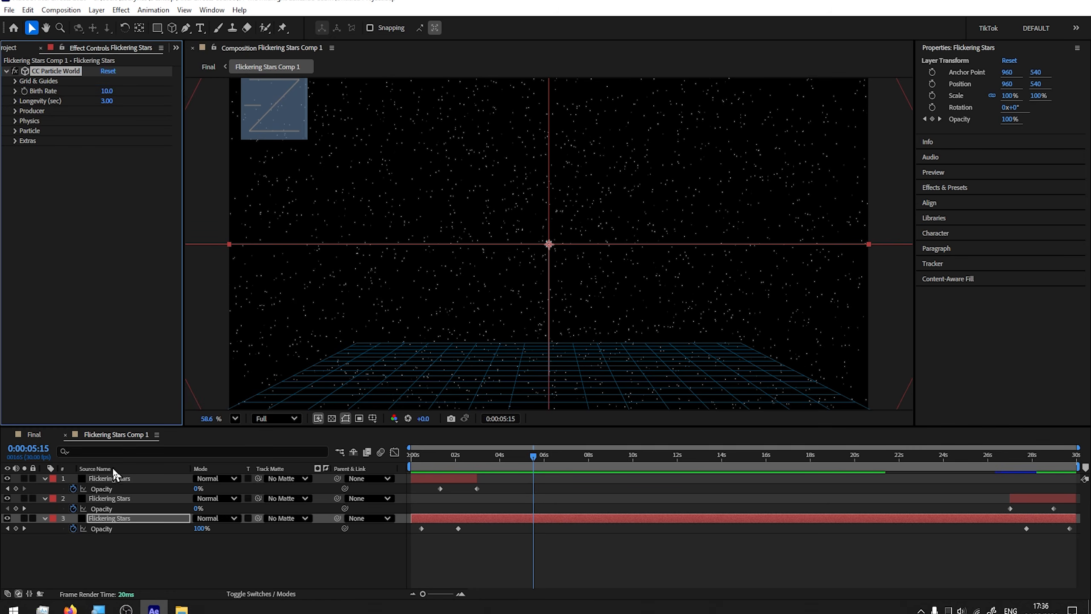
click(112, 479)
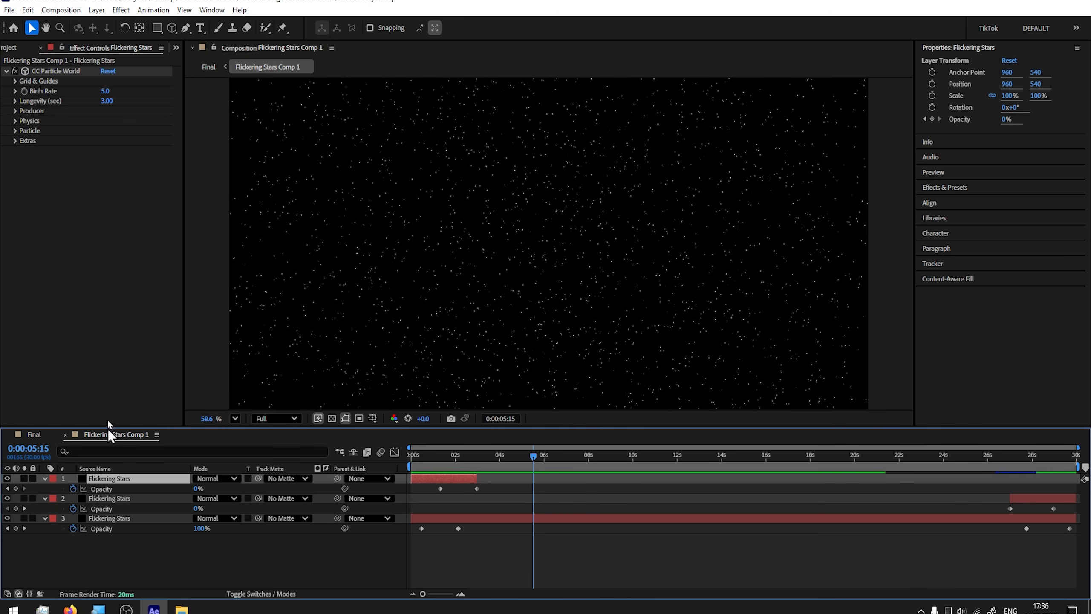
click(78, 254)
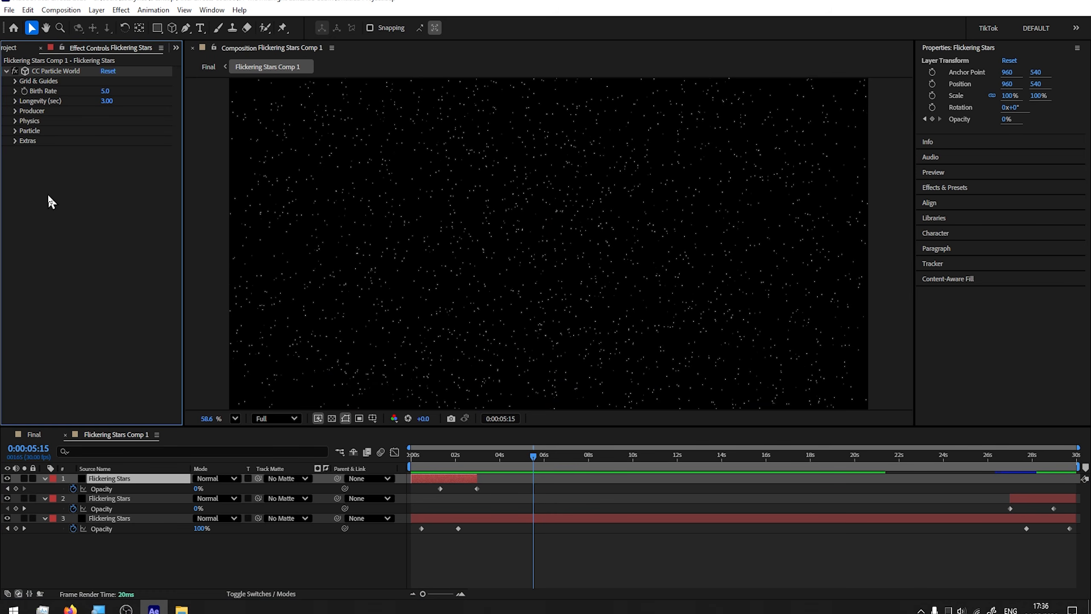
click(27, 9)
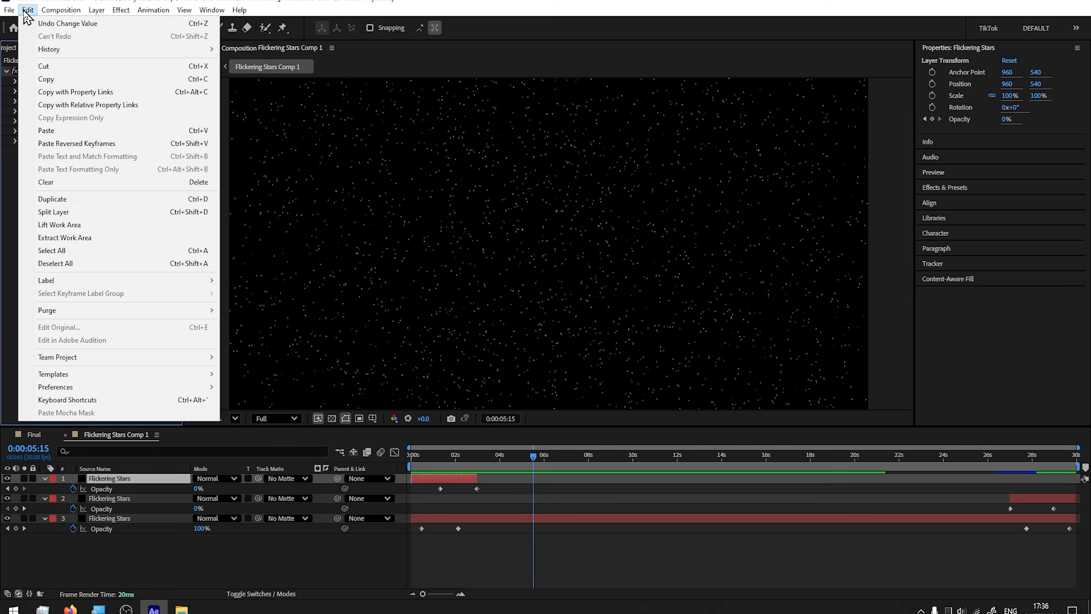
click(52, 130)
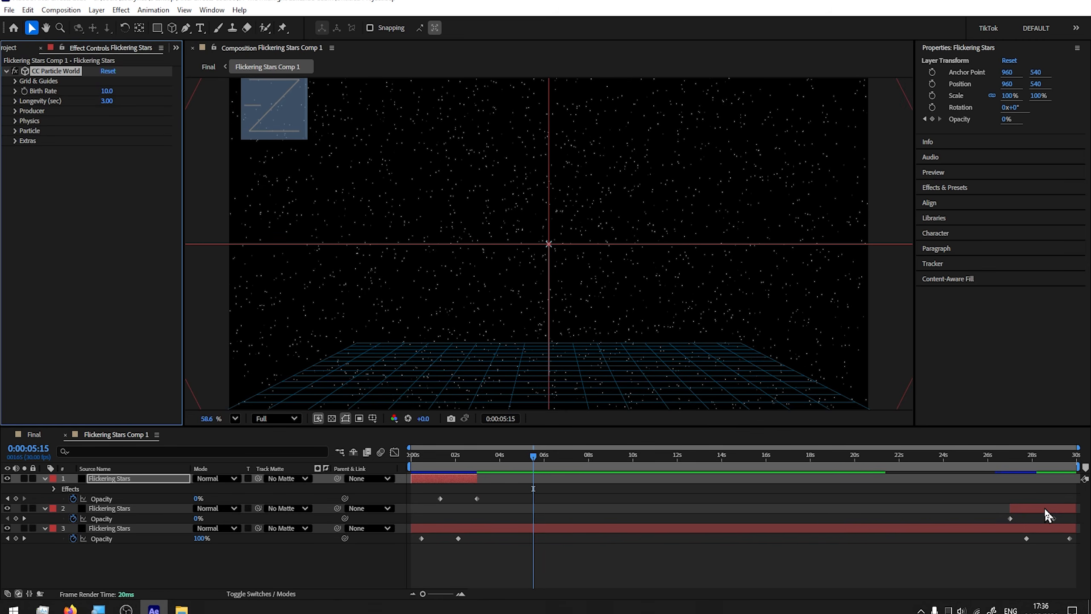
click(1045, 509)
click(85, 258)
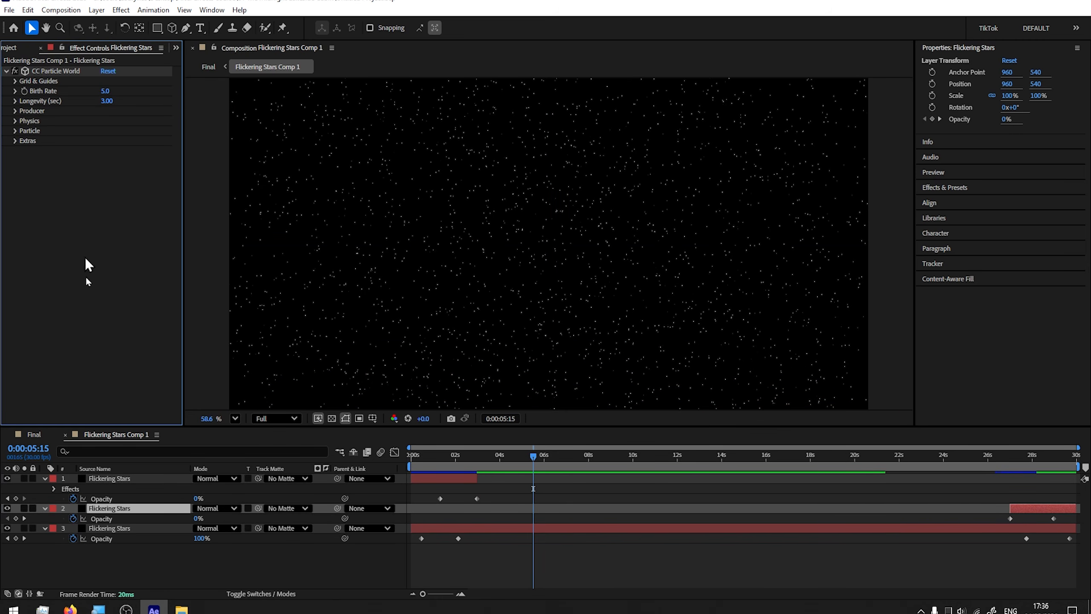
key(ctrl+v)
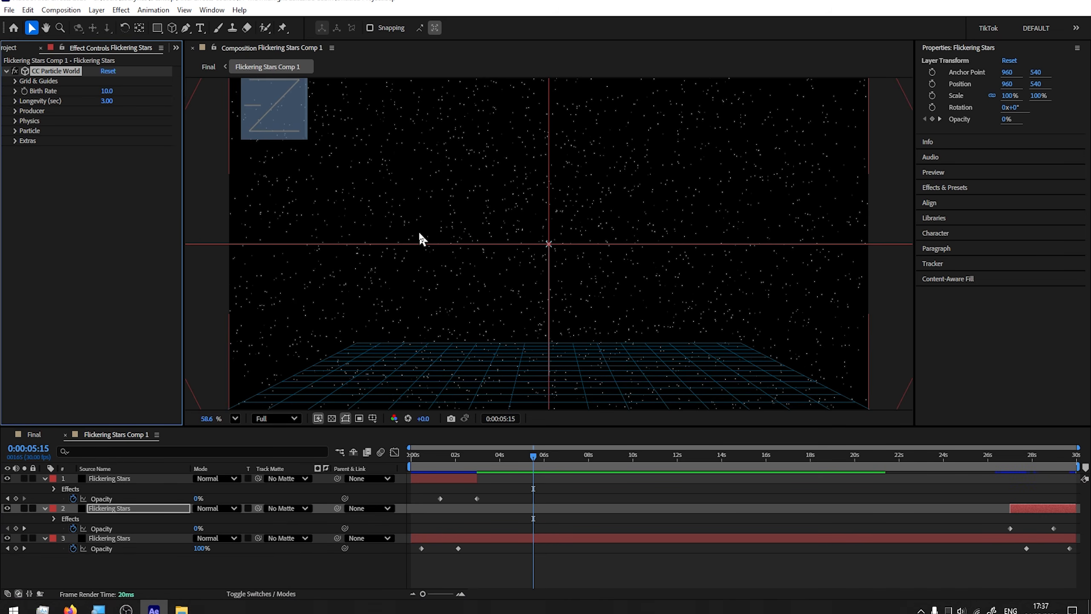
Undo the pasted effects and the Birth Rate change on the Flickering Stars layers
key(ctrl+z)
key(ctrl+z)
key(ctrl+z)
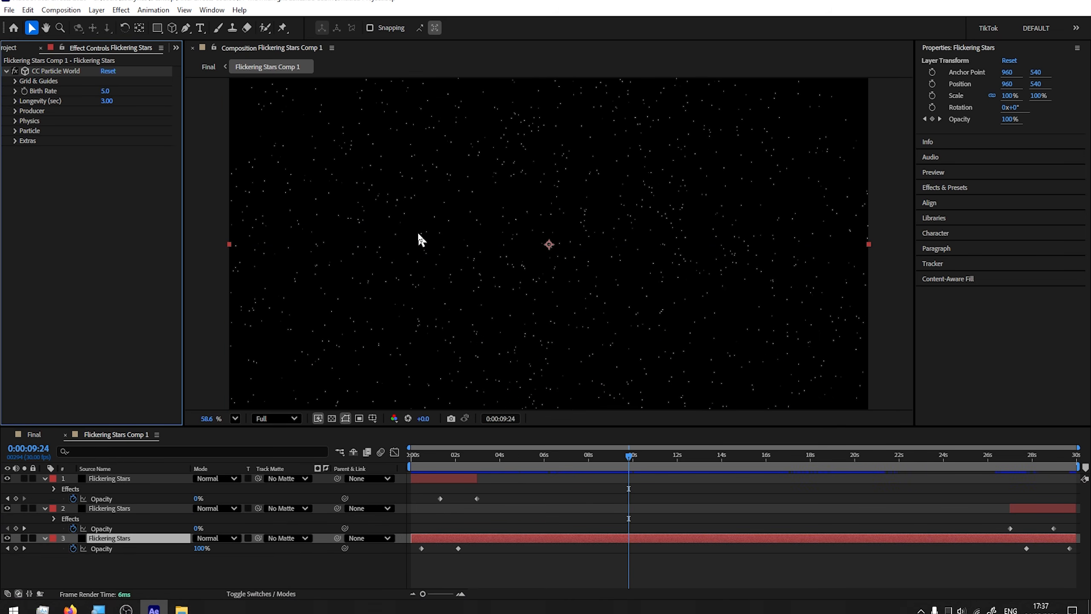
Return to the start of the Final composition and draw a Pen tool mask around the sky above the mountains on the Flickering Stars Comp 1 layer
click(65, 434)
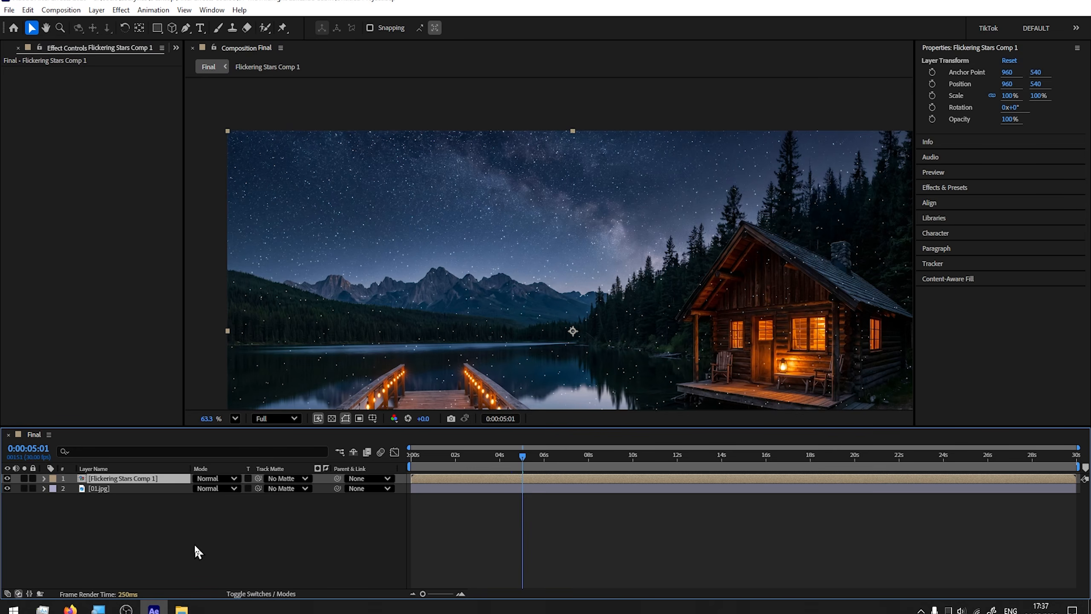
key(Home)
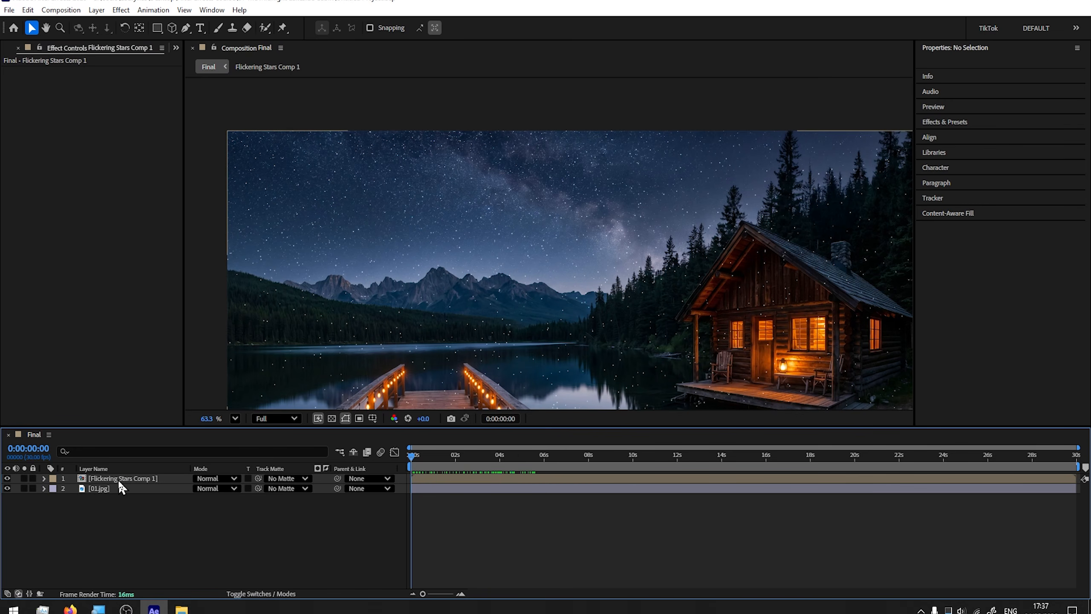
click(121, 479)
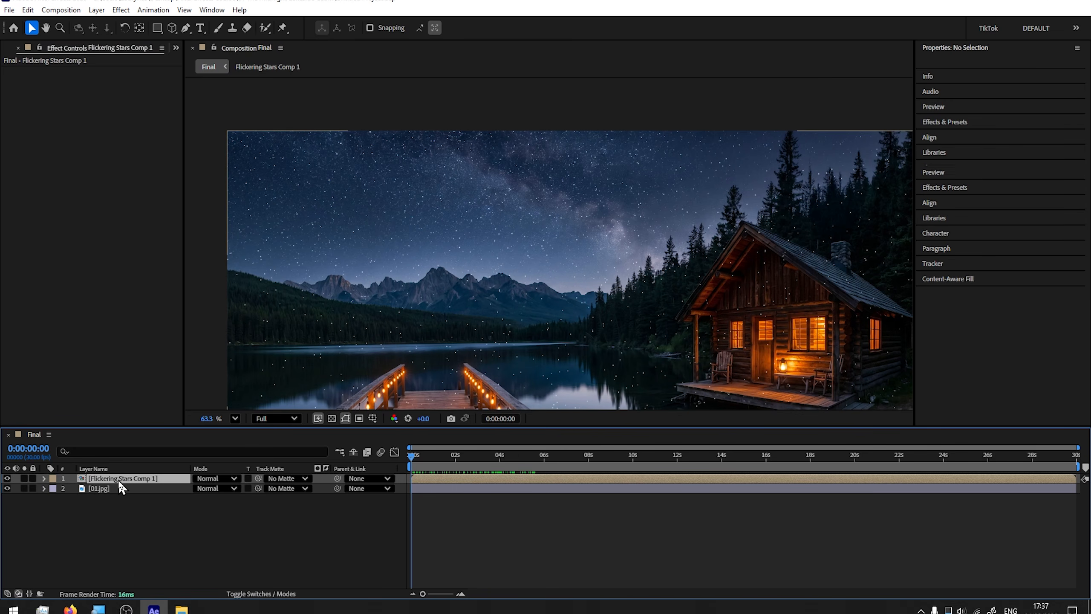
click(185, 29)
mouse_move(214, 244)
mouse_down()
mouse_move(419, 272)
mouse_move(589, 276)
mouse_move(717, 204)
mouse_move(771, 150)
mouse_move(702, 120)
mouse_up()
click(788, 115)
drag(622, 112, 595, 112)
drag(491, 115, 447, 116)
drag(358, 114, 335, 113)
drag(286, 115, 265, 114)
drag(238, 119, 200, 160)
drag(196, 196, 198, 210)
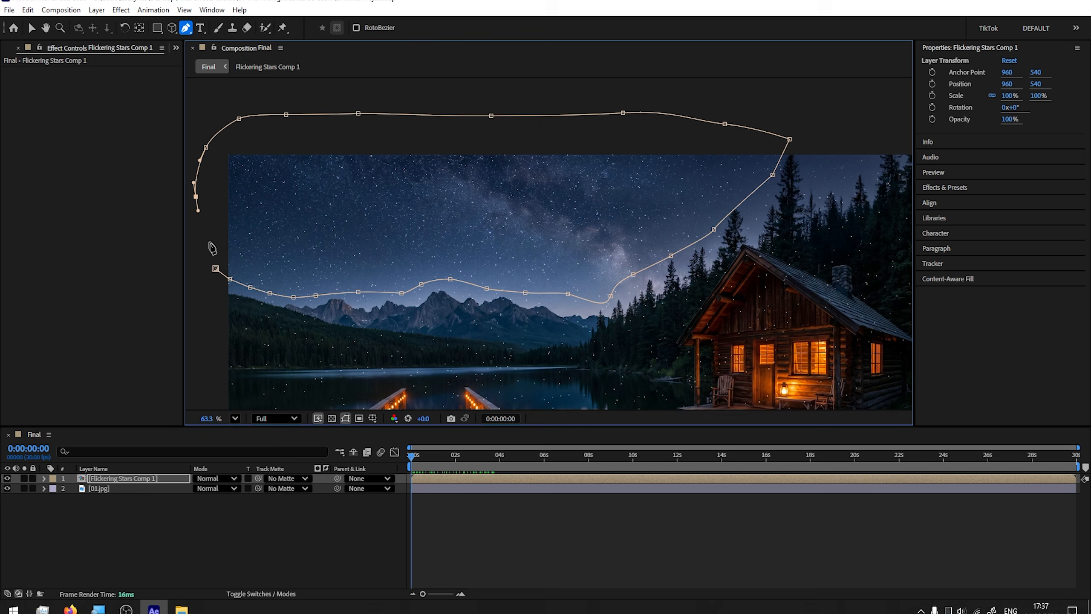
click(216, 269)
Draw a second closed Pen tool mask on the stars layer around the small sky area between the tall pines above the cabin
scroll(747, 185, up, 2)
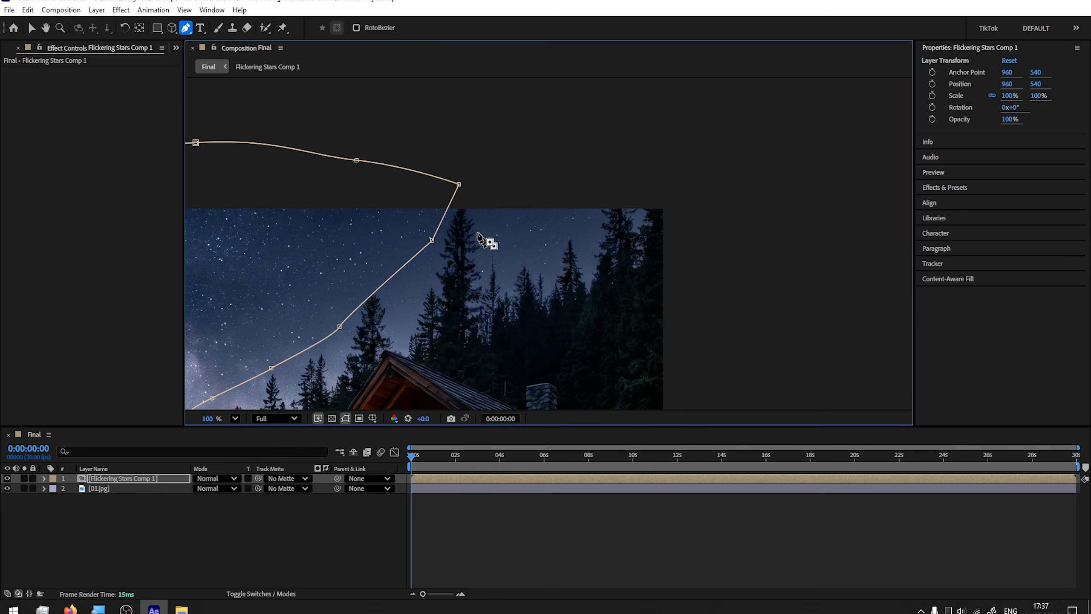
click(479, 195)
click(484, 232)
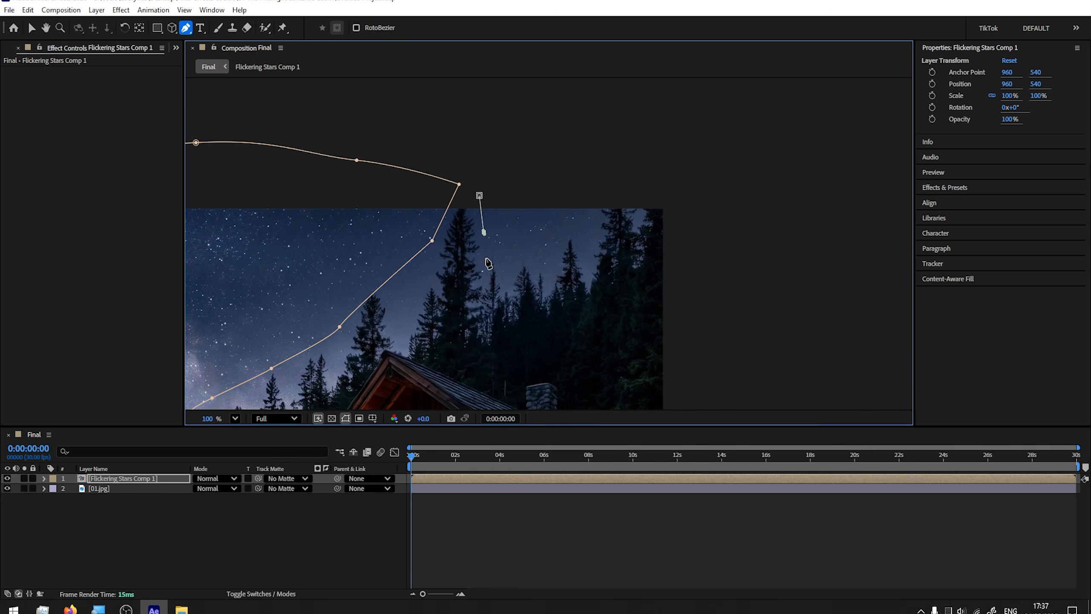
click(485, 258)
click(505, 245)
click(511, 267)
click(539, 259)
click(555, 280)
click(569, 227)
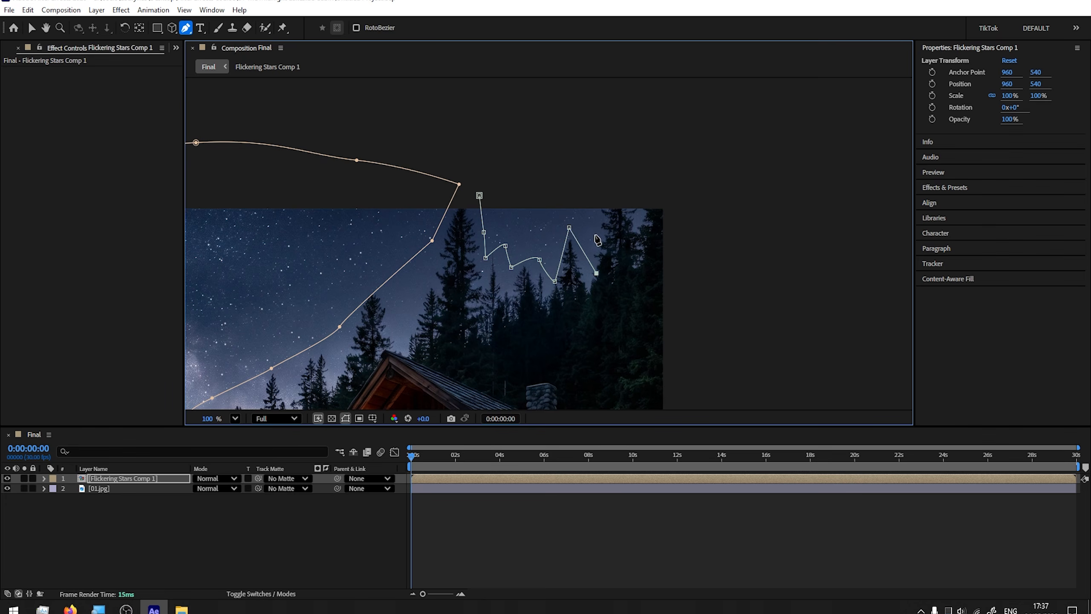
click(596, 217)
click(529, 157)
click(479, 195)
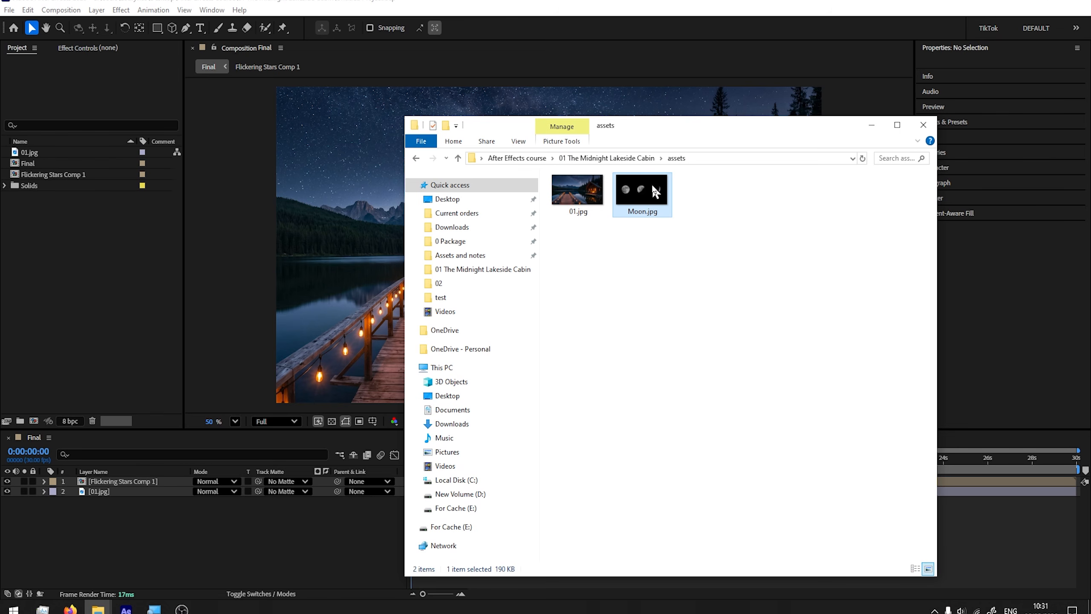
Import Moon.jpg from the assets folder and place it as the top layer of the Final composition
drag(649, 182, 46, 346)
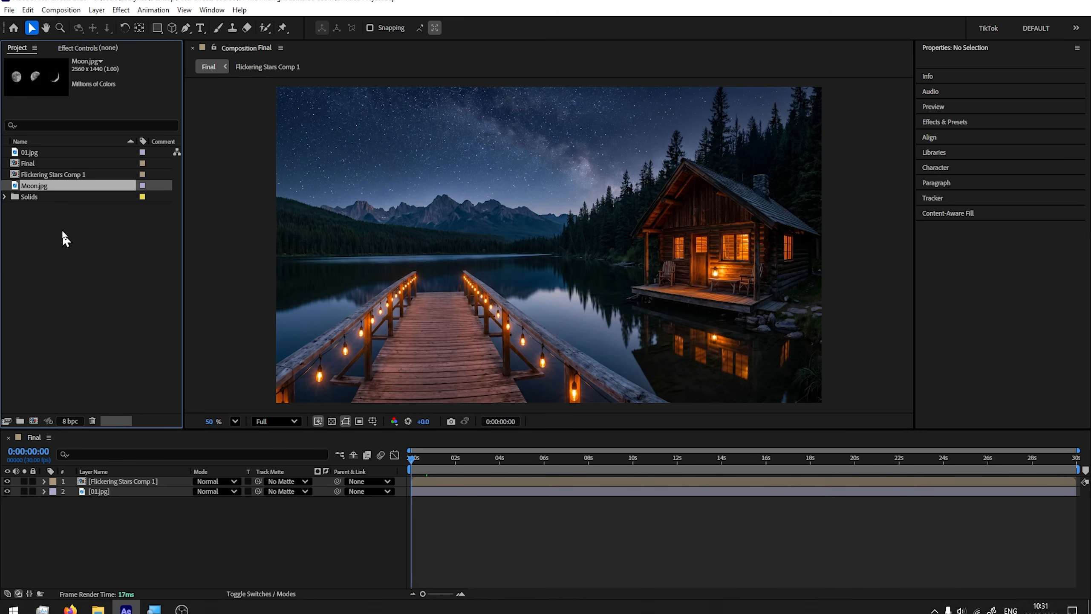
drag(35, 187, 110, 482)
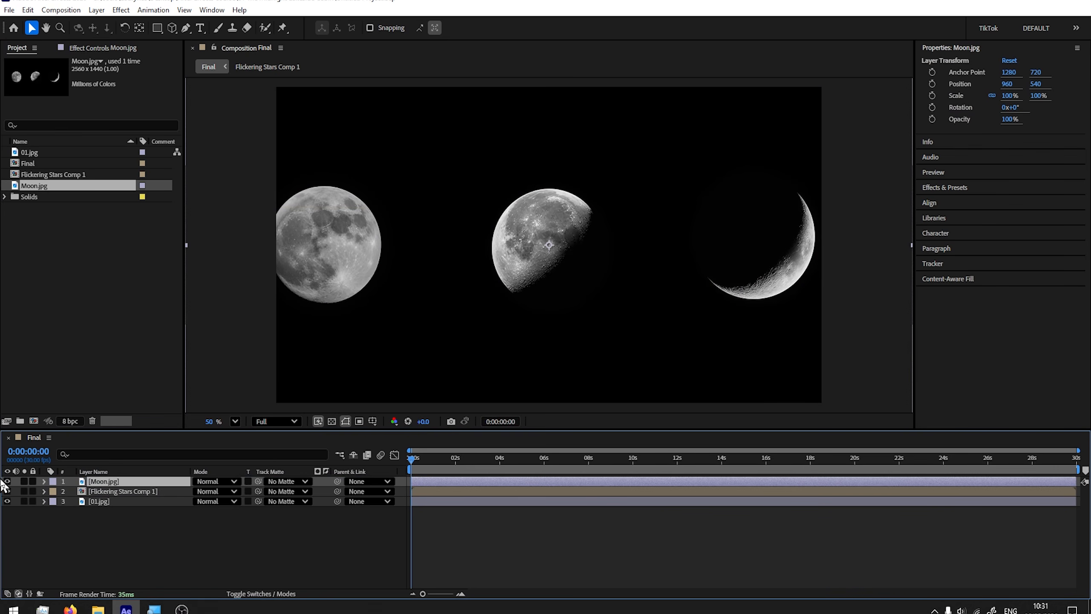
drag(111, 485, 114, 512)
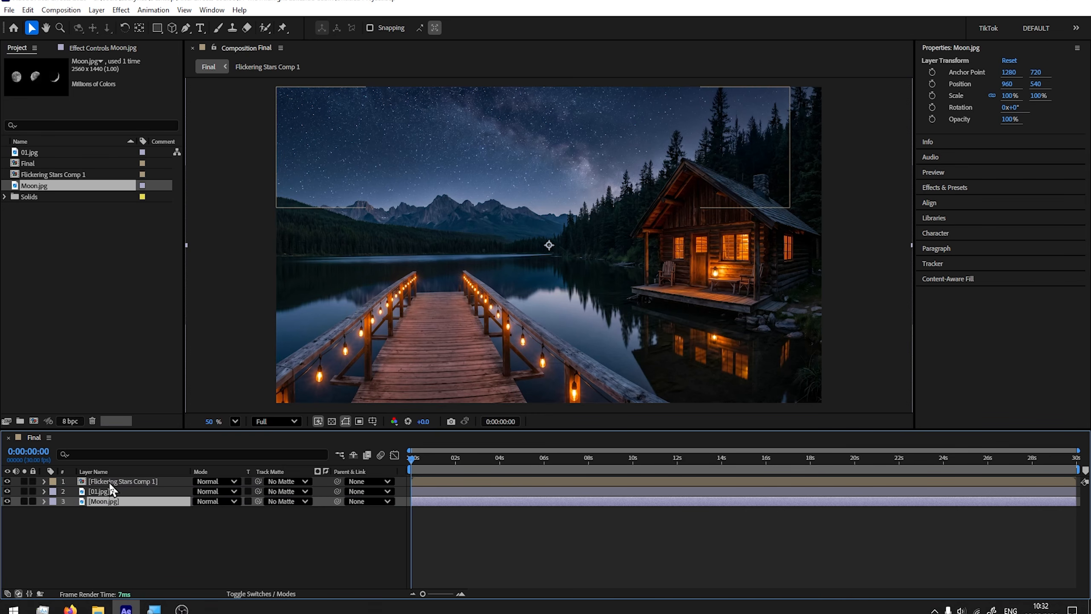
drag(106, 503, 119, 481)
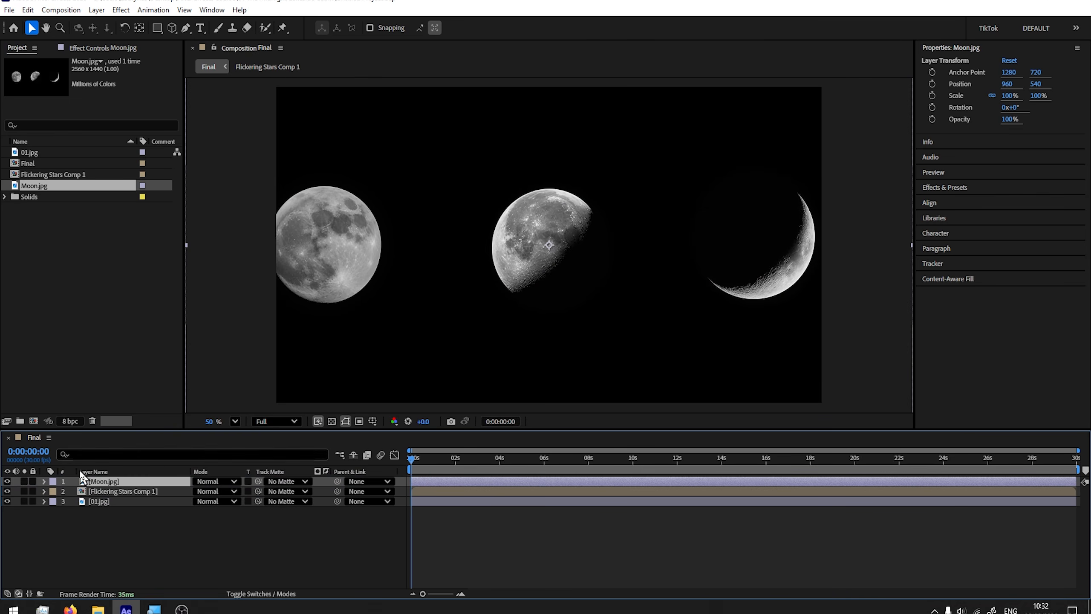
Set the Moon.jpg layer's Scale to 50%
click(44, 481)
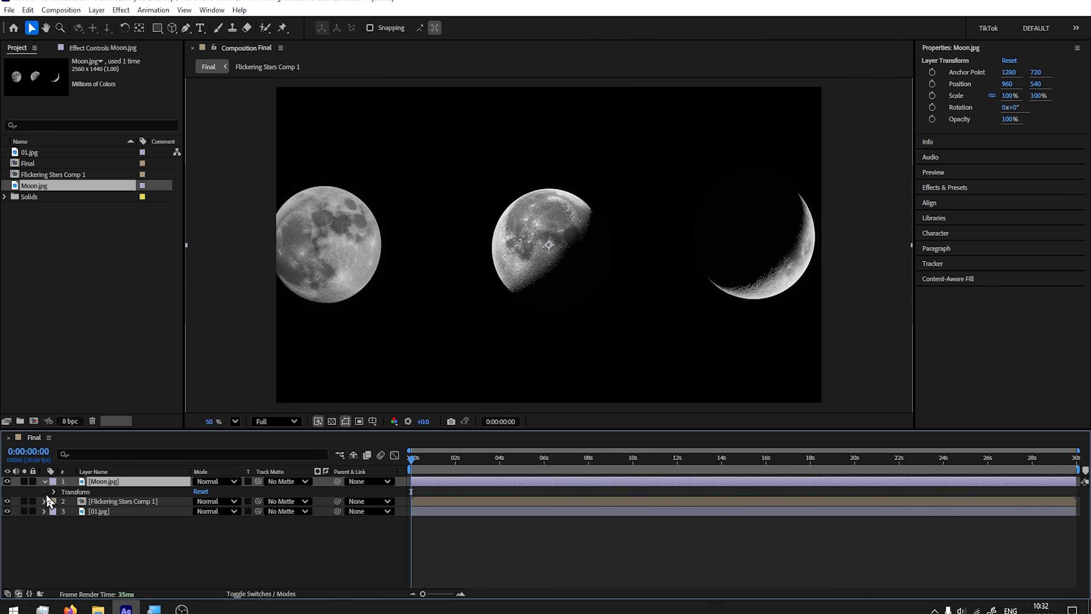
click(53, 492)
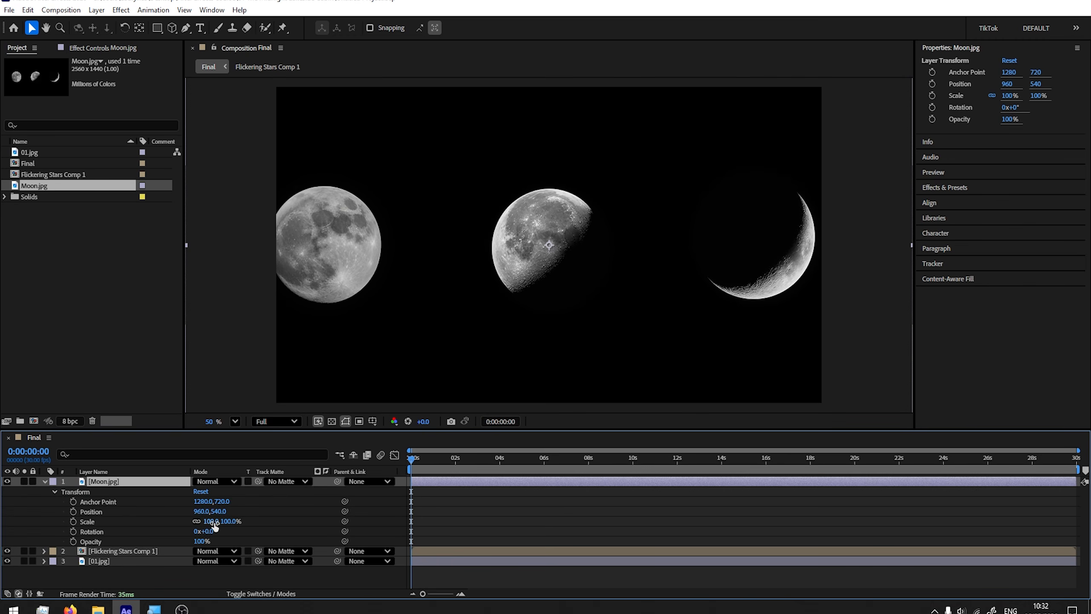
drag(215, 525, 183, 522)
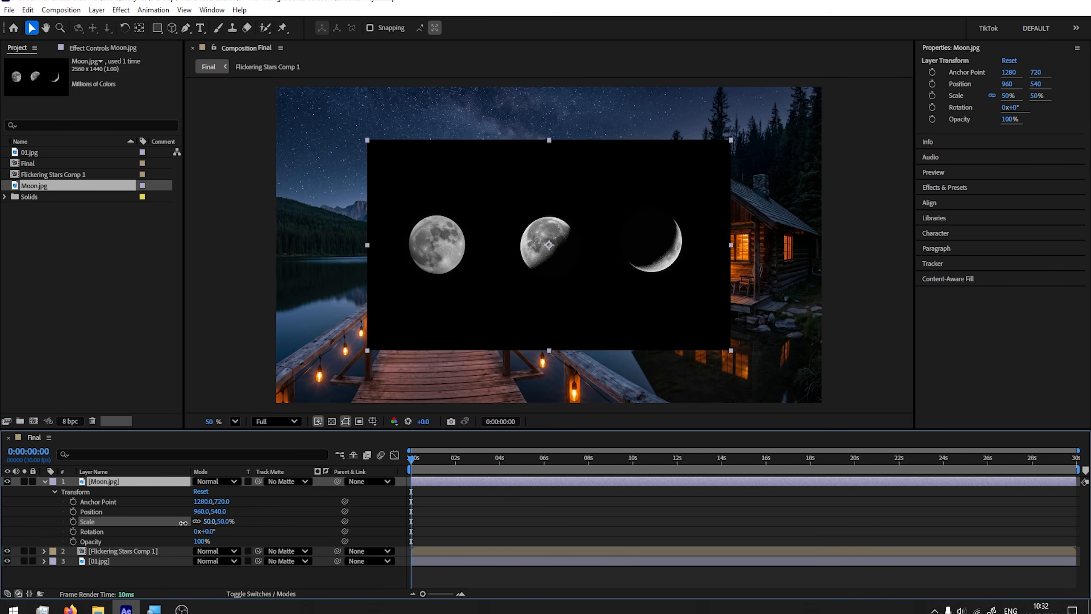
Draw a circular Ellipse Tool mask on the Moon.jpg layer fitted tightly around the full moon
scroll(557, 265, up, 5)
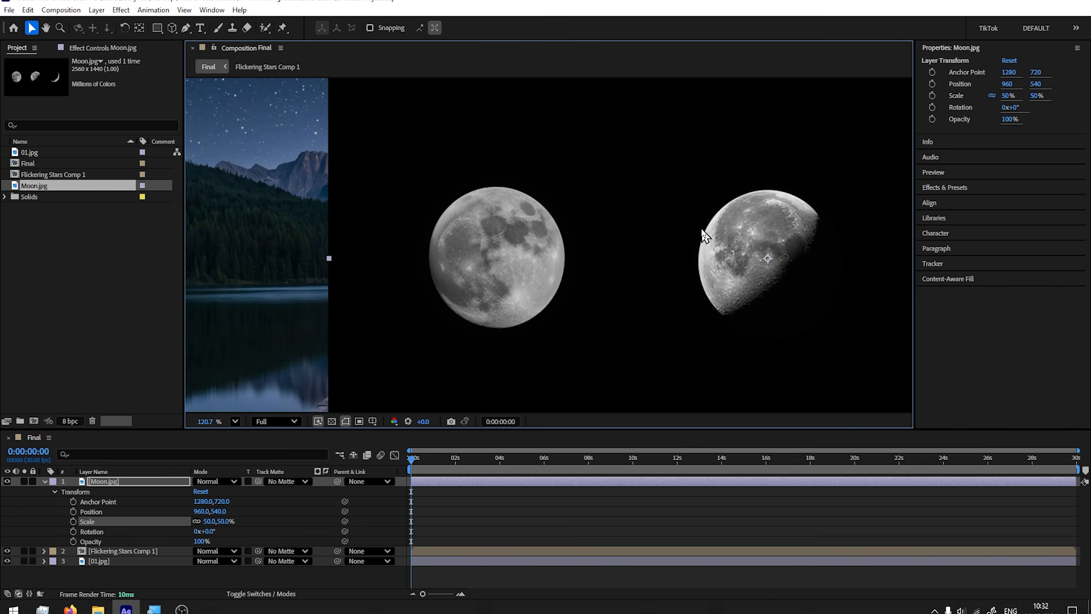
click(104, 483)
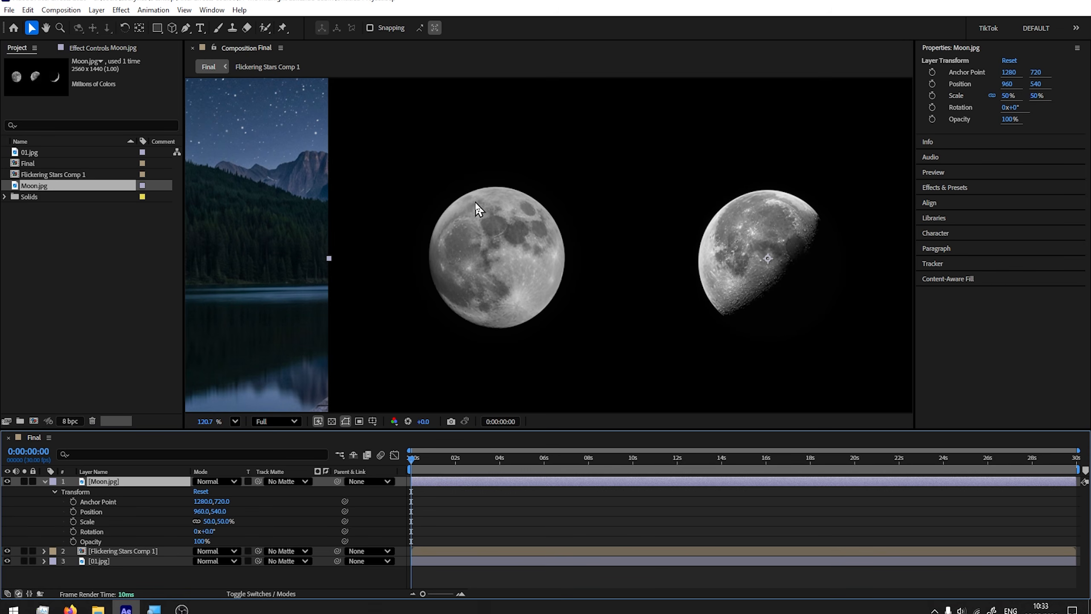
click(158, 29)
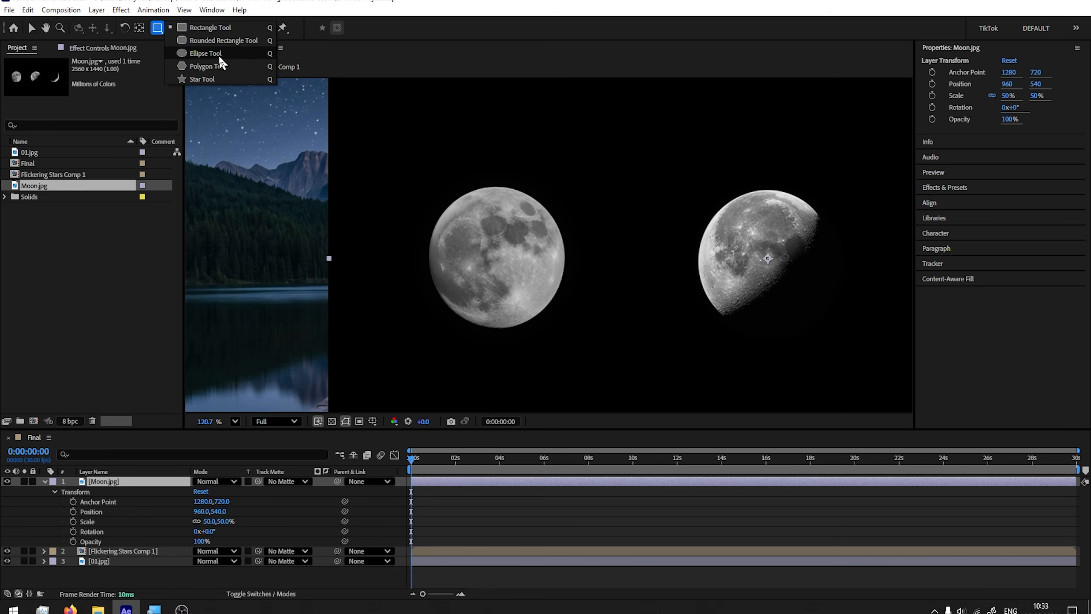
click(205, 53)
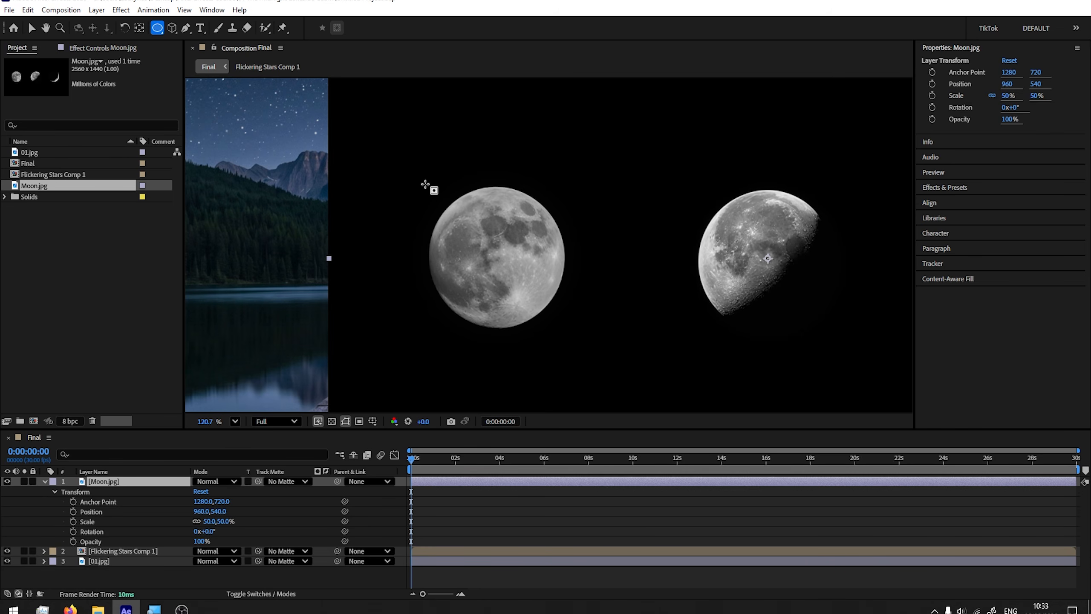
click(425, 185)
drag(428, 186, 598, 296)
drag(581, 343, 555, 289)
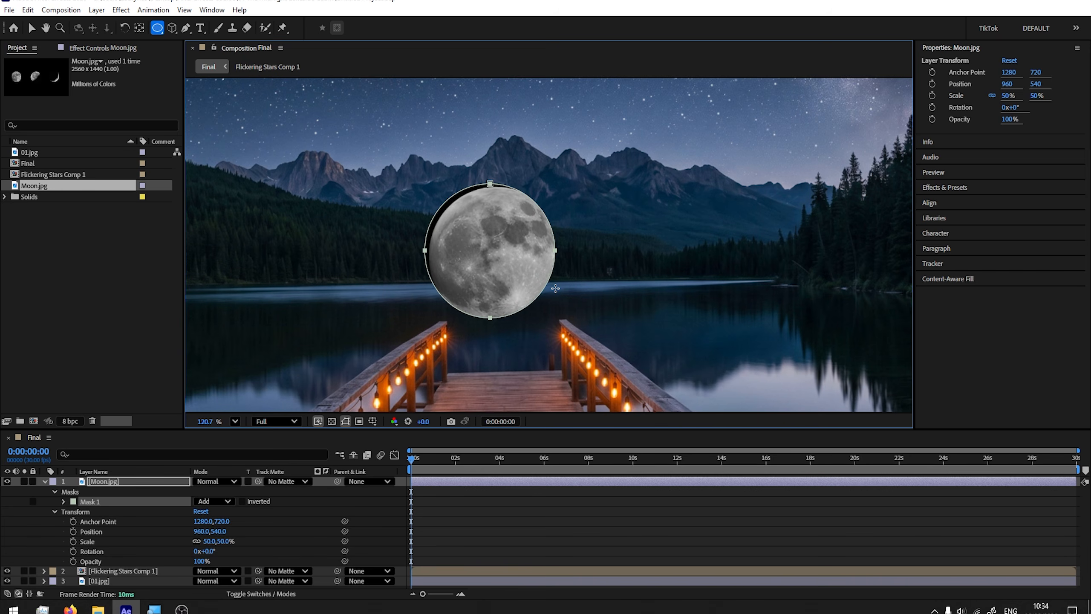
drag(555, 288, 567, 320)
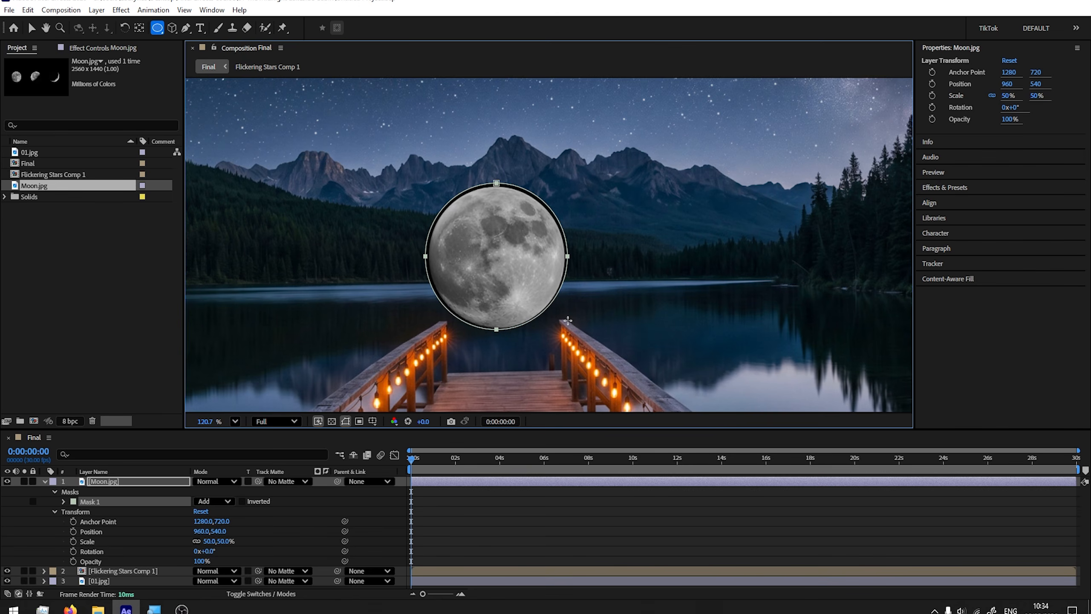
drag(567, 320, 563, 320)
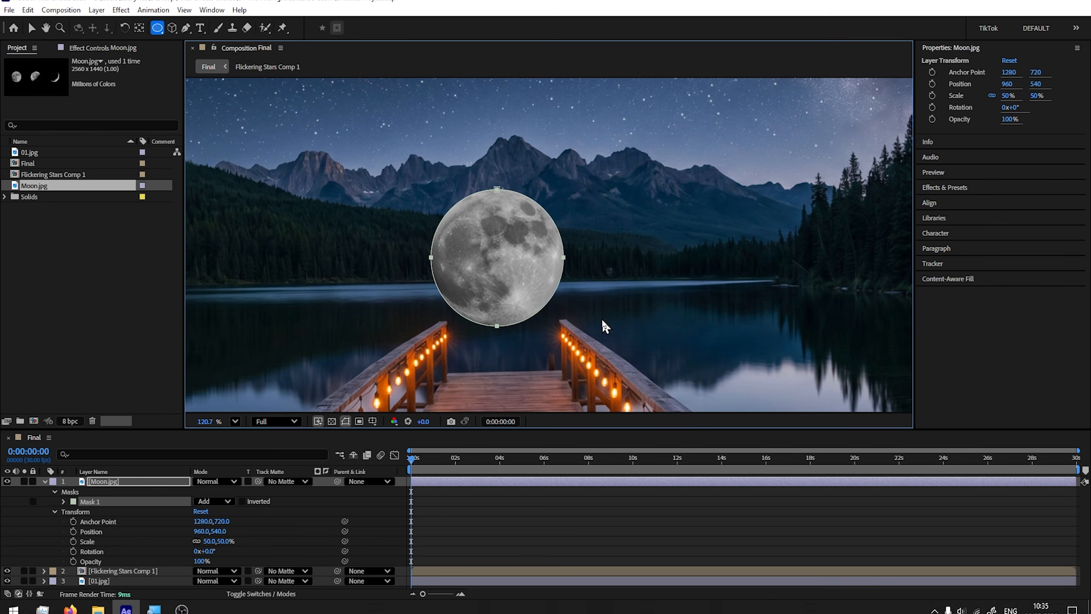
key(space)
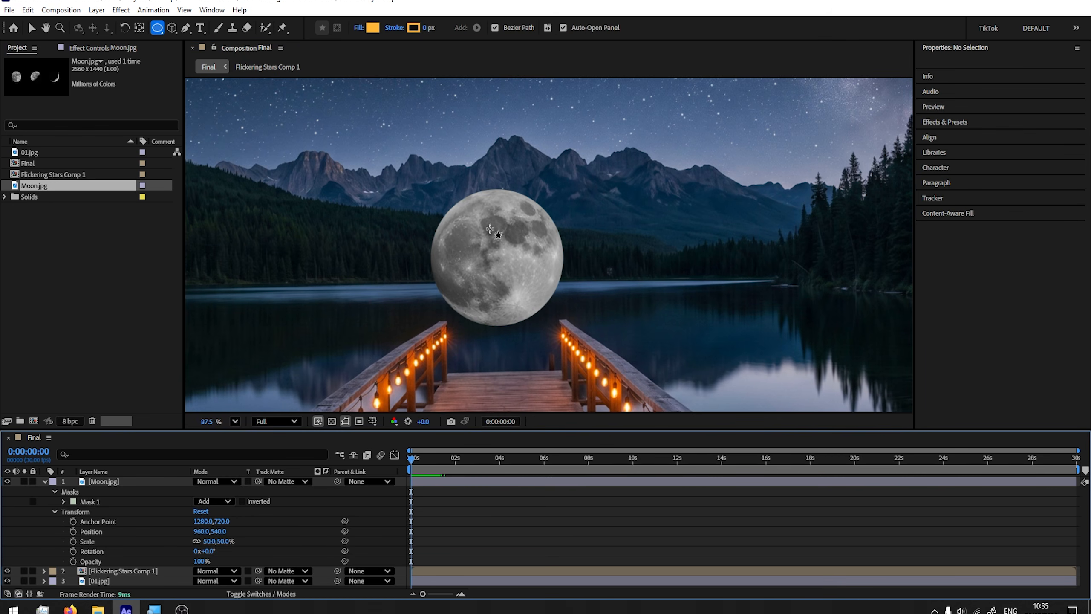
Move the Moon.jpg layer up into the sky above the mountains at about 1322, 207 and collapse its layer properties
scroll(490, 229, down, 2)
click(104, 481)
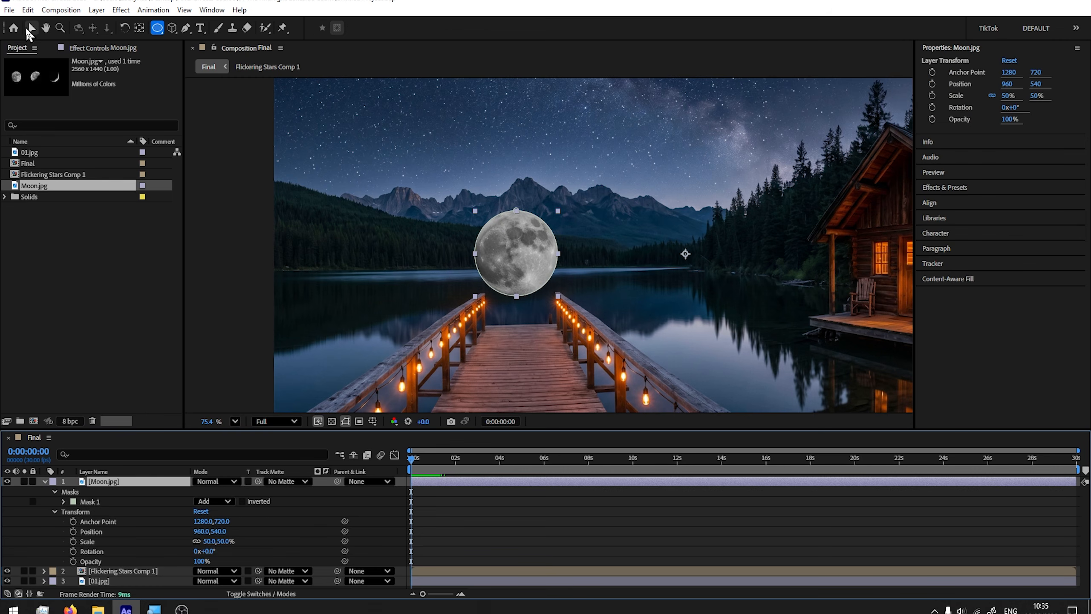
click(30, 28)
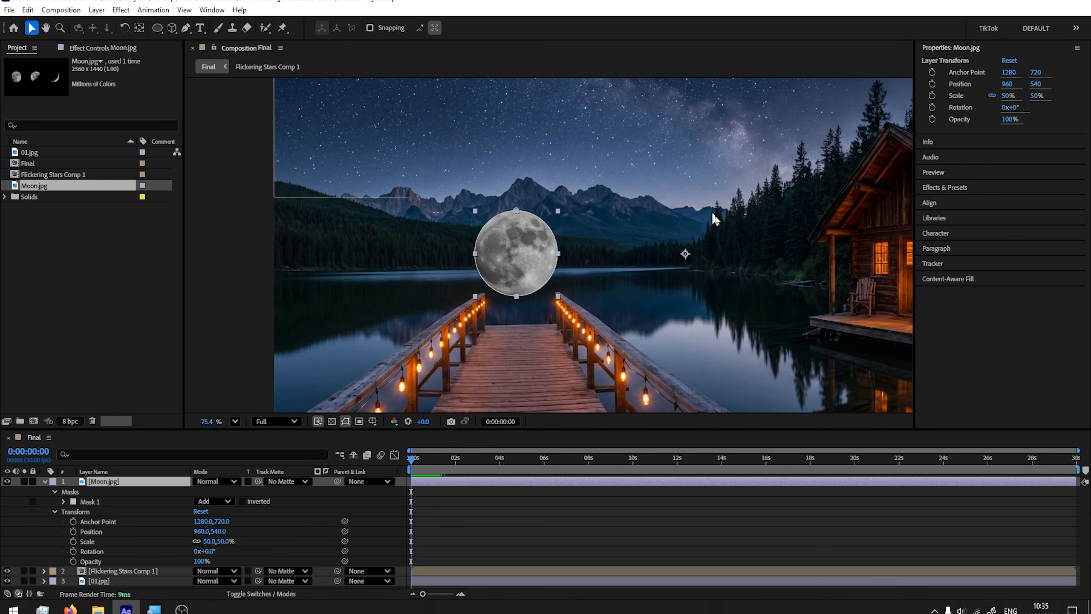
drag(524, 253, 678, 135)
scroll(302, 340, down, 3)
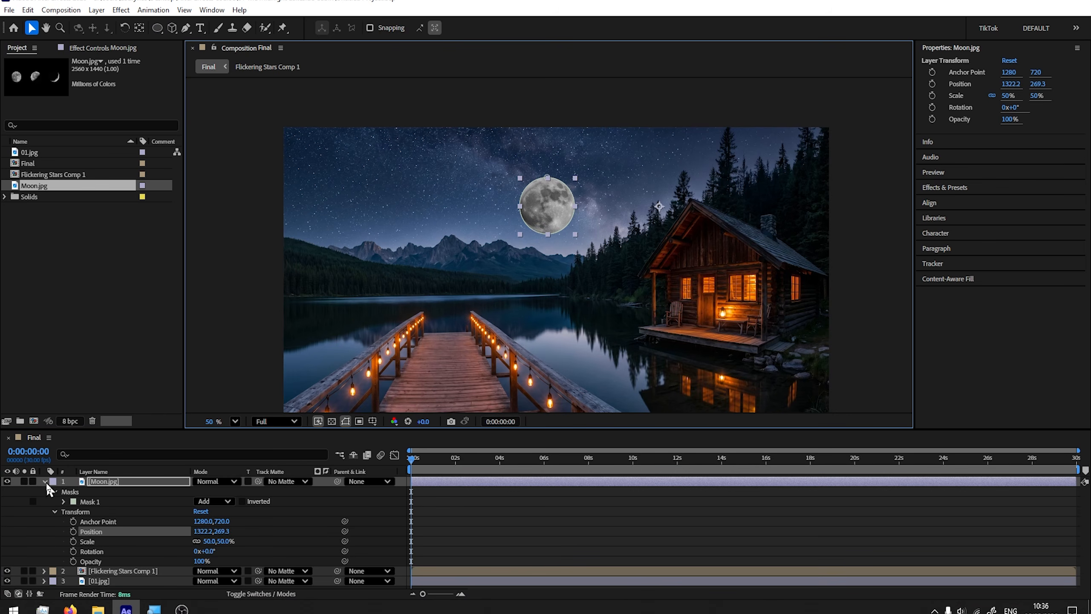
click(55, 511)
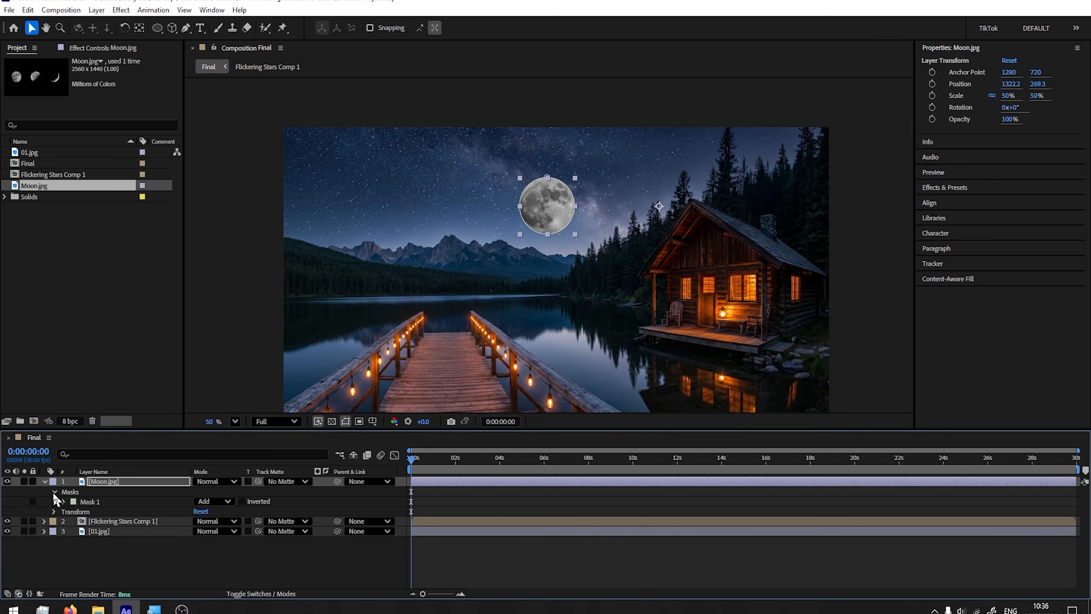
click(54, 492)
click(45, 481)
click(97, 525)
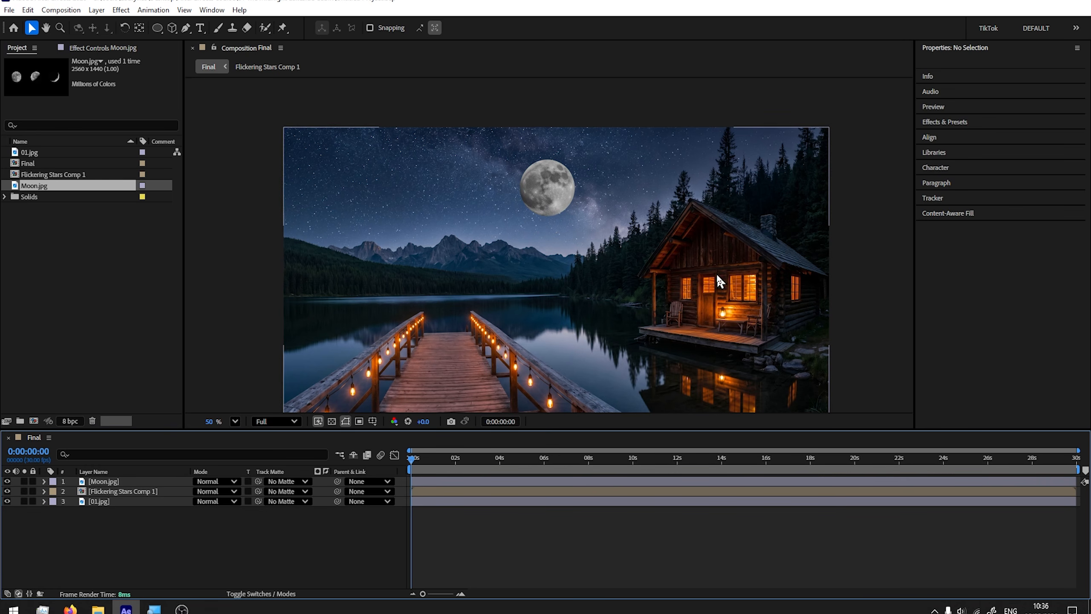
Set the Moon.jpg layer's blending mode to Screen
scroll(514, 312, down, 2)
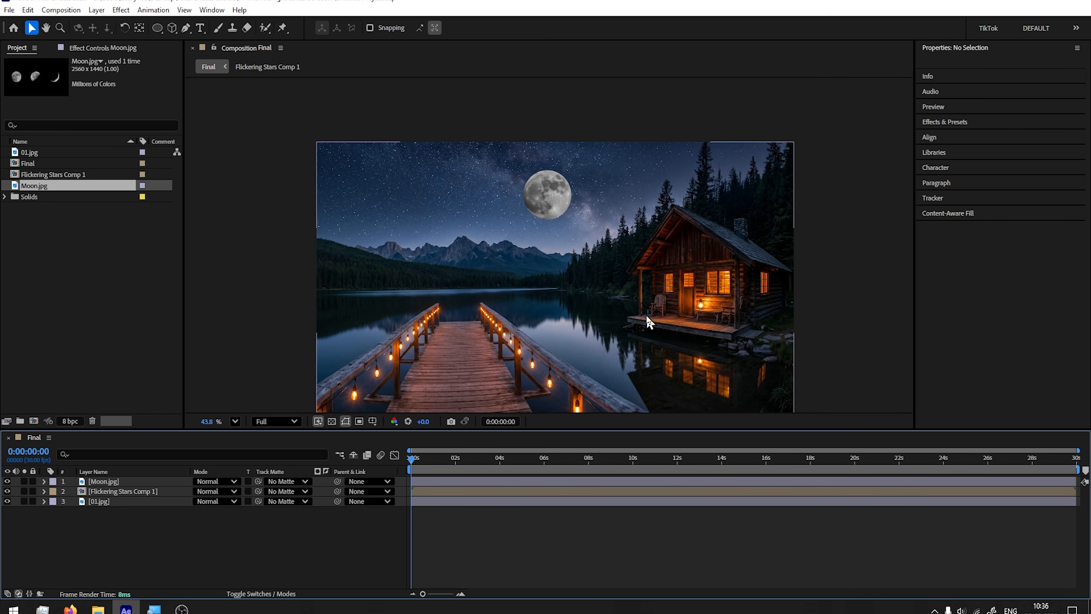
scroll(552, 275, up, 5)
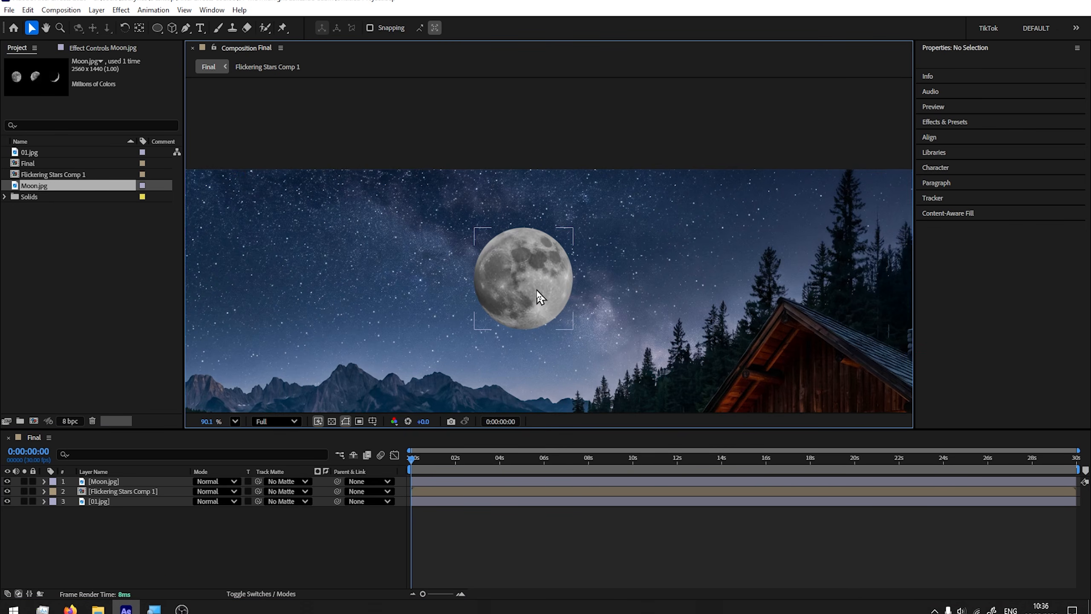
drag(539, 297, 576, 238)
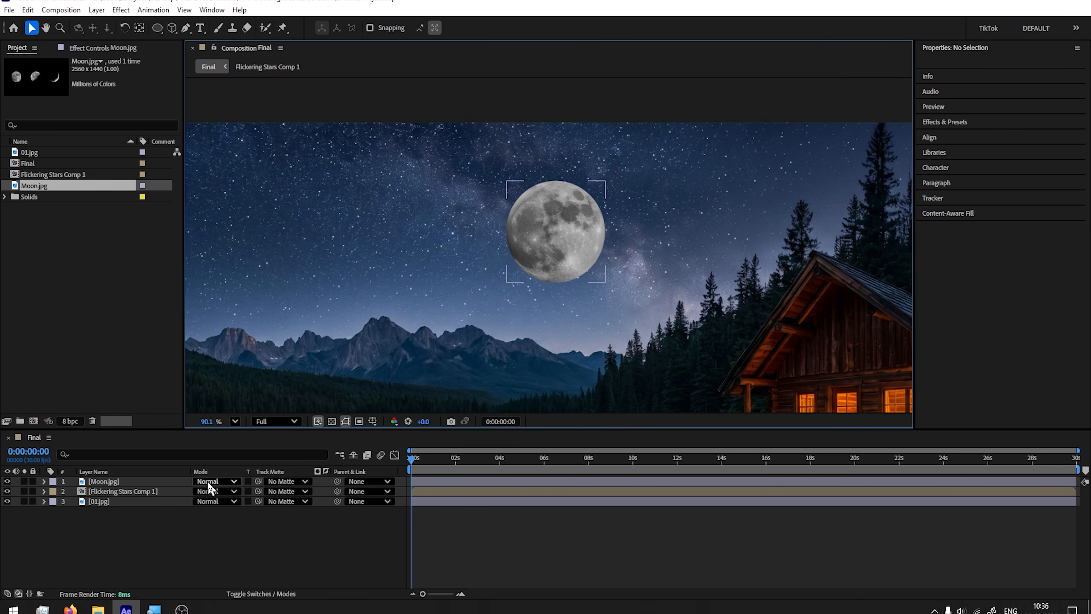
click(262, 596)
click(264, 595)
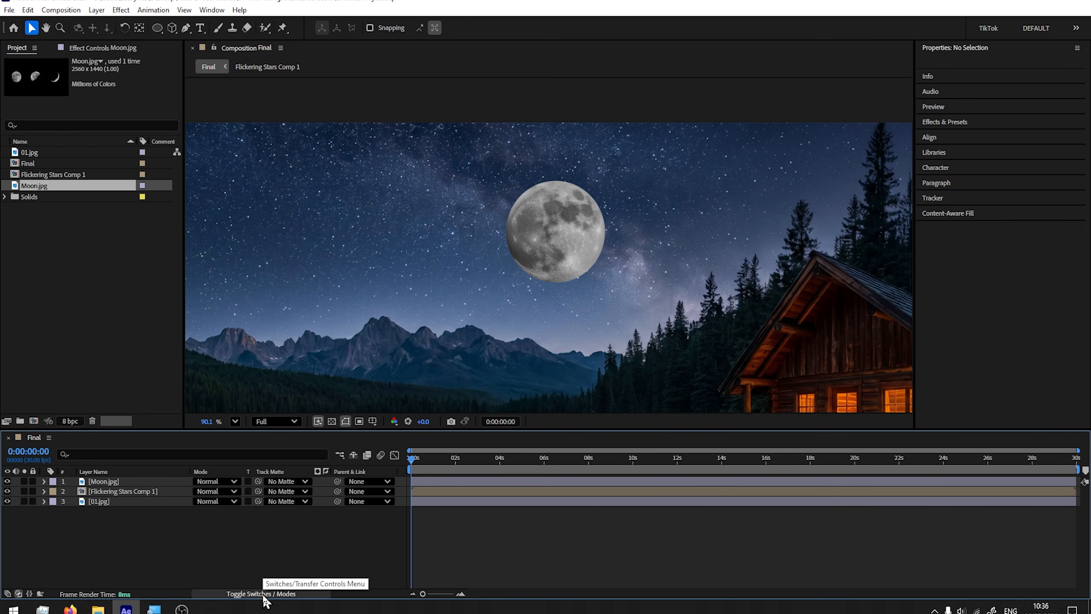
click(227, 482)
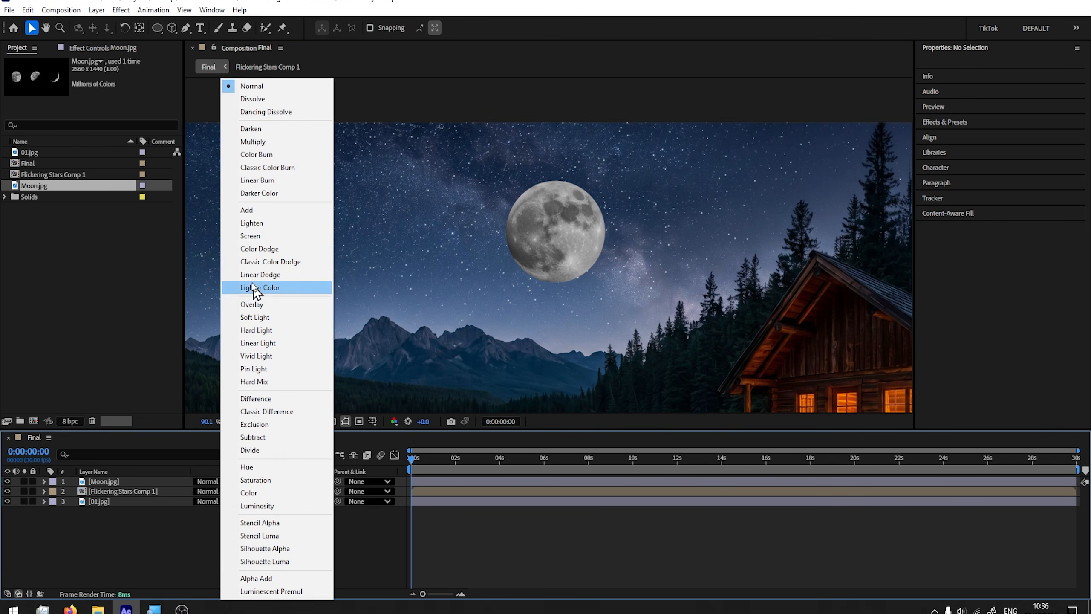
click(250, 236)
scroll(600, 268, down, 3)
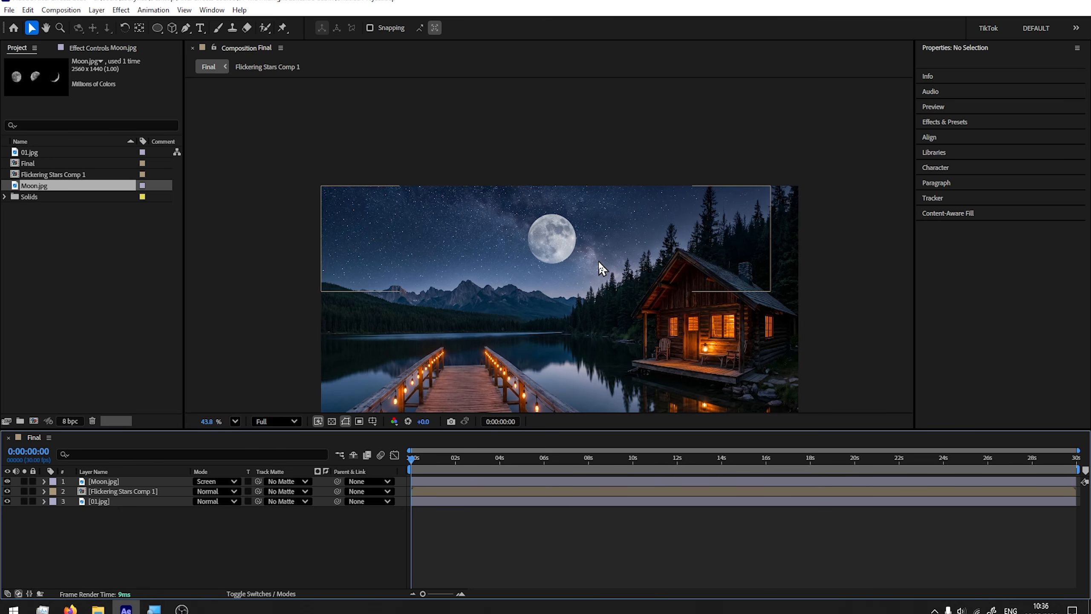
scroll(600, 269, down, 1)
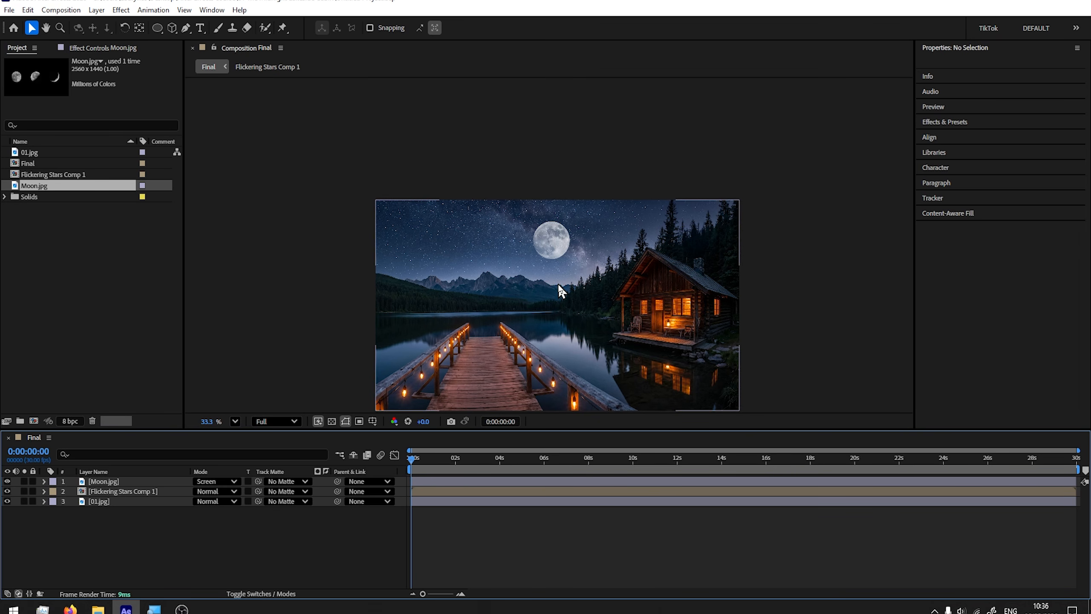
Duplicate the Moon.jpg layer and hide the upper copy
scroll(554, 278, up, 6)
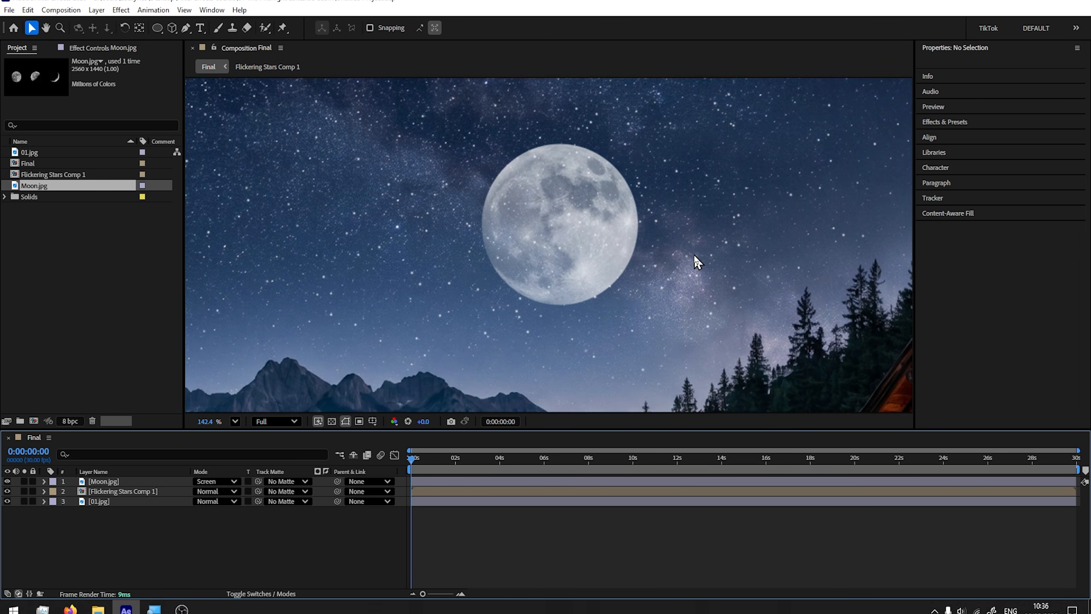
scroll(633, 261, down, 3)
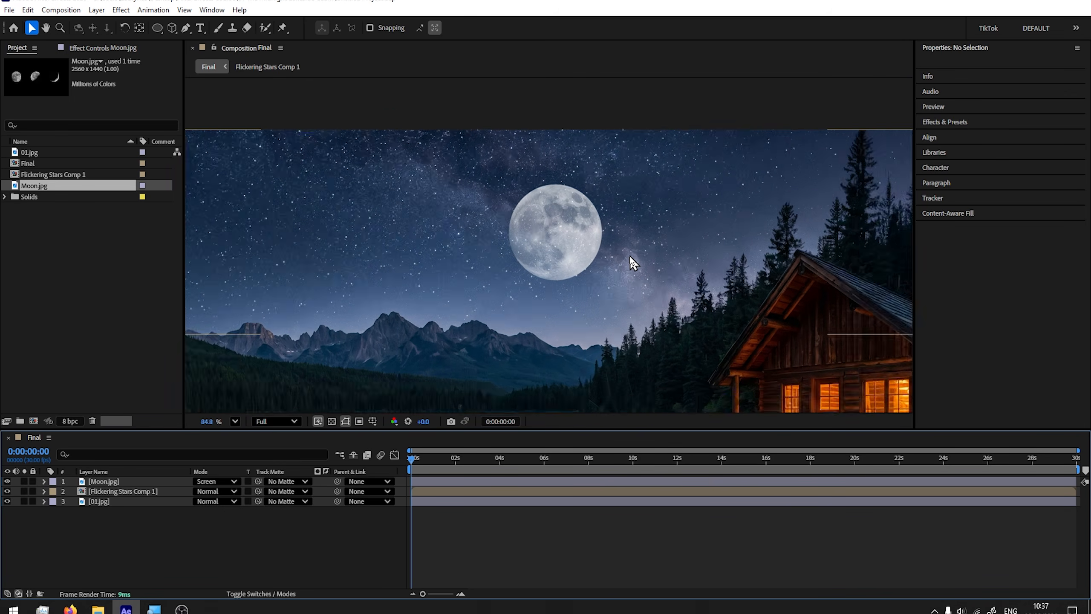
scroll(553, 228, up, 2)
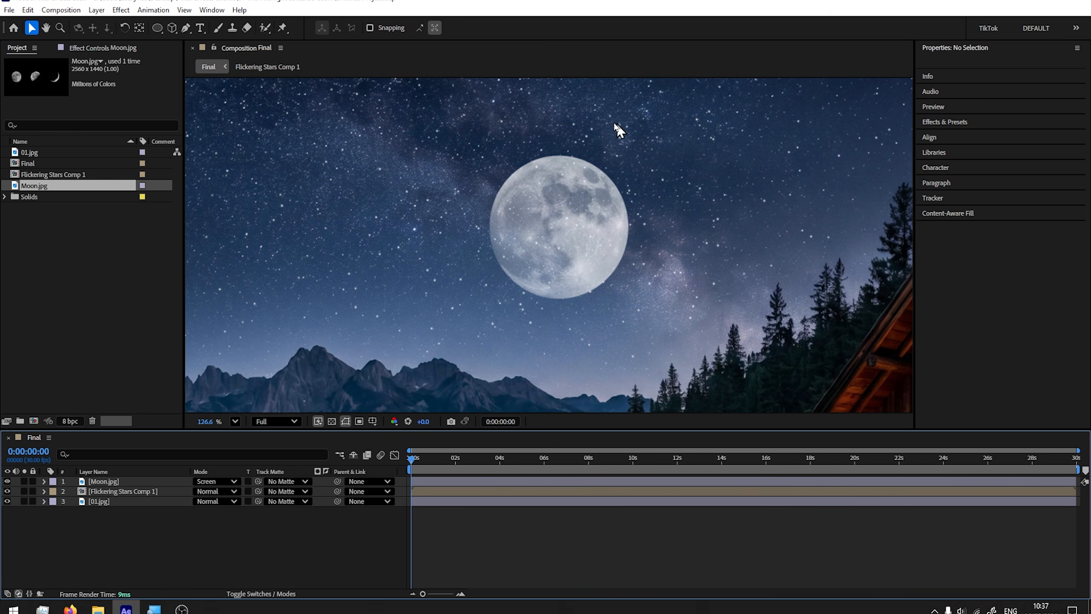
click(131, 481)
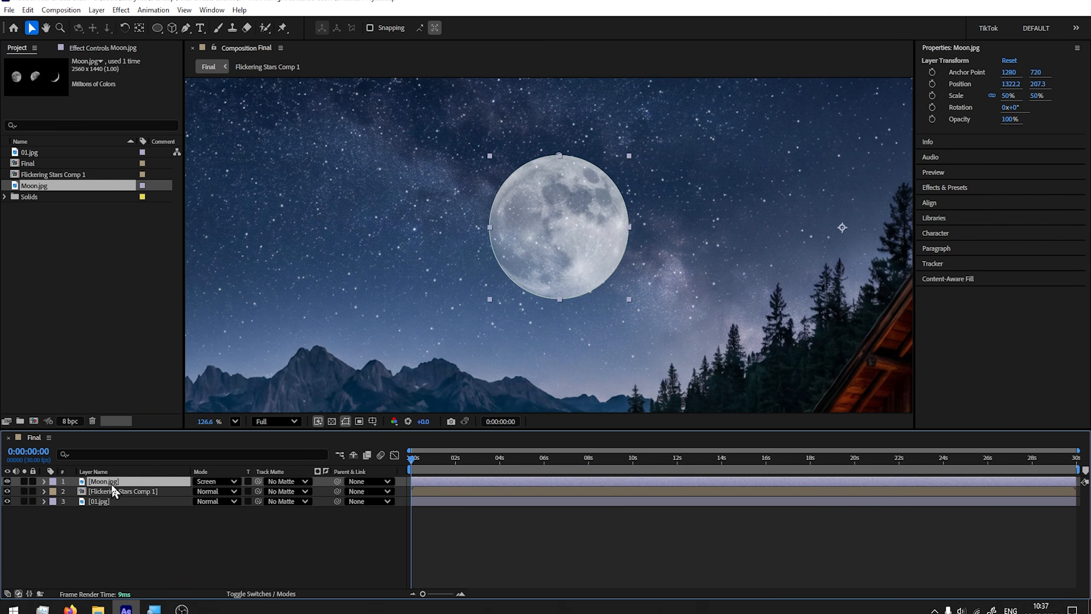
click(28, 9)
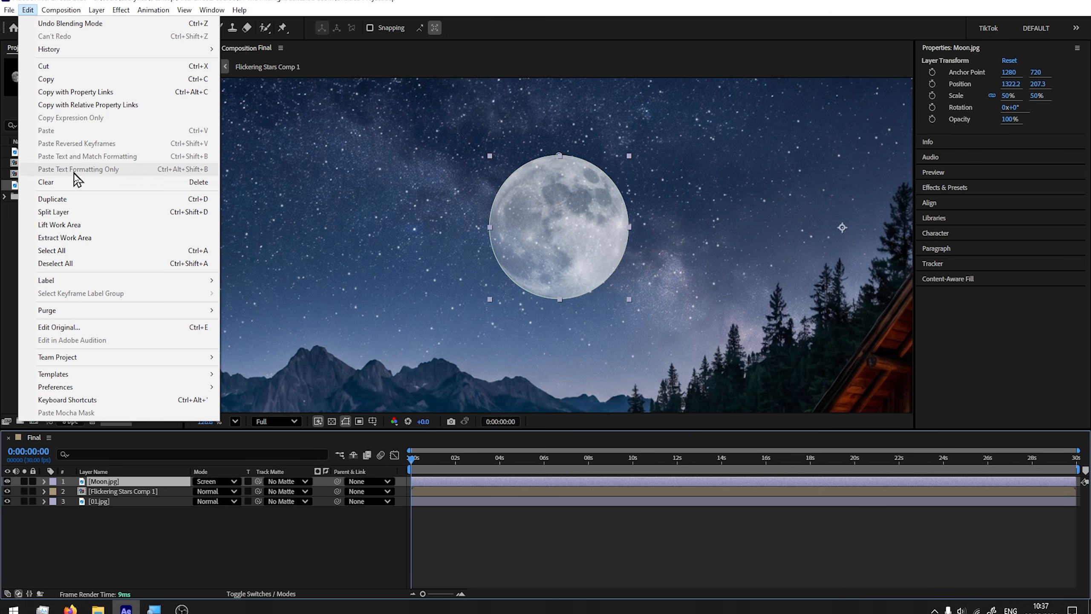
click(91, 207)
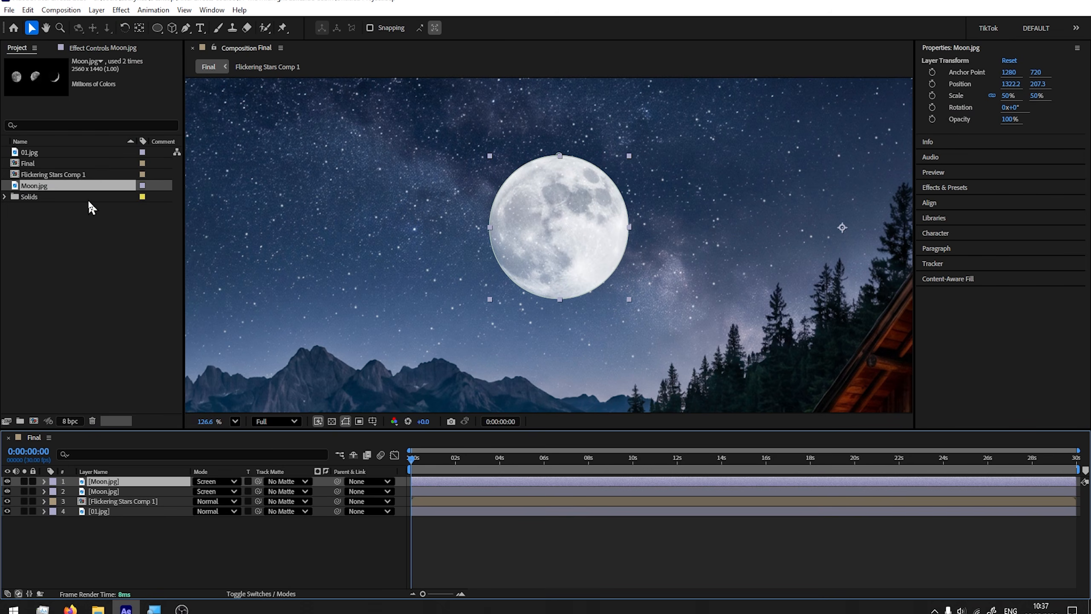
click(7, 482)
Set the lower Moon.jpg layer's blending mode to Normal
click(118, 494)
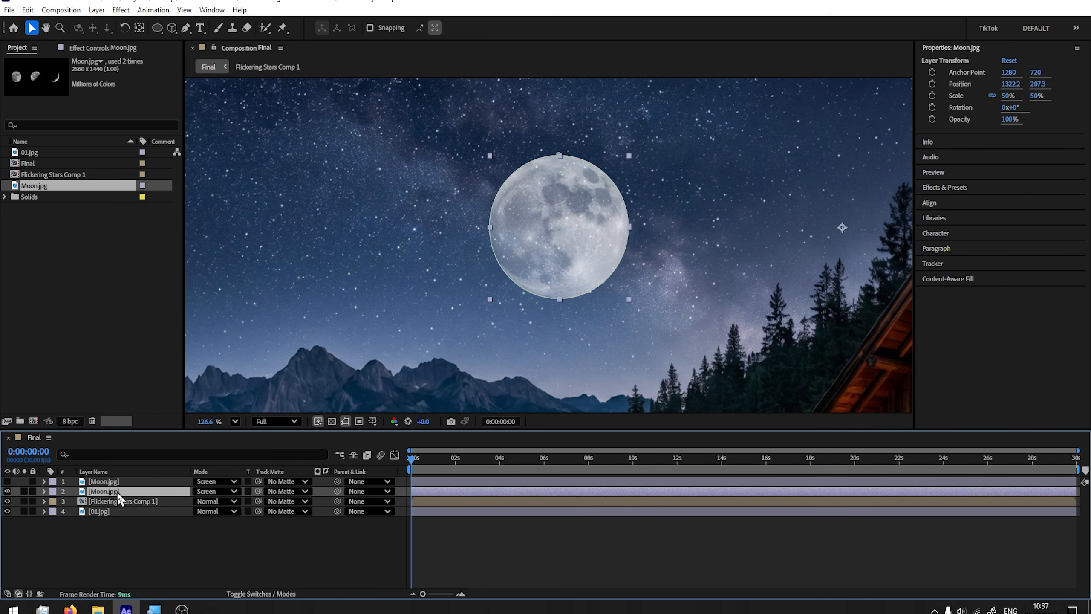
click(216, 492)
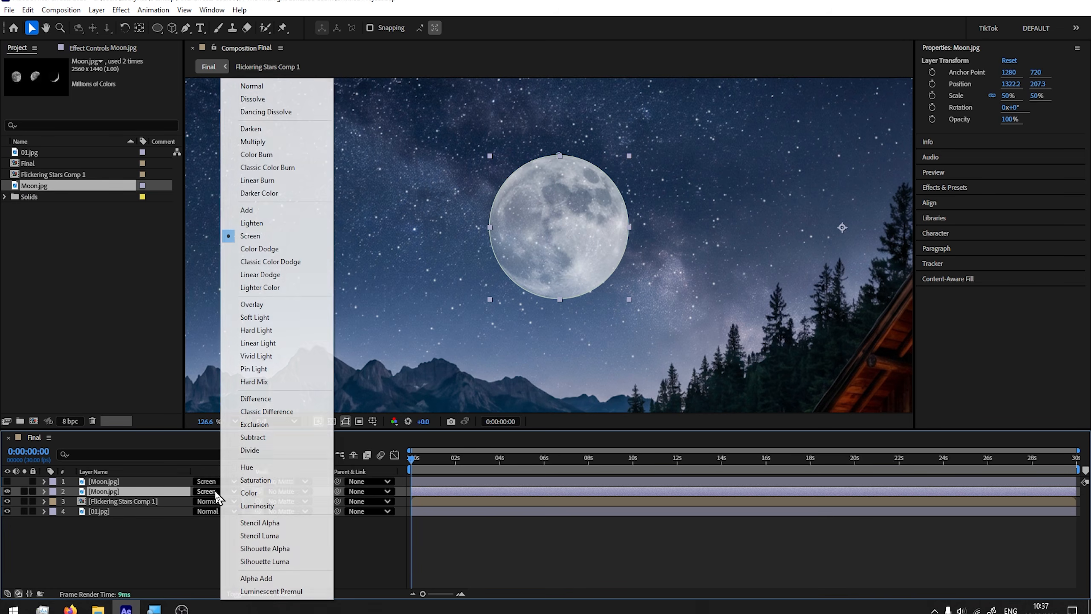
click(312, 89)
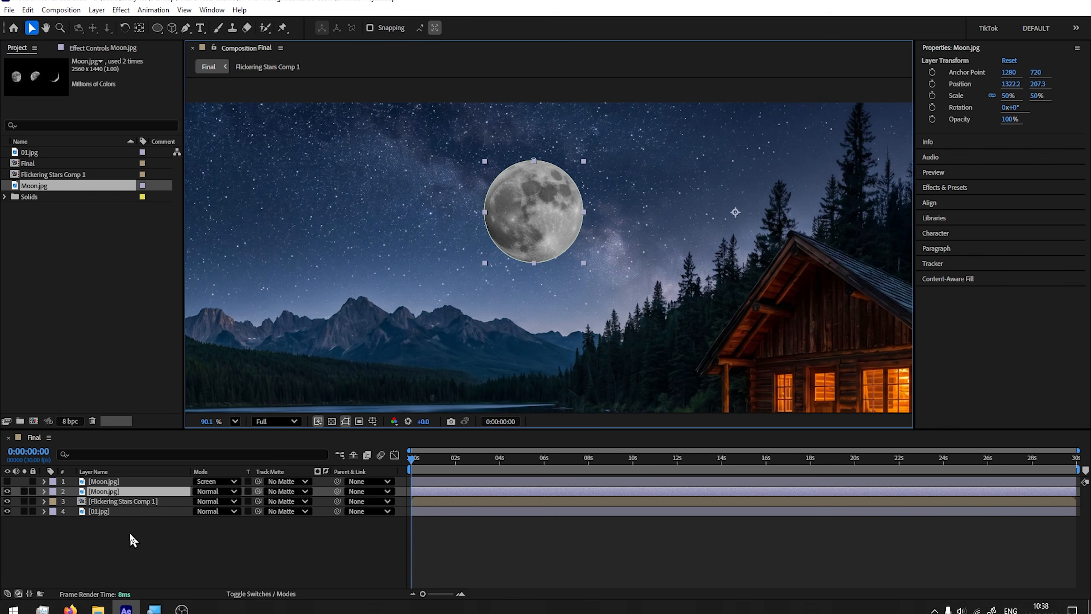
Add a Color Overlay layer style to the lower Moon.jpg layer and expand the overlay's settings
right_click(109, 494)
mouse_move(187, 286)
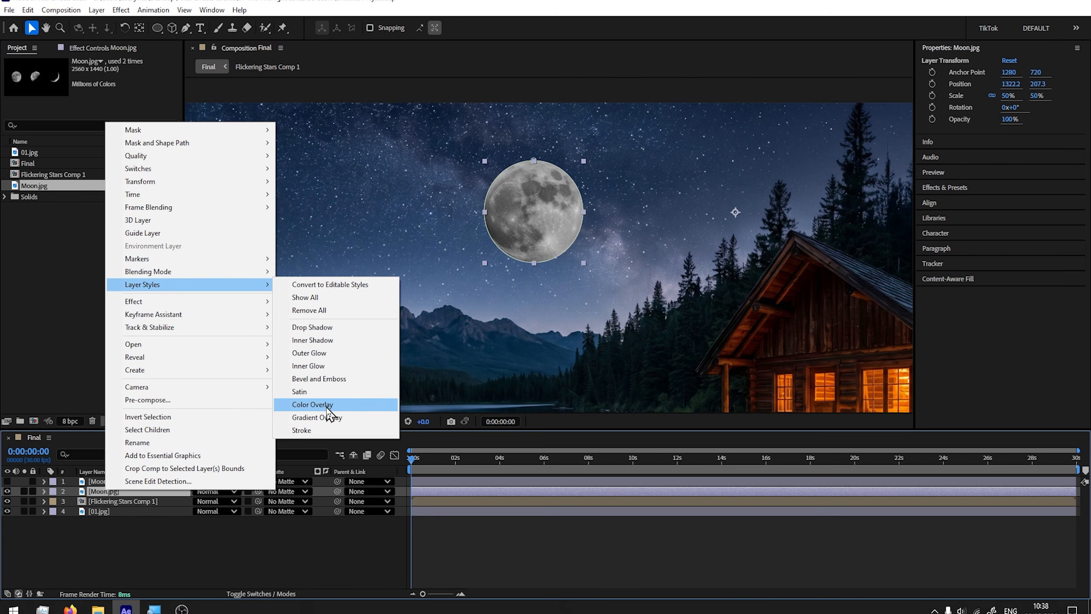
click(312, 405)
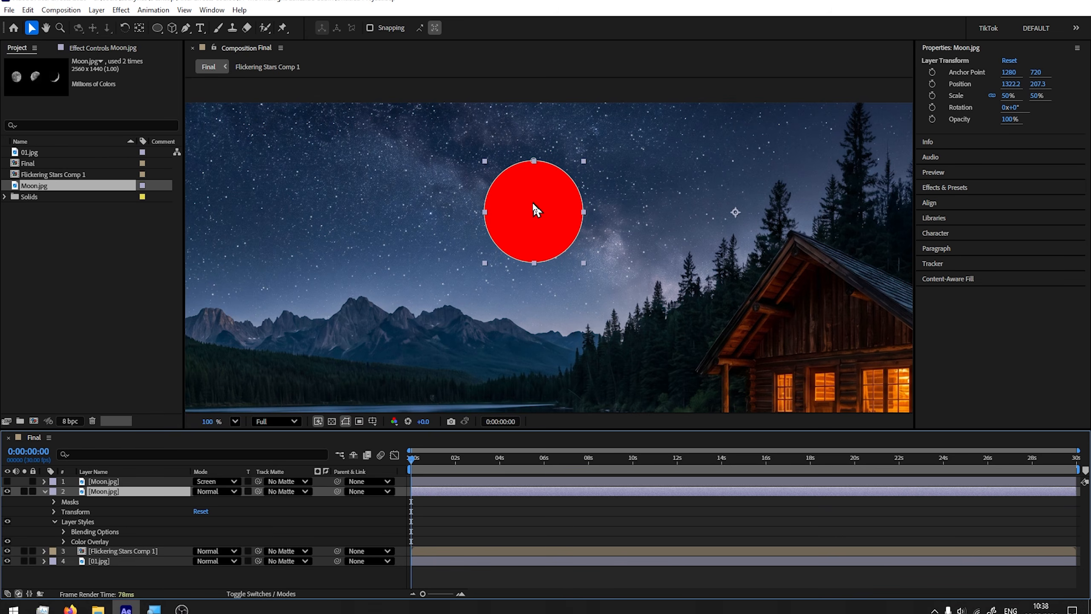
scroll(537, 210, up, 2)
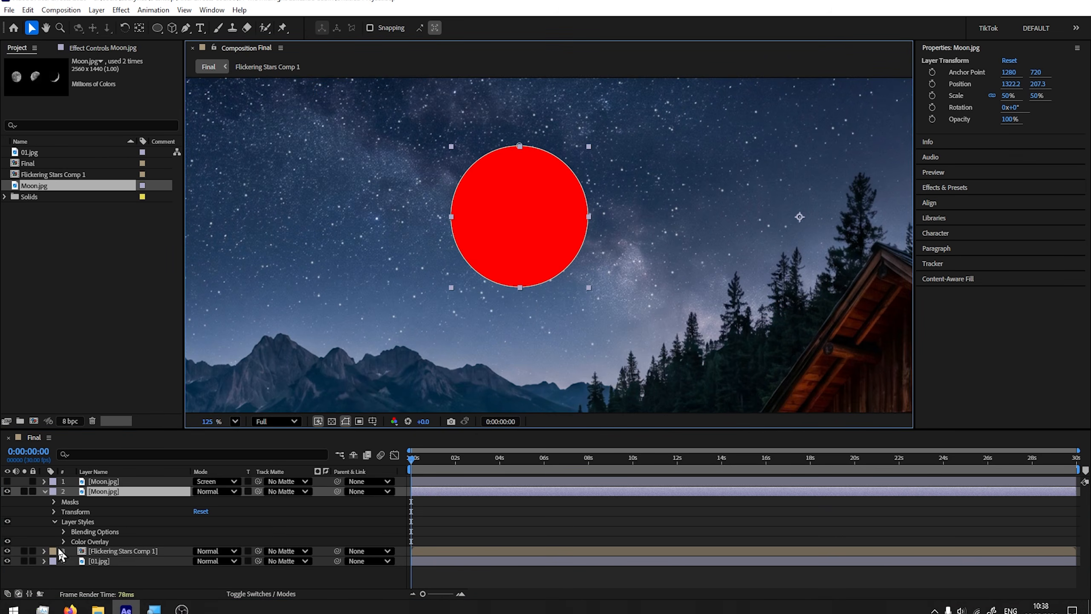
click(44, 492)
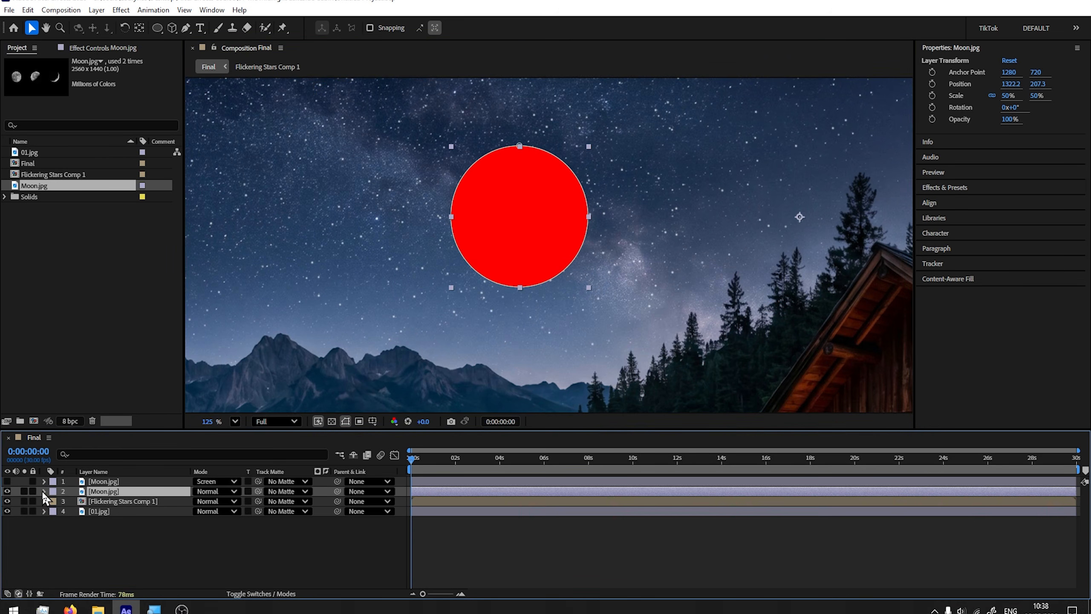
click(44, 491)
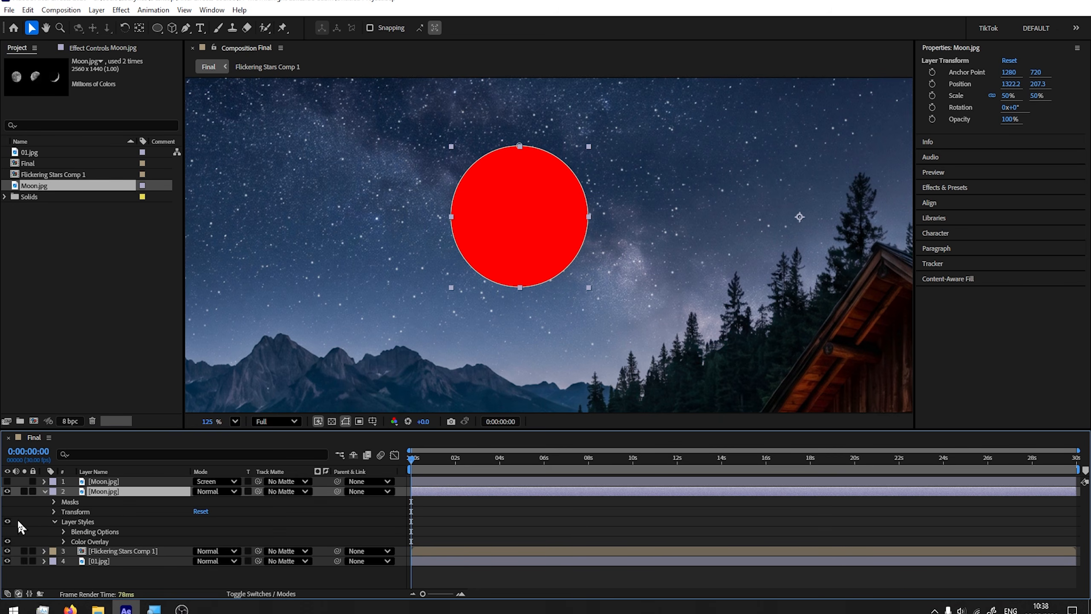
click(54, 521)
click(53, 521)
click(63, 541)
scroll(172, 546, down, 1)
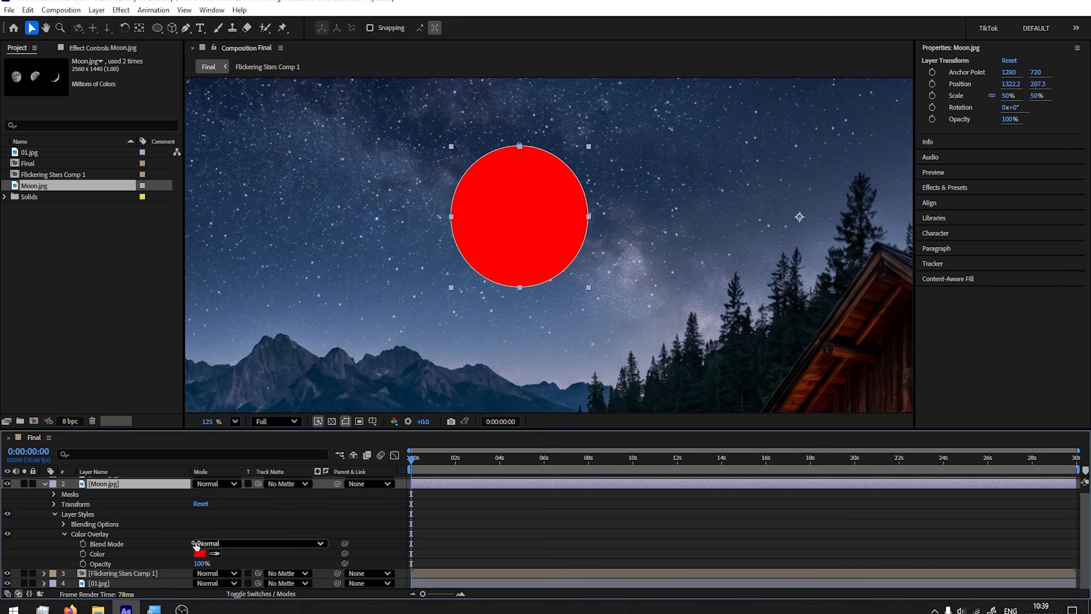
Set the lower Moon.jpg layer's Color Overlay to the night-sky blue 324D6F, sampled from the sky beside the moon
drag(555, 352, 579, 330)
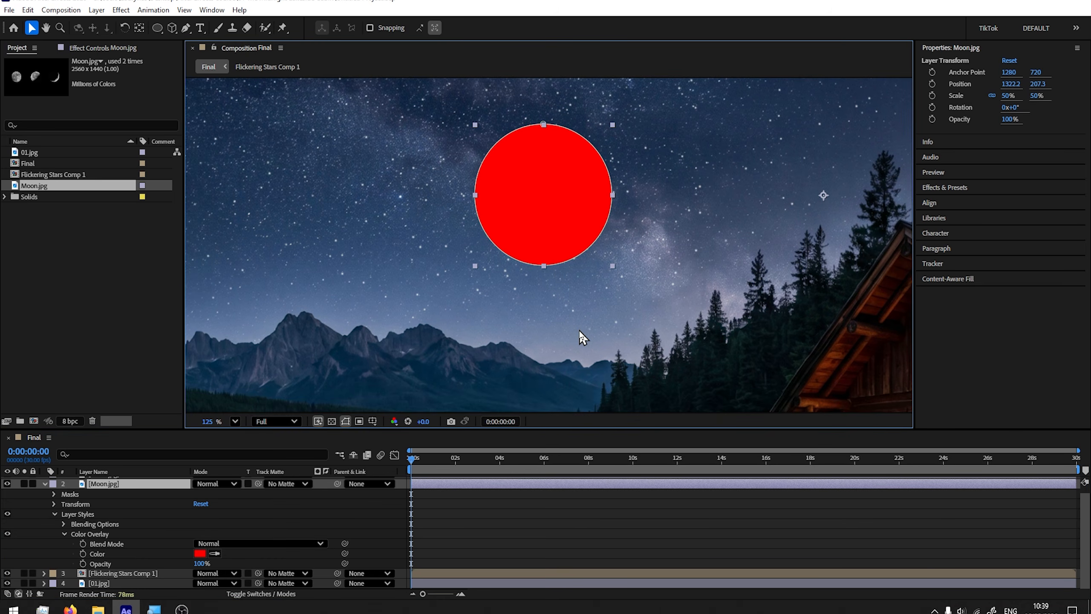
scroll(581, 339, up, 2)
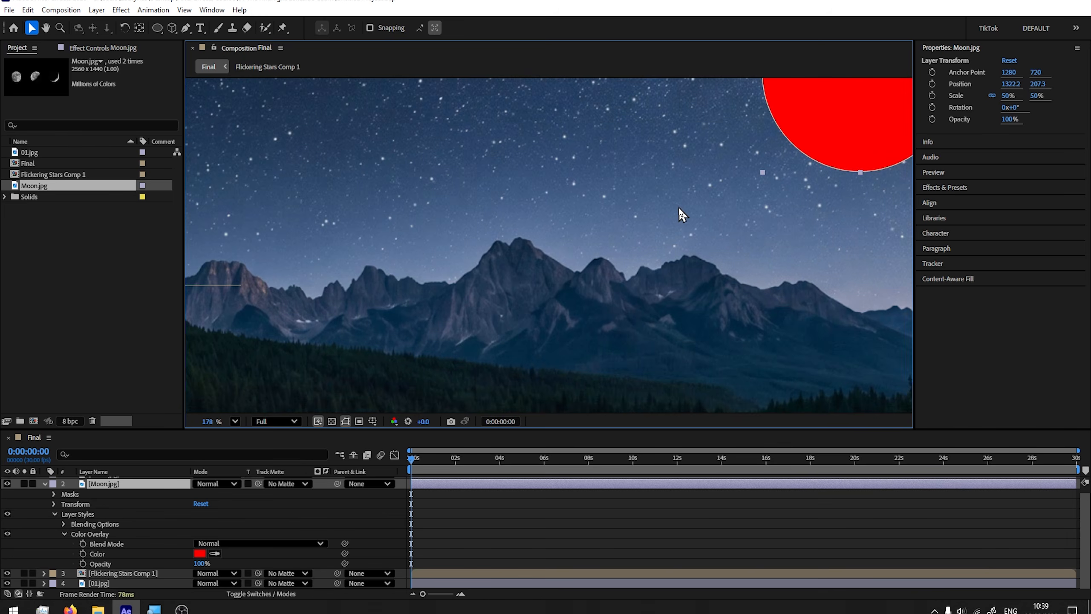
drag(678, 212, 650, 240)
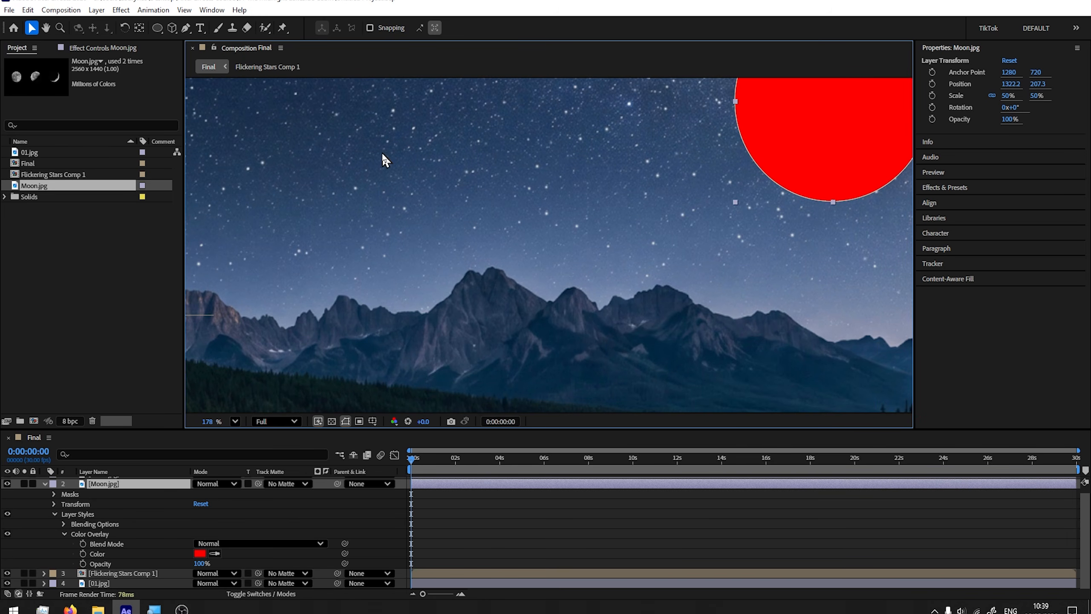
drag(507, 360, 511, 256)
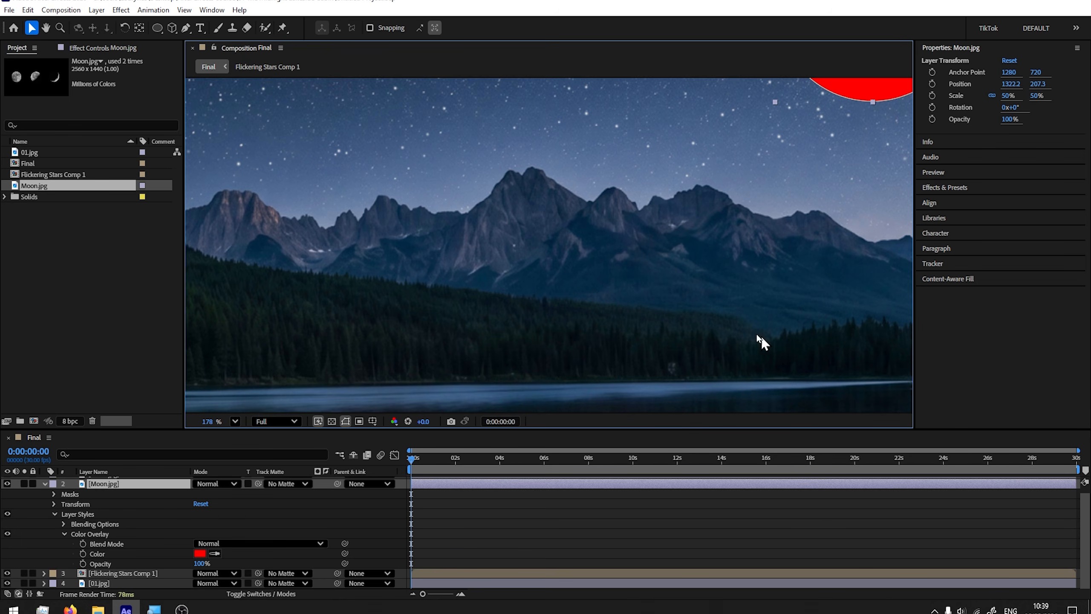
drag(829, 269, 665, 309)
drag(796, 249, 723, 309)
key(v)
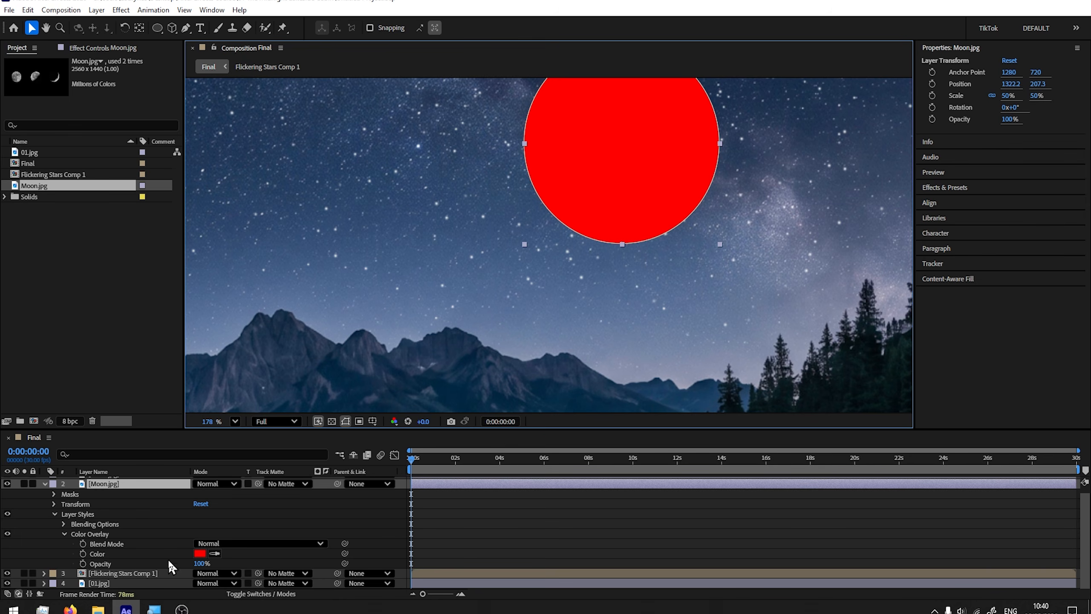
click(201, 554)
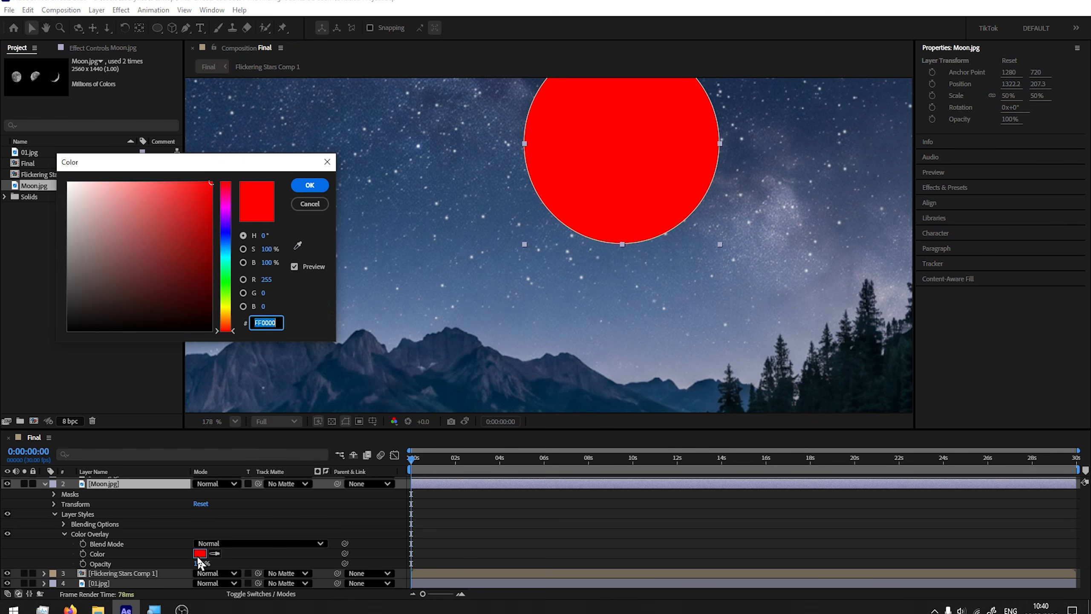
click(298, 246)
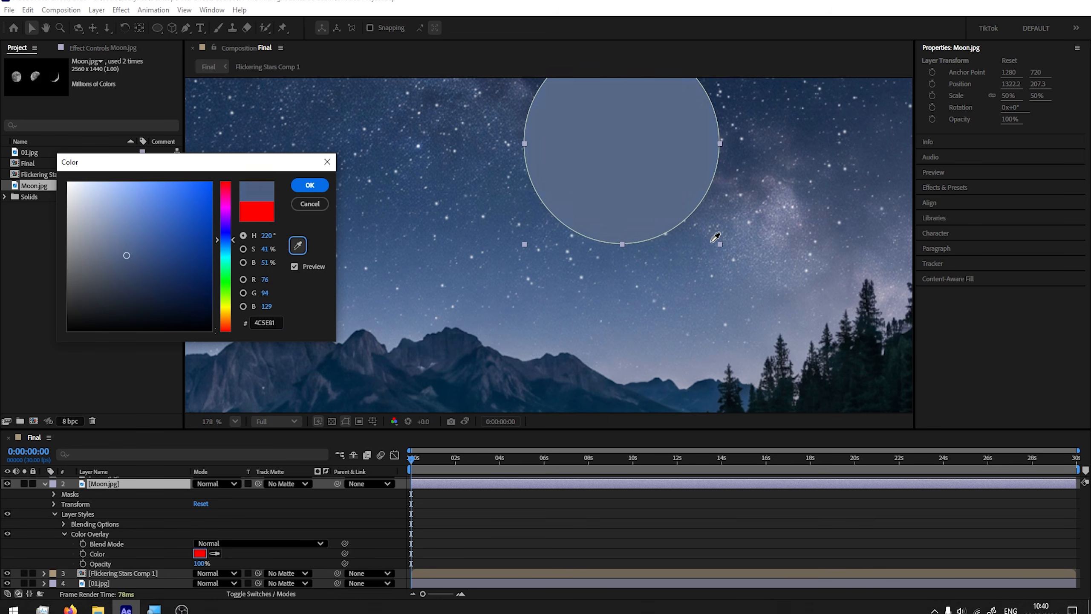
click(708, 91)
click(297, 246)
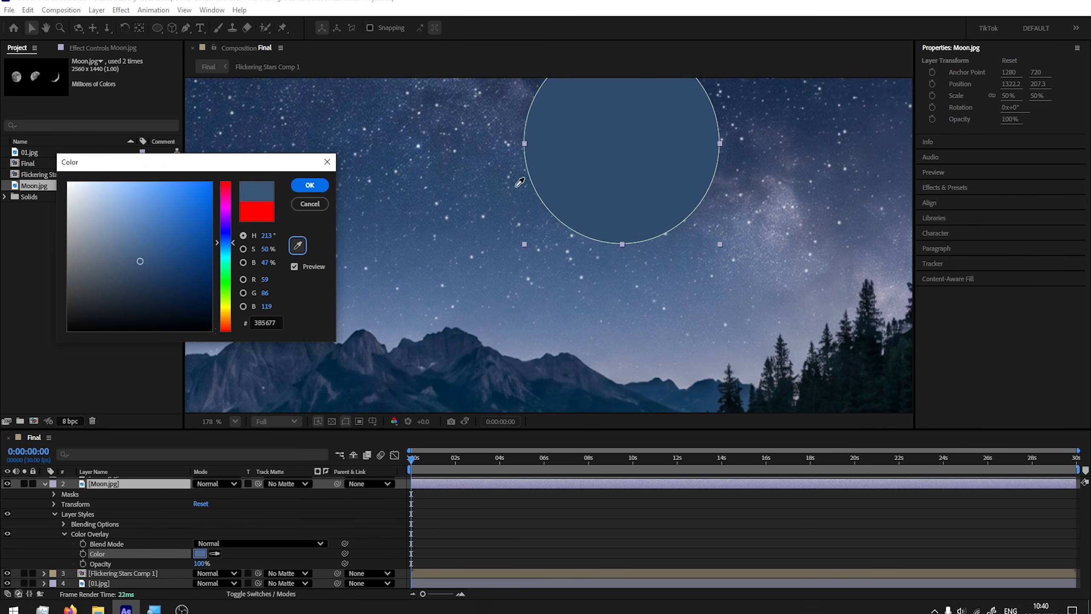
click(510, 206)
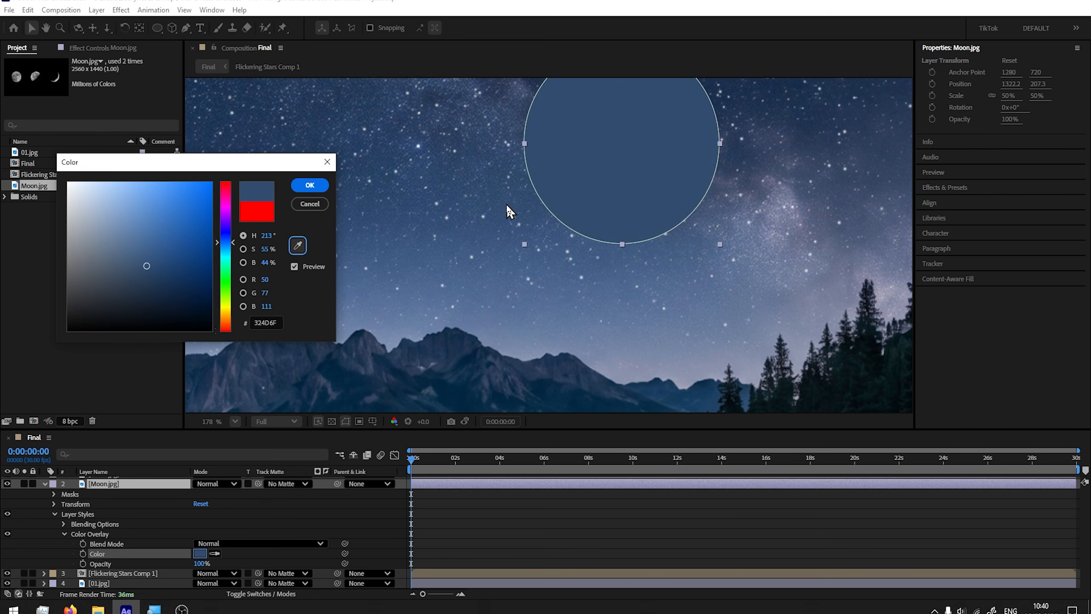
click(310, 186)
Collapse the lower Moon.jpg layer's settings and make the upper Moon.jpg layer visible
drag(676, 233, 647, 331)
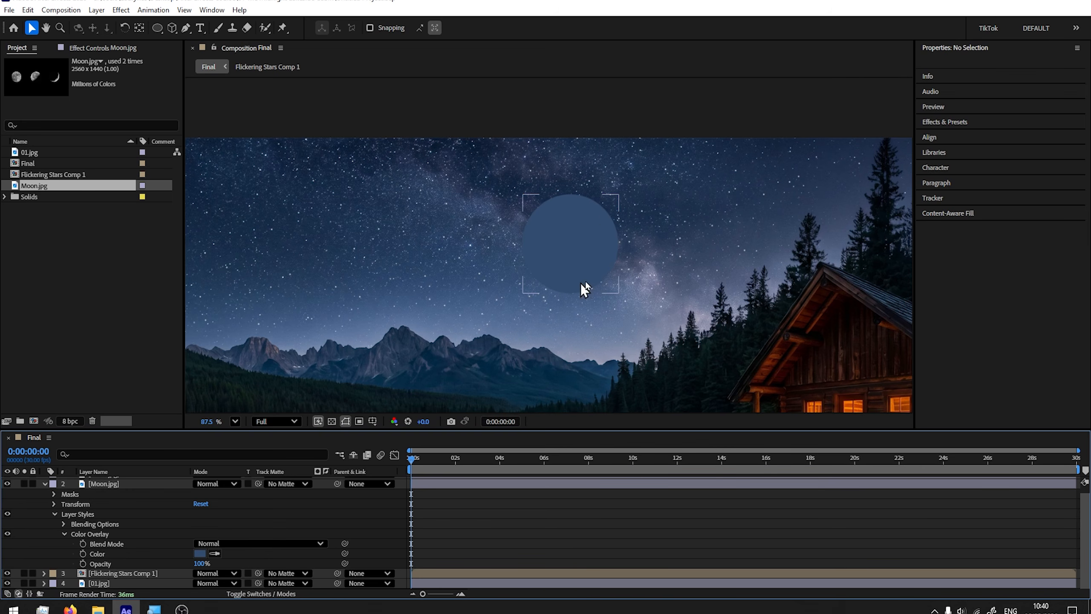
scroll(585, 236, up, 3)
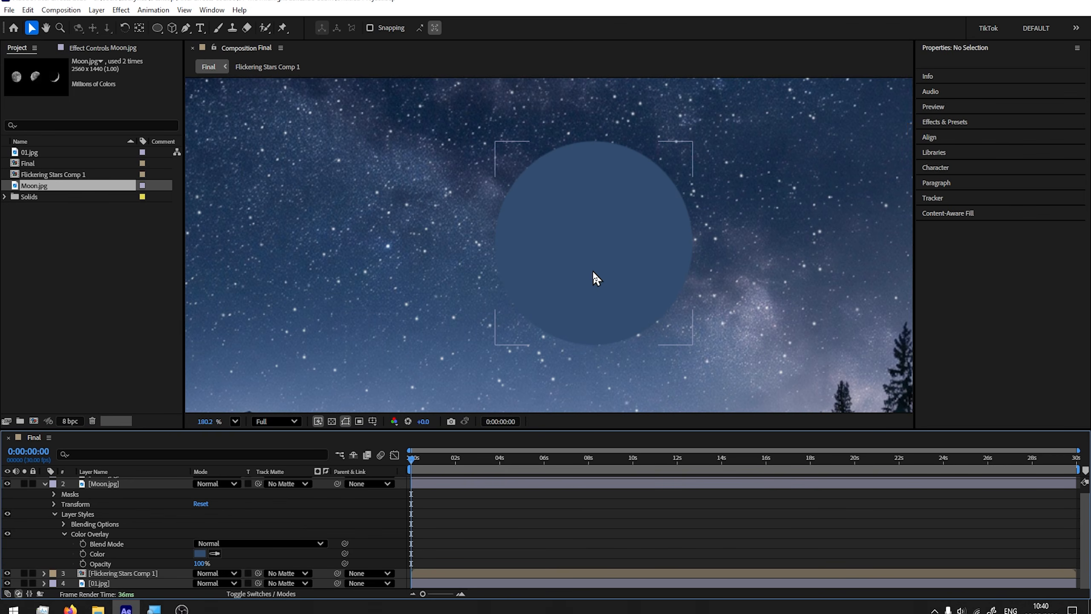
click(45, 484)
click(104, 481)
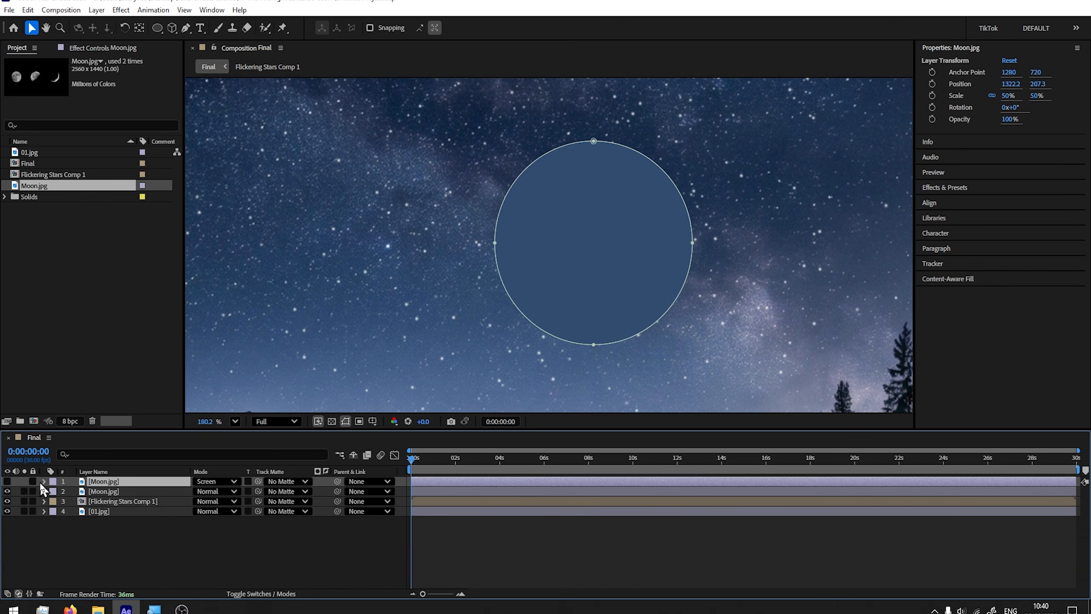
click(7, 481)
key(F2)
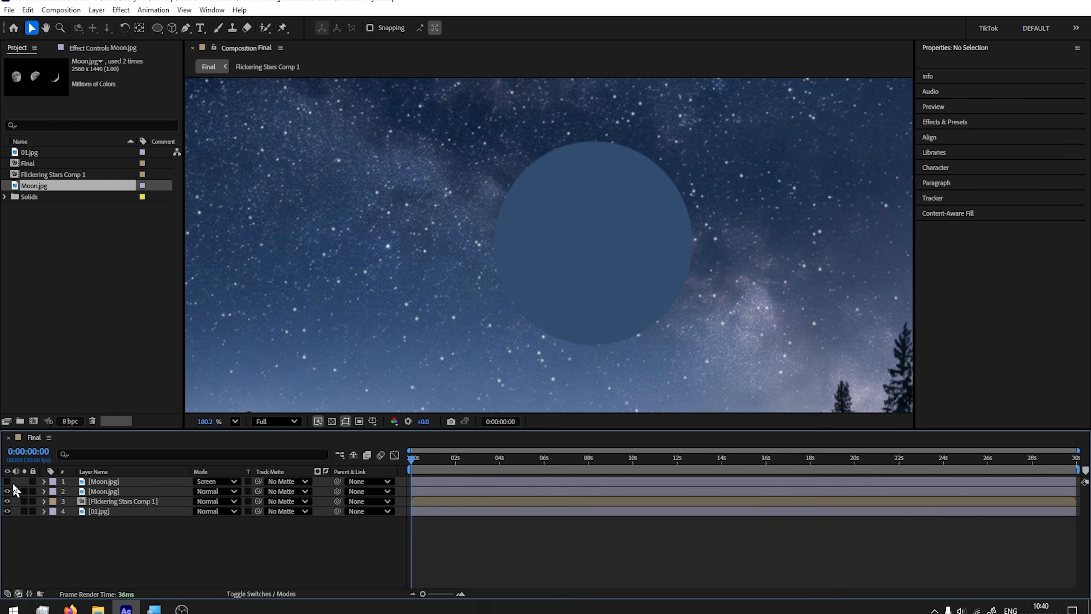
click(6, 481)
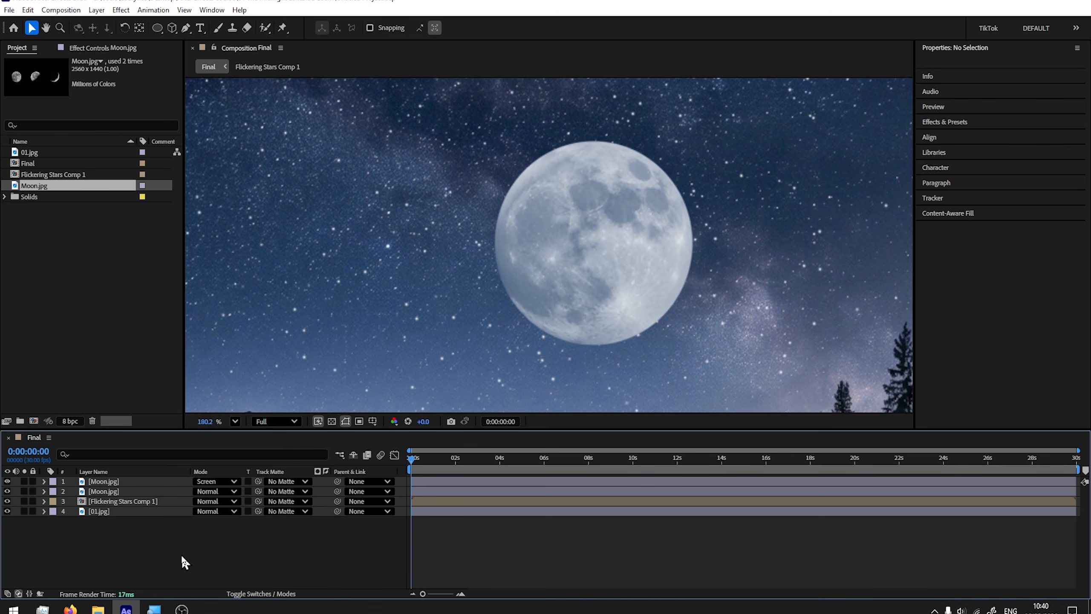
Compare the moon with and without the lower color-filled Moon.jpg layer, and check its overall look in the scene
scroll(727, 205, down, 3)
scroll(581, 300, up, 2)
click(580, 300)
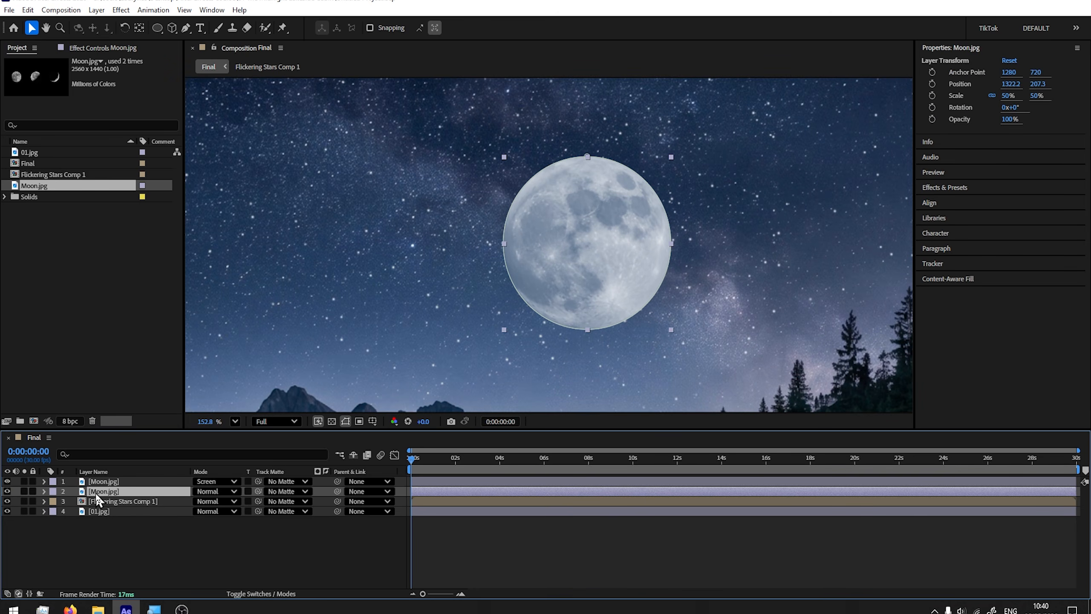
click(7, 491)
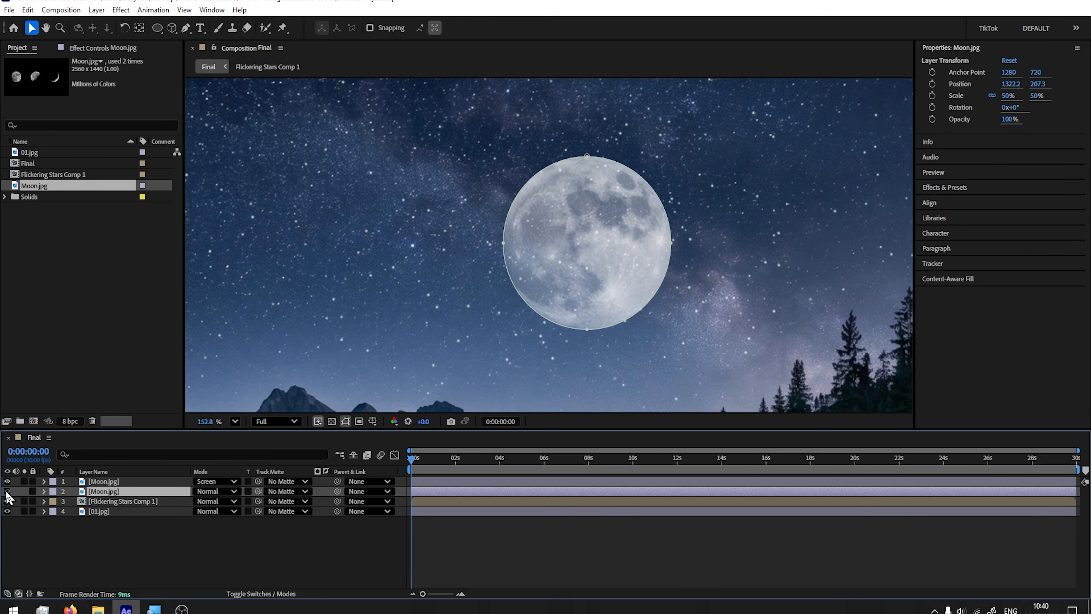
click(7, 491)
click(6, 491)
click(7, 491)
click(165, 555)
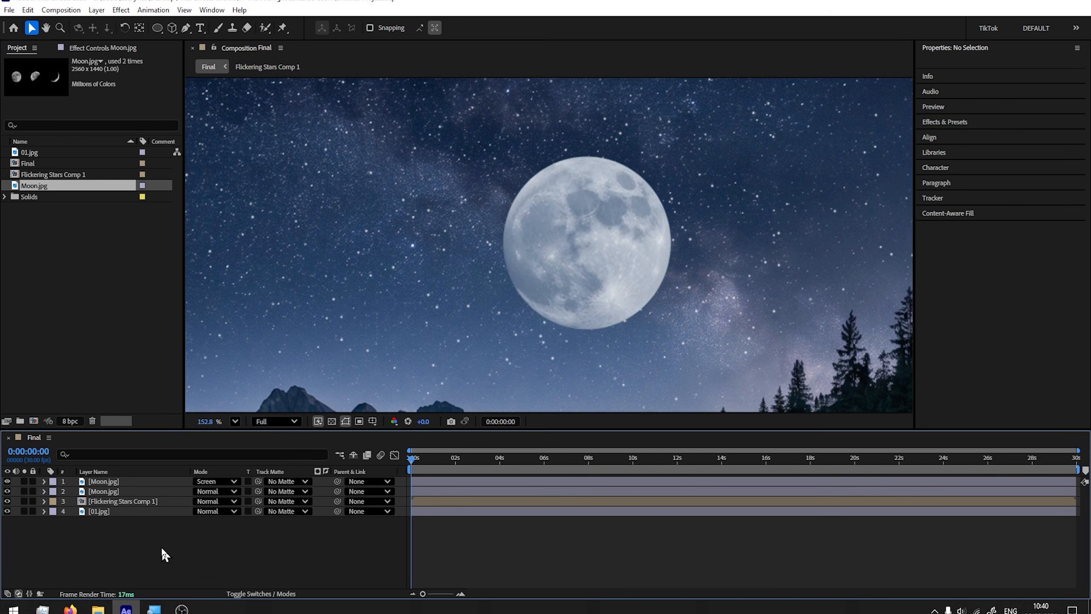
scroll(708, 286, down, 5)
scroll(616, 211, down, 3)
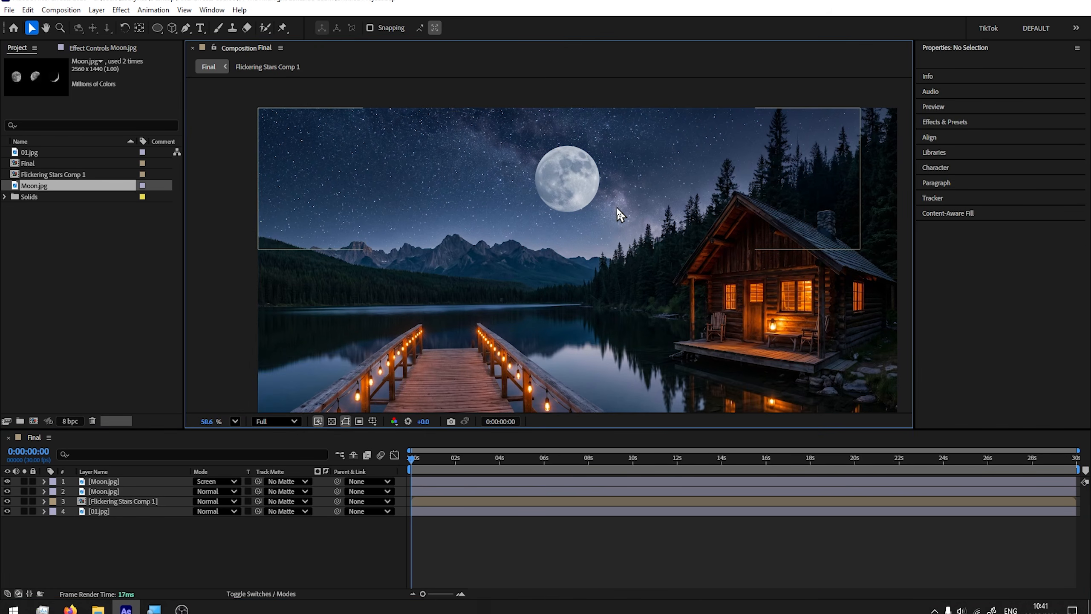
scroll(540, 222, up, 3)
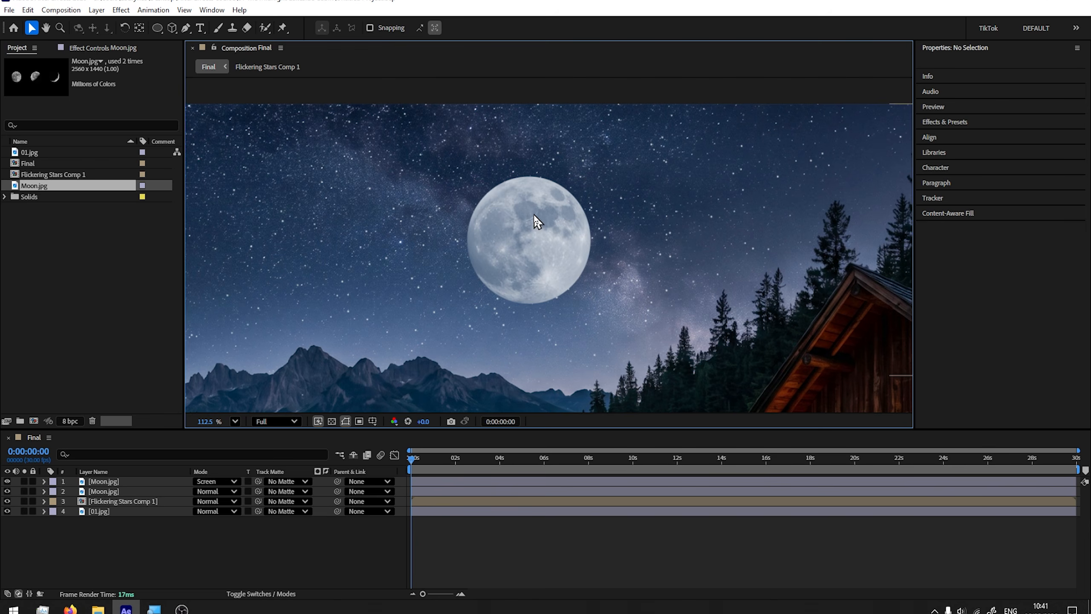
Hide the upper Moon.jpg layer and expand the lower Moon.jpg layer's Color Overlay settings
click(6, 481)
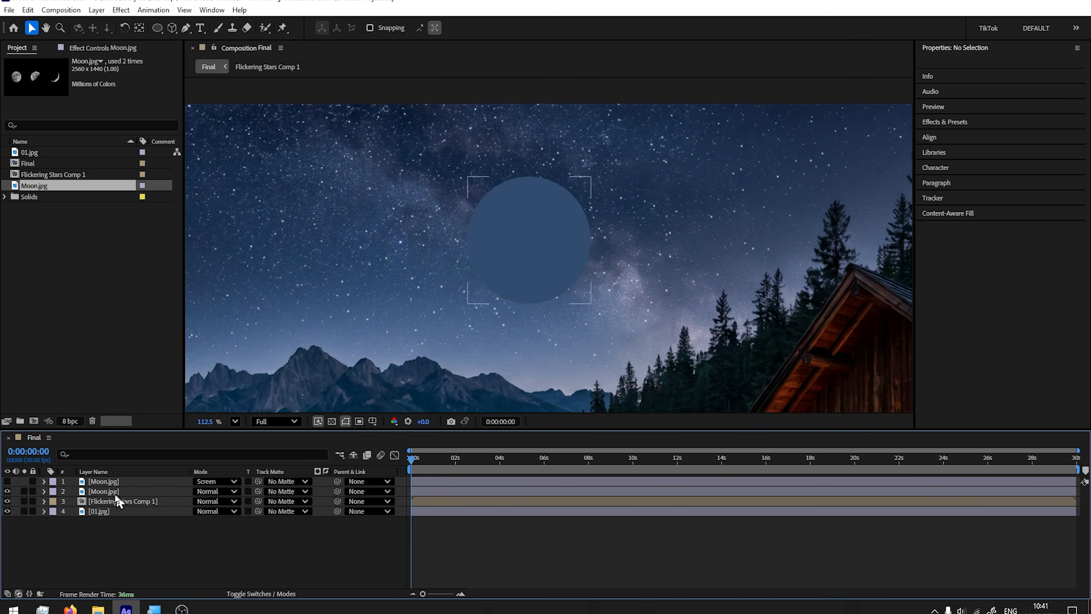
click(120, 493)
scroll(558, 181, up, 3)
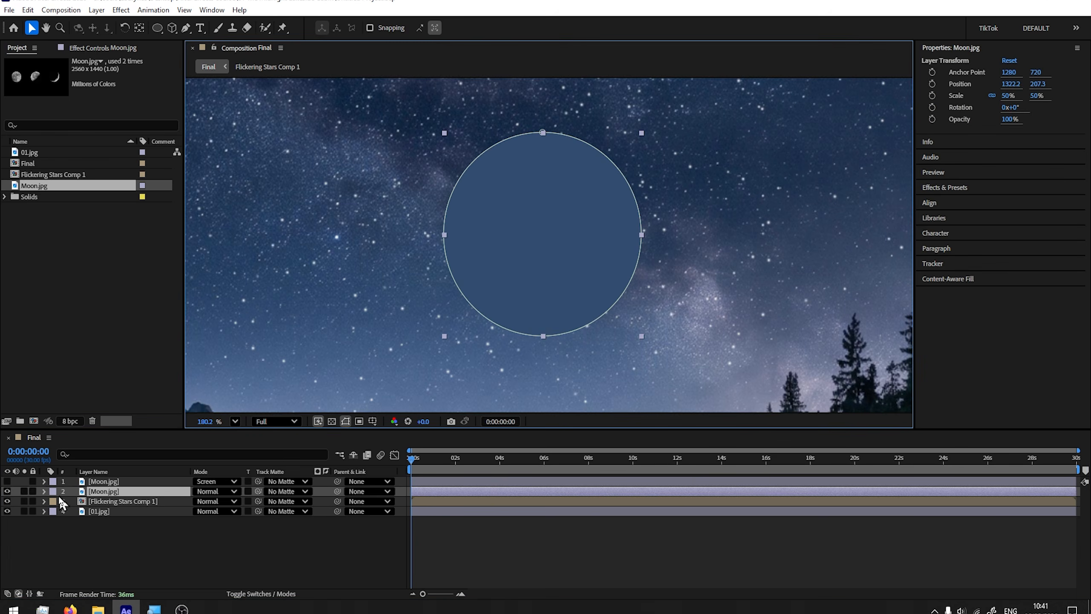
click(44, 492)
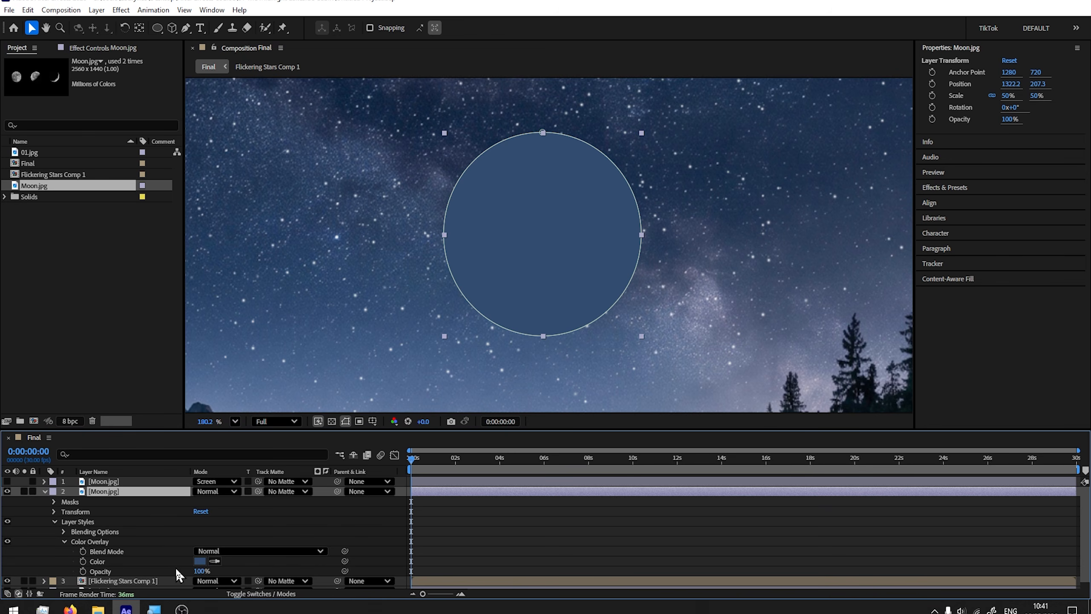
drag(578, 298, 672, 184)
scroll(506, 243, down, 4)
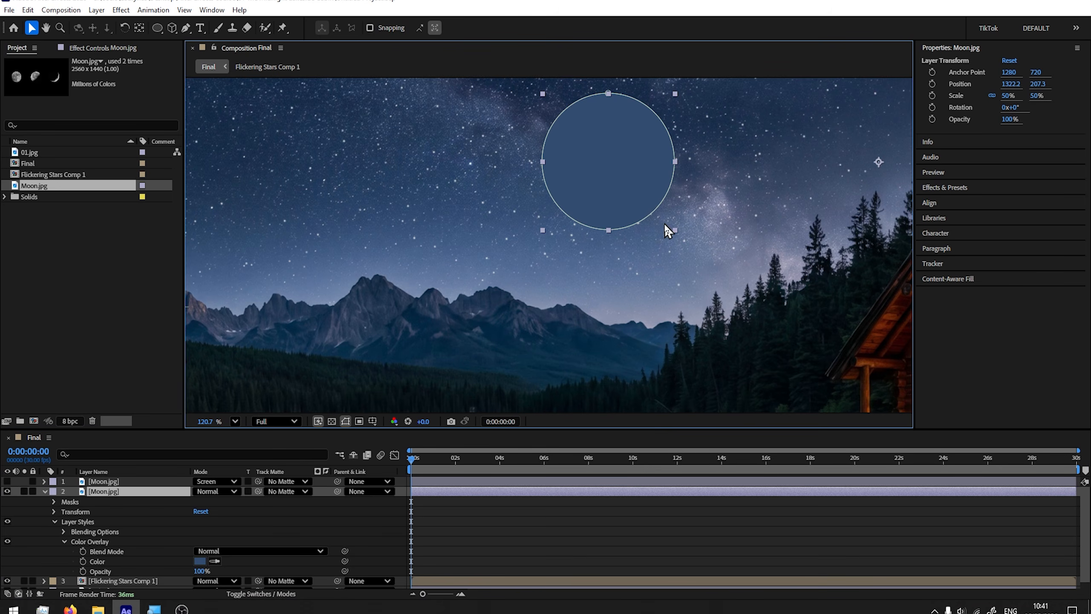
drag(623, 214, 603, 250)
Try the lower Moon.jpg layer's Color Overlay at 25% opacity, and restore it to 100%
drag(200, 575, 155, 579)
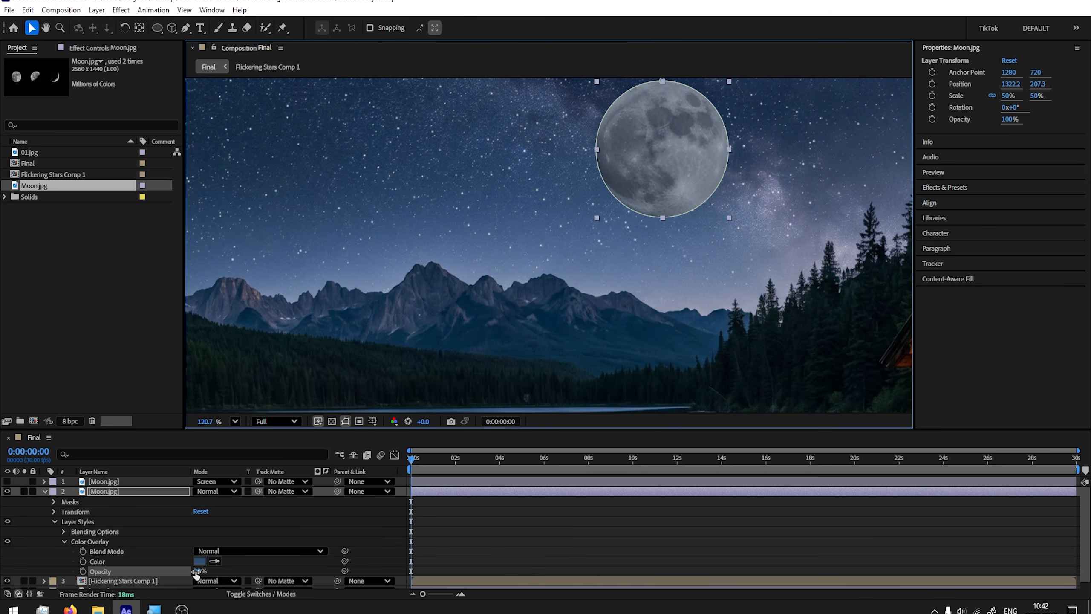
drag(195, 571, 187, 579)
click(276, 552)
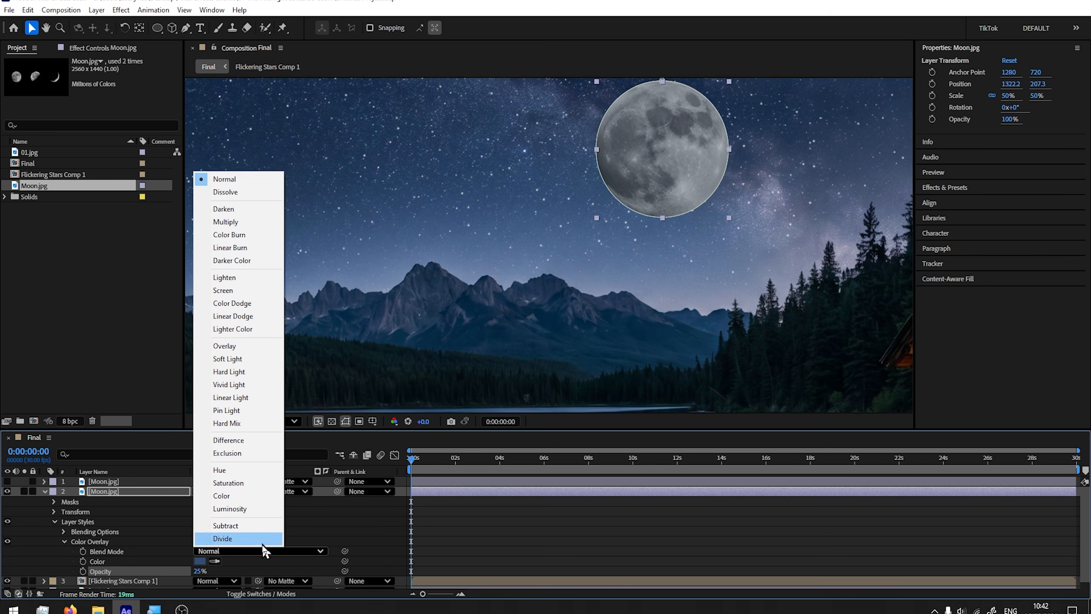
click(201, 571)
click(59, 561)
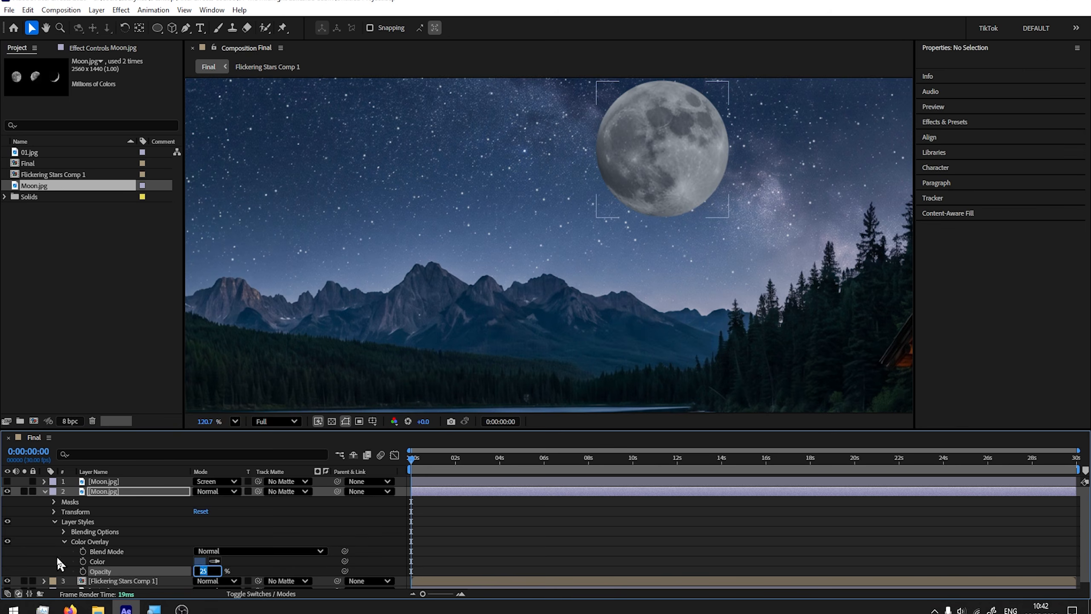
drag(200, 570, 244, 567)
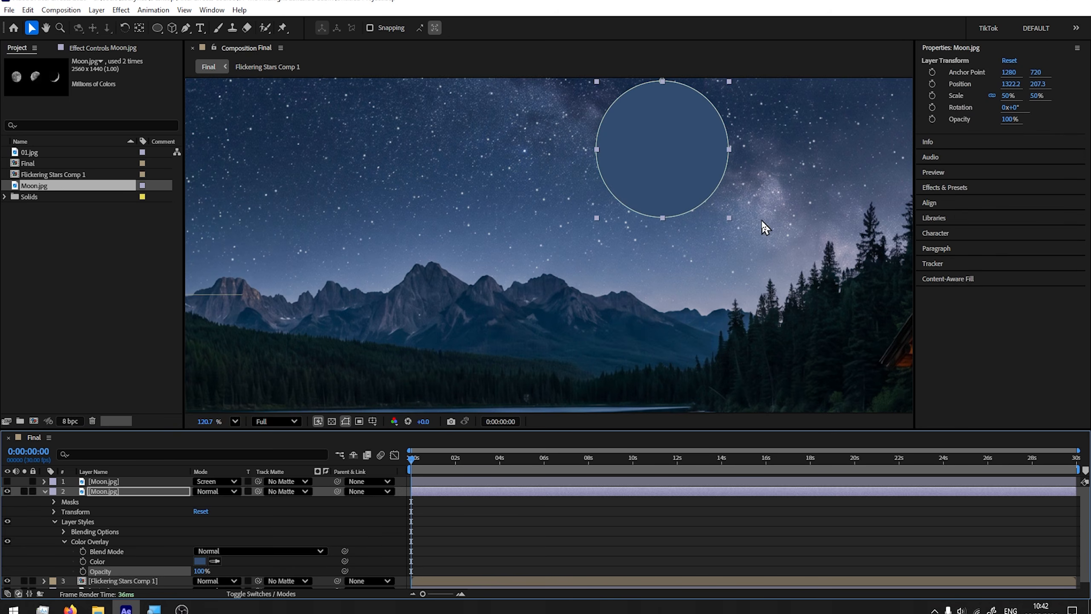
drag(654, 202, 617, 277)
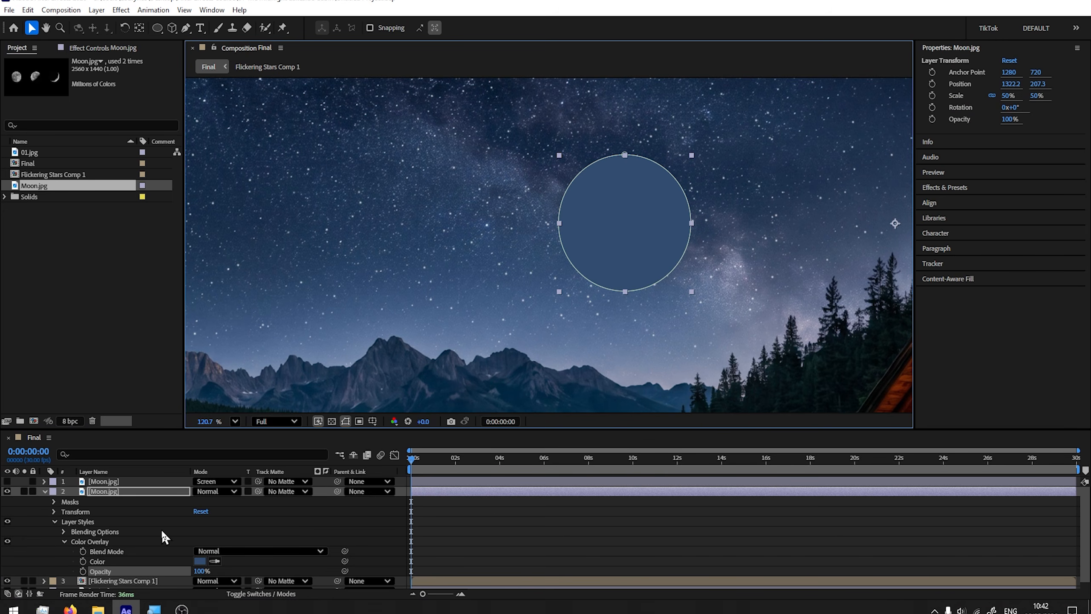
Collapse the lower Moon.jpg layer, show the upper Moon.jpg layer again and clear the layer selection
click(44, 491)
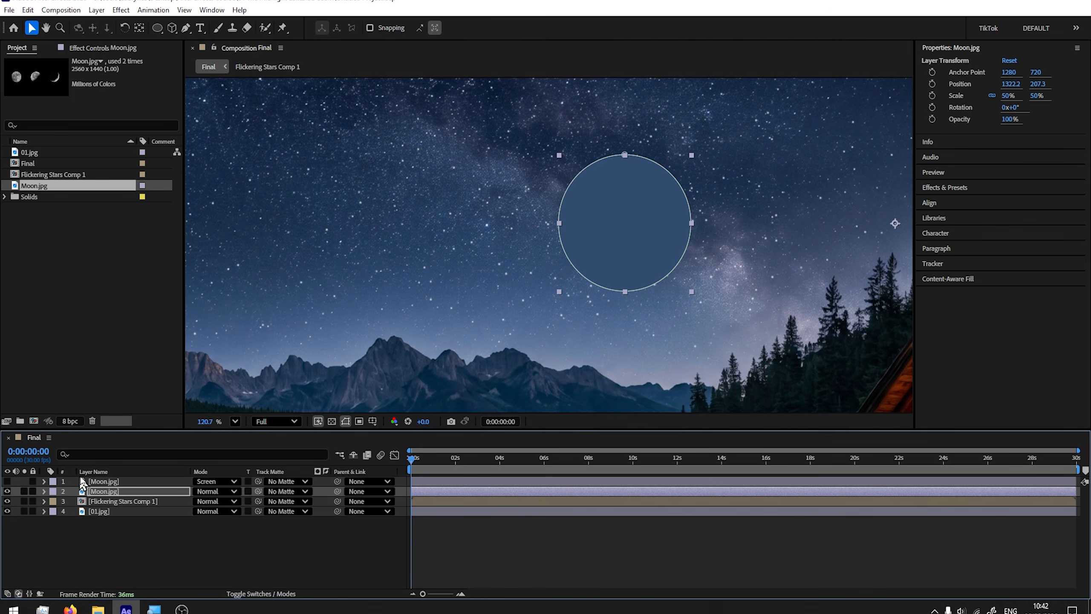
click(103, 481)
click(7, 481)
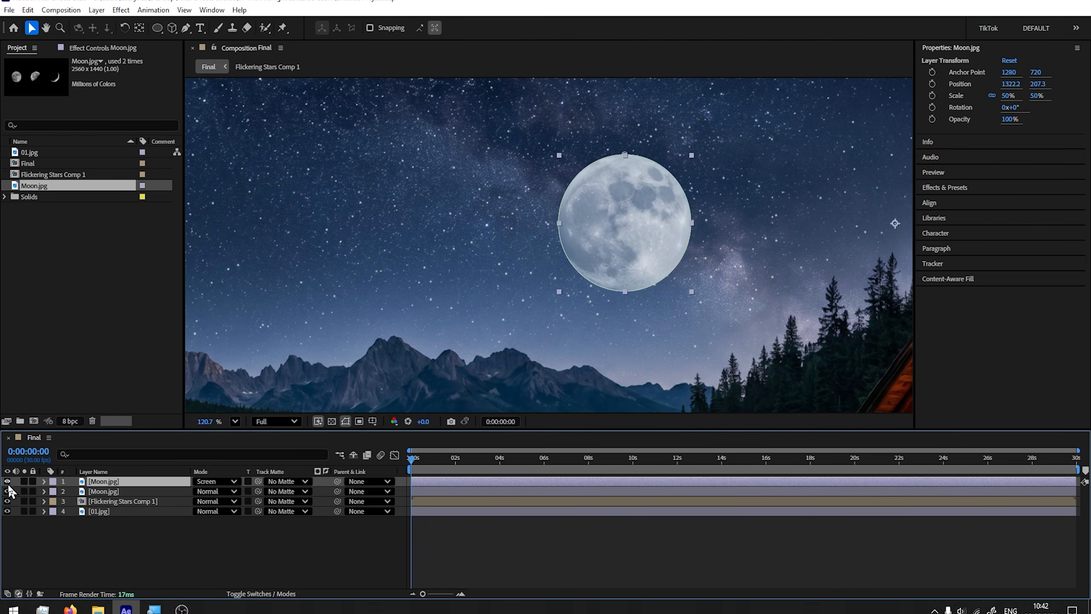
click(138, 544)
Activate the Ellipse tool with no layer selected and set its shape fill color to white (FFFFFF)
drag(683, 269, 598, 283)
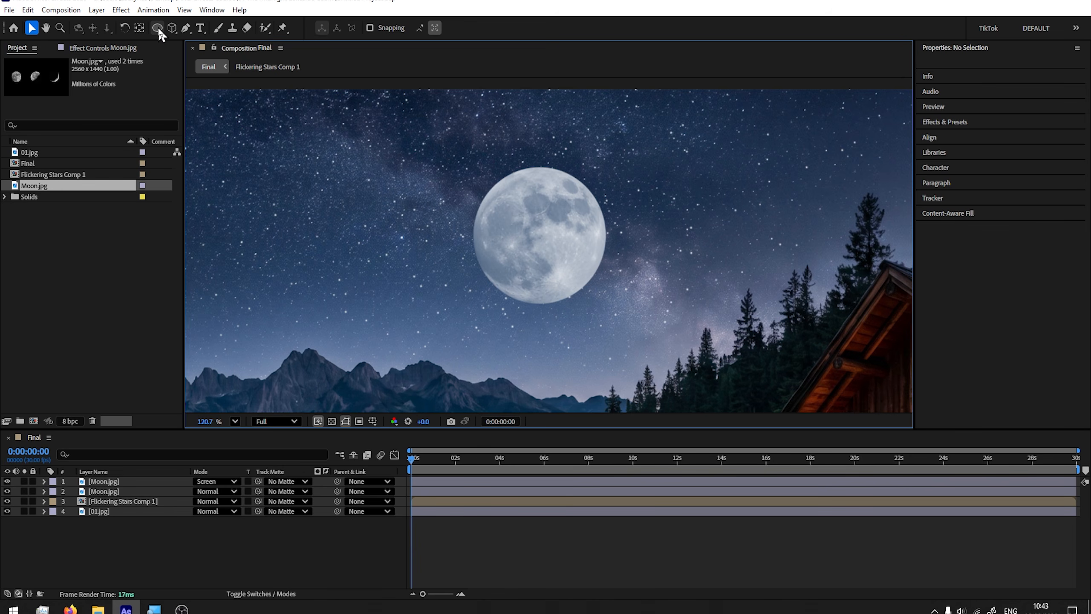
click(157, 30)
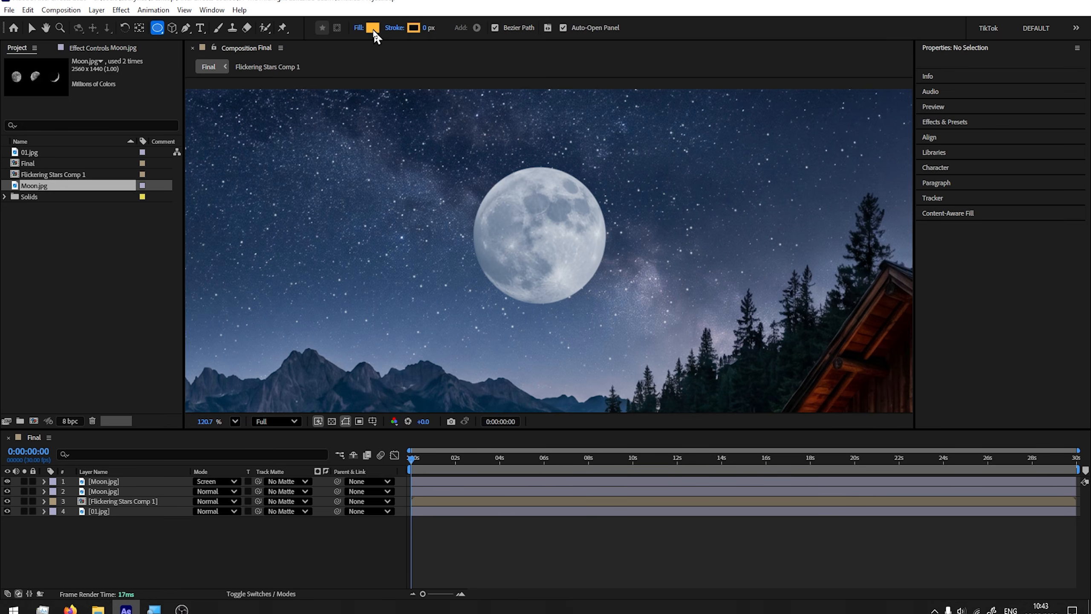
click(372, 29)
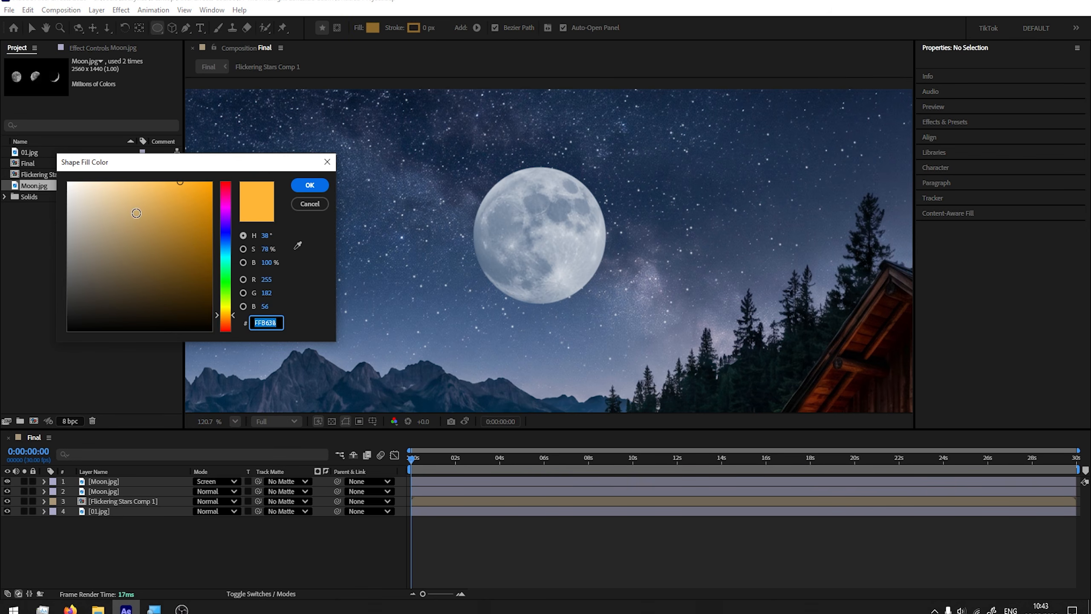
drag(136, 214, 88, 176)
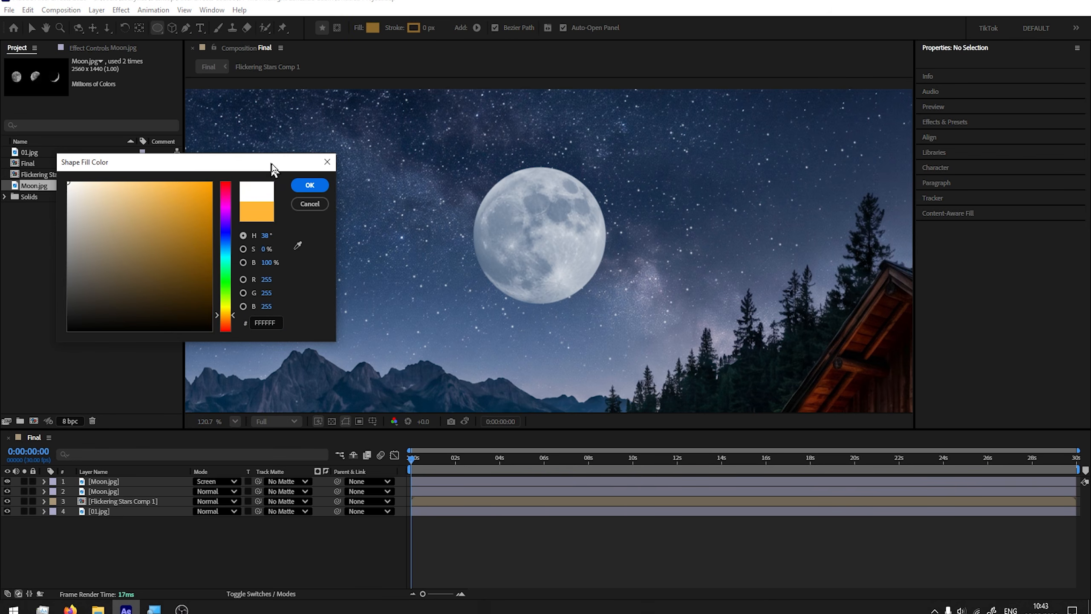
click(311, 189)
drag(433, 158, 323, 154)
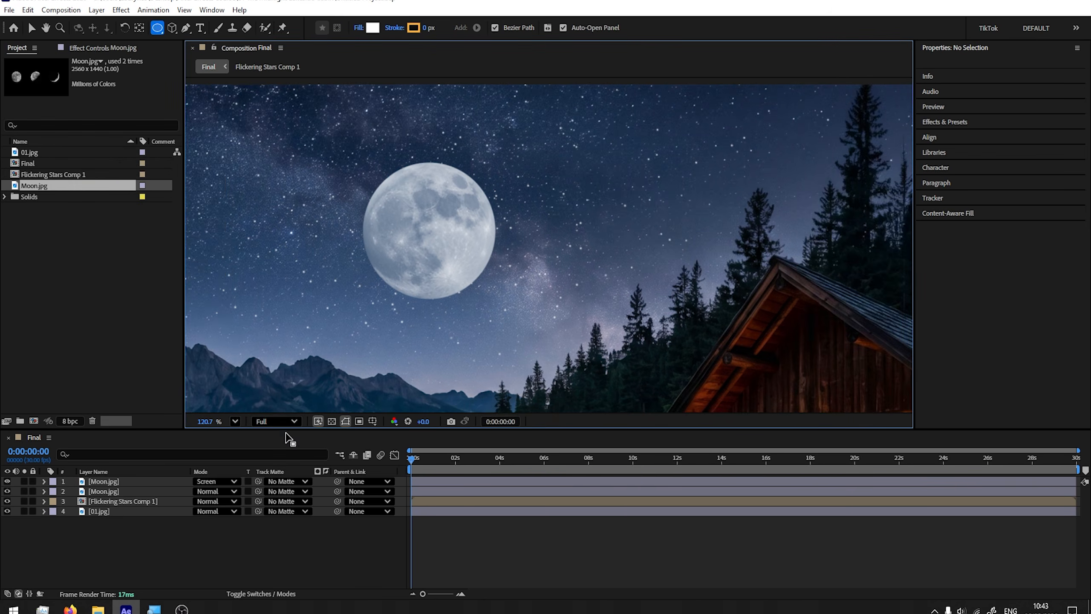
Clear the layer selection and draw a white circle slightly larger than the moon, covering it, as a new shape layer
click(109, 481)
click(113, 492)
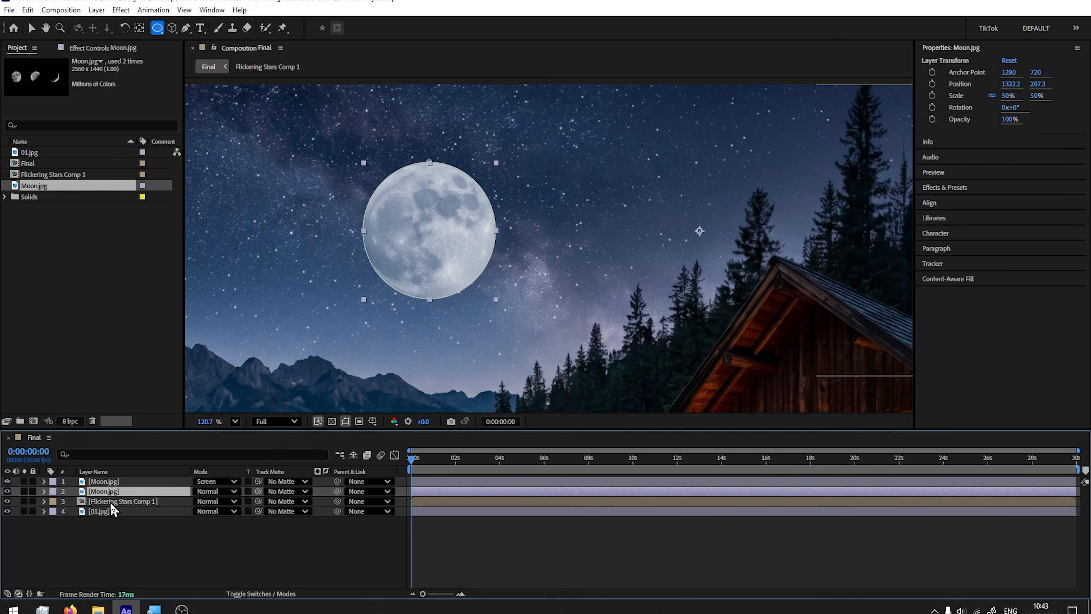
click(111, 502)
click(104, 512)
click(110, 481)
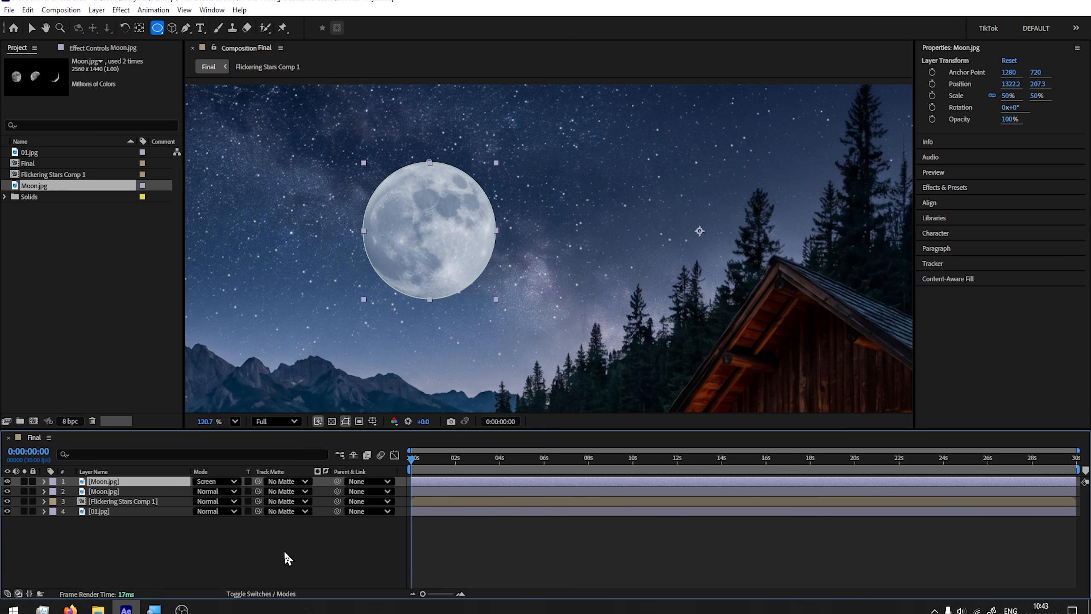
click(170, 558)
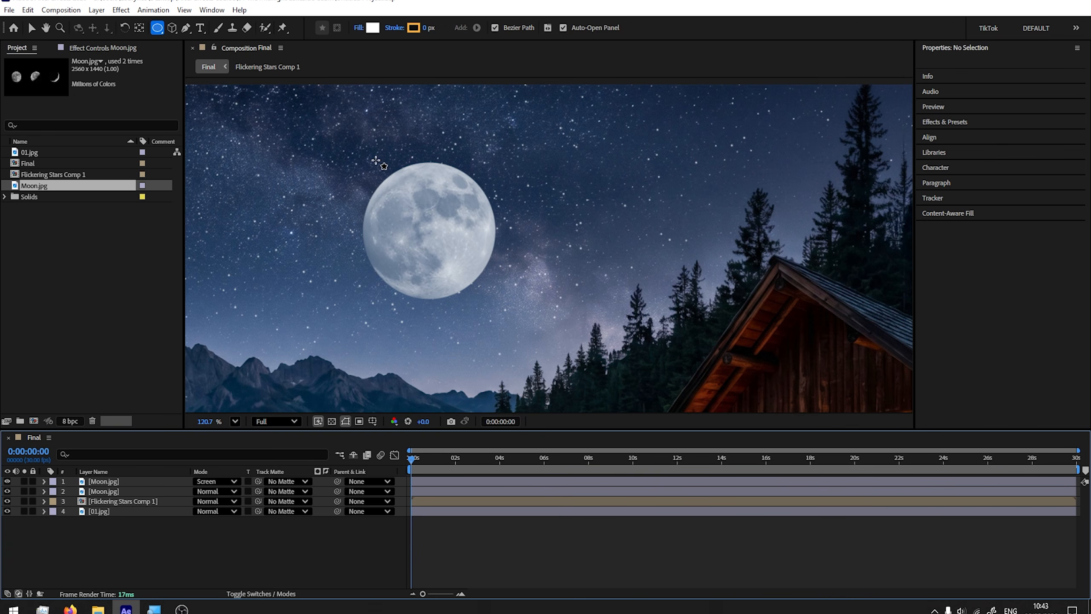
drag(360, 154, 508, 294)
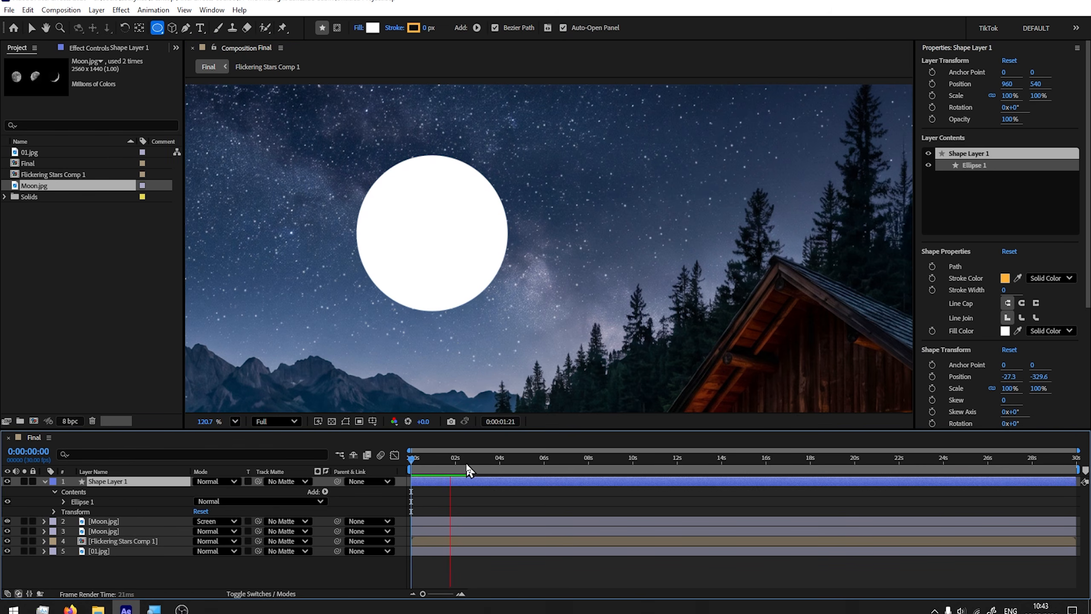
Apply Fast Box Blur to the white circle's shape layer with a Blur Radius of 27 and move it to 955, 537.5 over the moon
click(126, 488)
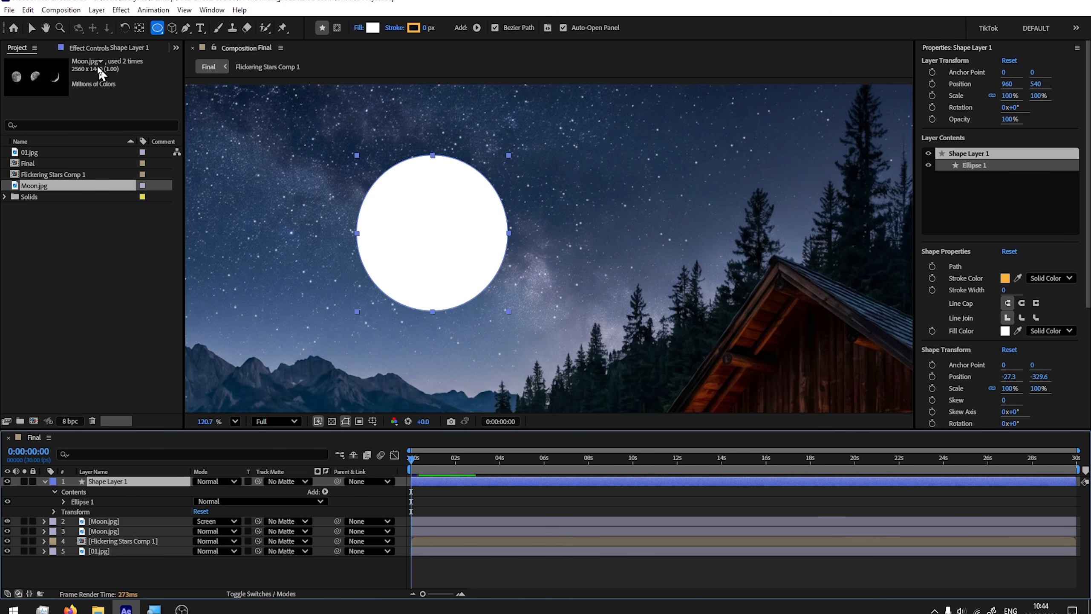
click(121, 10)
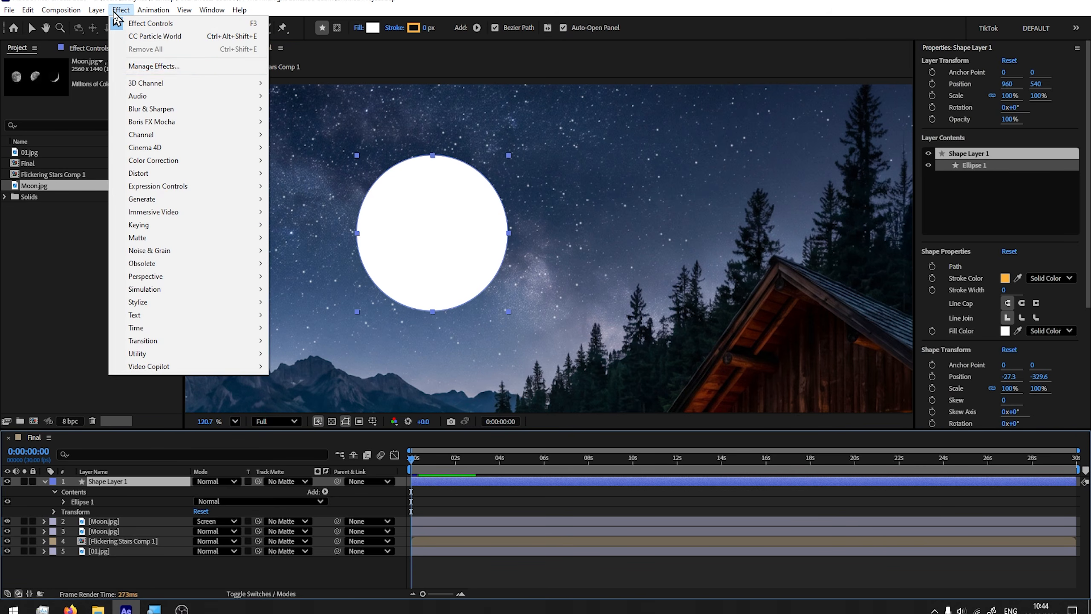
mouse_move(170, 110)
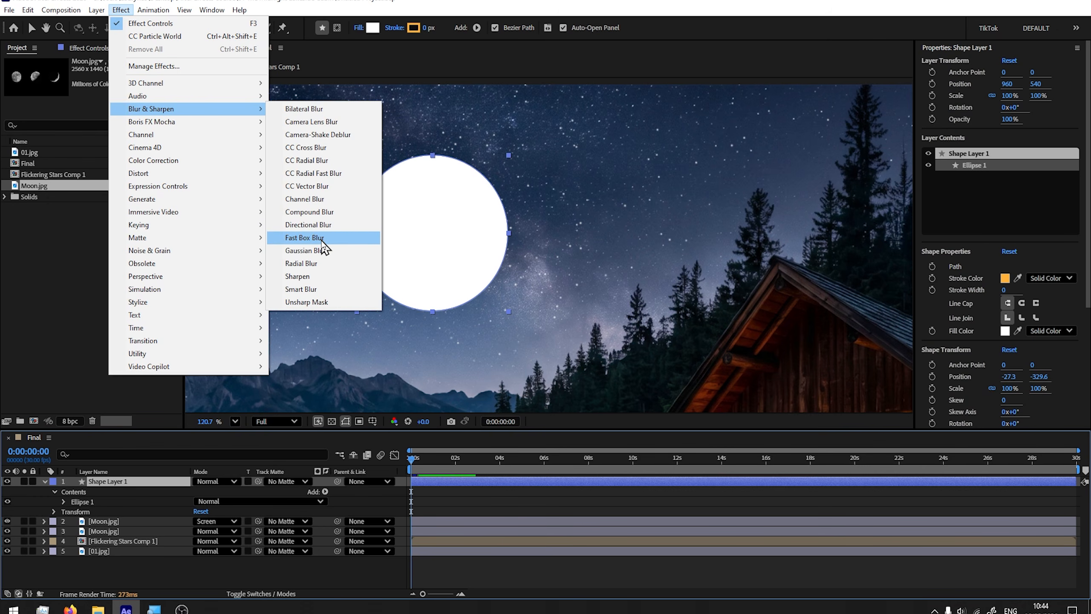
click(304, 237)
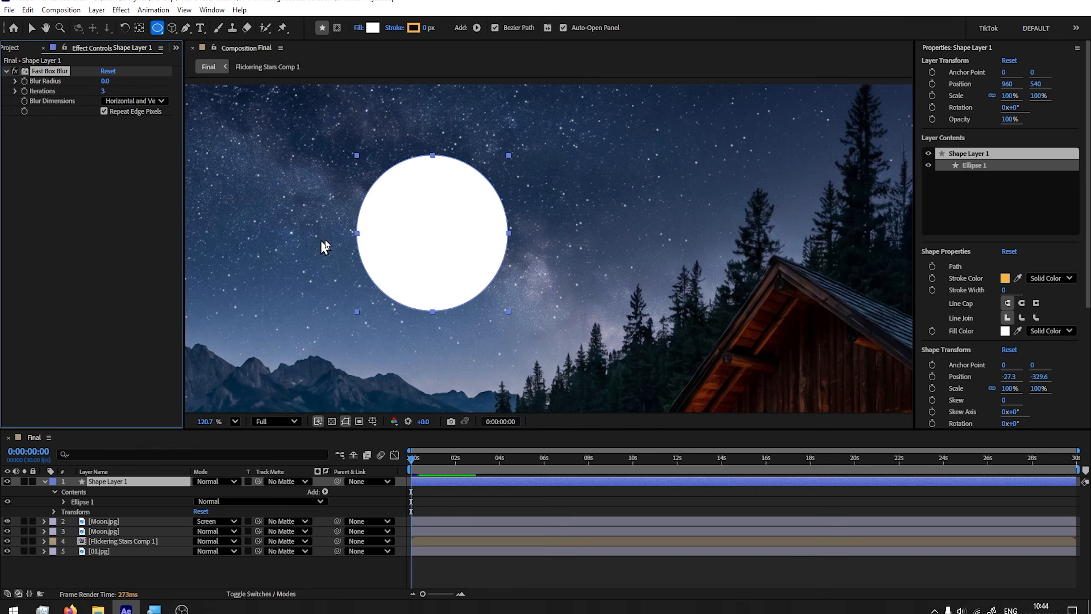
key(v)
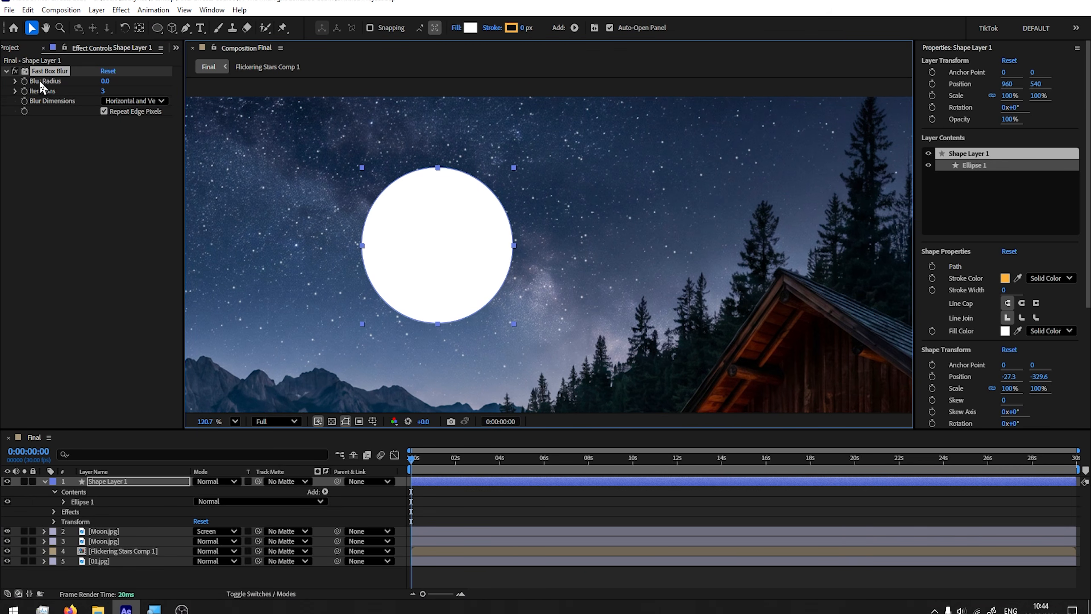
drag(105, 81, 121, 84)
drag(450, 239, 448, 236)
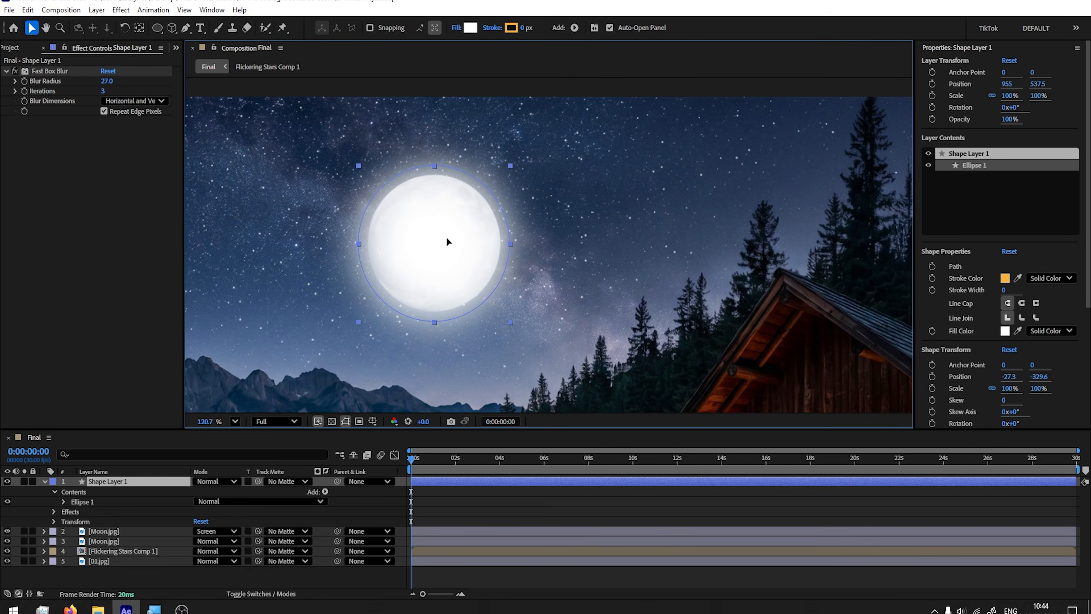
Set the shape layer's opacity to 40% and toggle its visibility off and on to compare the moon's glow
click(55, 491)
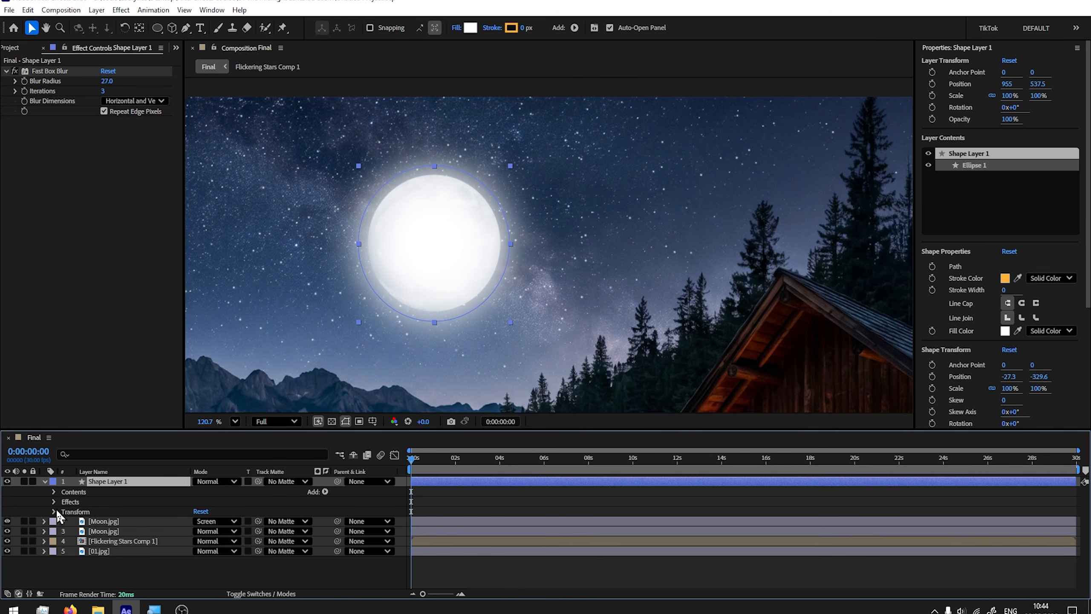
click(53, 512)
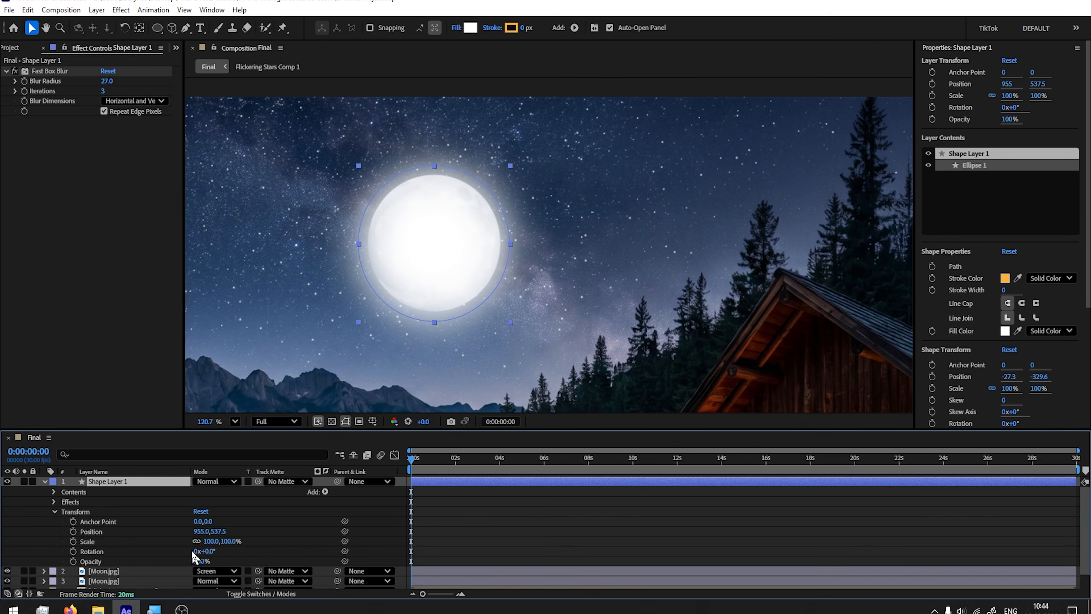
drag(202, 562, 131, 558)
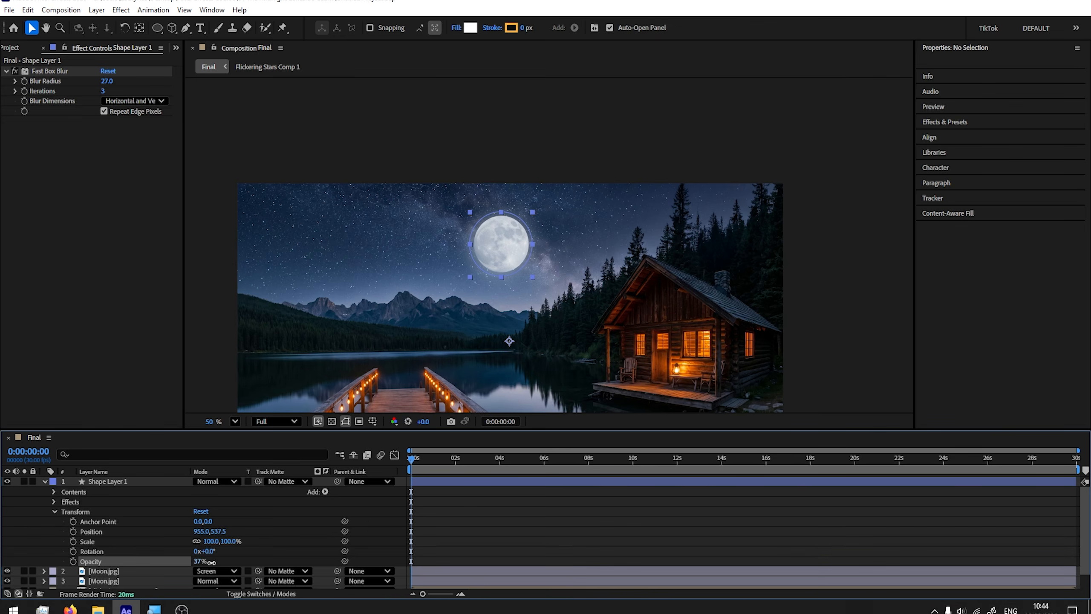
click(462, 309)
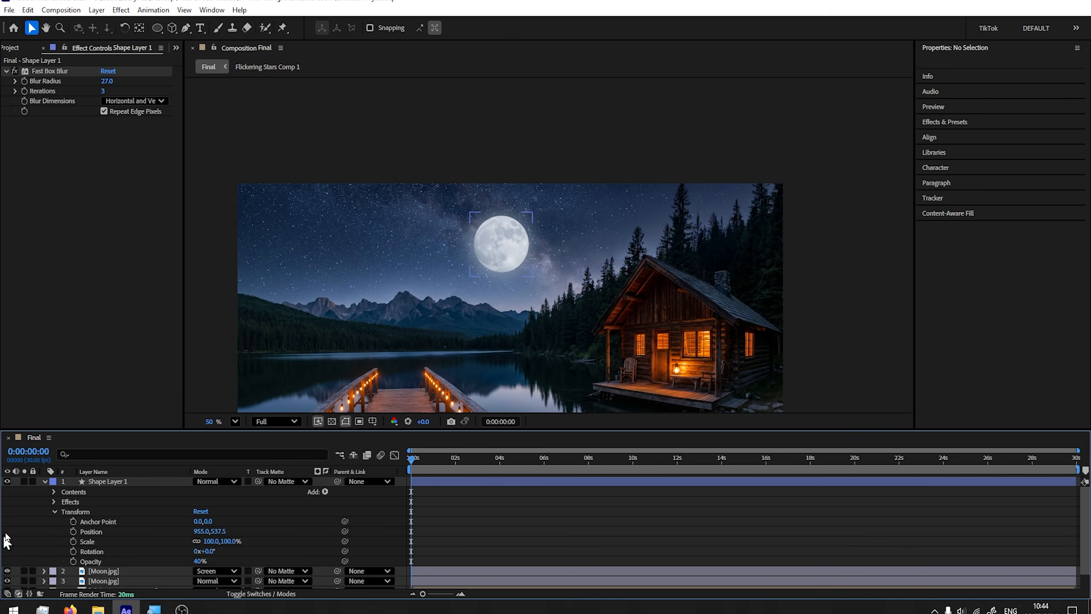
click(8, 482)
click(8, 481)
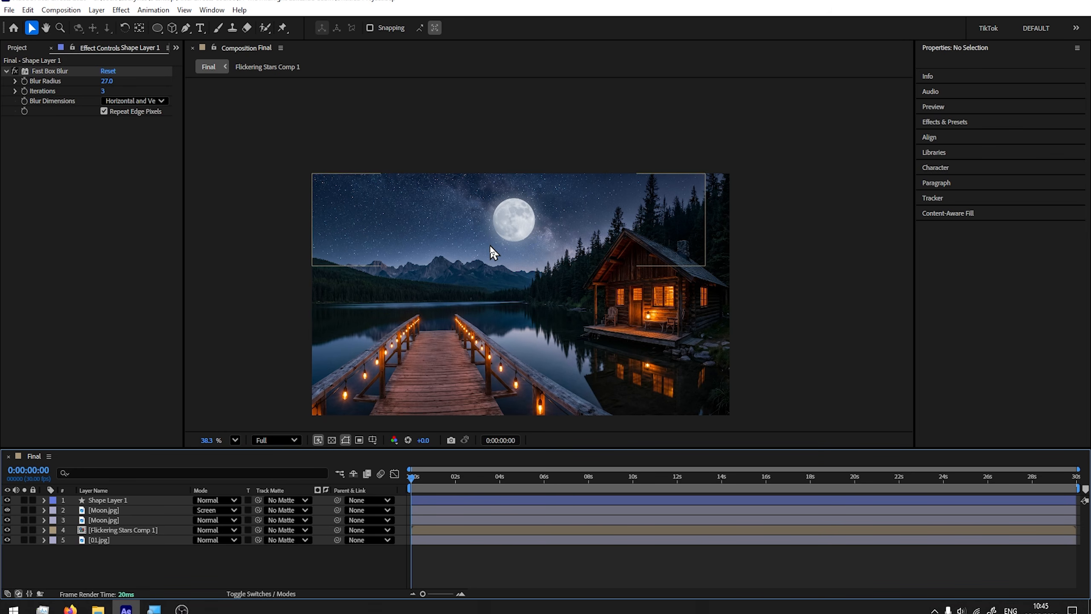
scroll(484, 255, up, 1)
drag(517, 308, 520, 276)
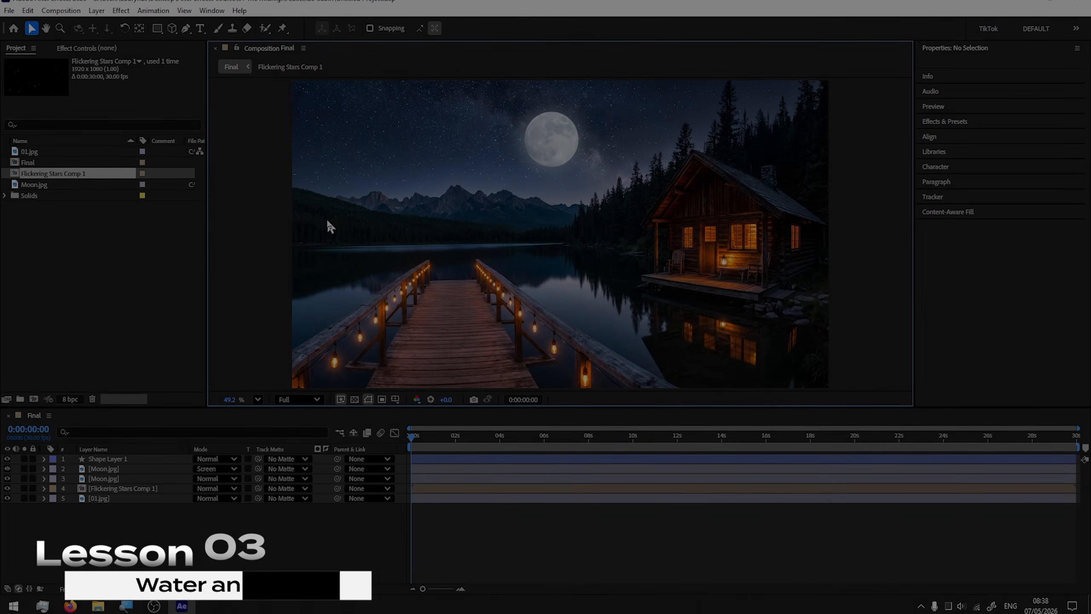
Hide the shape layer, both Moon.jpg layers and the Flickering Stars Comp 1 layer, and clear the layer selection
click(328, 227)
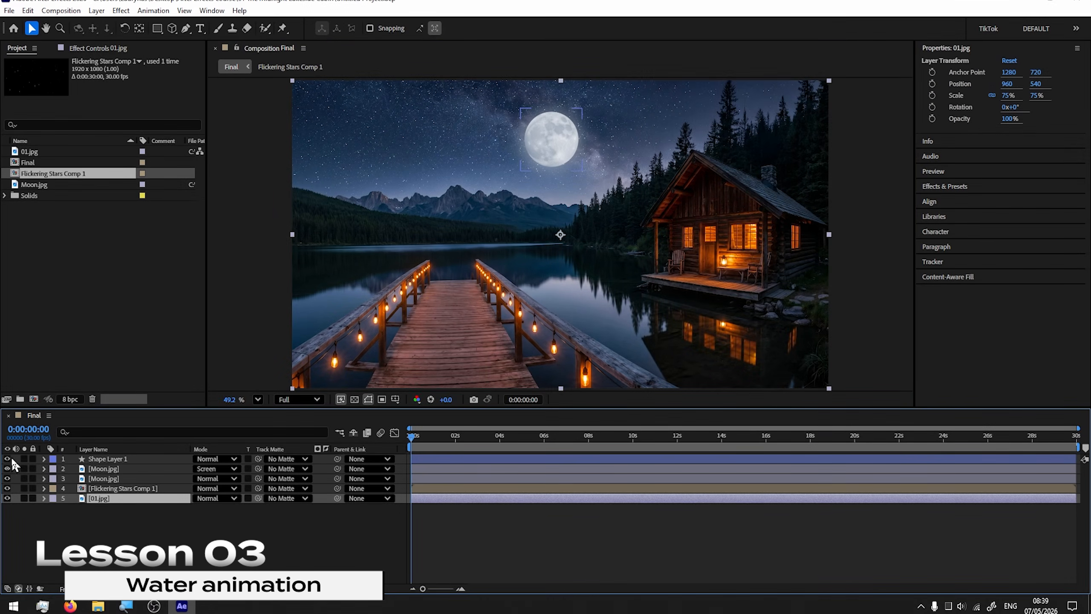
drag(7, 468, 9, 492)
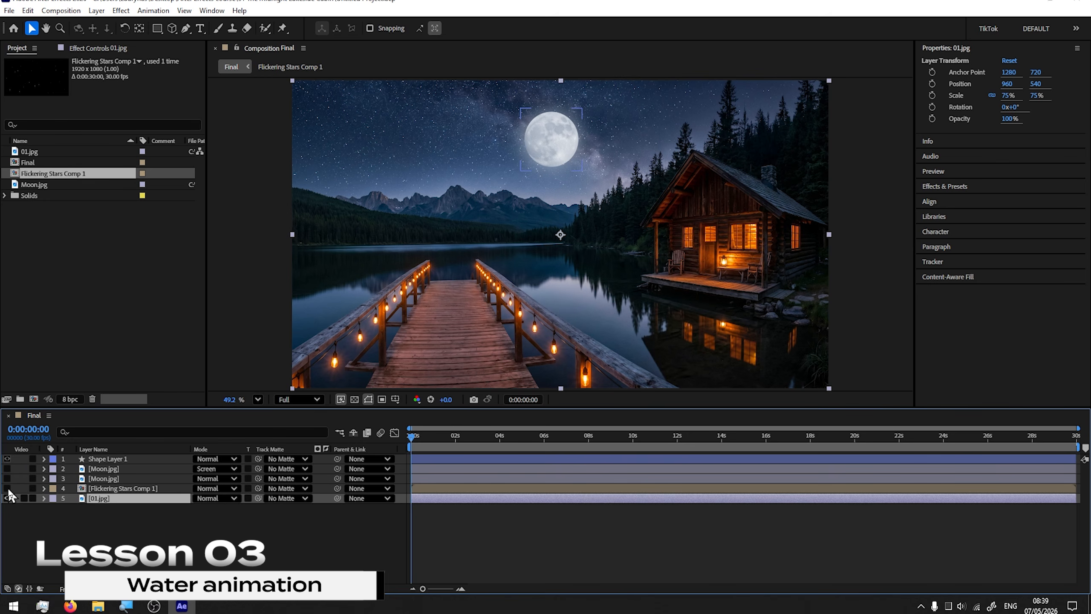
click(6, 459)
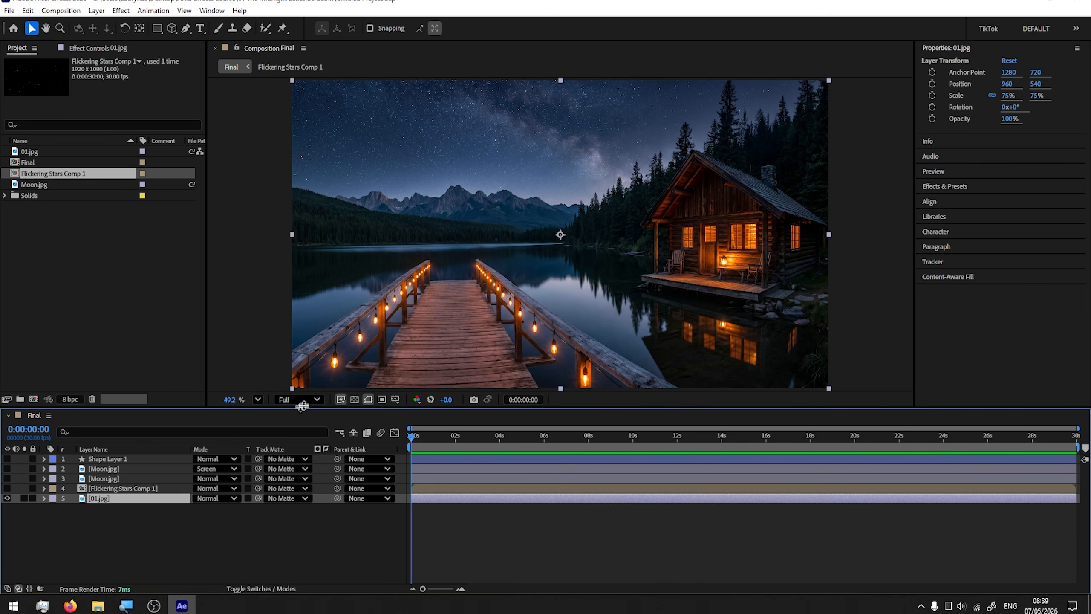
click(131, 533)
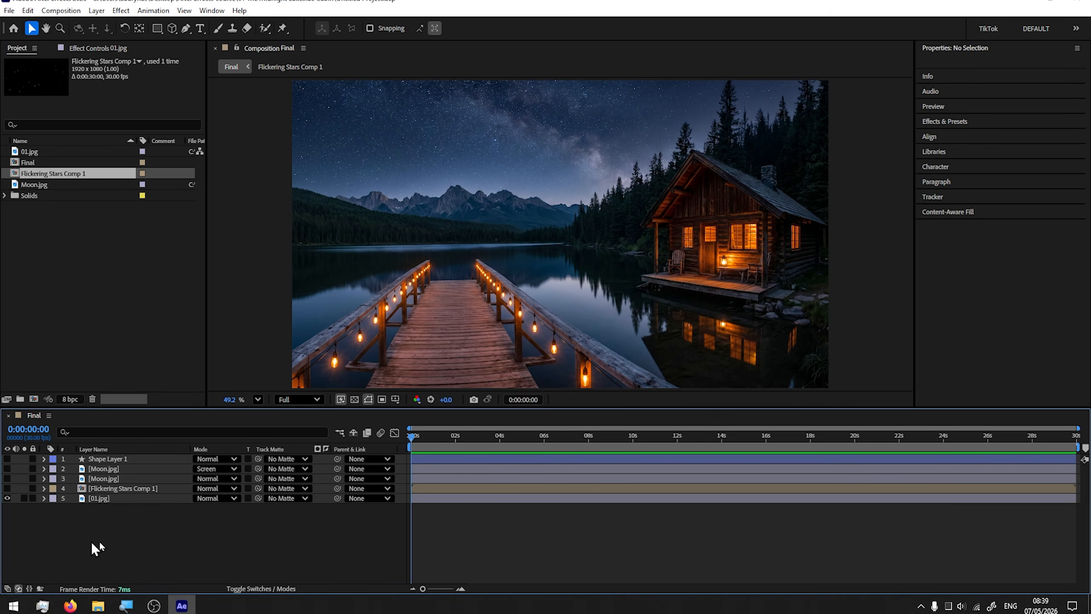
Create a new 1920 × 1080 px black (000000) solid layer in the Final composition
right_click(111, 540)
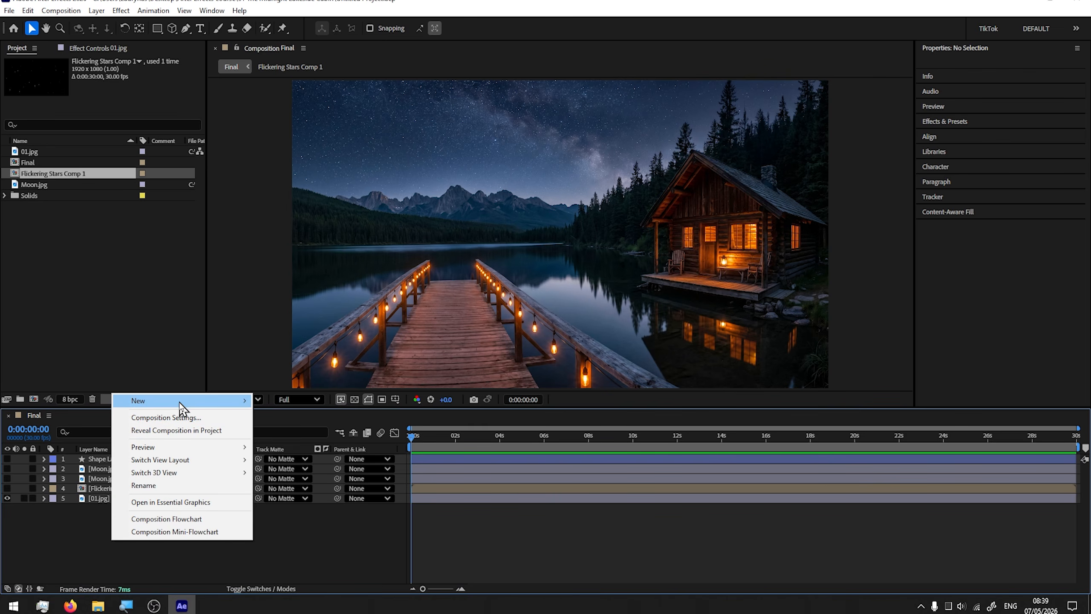
mouse_move(180, 403)
click(295, 219)
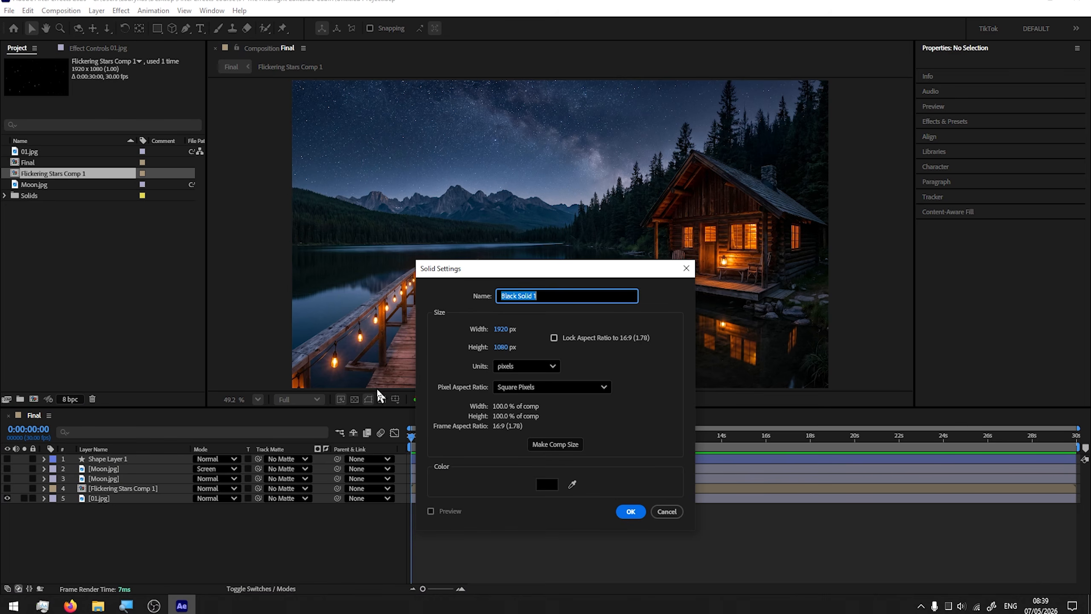
click(543, 489)
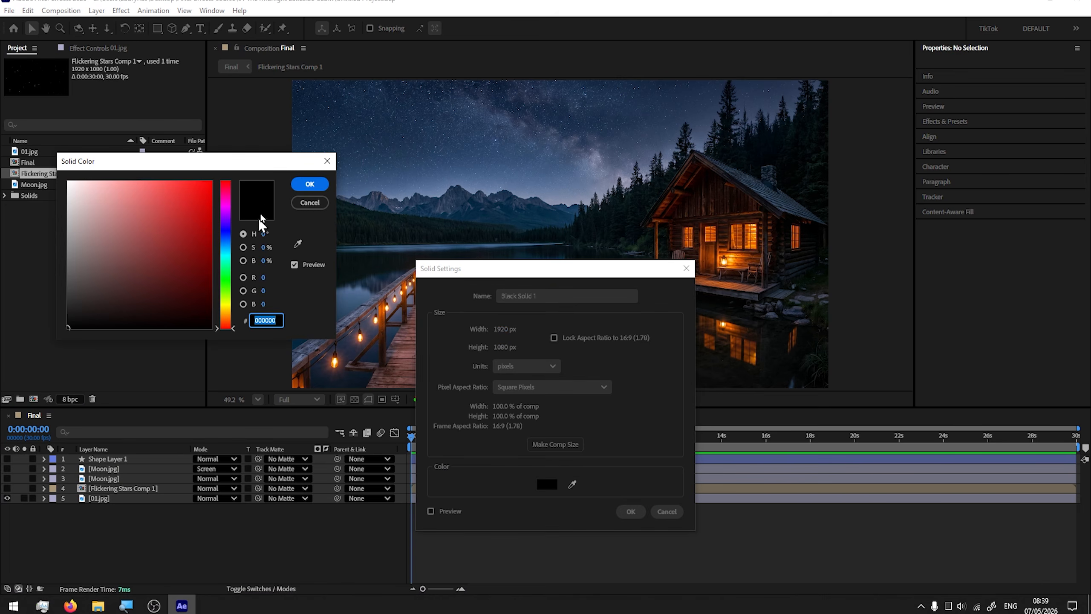
click(310, 184)
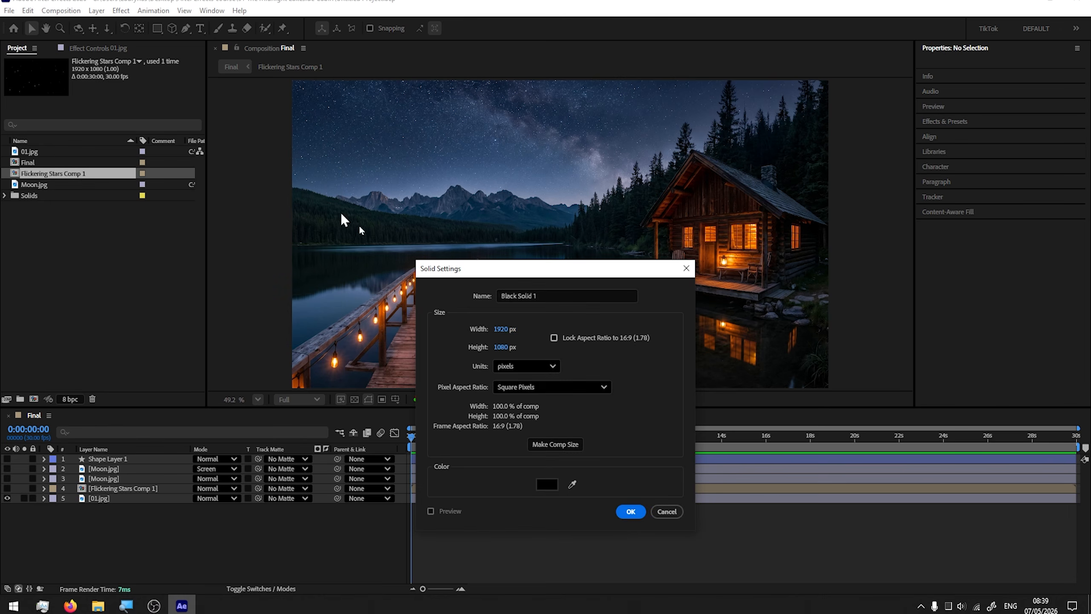
click(631, 512)
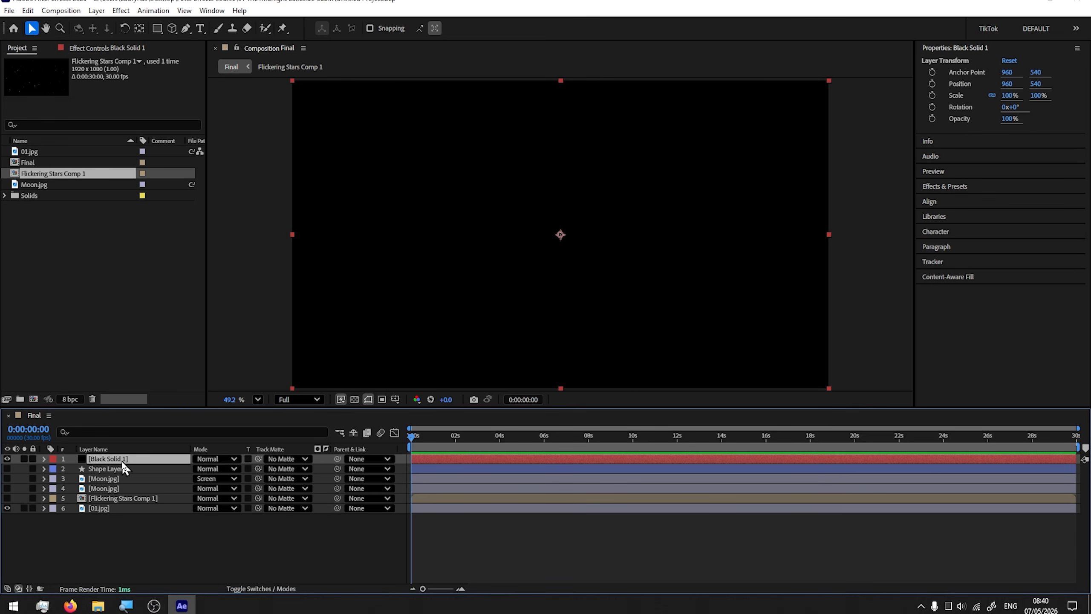
Rename the new black solid layer as "Water noise"
right_click(122, 460)
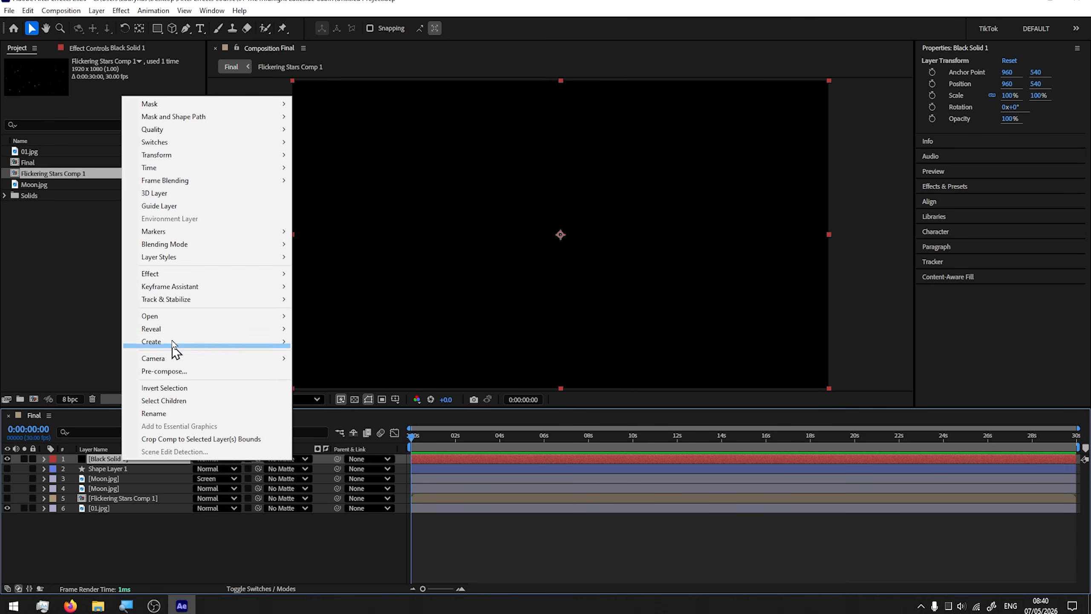
click(176, 413)
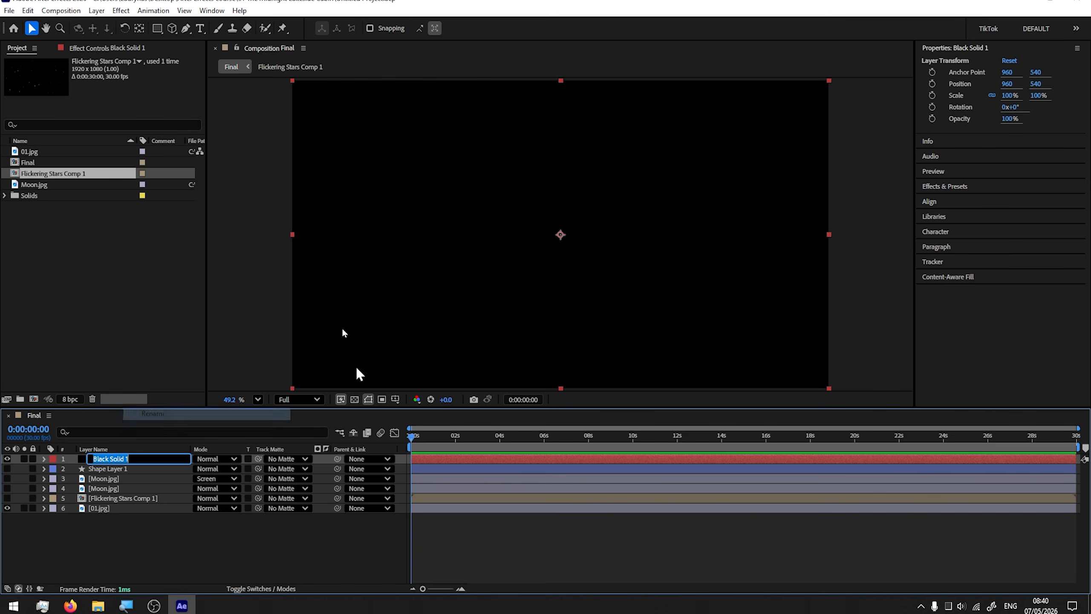
text(Water)
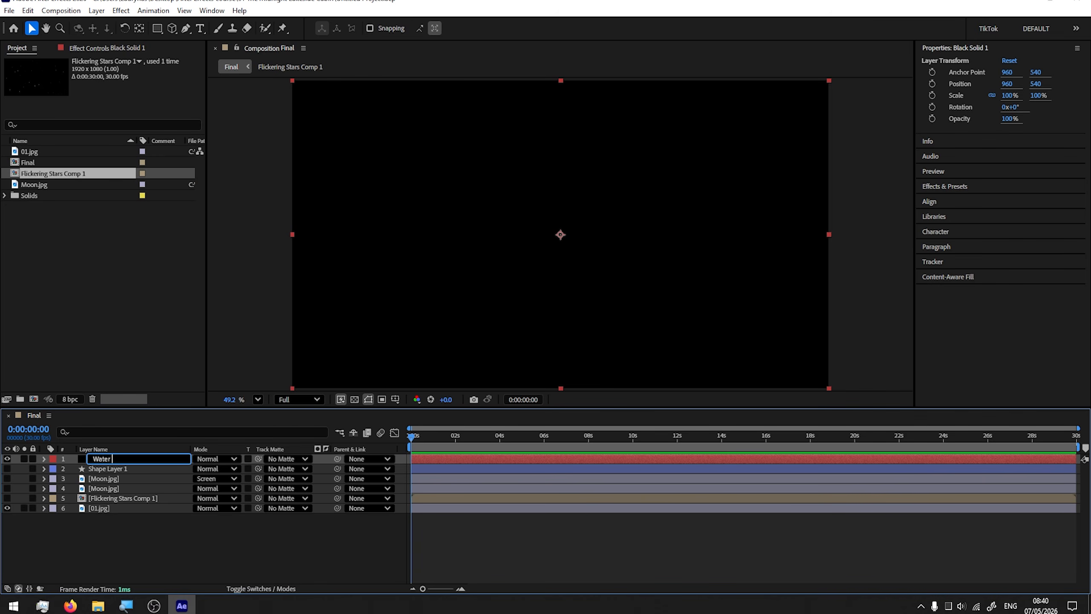
text( noise)
key(Return)
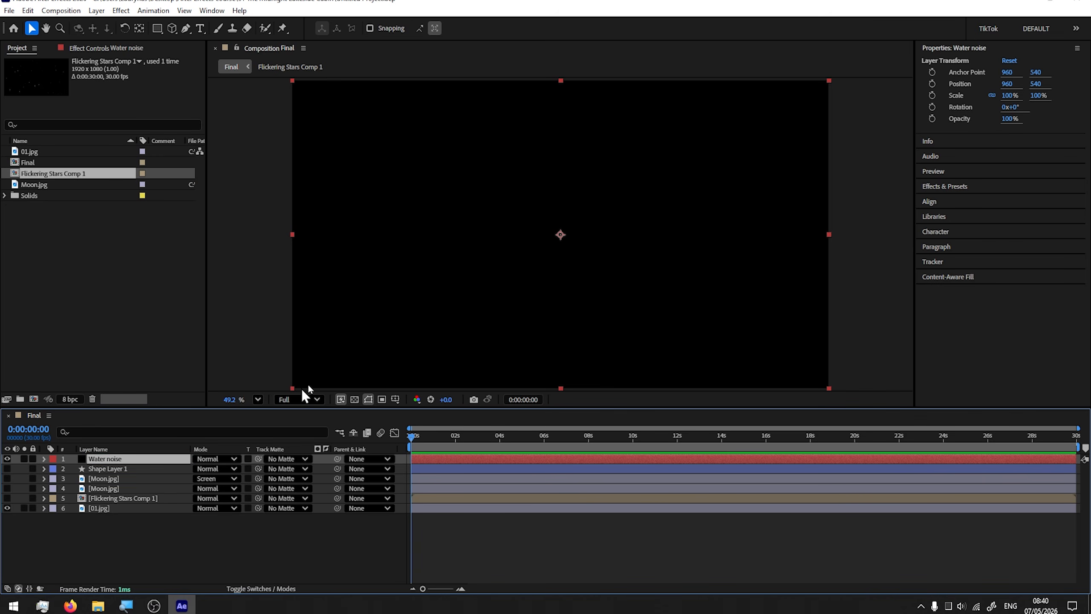
Apply the Fractal Noise effect to the Water noise layer
click(121, 10)
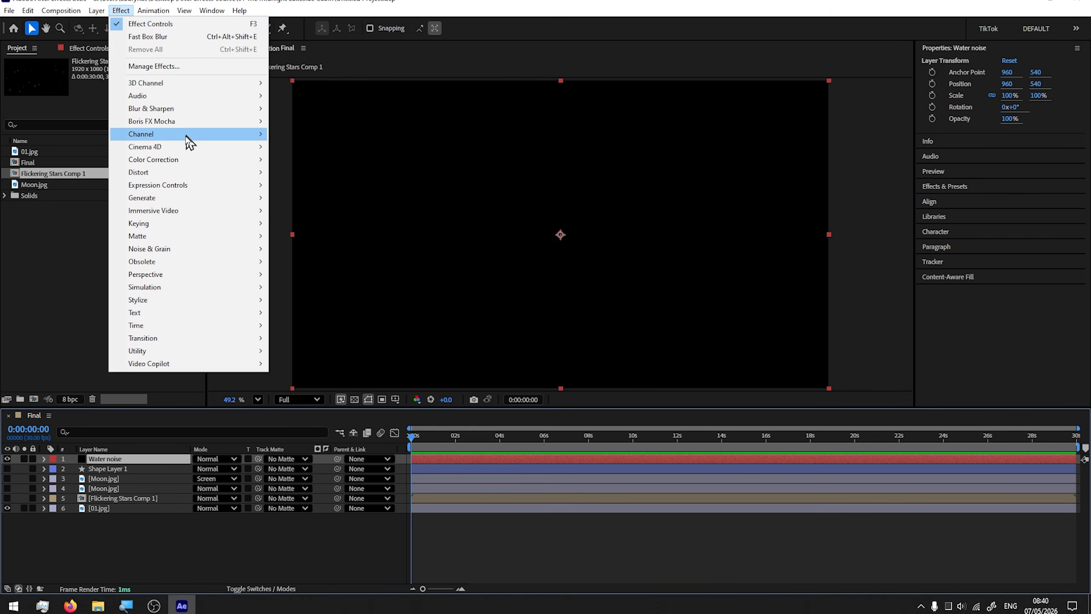
mouse_move(171, 257)
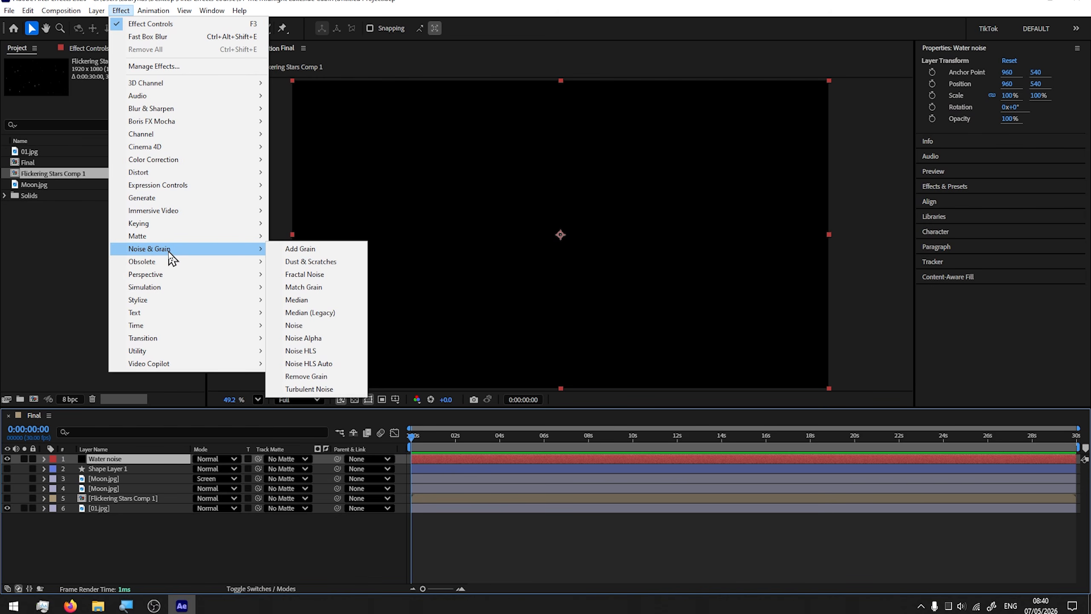
click(316, 279)
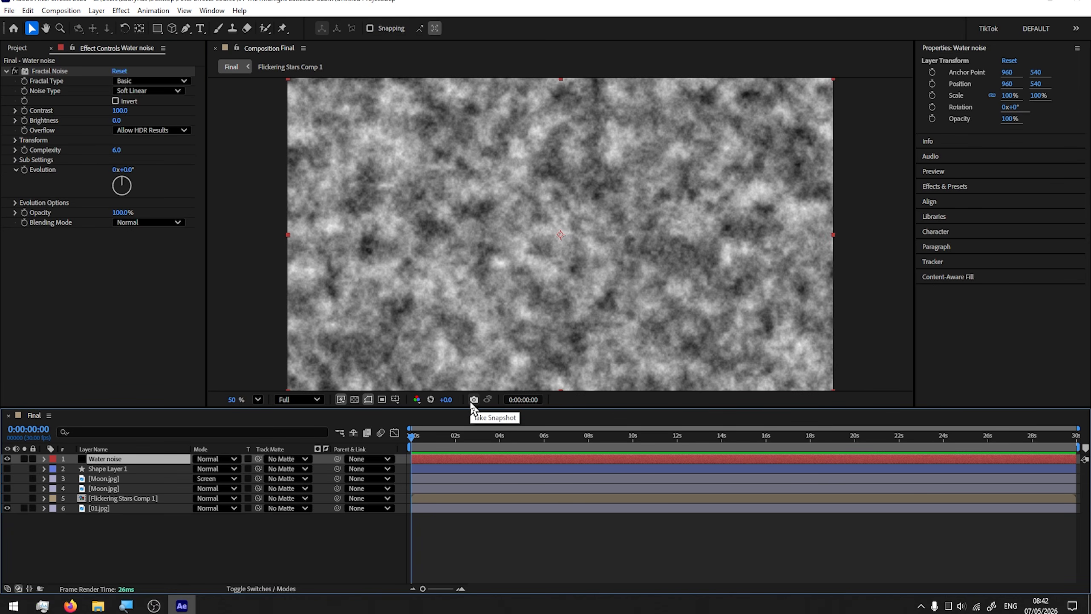
Try the Turbulent Smooth, Turbulent Basic, Turbulent Sharp and Rocky fractal types on the Water noise layer, and return to Basic
click(152, 81)
click(158, 110)
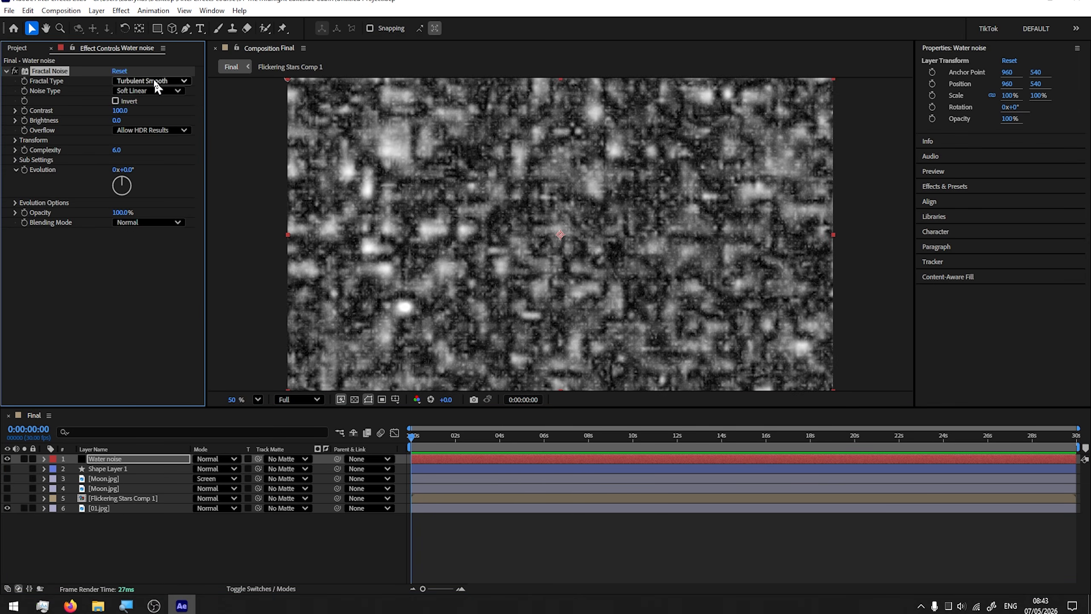
click(153, 79)
click(155, 123)
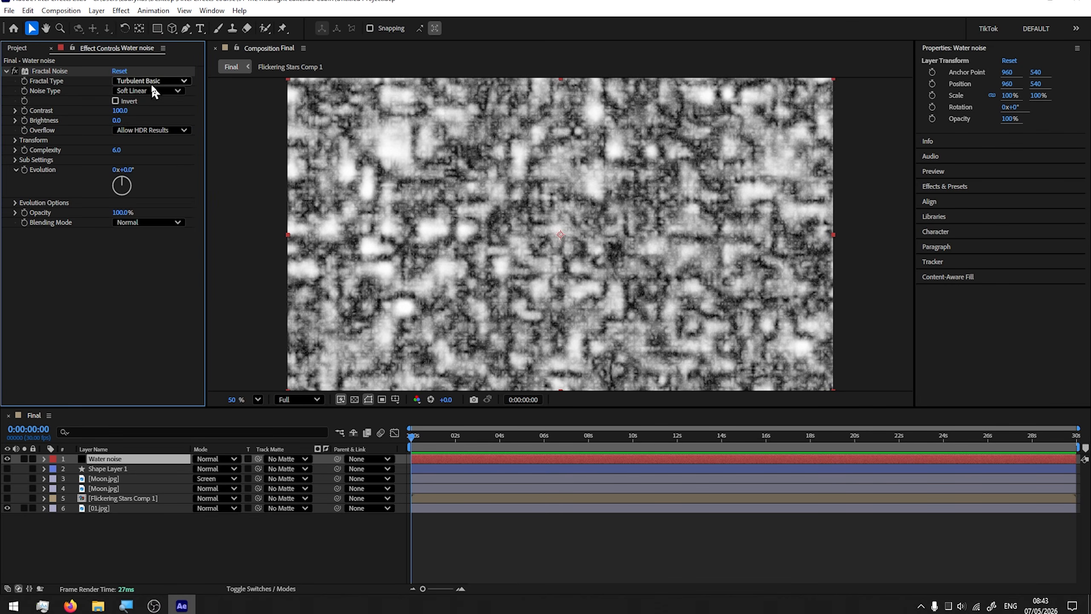
click(153, 81)
click(155, 136)
click(154, 81)
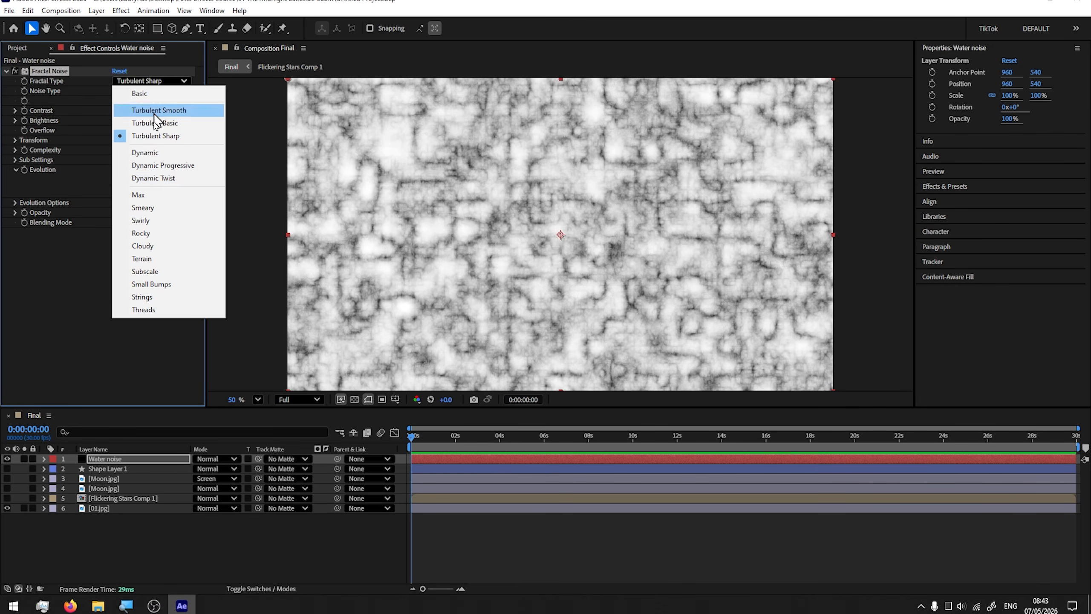
click(142, 233)
click(145, 81)
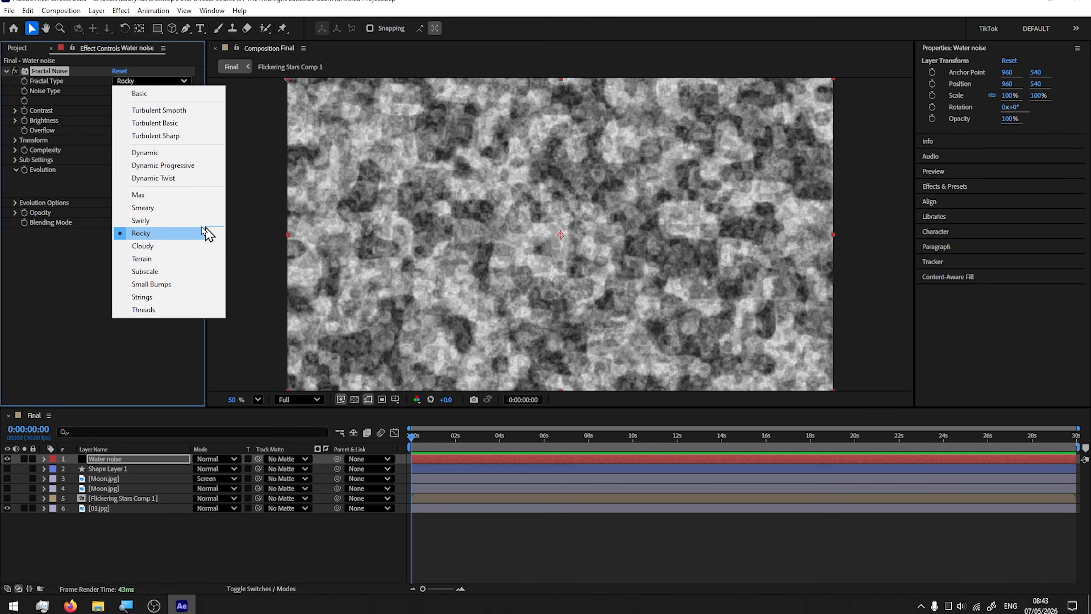
click(139, 93)
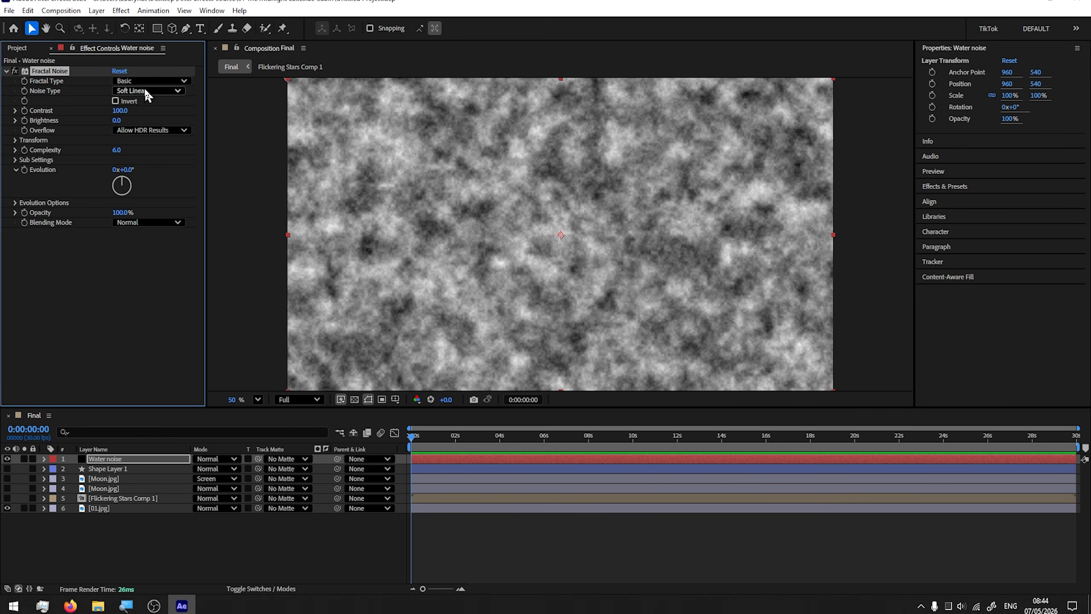
Try the Linear, Block and Spline noise types for the Fractal Noise effect, and return to Soft Linear
click(150, 90)
click(157, 115)
click(163, 91)
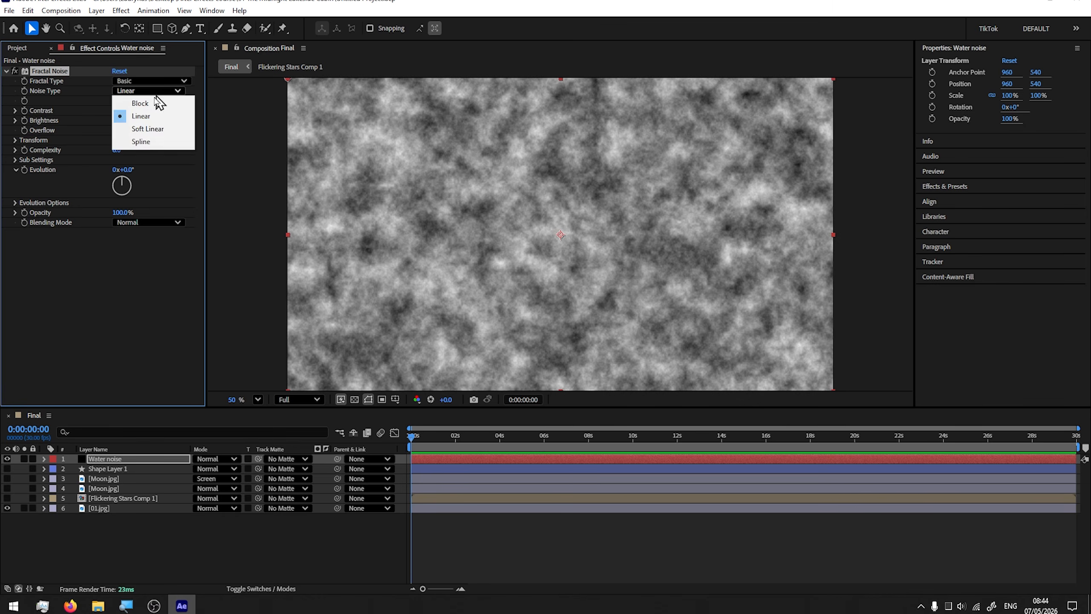
click(151, 103)
click(151, 91)
click(156, 142)
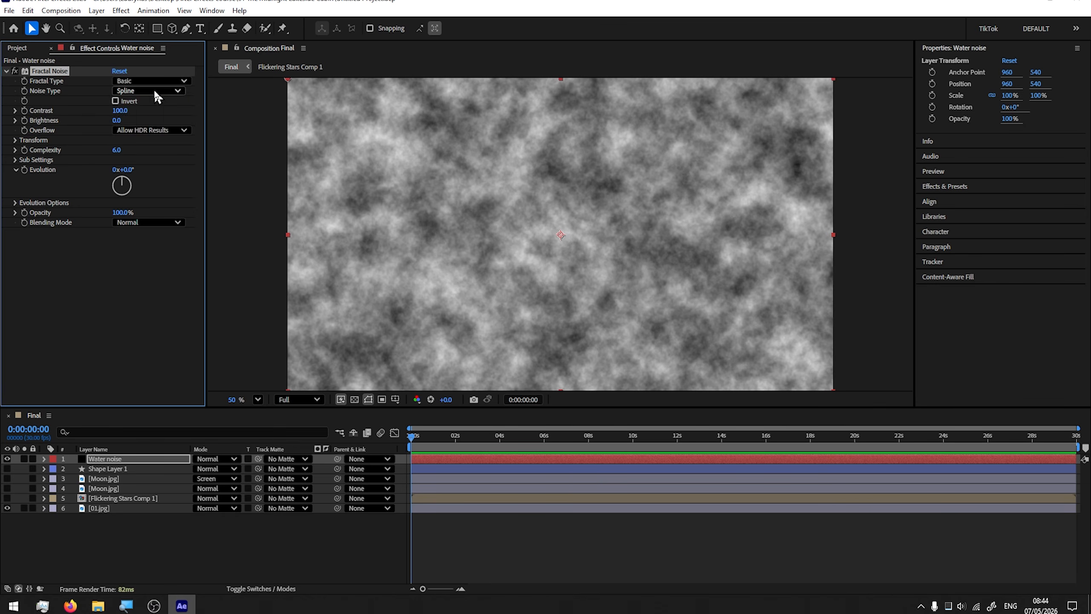
click(152, 91)
click(154, 131)
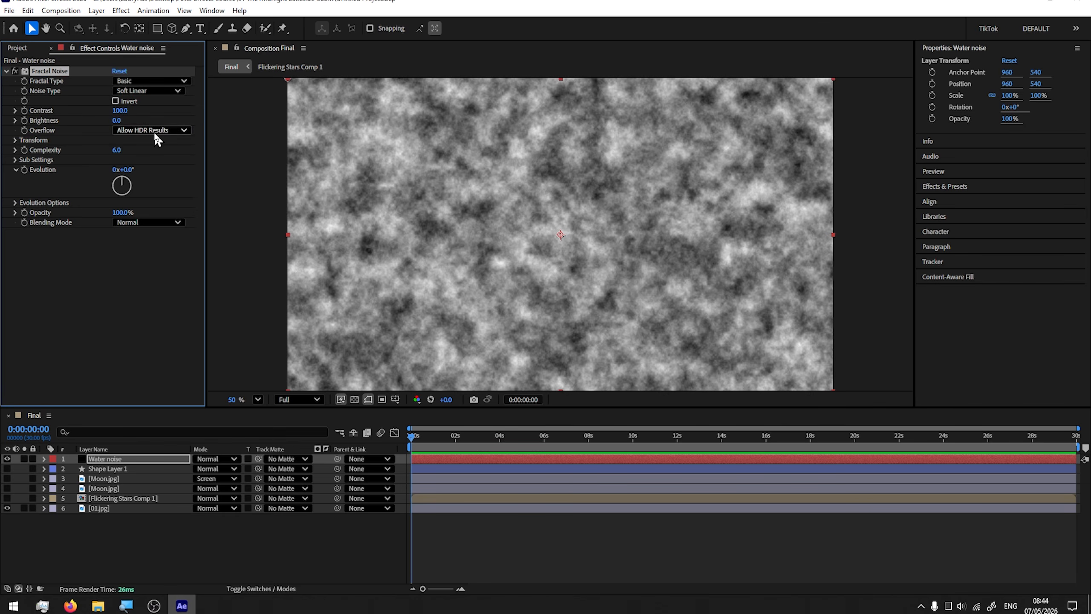
Try a Fractal Noise contrast of 216 and a lower brightness, and undo both changes
drag(125, 110, 185, 112)
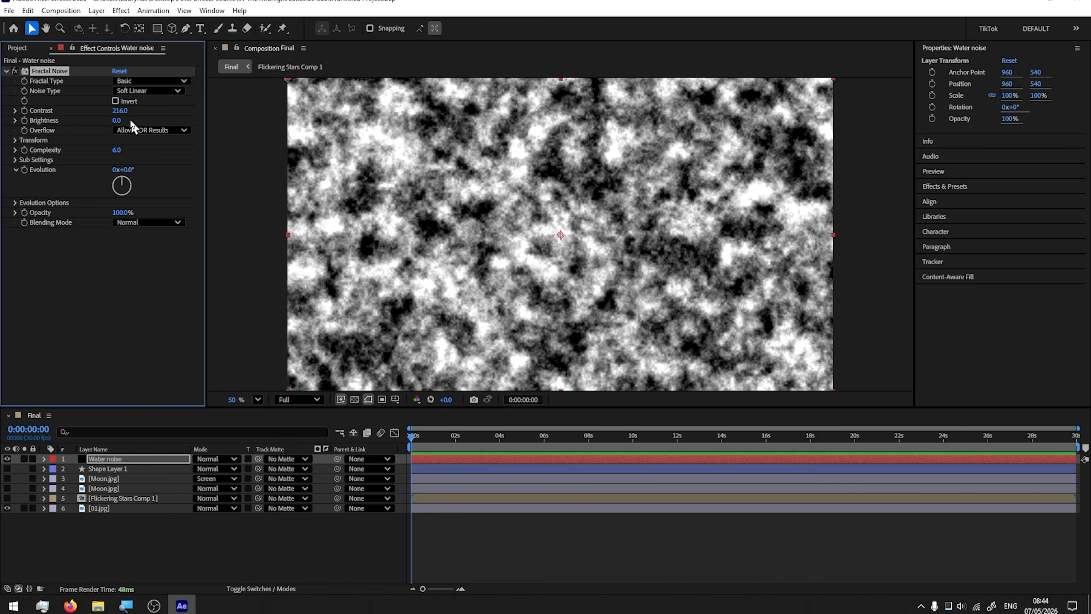
drag(119, 120, 83, 124)
key(ctrl+z)
key(ctrl+z)
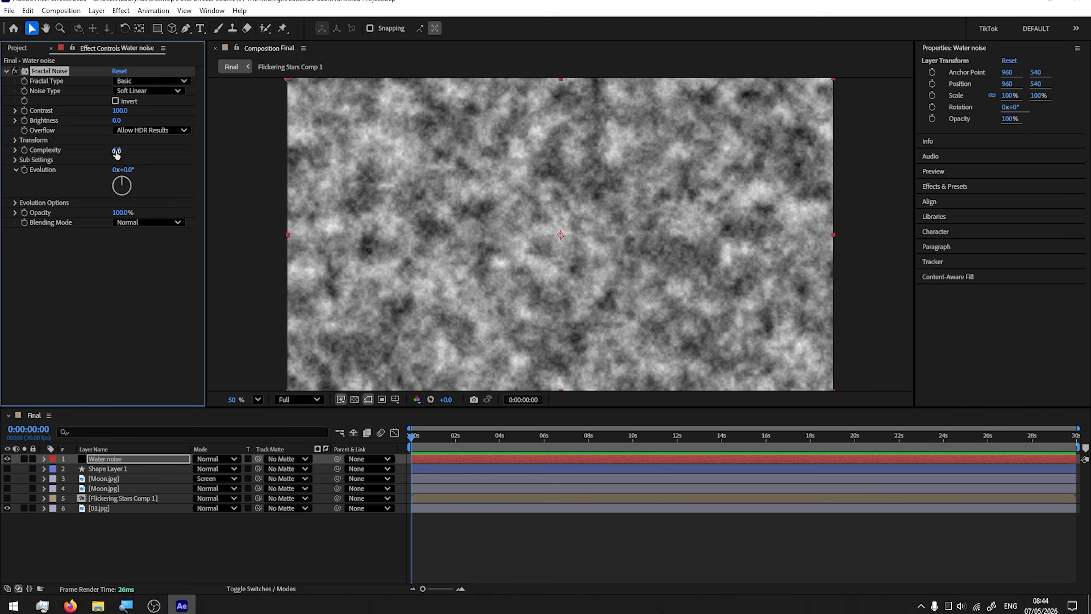
Set the Fractal Noise complexity to 3
click(393, 454)
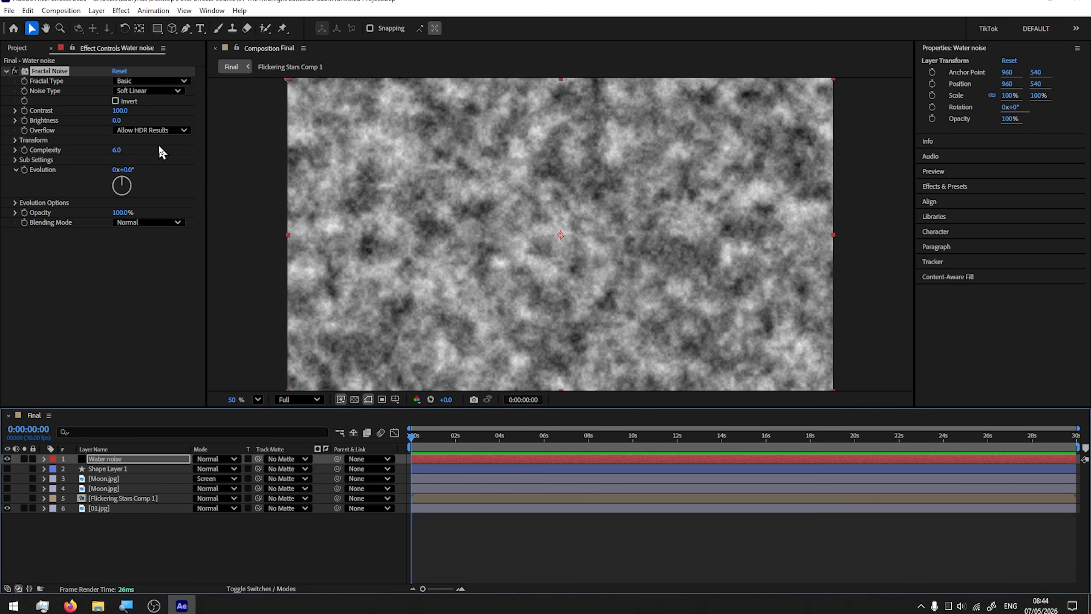
click(115, 150)
text(3)
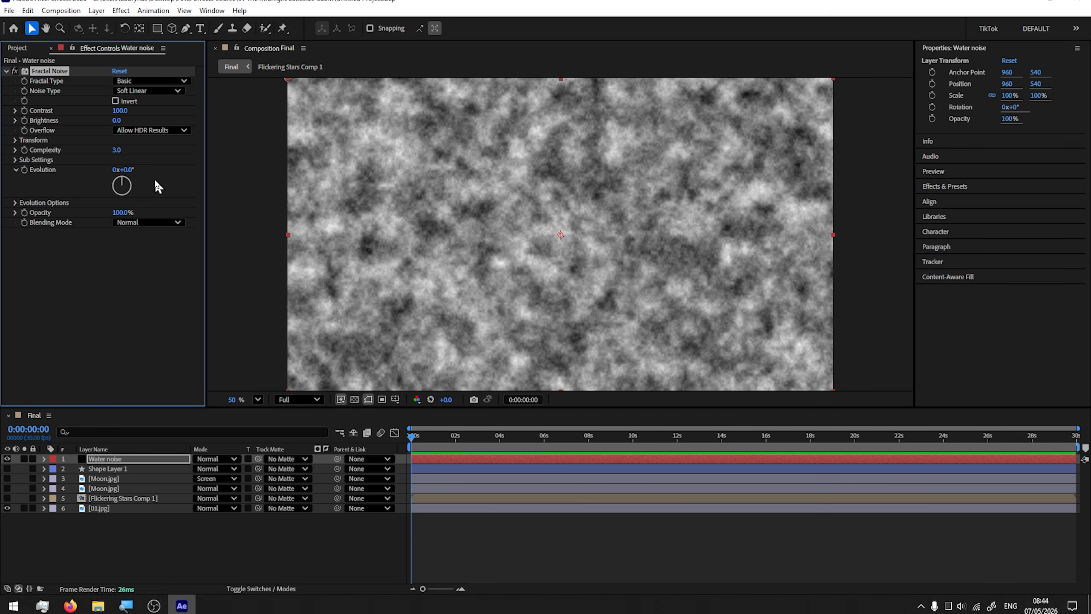
key(Return)
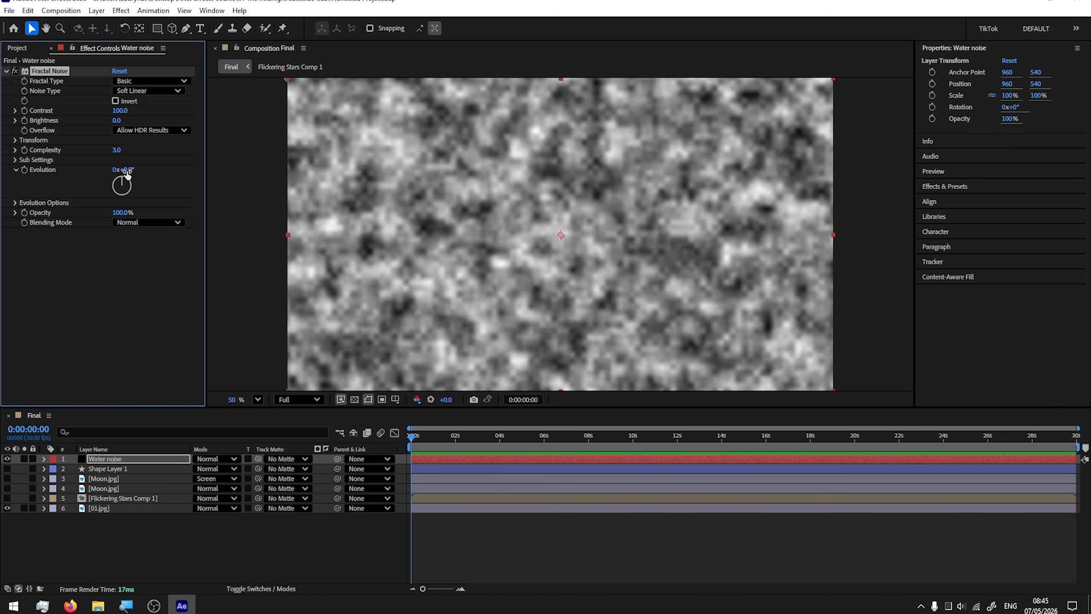
Try a Fractal Noise evolution of 1x+240° and undo the change
drag(129, 169, 523, 227)
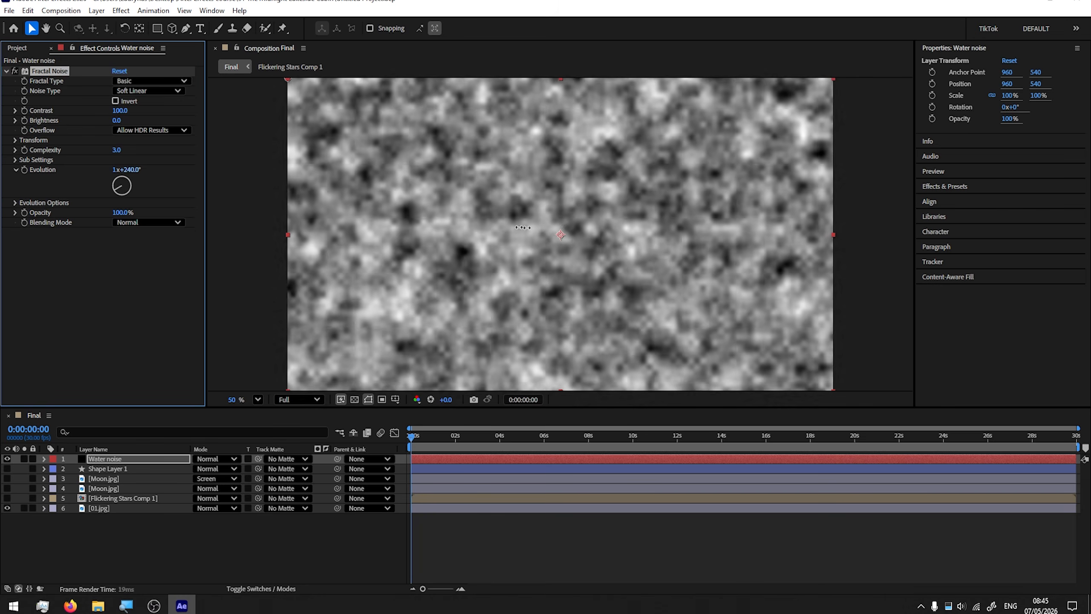
key(ctrl+z)
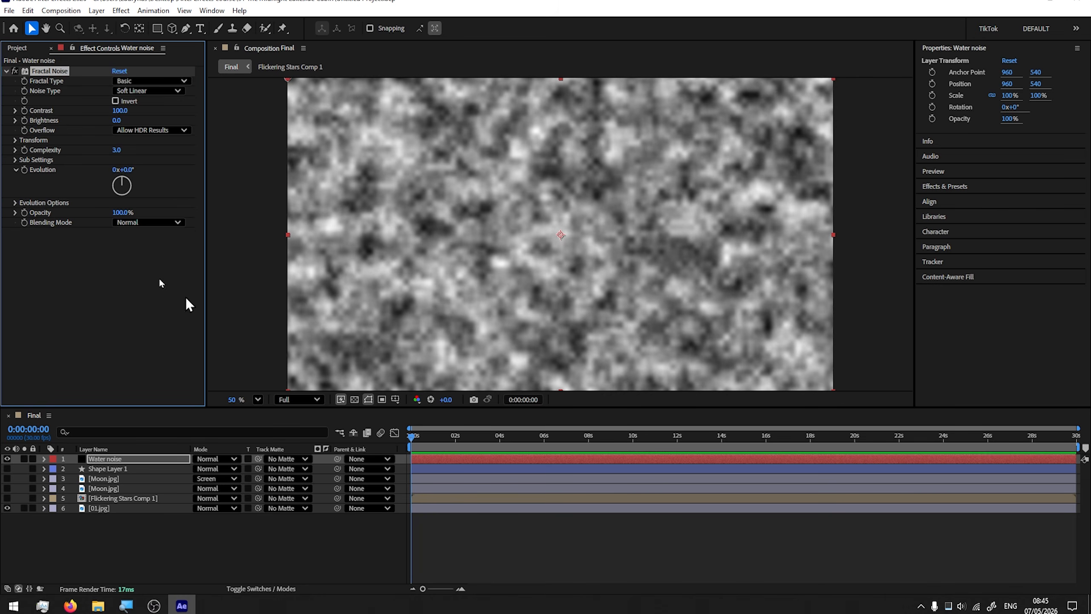
Keyframe the Fractal Noise evolution on the Water noise layer from 0 at the first frame to 15 revolutions at 0:00:29:29
click(24, 169)
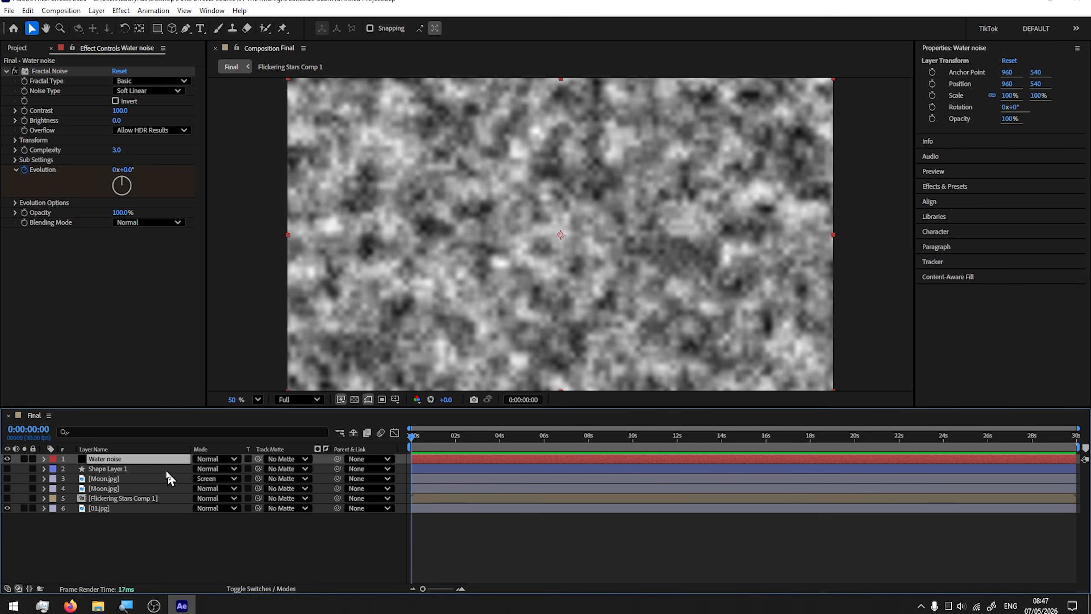
key(u)
key(u)
key(u)
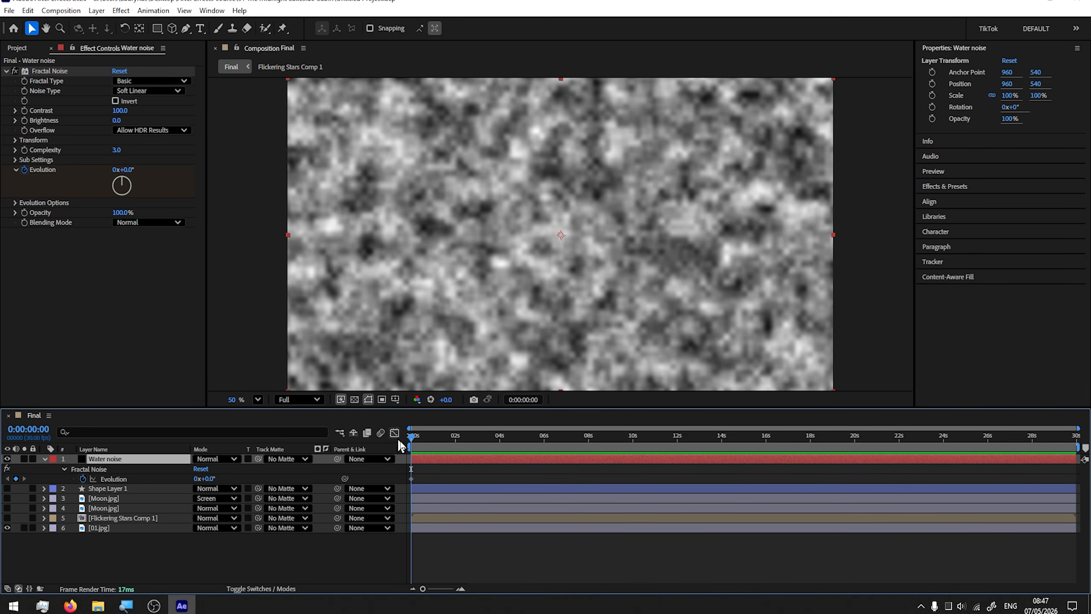
drag(411, 437, 1088, 447)
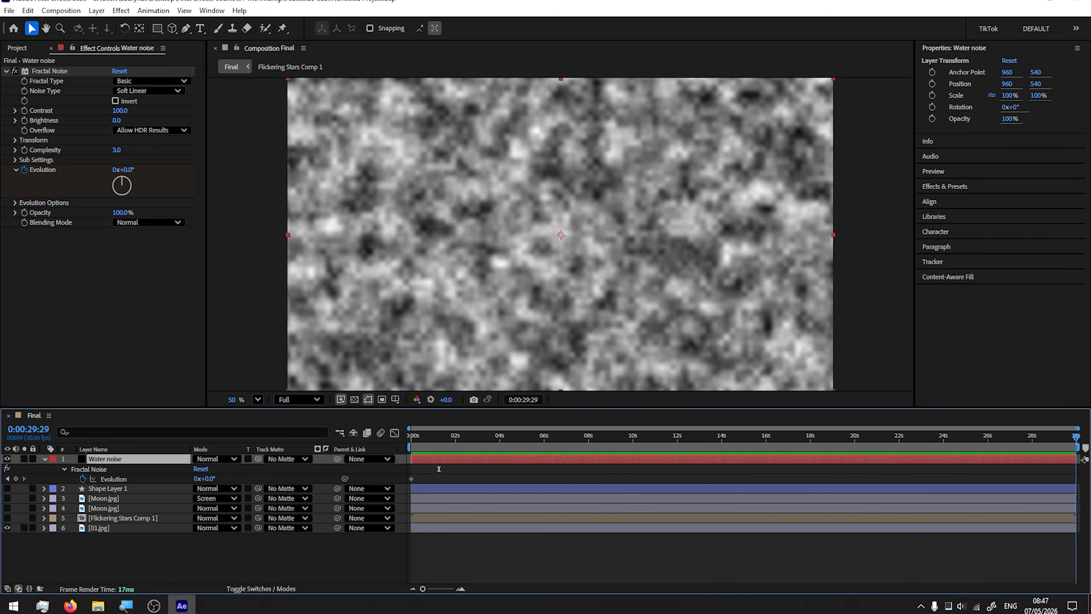
click(196, 479)
key(Return)
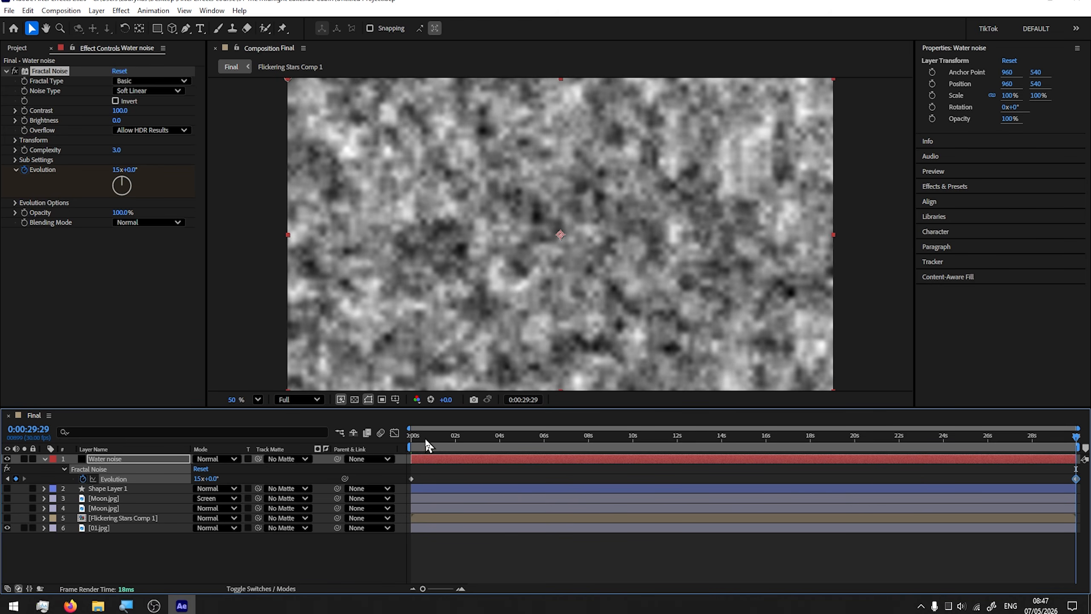
Set the evolution at the last frame to 30 revolutions and preview the noise animation from the start
drag(411, 447, 1076, 448)
click(196, 478)
text(5)
click(264, 541)
key(Home)
key(space)
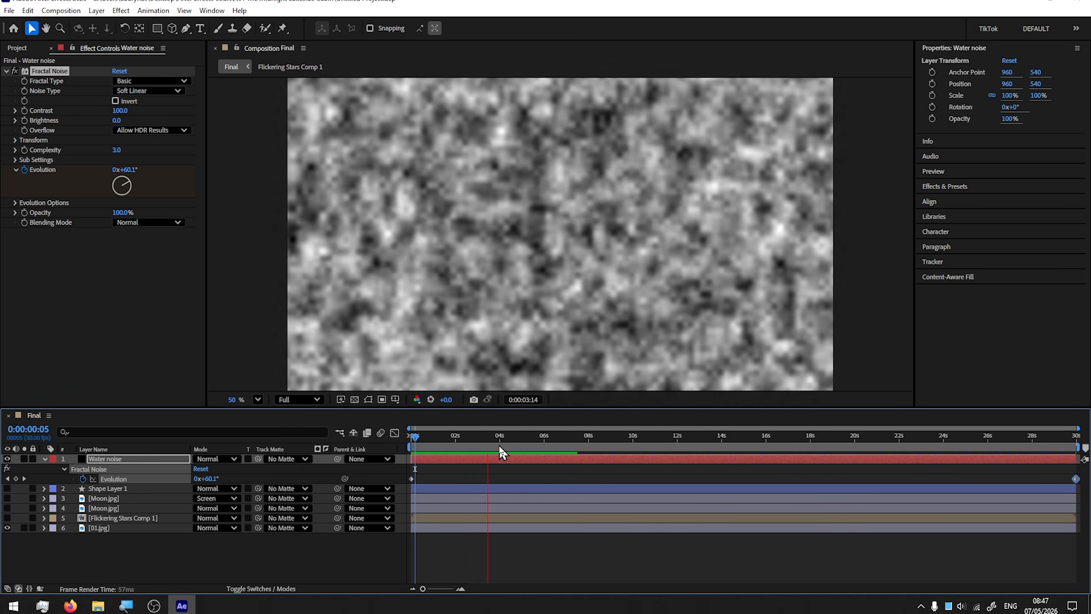
Set the evolution at 0:00:29:29 to 15 revolutions, preview the animation and return to the first frame
drag(501, 452, 1078, 451)
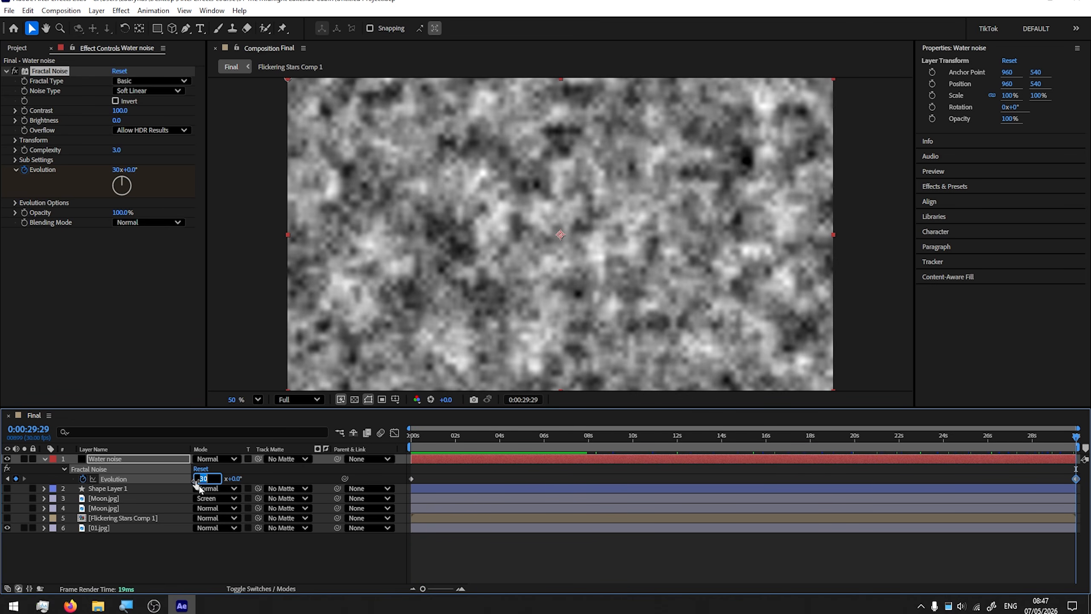
key(Return)
key(space)
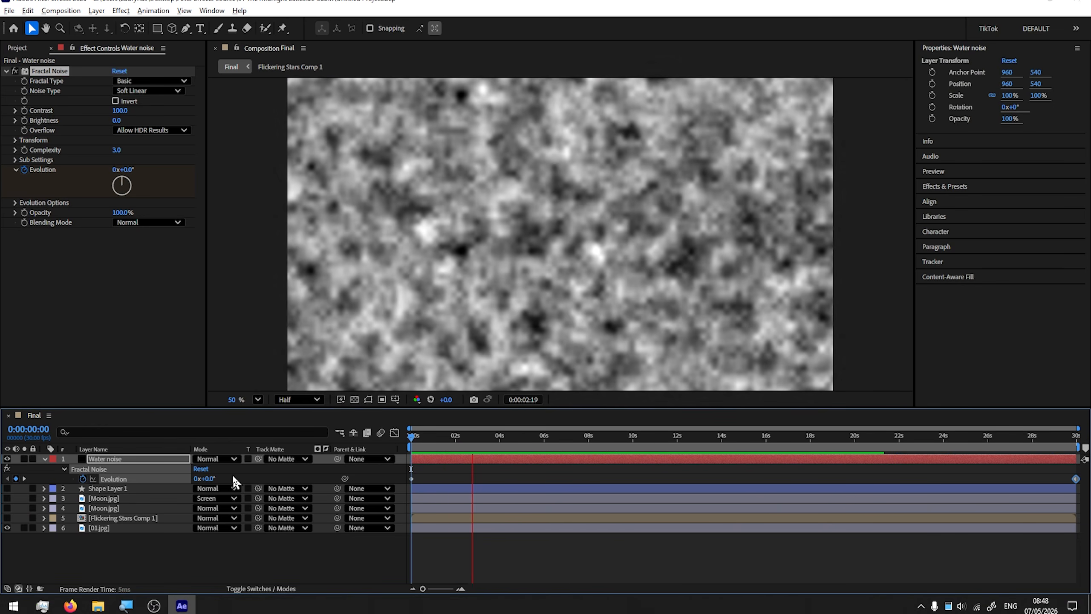
key(space)
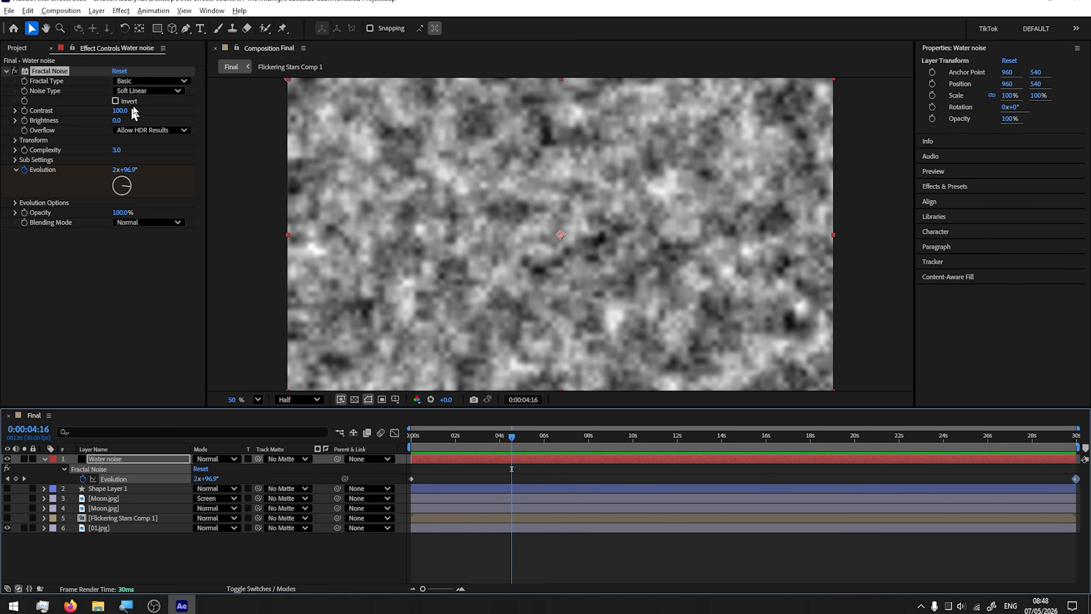
key(Home)
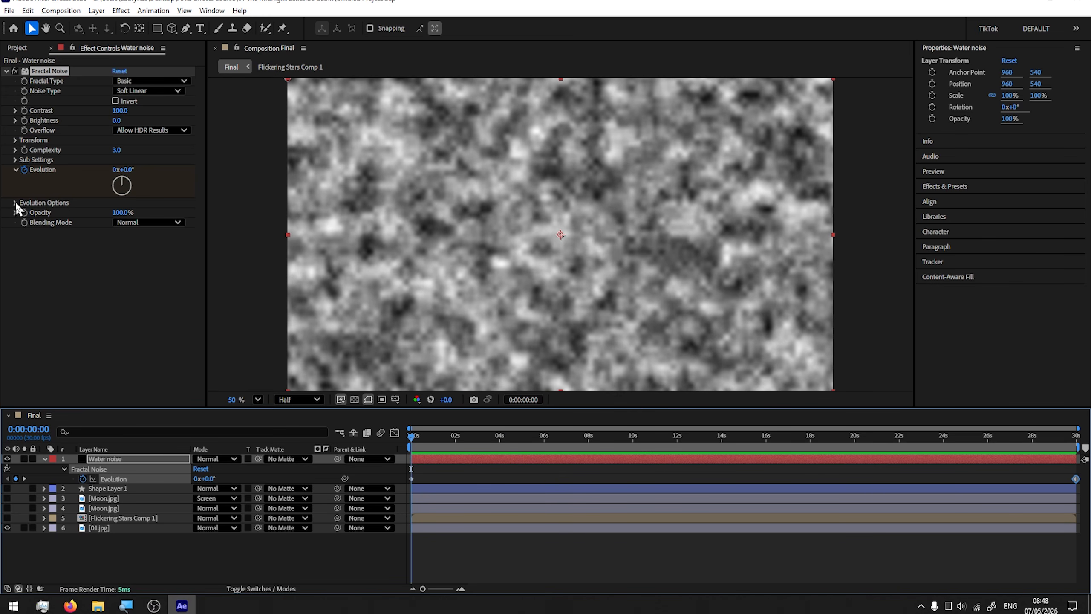
Expand the Evolution Options and play the end of the timeline through the loop point
click(16, 203)
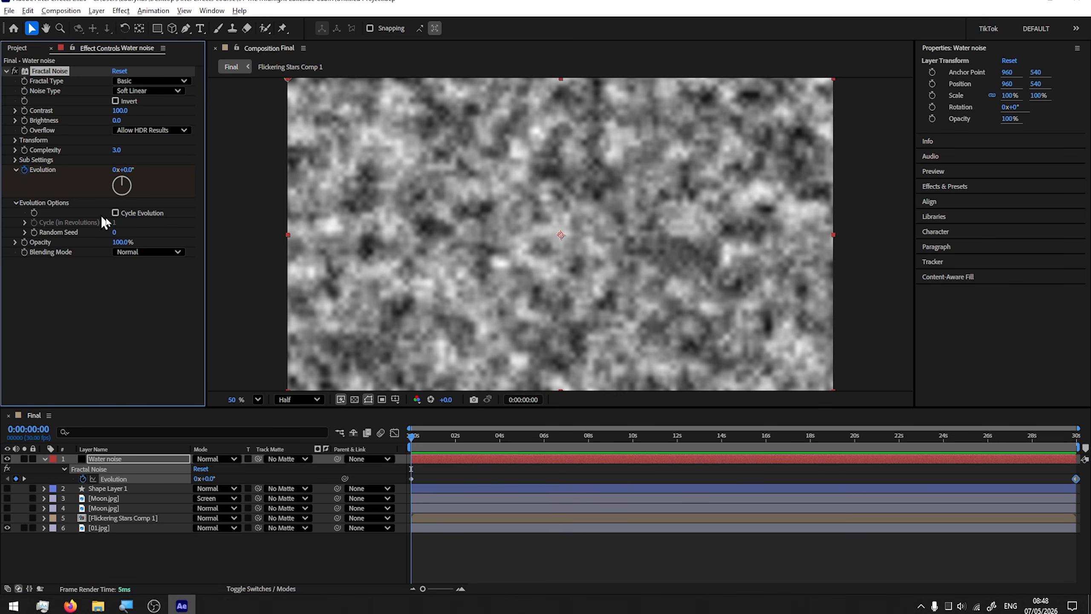
click(1065, 437)
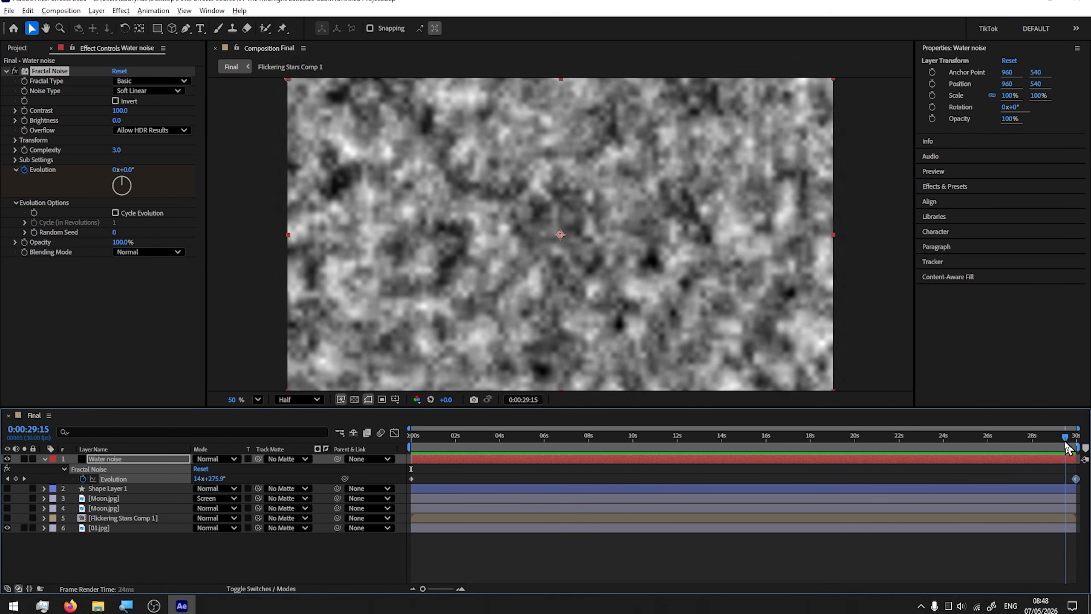
drag(1066, 447, 1056, 458)
key(space)
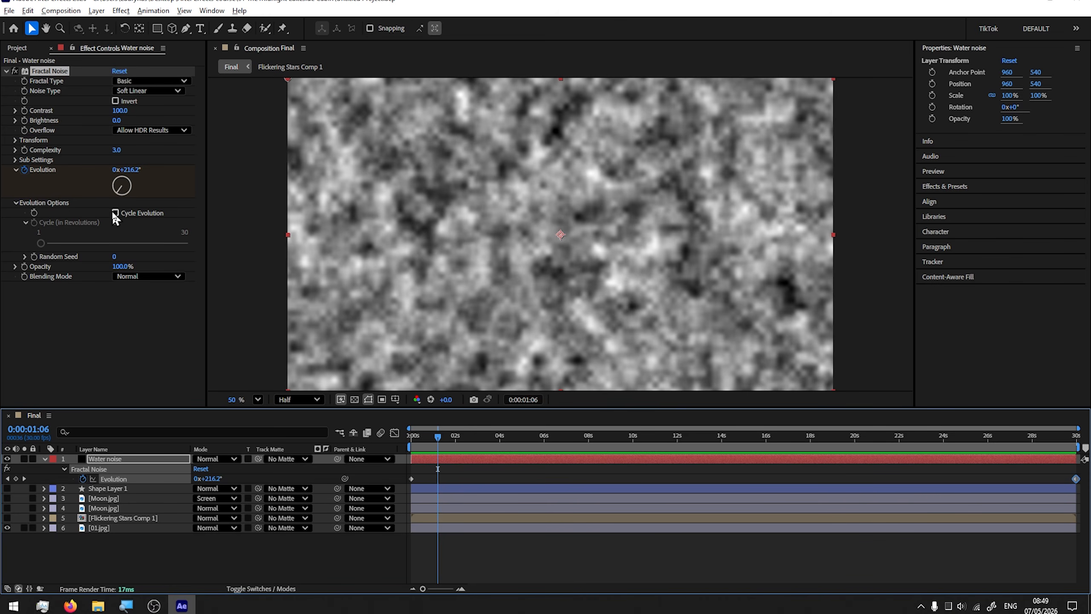
Enable Cycle Evolution for the Fractal Noise, then check the loop point and the opening seconds of the animation
click(115, 212)
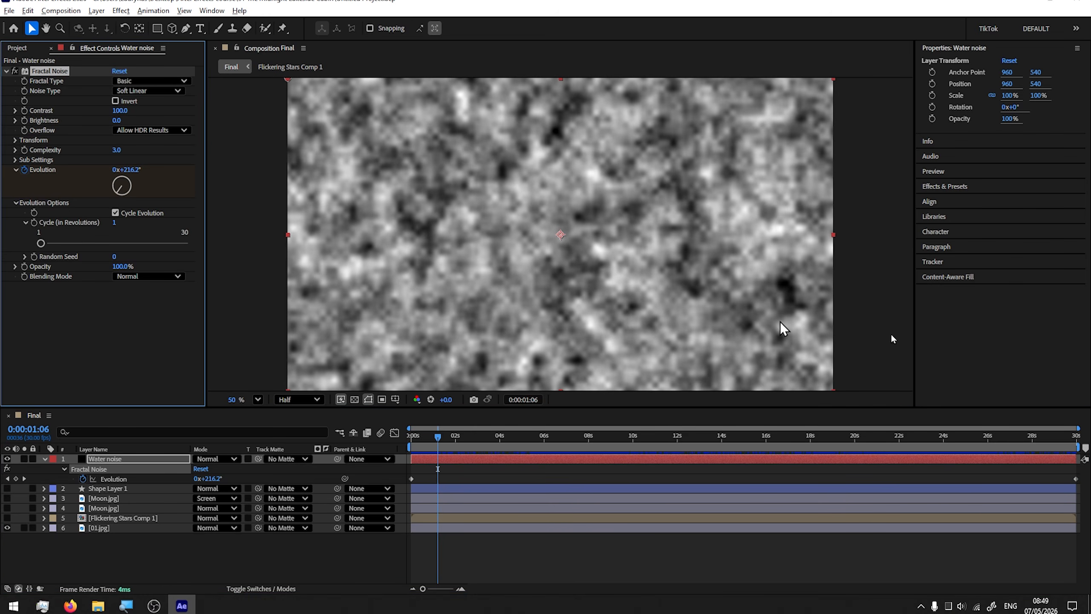
click(1048, 435)
key(space)
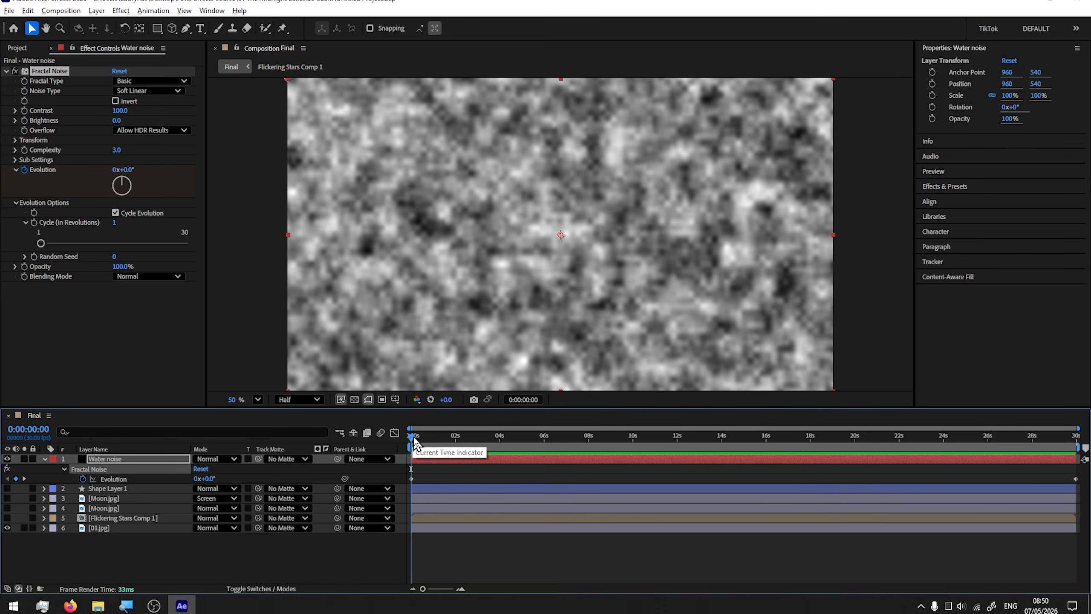
drag(413, 444, 461, 499)
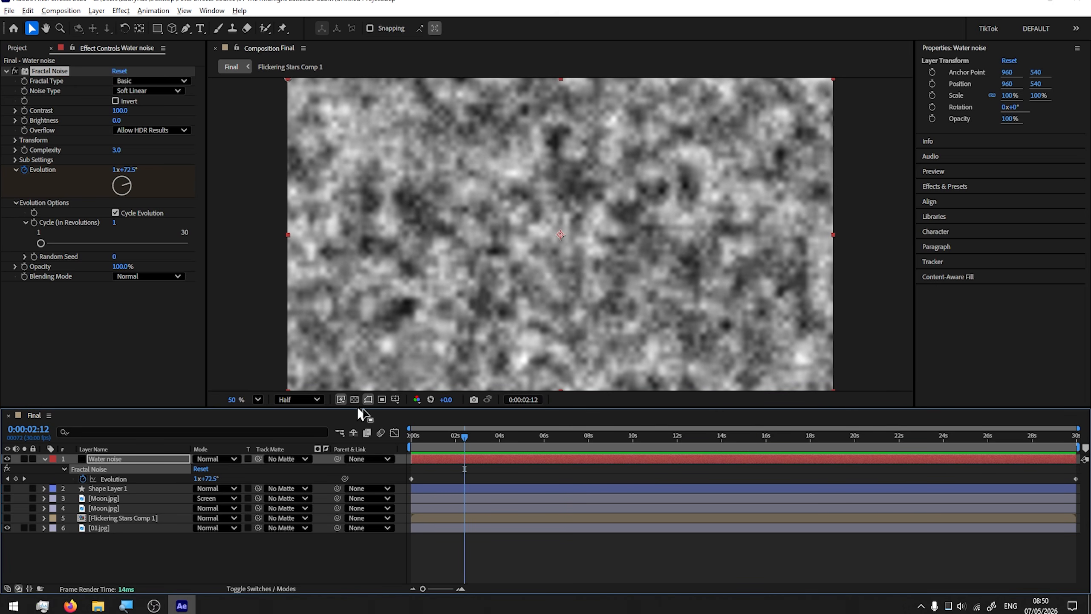
drag(466, 440, 410, 460)
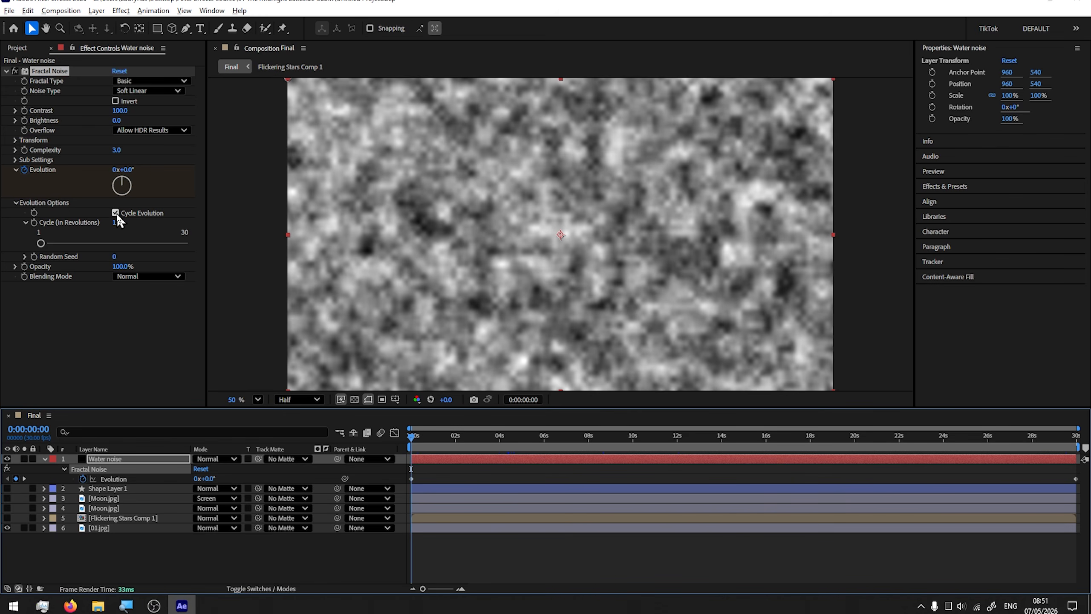
Collapse the Water noise layer's keyframed properties and make it a 3D layer
click(447, 459)
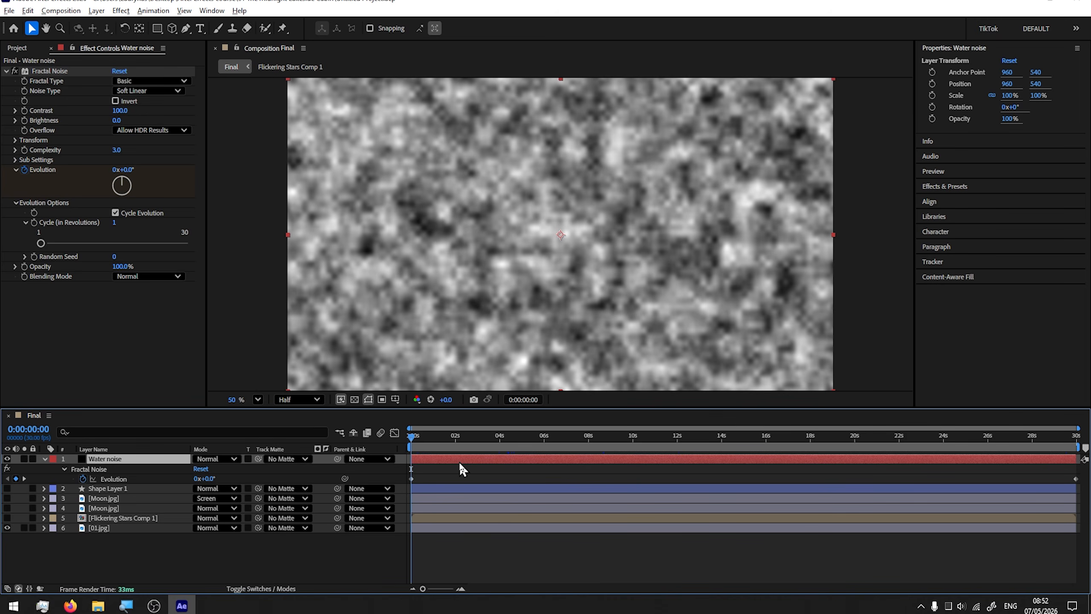
key(u)
drag(413, 443, 454, 462)
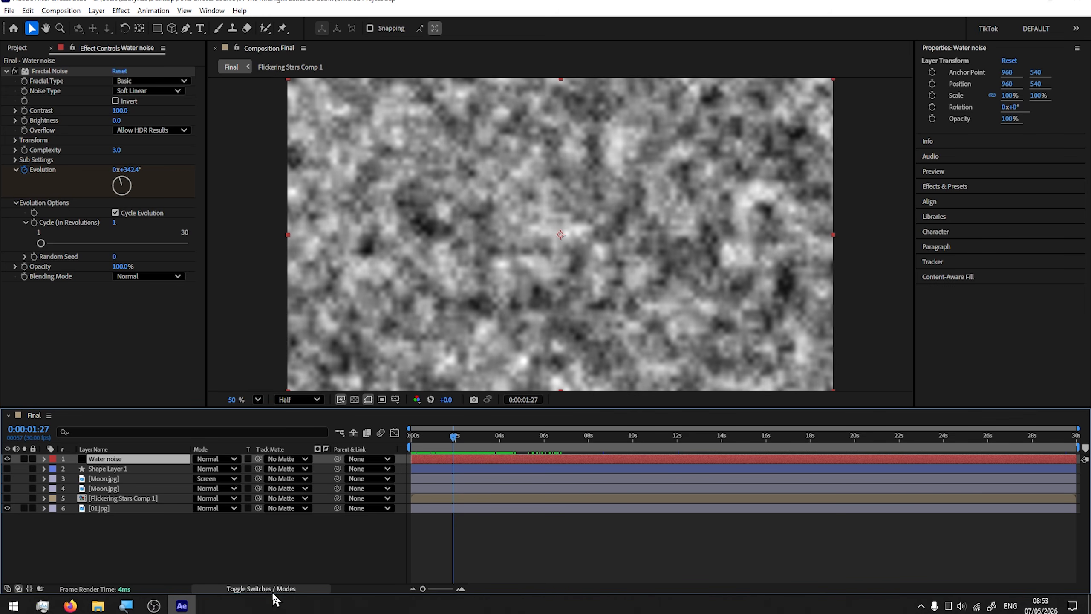
right_click(103, 465)
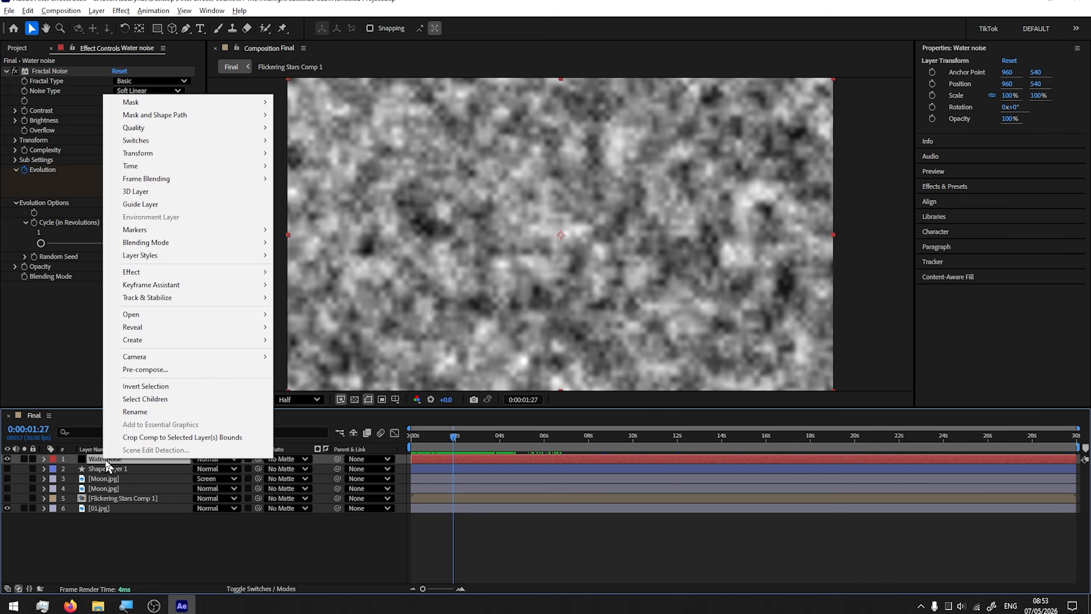
click(142, 192)
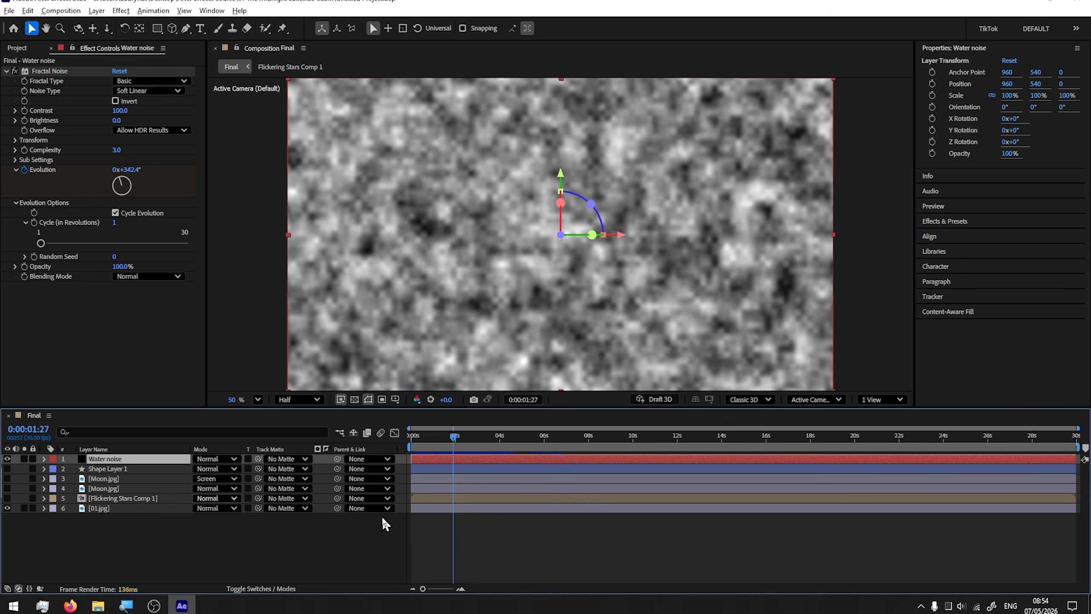
Tilt the Water noise layer to an X Rotation of -84° and lower it to a Y position of 793
click(43, 459)
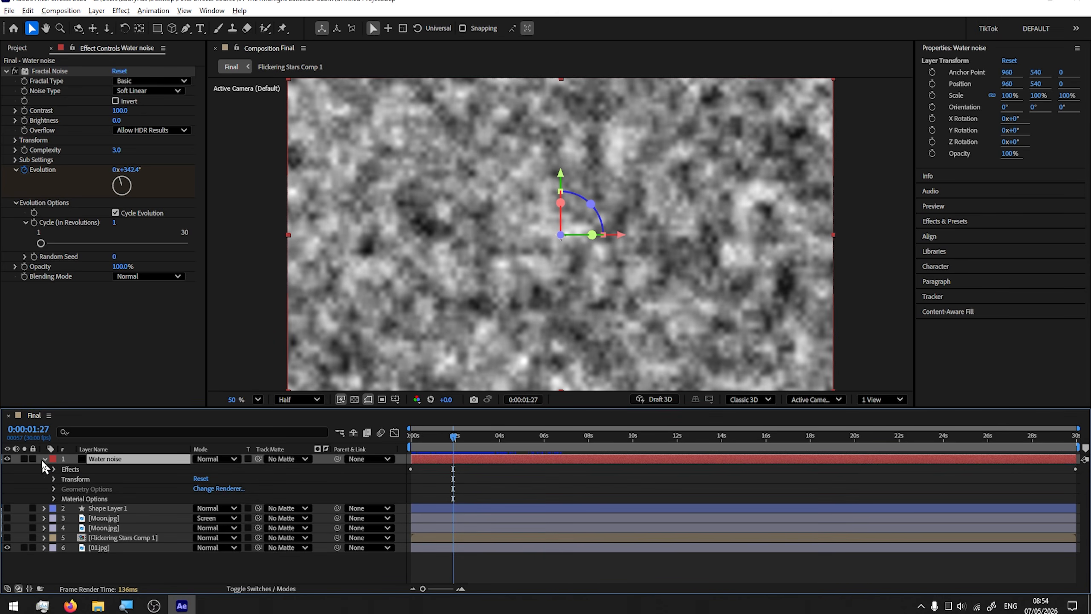
click(54, 479)
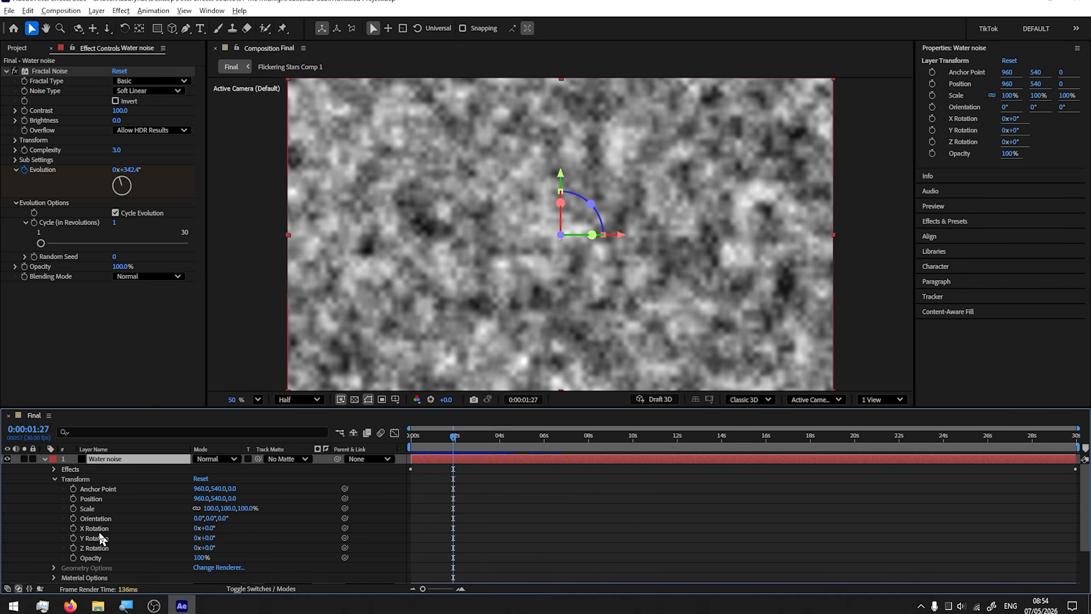
drag(204, 527, 160, 528)
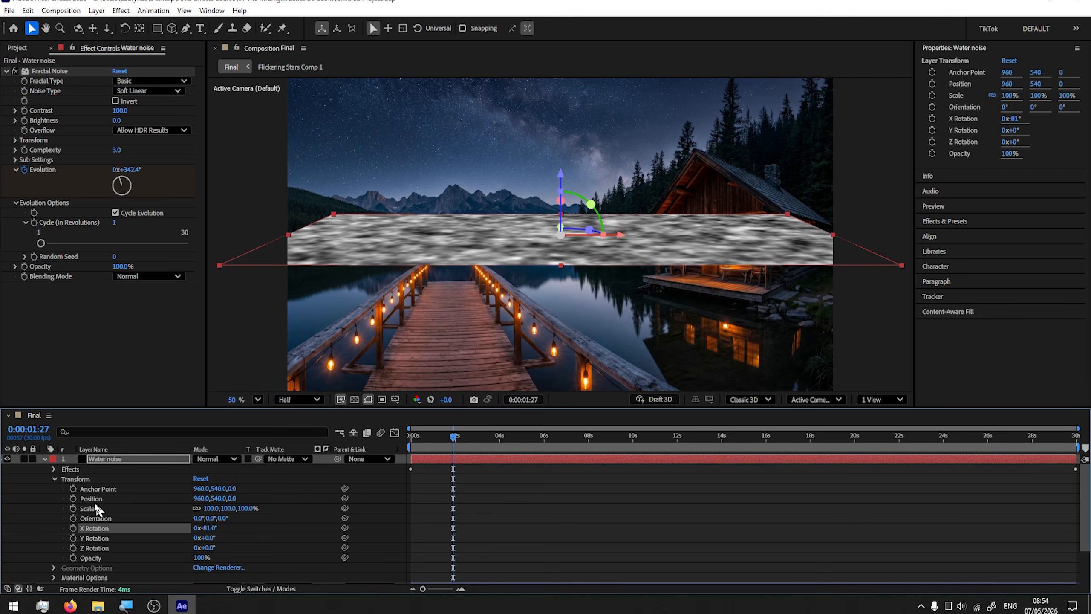
click(200, 498)
key(Tab)
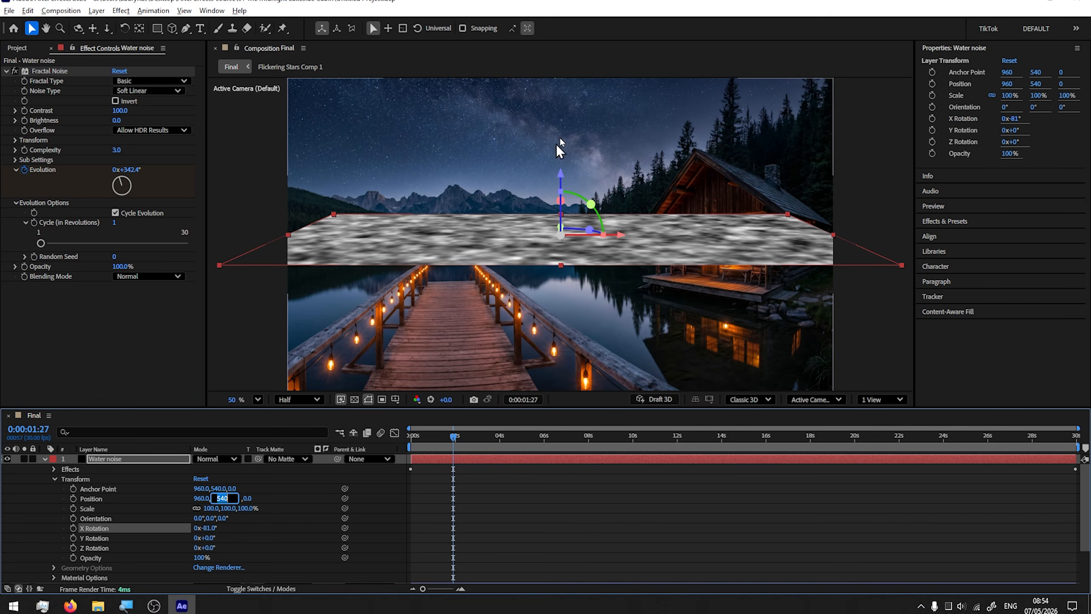
drag(219, 498, 381, 489)
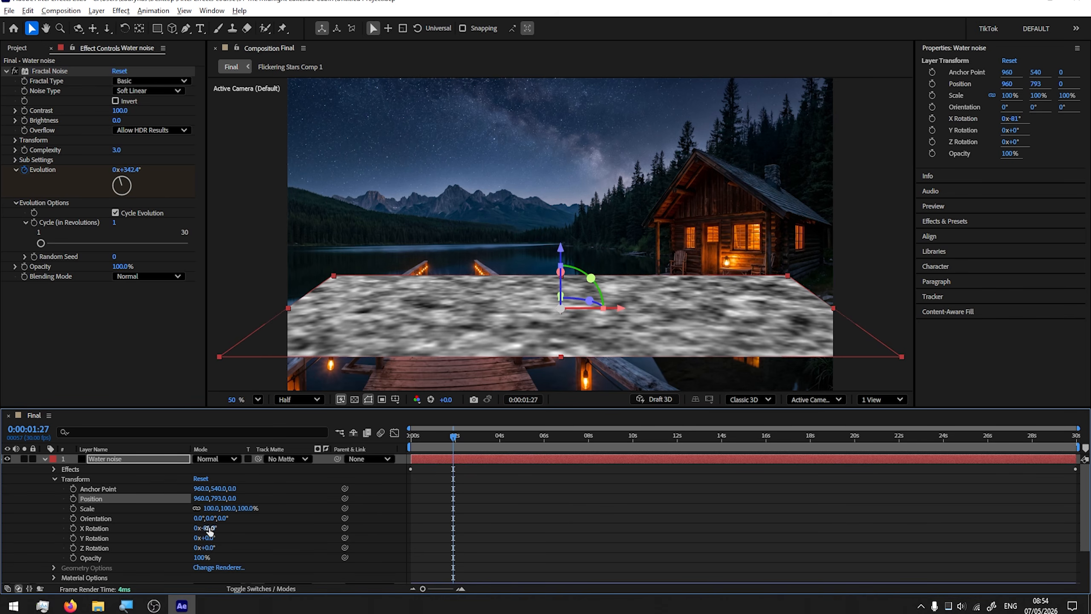
drag(209, 527, 203, 528)
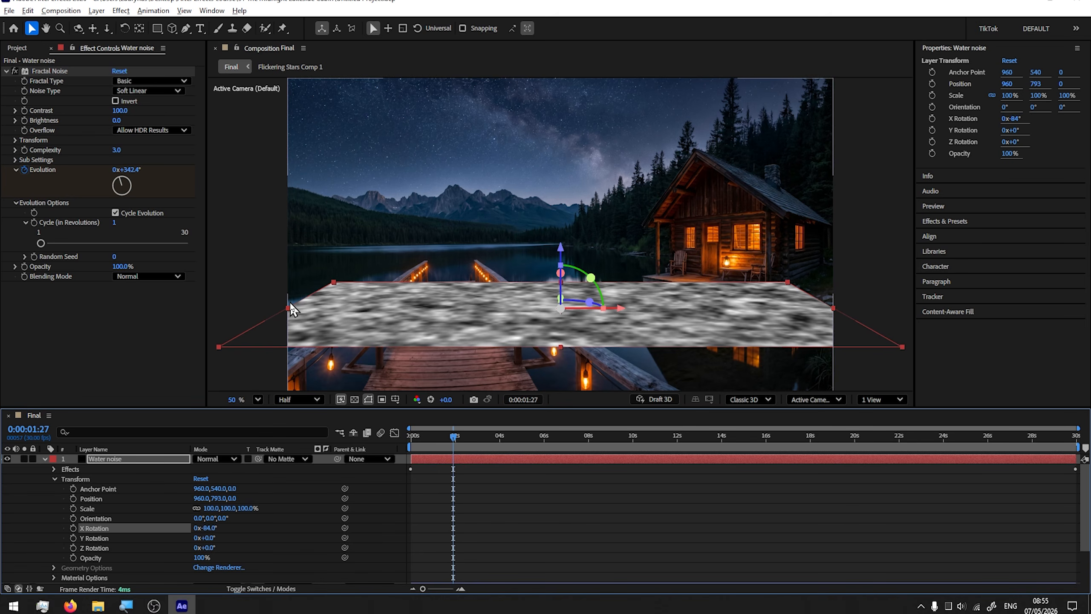
Enlarge the Water noise layer's solid to 2981 px wide and 2686 px high
click(107, 459)
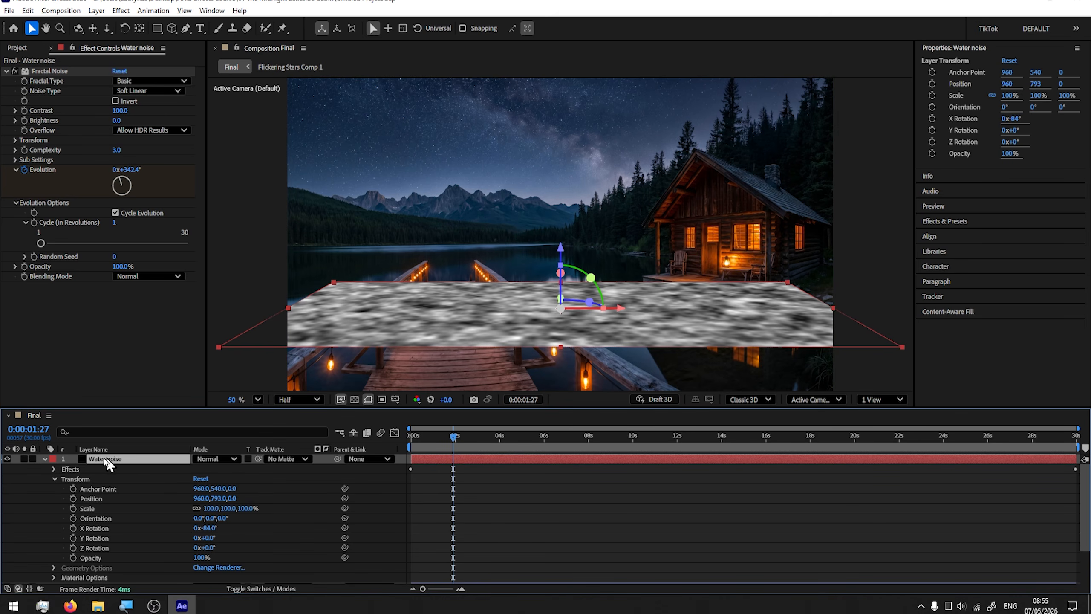
click(99, 11)
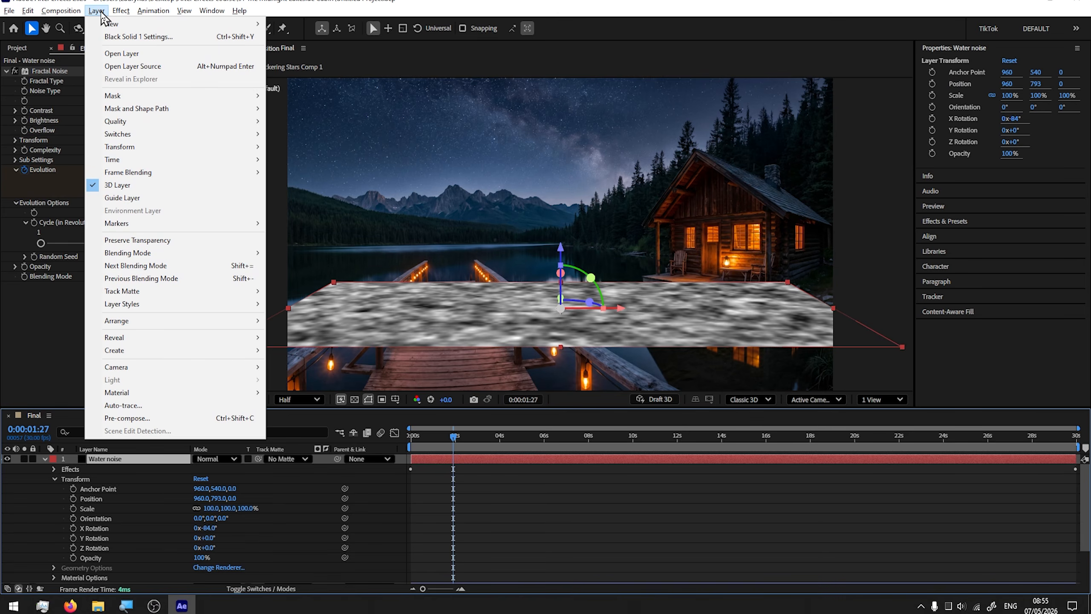
click(118, 36)
drag(318, 153, 188, 172)
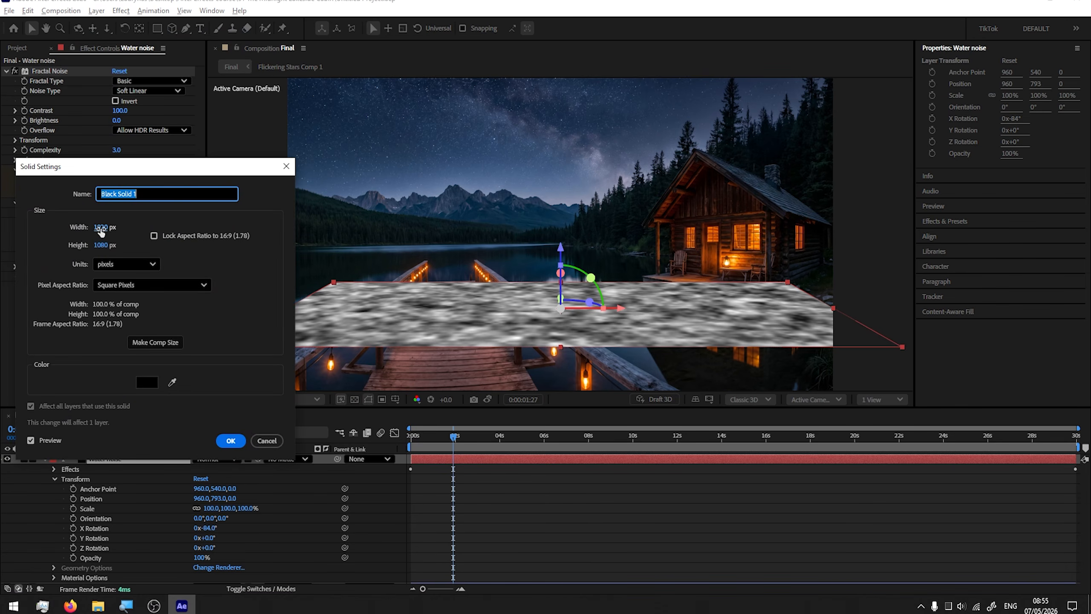
drag(101, 231, 277, 229)
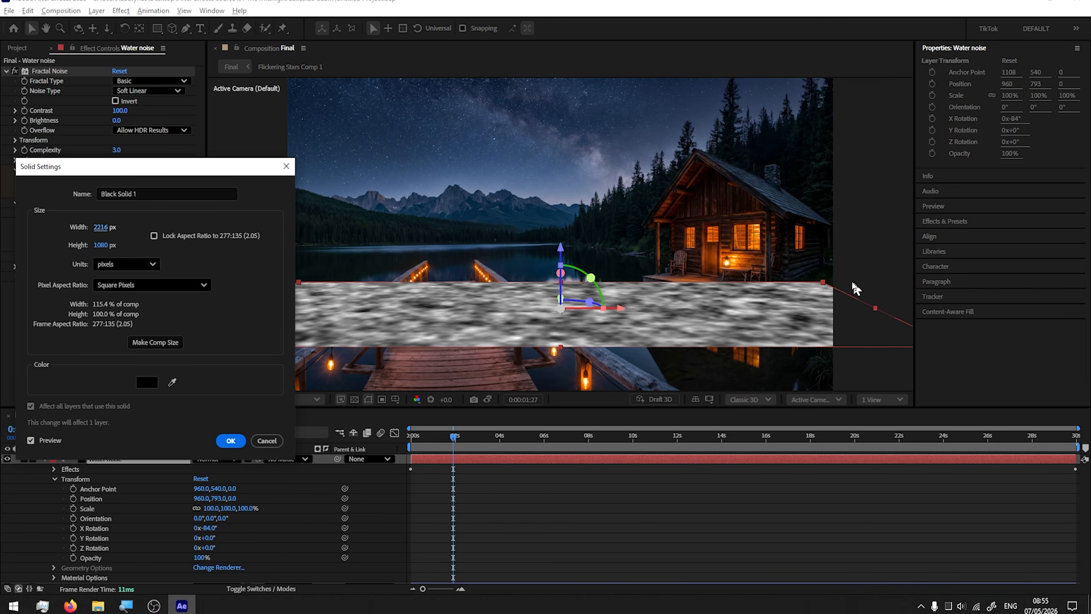
drag(106, 227, 172, 228)
mouse_move(203, 174)
mouse_down()
mouse_move(132, 198)
mouse_move(123, 187)
mouse_move(198, 167)
mouse_up()
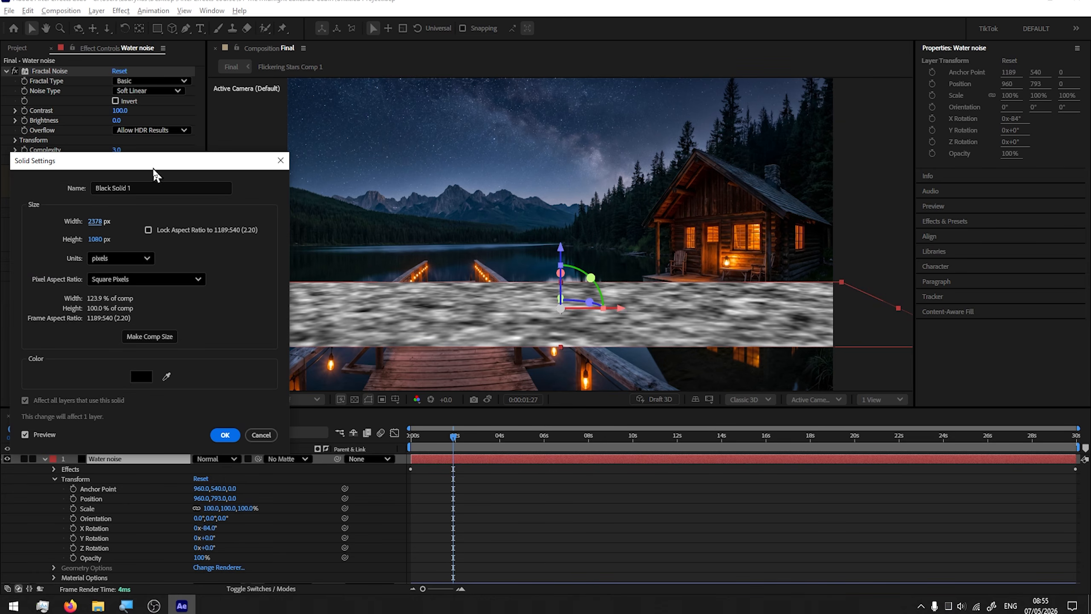
drag(95, 239, 618, 306)
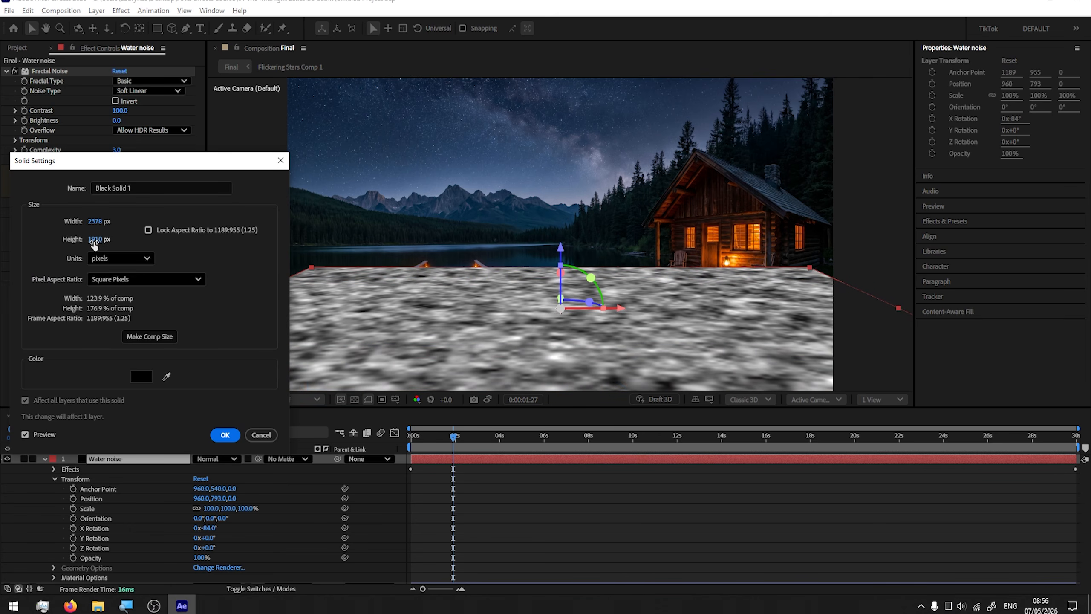
drag(96, 239, 542, 245)
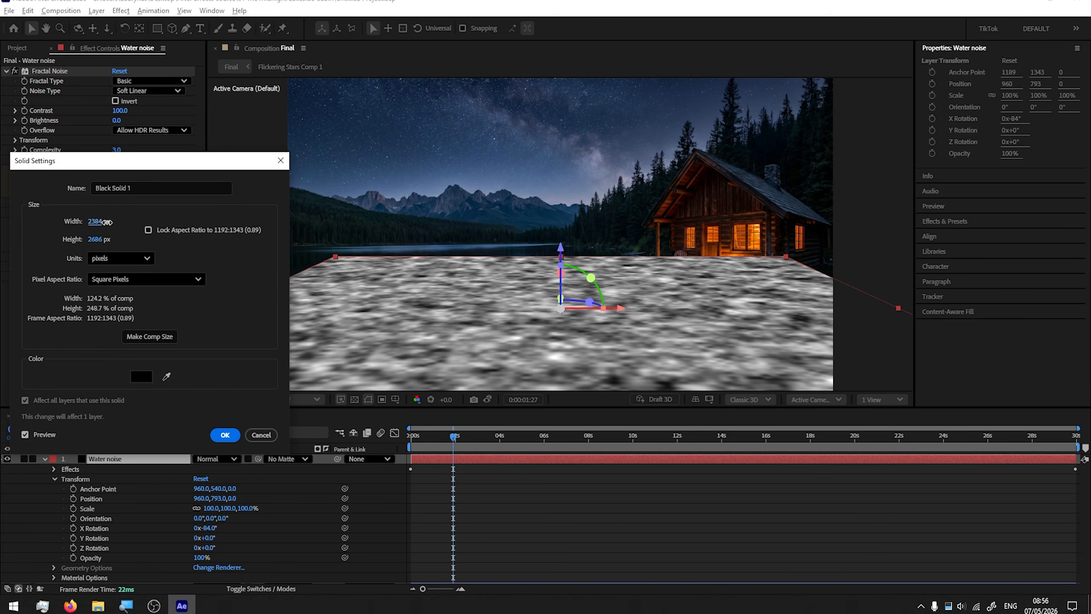
drag(96, 221, 441, 221)
click(224, 435)
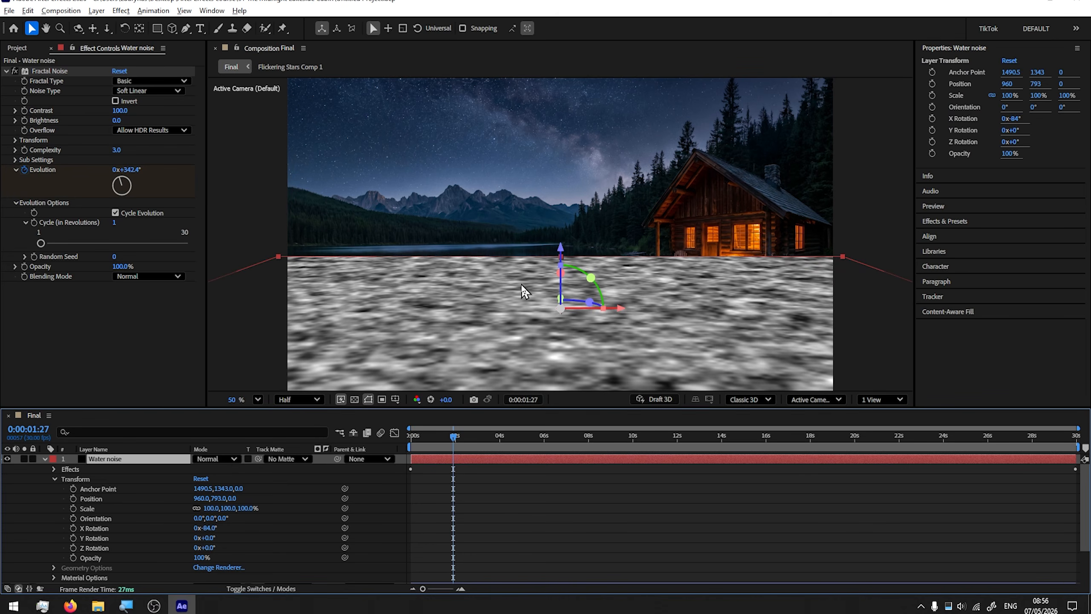
Move the Water noise layer to Y position 833 and Z position 571, and set its X Rotation to -86°
scroll(593, 331, down, 4)
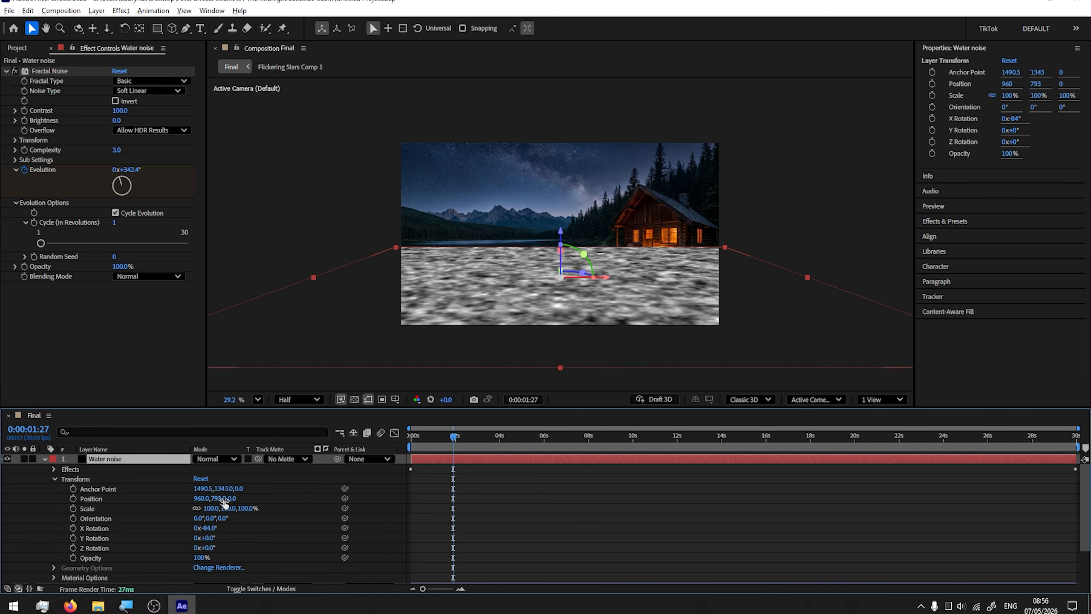
drag(233, 498, 498, 469)
click(217, 527)
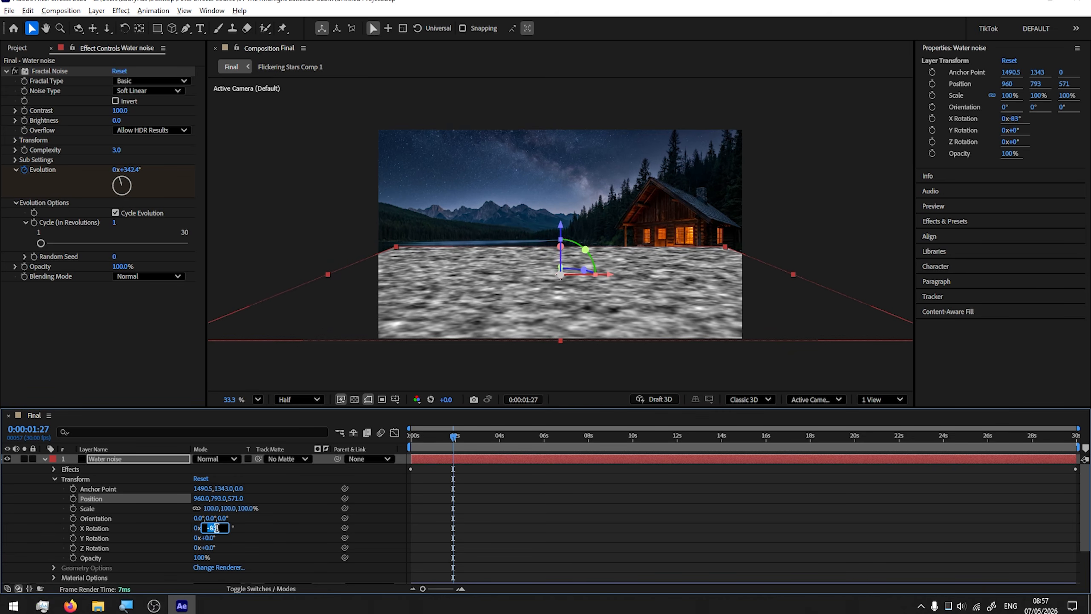
key(Down)
key(Down)
key(Down)
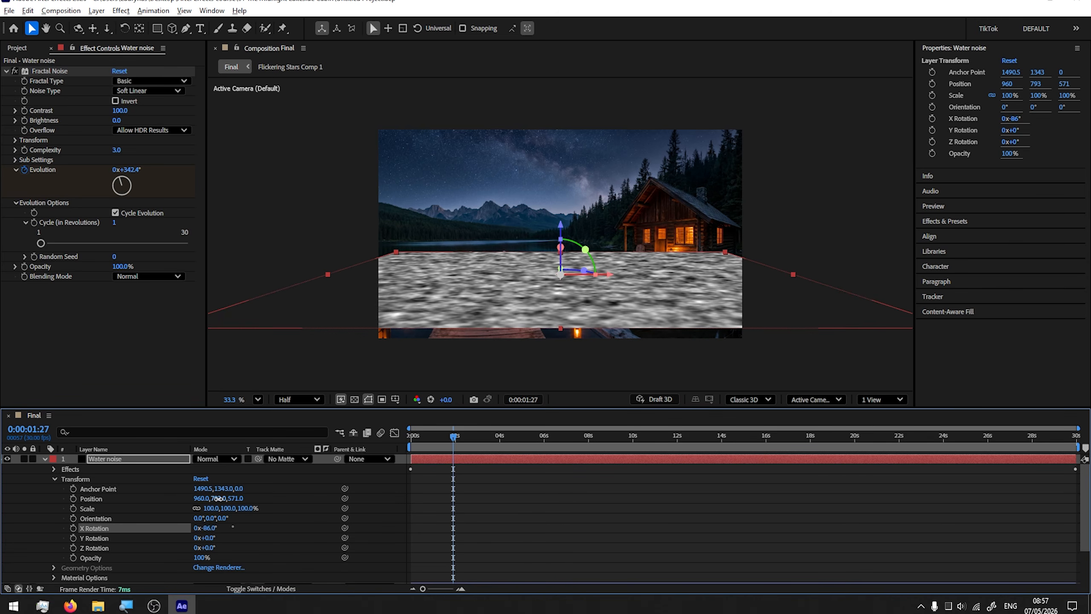
drag(218, 498, 237, 501)
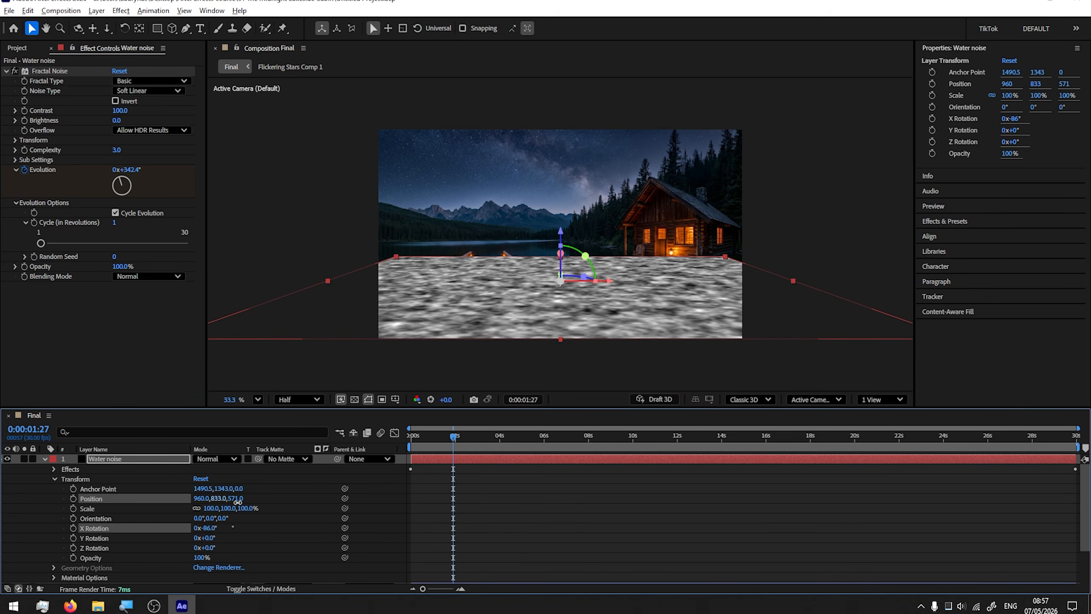
Enlarge the Water noise solid further to 3308 px wide and 3024 px high
click(434, 459)
click(97, 11)
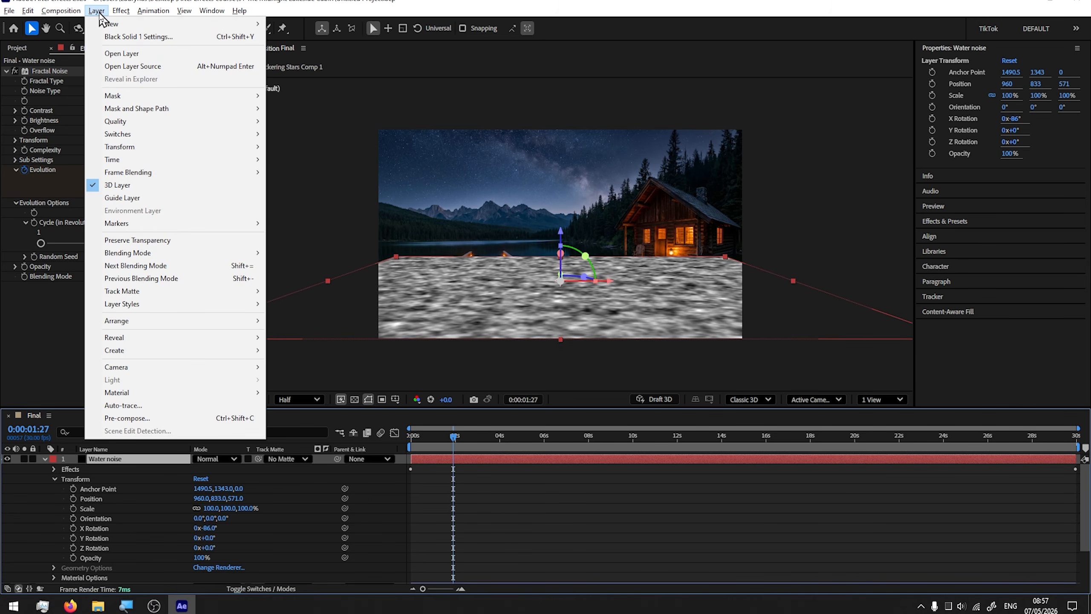
click(137, 38)
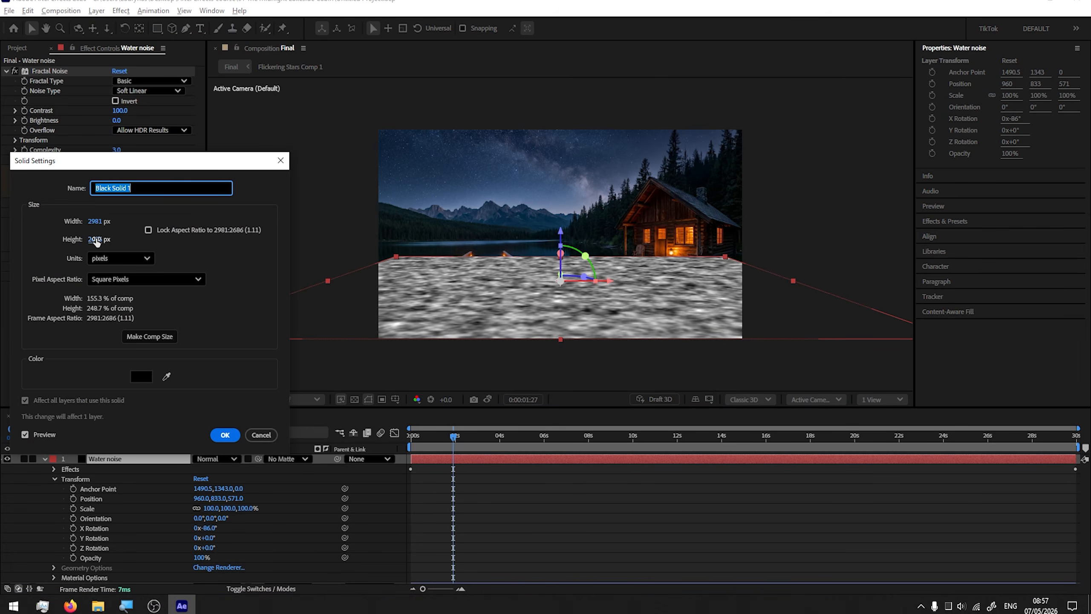
drag(97, 242, 195, 239)
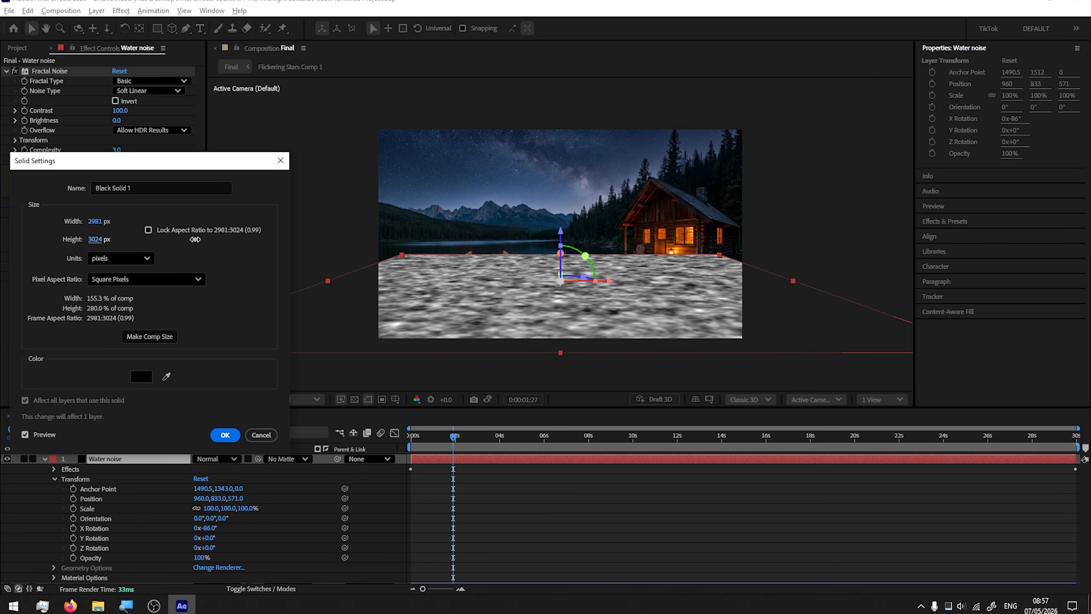
drag(94, 220, 283, 222)
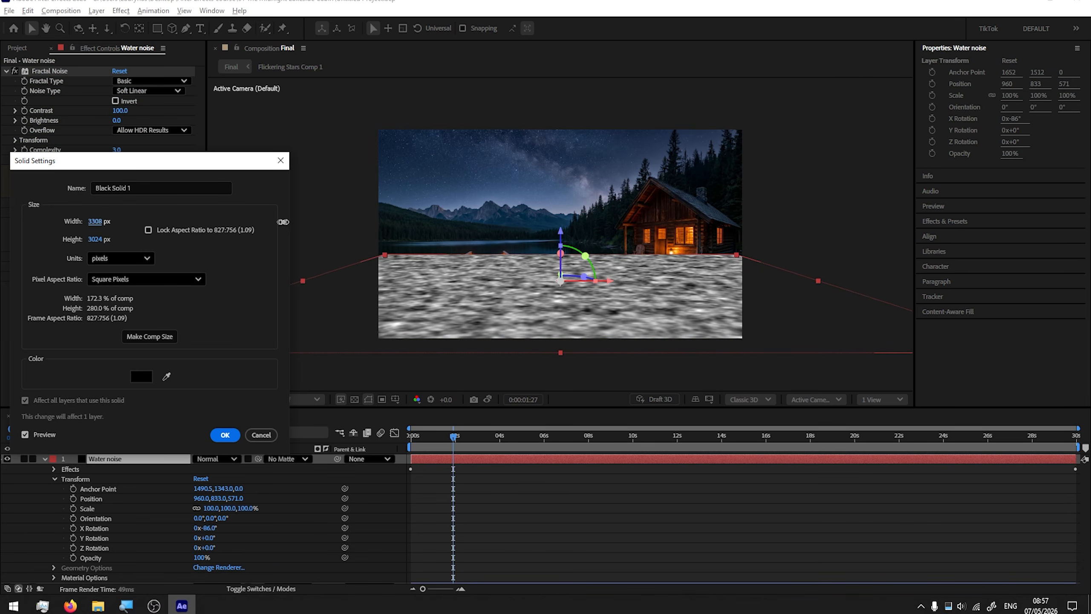
Accept the new solid size, then set the Water noise layer's Z position to 1010 and X rotation to -84°
click(225, 434)
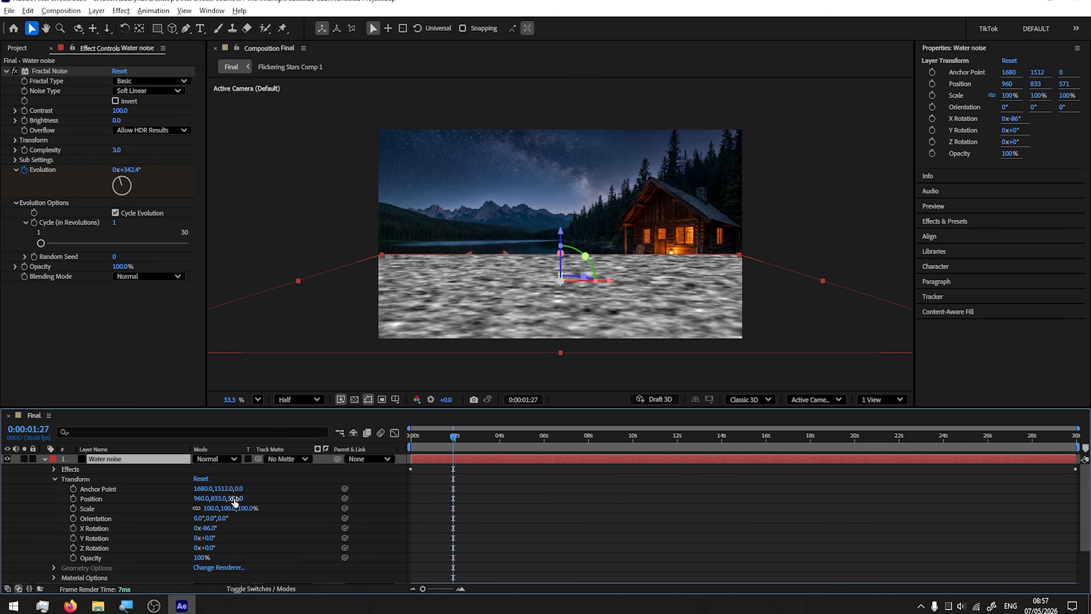
click(88, 500)
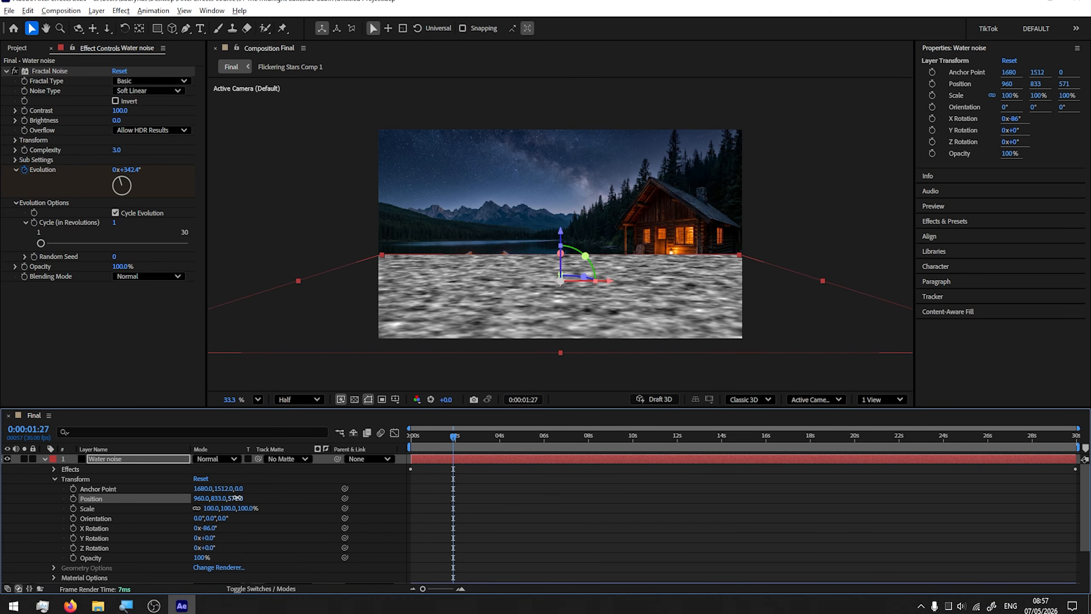
drag(238, 498, 306, 488)
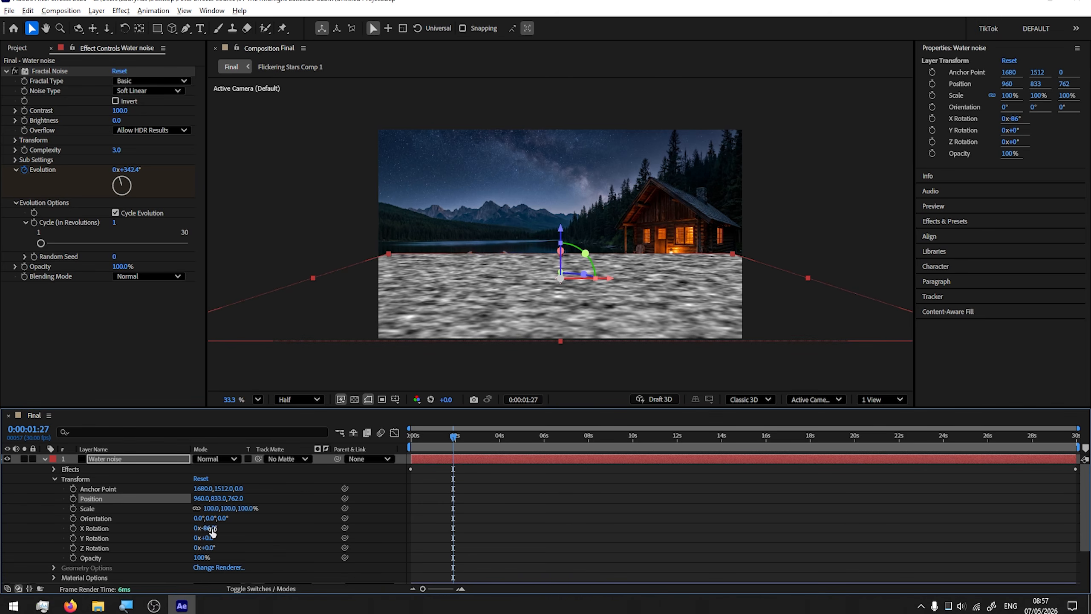
click(210, 528)
key(Up)
key(Up)
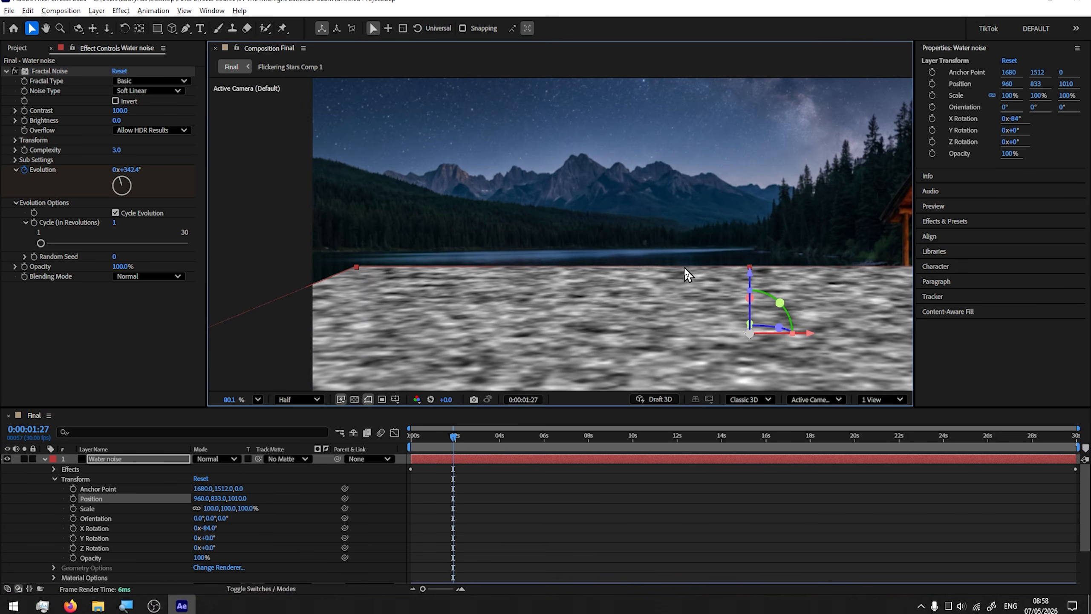
scroll(490, 258, down, 3)
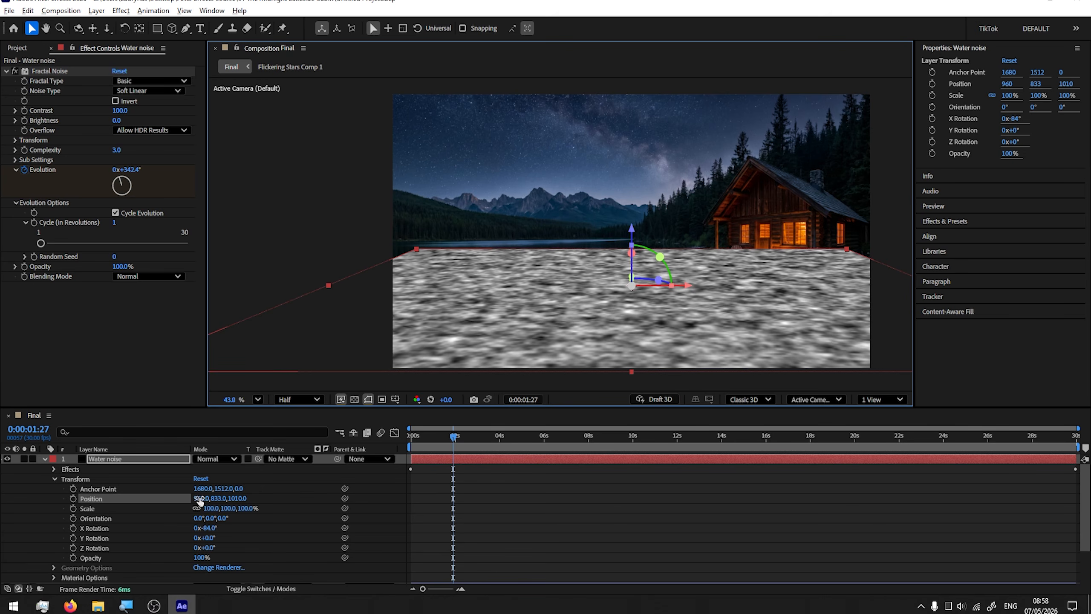
Shift the Water noise layer sideways to an X position of 764 and deselect it
drag(202, 499, 143, 497)
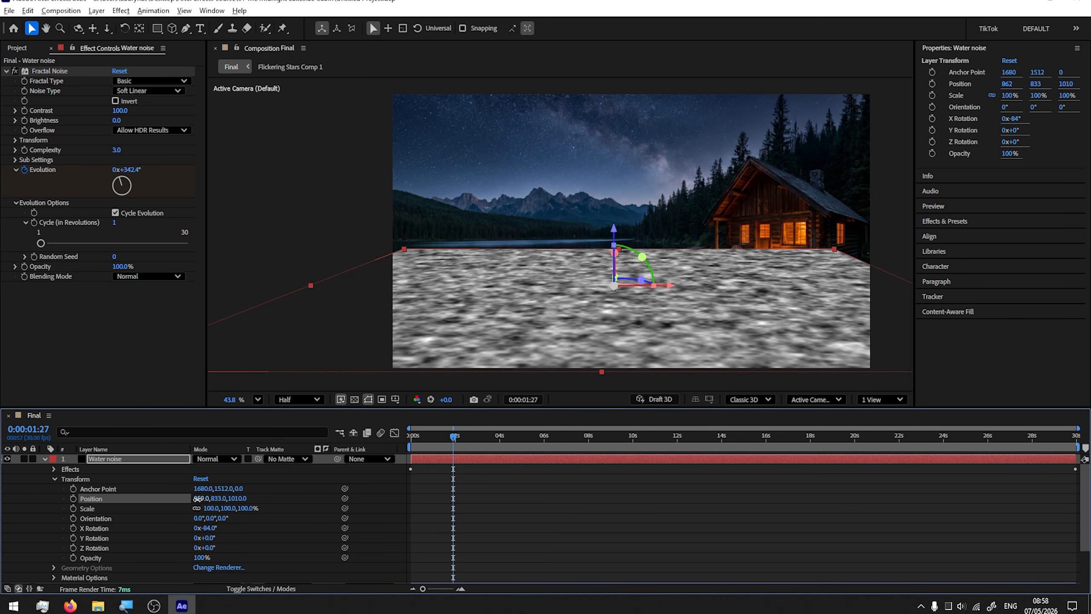
drag(197, 498, 145, 499)
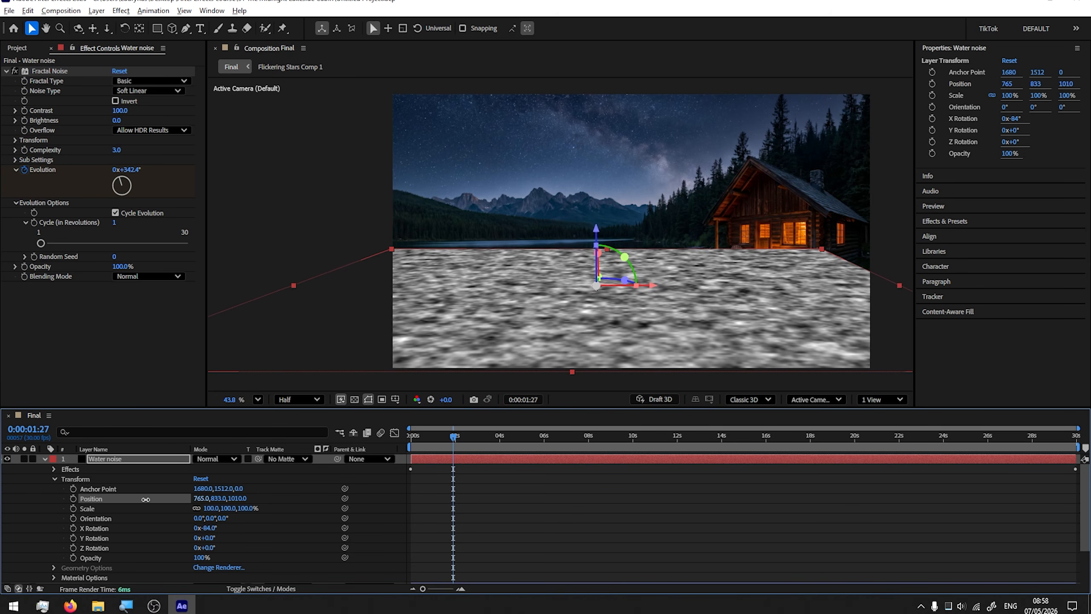
key(ctrl+shift+a)
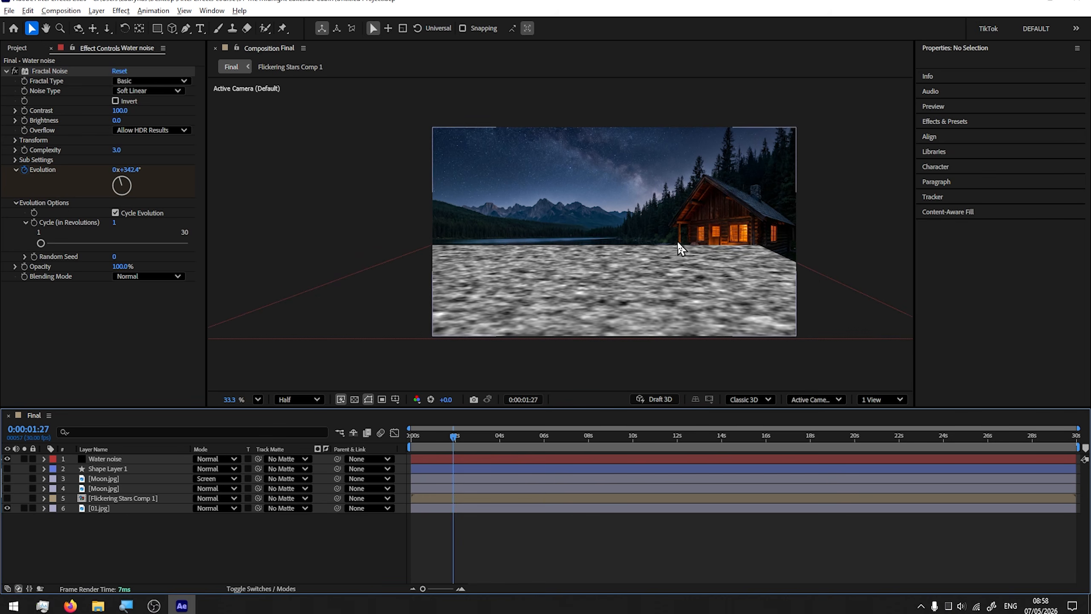
scroll(557, 231, down, 1)
scroll(636, 358, up, 1)
Apply the Turbulent Displace effect to the Water noise layer with the playhead at 0:00:00:00, and collapse the Fractal Noise settings
click(105, 460)
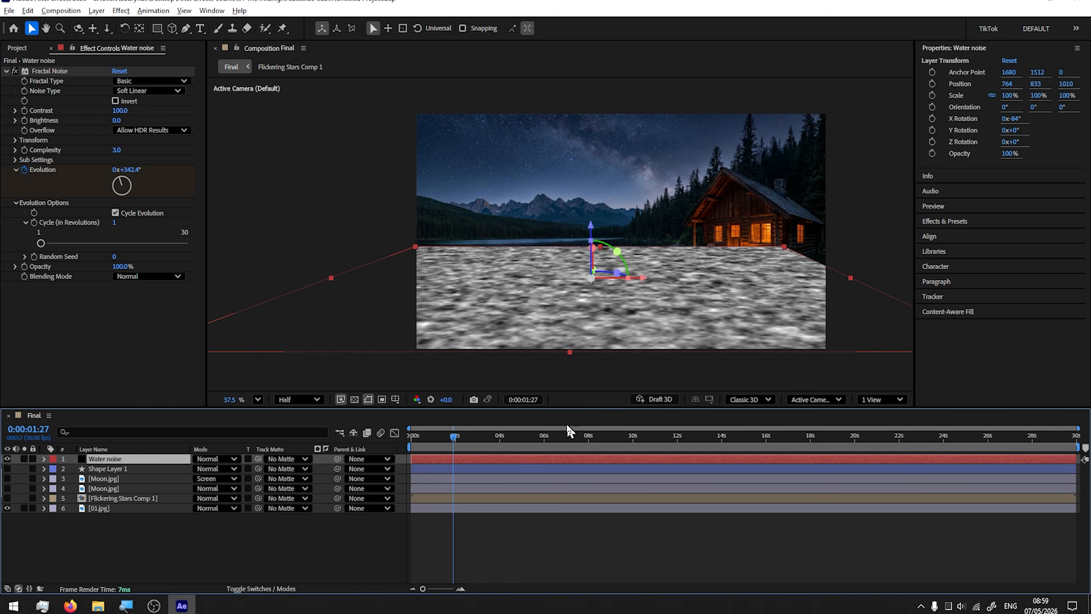
drag(453, 437, 382, 442)
click(120, 12)
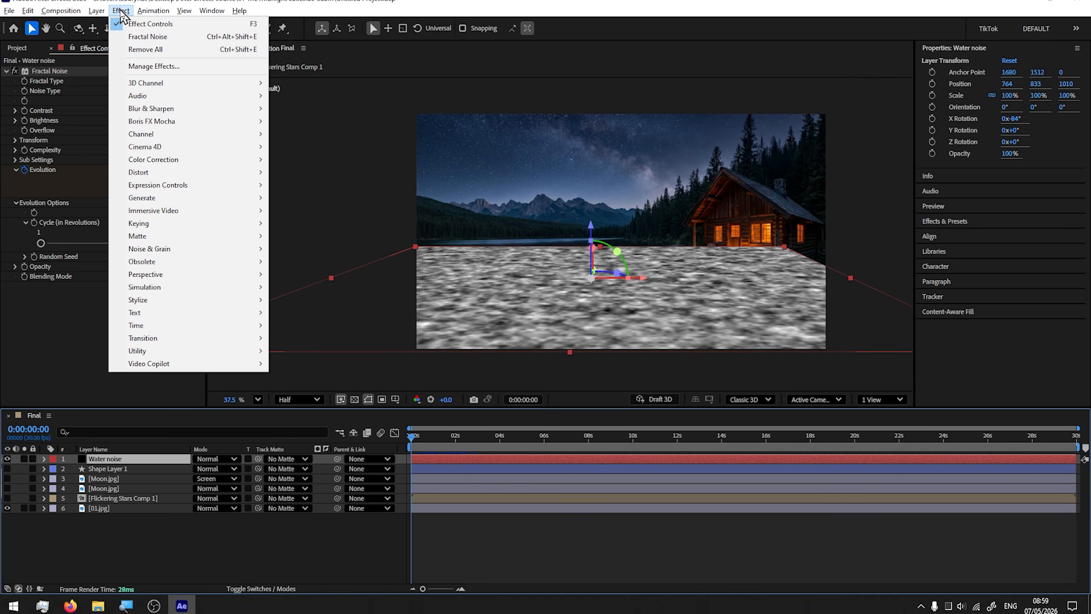
mouse_move(174, 173)
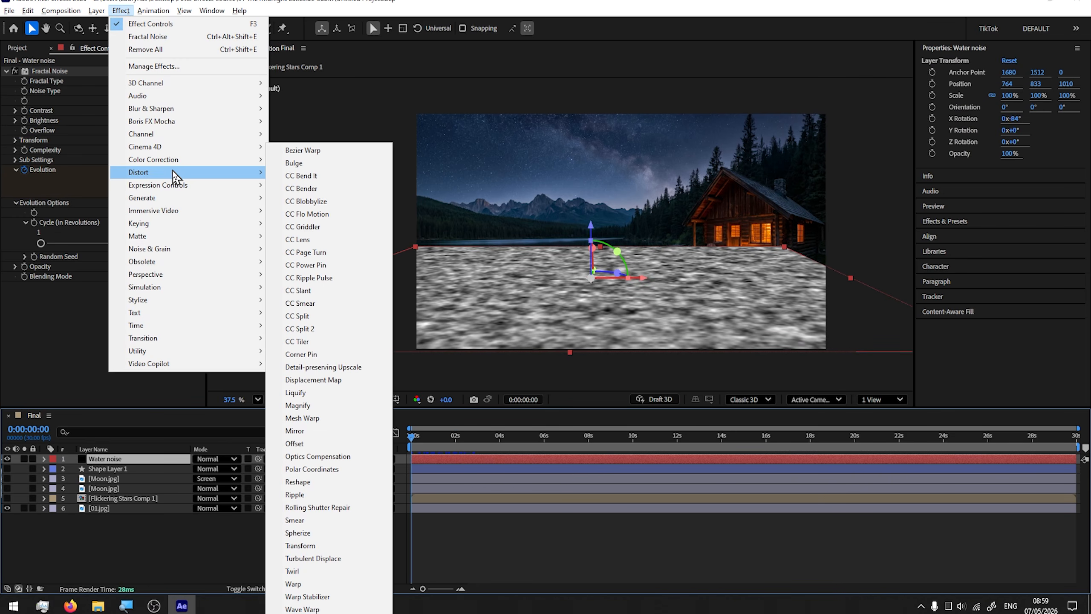
click(313, 558)
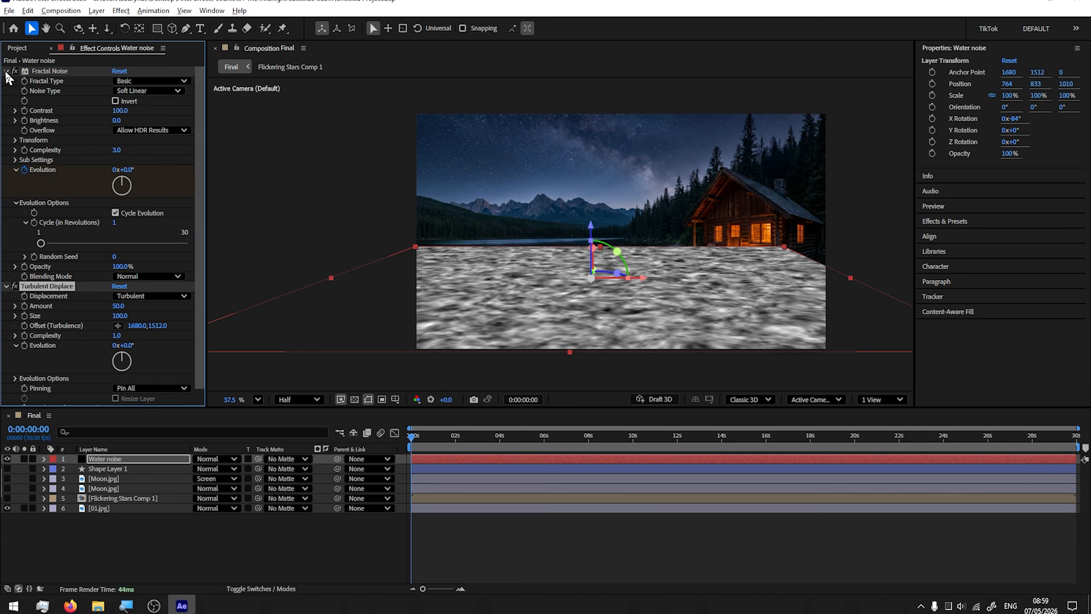
click(6, 71)
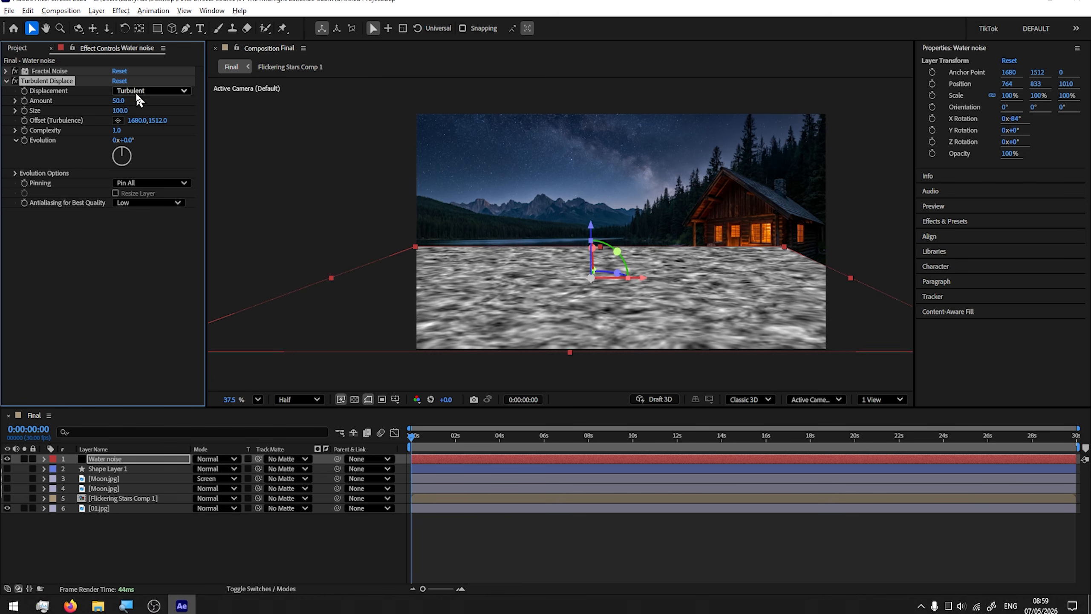
Review the available displacement types of Turbulent Displace and inspect the noise in the composition view
click(150, 91)
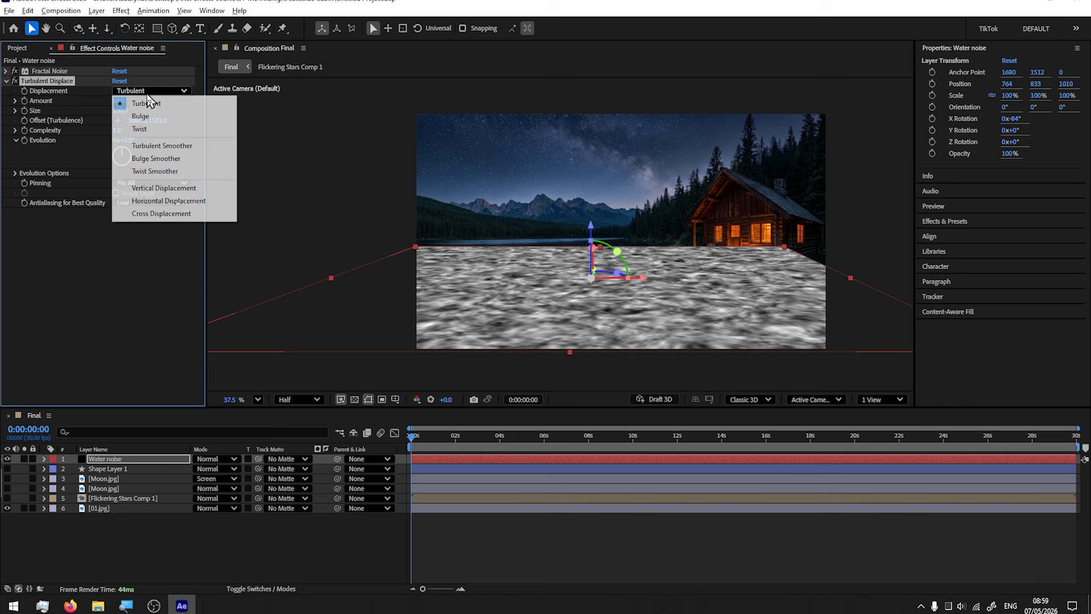
click(143, 259)
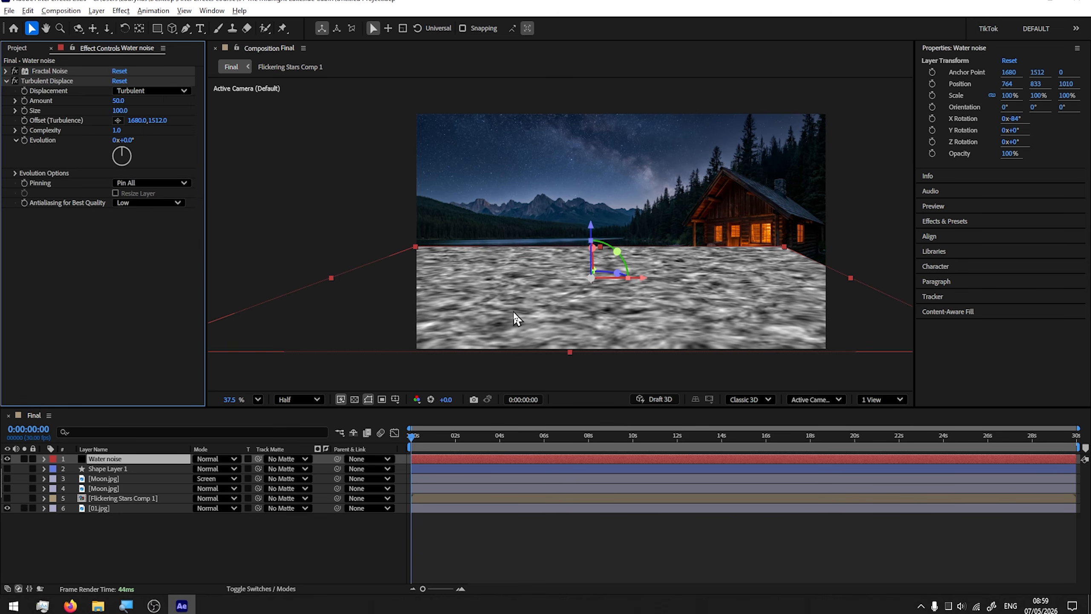
scroll(517, 318, up, 2)
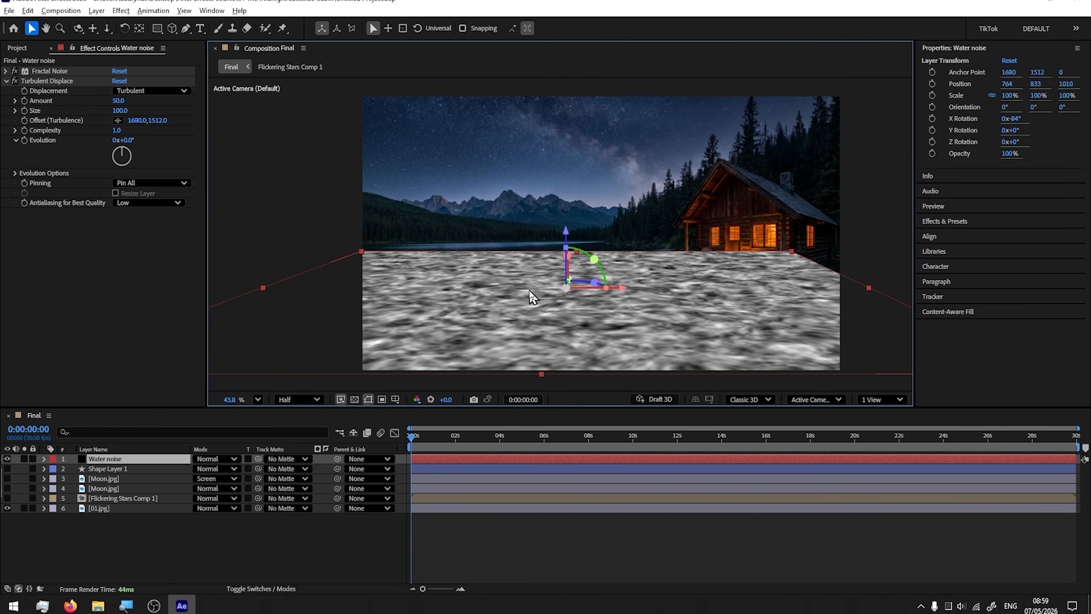
click(144, 91)
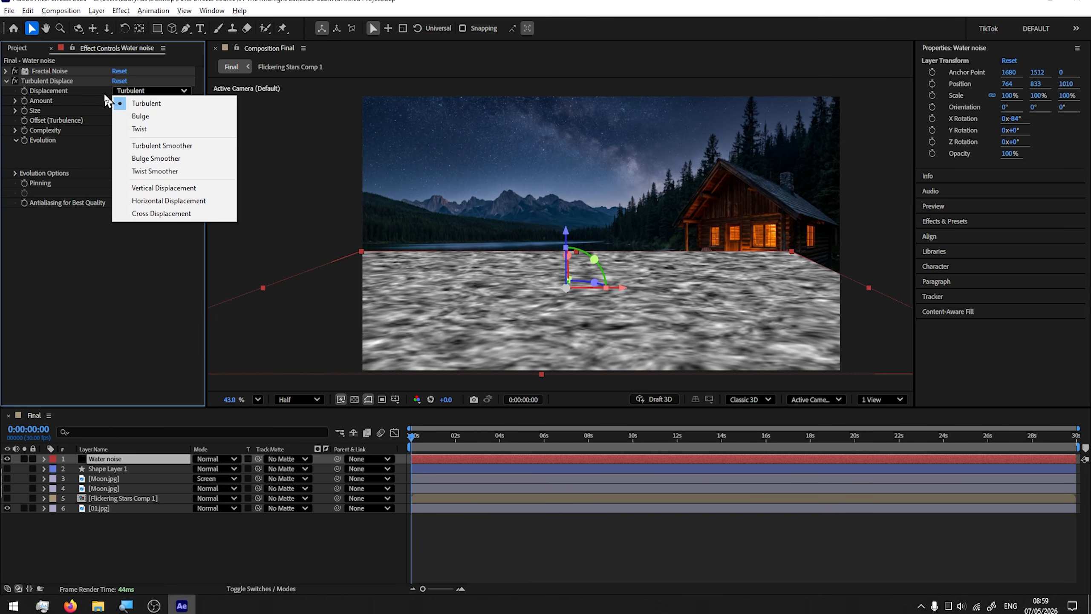
click(111, 228)
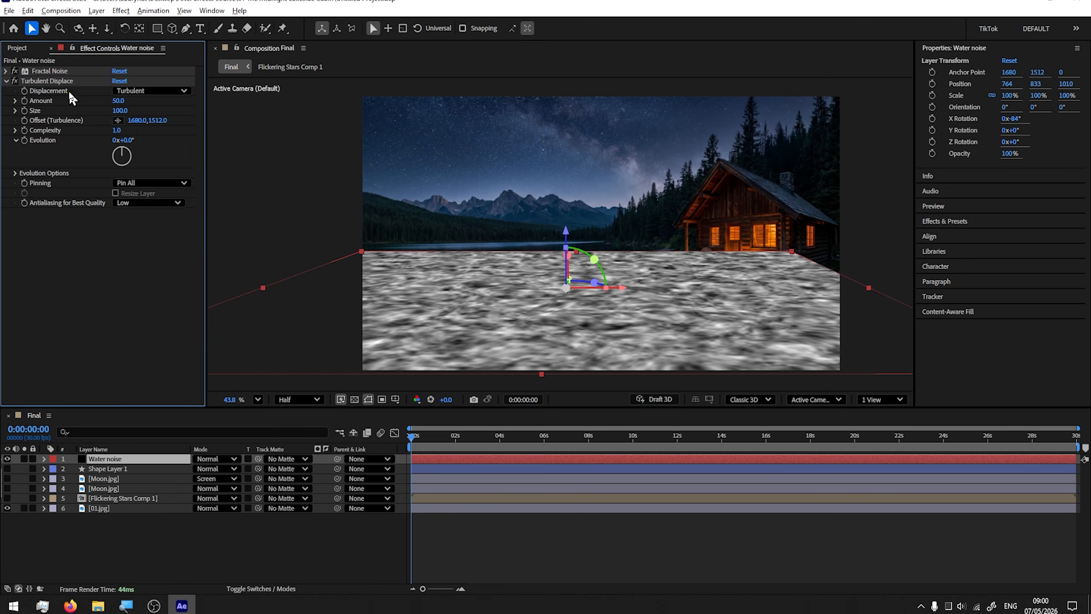
Set the Turbulent Displace amount to 3 and its size to 79
drag(412, 436, 408, 437)
click(117, 103)
text(3)
key(Return)
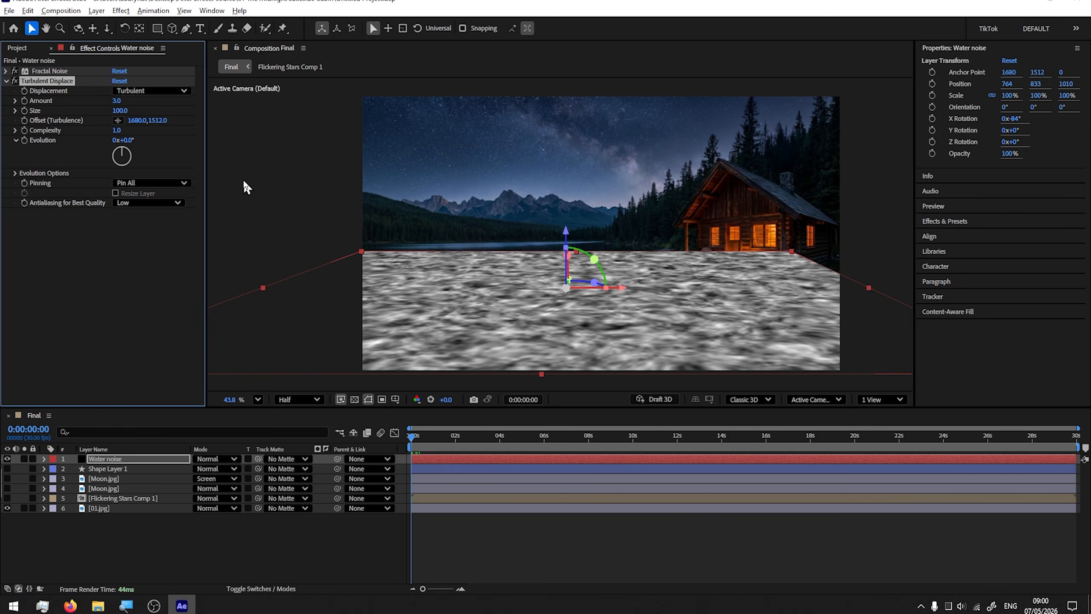
drag(120, 110, 88, 110)
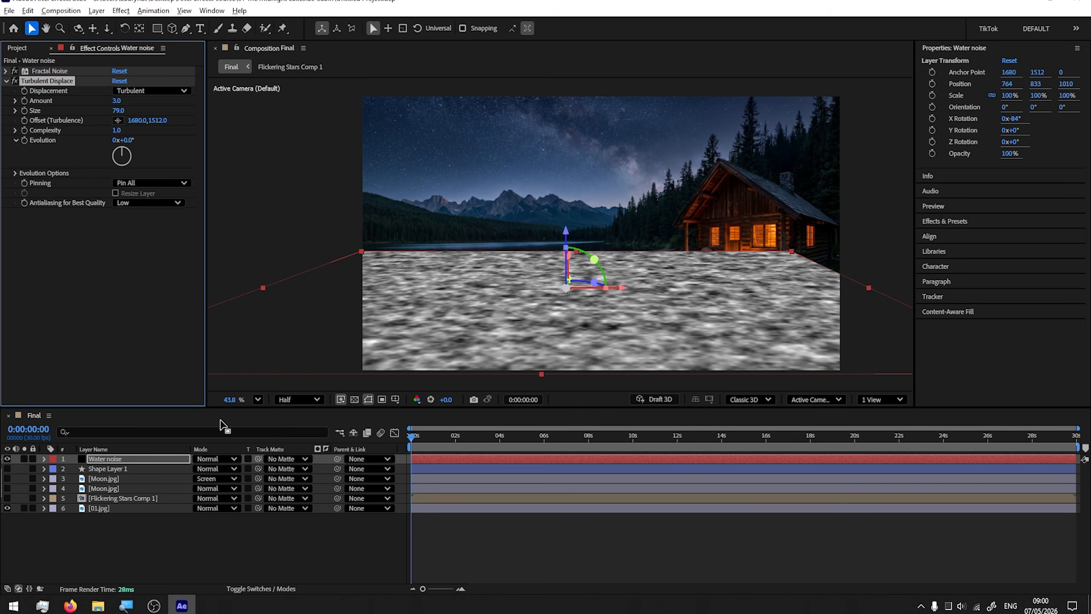
Animate the Turbulent Displace evolution from 0 at the first frame to 15 revolutions at 0:00:29:29
mouse_move(411, 438)
mouse_down()
mouse_move(431, 442)
mouse_move(403, 452)
mouse_up()
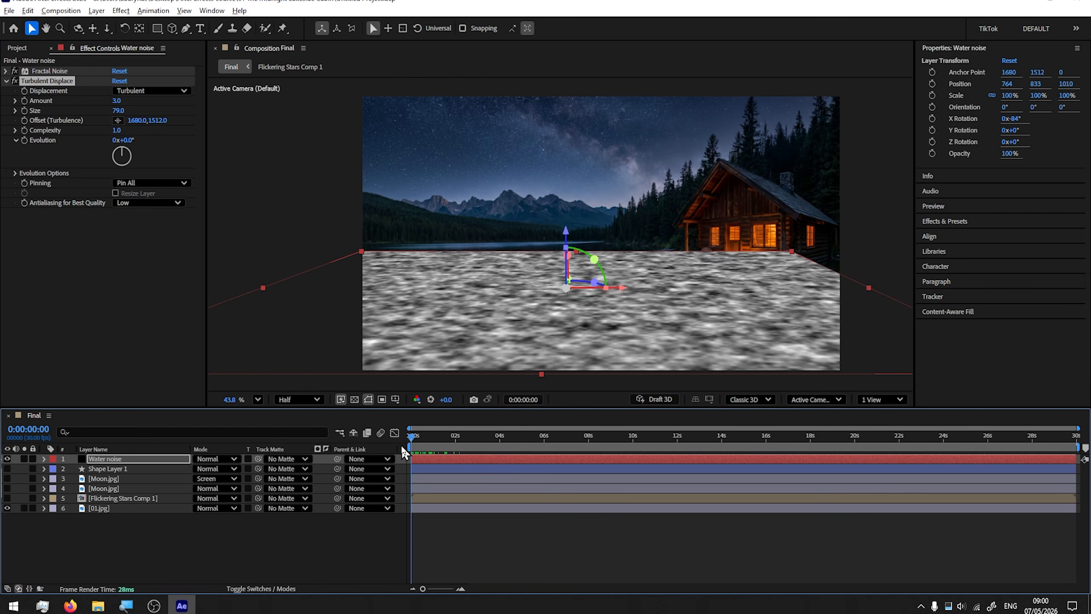
click(24, 140)
drag(593, 441, 1078, 449)
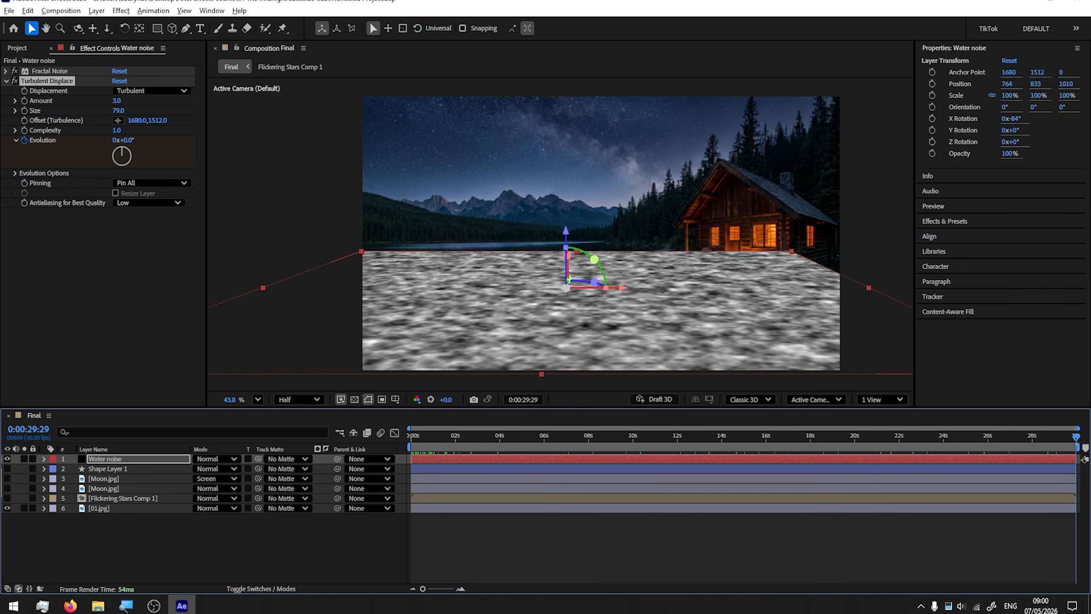
click(113, 140)
text(15)
key(Return)
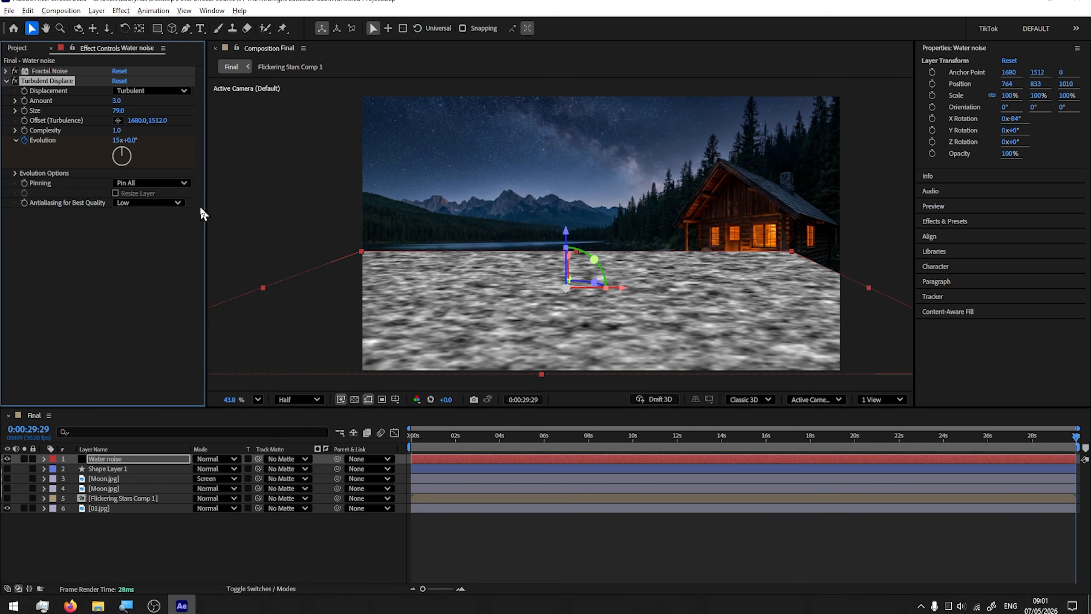
Enable Cycle Evolution for Turbulent Displace and check the animated water noise up close in the composition view
click(15, 173)
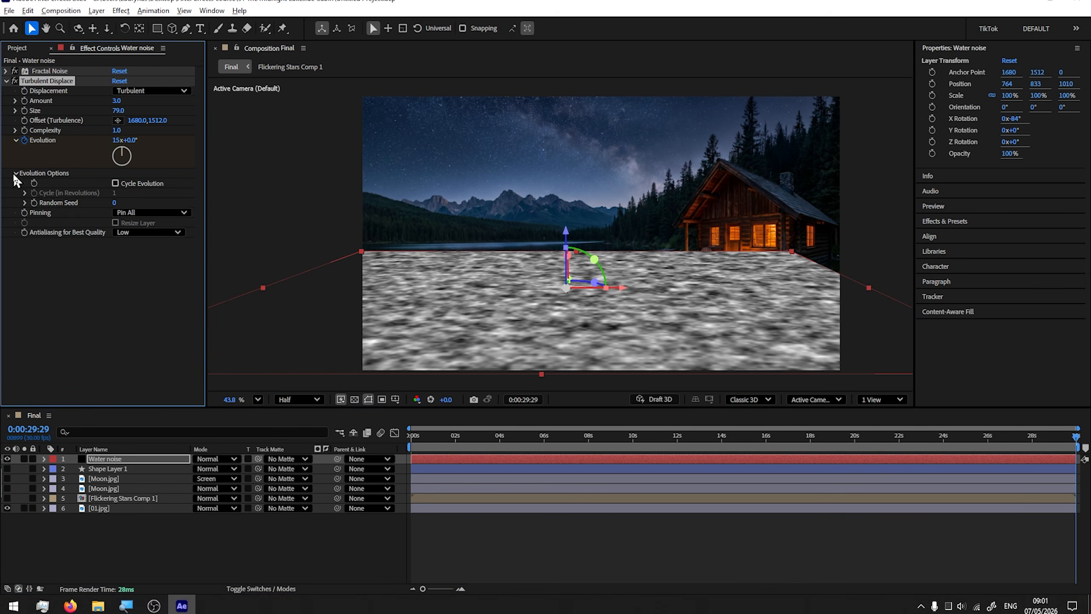
click(115, 184)
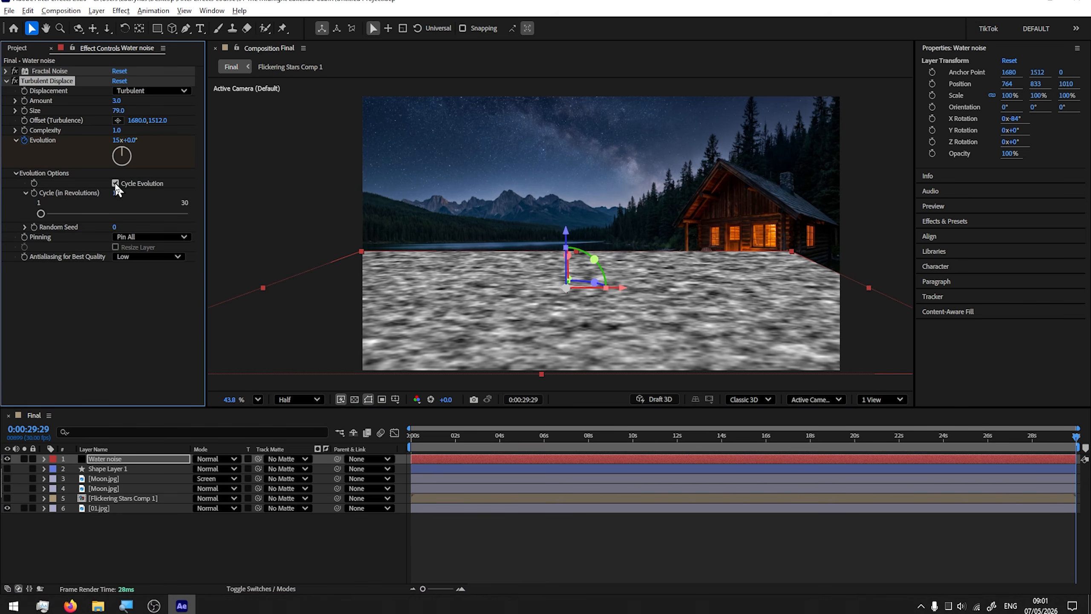
drag(1074, 438, 1062, 440)
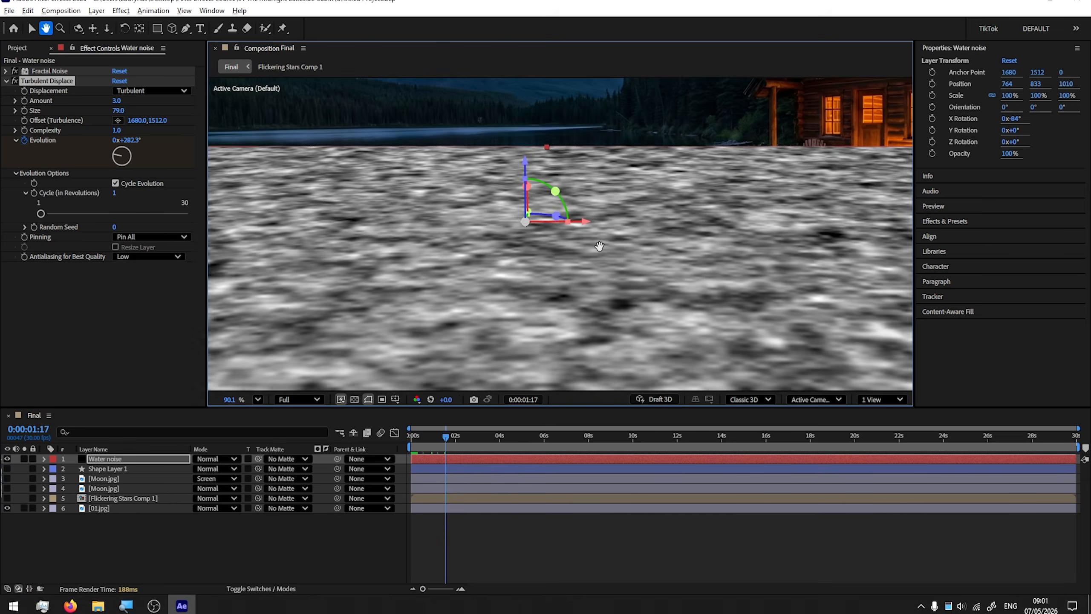
scroll(582, 253, down, 2)
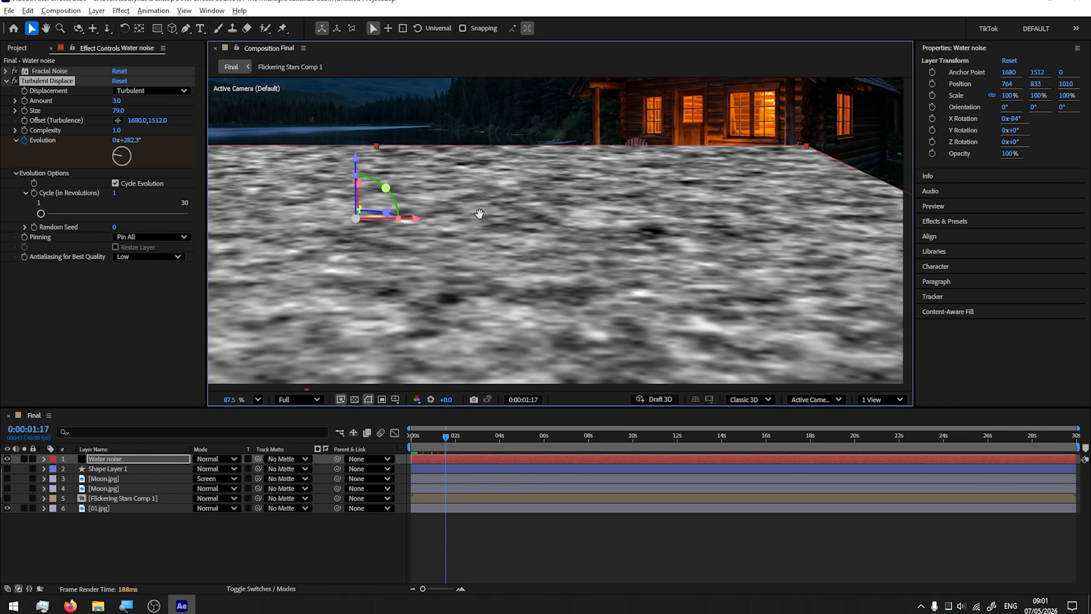
click(16, 86)
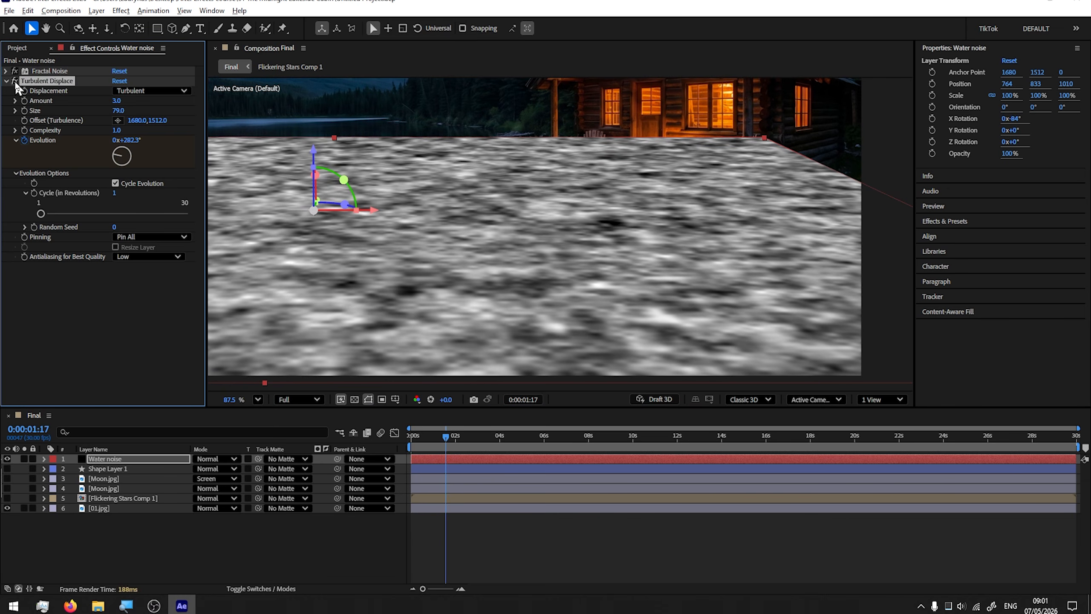
scroll(562, 328, down, 2)
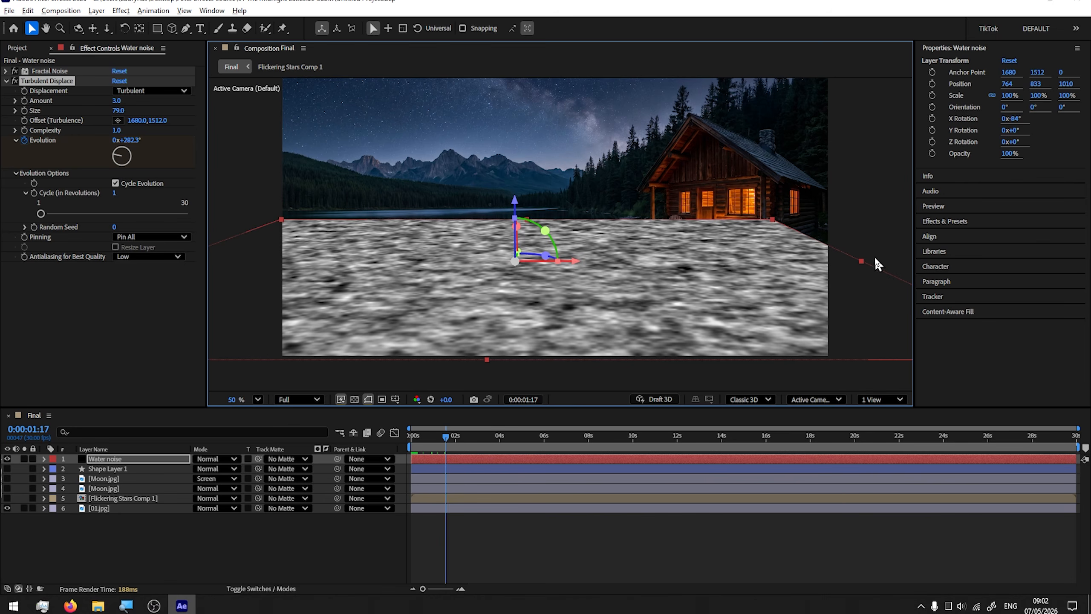
Pre-compose the Water noise layer as Water noise Comp 1, moving all attributes into the new composition
right_click(110, 463)
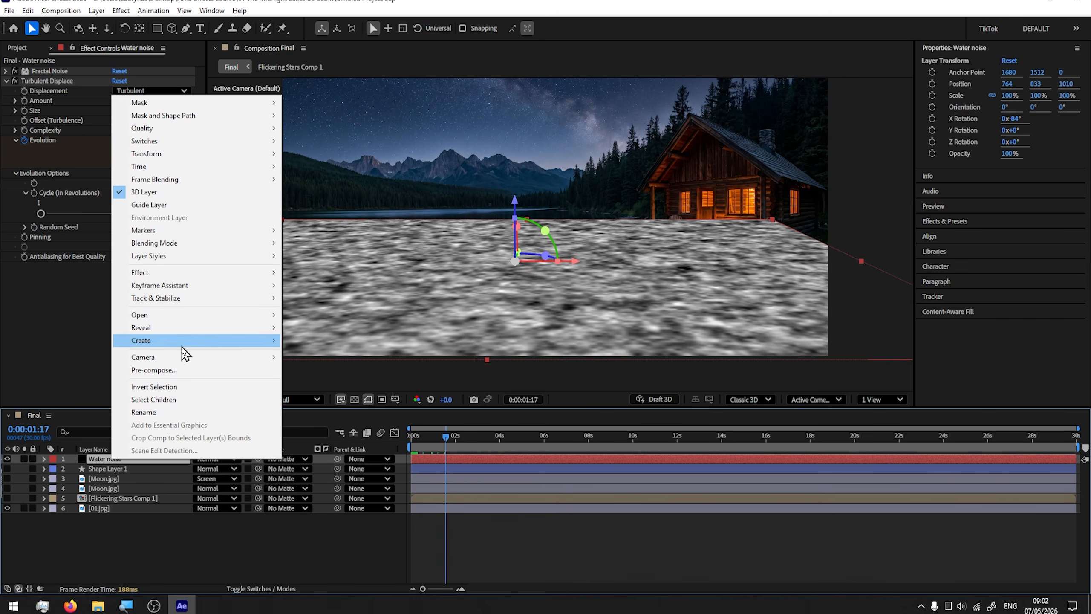
click(185, 369)
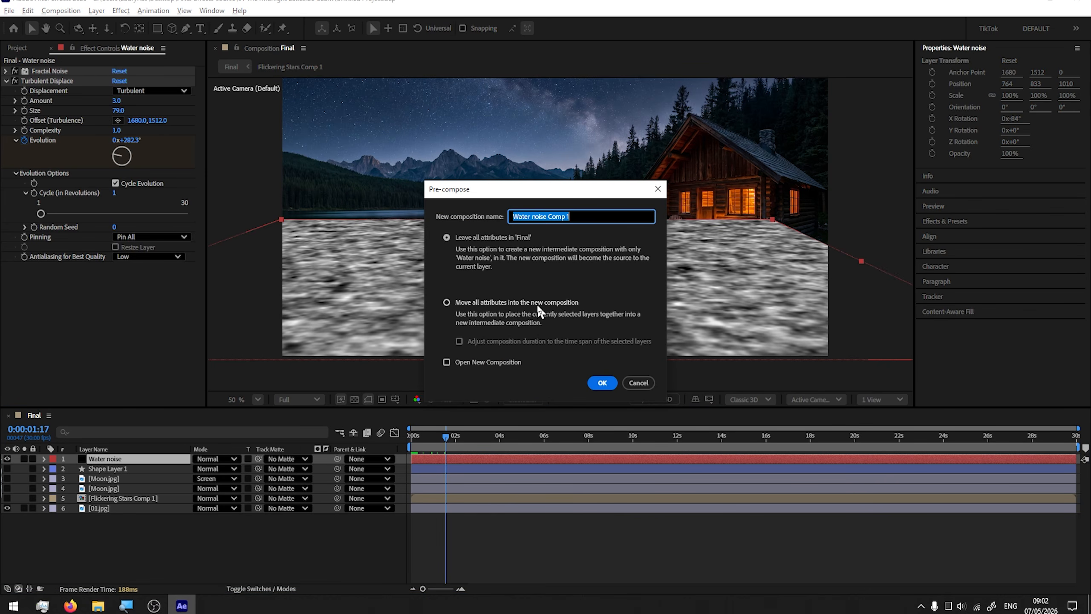
click(499, 307)
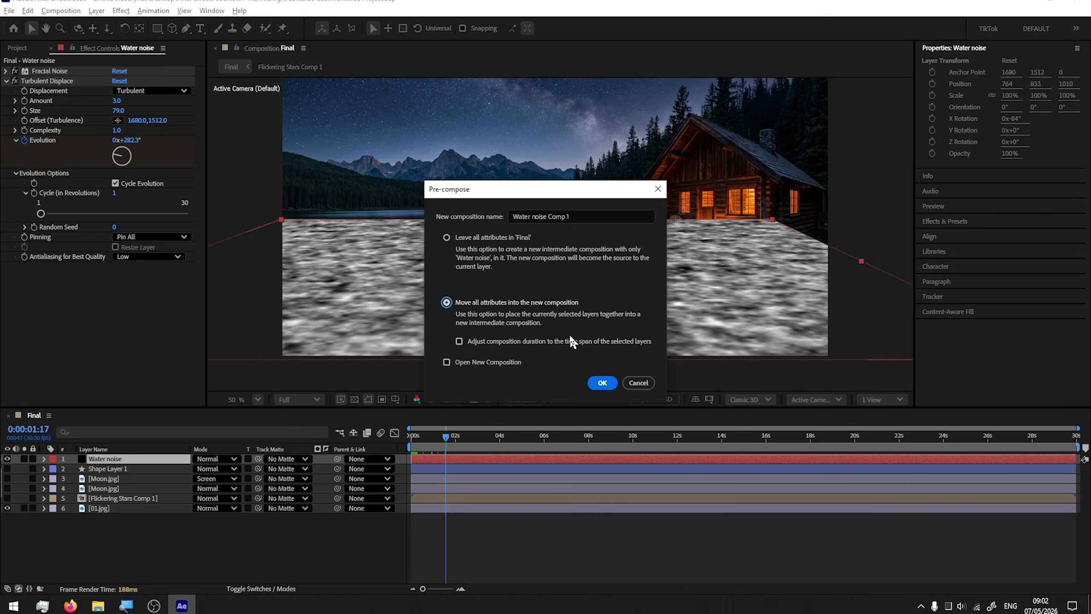
click(601, 382)
Hide the Water noise Comp 1 layer and move it directly above the 01.jpg layer
key(Home)
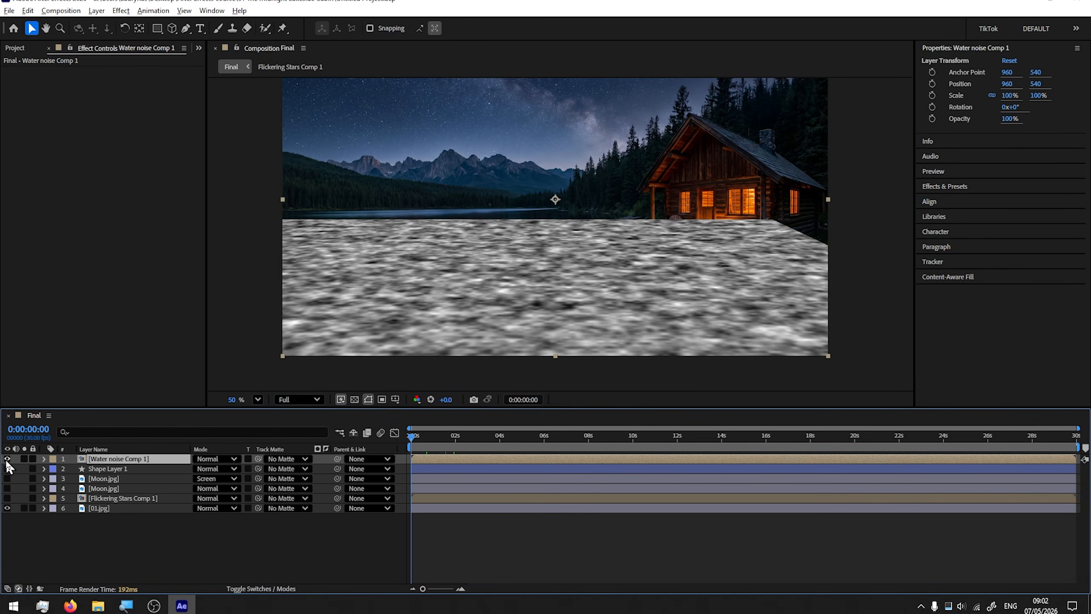
click(7, 459)
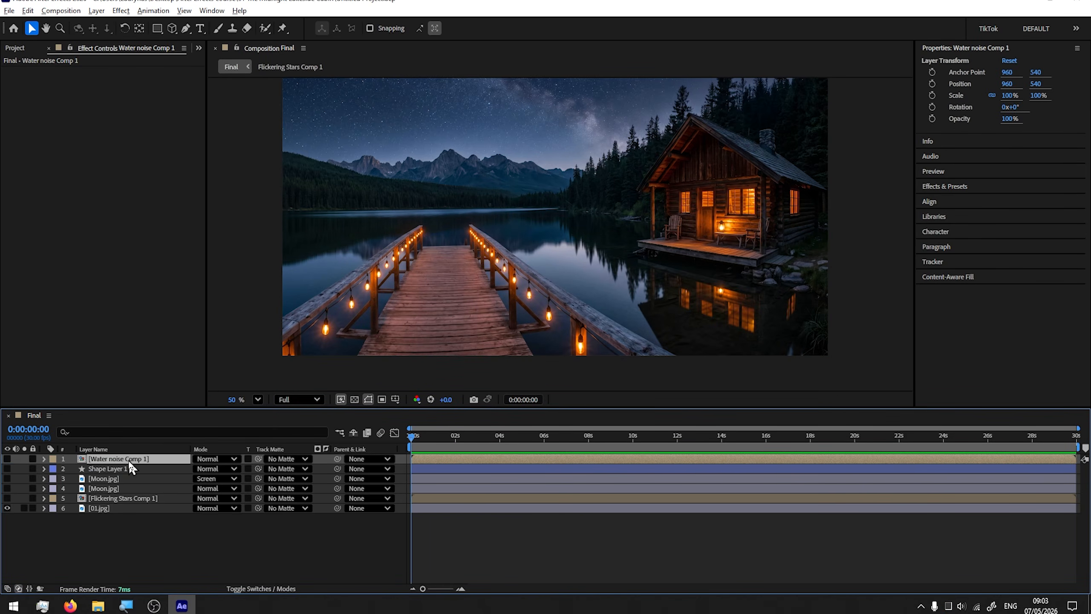
drag(131, 460, 130, 505)
Add a new adjustment layer to the Final composition and move it directly above Water noise Comp 1
right_click(96, 539)
right_click(76, 546)
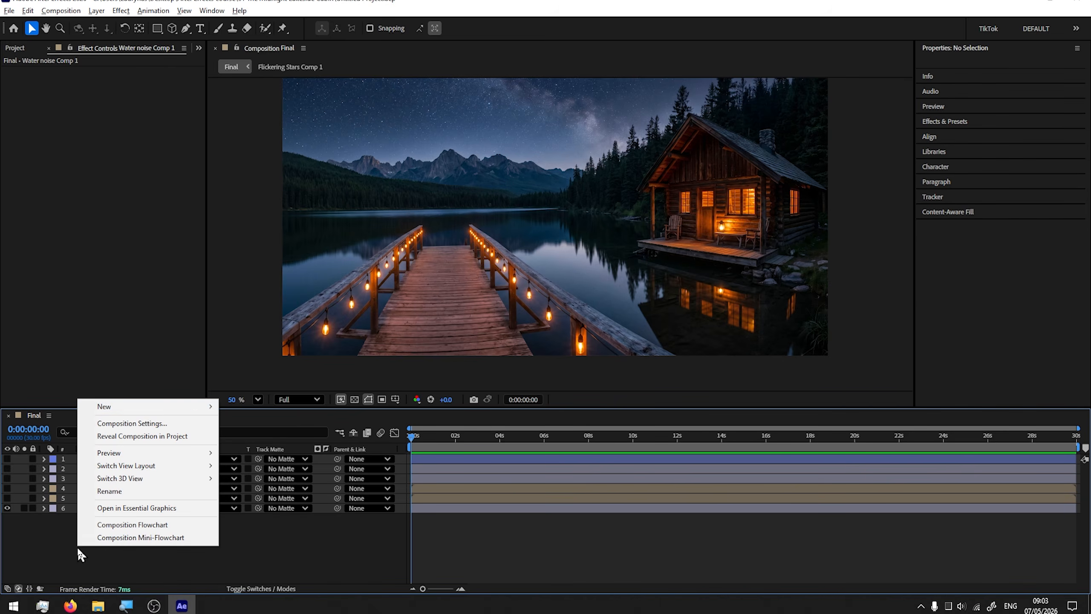
mouse_move(146, 412)
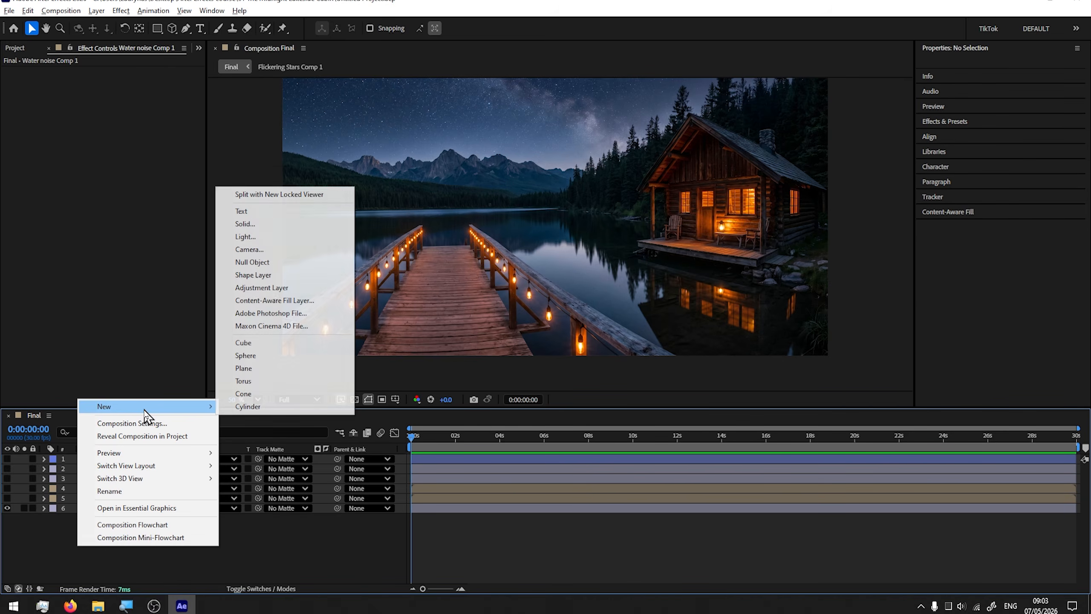
click(266, 289)
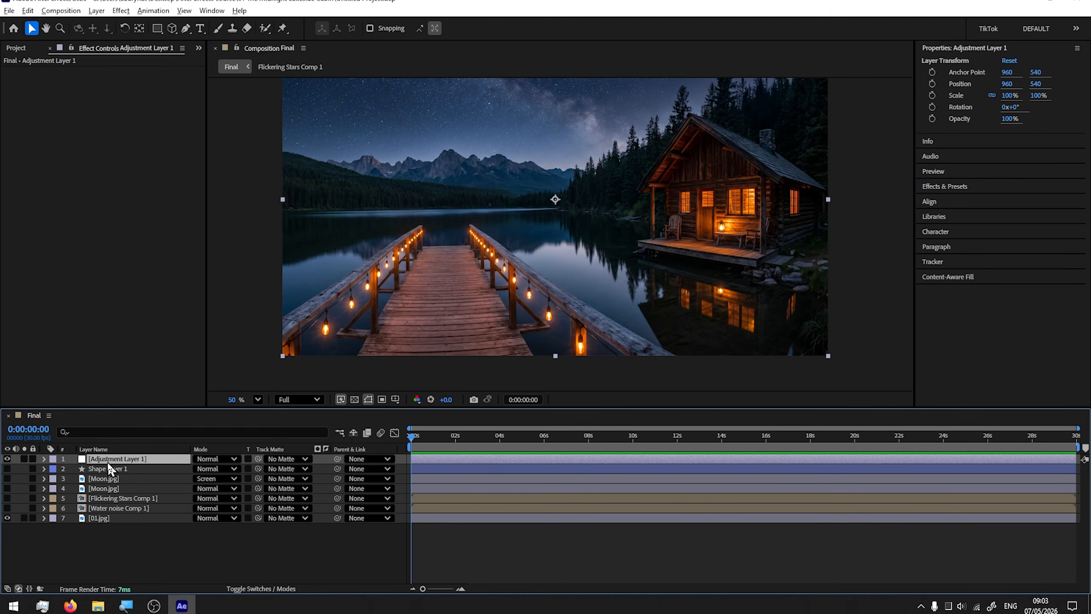
click(7, 458)
click(7, 459)
drag(81, 458, 116, 508)
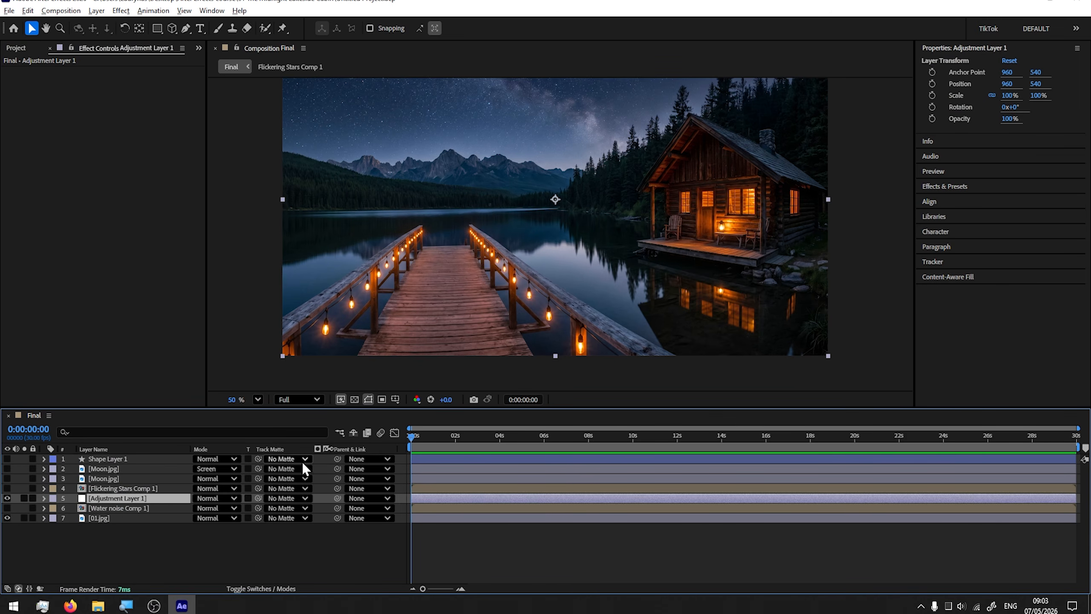
Apply the Displacement Map effect to the adjustment layer with maximum horizontal displacement -21 and maximum vertical displacement 33
drag(488, 266, 477, 300)
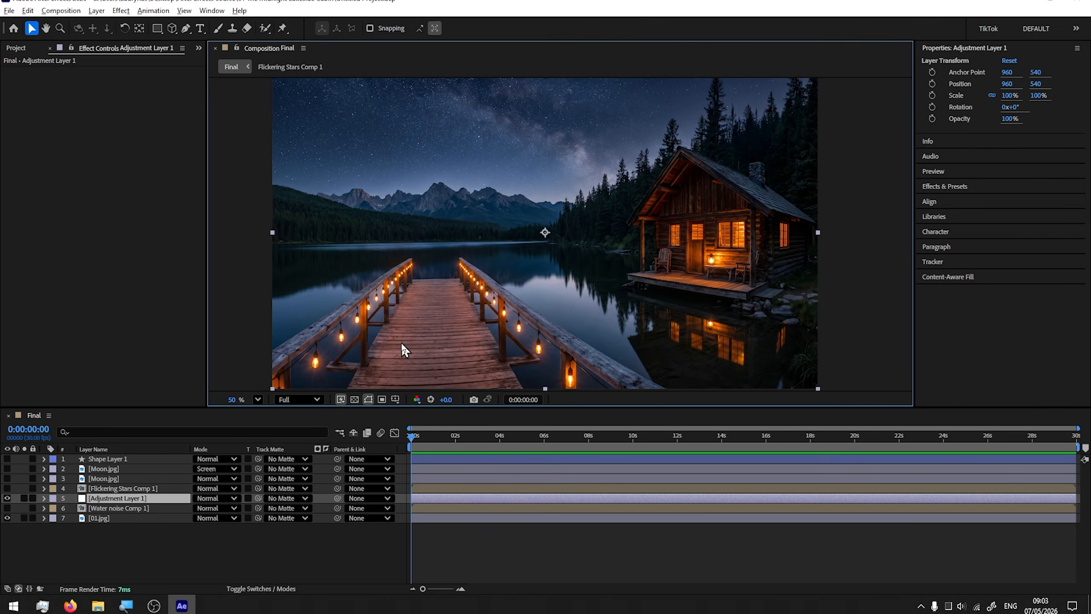
click(120, 11)
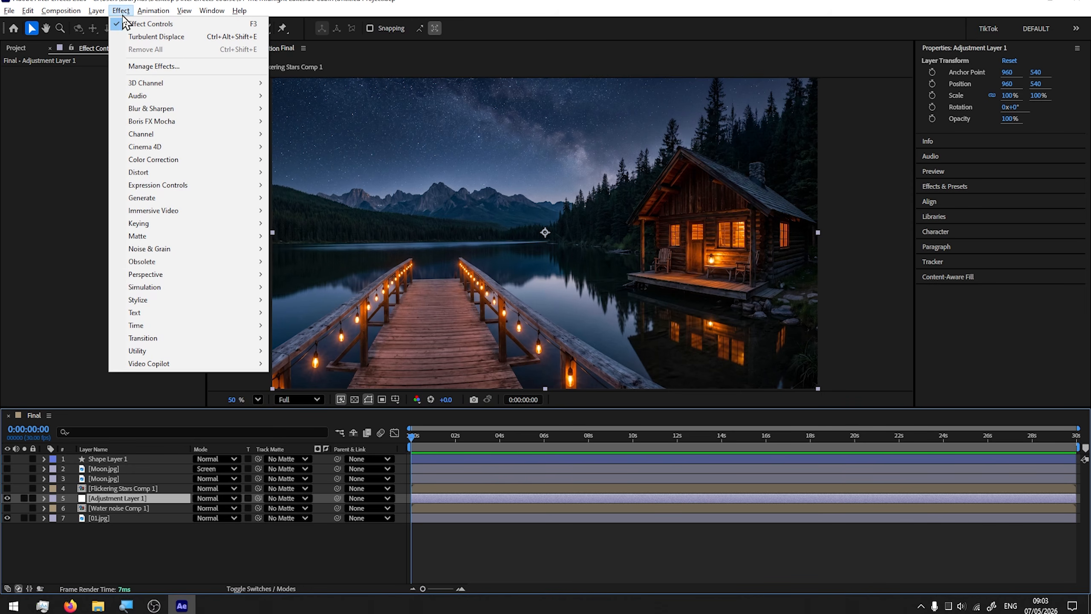
mouse_move(166, 172)
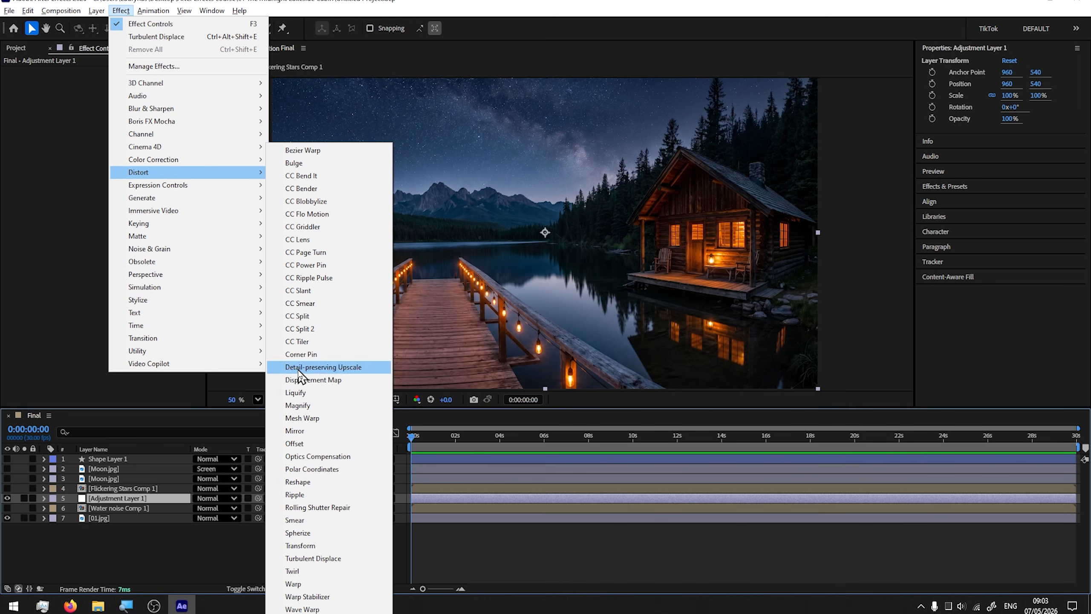
click(312, 383)
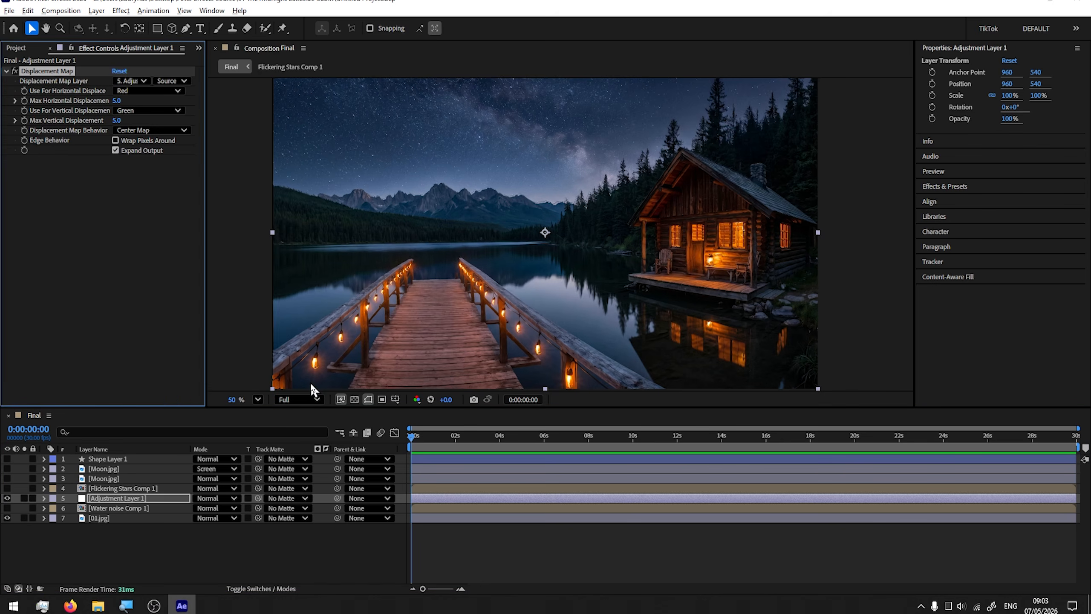
drag(116, 100, 142, 99)
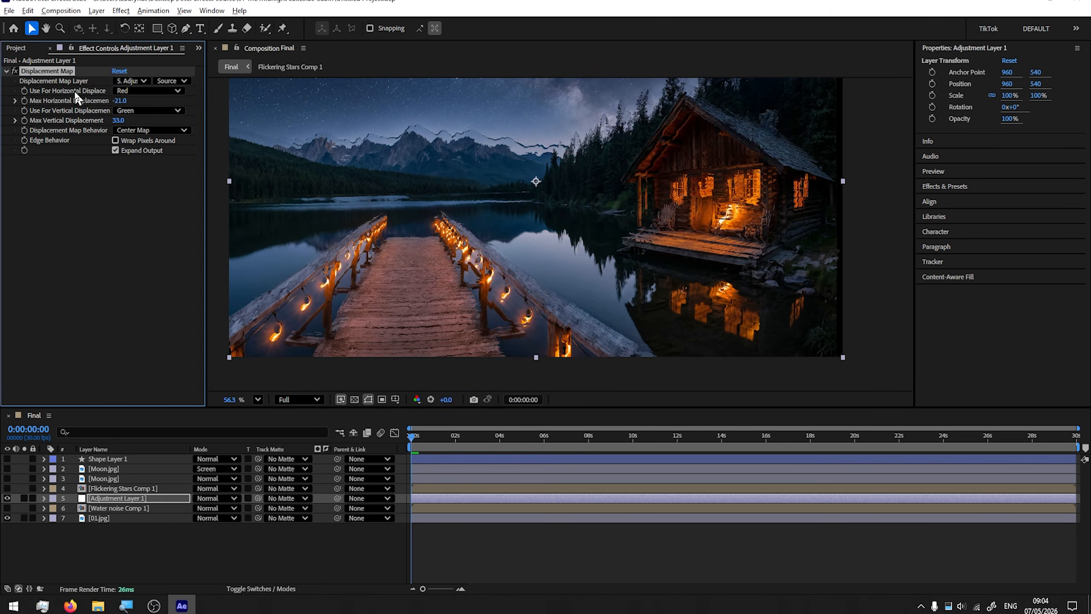
Base both horizontal and vertical displacement on Luminance and choose Water noise Comp 1 as the displacement map layer
click(142, 93)
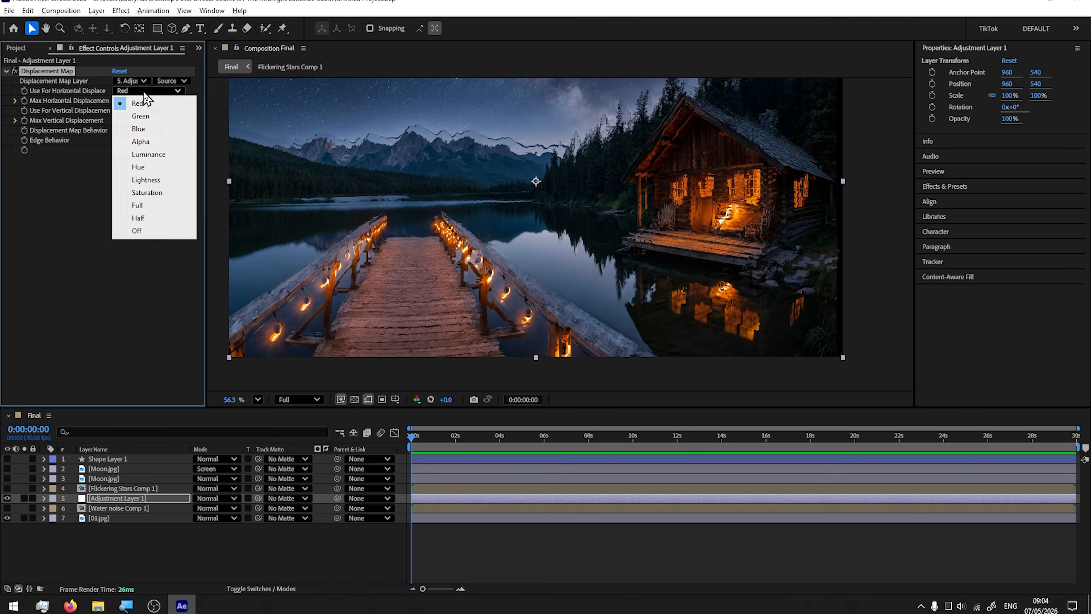
click(168, 159)
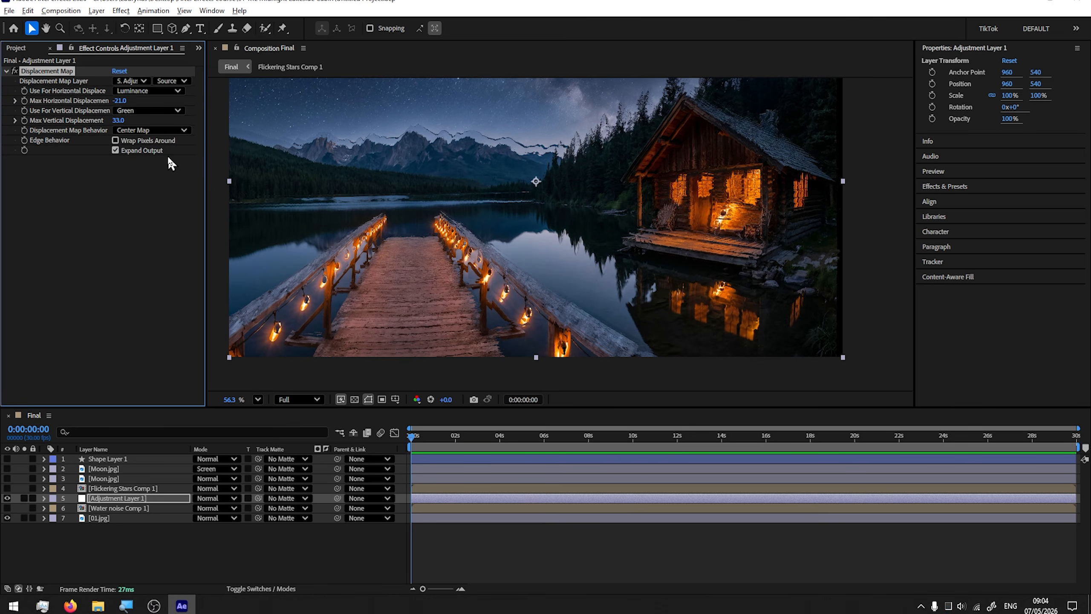
click(148, 110)
click(150, 176)
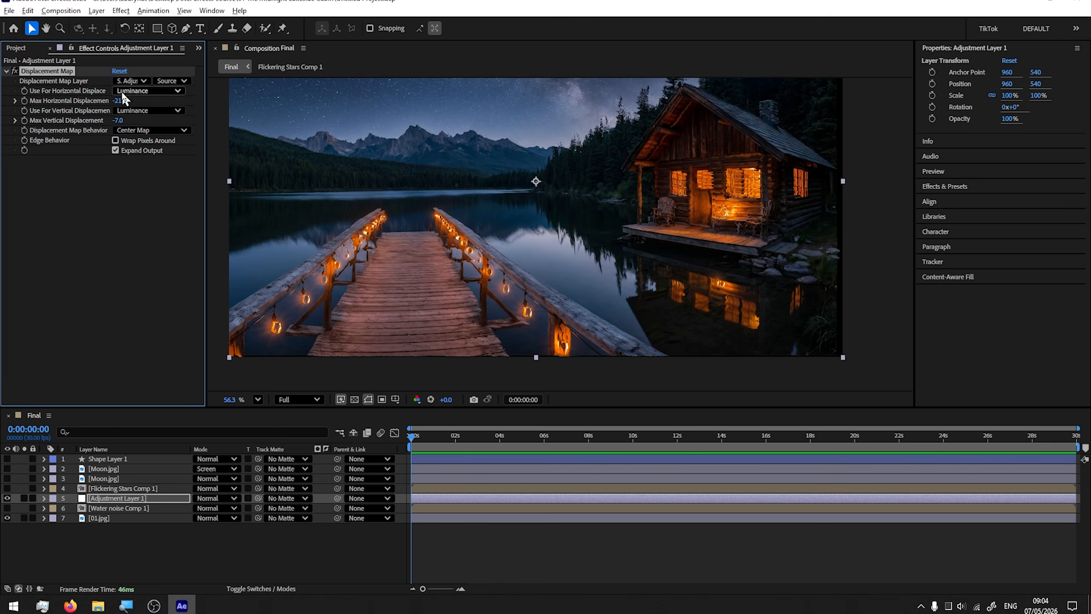
click(131, 82)
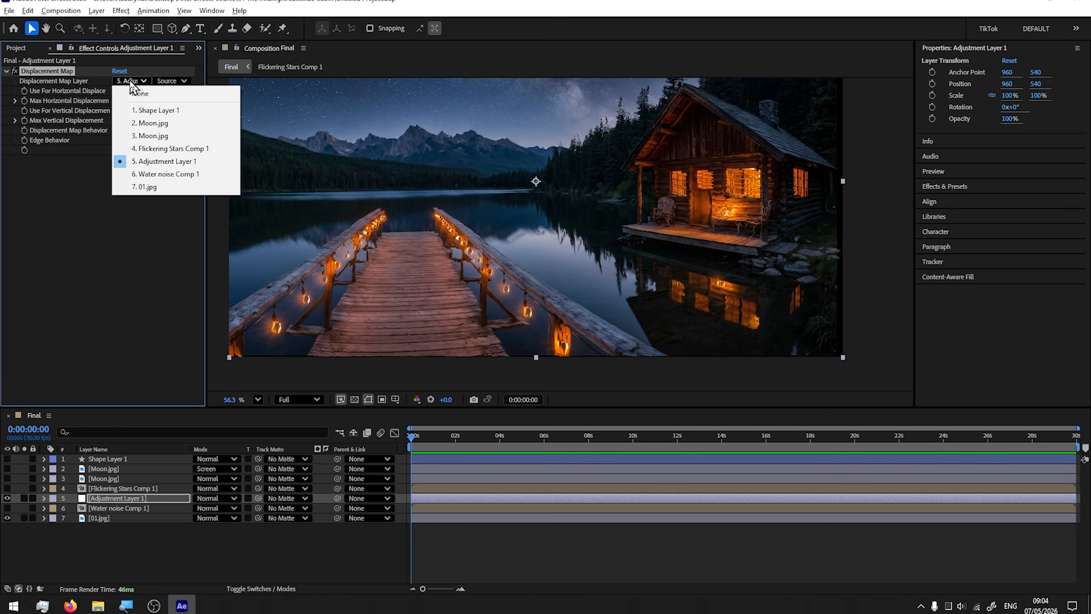
click(175, 176)
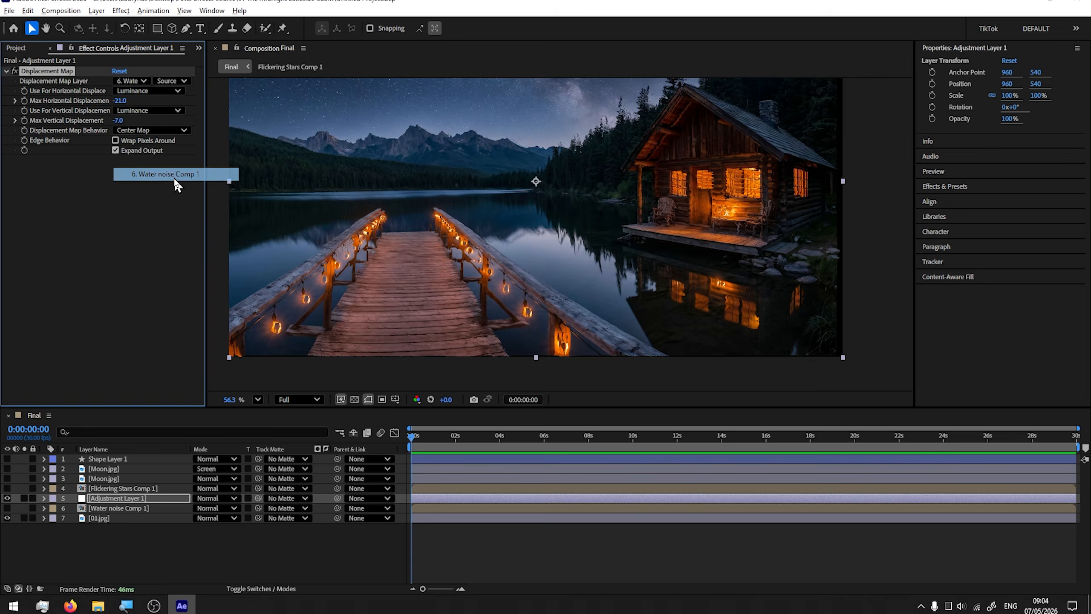
Show and solo Water noise Comp 1 to inspect its noise pattern, and check the displaced scene with that layer hidden
click(7, 507)
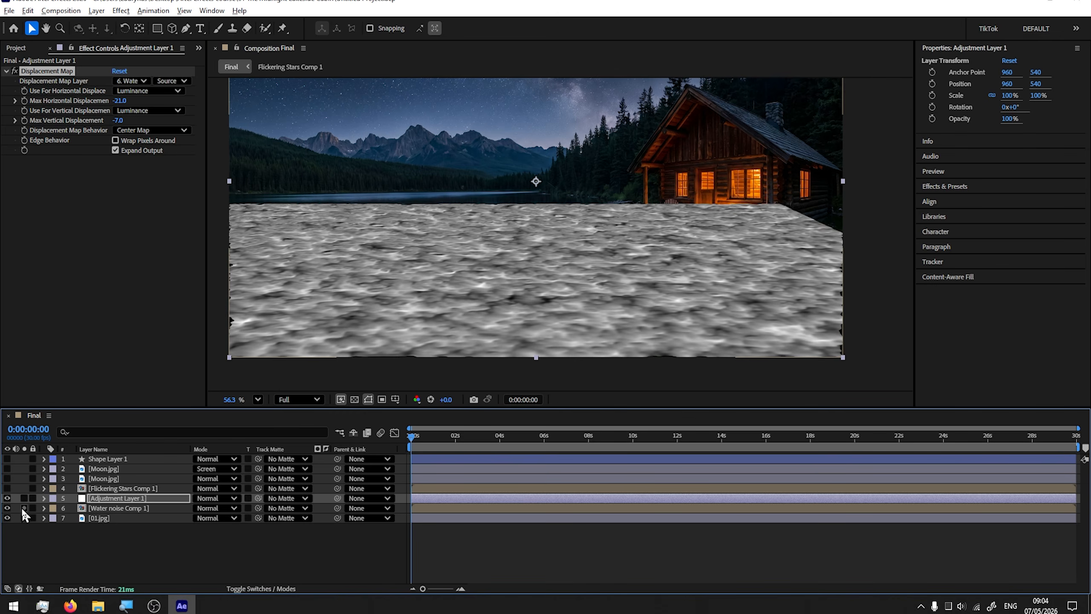
click(23, 507)
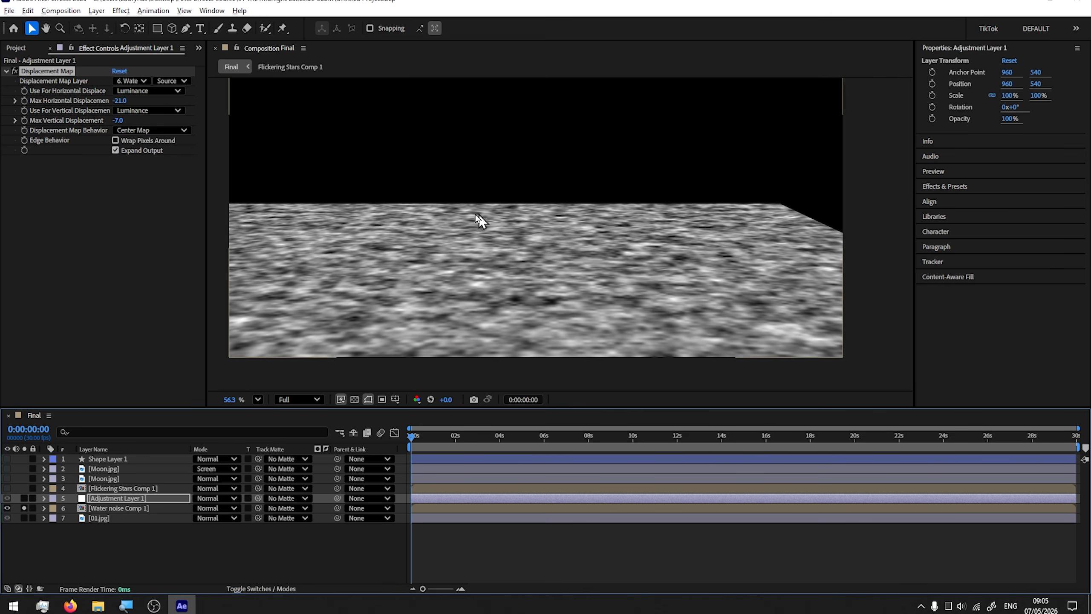
click(24, 507)
drag(421, 436, 394, 449)
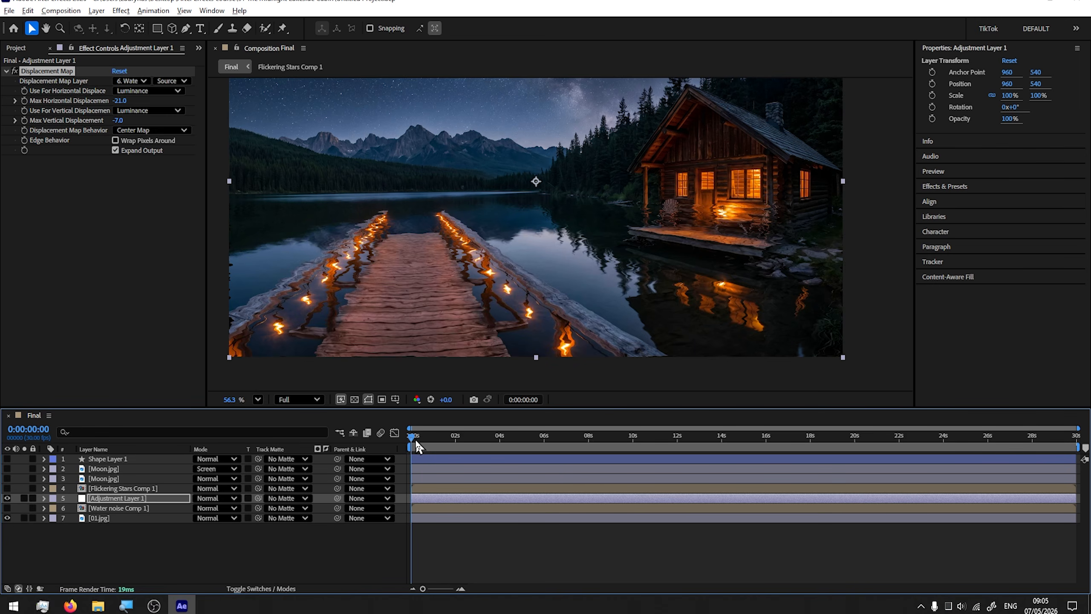
click(121, 508)
click(7, 508)
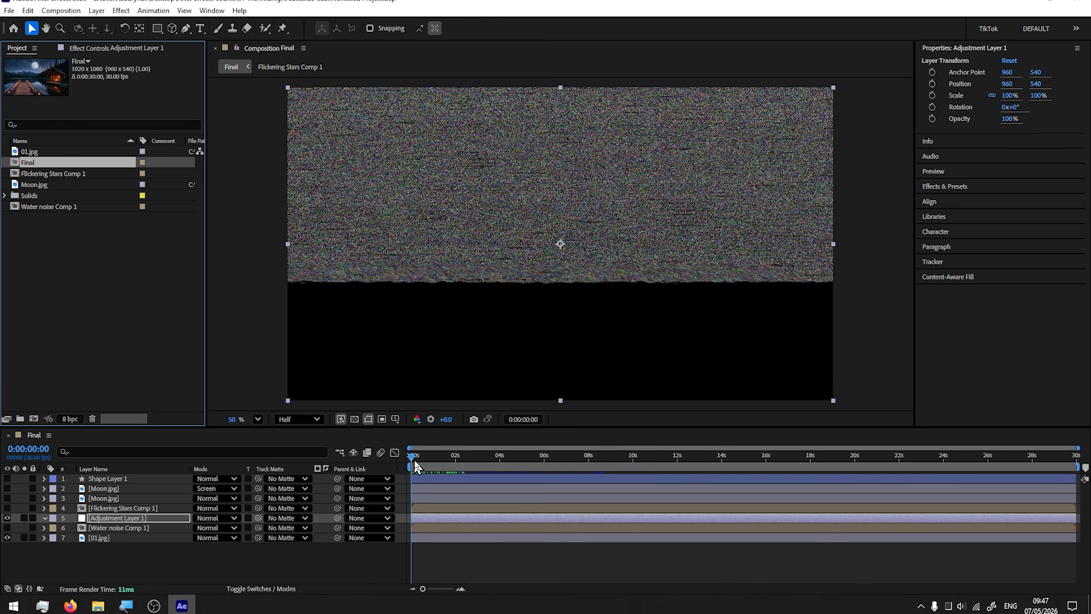
Play and scrub the first seconds of the Final composition to inspect the corrupted displacement preview
mouse_move(411, 460)
mouse_down()
mouse_move(431, 460)
mouse_move(408, 465)
mouse_up()
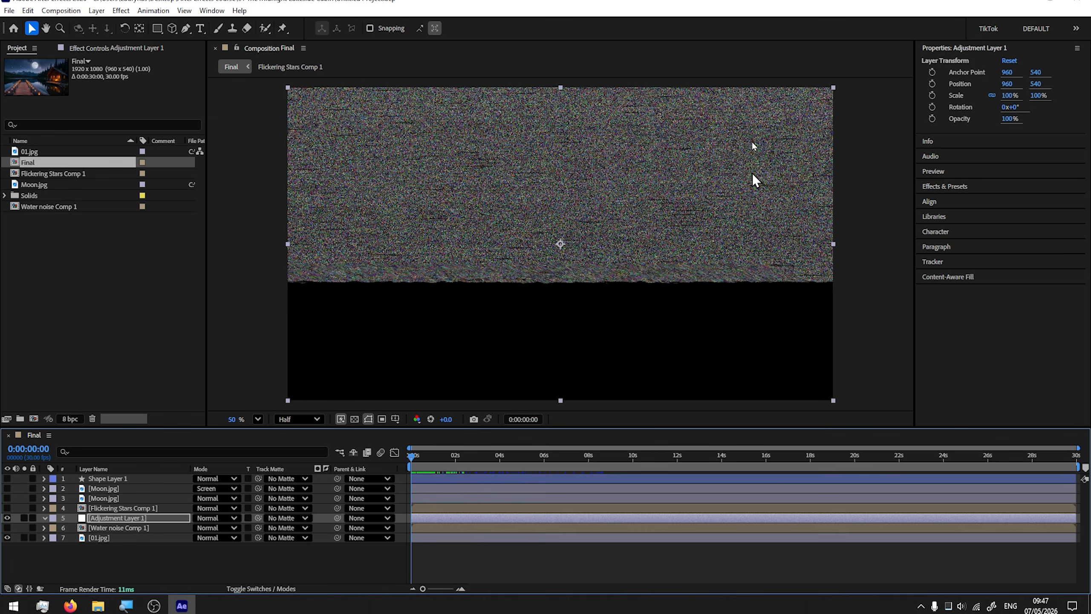
key(space)
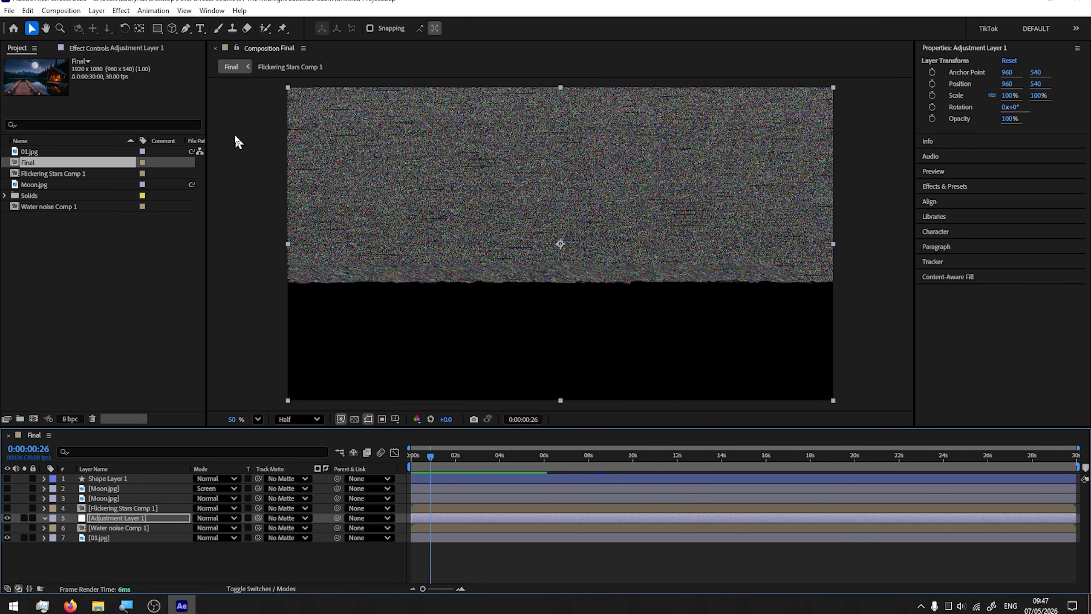
mouse_move(438, 469)
mouse_down()
mouse_move(418, 476)
mouse_move(442, 466)
mouse_up()
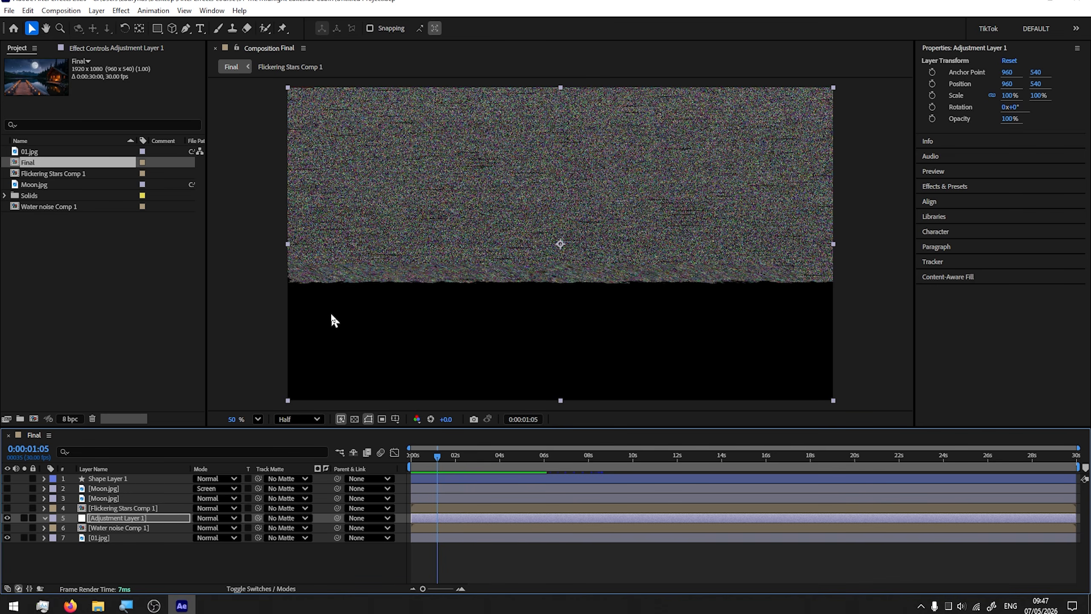
Set the project color depth to 16 bits per channel and preview the displacement from the first frame
alt+click(70, 419)
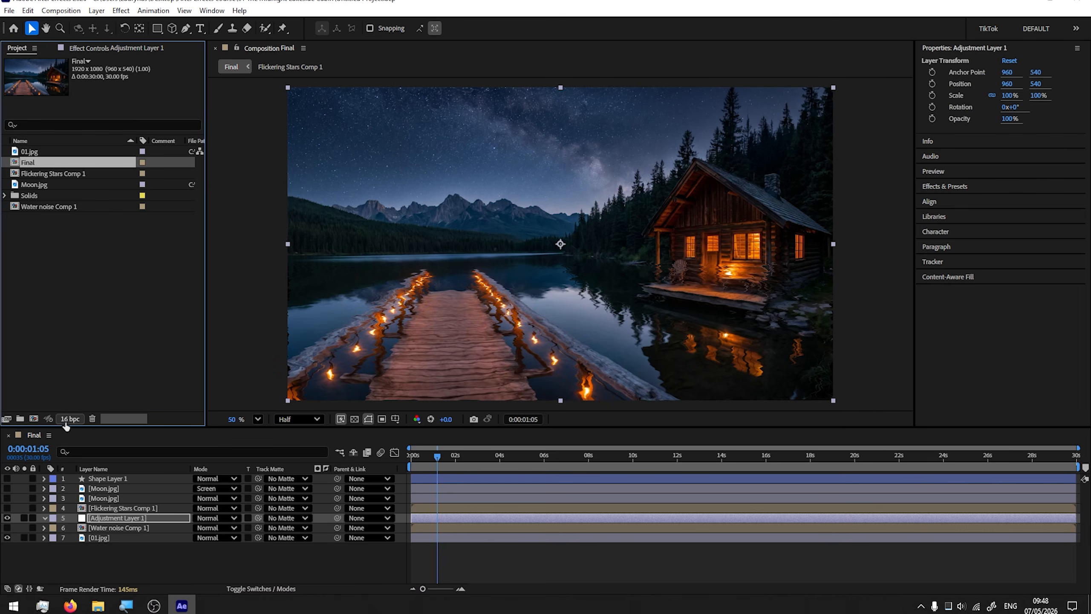
key(space)
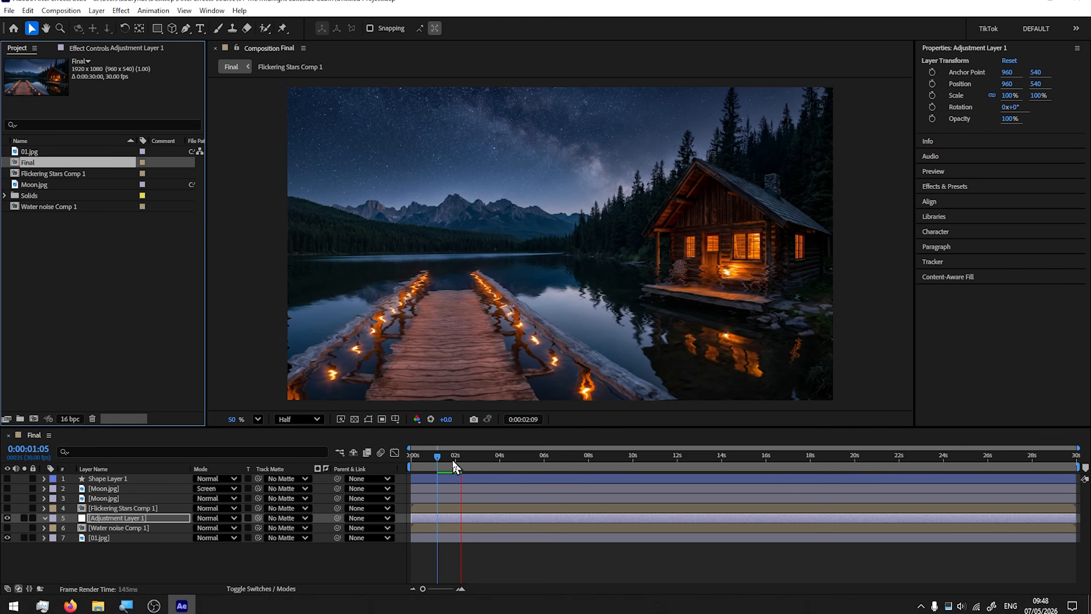
click(411, 456)
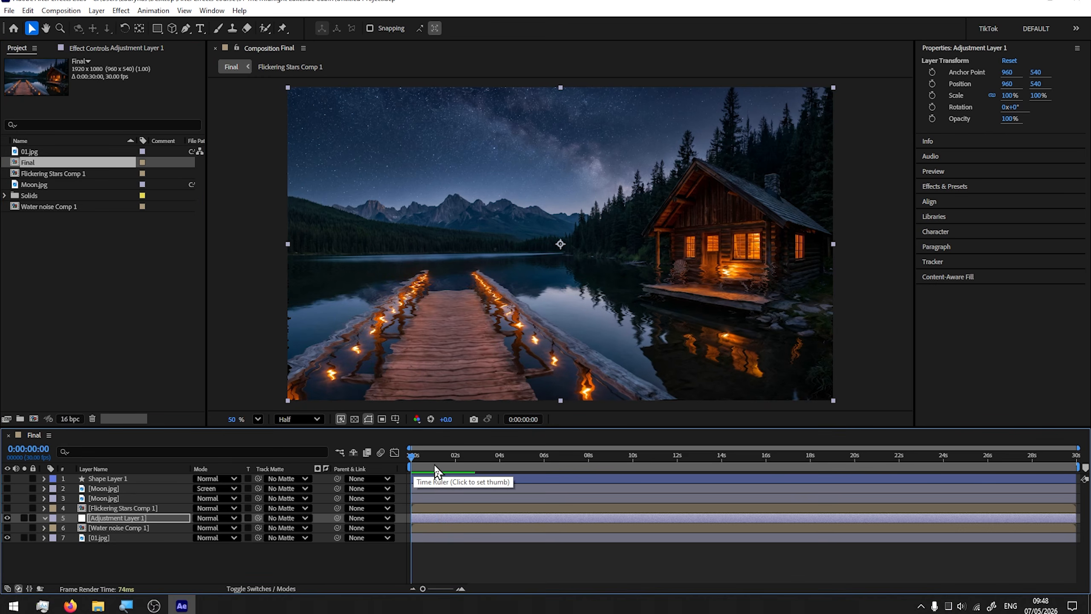
key(space)
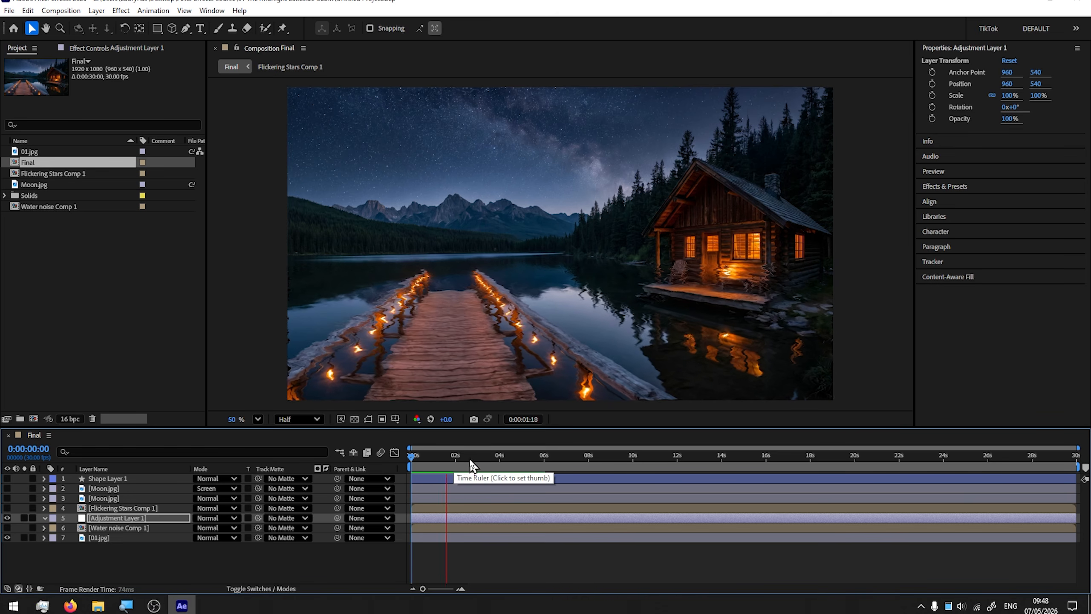
key(space)
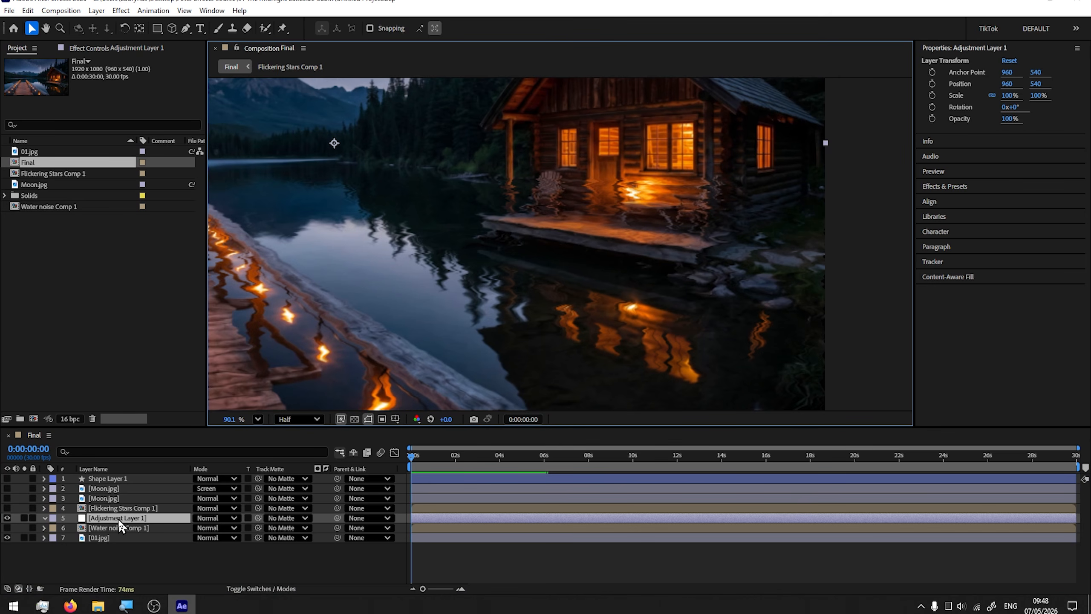
Set the Displacement Map's maximum horizontal displacement to 4 and maximum vertical displacement to 31, previewing the water ripples
click(127, 52)
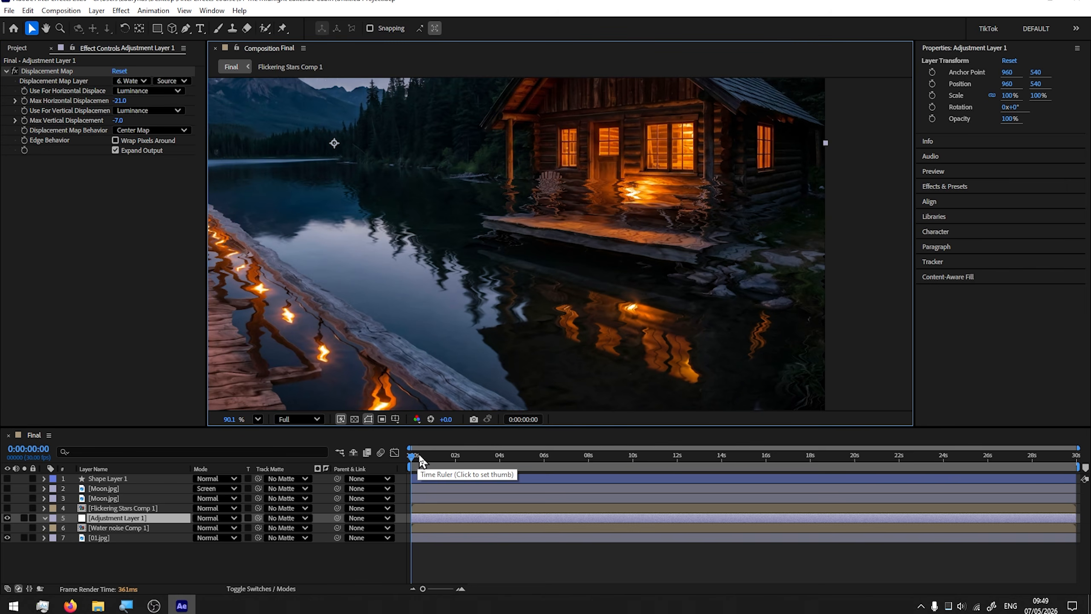
click(430, 461)
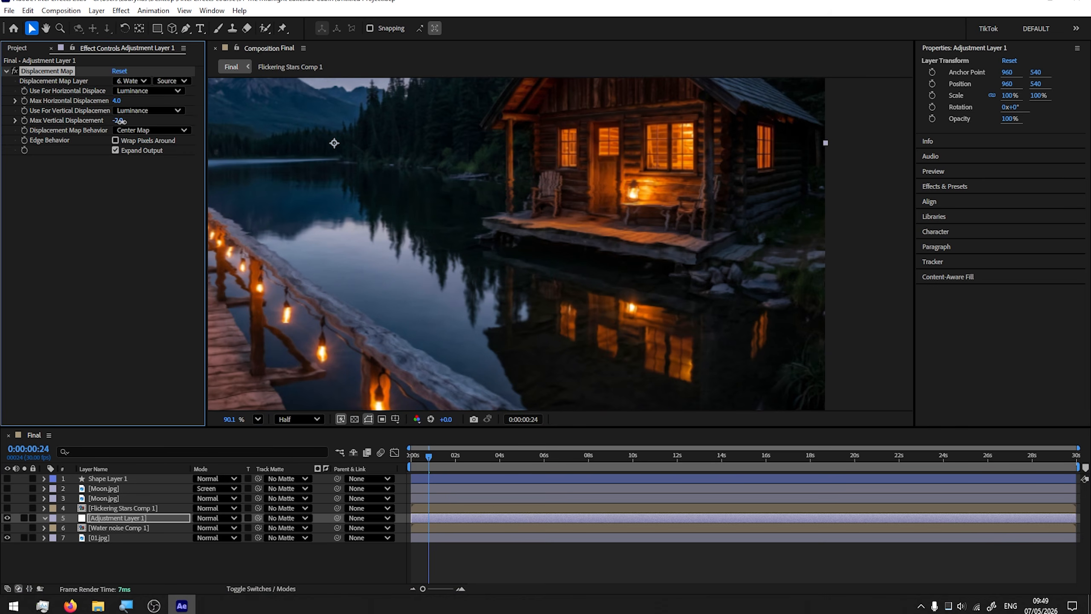
drag(121, 121, 139, 122)
key(space)
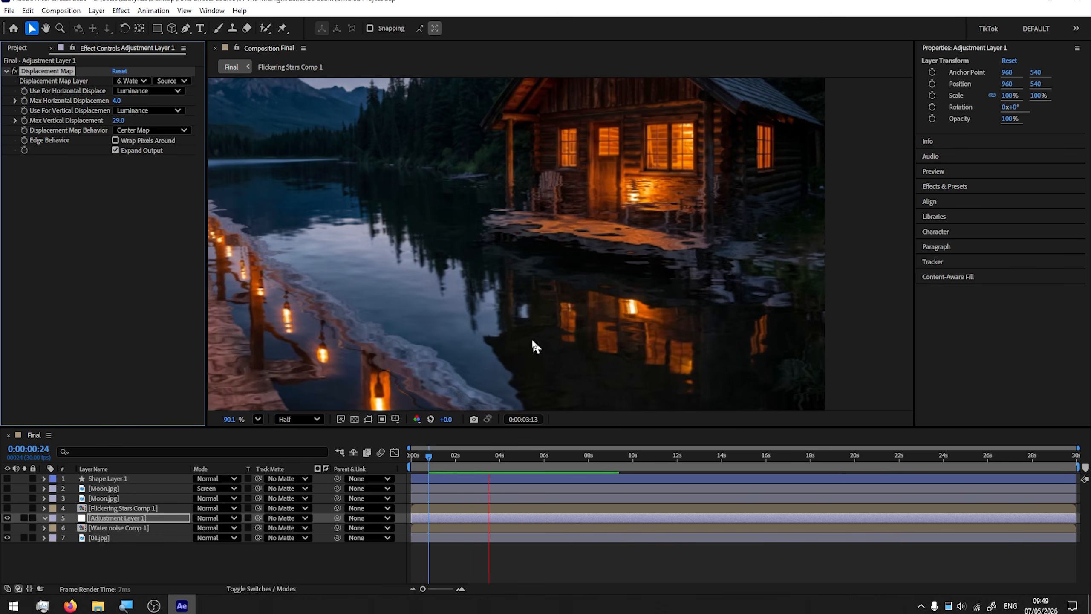
click(451, 462)
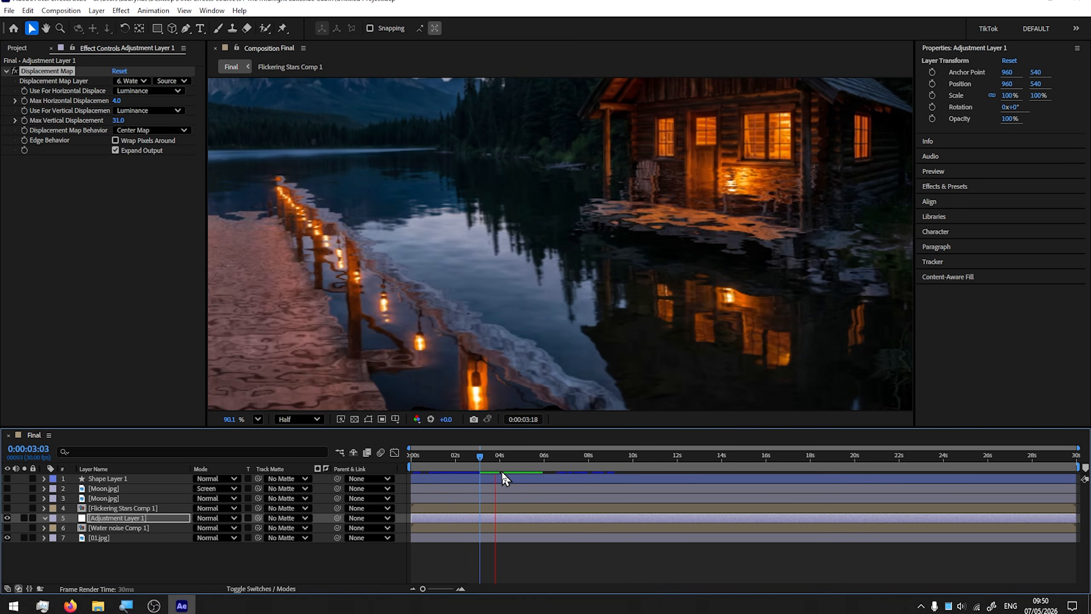
key(space)
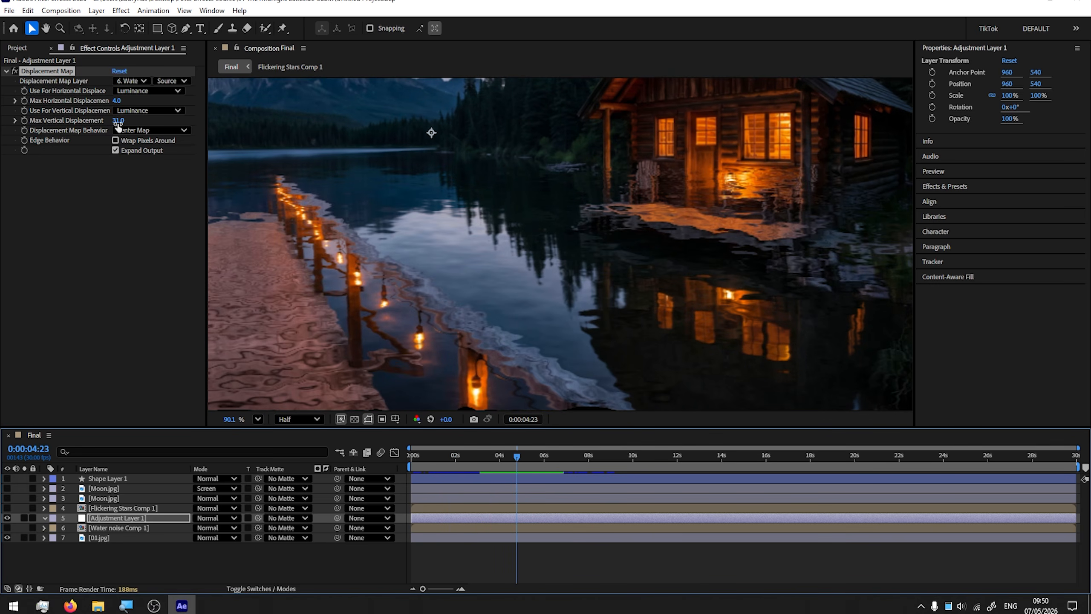
drag(118, 123, 135, 123)
key(space)
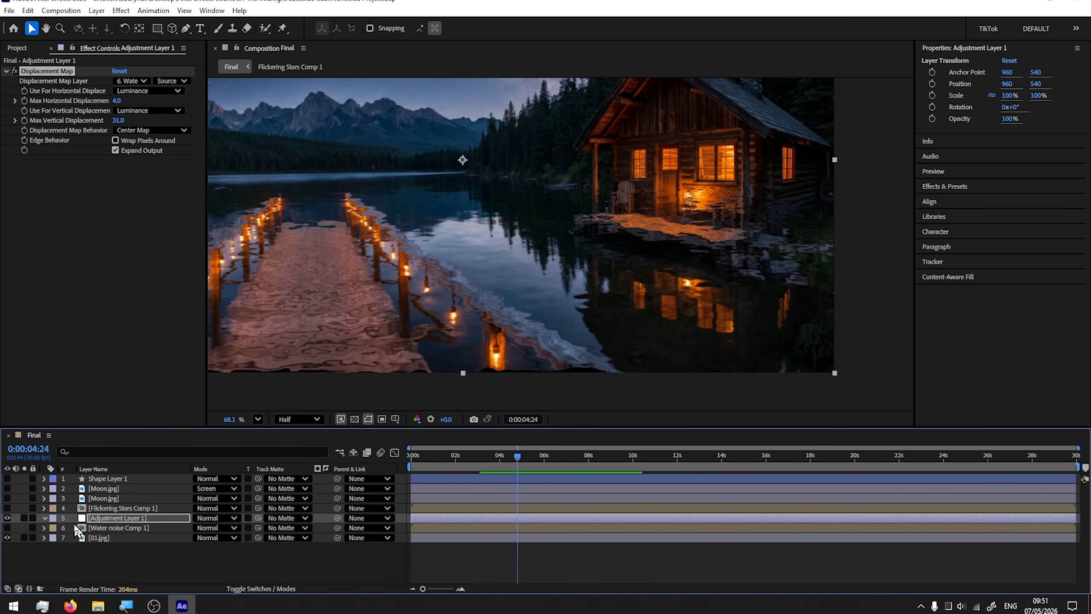
Hide the adjustment layer and enlarge the composition view of the original pier, lake and cabin
click(115, 519)
click(7, 518)
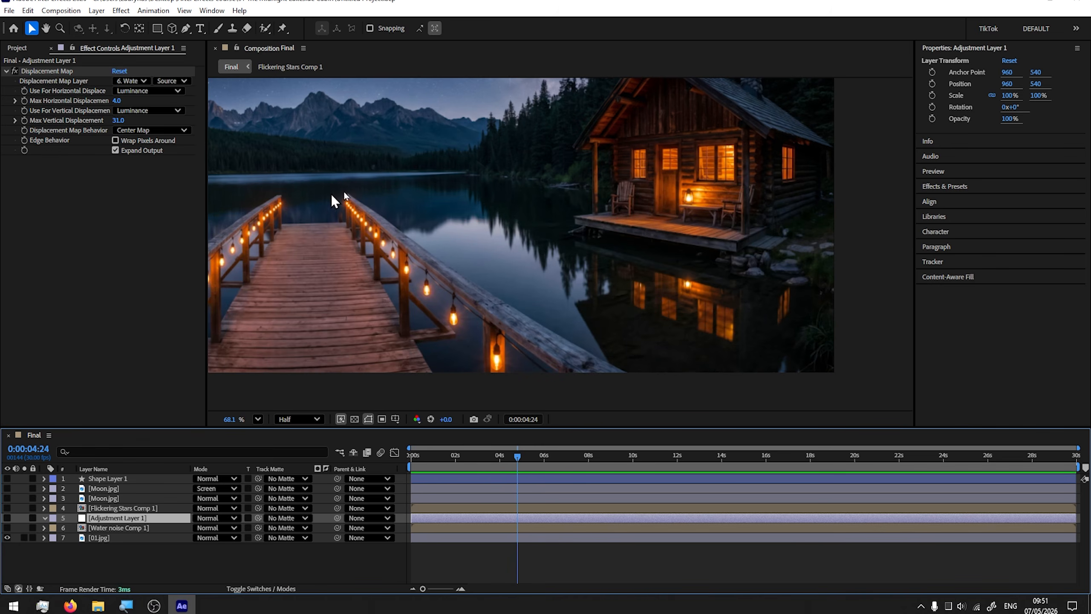
scroll(624, 252, up, 3)
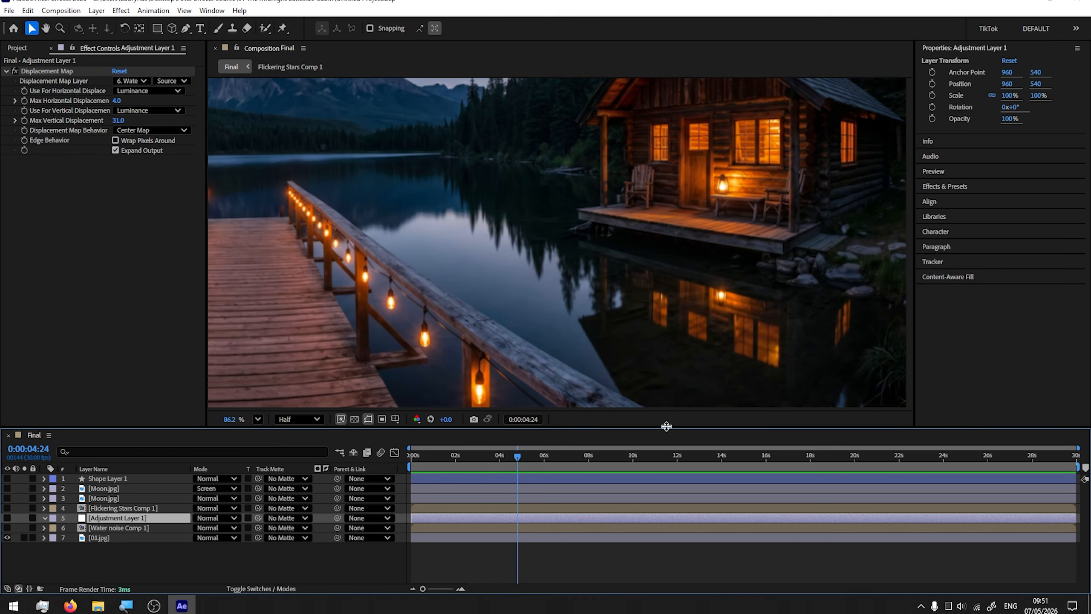
drag(666, 425, 666, 442)
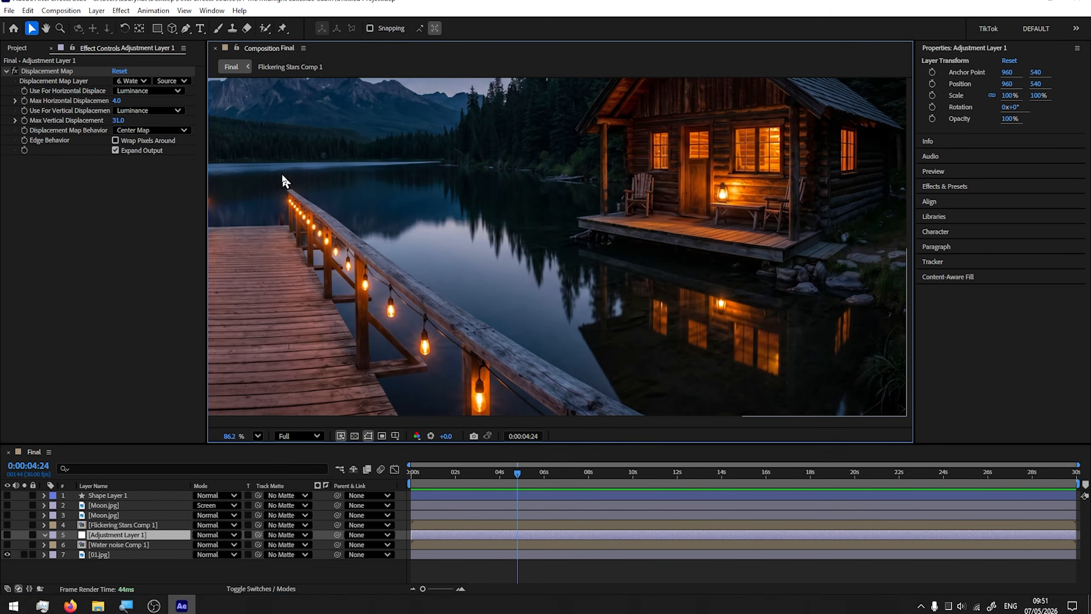
Start a Pen mask on the adjustment layer, tracing the right pier railing, the frame's lower edge and the water around the cabin's reflection
click(187, 29)
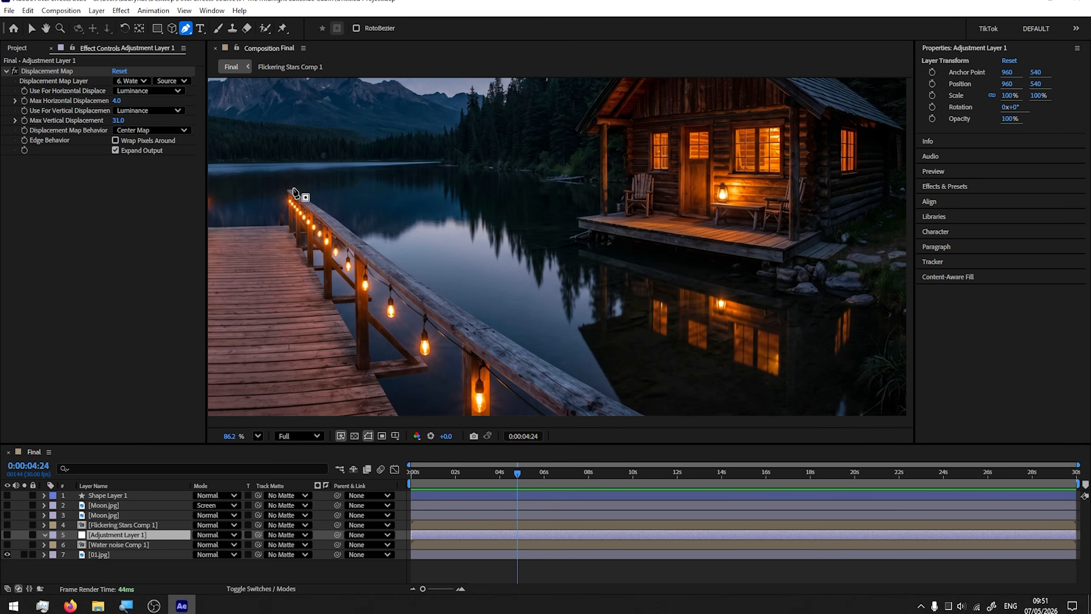
click(293, 187)
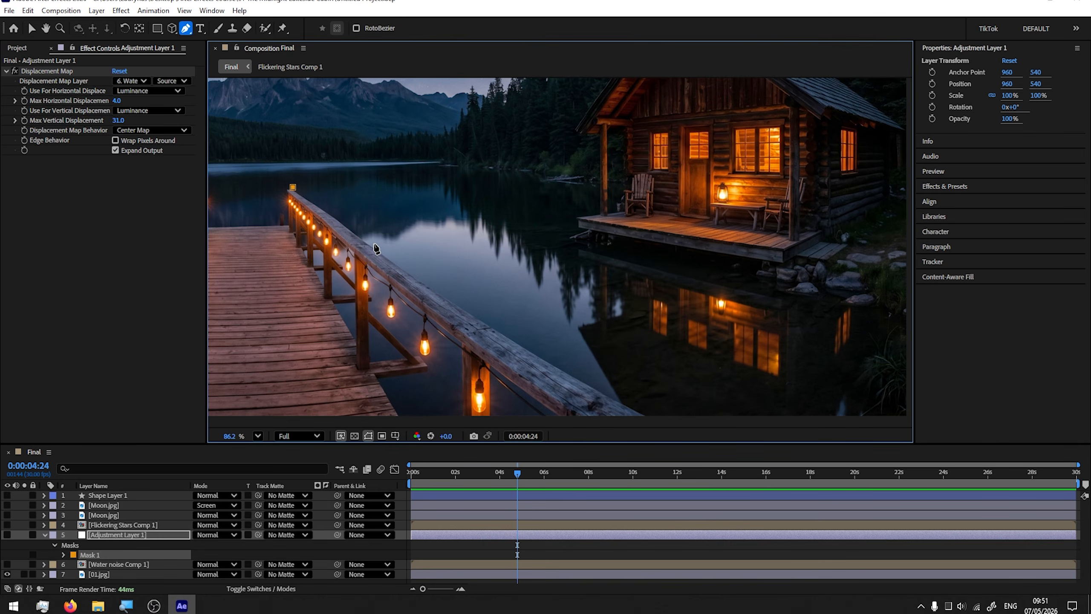
click(447, 297)
click(622, 403)
drag(797, 423, 807, 419)
drag(819, 403, 837, 354)
drag(653, 266, 645, 264)
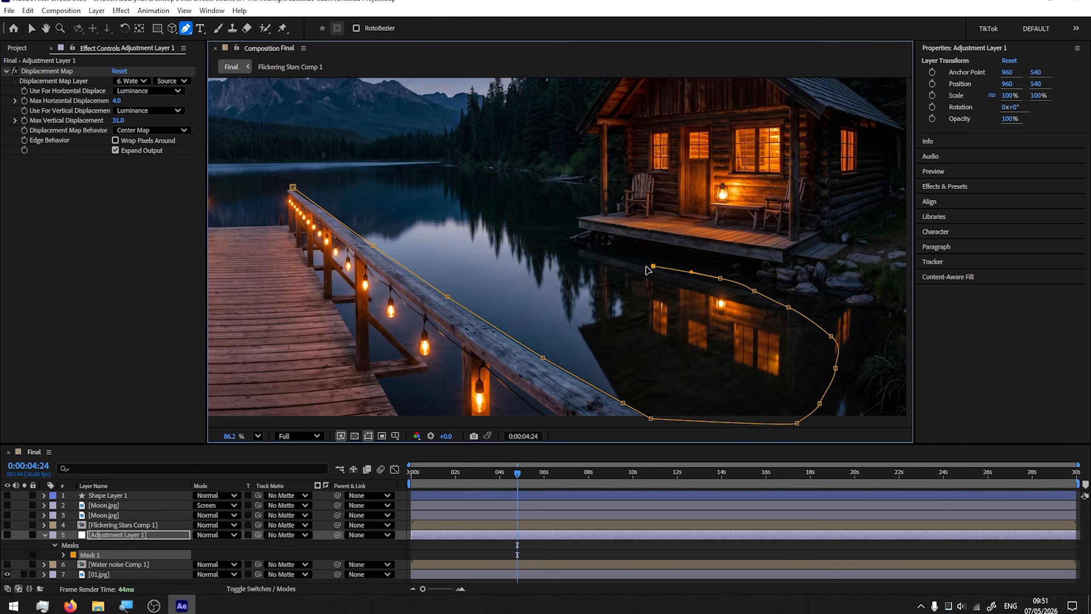
Continue the lake mask past the cabin deck and along the far shoreline, then close it at the railing's far end
drag(550, 242, 551, 237)
drag(560, 221, 553, 192)
drag(413, 172, 374, 172)
drag(347, 172, 341, 172)
drag(317, 173, 292, 174)
click(283, 178)
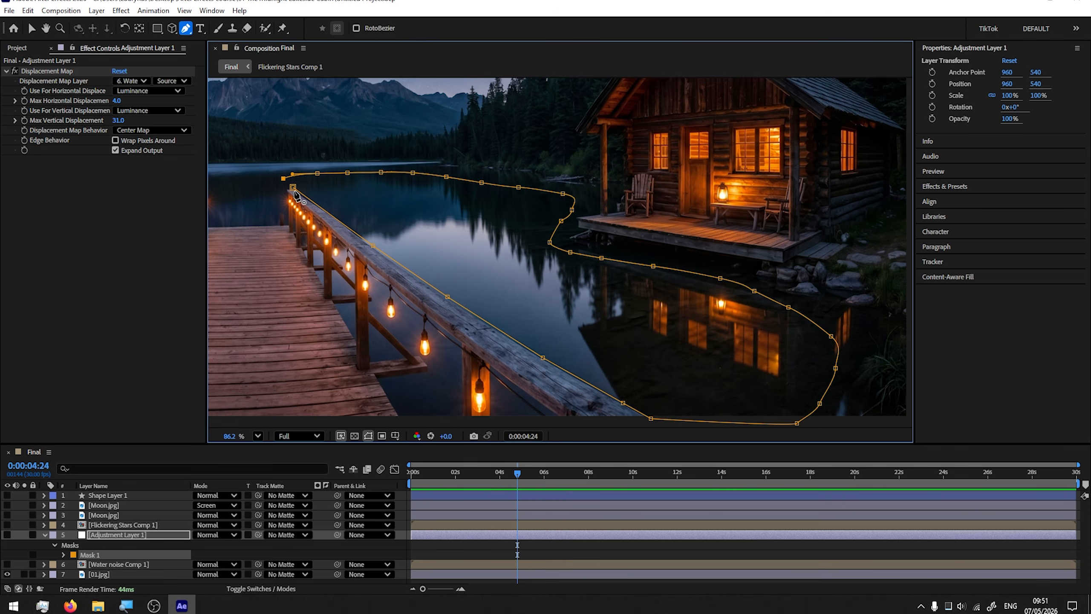
click(292, 188)
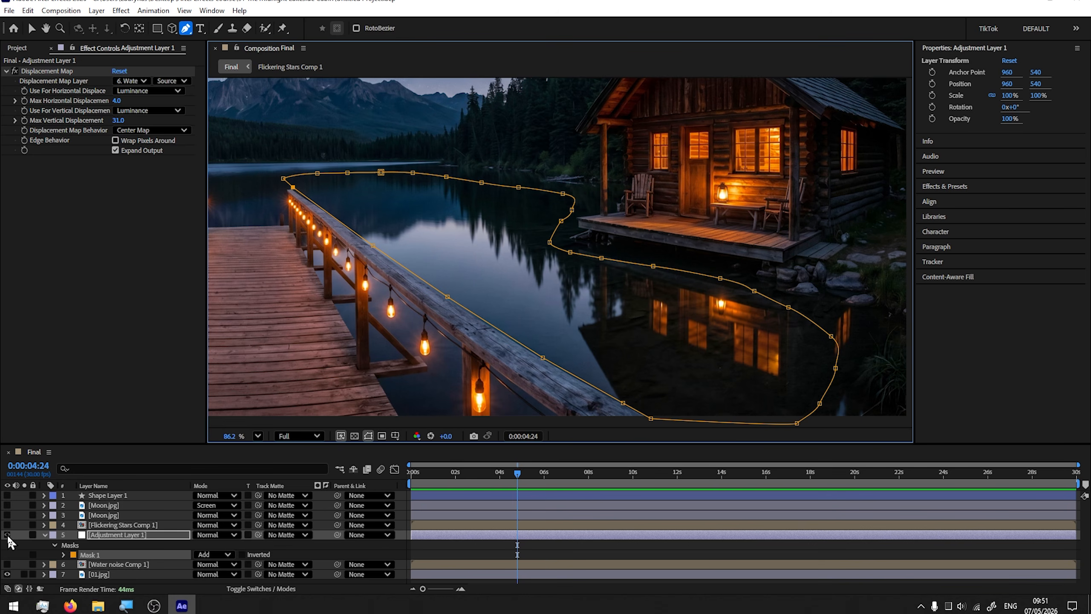
Show the adjustment layer and move to 0:00:05:14 to check the displacement along the railing's masked edge
click(7, 534)
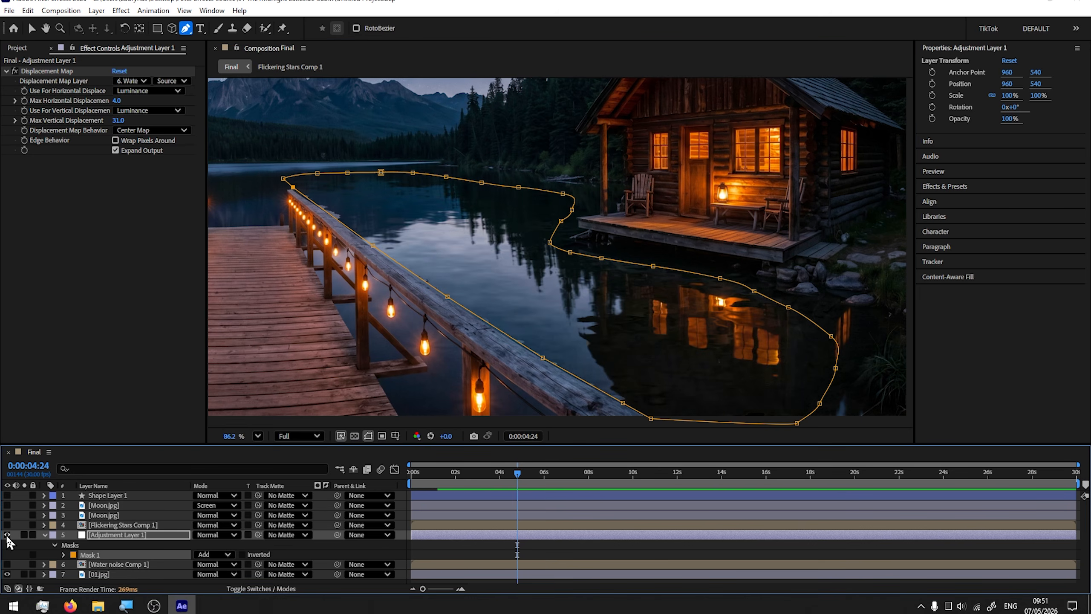
scroll(445, 309, up, 4)
drag(393, 302, 321, 190)
drag(479, 243, 545, 263)
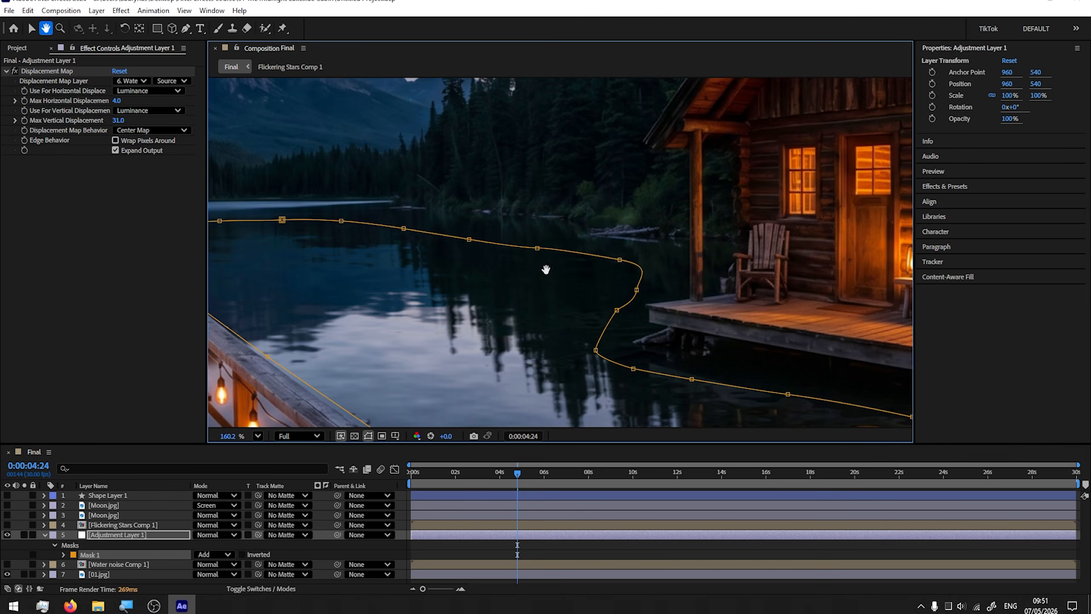
drag(457, 312, 691, 291)
scroll(414, 285, up, 3)
drag(397, 265, 504, 292)
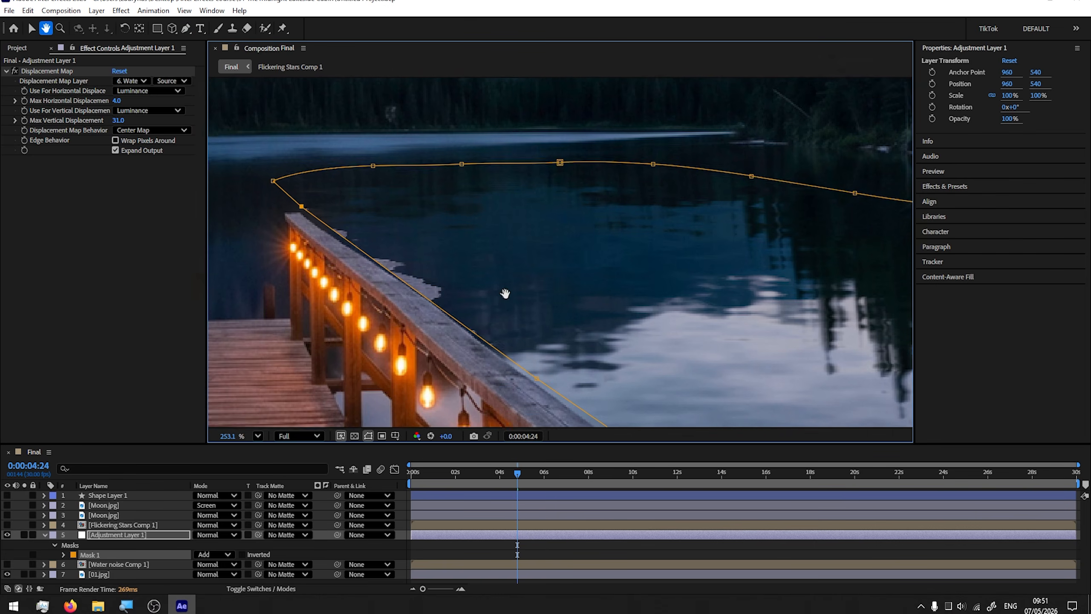
key(g)
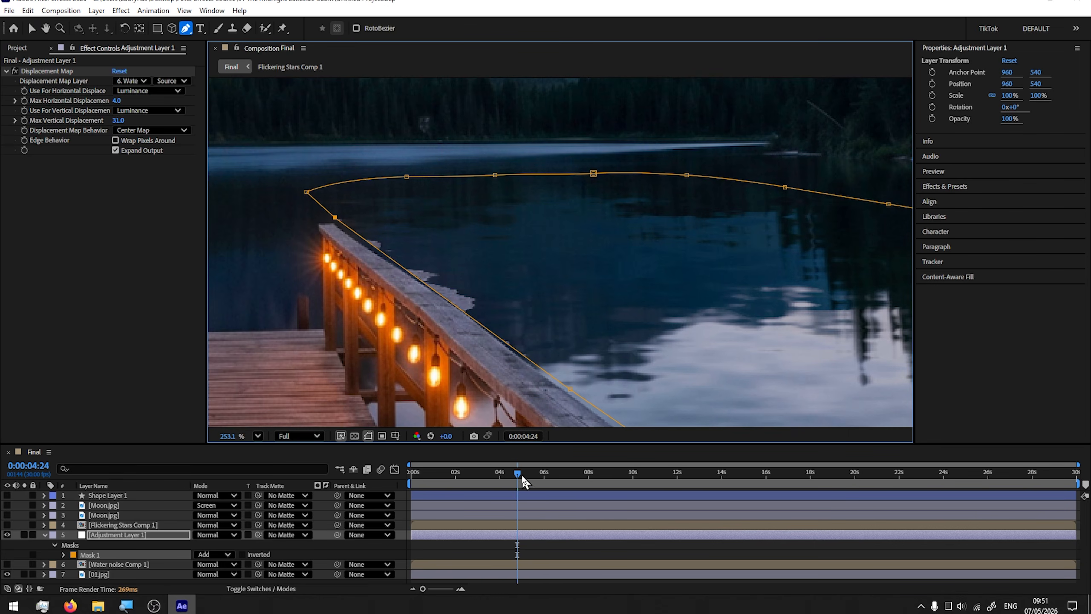
mouse_move(524, 482)
mouse_down()
mouse_move(495, 479)
mouse_move(531, 483)
mouse_up()
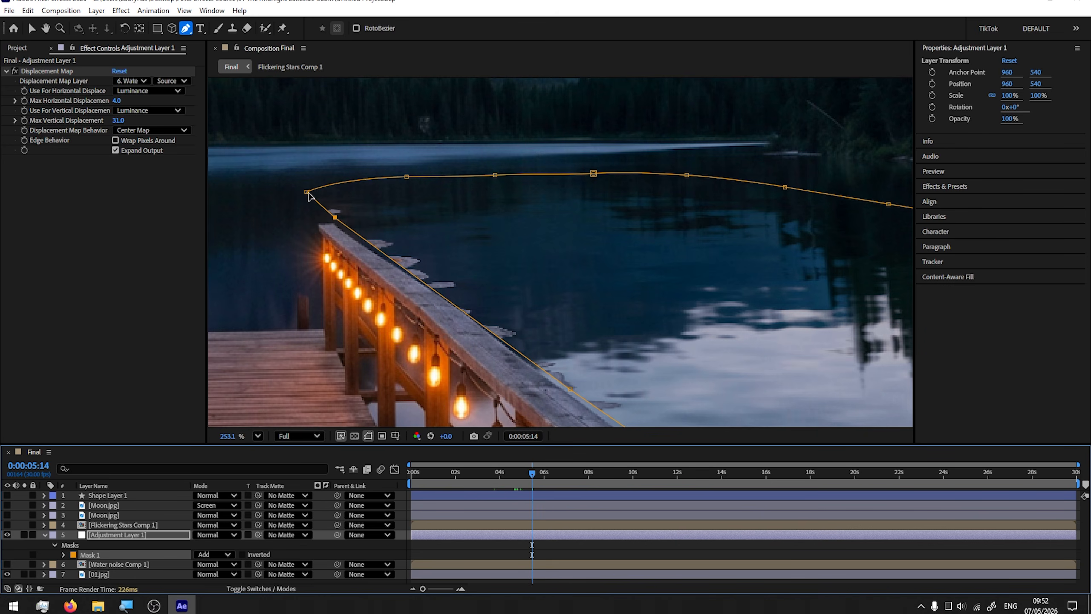
Move the mask points at the railing's far end and midway along it off the wood and over the water
drag(308, 193, 340, 176)
drag(334, 217, 367, 216)
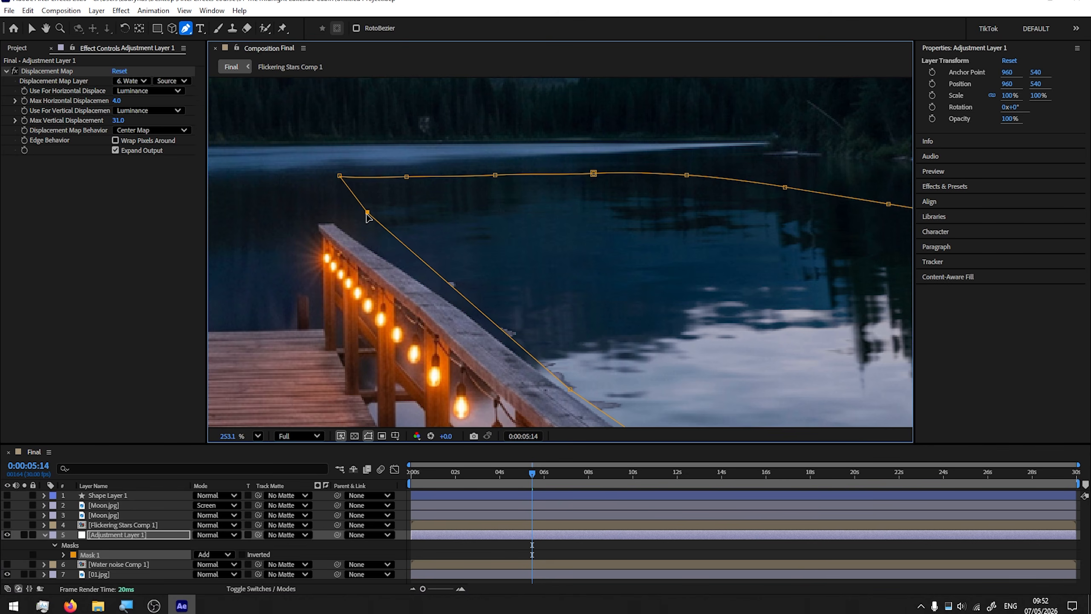
key(space)
drag(467, 324, 363, 236)
drag(469, 302, 486, 292)
Shift the mask points along the near part of the railing away from the wood and onto the lake
key(space)
drag(537, 353, 275, 155)
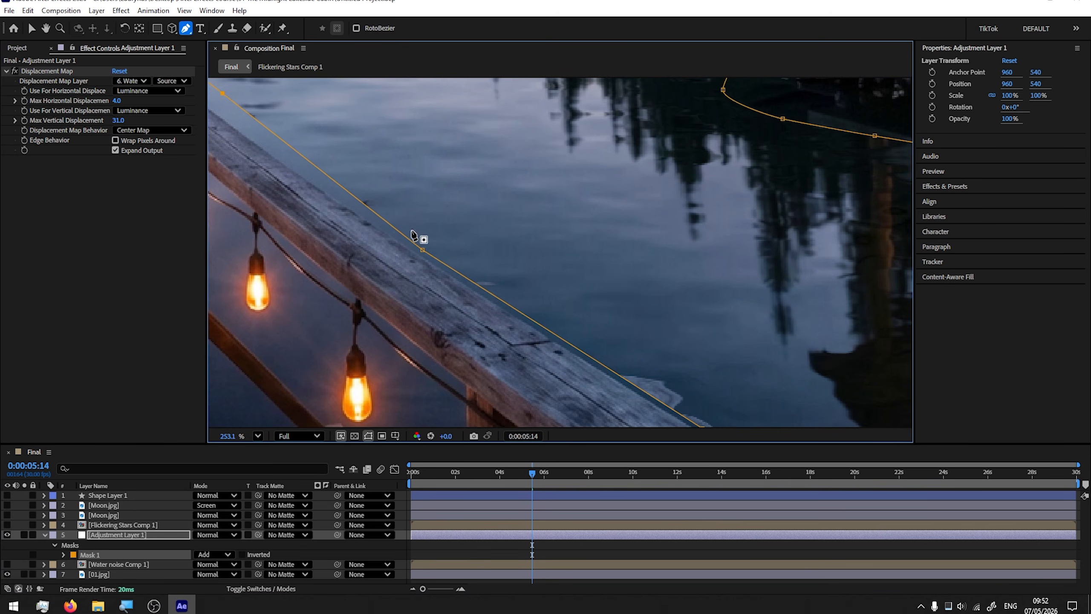
key(space)
drag(531, 316, 274, 182)
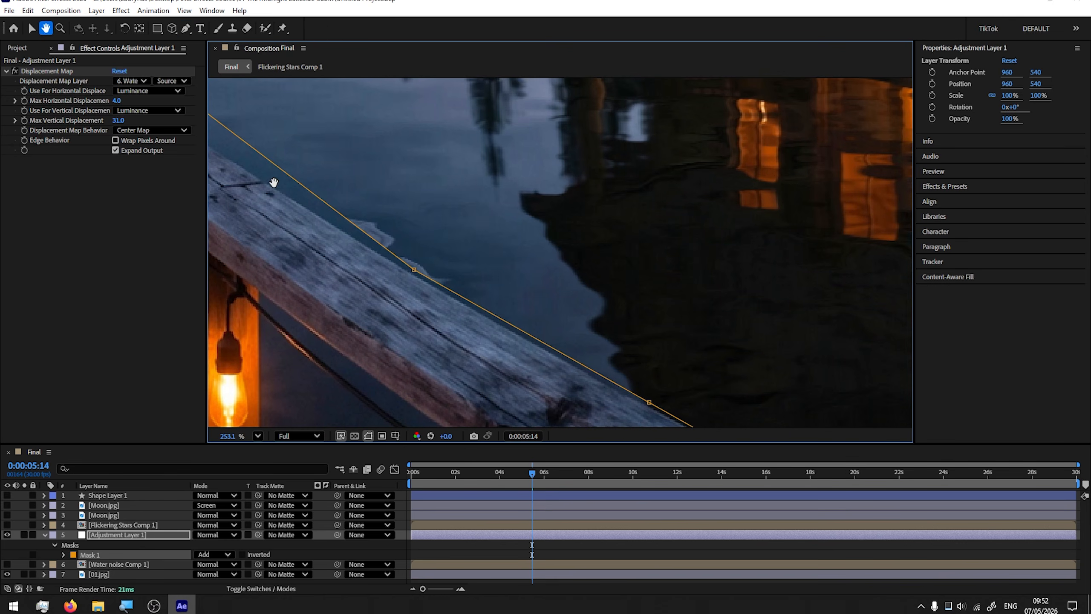
drag(414, 269, 440, 251)
key(space)
drag(744, 377, 598, 274)
drag(520, 318, 541, 300)
Raise the mask's bottom points inside the image's lower edge beneath the cabin's reflection
key(space)
drag(701, 251, 356, 248)
key(space)
drag(562, 320, 487, 328)
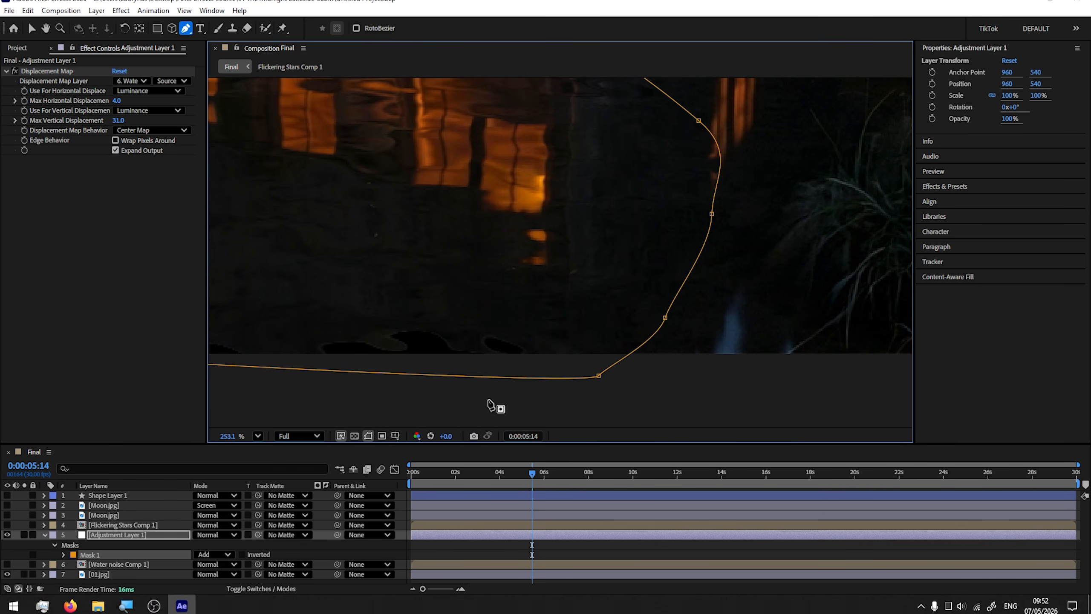
key(space)
drag(390, 334, 565, 366)
drag(362, 394, 369, 333)
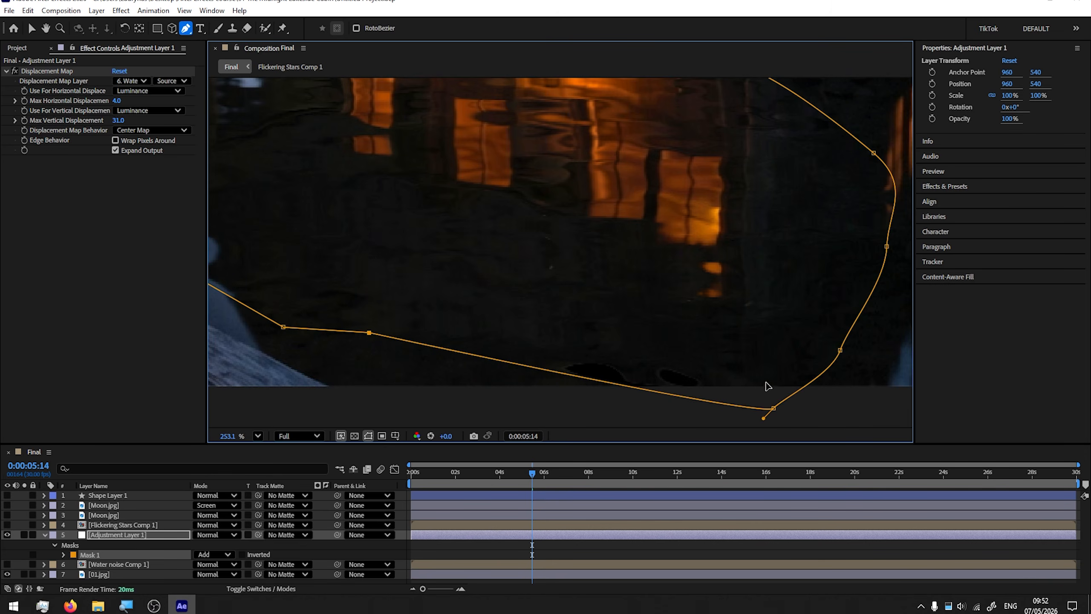
drag(772, 407, 769, 332)
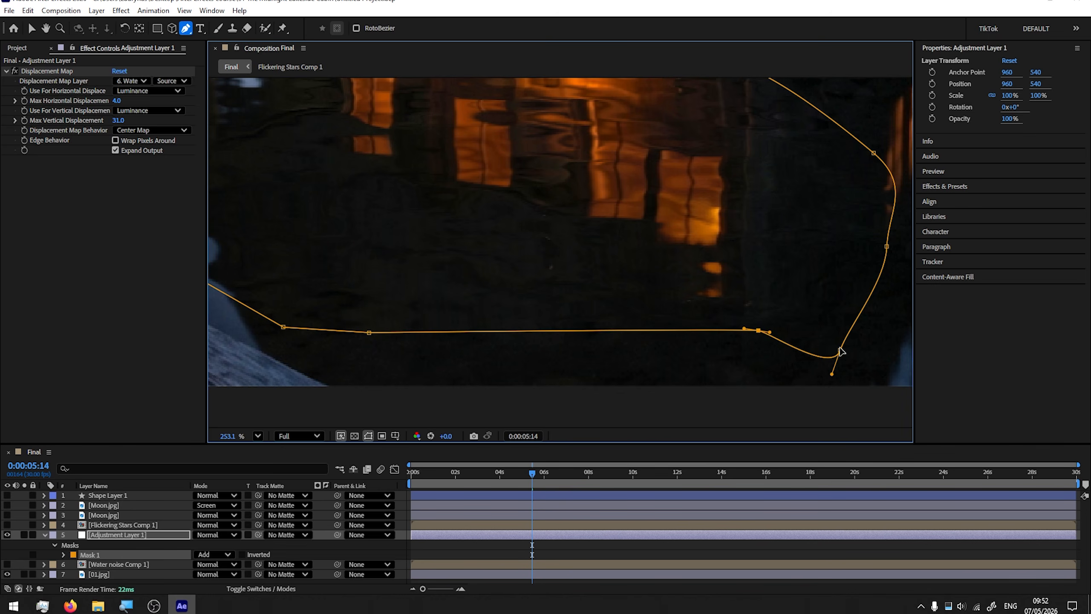
drag(839, 351, 840, 302)
scroll(712, 353, down, 3)
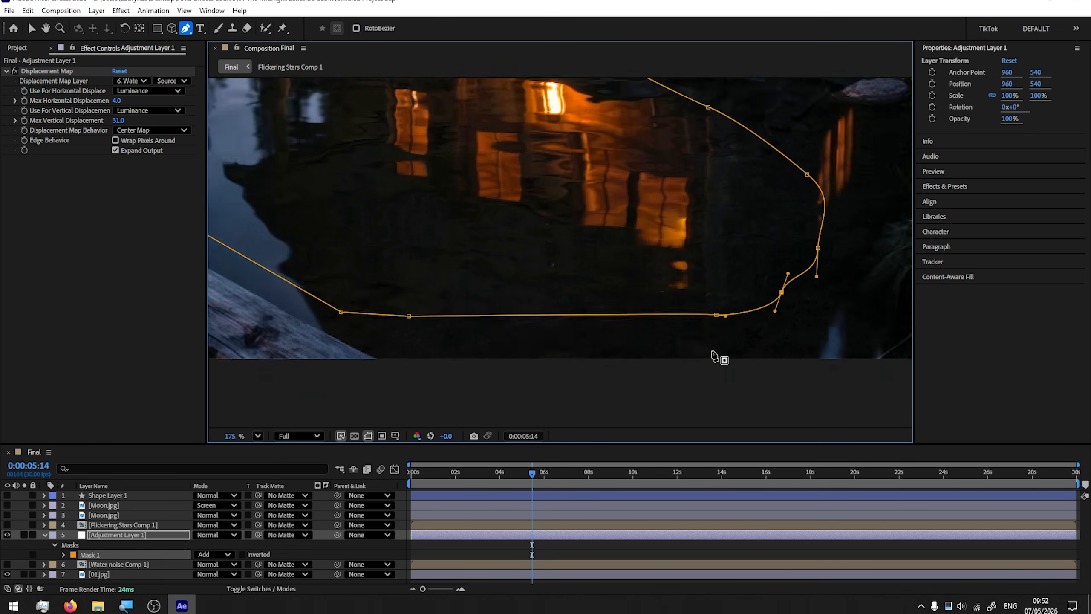
Adjust the mask point along the near railing so the path stays clear of the wood
scroll(713, 353, down, 2)
drag(207, 232, 251, 229)
drag(727, 292, 448, 289)
drag(579, 333, 620, 307)
scroll(619, 309, down, 3)
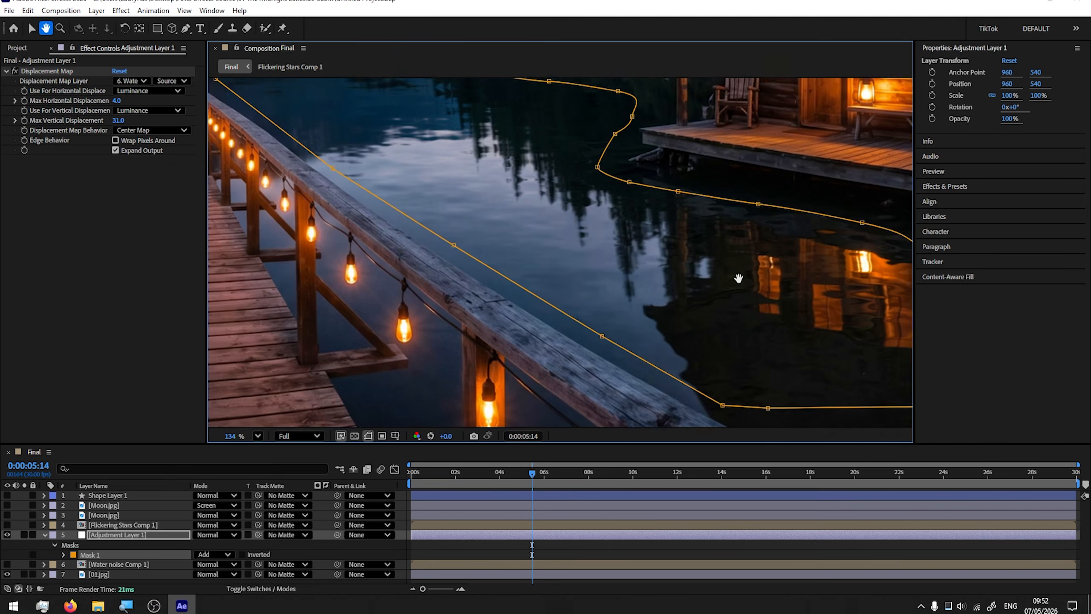
Hide the mask outlines and examine the water's transition along the railing up close
scroll(366, 226, up, 5)
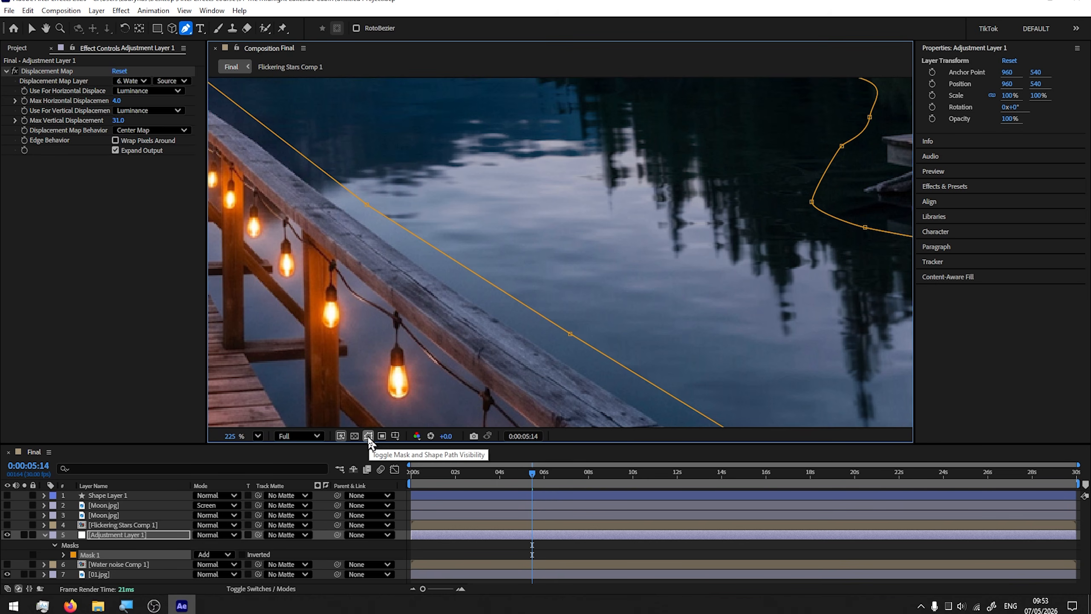
click(368, 436)
scroll(378, 228, up, 3)
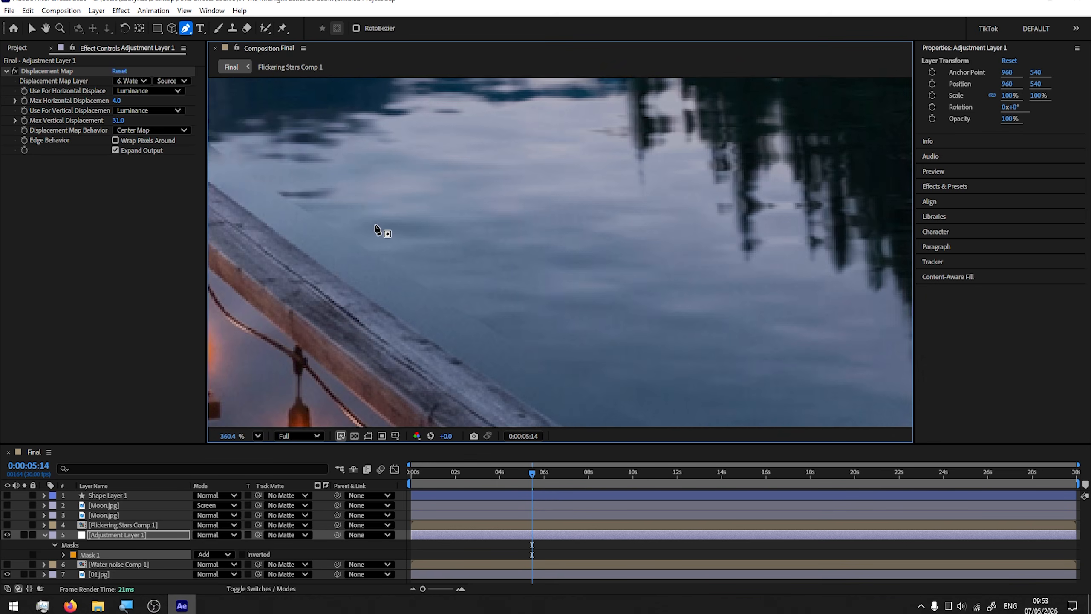
drag(377, 229, 365, 200)
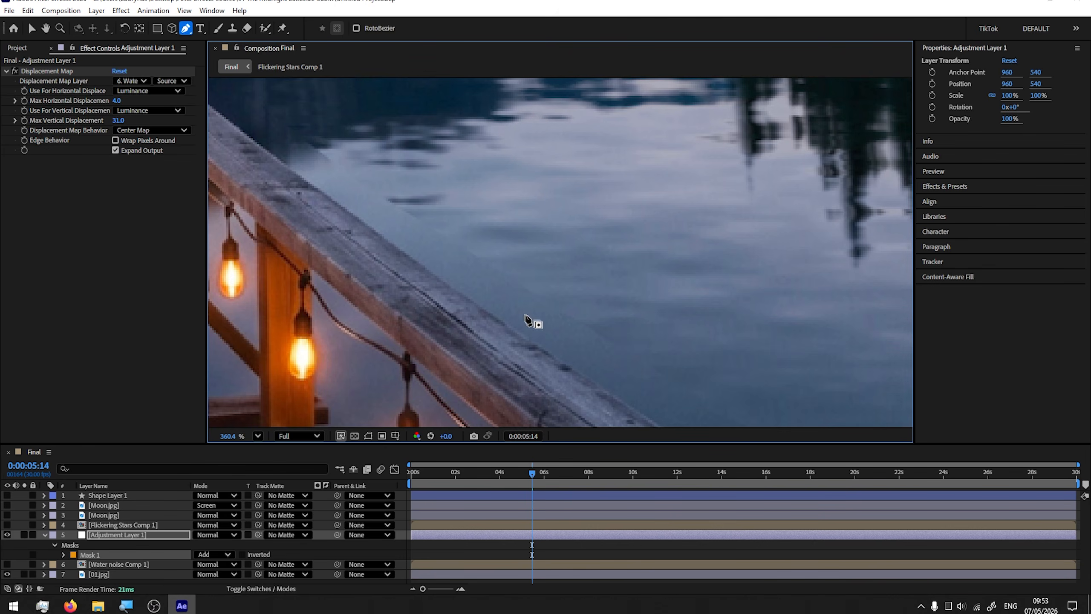
drag(637, 371, 464, 248)
key(g)
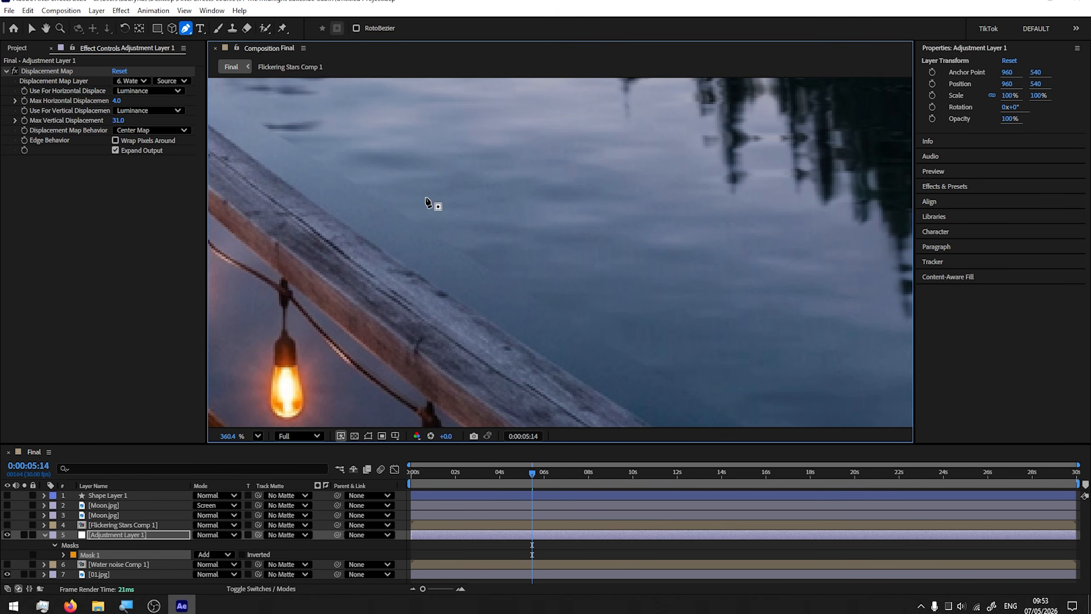
Set Mask 1's feather to 13 pixels and scrub around the five-second mark to check the softened edge
click(119, 535)
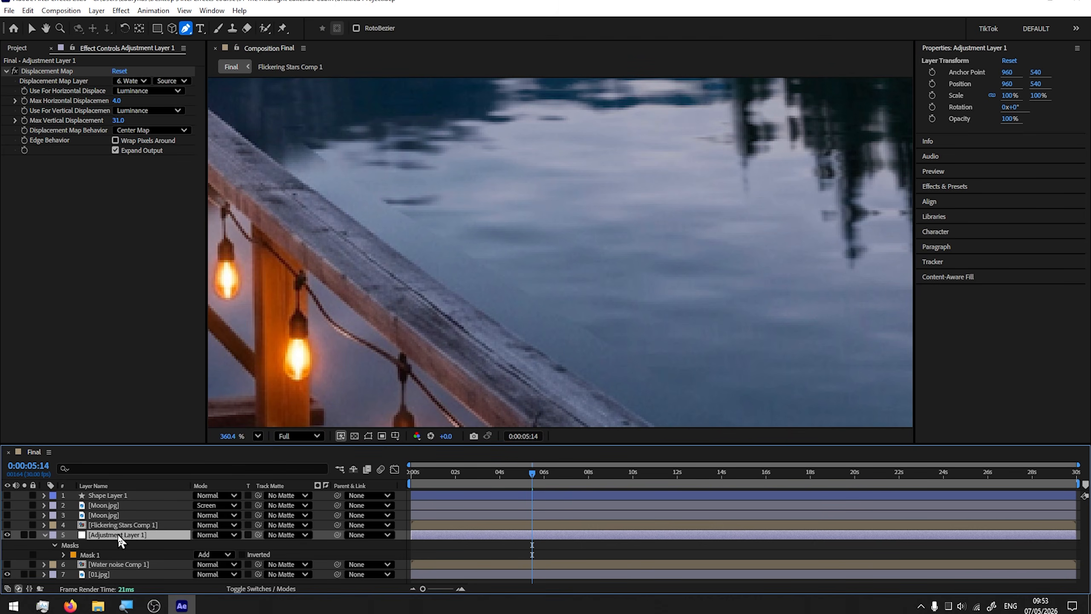
click(62, 554)
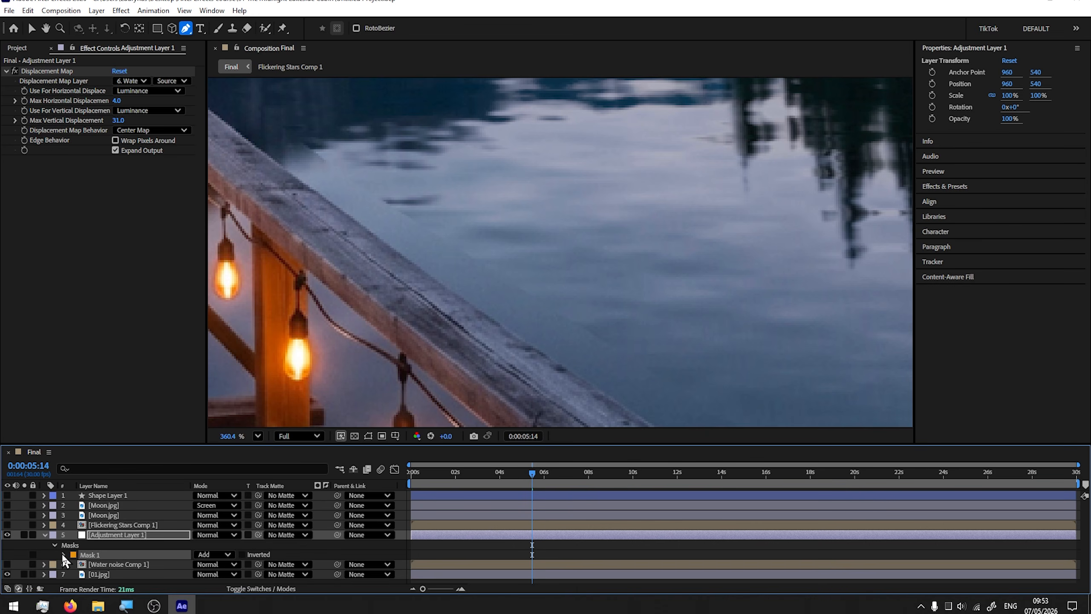
click(63, 555)
scroll(181, 534, down, 1)
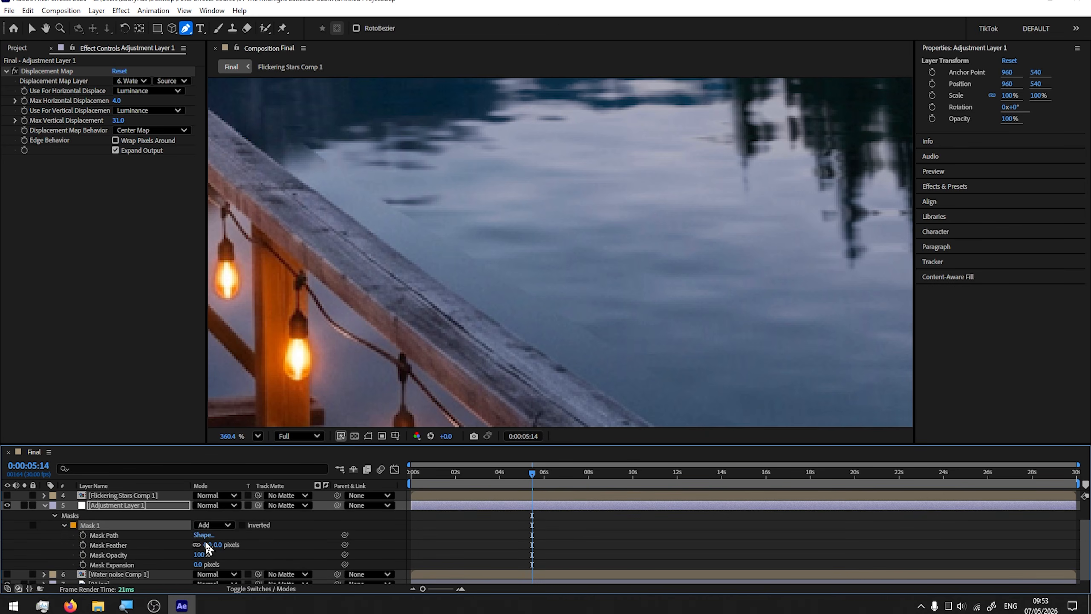
drag(218, 544, 221, 545)
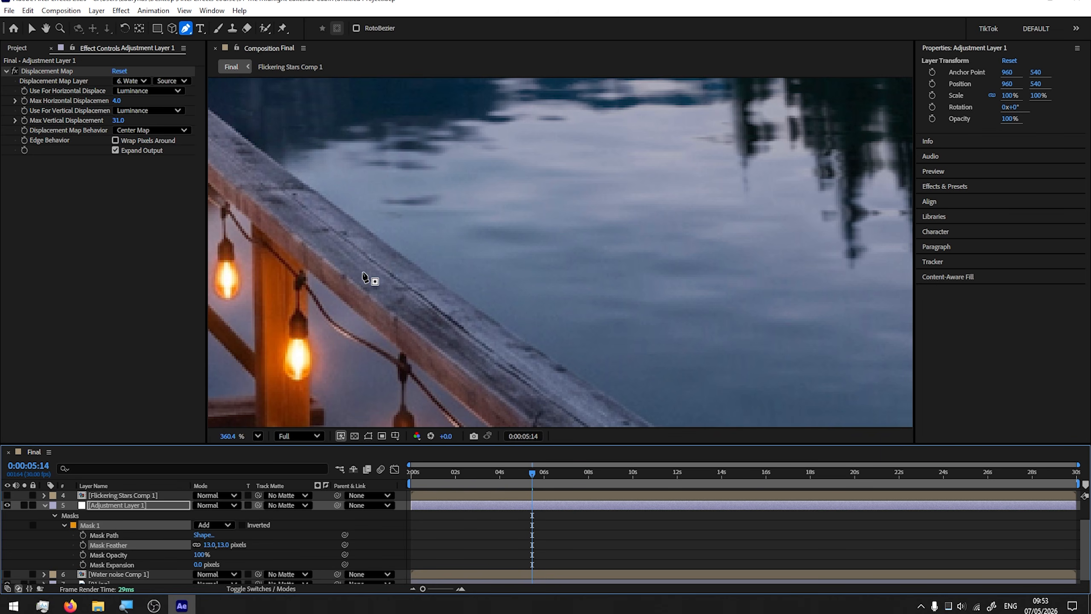
scroll(380, 163, down, 4)
scroll(386, 170, up, 4)
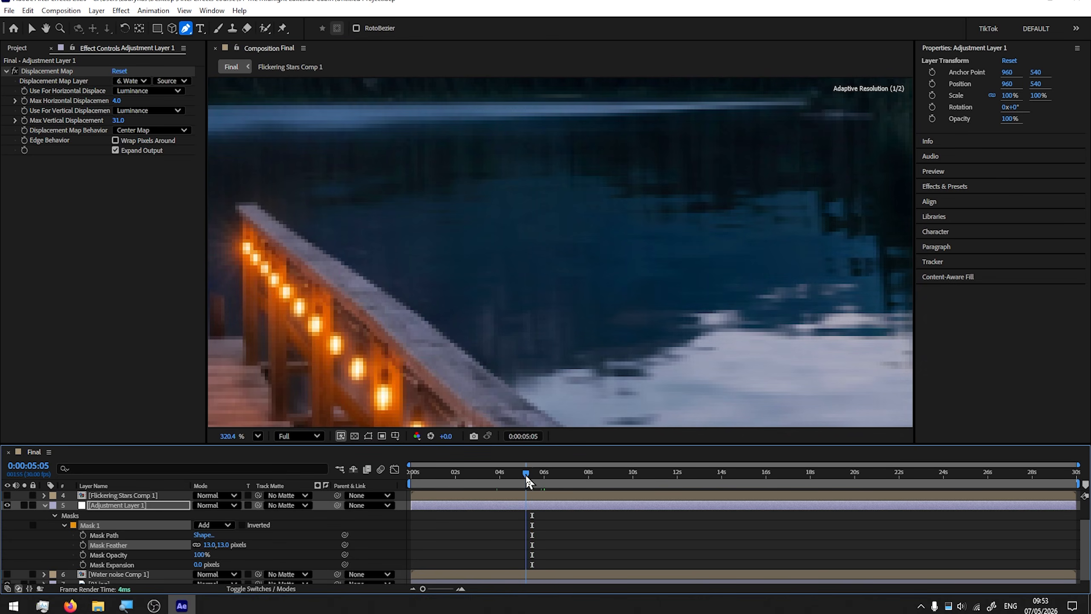
drag(526, 474, 531, 475)
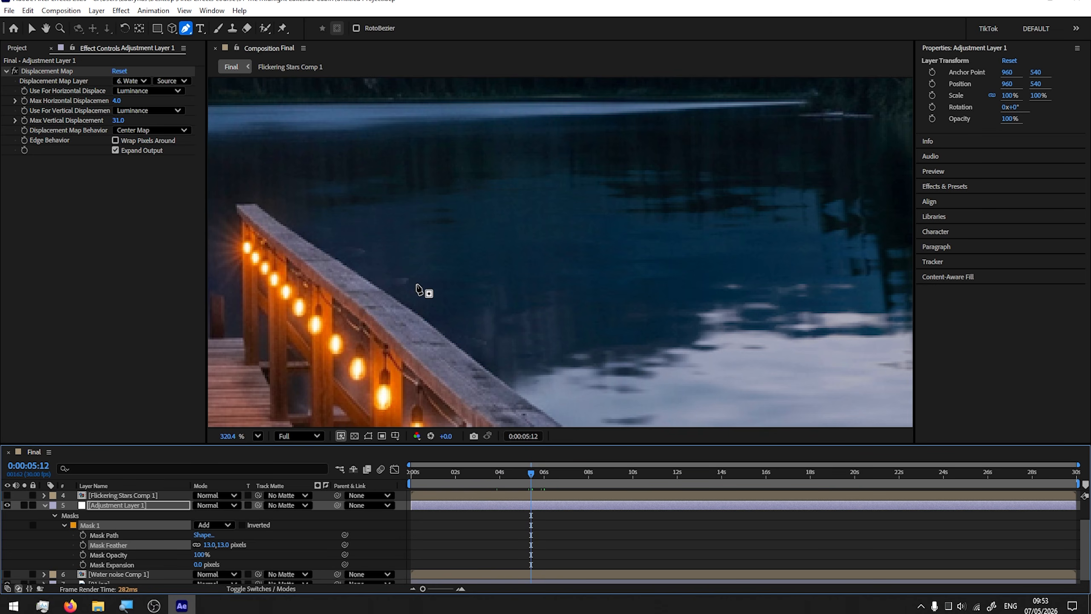
Show the mask outlines again and add a point near the railing's far end, pulled out over the water
click(368, 436)
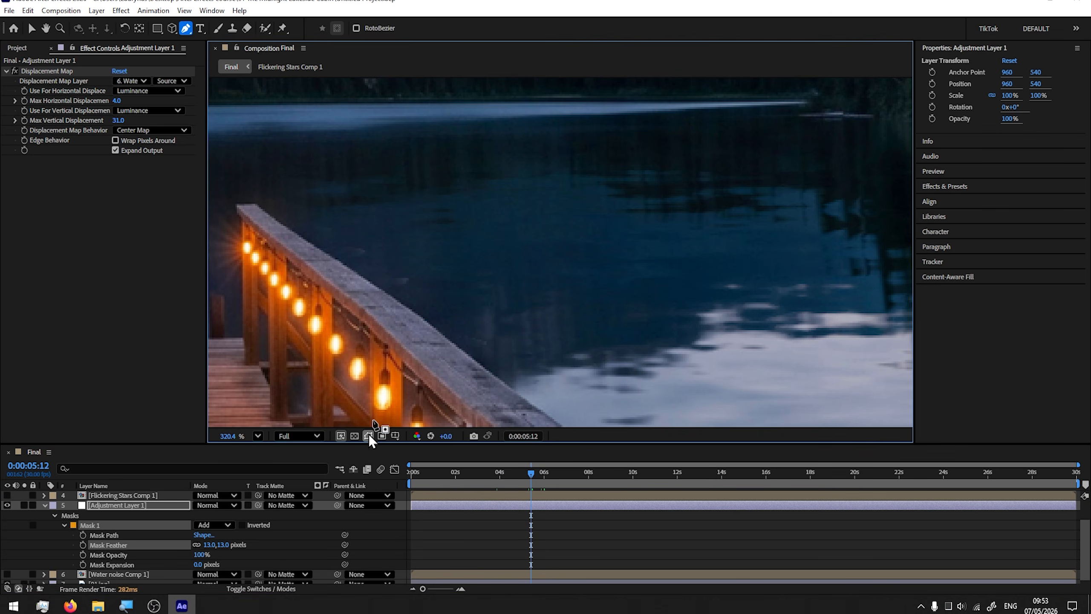
click(380, 251)
drag(381, 252, 398, 246)
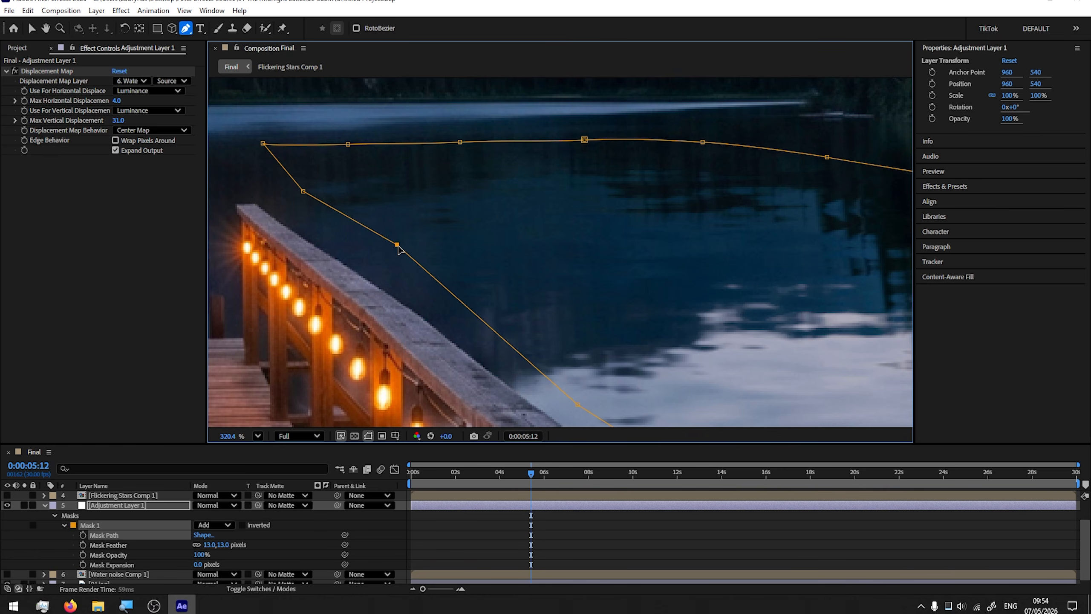
scroll(446, 273, down, 5)
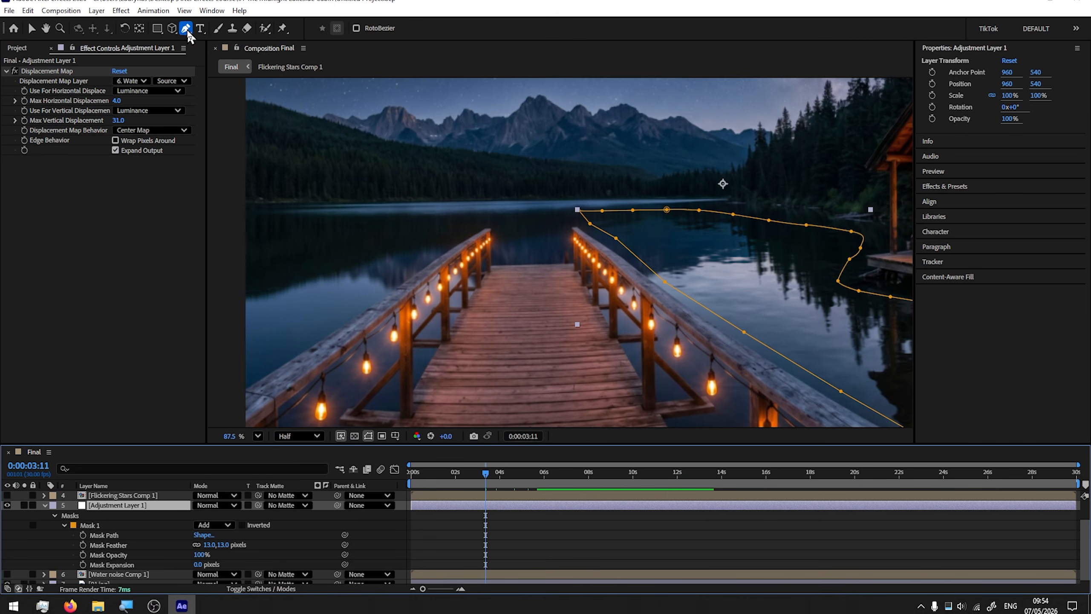
Start a second mask on the adjustment layer, tracing the water beside the left railing and around its far post
scroll(296, 224, up, 3)
drag(299, 268, 433, 299)
drag(397, 350, 434, 270)
click(307, 358)
click(441, 268)
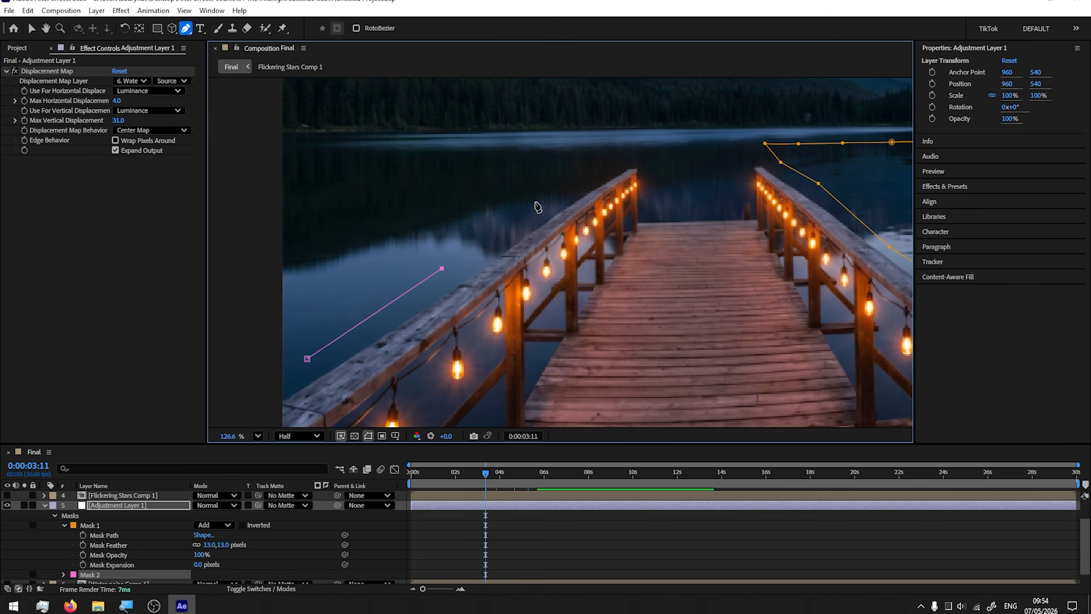
click(535, 201)
click(607, 159)
click(649, 168)
click(654, 190)
click(656, 202)
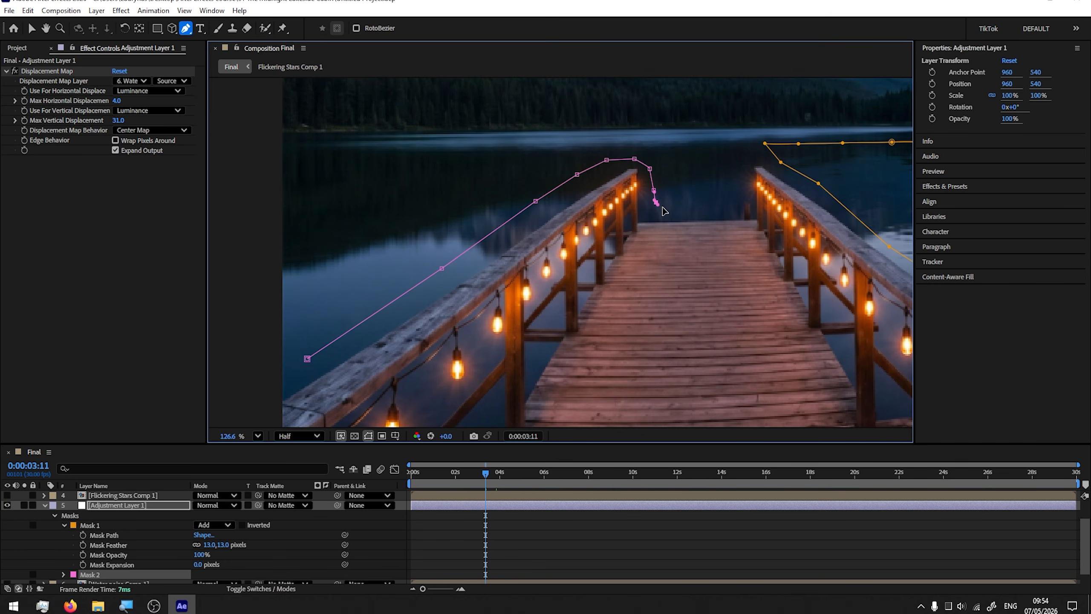
Continue the second mask across the water behind the pier's end and around the right railing's far post to Mask 1
click(692, 209)
click(705, 208)
click(713, 204)
click(743, 188)
drag(743, 178, 752, 155)
click(765, 162)
click(791, 158)
click(801, 137)
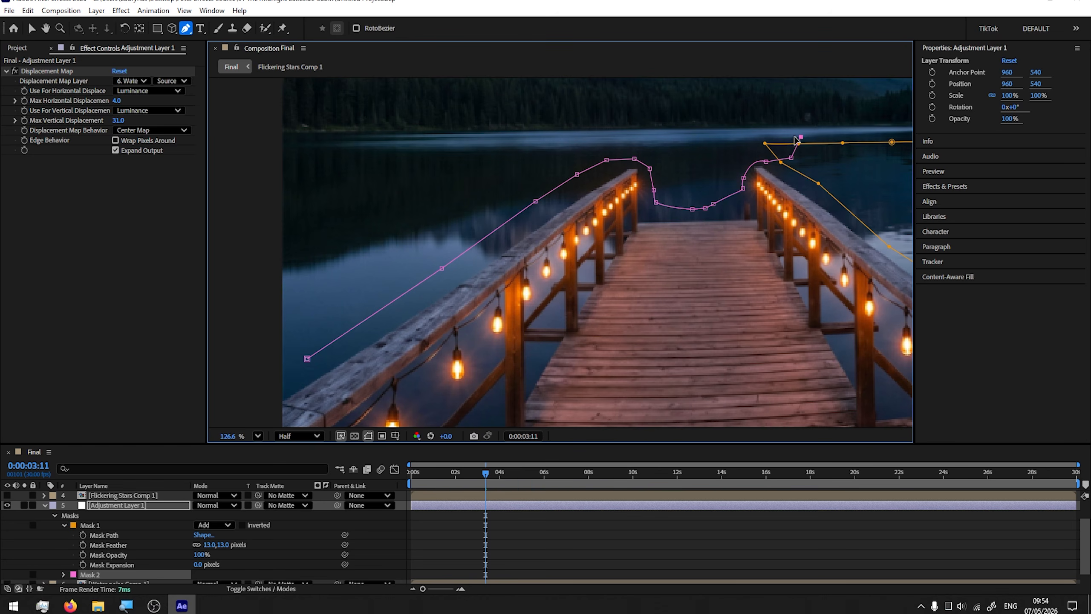
Run the second mask back along the far shoreline and down the image's left side, closing it at its starting point
click(696, 137)
click(462, 143)
click(347, 144)
click(323, 147)
drag(301, 245, 299, 257)
click(307, 358)
key(.)
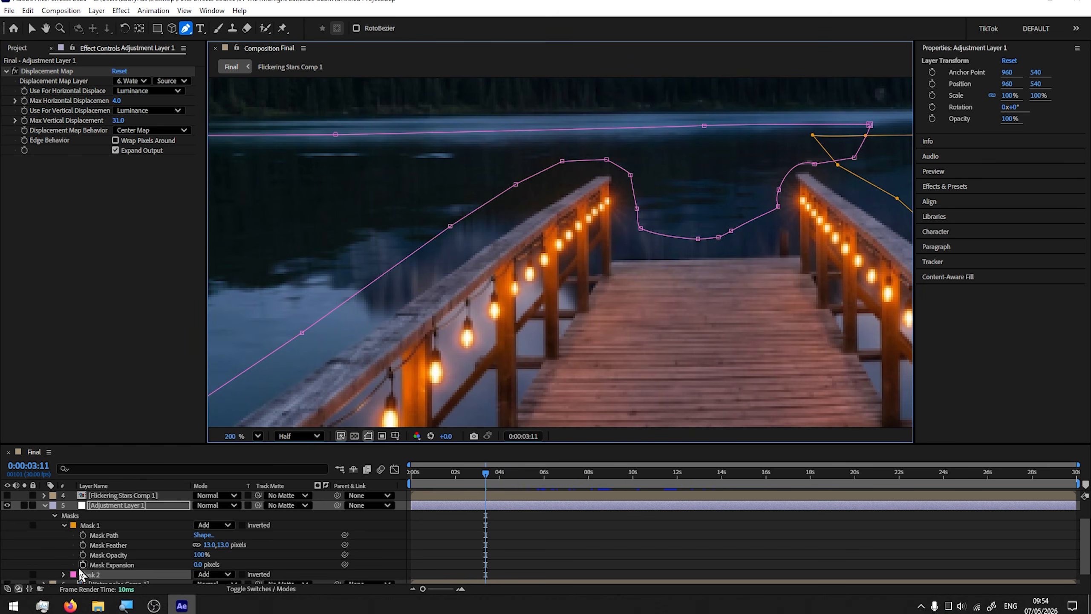
Set Mask 2's feather to 24 pixels and preview the ripples at Full resolution
click(64, 574)
scroll(142, 563, down, 2)
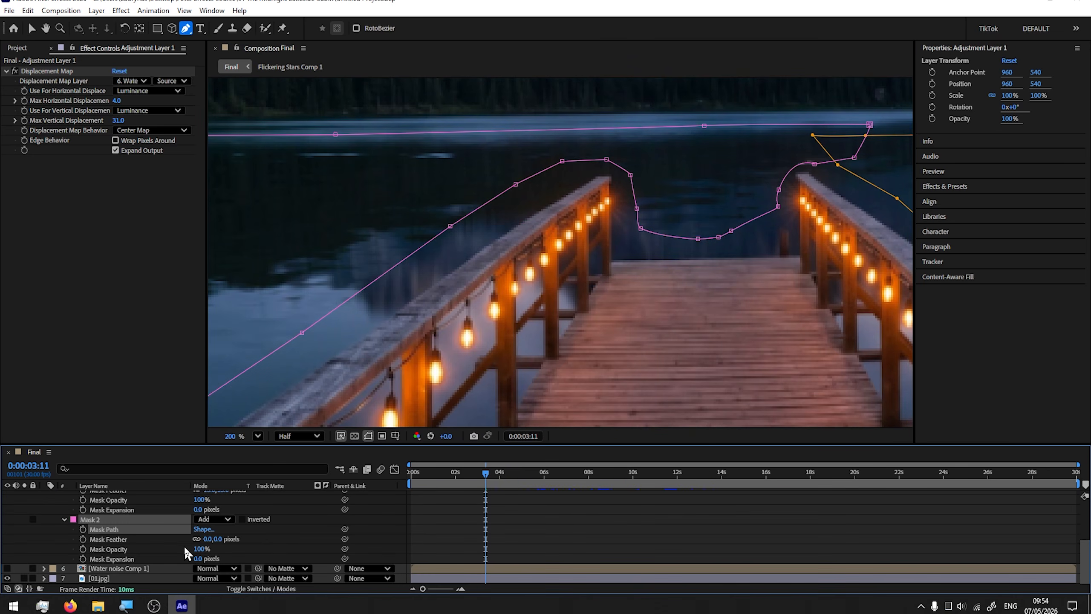
drag(216, 539, 228, 539)
drag(502, 471, 459, 486)
click(305, 436)
click(293, 472)
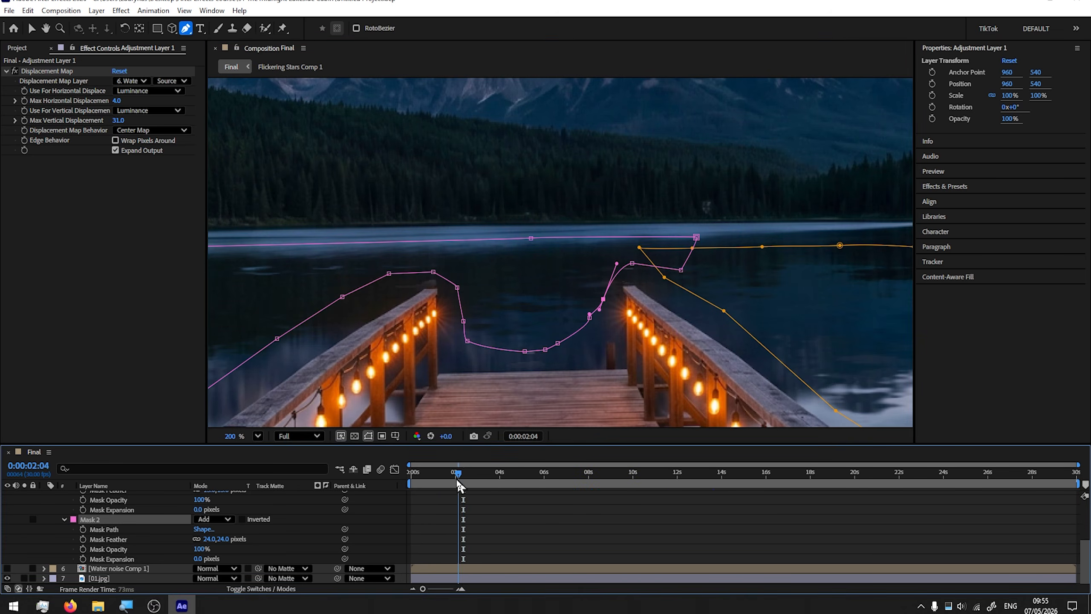
key(space)
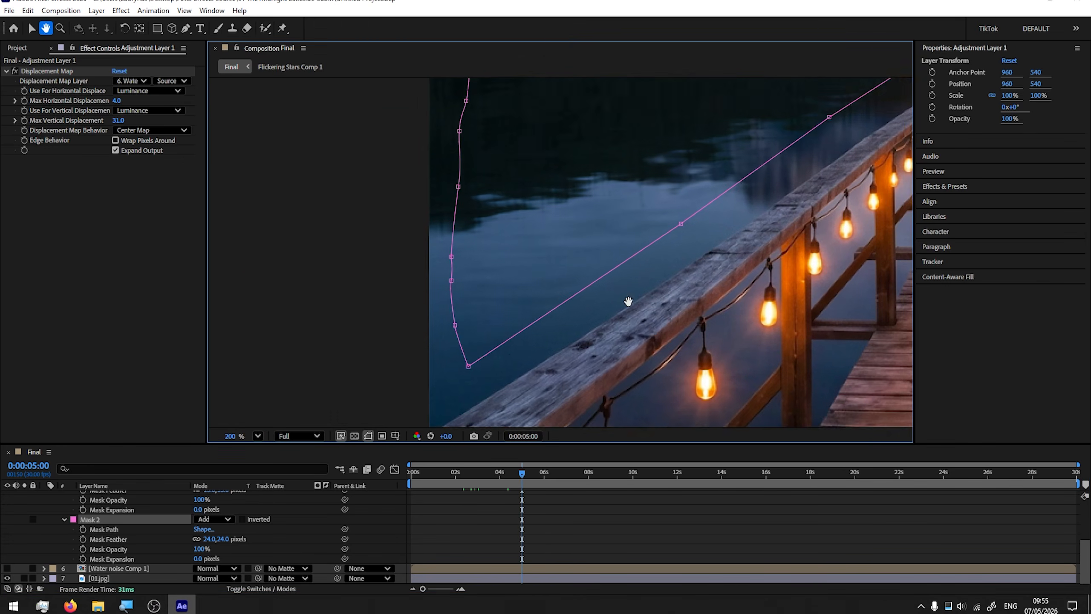
Refine Mask 2 by moving its lower corner point and one point along the left railing, checking the ripples at several times
drag(628, 301, 579, 288)
mouse_move(433, 365)
mouse_down()
mouse_move(415, 409)
mouse_move(413, 369)
mouse_up()
click(479, 472)
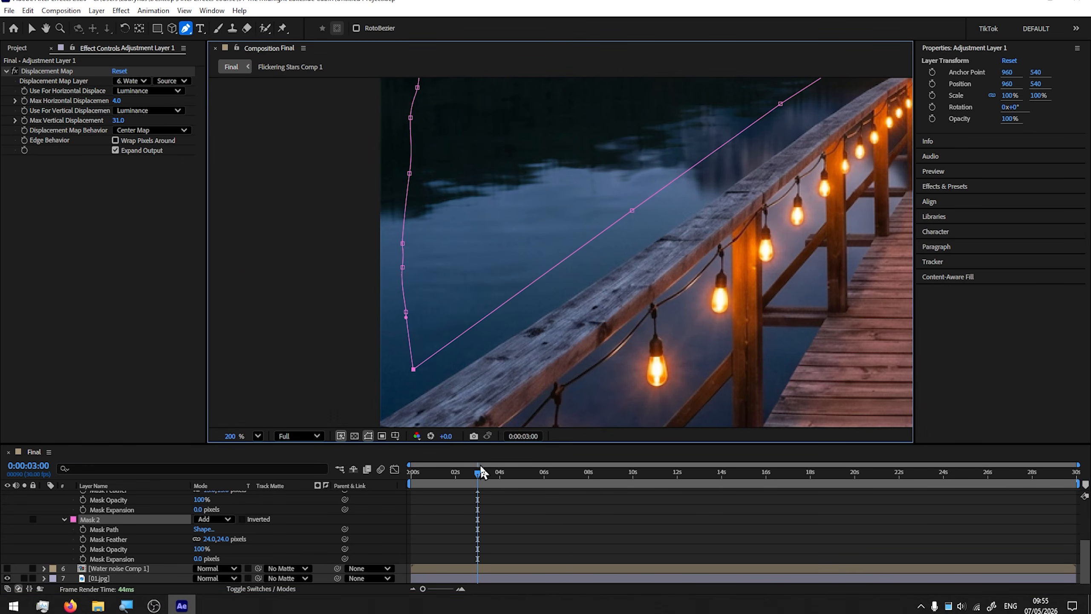
drag(482, 471, 611, 473)
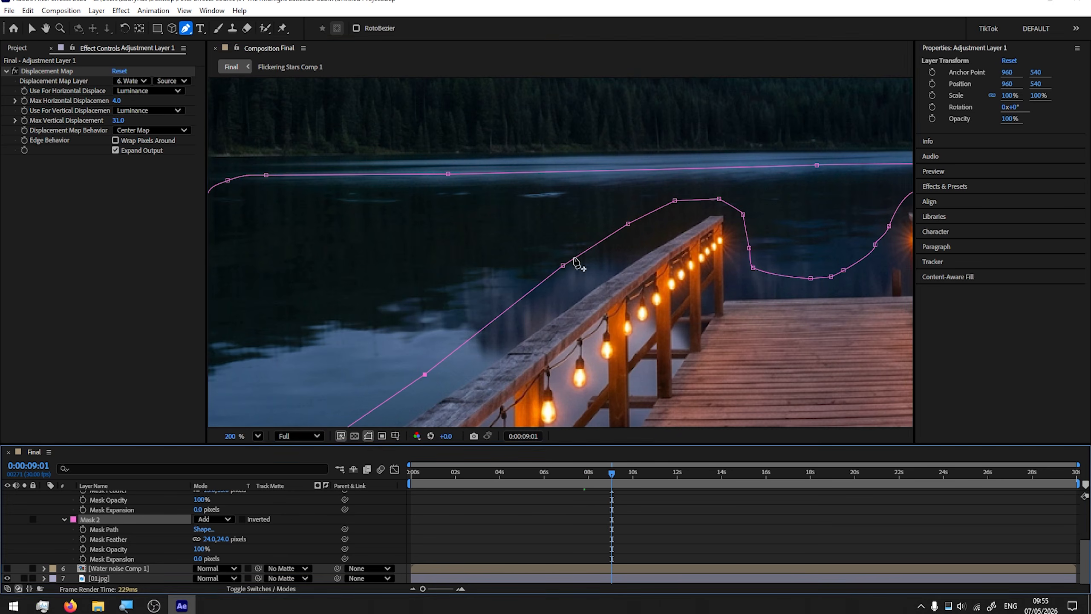
drag(563, 265, 564, 270)
key(j)
key(j)
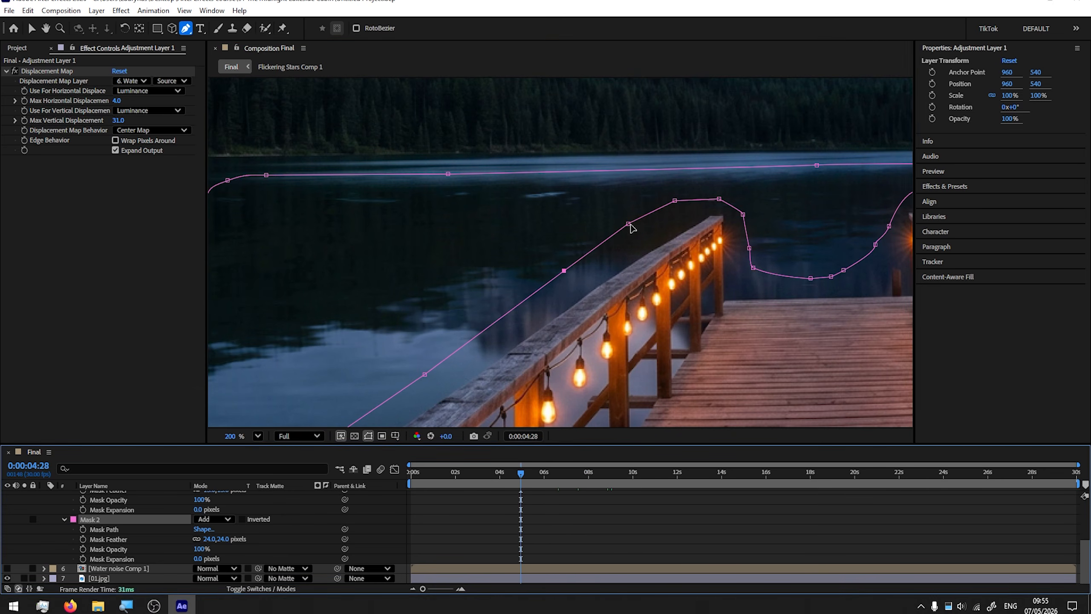
drag(523, 474, 567, 475)
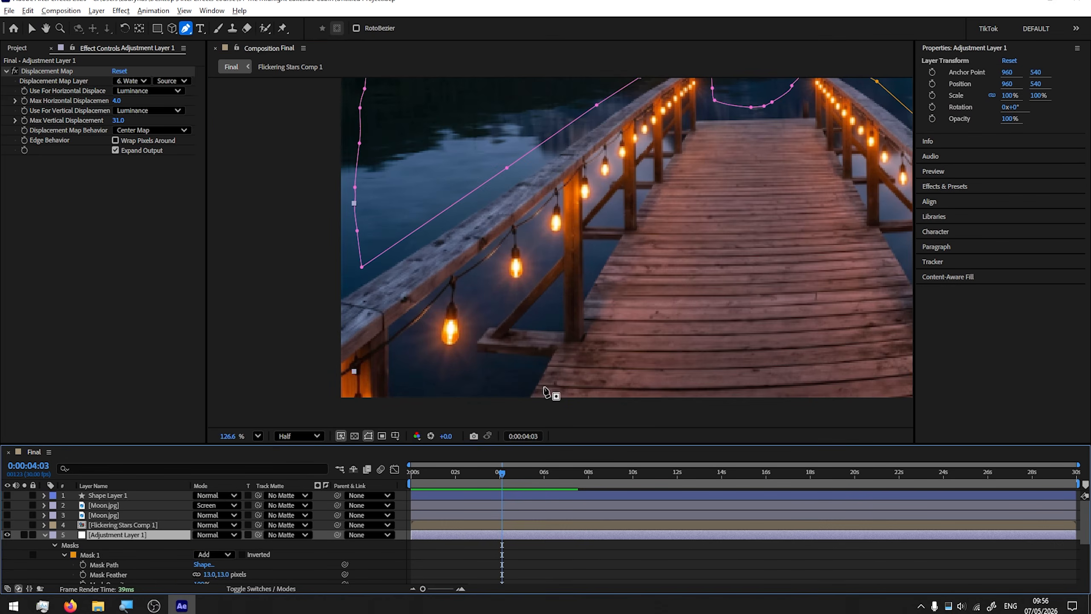
Draw a closed third mask on the adjustment layer around the water beneath the left railing, at the image's lower edge
scroll(544, 387, up, 2)
drag(544, 387, 626, 341)
drag(478, 270, 476, 276)
drag(477, 292, 480, 296)
drag(503, 305, 509, 306)
drag(536, 308, 564, 309)
drag(577, 311, 582, 312)
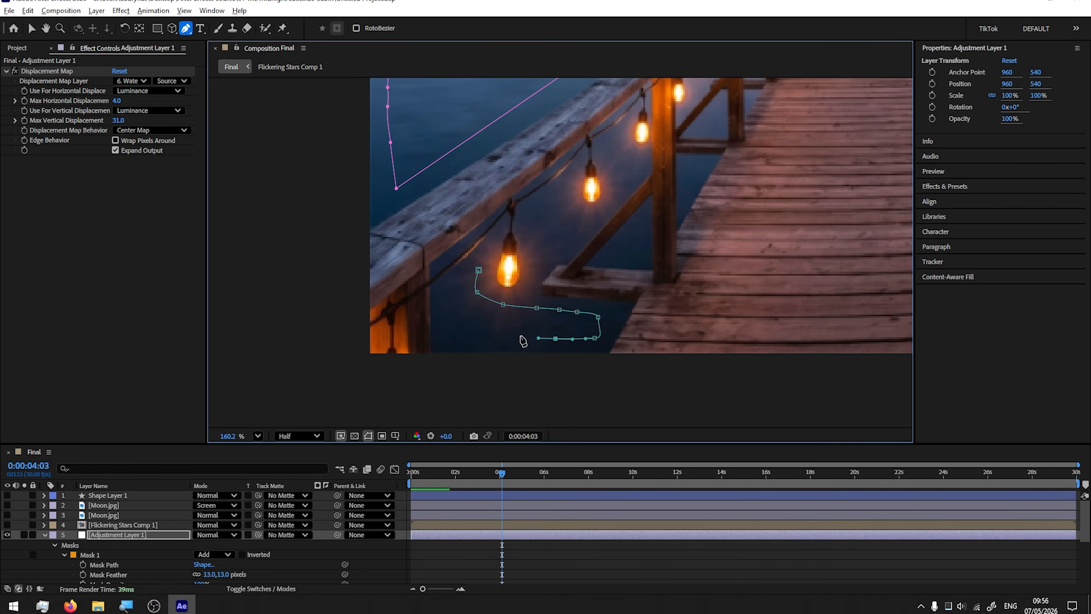
click(479, 270)
Reveal the feather values of the adjustment layer's masks and set Mask 3's feather to 6 pixels
scroll(126, 548, down, 3)
scroll(126, 549, up, 3)
click(131, 535)
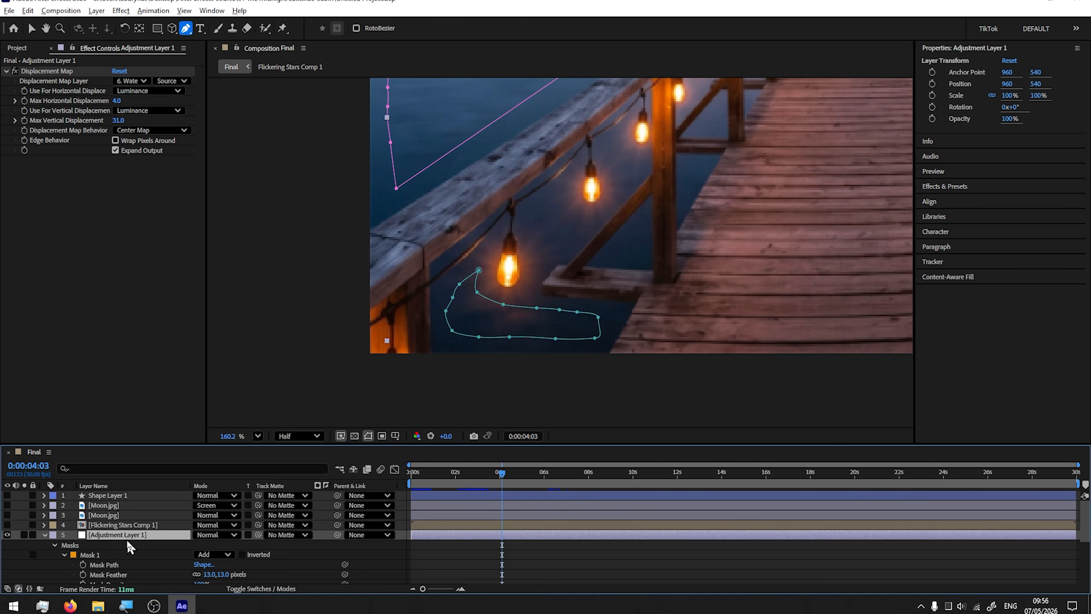
key(f)
scroll(128, 542, down, 3)
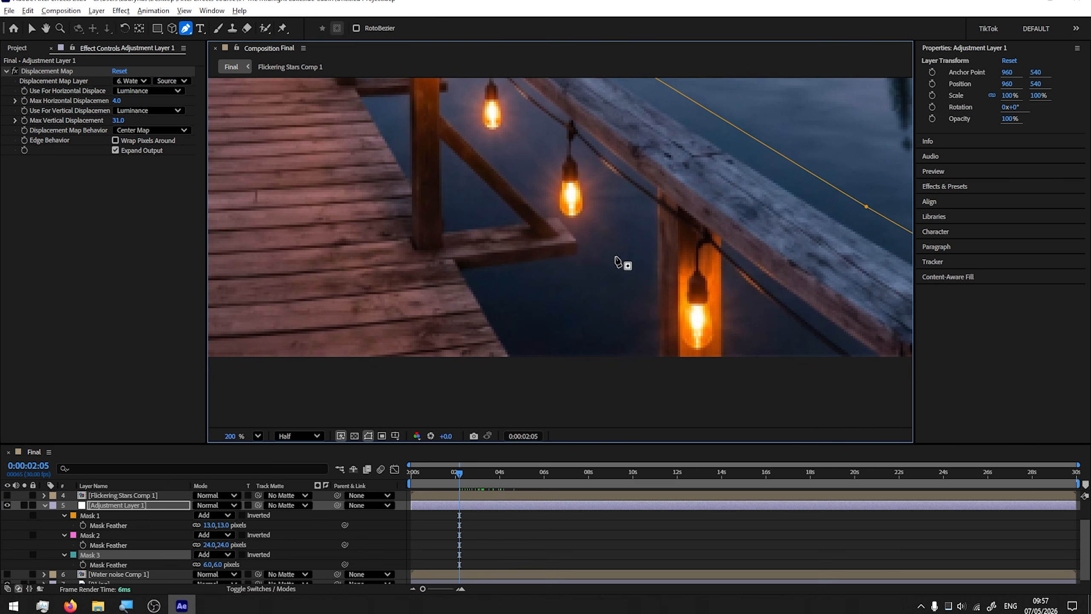
Draw a closed fourth mask around the water between the pier's boards and the nearest right railing post
click(600, 209)
click(591, 242)
drag(570, 269, 561, 271)
drag(524, 278, 509, 298)
drag(525, 324, 530, 331)
drag(554, 343, 566, 343)
drag(613, 343, 638, 328)
drag(635, 308, 634, 301)
click(600, 209)
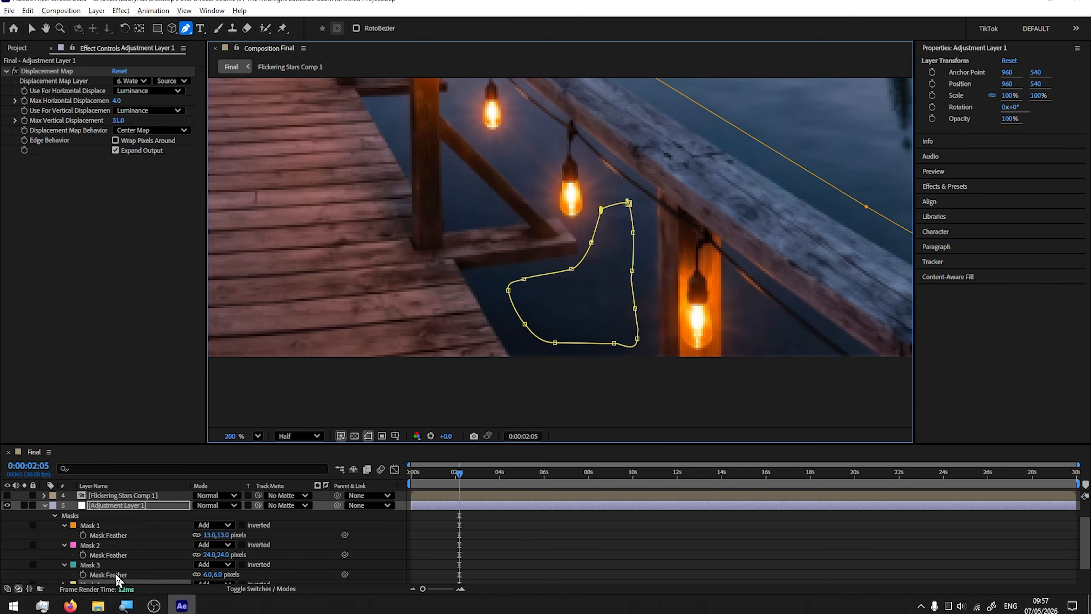
Give the fourth mask a slight feather
scroll(124, 559, down, 1)
key(f)
key(f)
drag(219, 559, 224, 559)
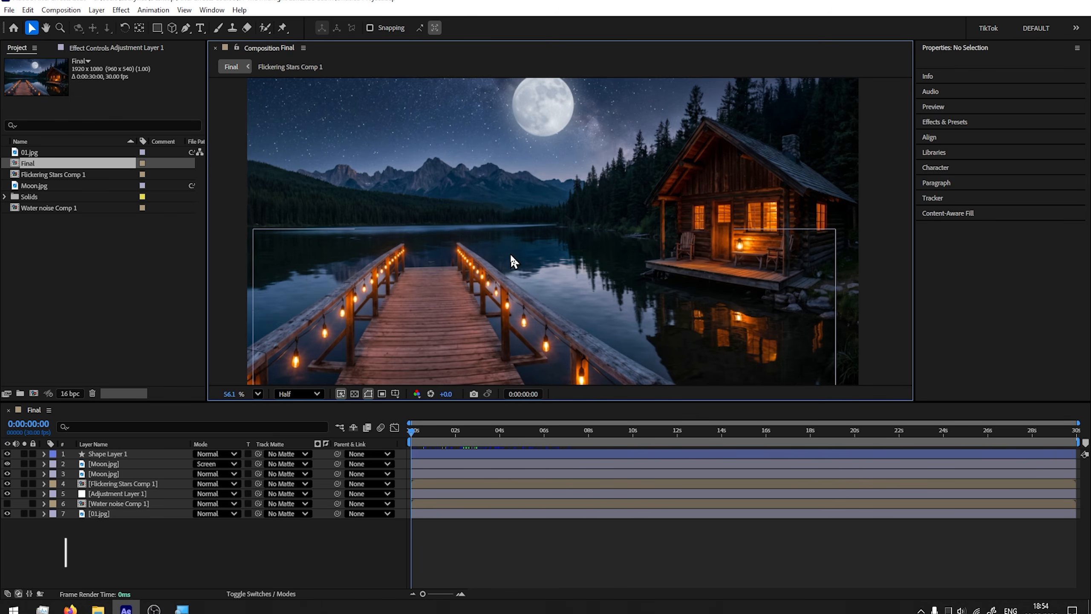
Hide the Flickering Stars Comp 1 layer and enlarge the composition view around the lake
scroll(551, 220, up, 2)
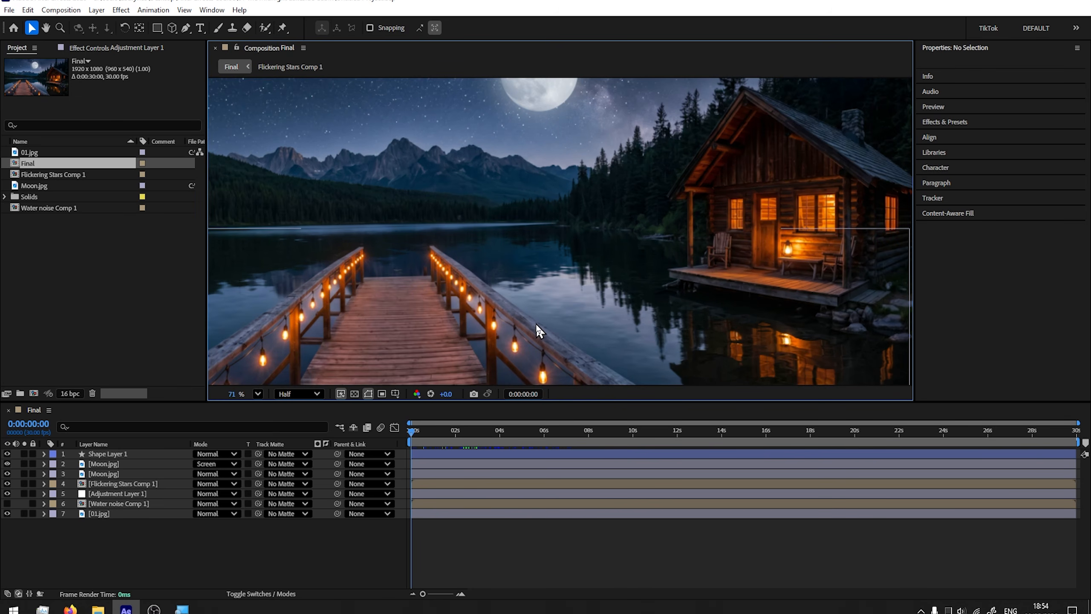
scroll(551, 305, down, 1)
drag(565, 323, 542, 284)
drag(636, 401, 637, 424)
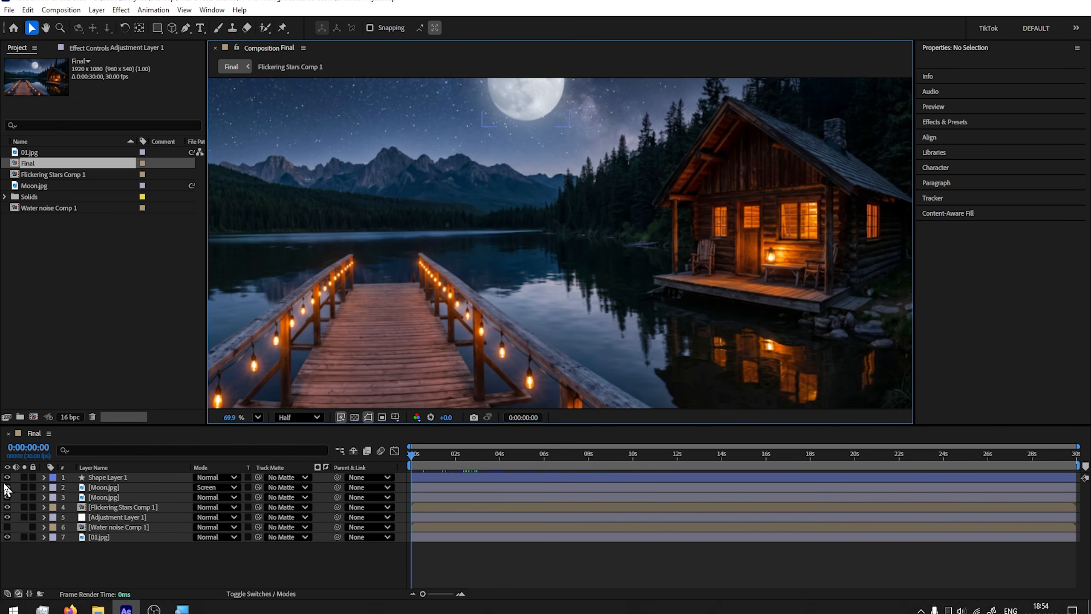
click(7, 507)
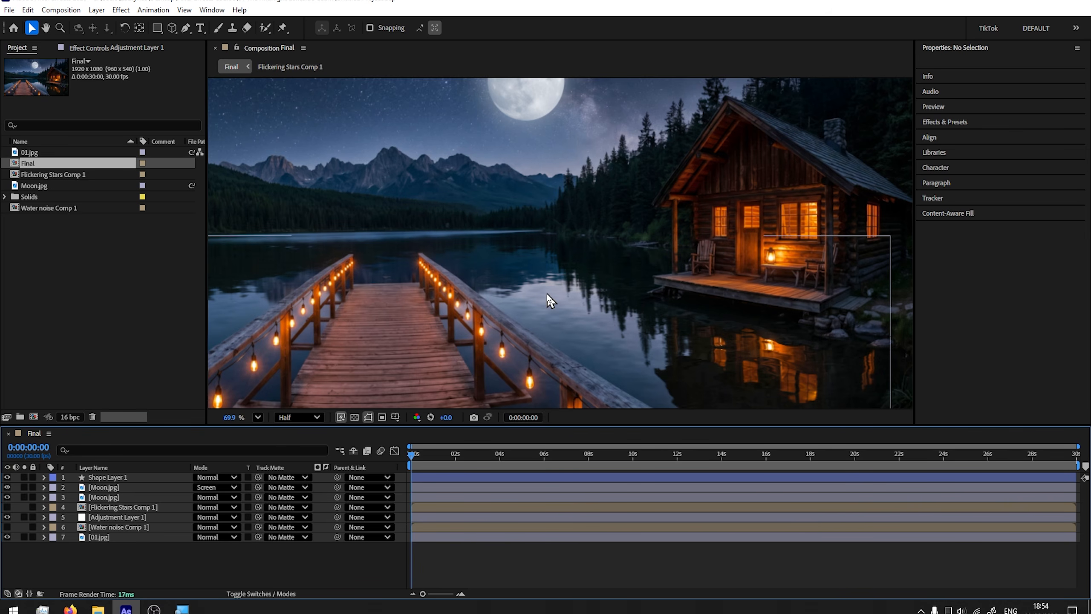
scroll(551, 301, up, 1)
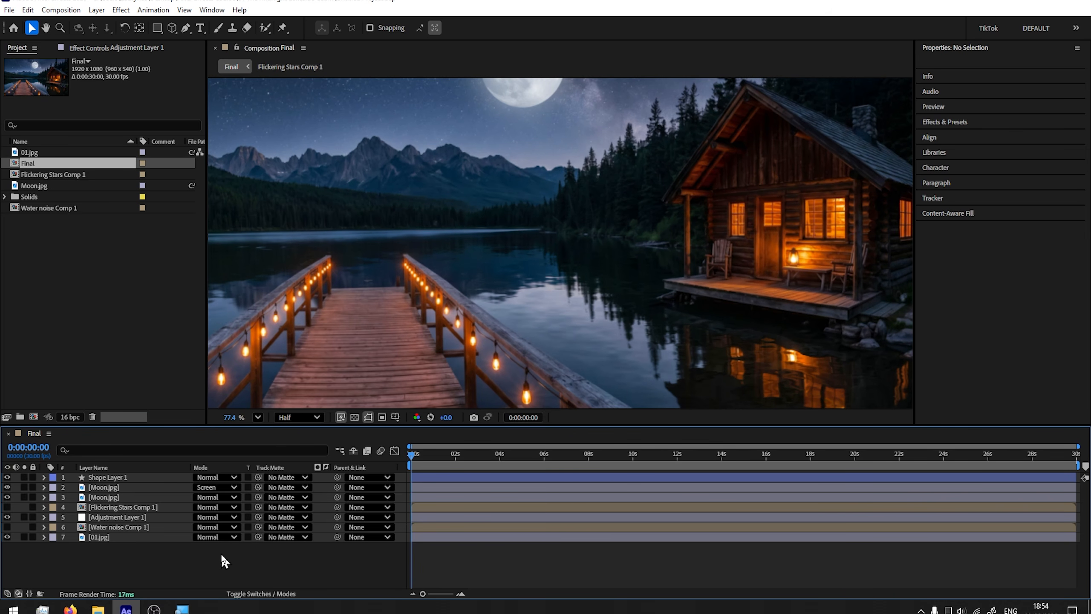
Prepare the Pen tool with a stroke width of 0 px, keeping the white fill
click(186, 28)
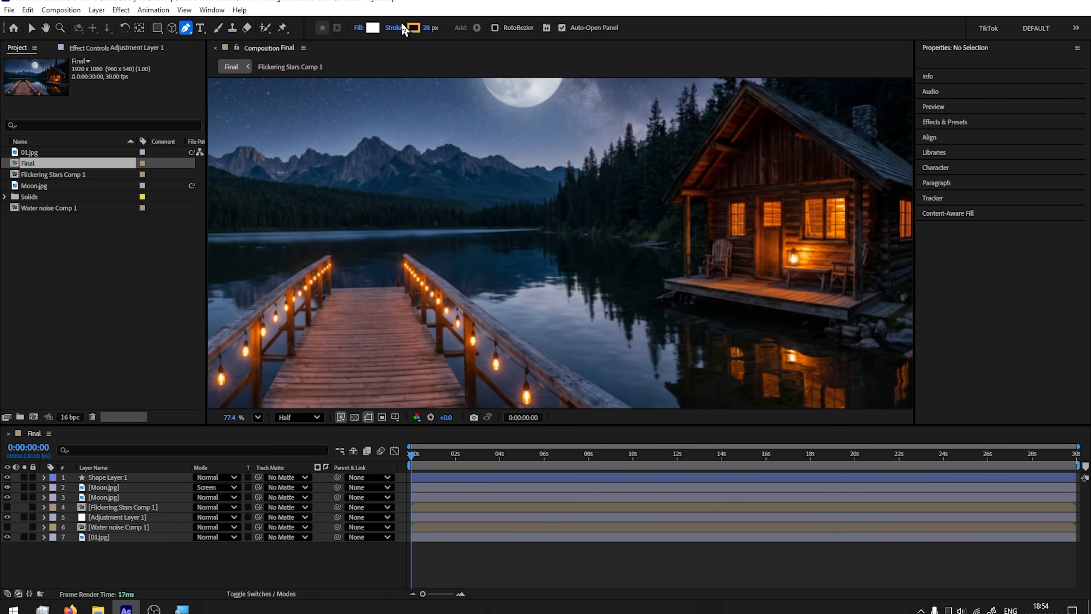
click(424, 28)
key(Return)
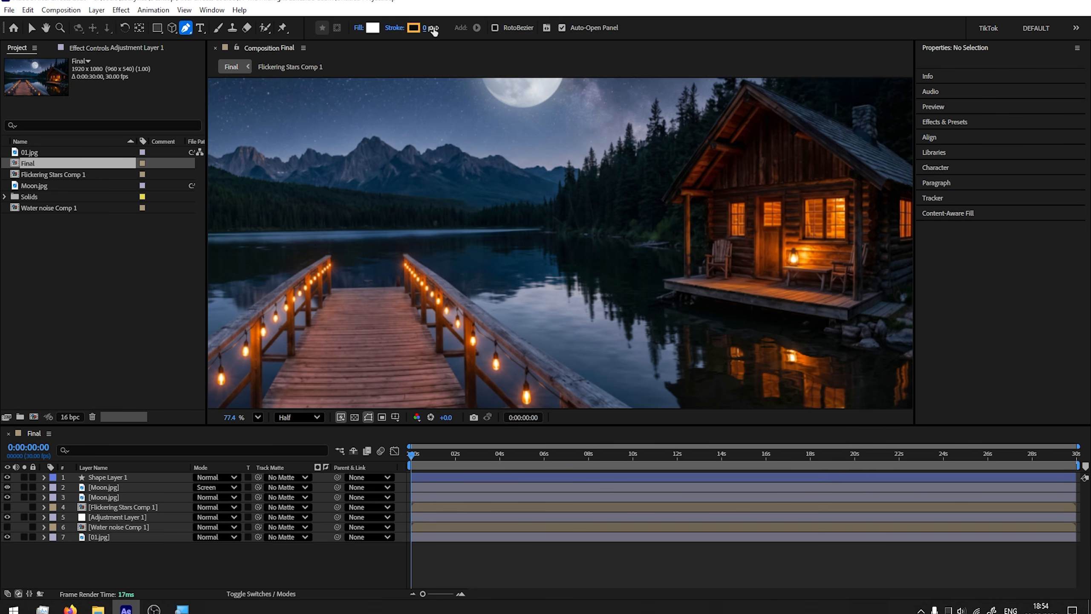
click(372, 28)
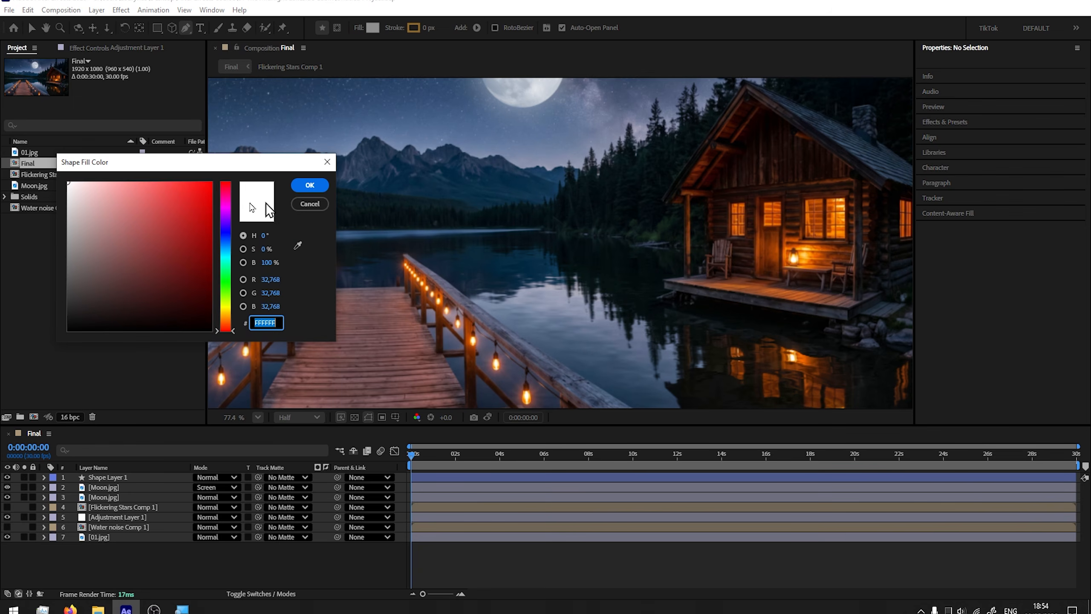
click(309, 204)
Draw a closed white shape on the water below the moon, from the far shoreline down to the right railing
scroll(575, 284, up, 2)
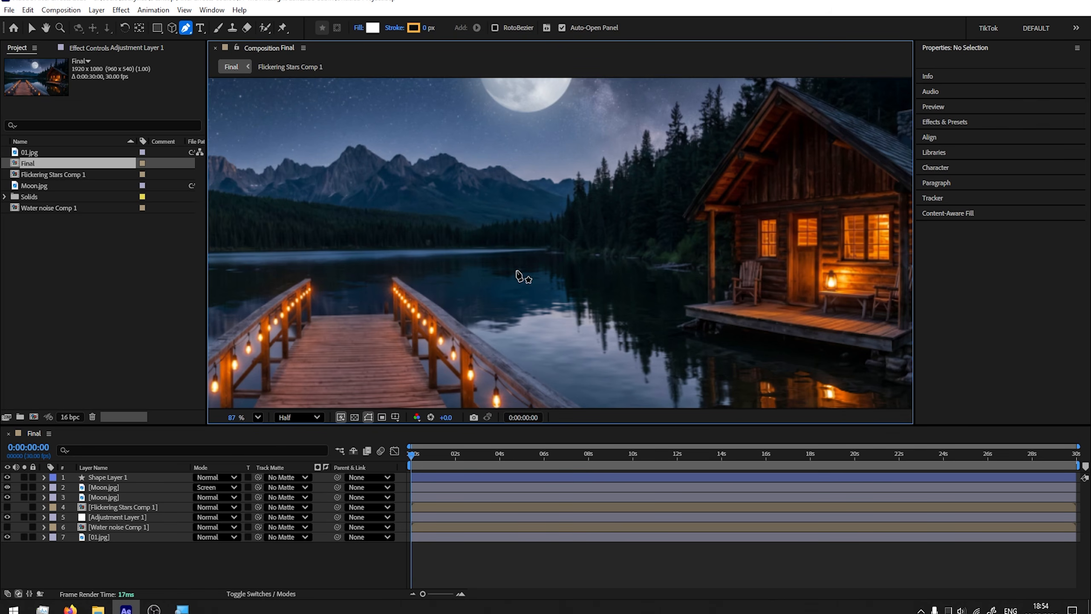
drag(497, 270, 499, 288)
click(480, 318)
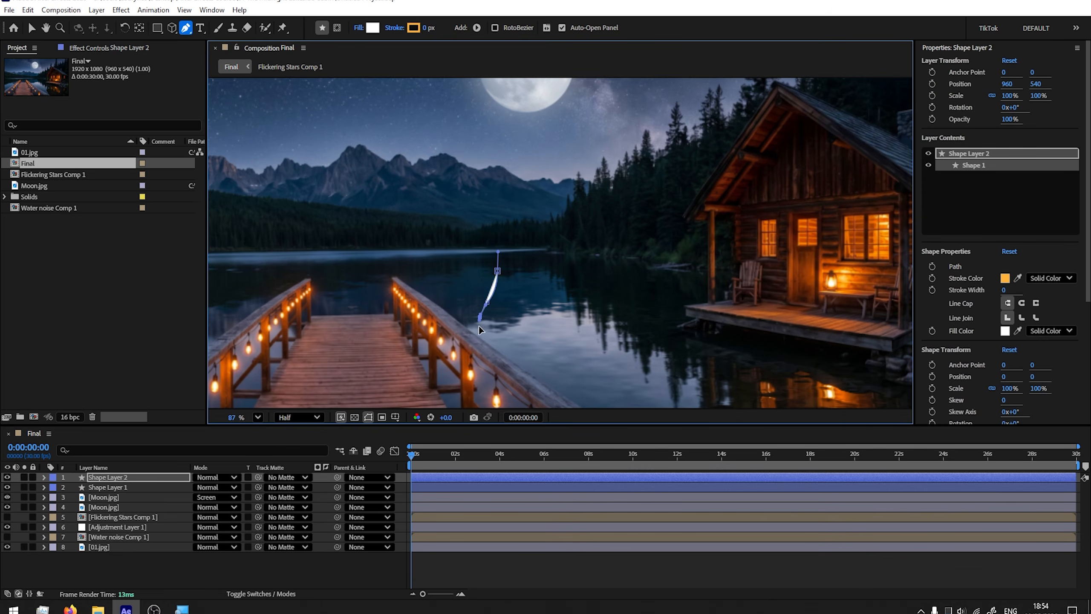
drag(549, 355, 549, 347)
click(547, 335)
click(544, 304)
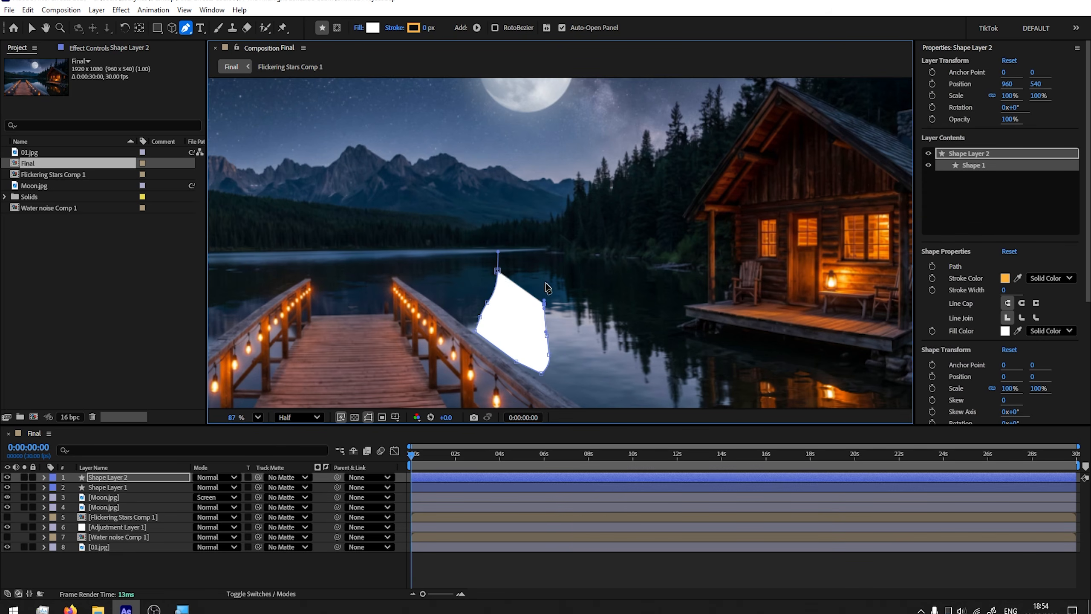
drag(545, 284, 548, 274)
drag(541, 260, 537, 258)
click(525, 257)
click(498, 271)
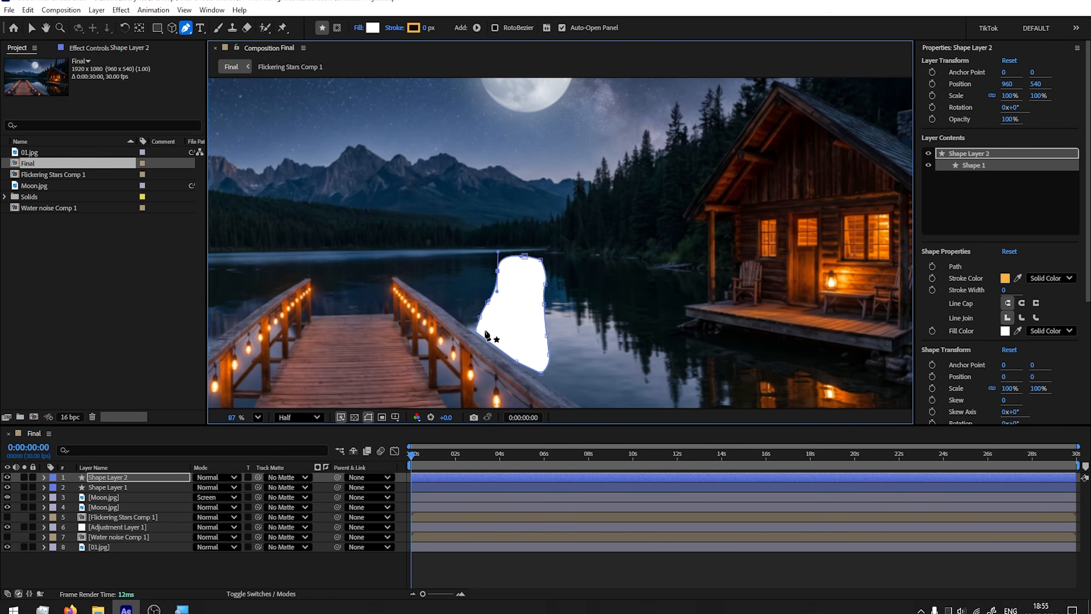
Rename the new shape layer as Moon reflection
scroll(486, 334, up, 1)
drag(571, 349, 573, 303)
key(u)
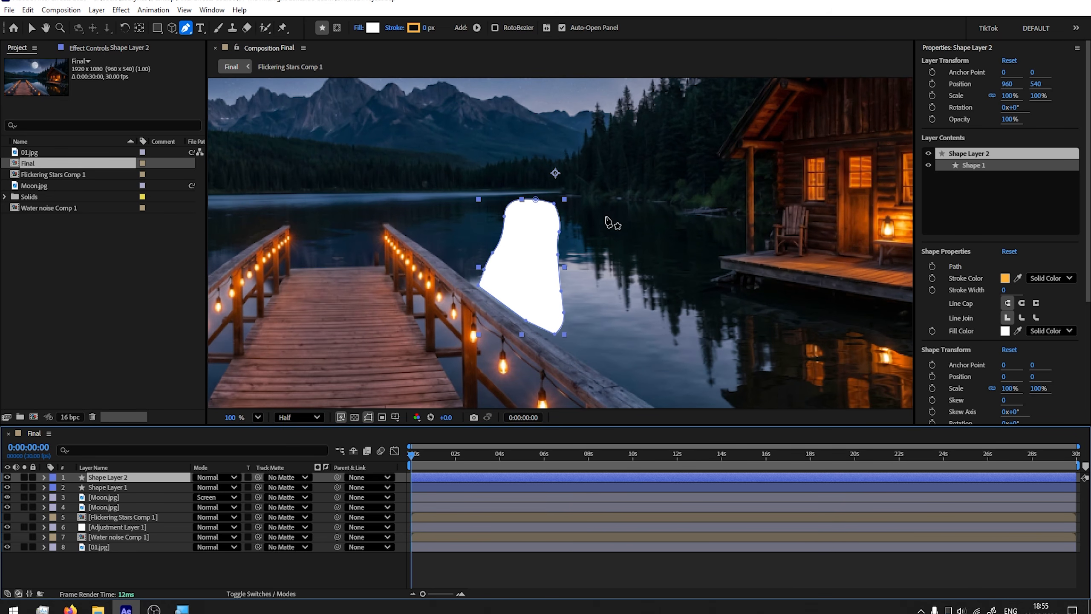
right_click(104, 480)
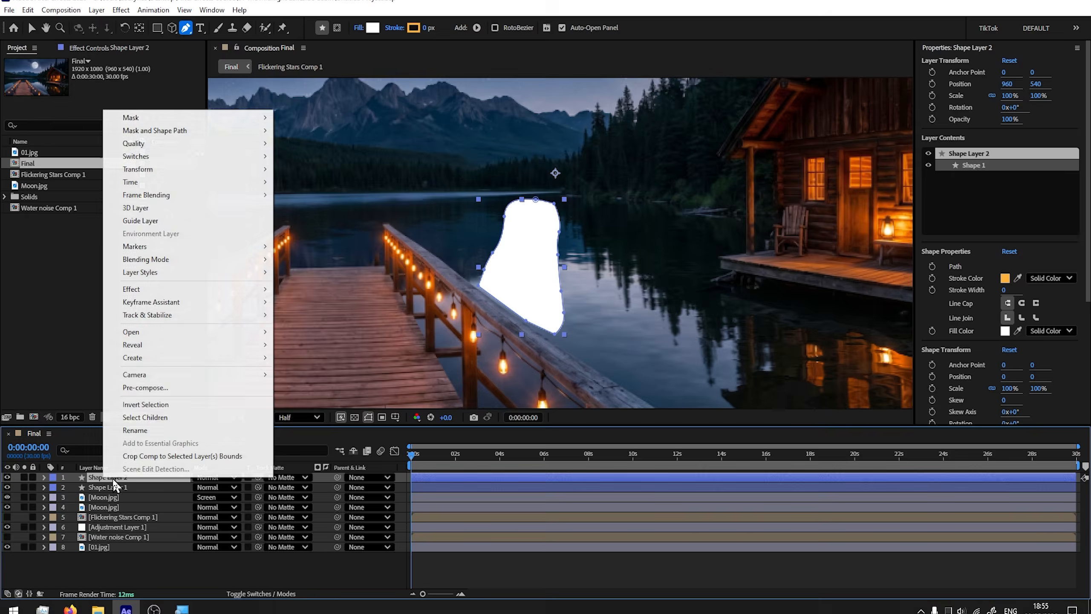
click(148, 433)
text(Moon reflection)
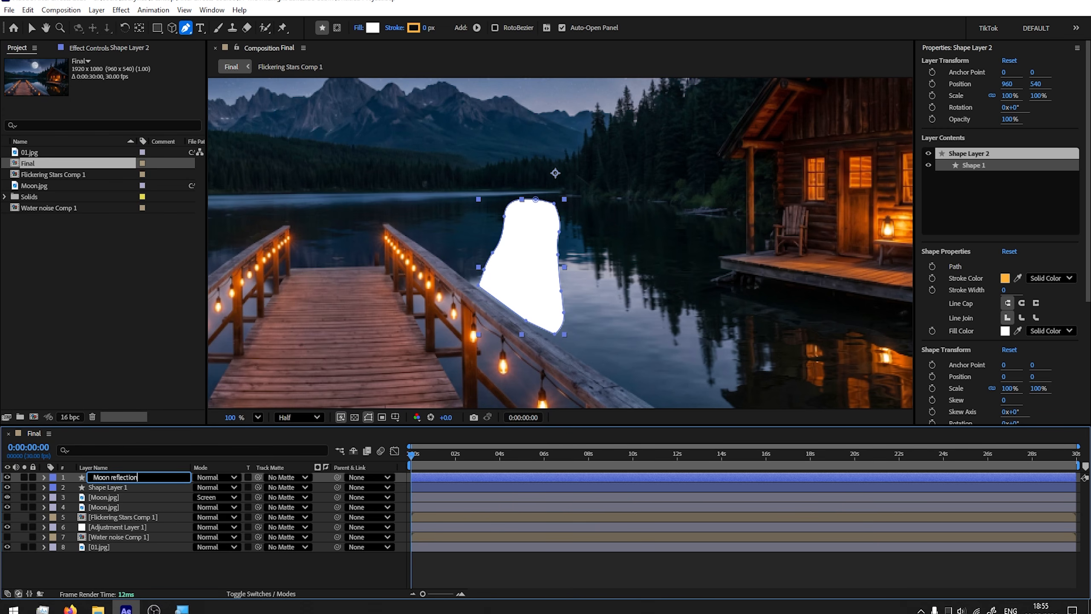
key(Return)
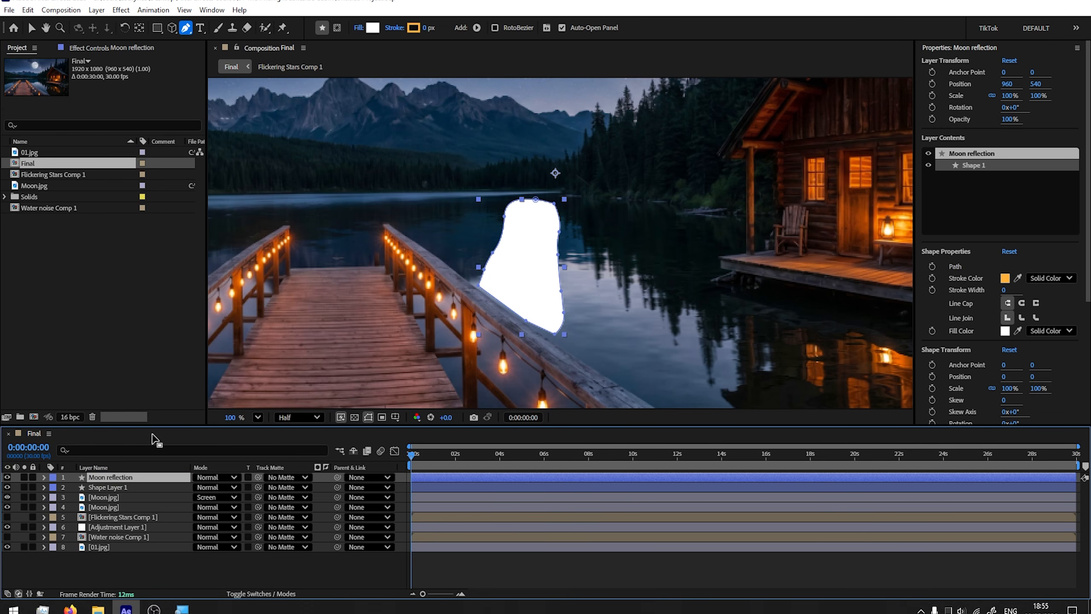
Apply the Gradient Wipe effect to the Moon reflection layer, with Water noise Comp 1 as its gradient layer
click(123, 11)
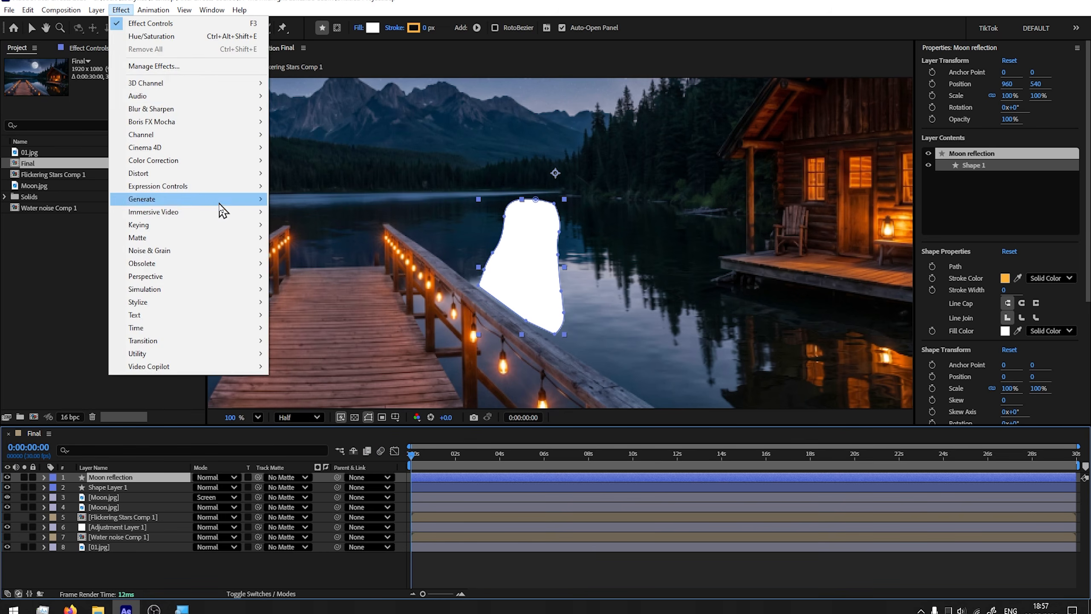
mouse_move(195, 342)
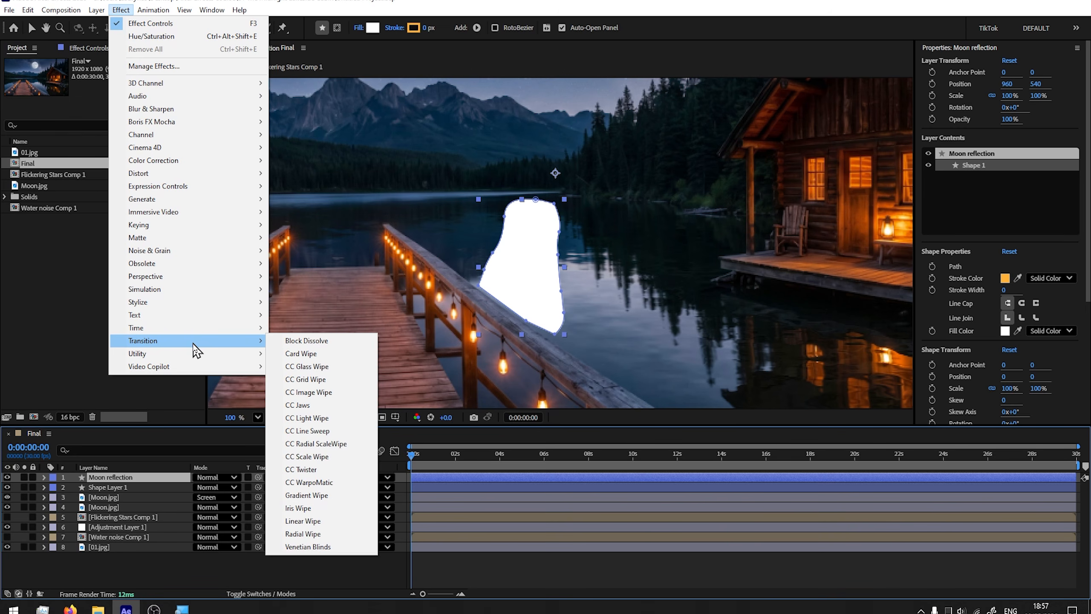
click(307, 497)
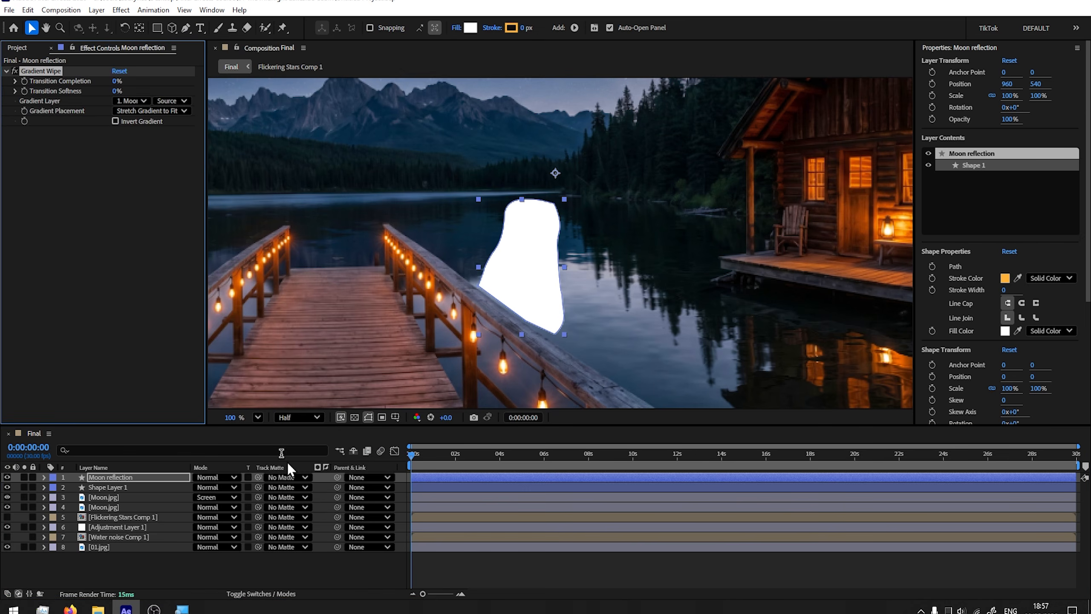
click(136, 102)
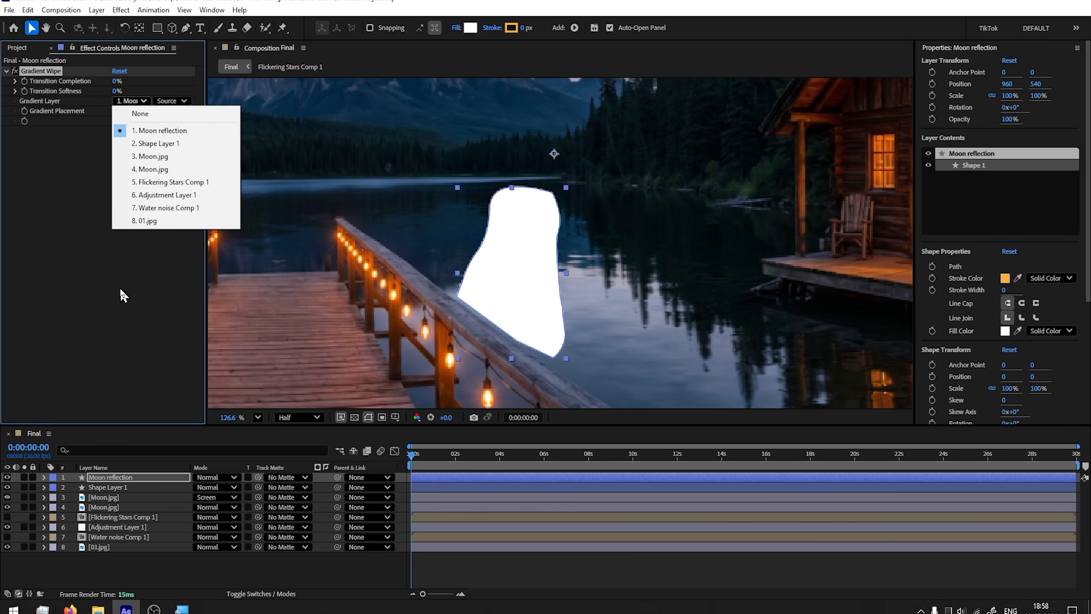
click(155, 209)
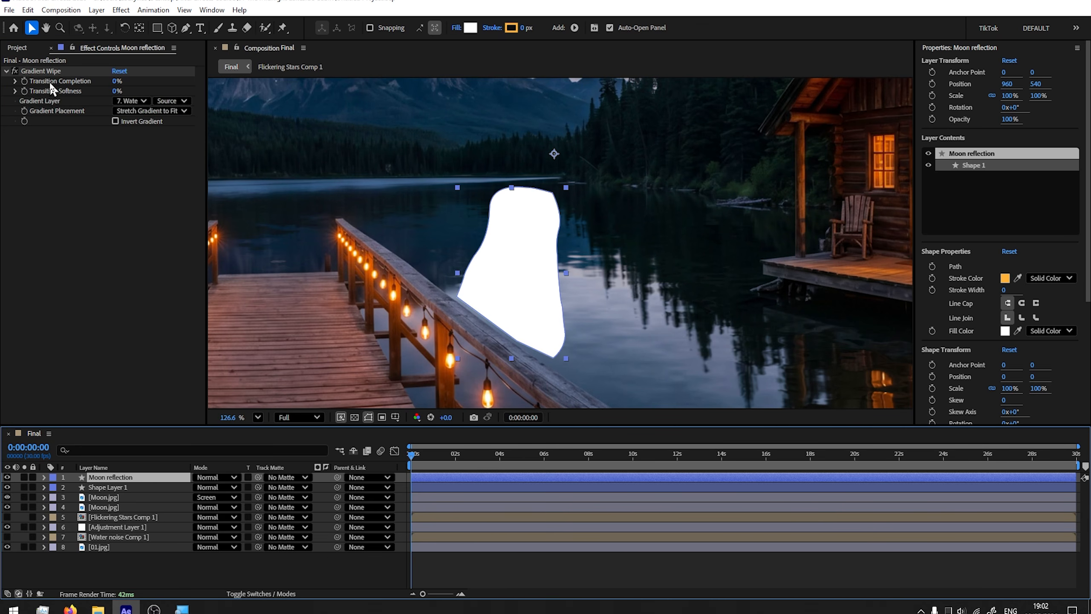
Set the Gradient Wipe's Transition Completion to 62% and its Transition Softness to 36%
drag(114, 85, 146, 82)
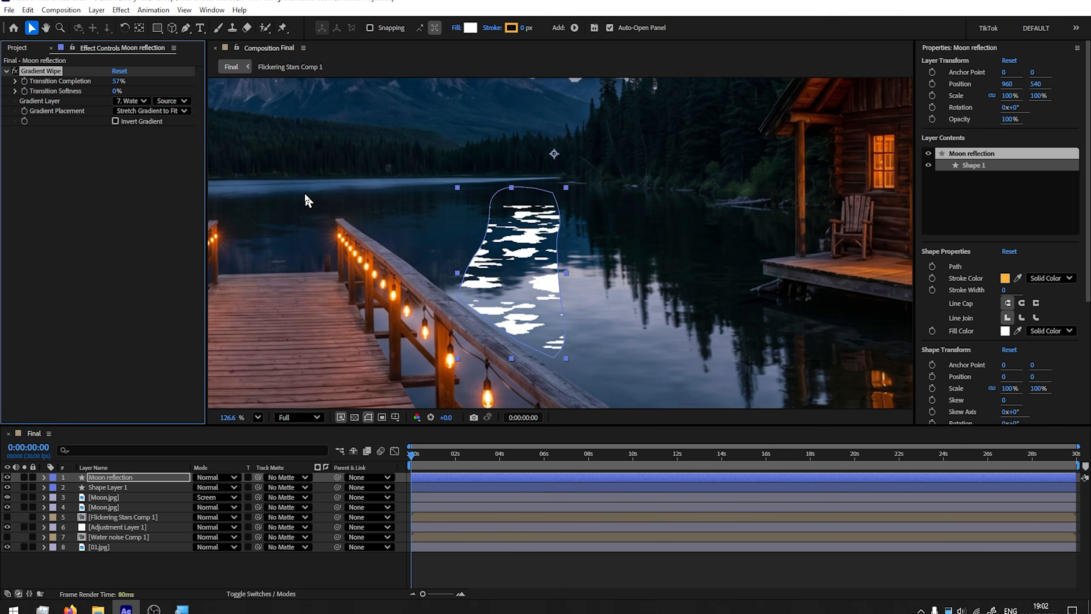
drag(115, 83, 151, 86)
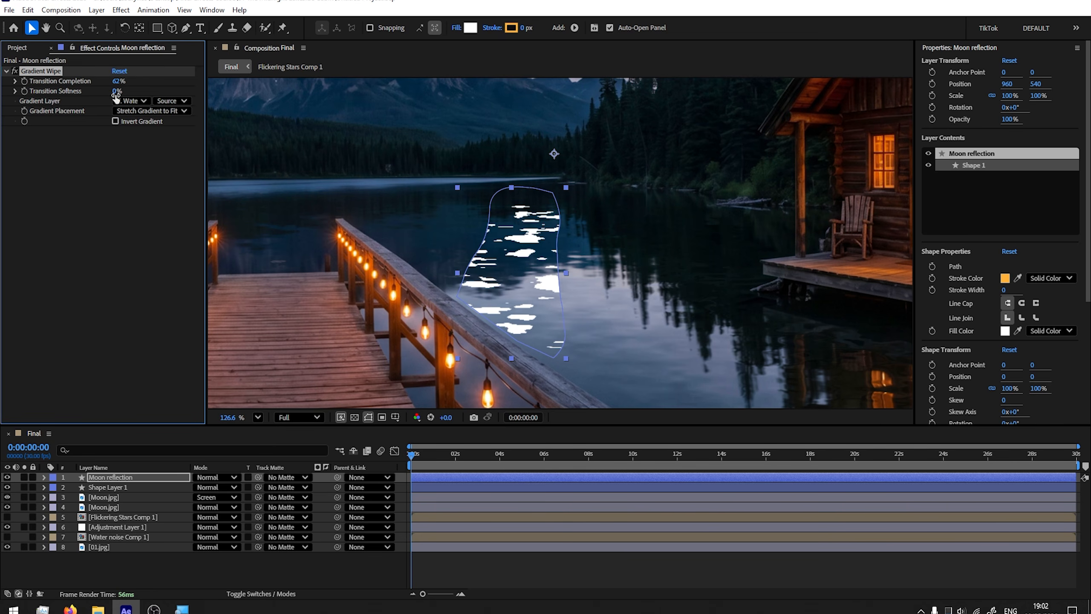
drag(118, 92, 138, 93)
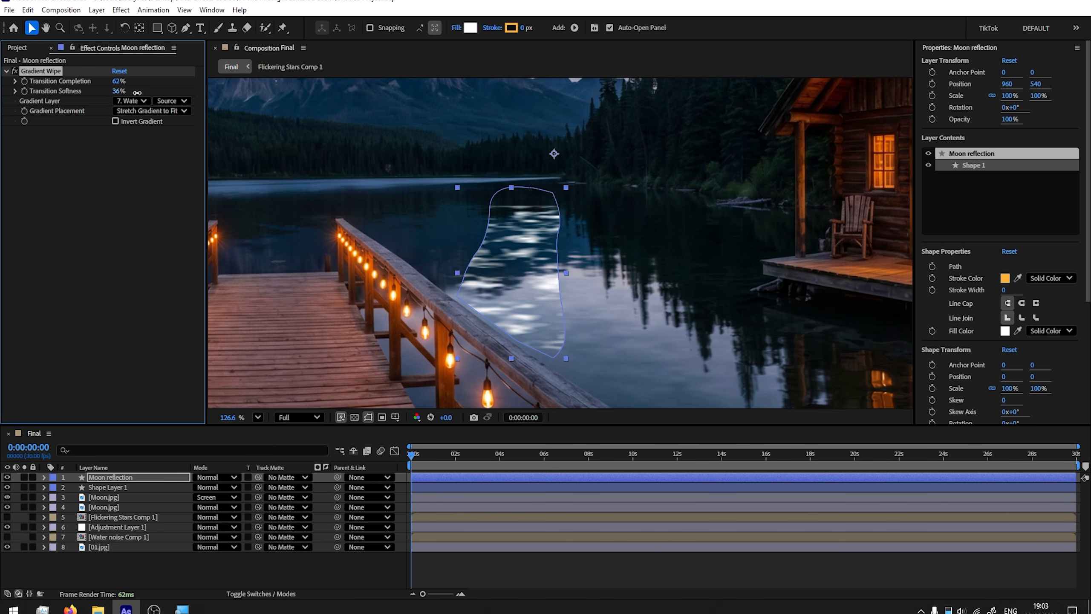
Apply the Fast Box Blur effect to the Moon reflection layer
key(ctrl+shift+a)
key(shift+slash)
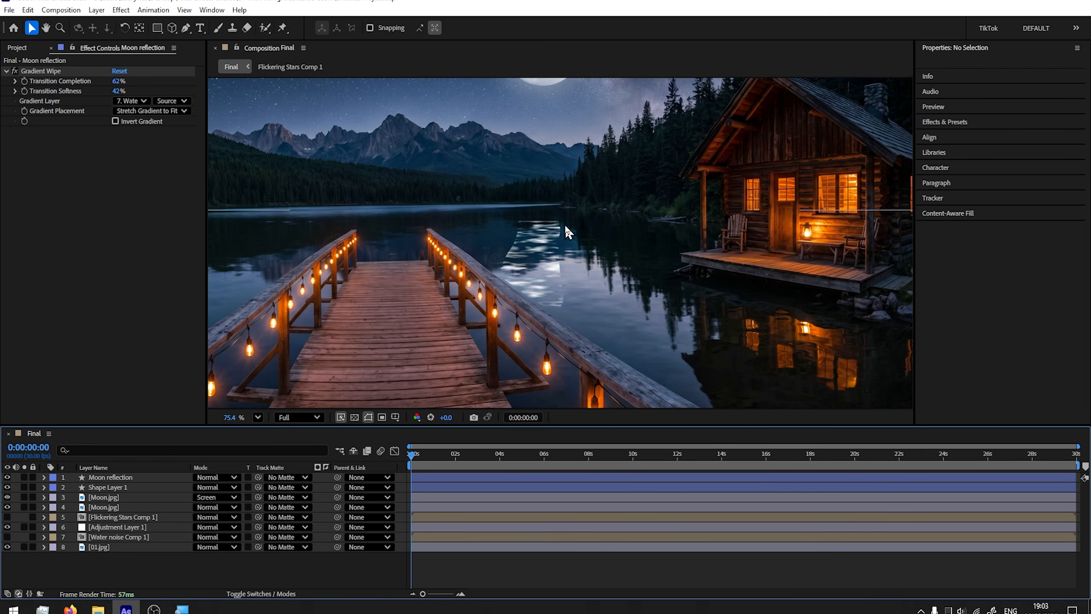
scroll(543, 241, up, 2)
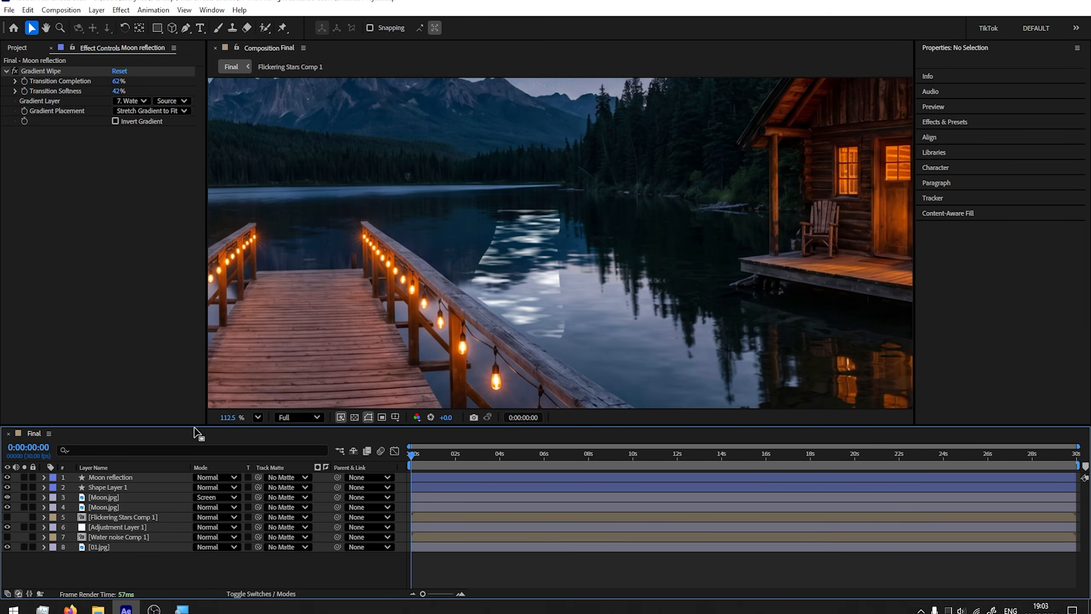
click(109, 477)
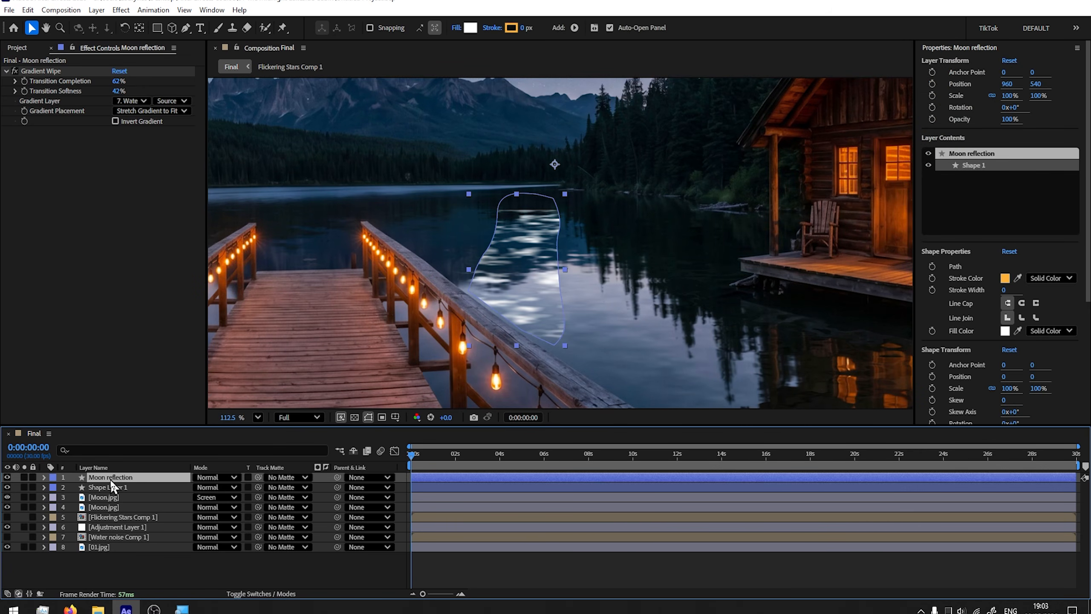
click(121, 9)
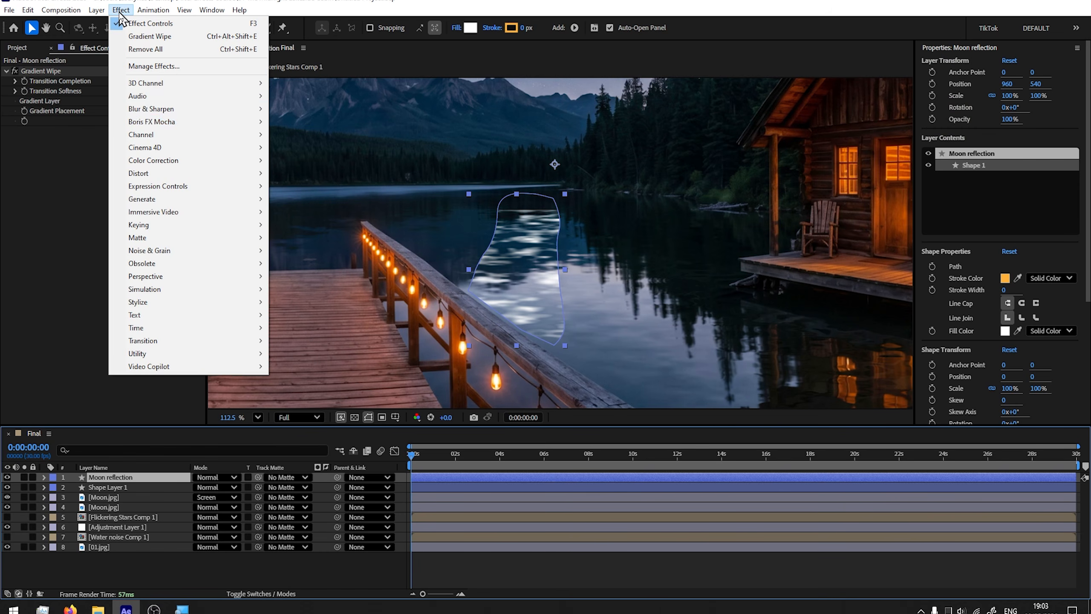
mouse_move(158, 118)
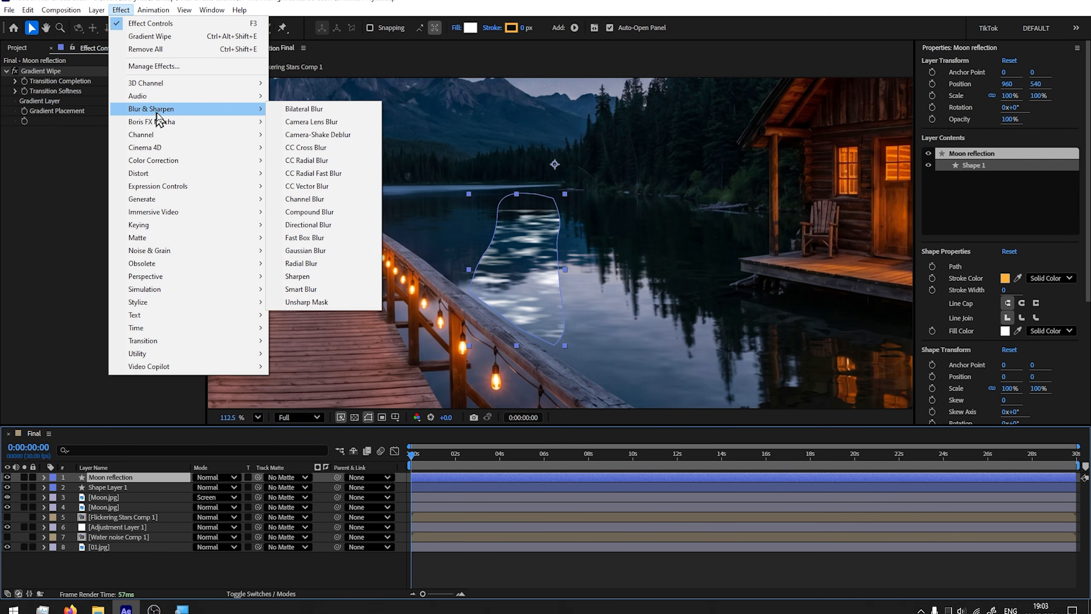
click(321, 239)
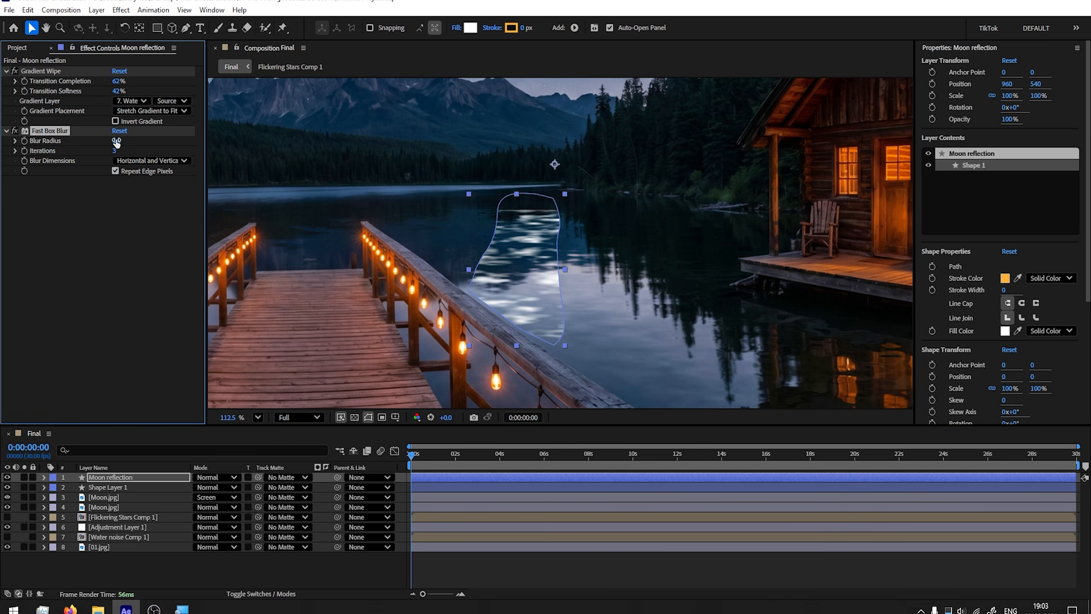
Move Fast Box Blur above Gradient Wipe in the Moon reflection layer's effect order
drag(117, 141, 103, 140)
drag(48, 129, 49, 74)
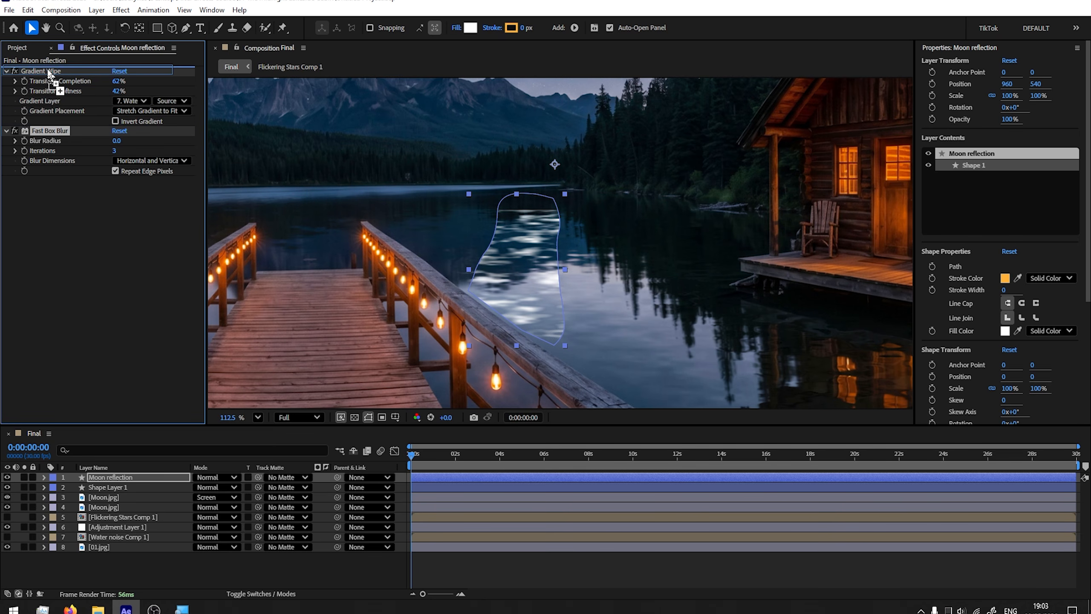
drag(49, 72, 49, 73)
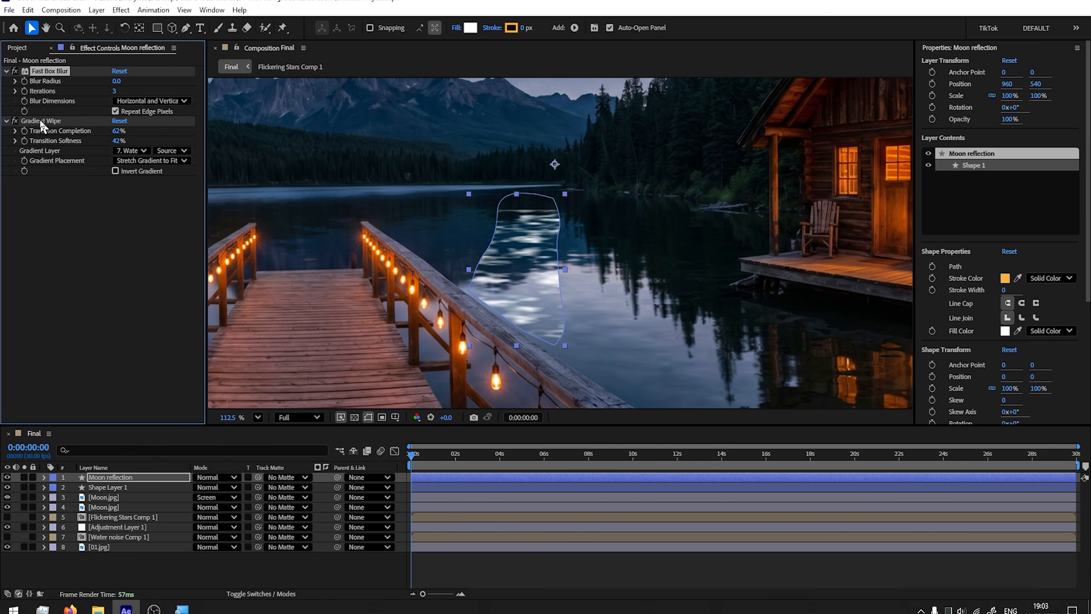
Set the Fast Box Blur's Blur Radius to 31 with Gradient Wipe temporarily disabled, then compare the reflection with and without the blur
click(14, 121)
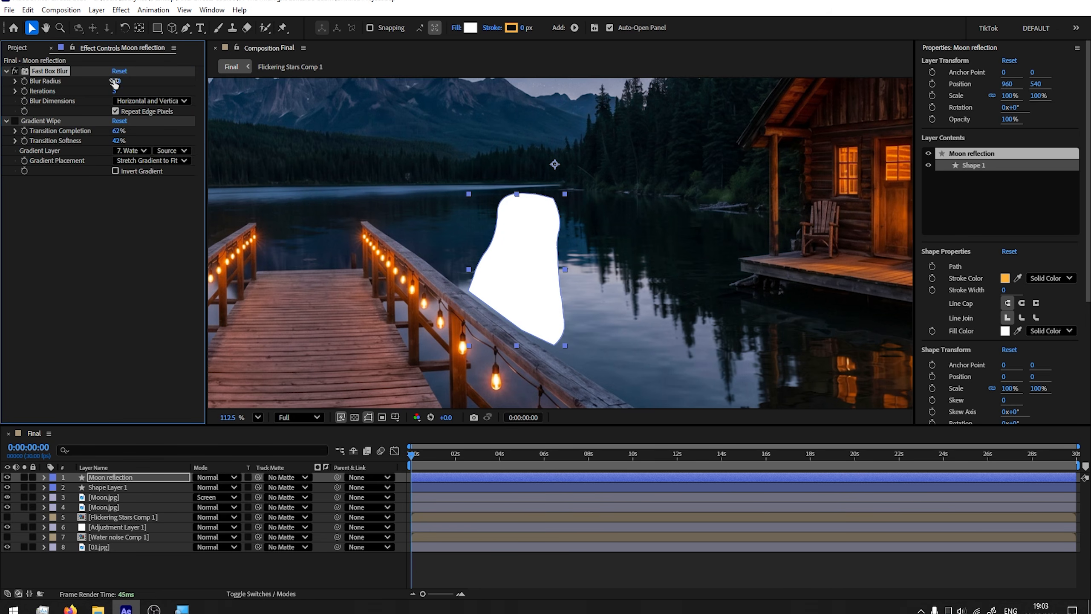
drag(116, 81, 135, 82)
click(16, 121)
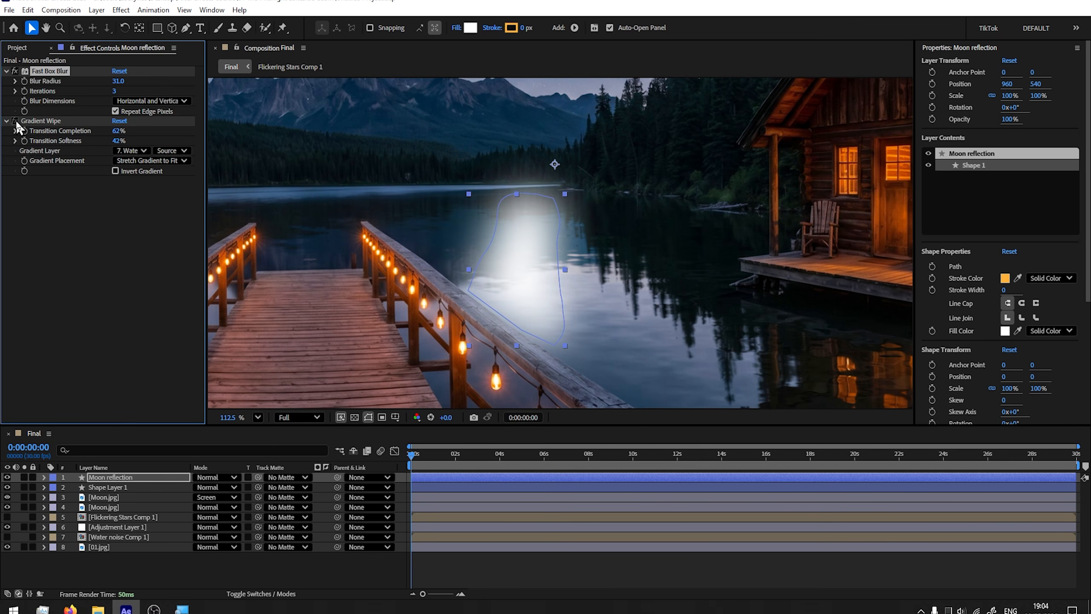
click(16, 121)
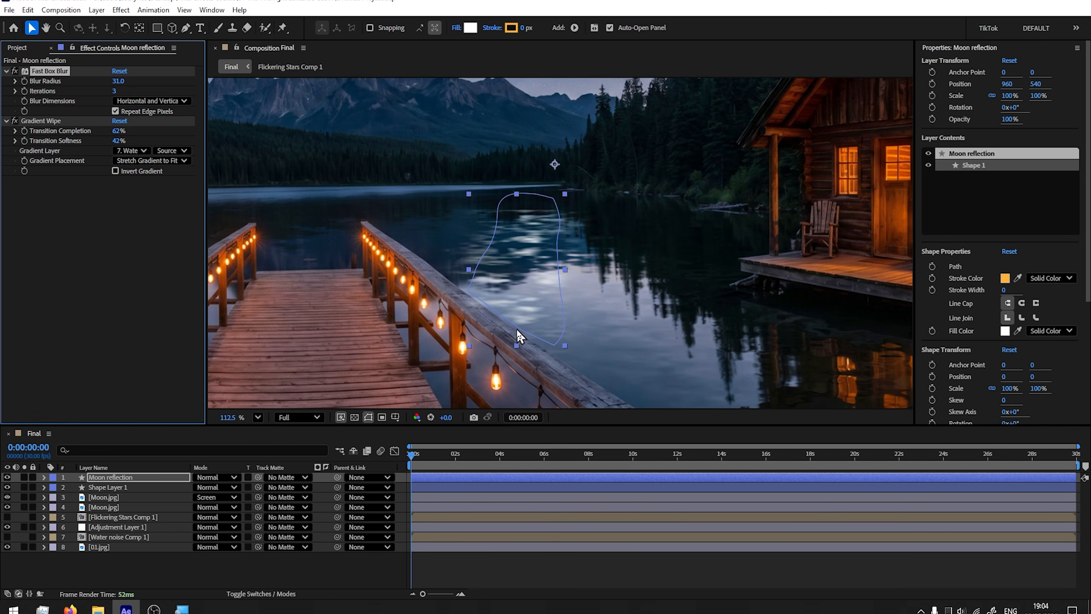
click(15, 72)
click(15, 72)
Play back the Final composition and examine the moon reflection's movement on the water close up
click(257, 570)
key(space)
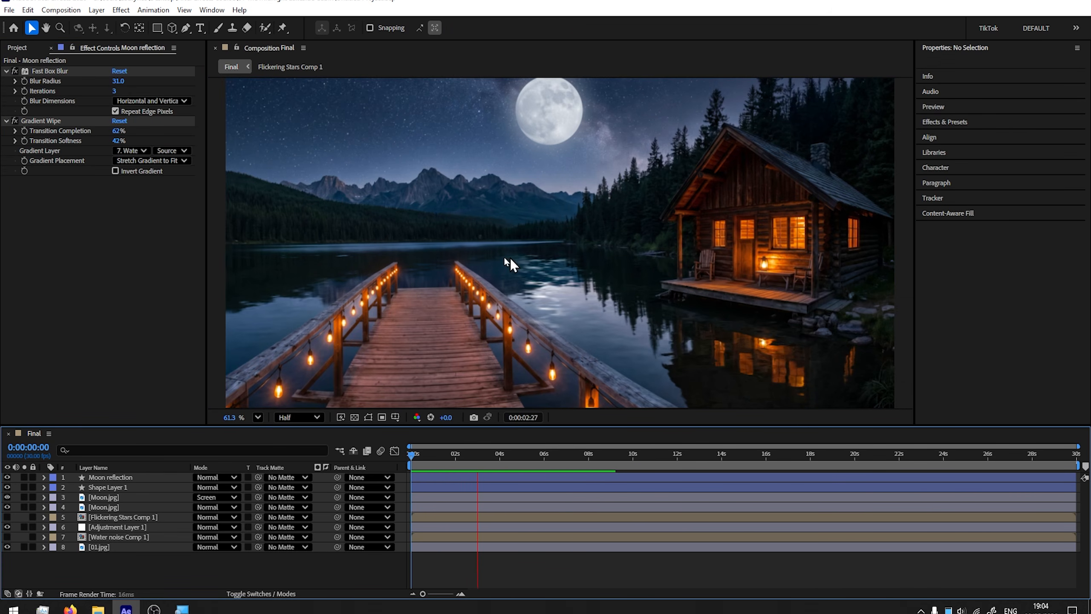
scroll(489, 279, up, 5)
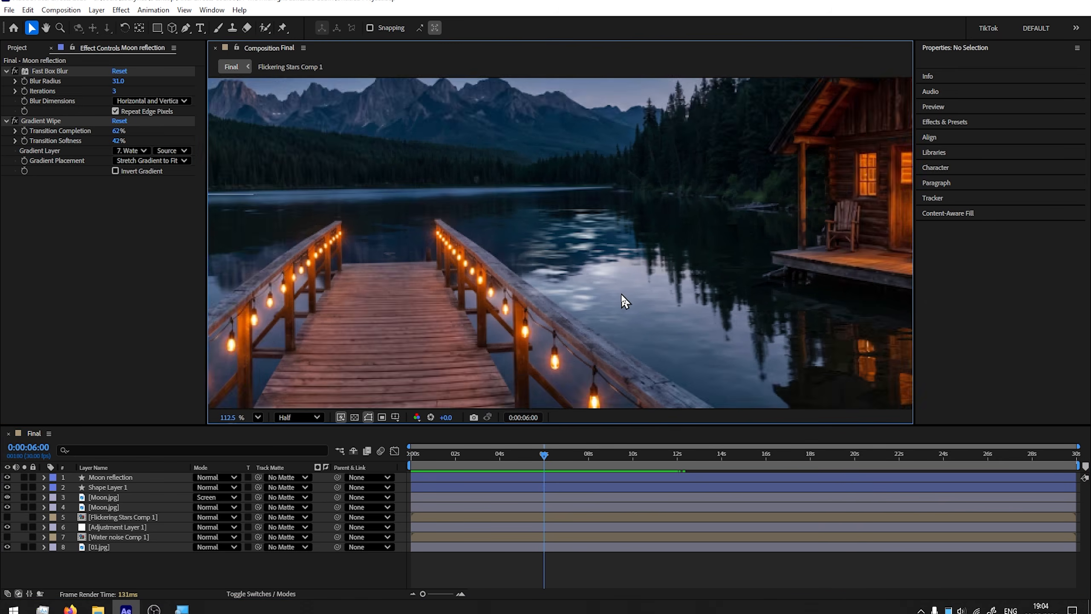
key(space)
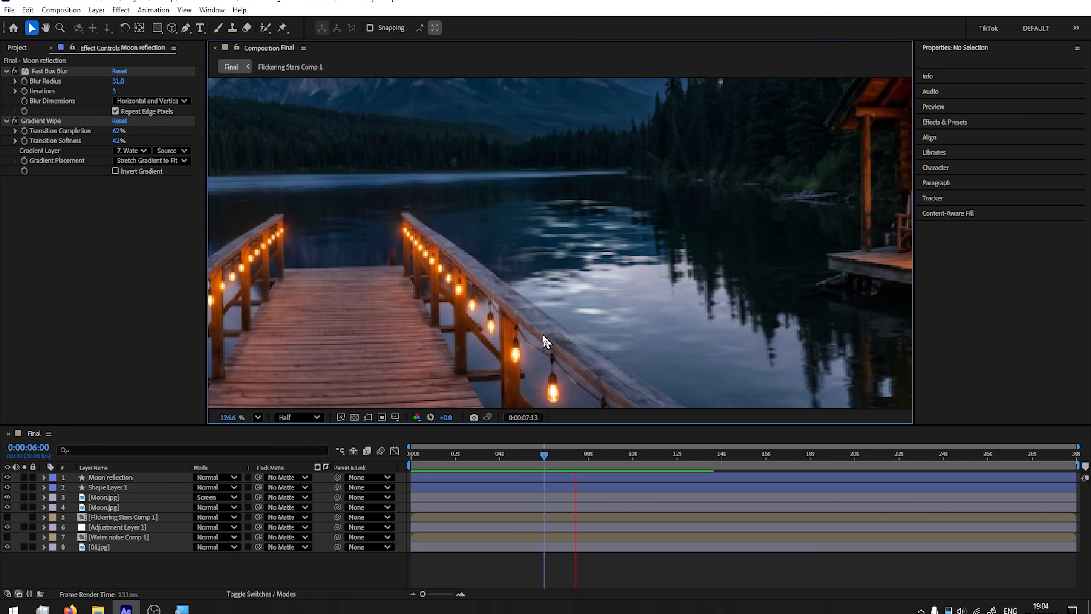
key(space)
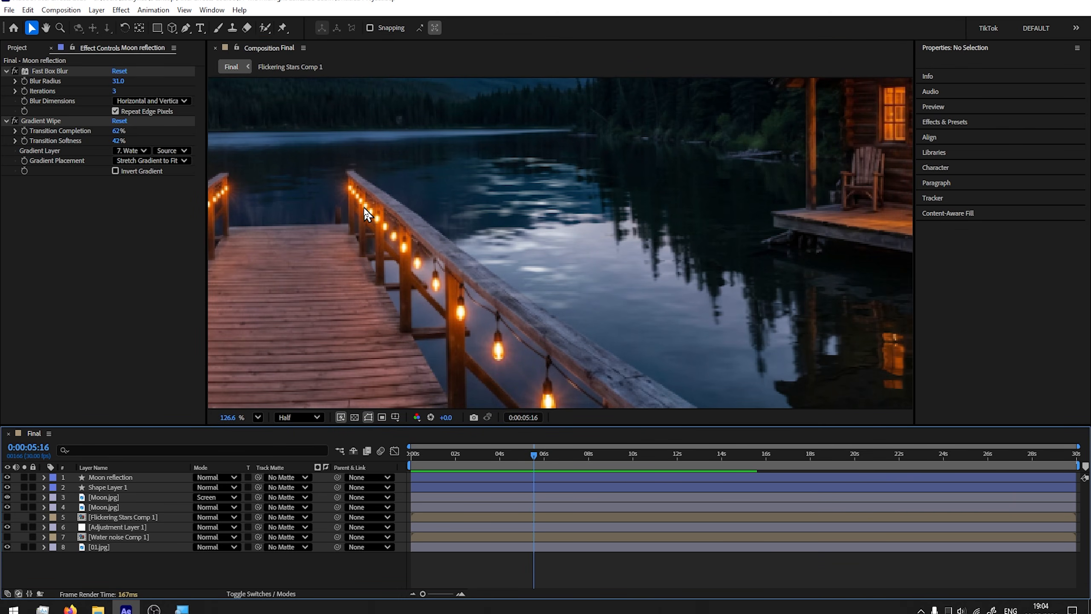
Pre-compose the Moon reflection layer, moving all attributes into the new composition
click(107, 477)
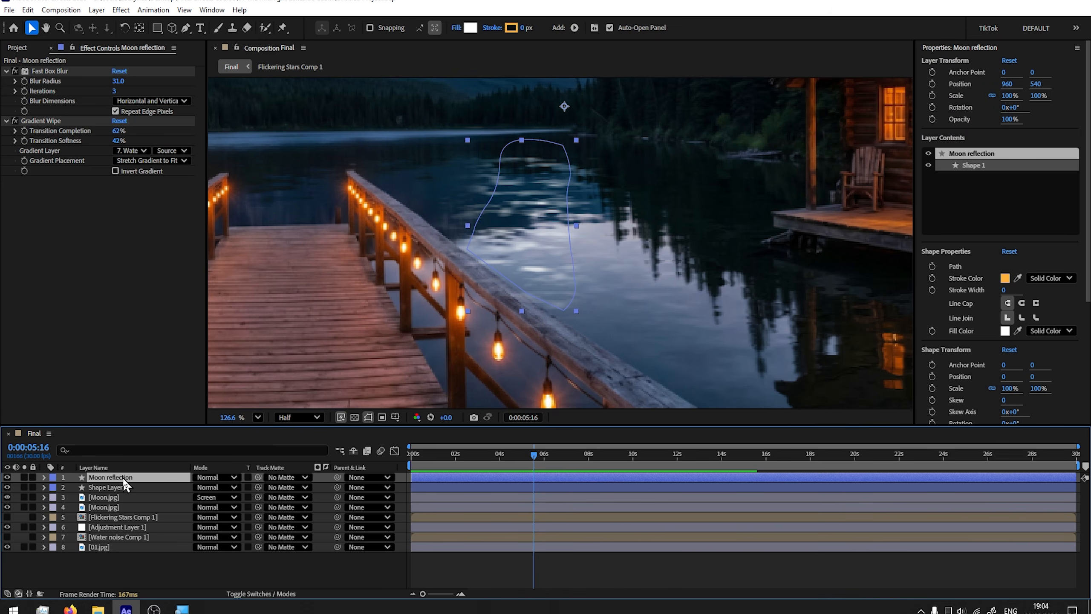
right_click(124, 479)
click(172, 389)
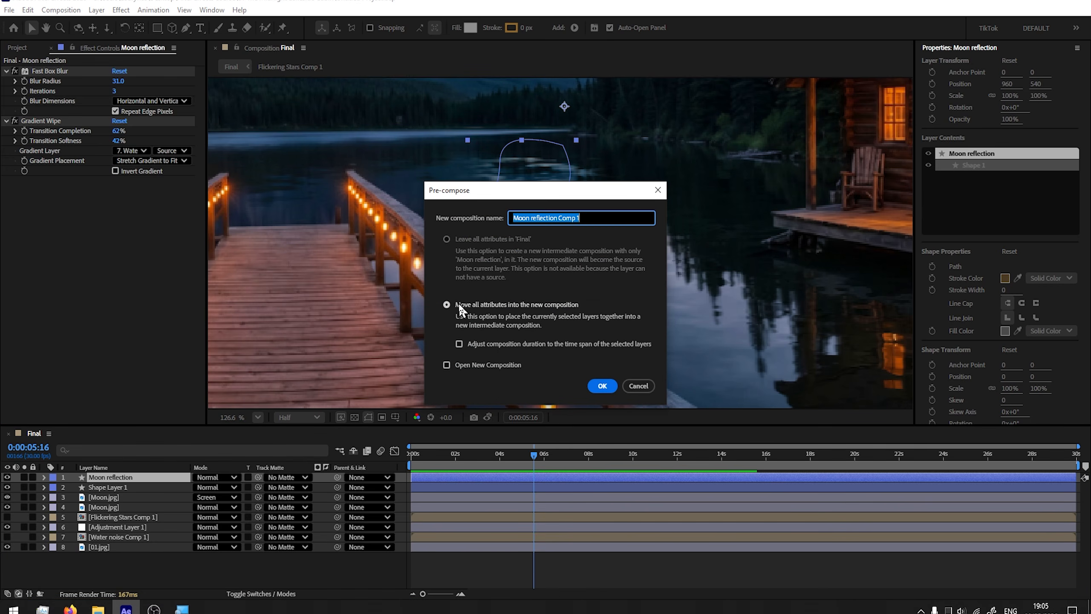
click(605, 385)
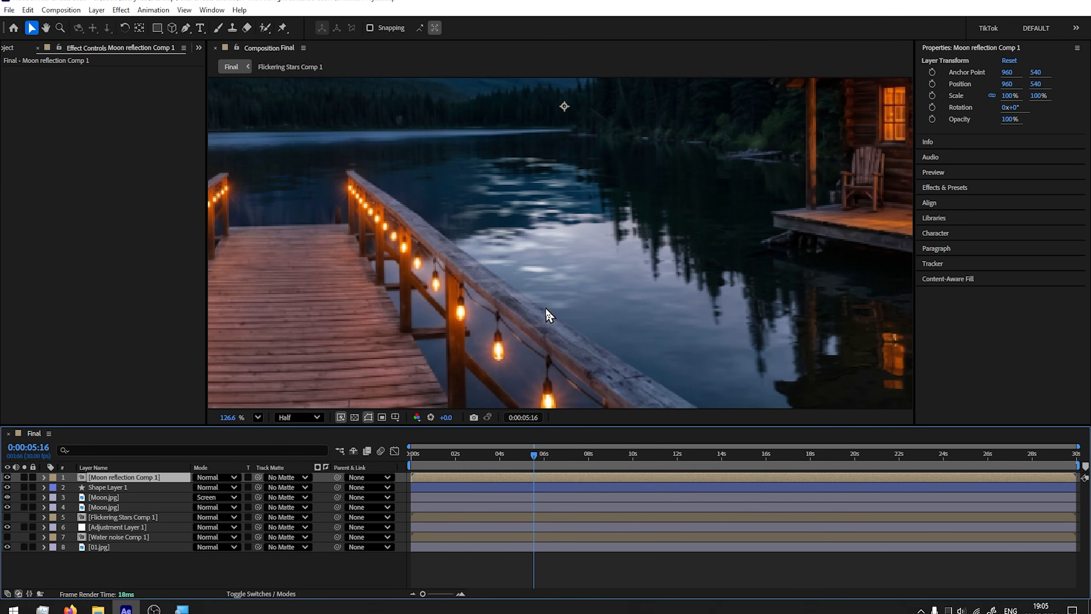
Draw a closed mask on the pre-composed moon reflection, following the right railing's upper edge and enclosing the railing and the dock area below it
key(Home)
click(185, 28)
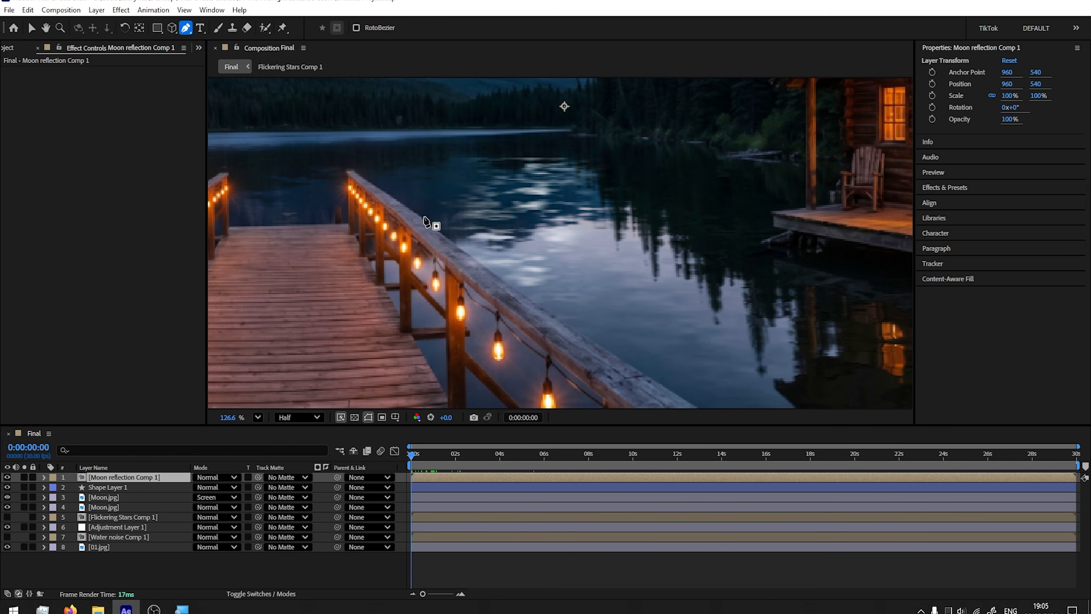
click(422, 216)
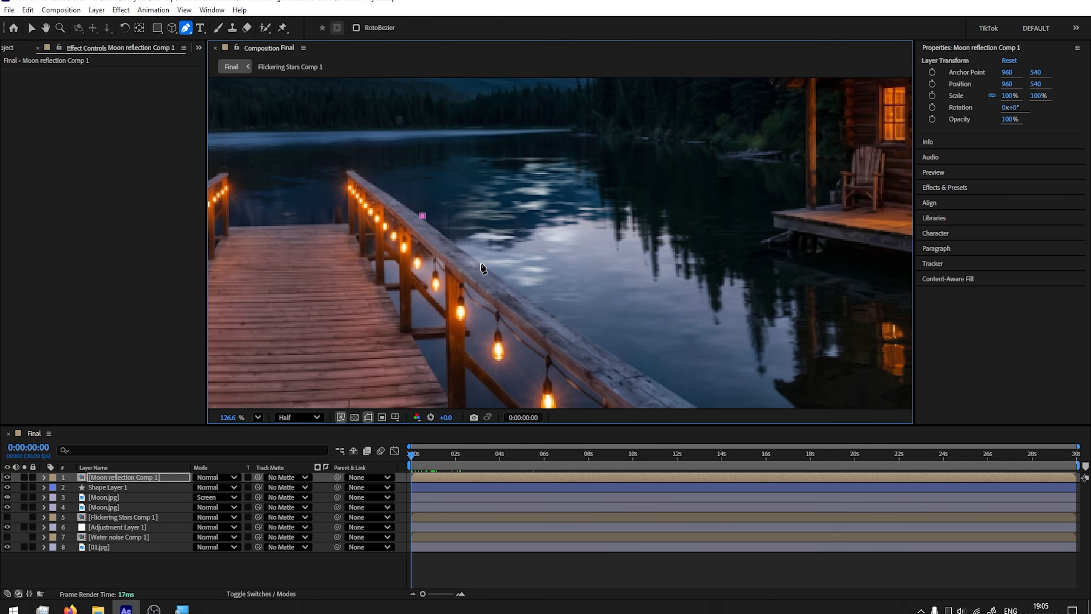
click(480, 263)
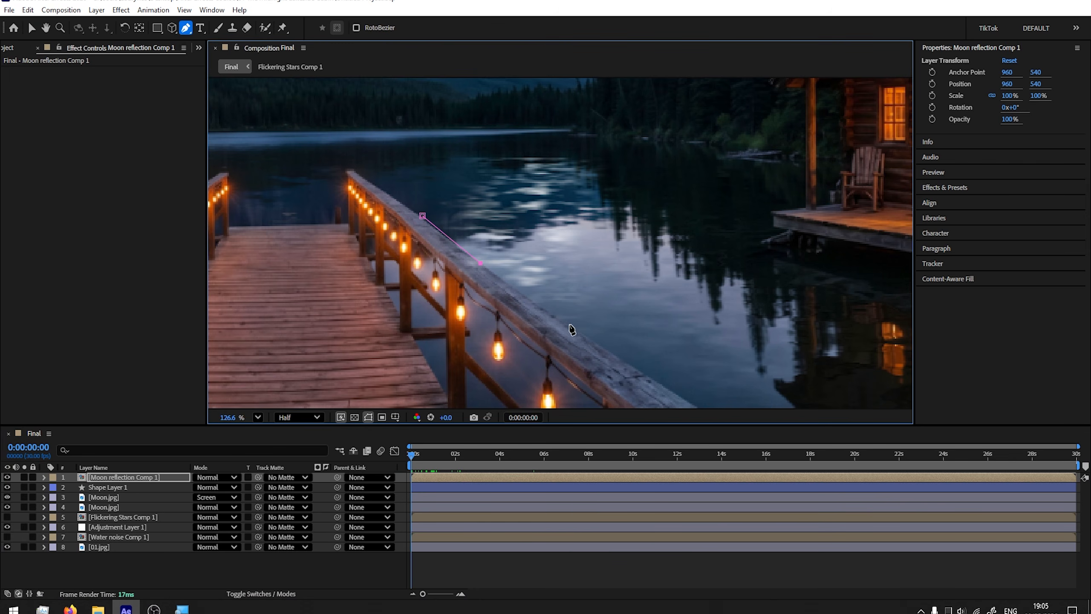
click(642, 372)
drag(599, 230, 580, 175)
click(527, 401)
drag(419, 390, 413, 387)
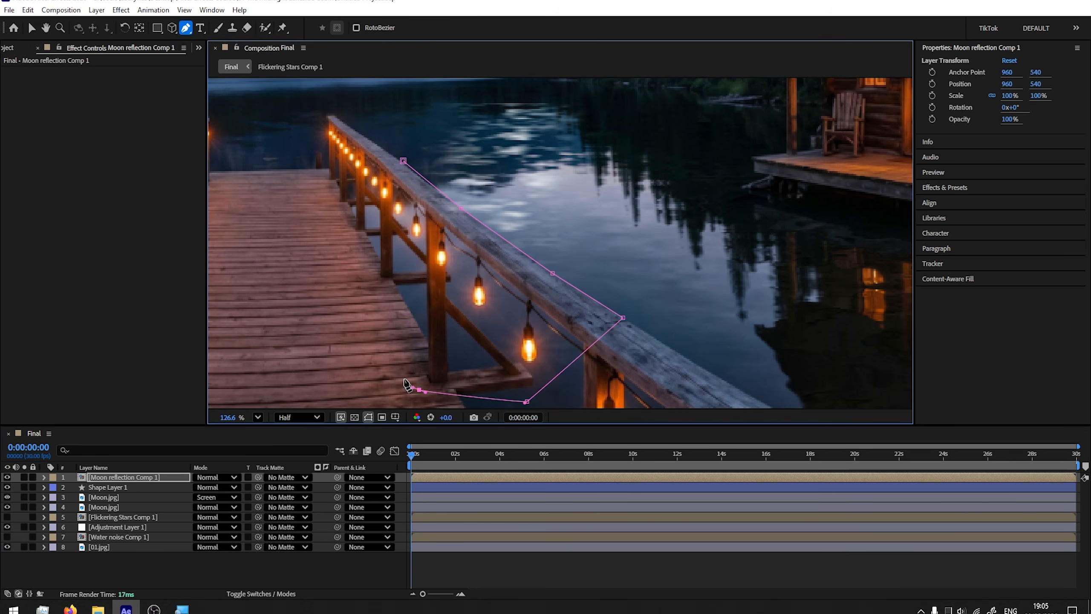
click(366, 325)
click(353, 228)
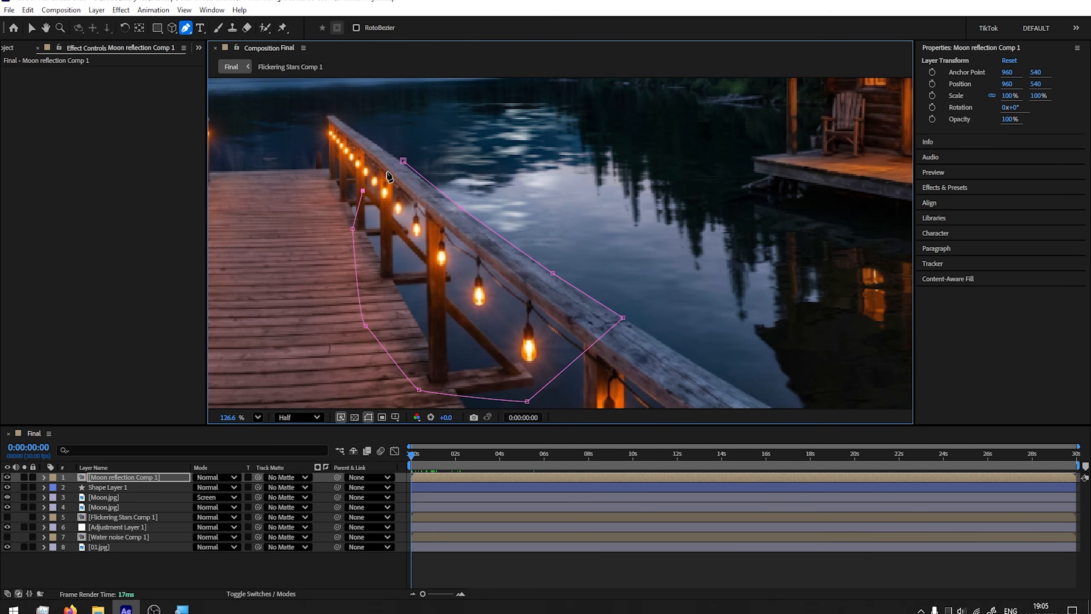
click(403, 161)
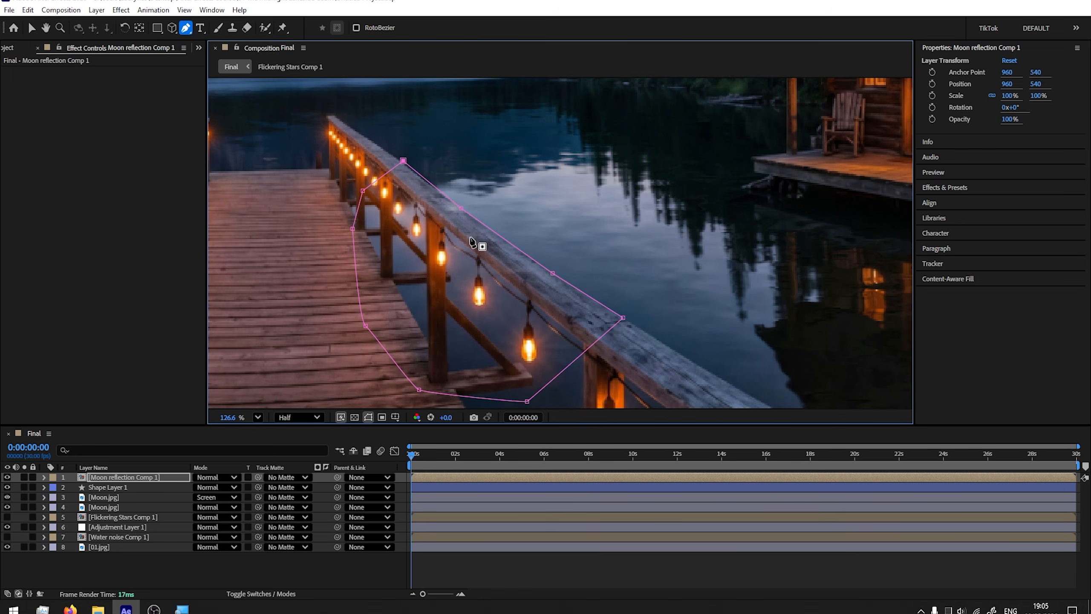
Set the mode of the railing mask on the moon reflection layer to Subtract
click(114, 476)
key(m)
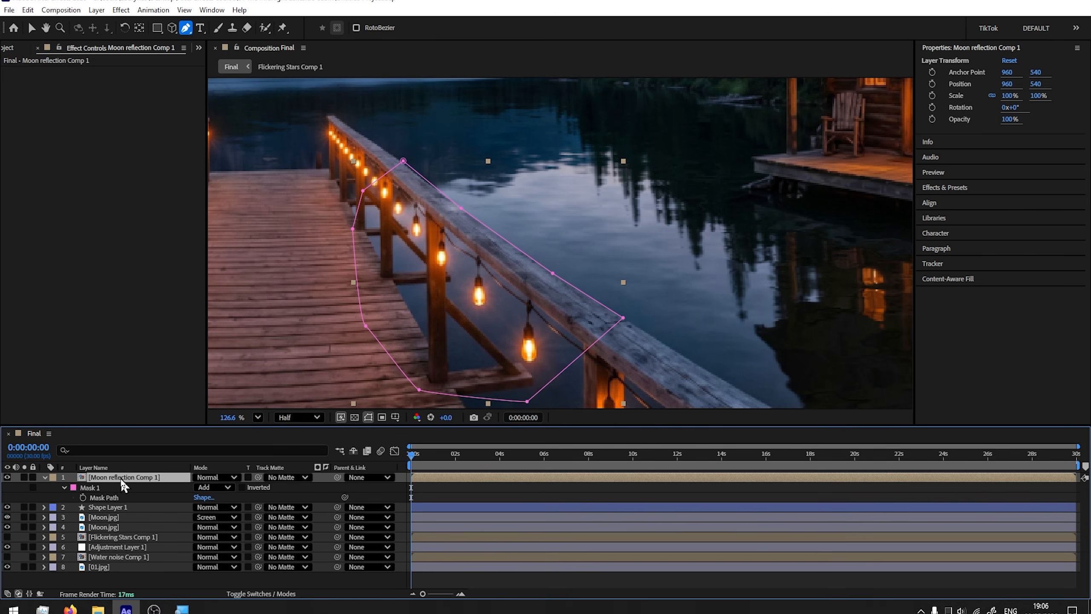
click(208, 490)
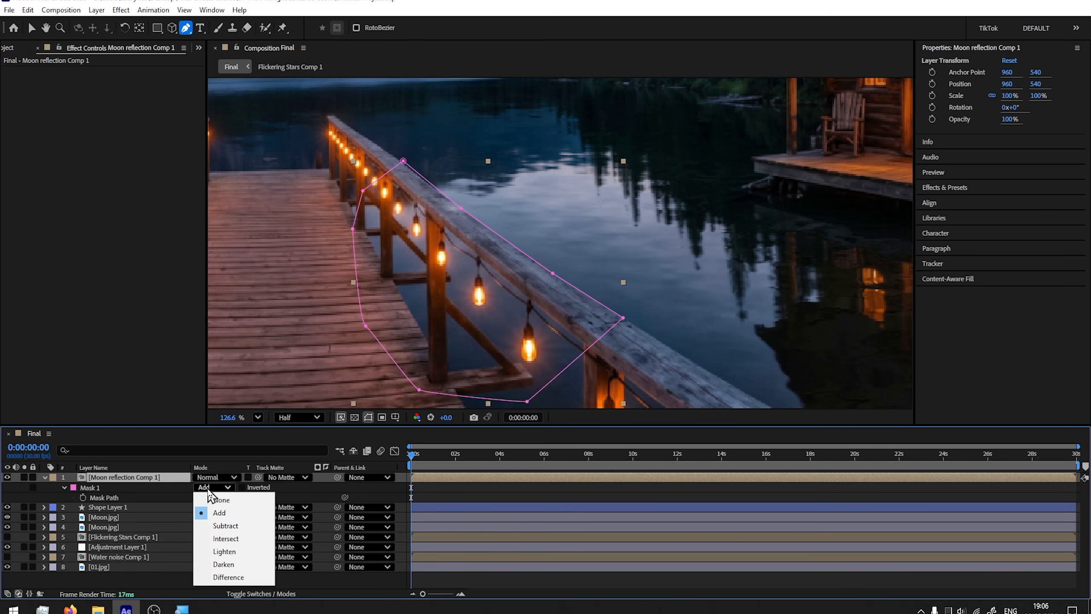
click(225, 526)
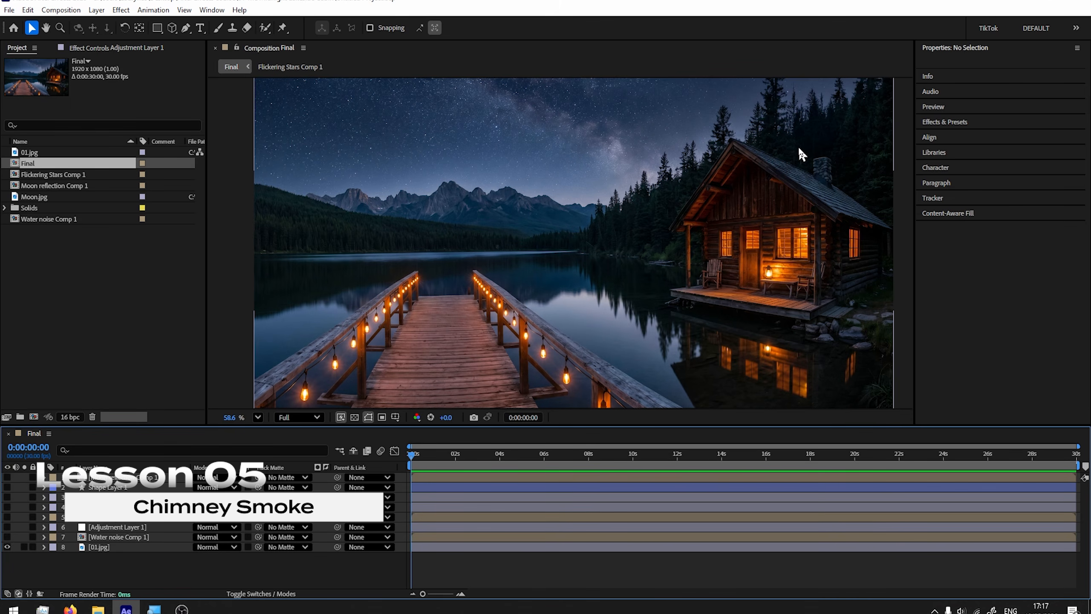
Create a black solid named Smoke at the composition size of 1920 × 1080 px
right_click(169, 563)
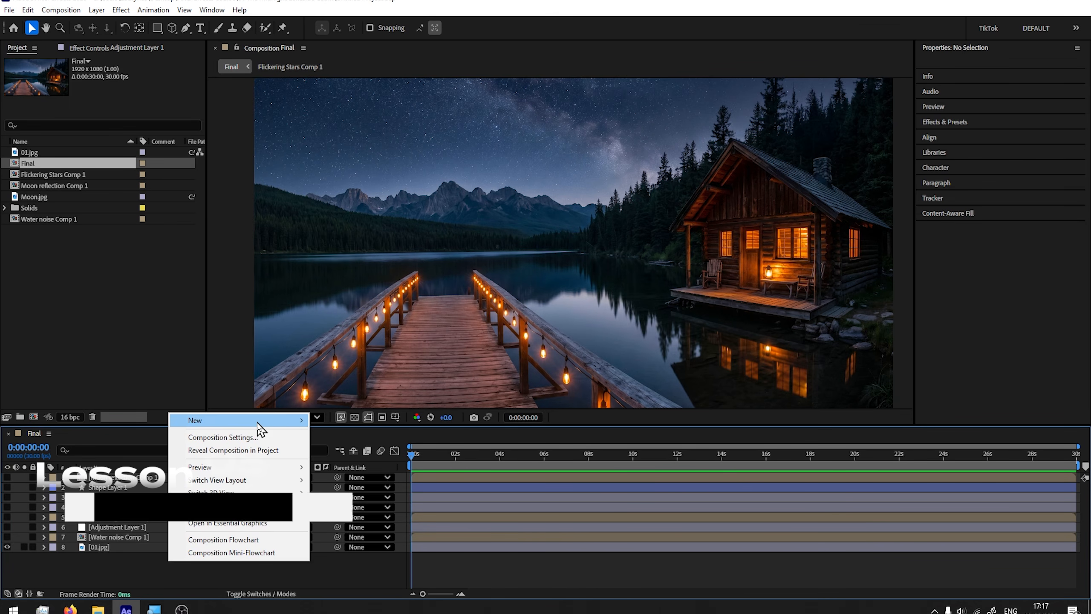
mouse_move(284, 421)
click(356, 239)
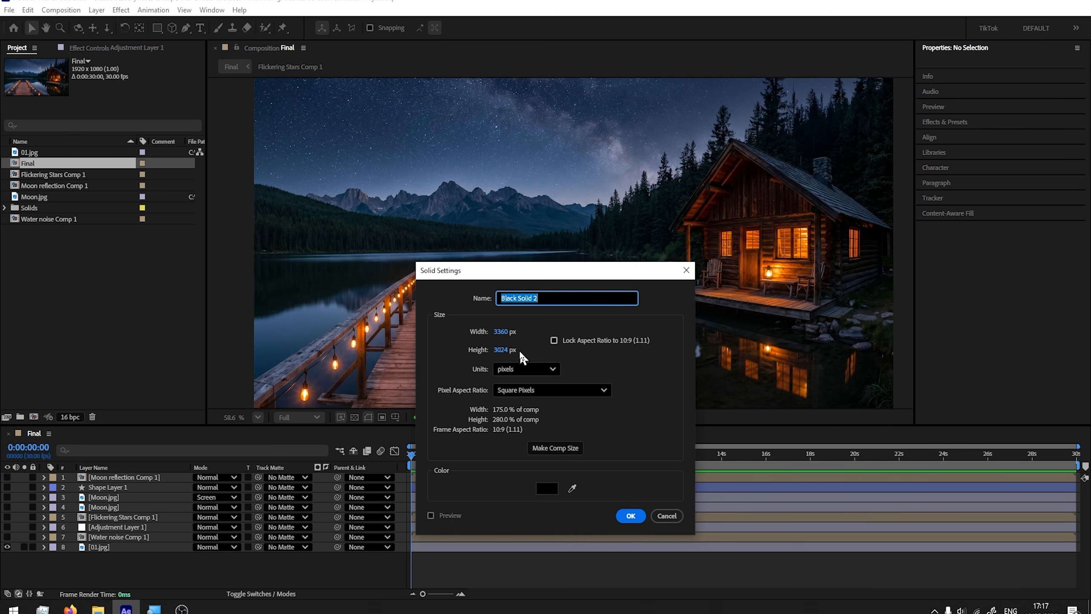
click(555, 449)
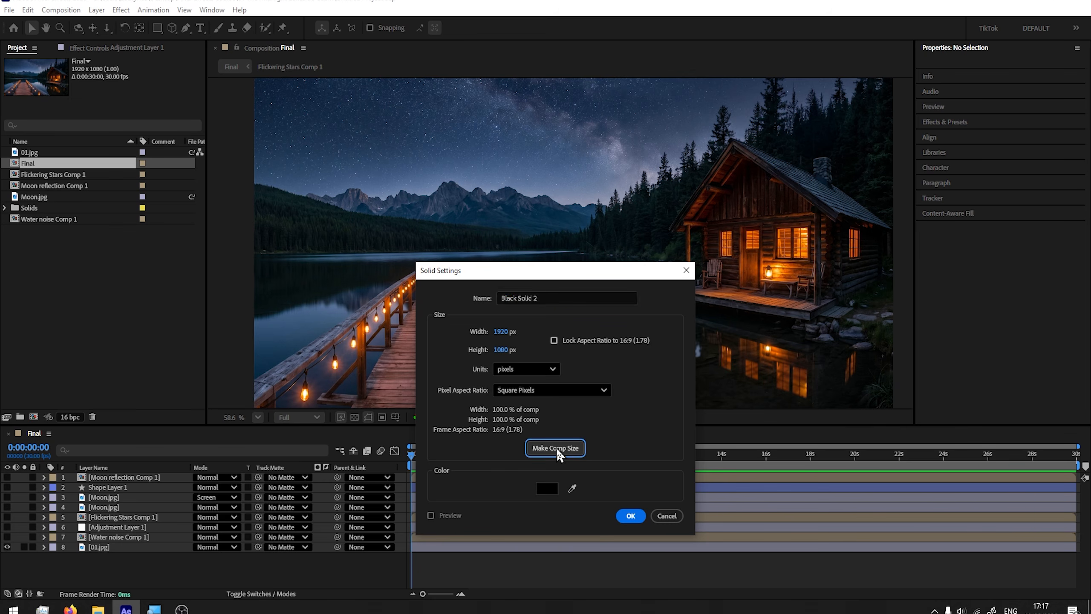
drag(559, 299, 394, 300)
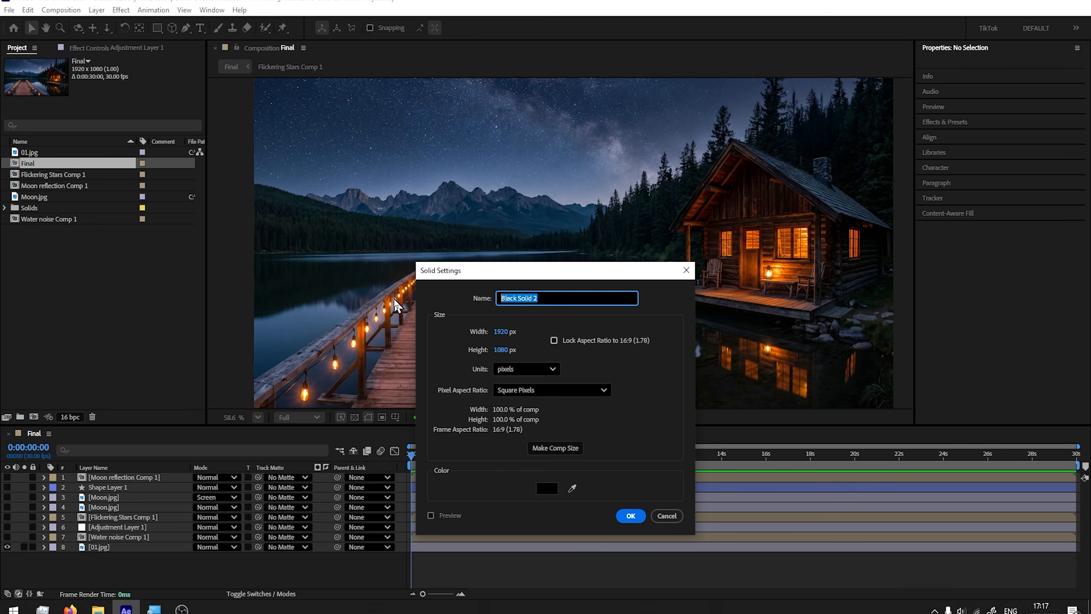
text(Smoke)
click(547, 488)
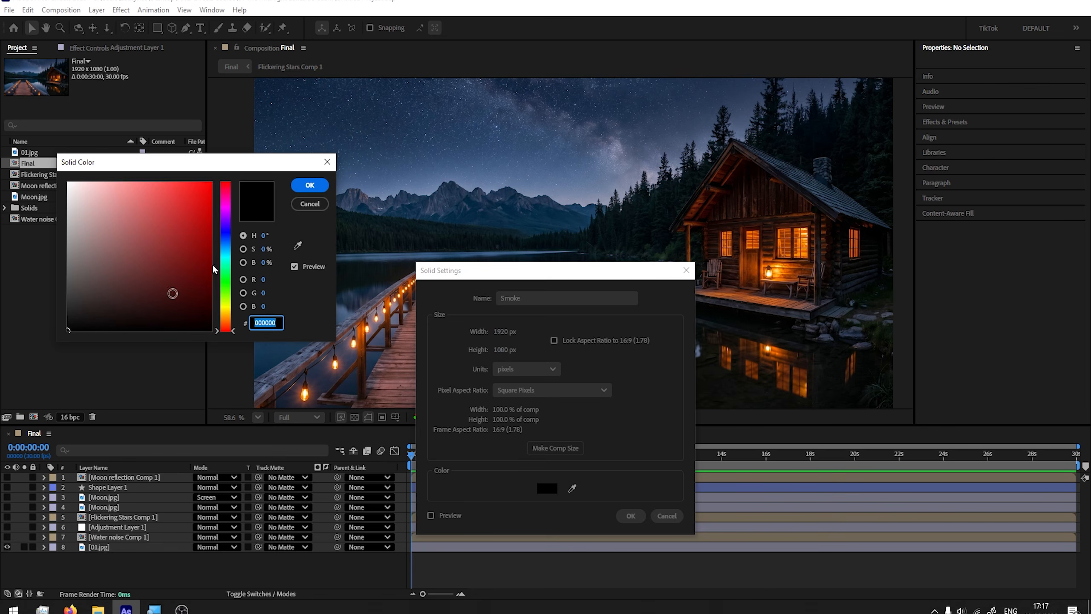
click(310, 185)
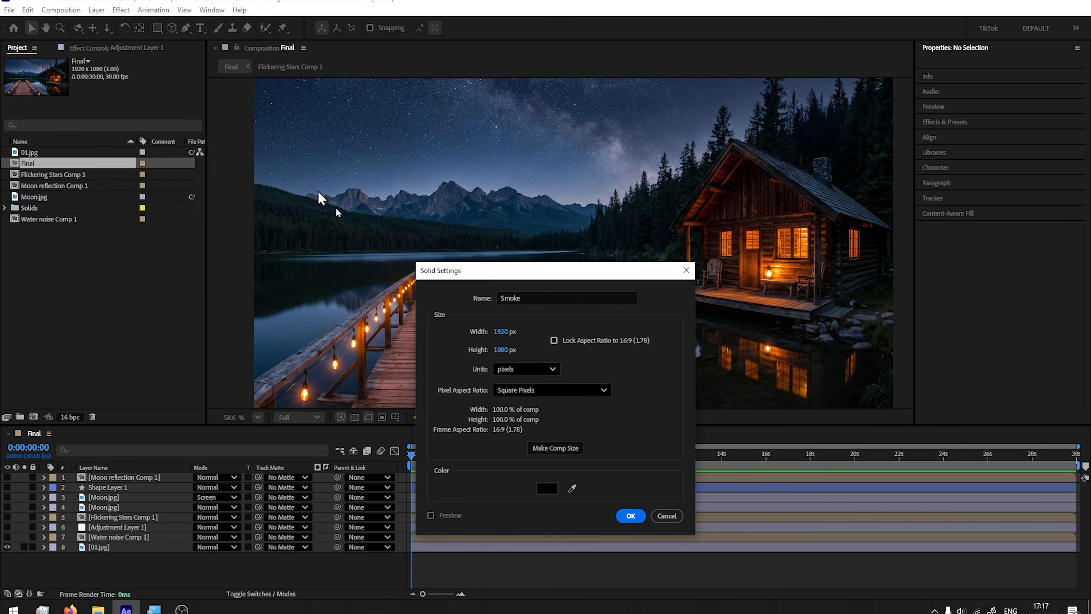
click(630, 516)
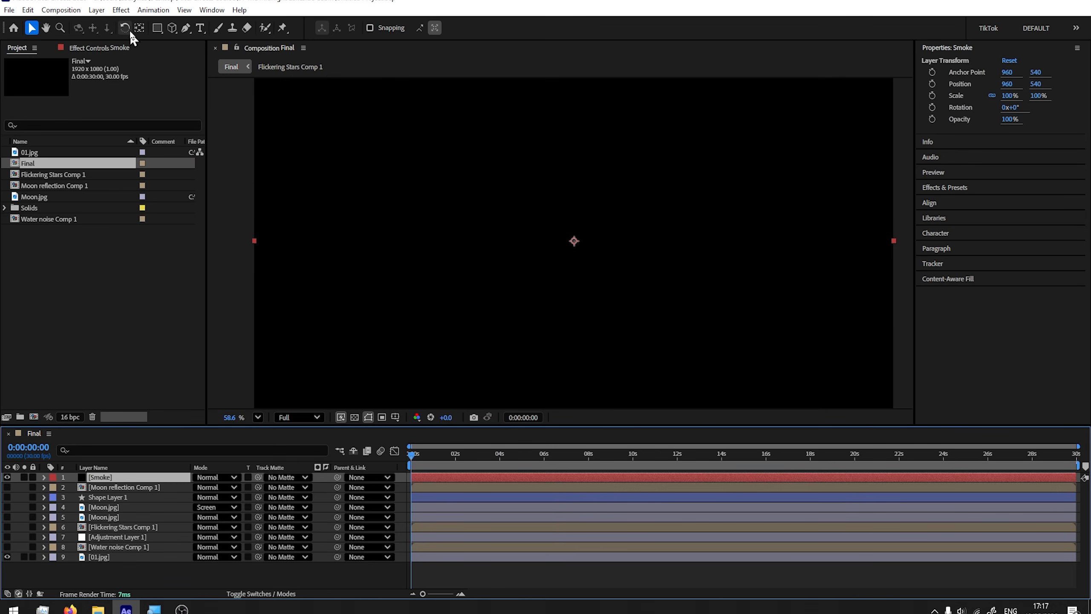
Apply Fractal Noise to the Smoke solid with noise type Spline, contrast 142, brightness -29 and complexity 5
click(120, 10)
mouse_move(170, 252)
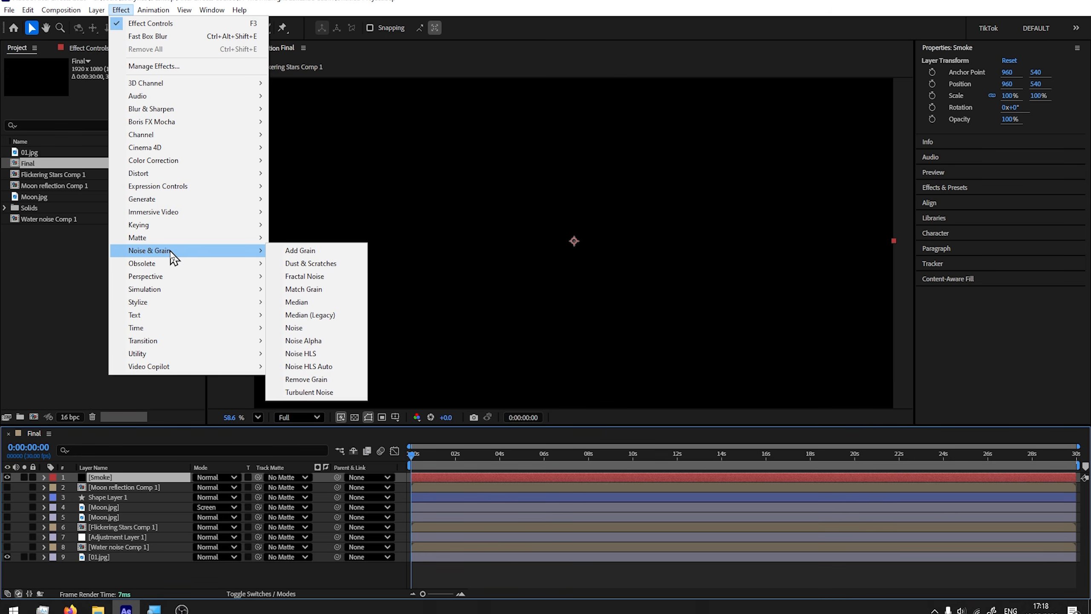
click(330, 277)
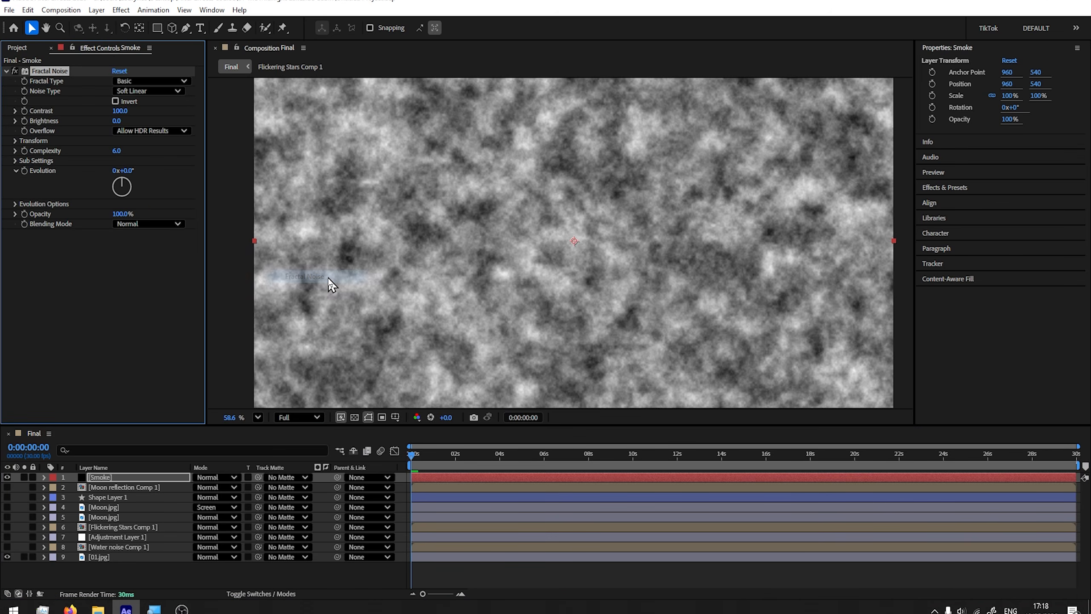
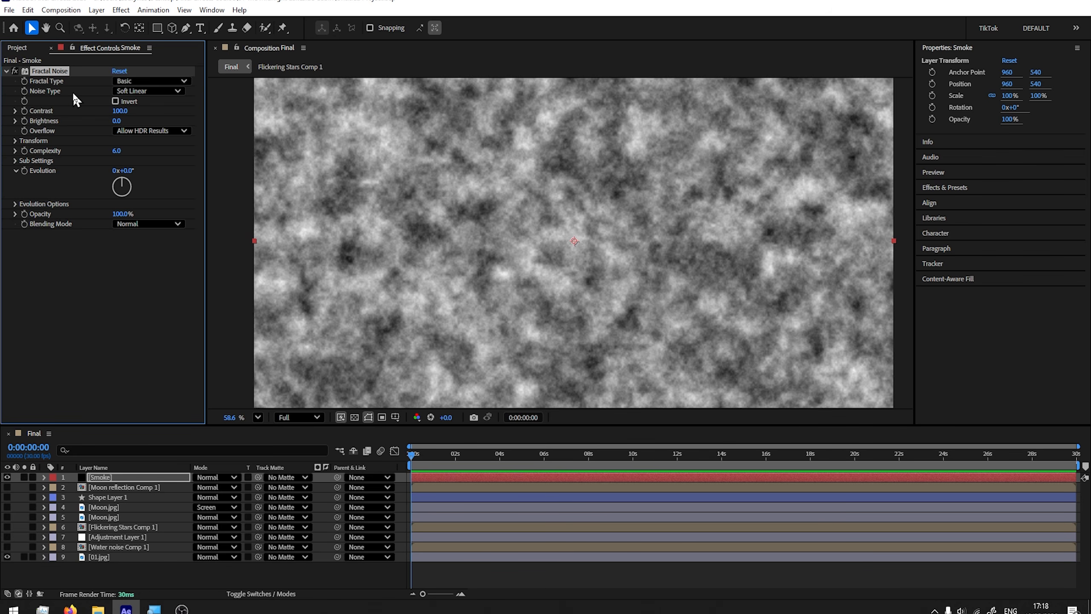
click(126, 89)
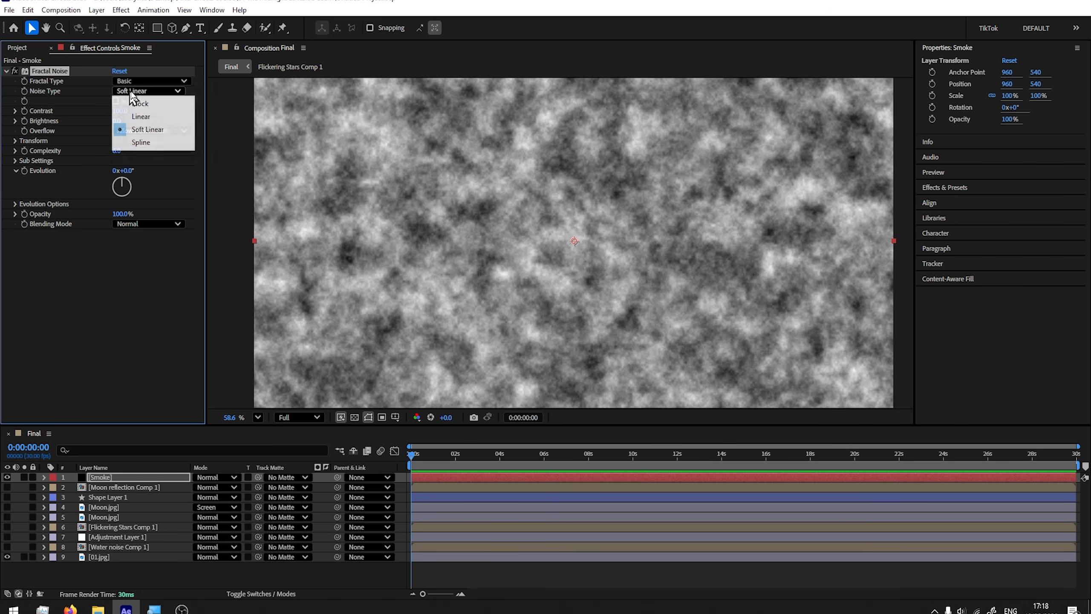
click(157, 143)
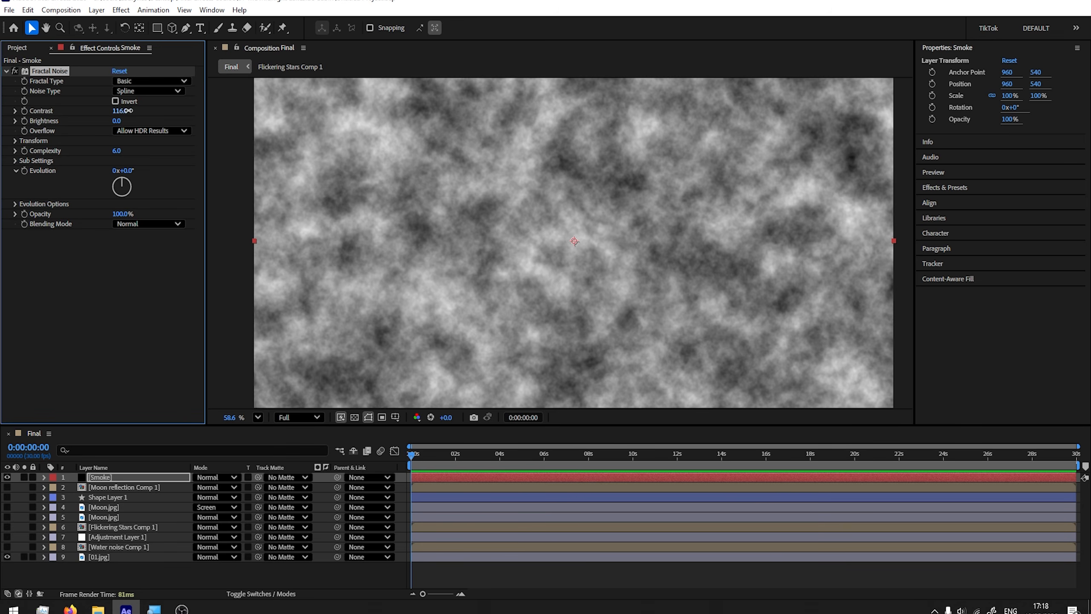
drag(128, 110, 111, 155)
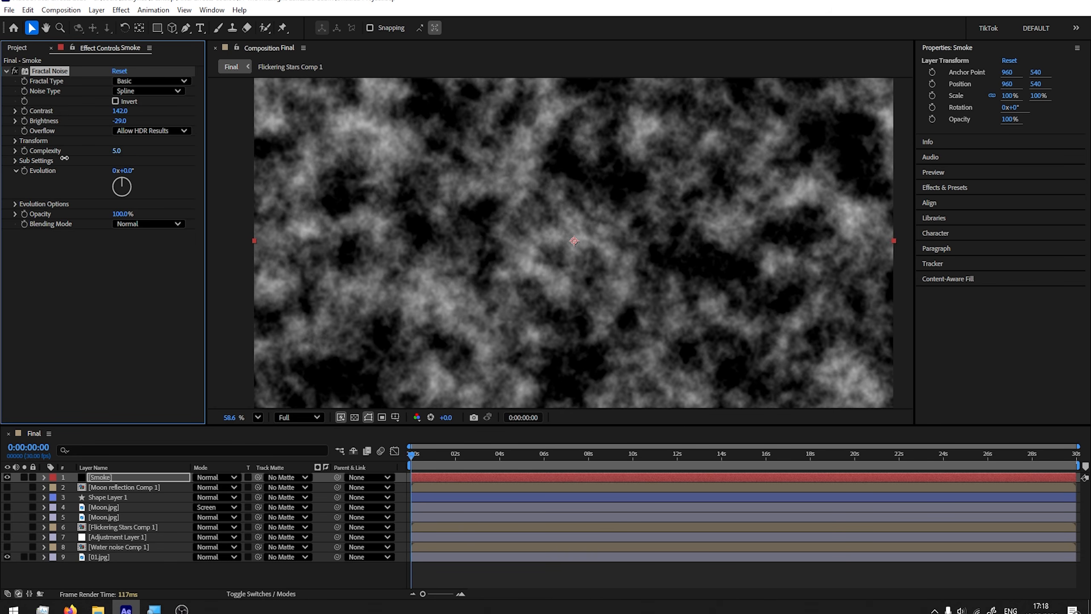
Set the composition preview resolution to Half
click(673, 402)
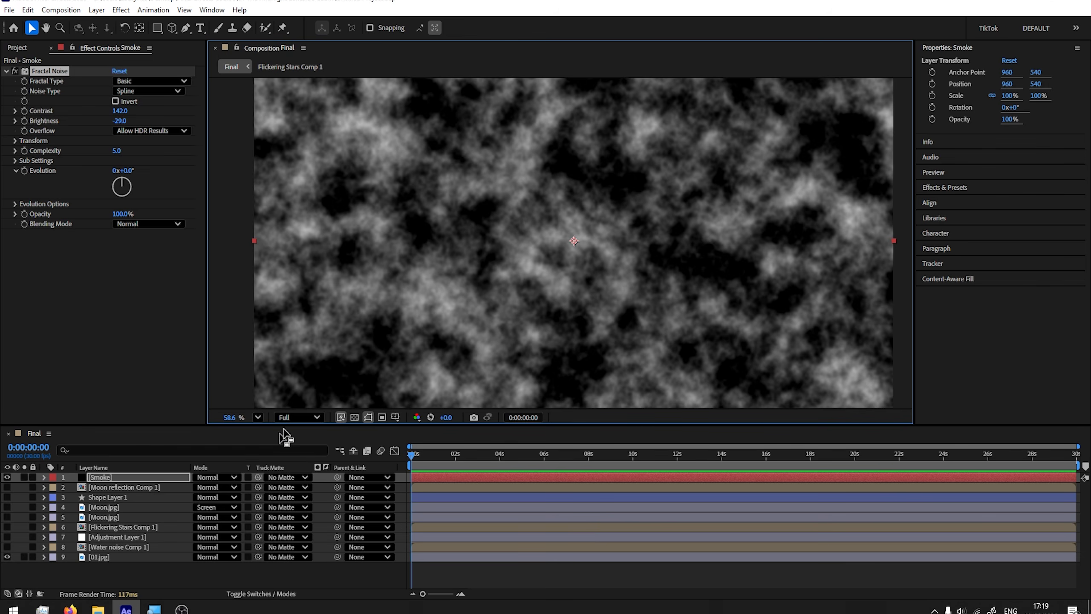
click(291, 418)
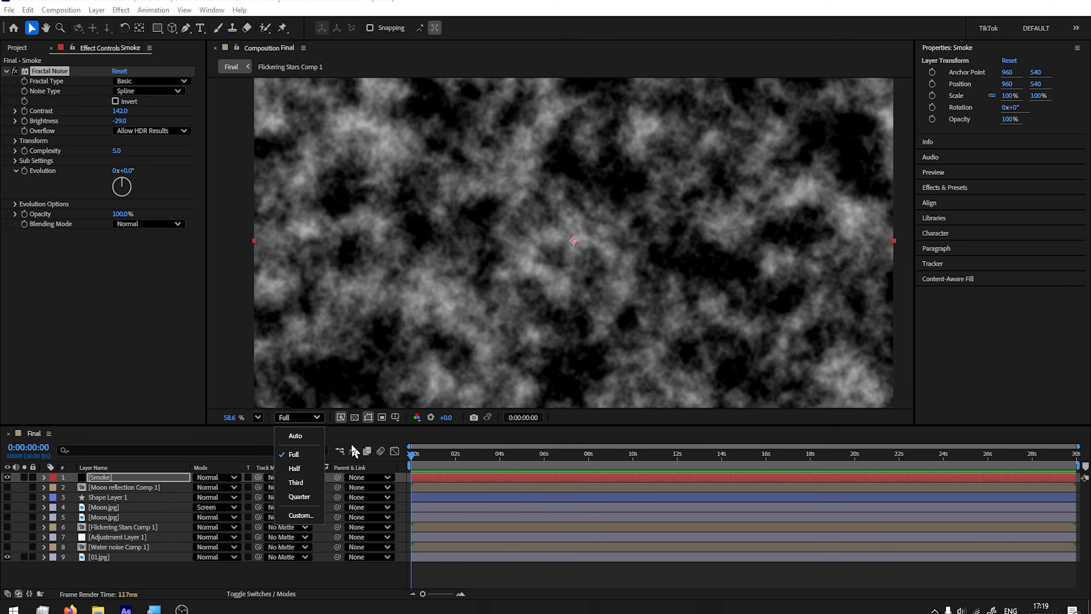
click(296, 473)
click(3, 184)
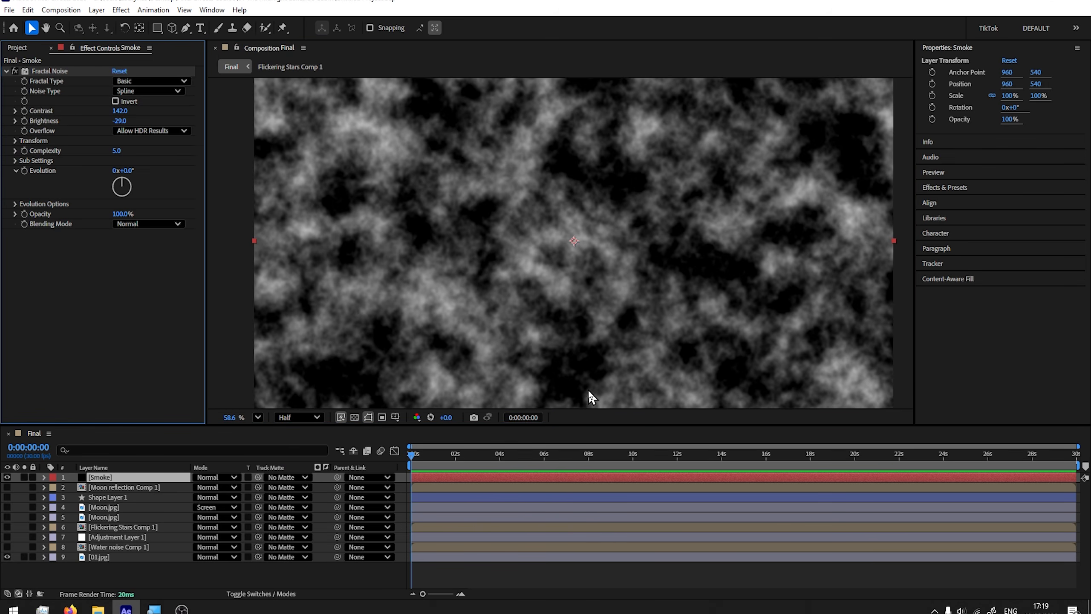
Add an Offset Turbulence keyframe at the first frame of the Smoke layer's Fractal Noise and reveal it in the timeline
click(15, 141)
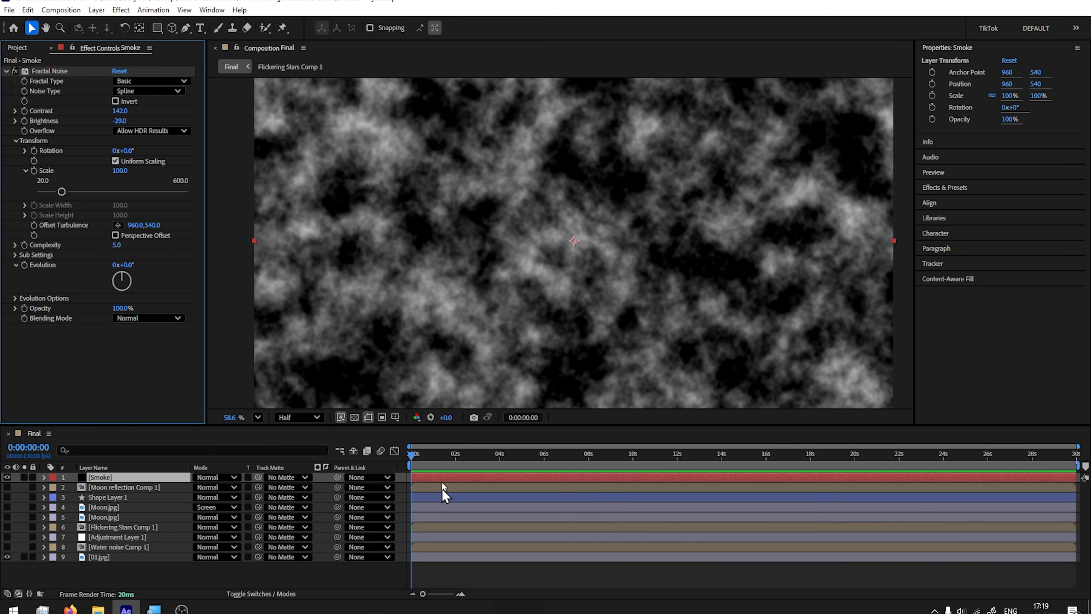
drag(427, 454, 414, 475)
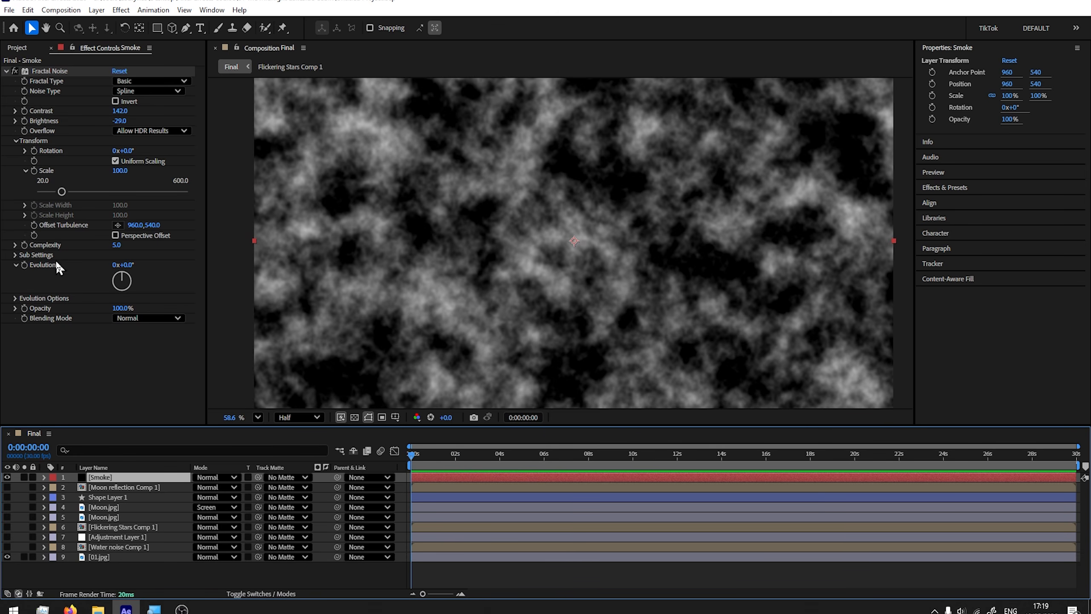
click(33, 227)
click(103, 479)
key(u)
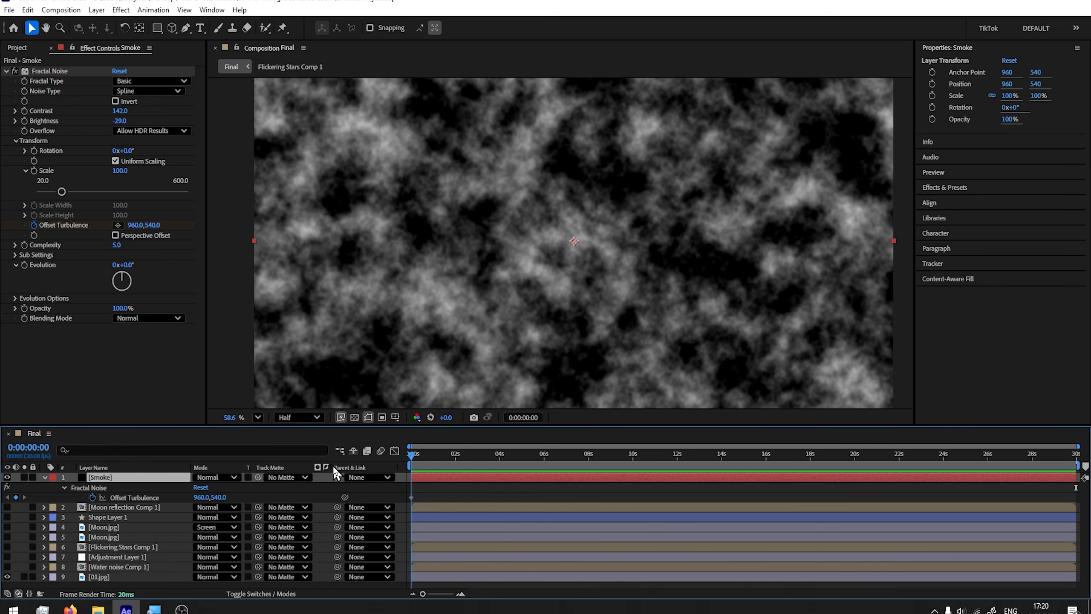
Keyframe the Smoke layer's Offset Turbulence at the composition's last frame with a vertical value of -5000
click(440, 454)
drag(445, 455, 1081, 467)
drag(213, 498, 107, 499)
drag(222, 498, 144, 502)
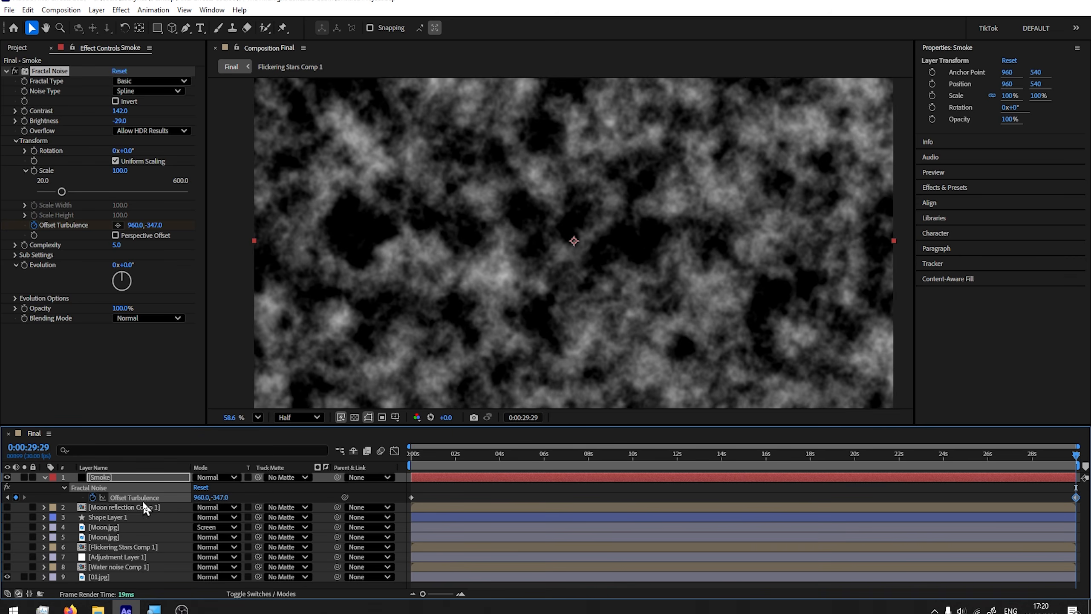
drag(223, 497, 157, 502)
click(223, 497)
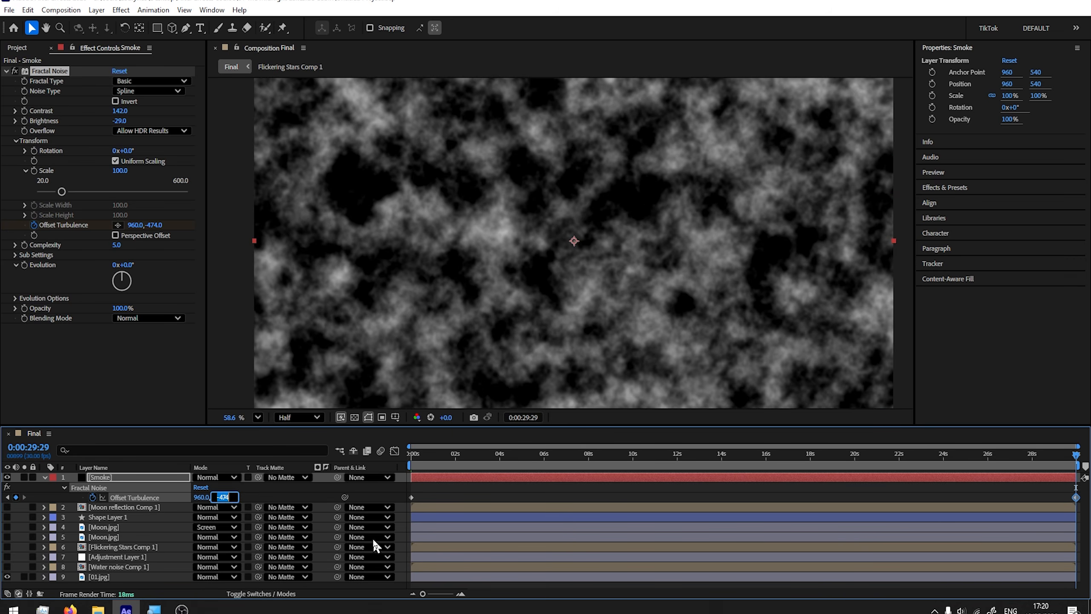
text(-5000)
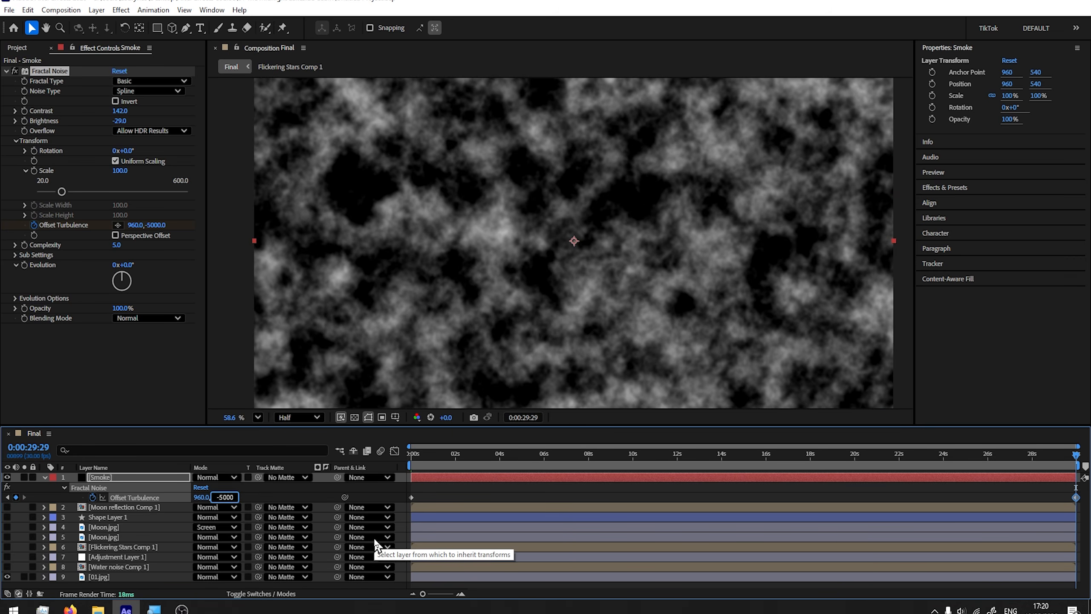
key(Return)
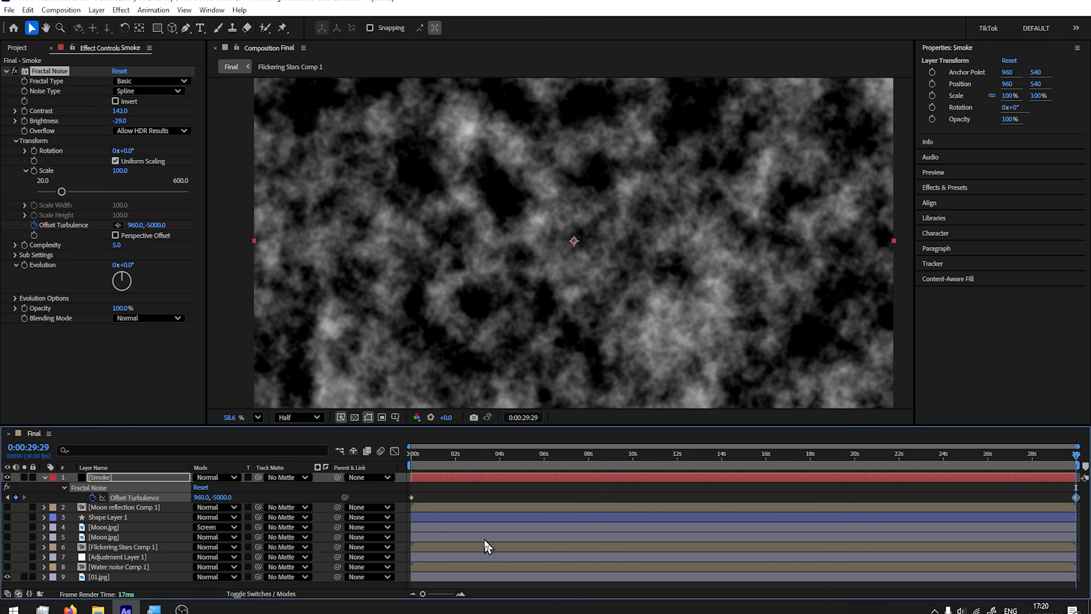
Play back the composition from the start to check the upward drift of the noise
key(Home)
key(space)
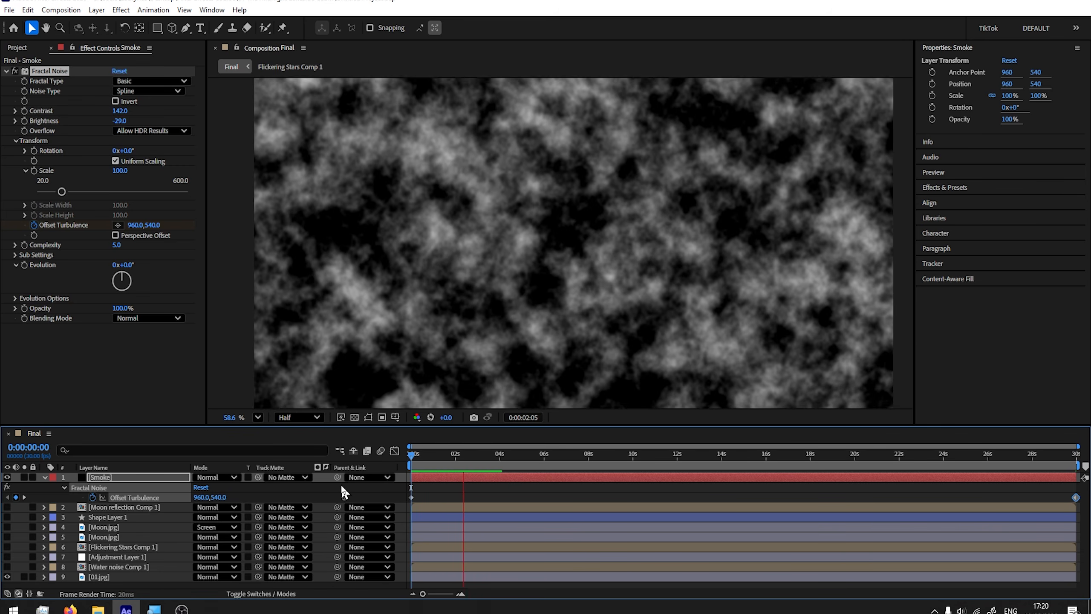
key(space)
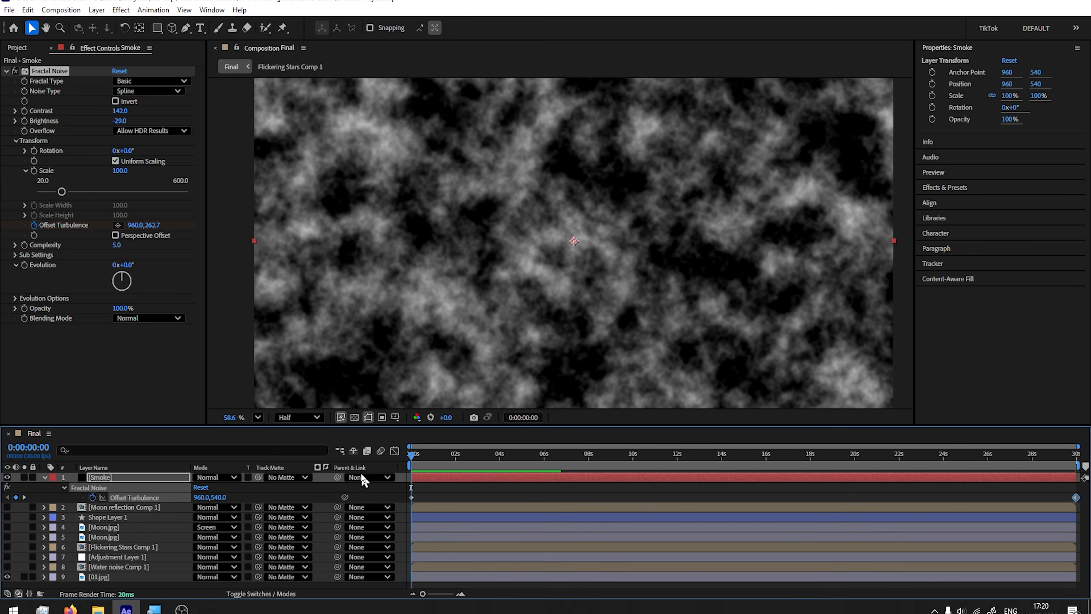
key(space)
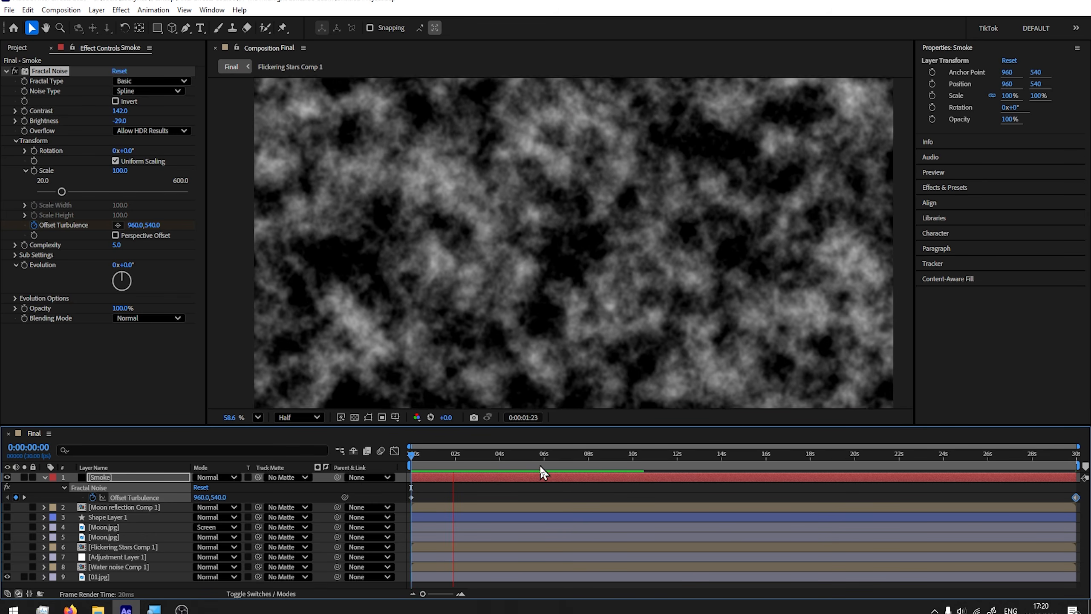
key(space)
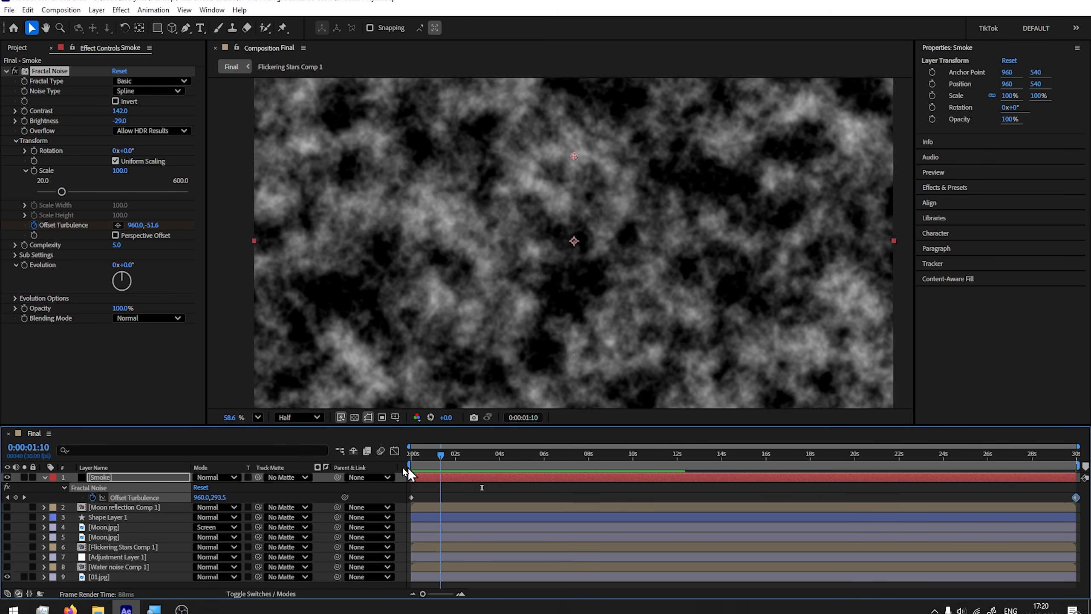
key(space)
Draw a closed, curved smoke-plume mask on the Smoke layer, narrow at the base and widening toward the upper right
click(149, 478)
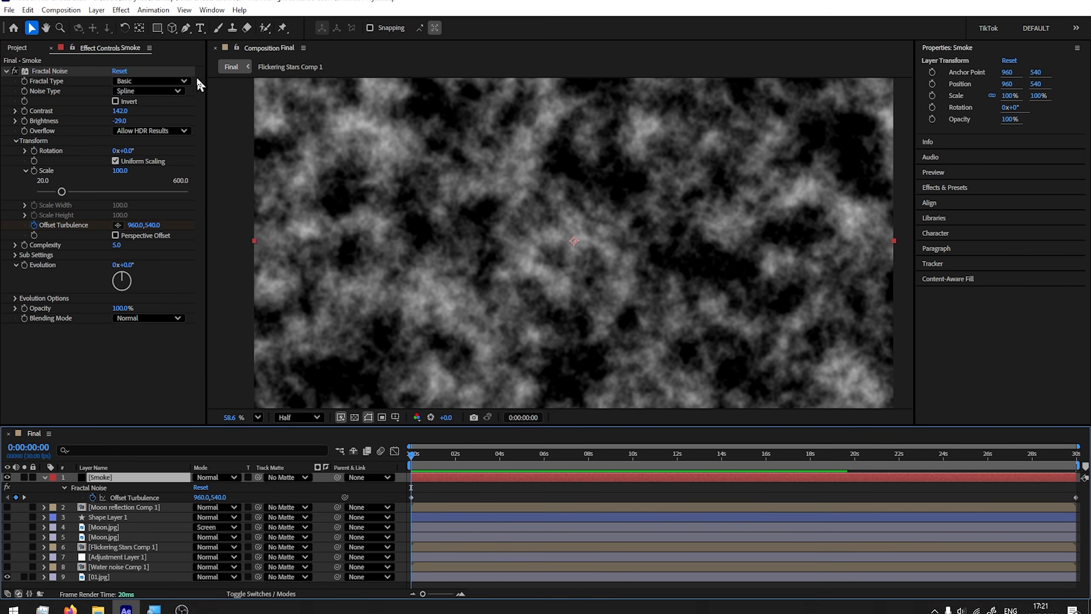
click(185, 28)
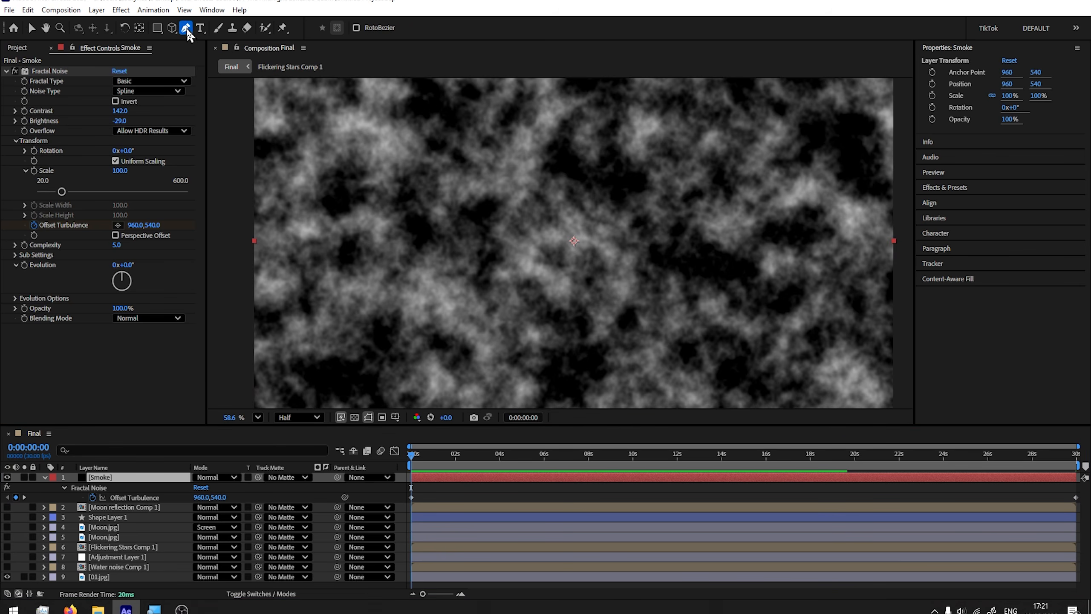
click(497, 377)
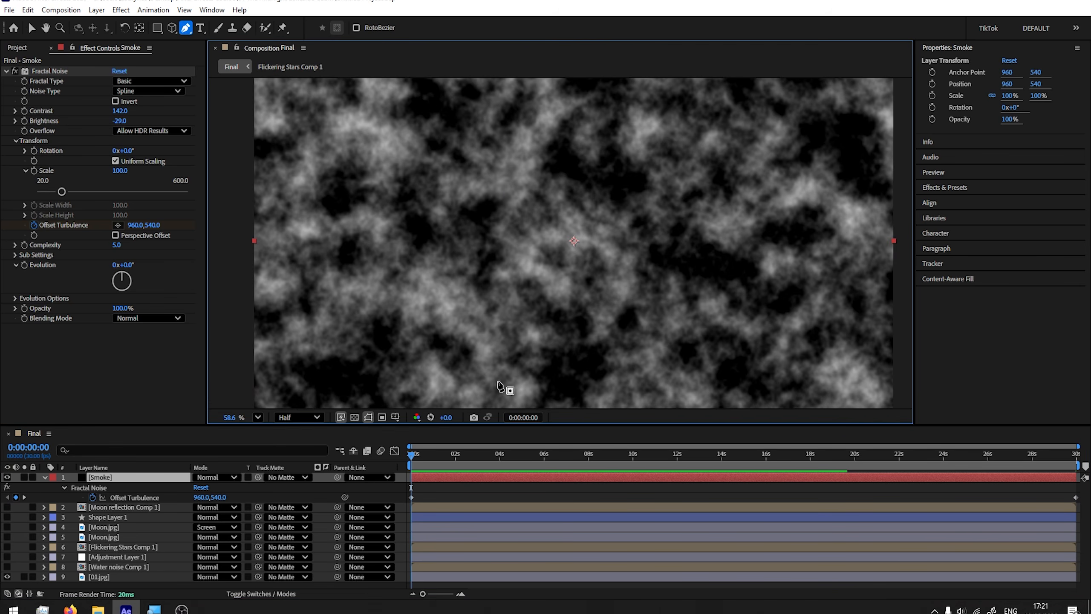
click(497, 351)
click(490, 323)
click(480, 275)
drag(458, 248, 458, 222)
key(ctrl+z)
click(478, 211)
click(476, 171)
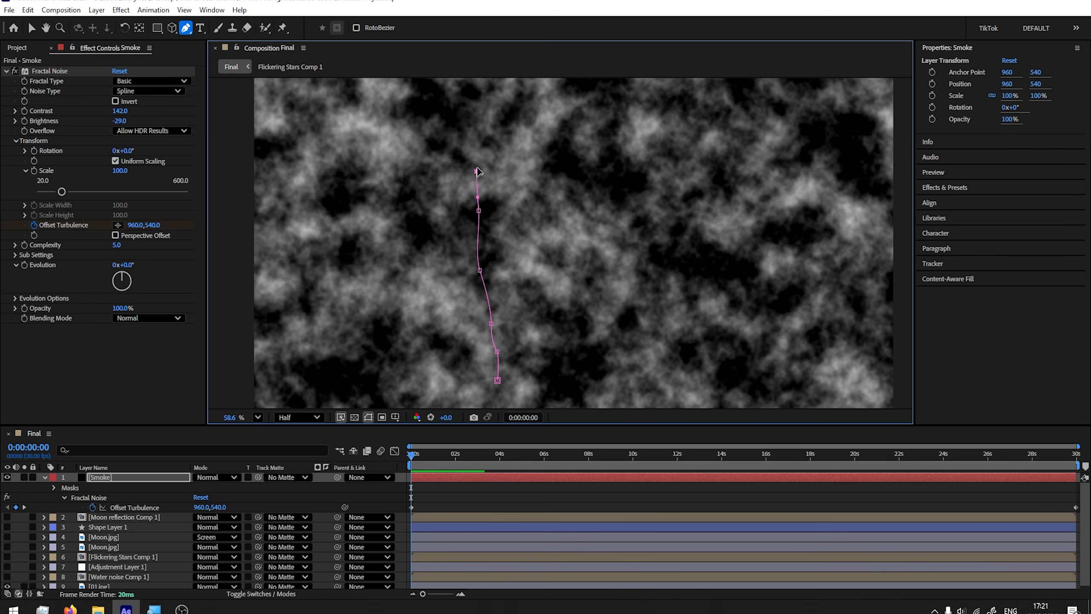
click(497, 132)
click(552, 103)
click(621, 102)
click(607, 200)
click(588, 276)
click(566, 307)
click(553, 335)
click(552, 360)
click(549, 383)
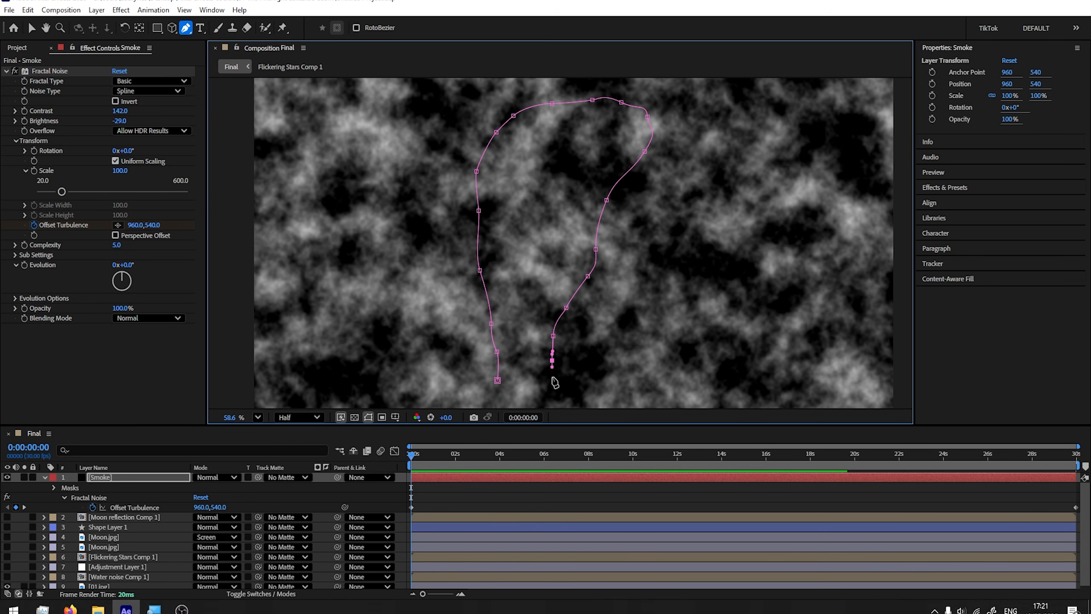
click(497, 379)
Solo the Smoke layer, preview the masked noise and return to the first frame
click(24, 477)
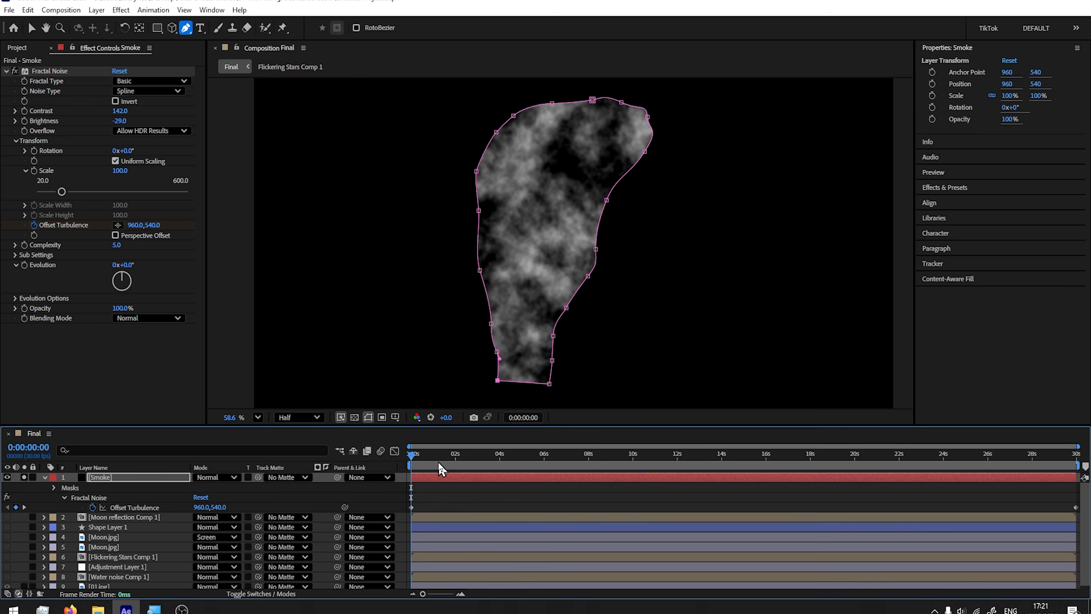
key(space)
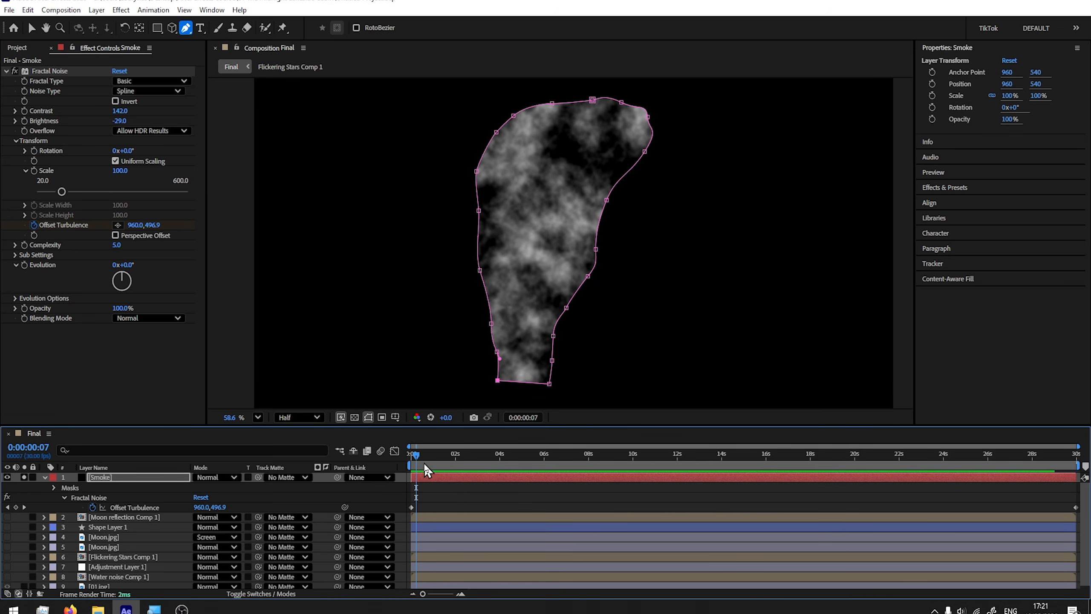
drag(414, 453, 390, 453)
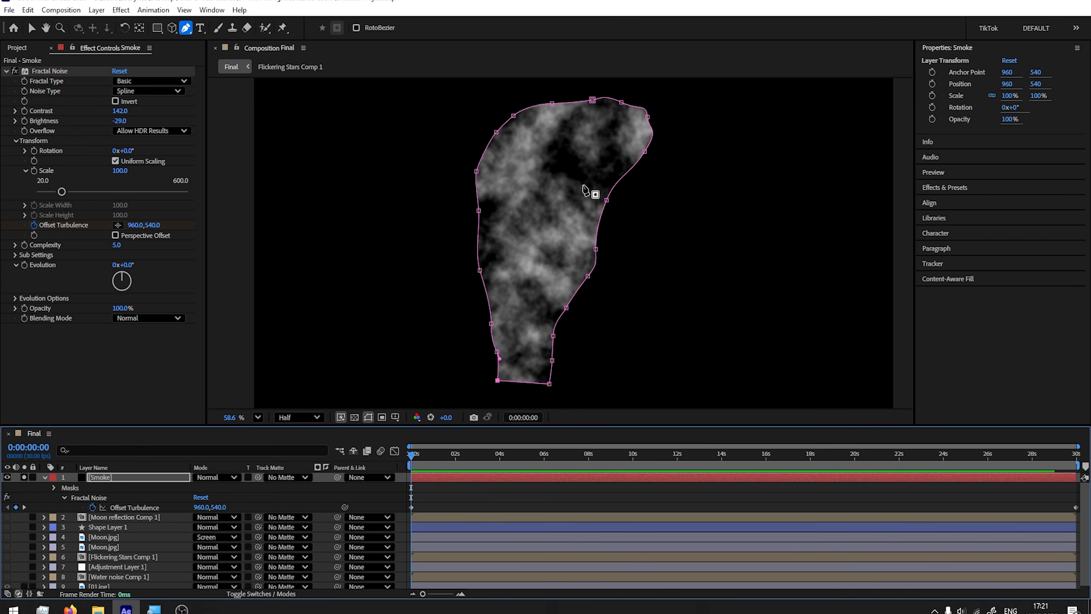
Feather the plume mask on the Smoke layer by 123 pixels and preview the softened edges
click(145, 476)
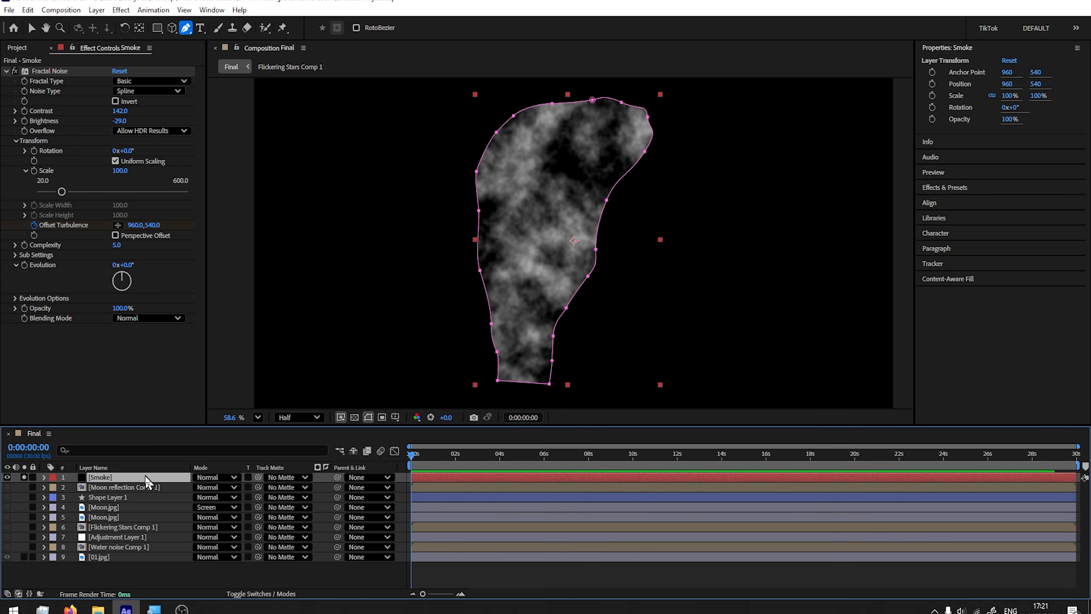
key(f)
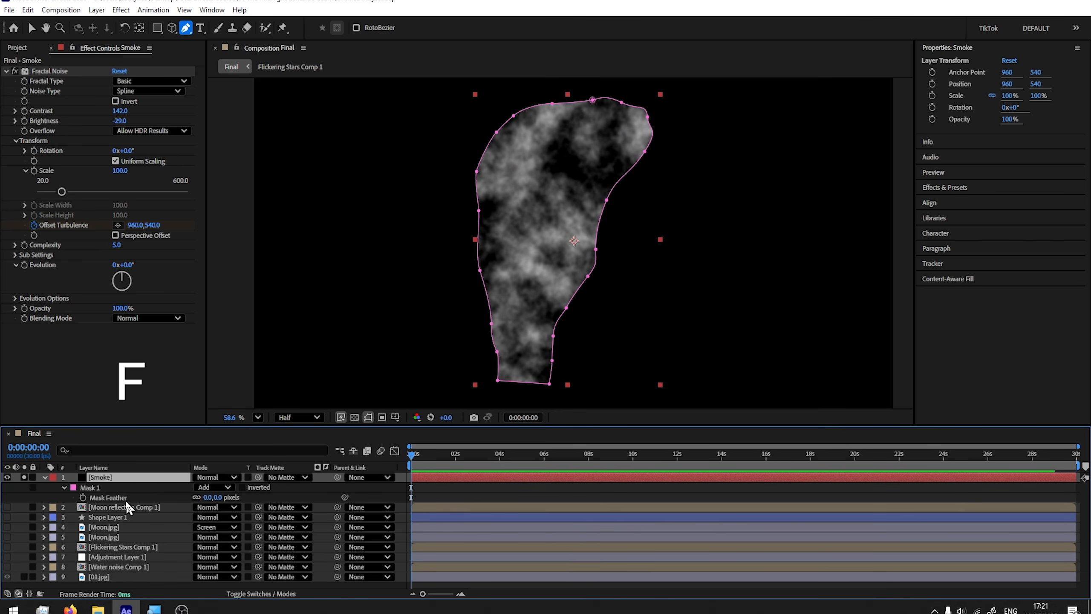
drag(212, 497, 277, 491)
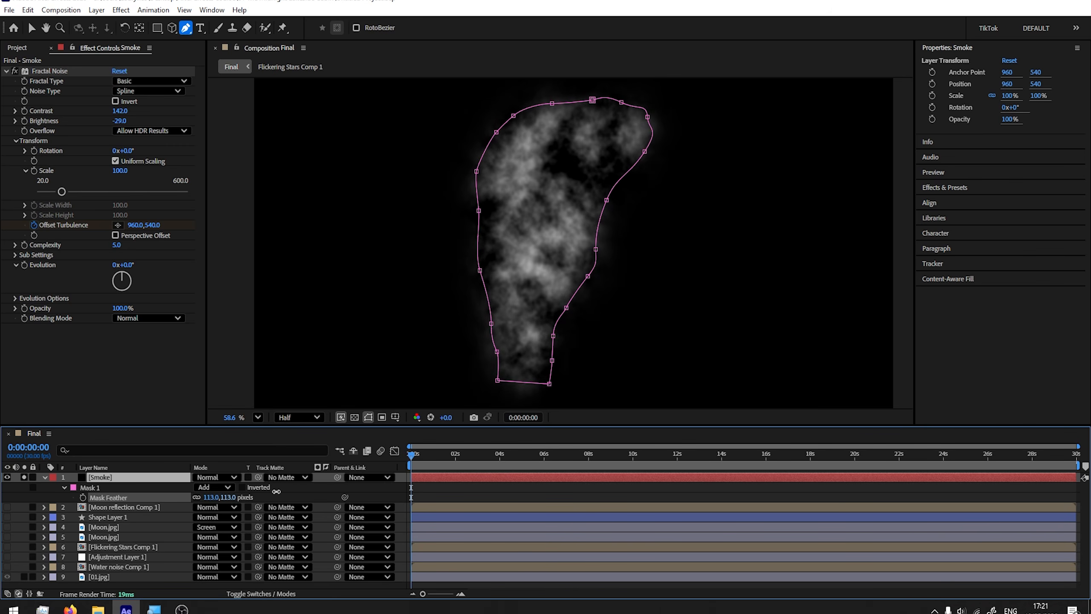
click(280, 491)
drag(411, 458, 525, 456)
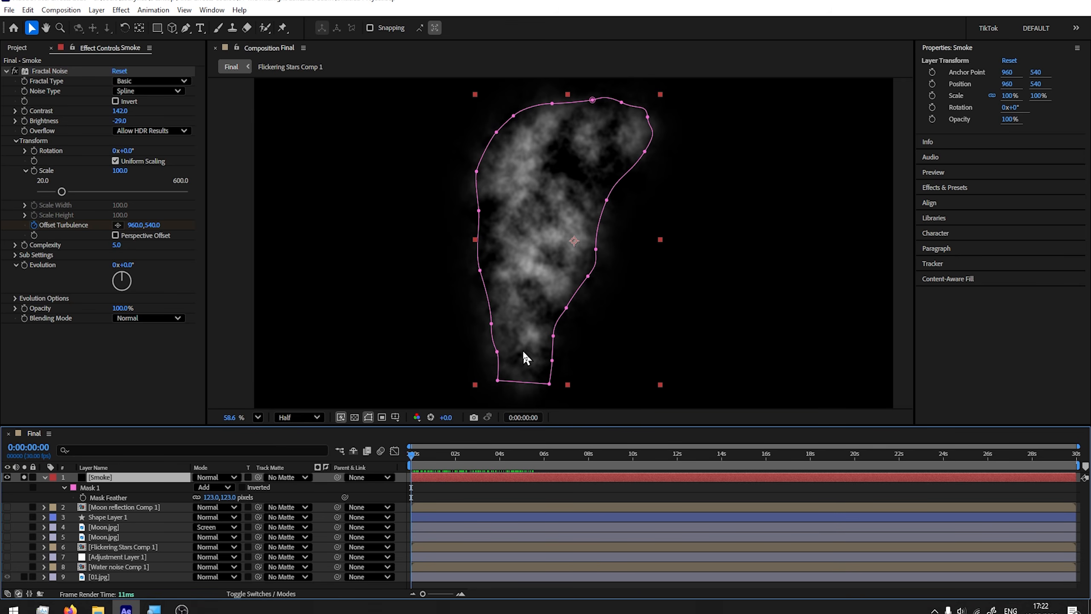
Apply the Fast Box Blur effect to the Smoke layer
click(120, 10)
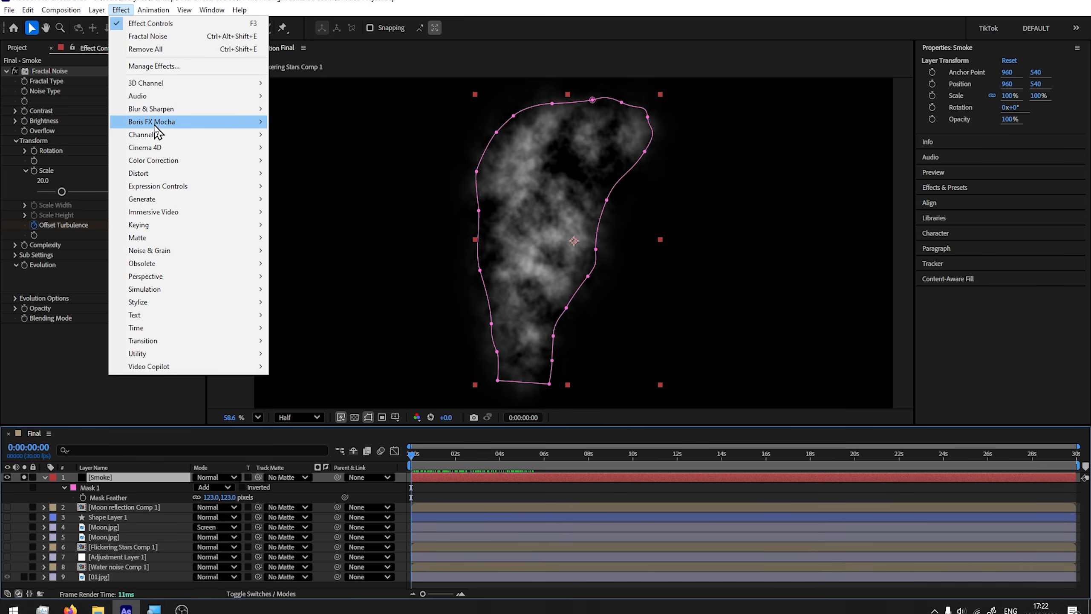
mouse_move(162, 112)
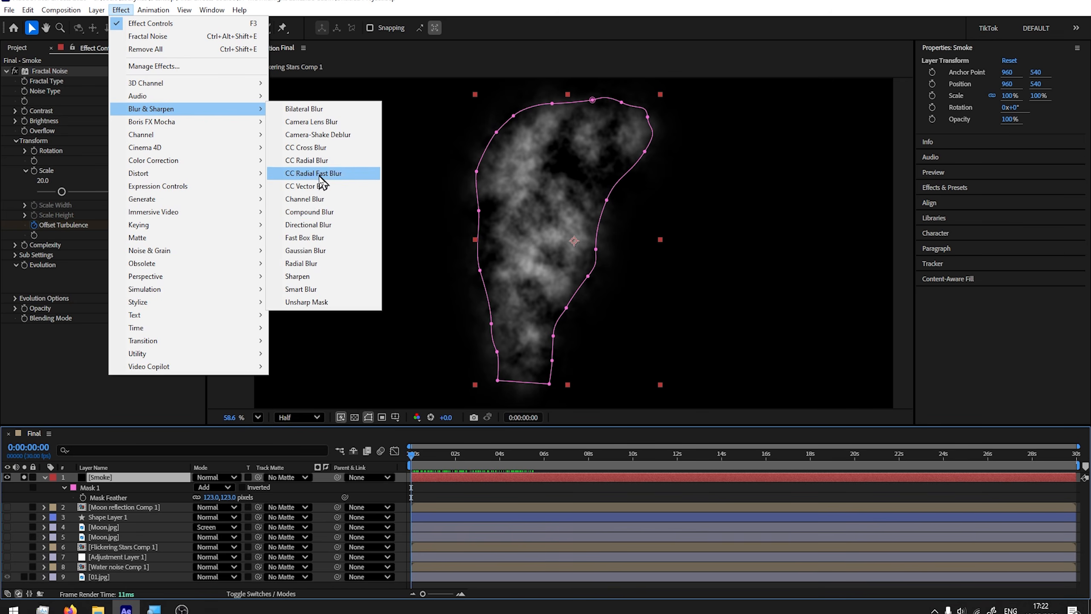
click(320, 240)
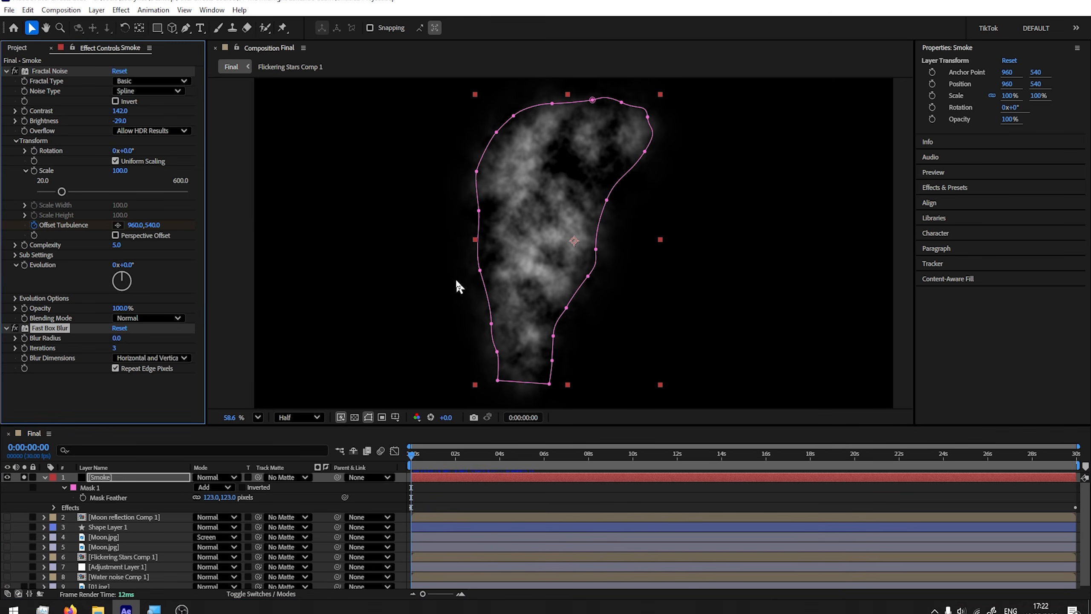
Set the Fast Box Blur radius to 15 on the Smoke layer and preview the blurred drift
mouse_move(118, 340)
mouse_down()
mouse_move(139, 341)
mouse_move(128, 341)
mouse_up()
key(space)
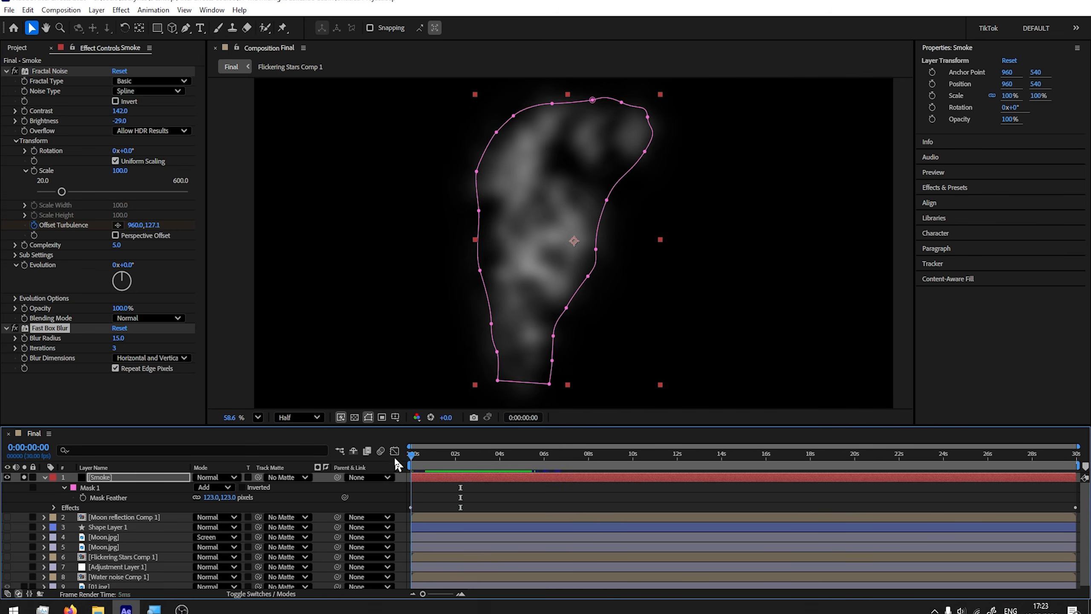
click(453, 453)
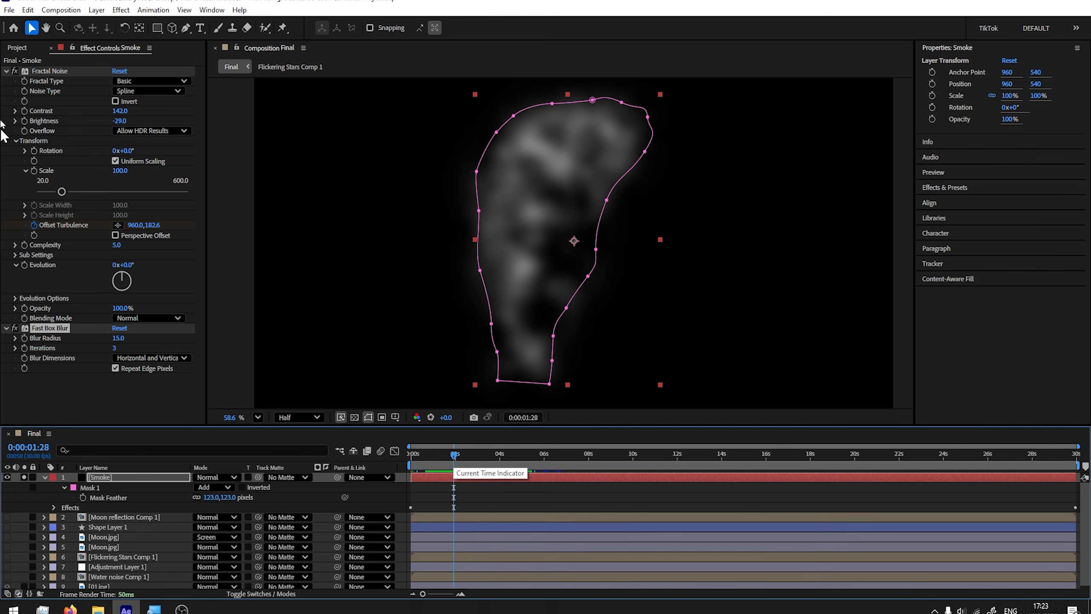
Collapse the existing effect settings and apply the Bezier Warp distortion to the Smoke layer
click(6, 71)
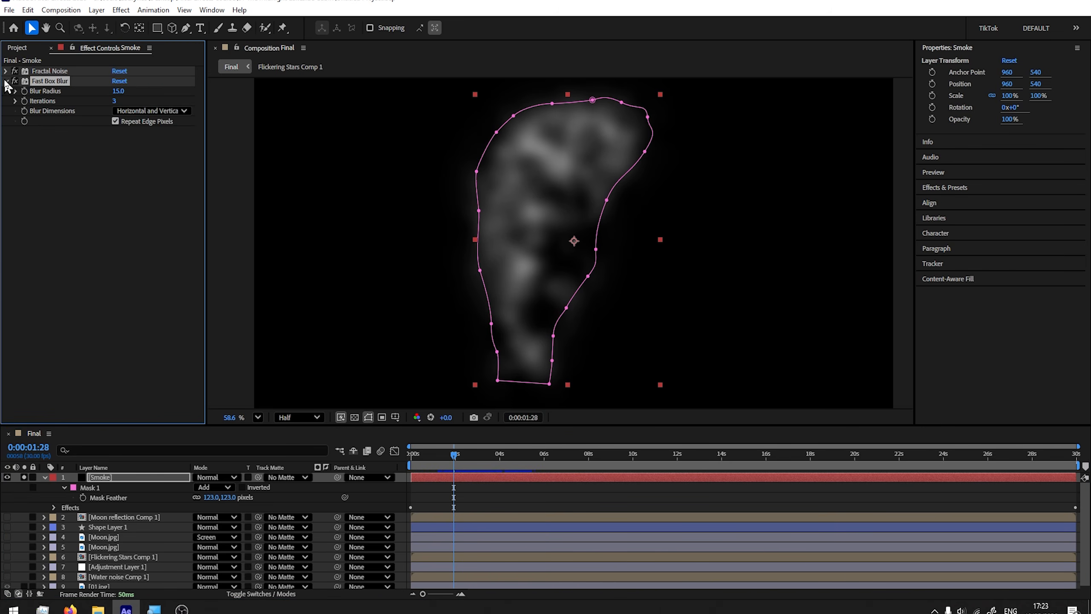
click(5, 81)
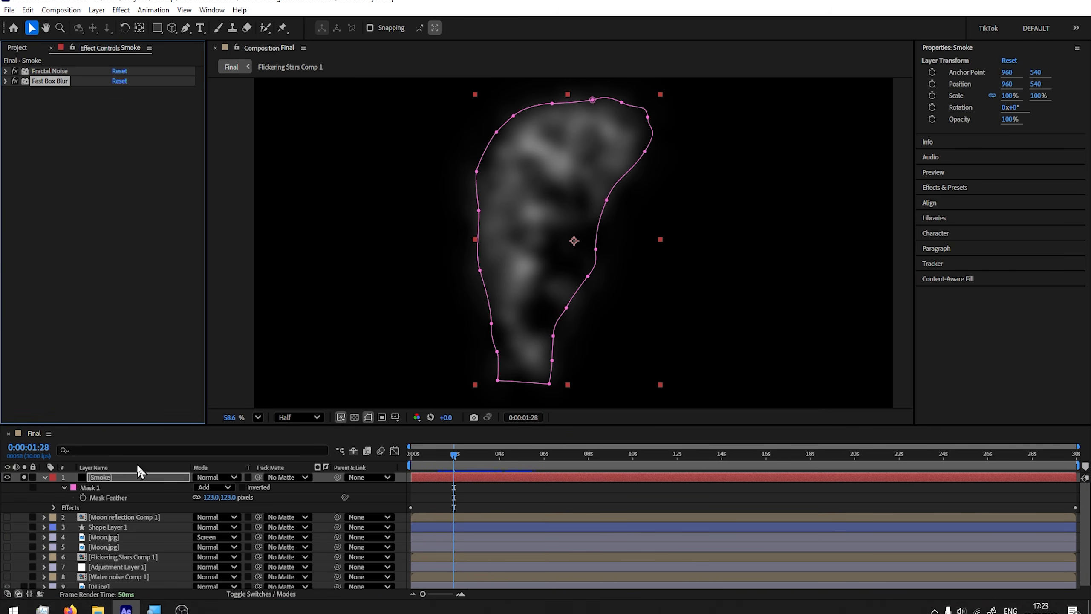
click(120, 479)
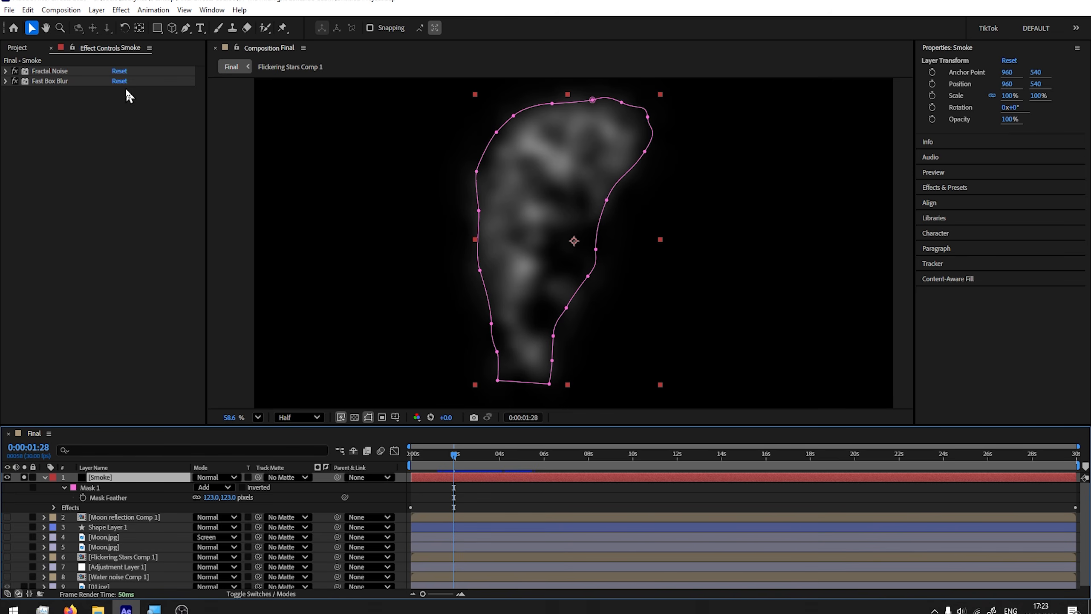
click(118, 10)
mouse_move(178, 173)
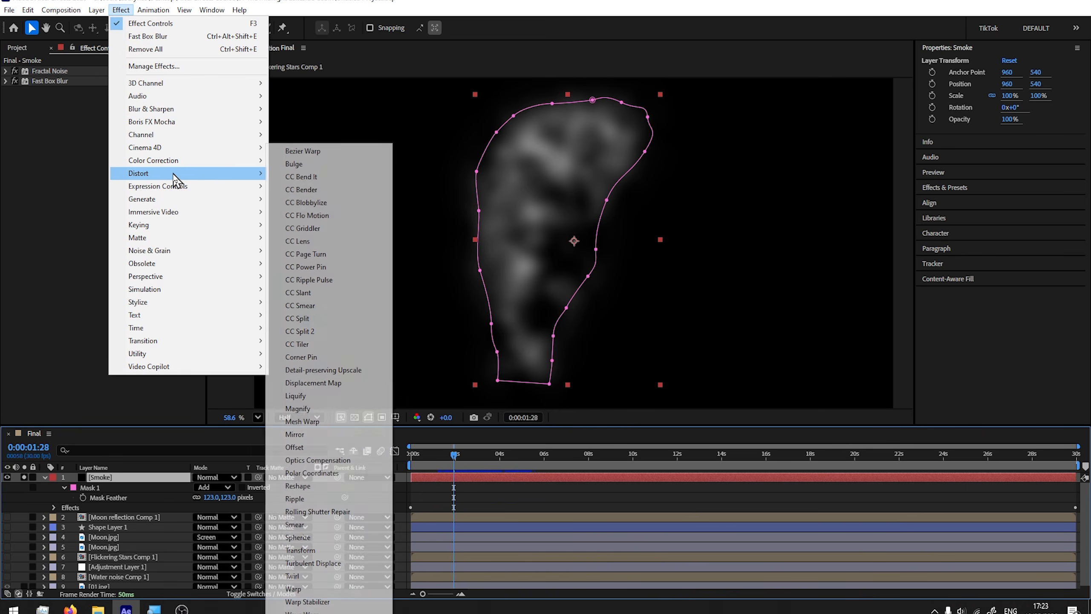
click(316, 153)
scroll(430, 309, down, 2)
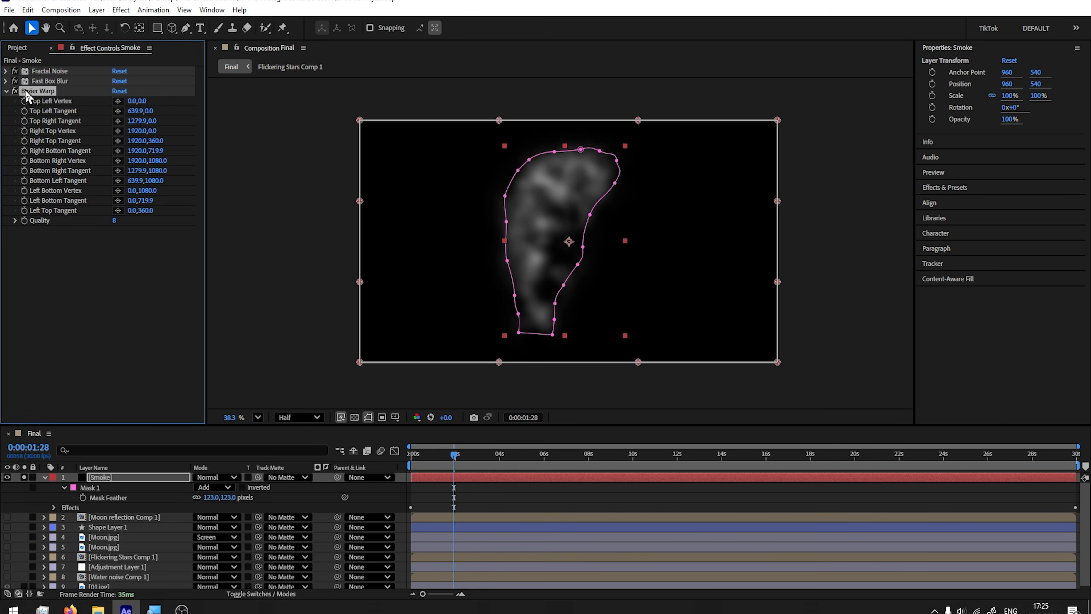
Bend the Bezier Warp sides inward: left tangents about 286,348 (top) and 42,715.9 (bottom), right tangents about 1734,428 (top) and 1548,735.9 (bottom)
click(48, 81)
click(37, 91)
key(period)
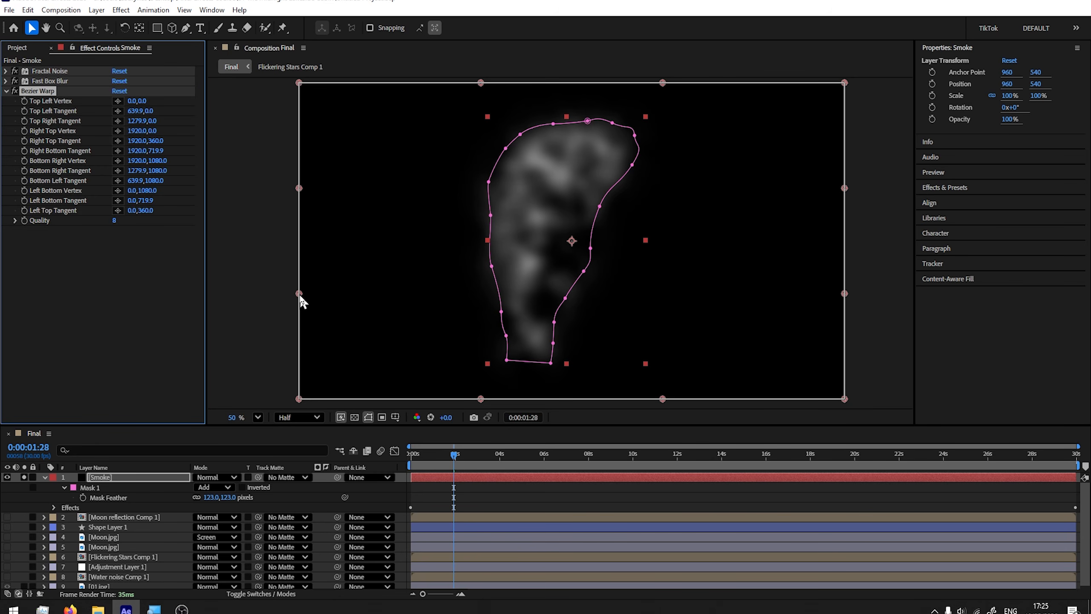
drag(299, 294, 397, 296)
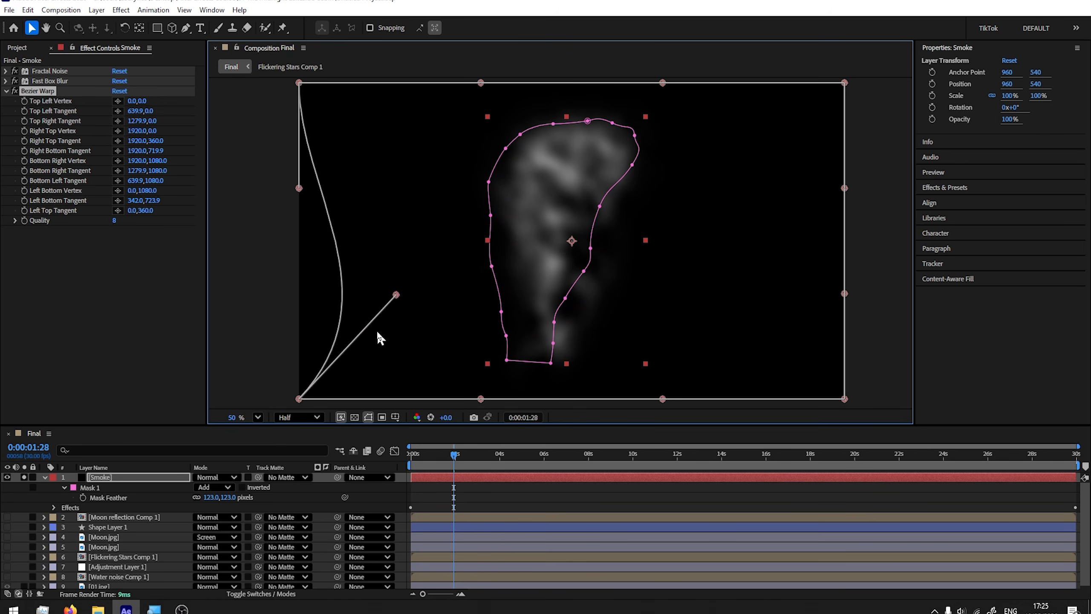
drag(396, 296, 311, 295)
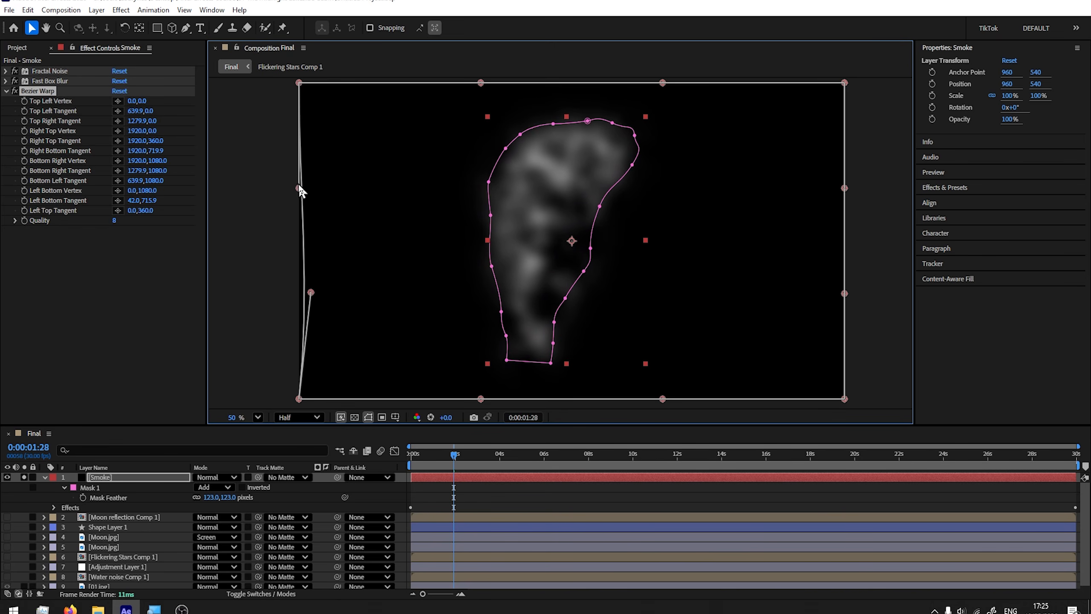
drag(299, 190, 388, 186)
drag(844, 188, 803, 188)
drag(844, 293, 739, 299)
mouse_move(803, 188)
mouse_down()
mouse_move(839, 193)
mouse_move(789, 195)
mouse_move(818, 196)
mouse_up()
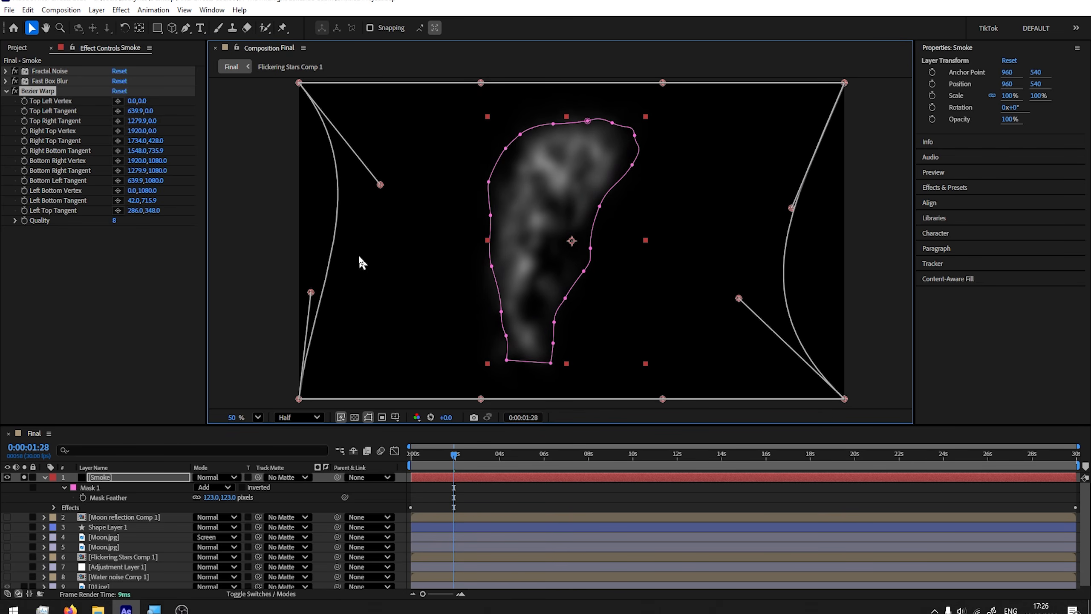
Compare the smoke with and without Bezier Warp and review the warped motion over the opening seconds
click(15, 93)
click(15, 93)
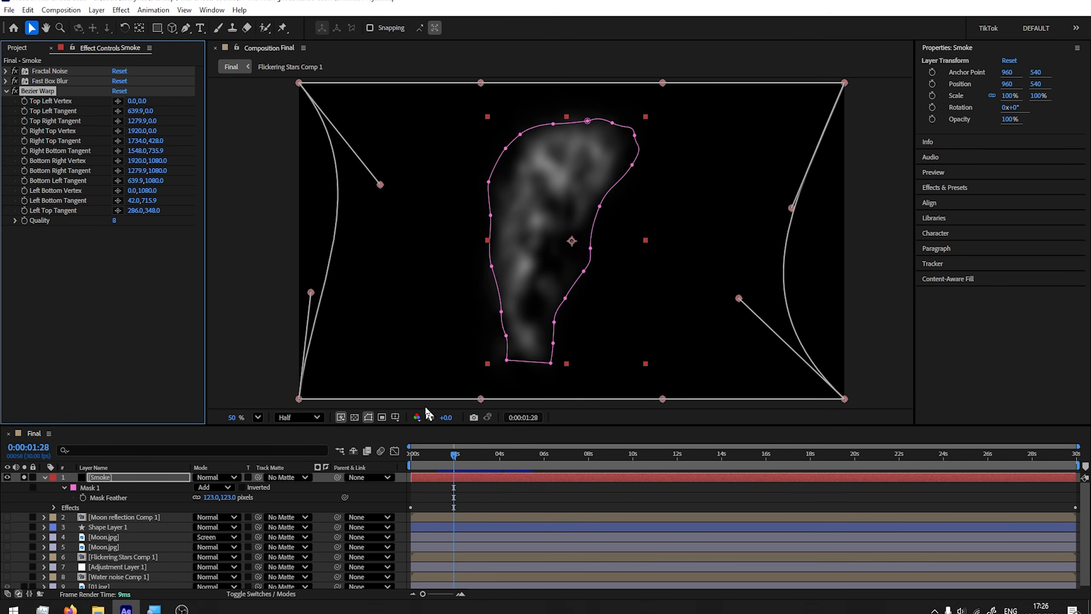
drag(477, 459, 454, 465)
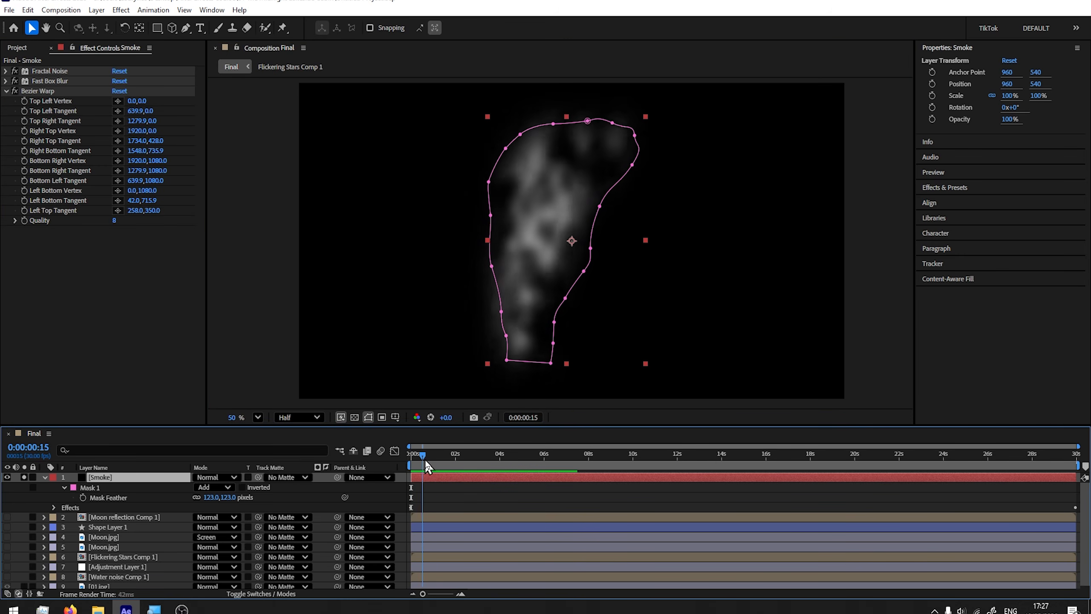
drag(428, 466, 418, 466)
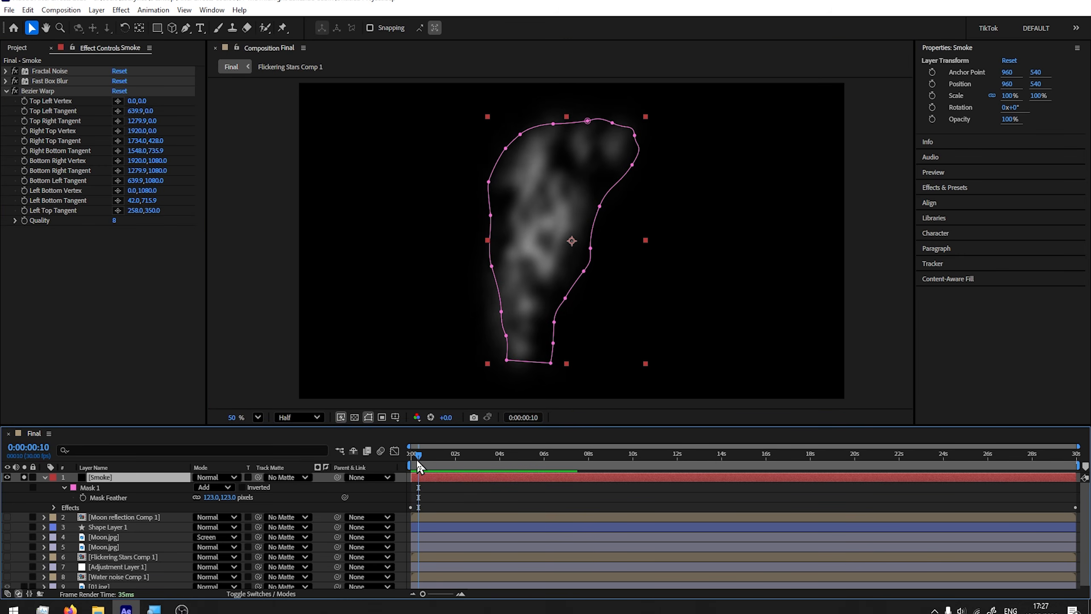
Collapse the Bezier Warp settings and apply the Turbulent Displace distortion to the Smoke layer
click(5, 91)
click(121, 9)
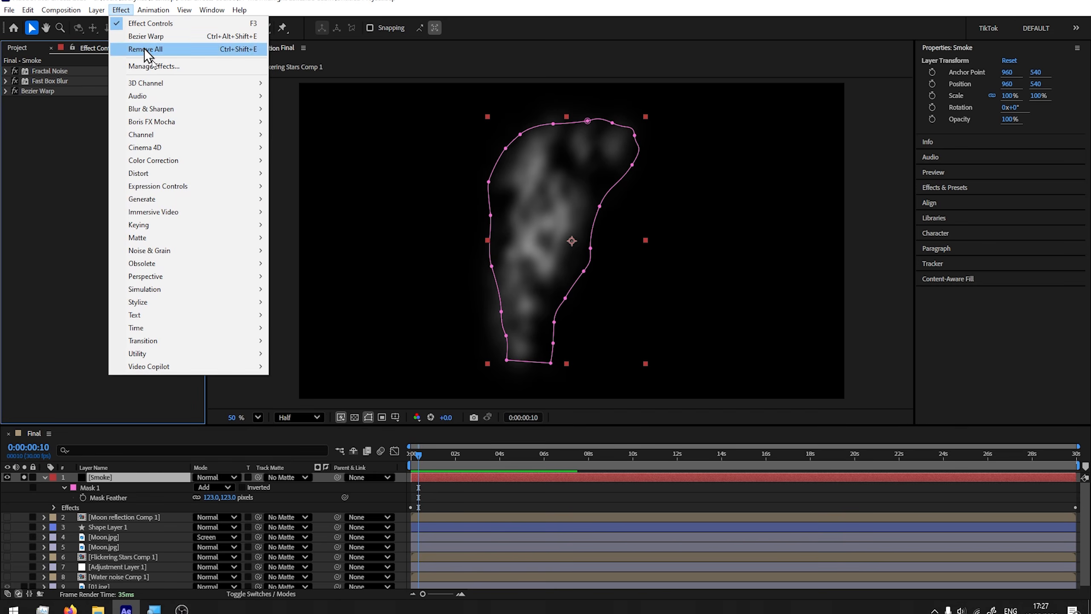
click(132, 12)
click(129, 10)
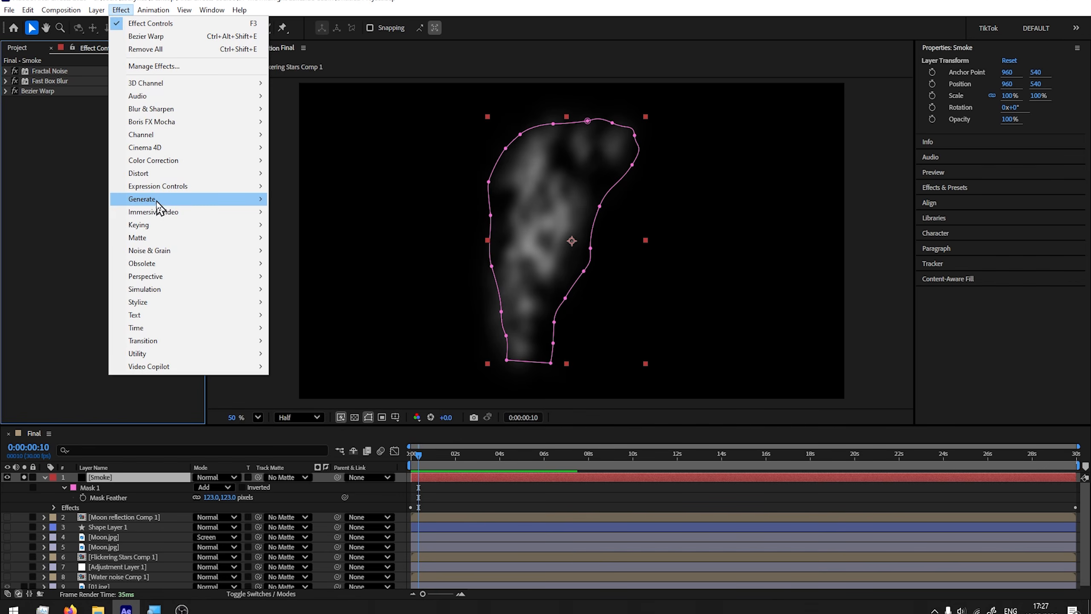
mouse_move(155, 181)
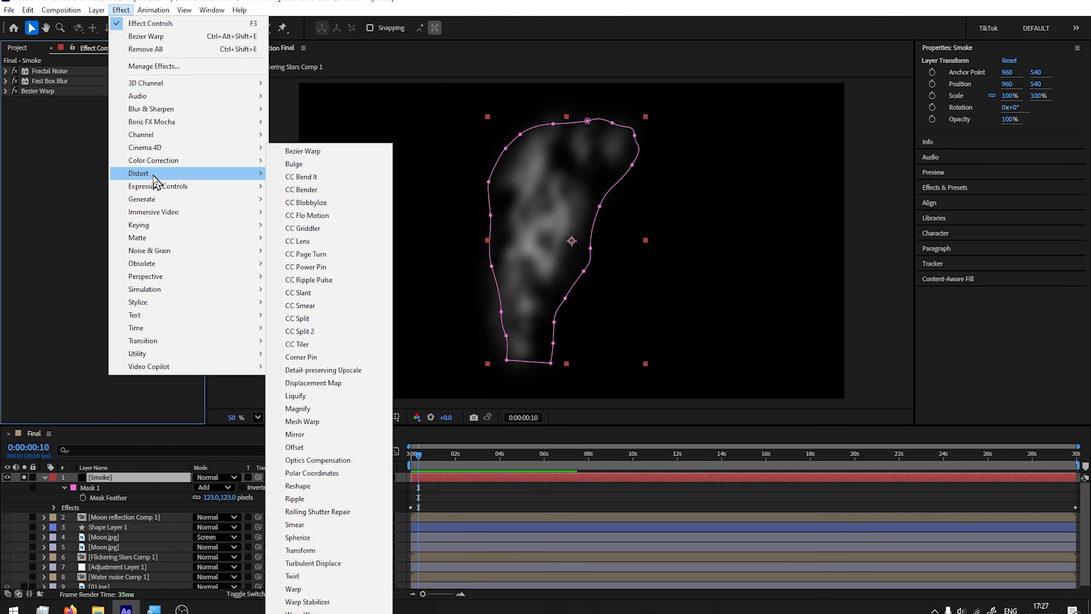
click(314, 563)
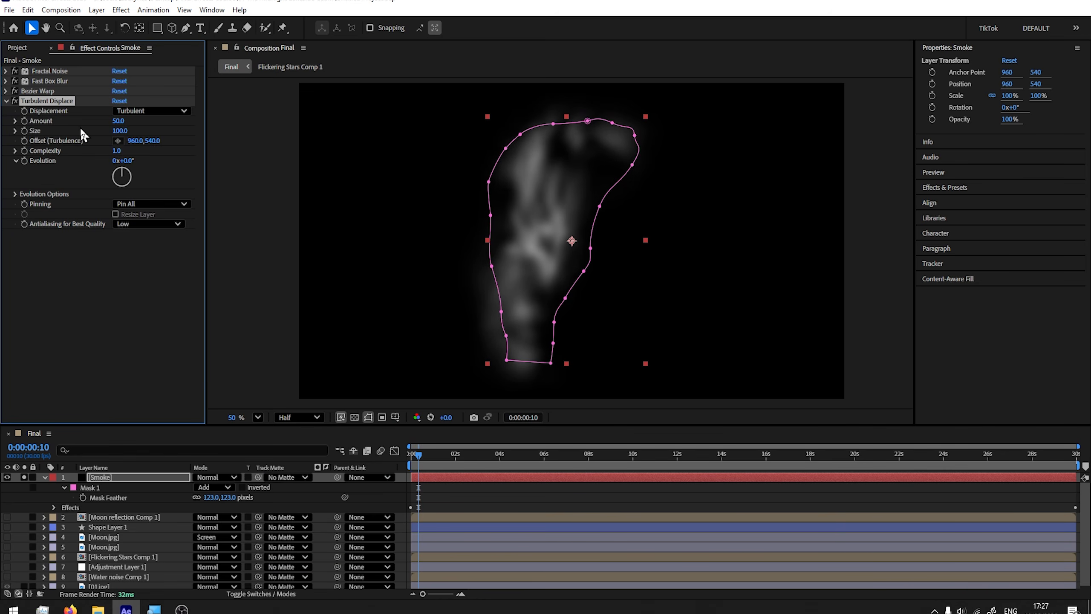
Set Turbulent Displace to Turbulent Smoother displacement with an amount of 25 and a size of 114
click(140, 112)
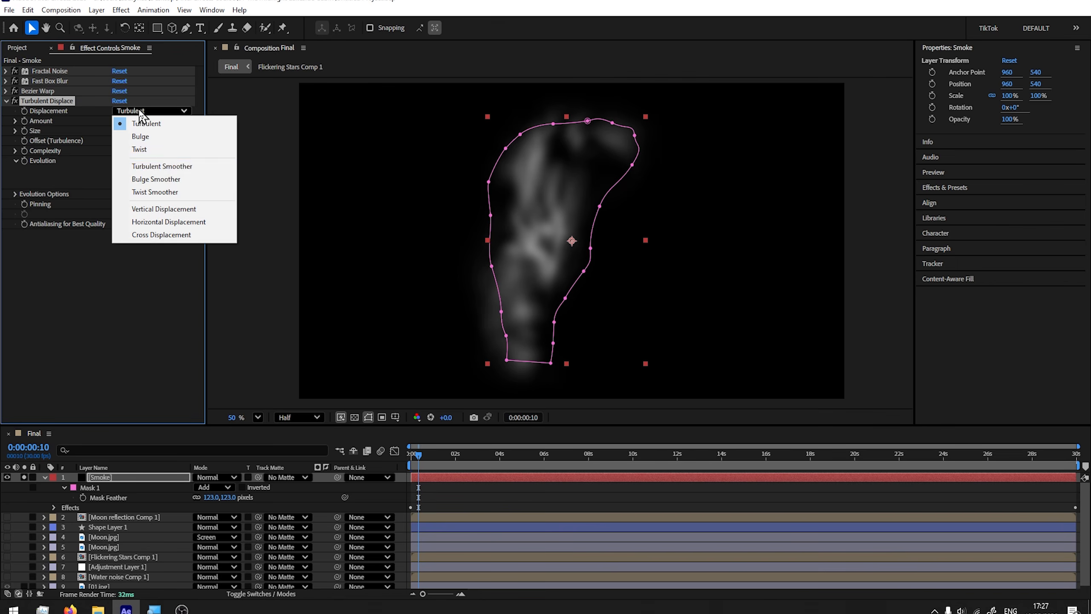
click(168, 169)
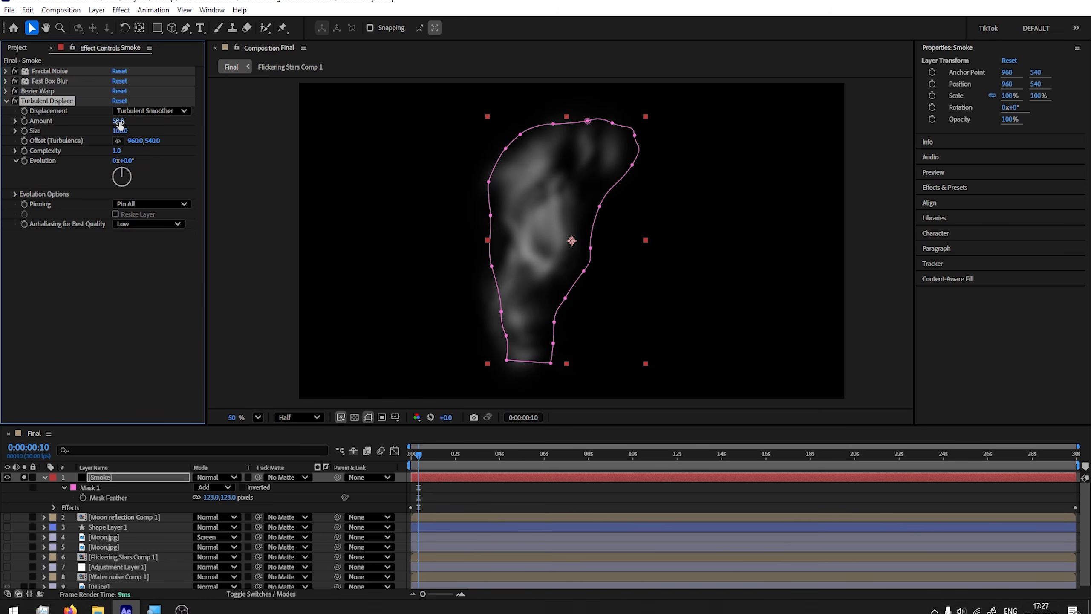
drag(119, 124, 142, 131)
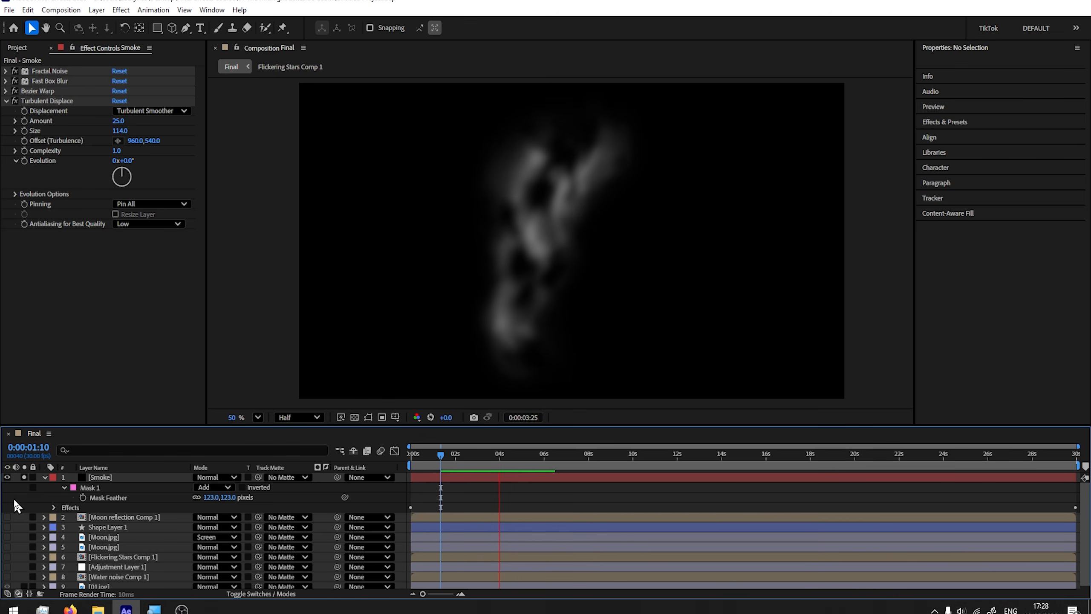
Raise the Smoke layer's Fast Box Blur radius to 26 and preview the softened smoke
click(5, 81)
drag(118, 94, 125, 91)
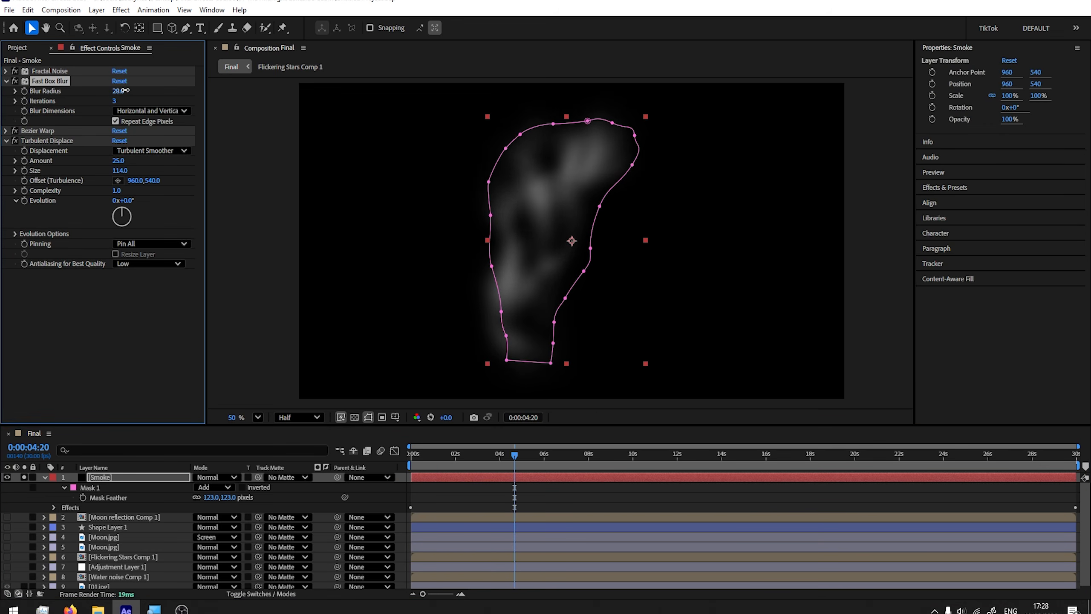
key(space)
drag(599, 464, 450, 463)
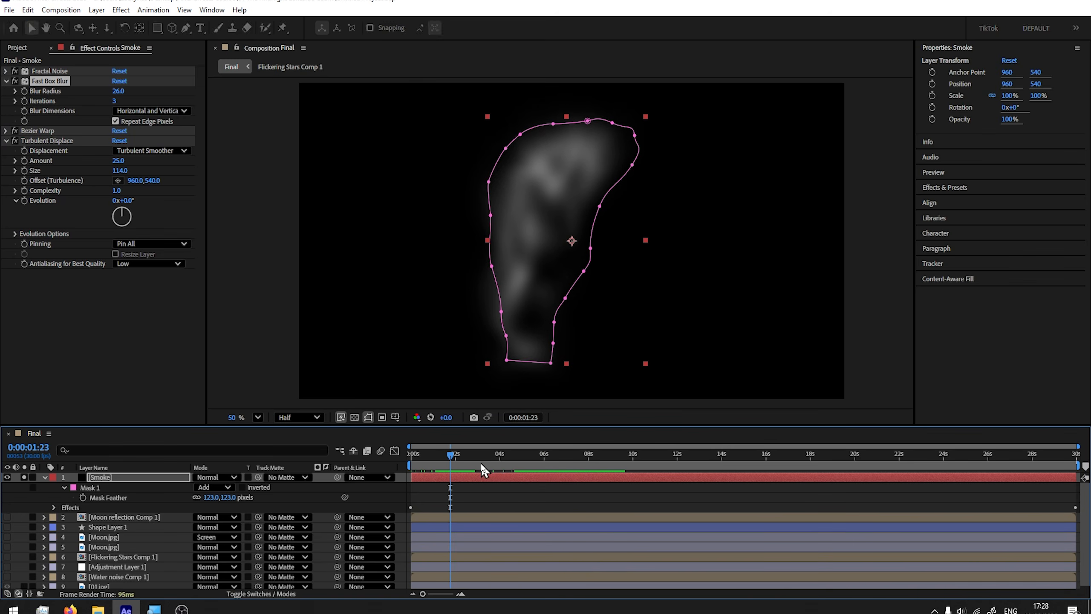
Unsolo the Smoke layer and pre-compose it, moving all attributes into the new composition
click(45, 477)
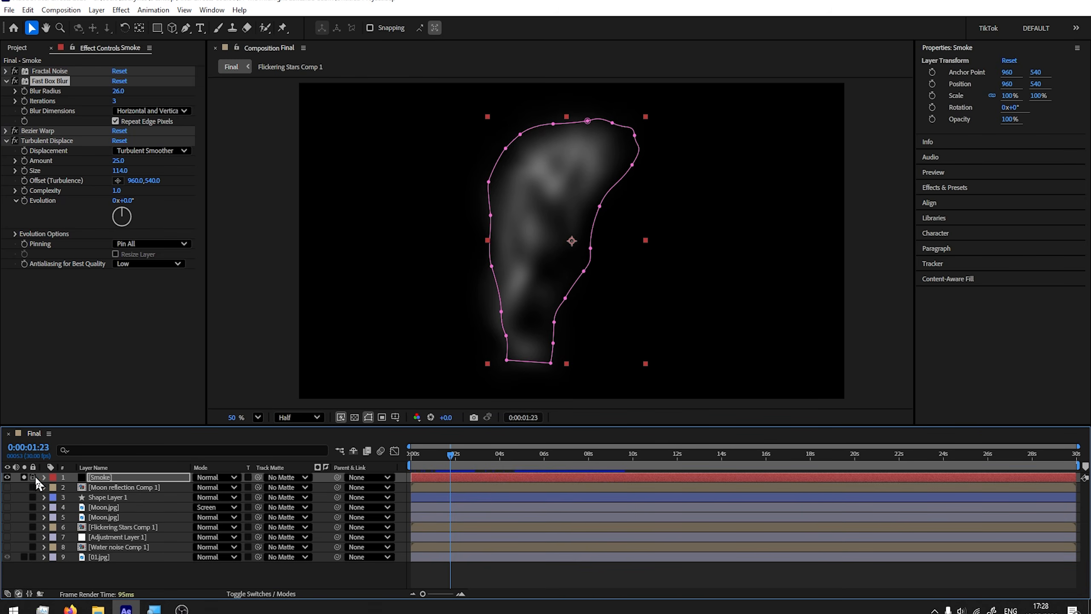
click(24, 477)
right_click(103, 476)
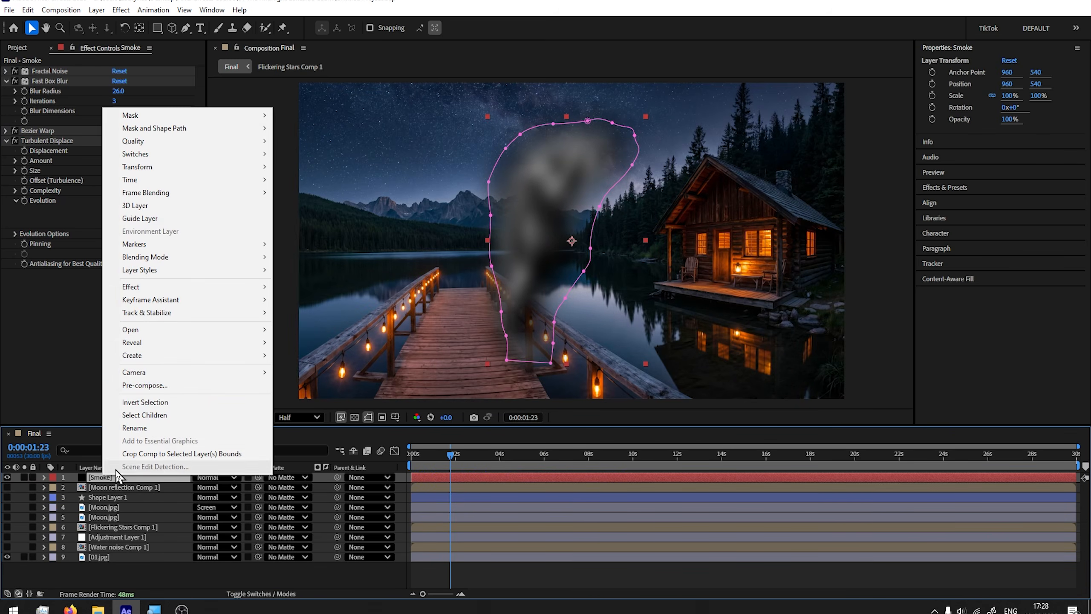
click(163, 400)
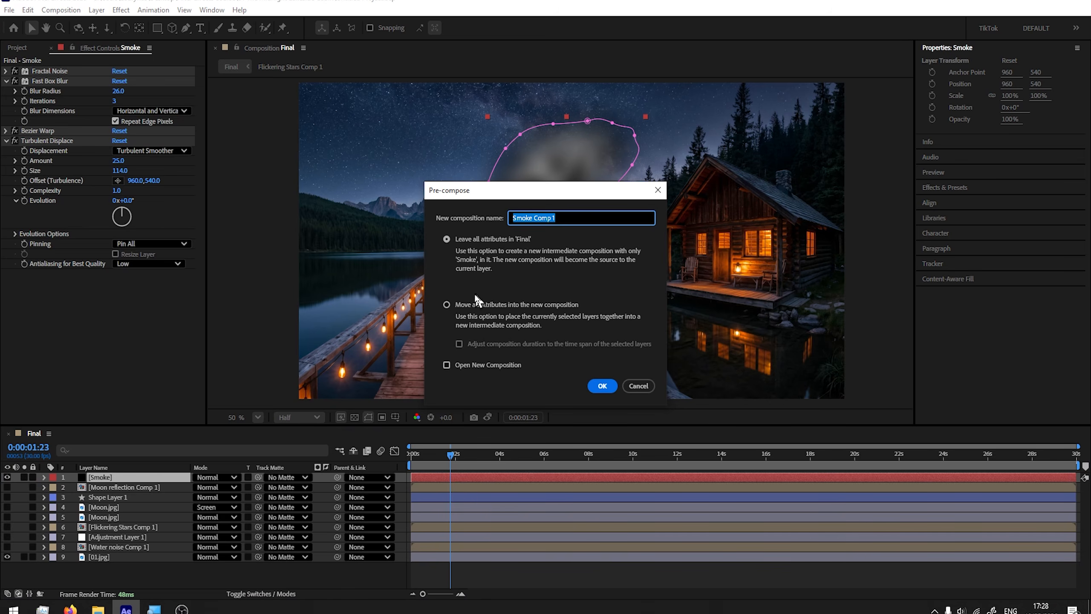
click(447, 305)
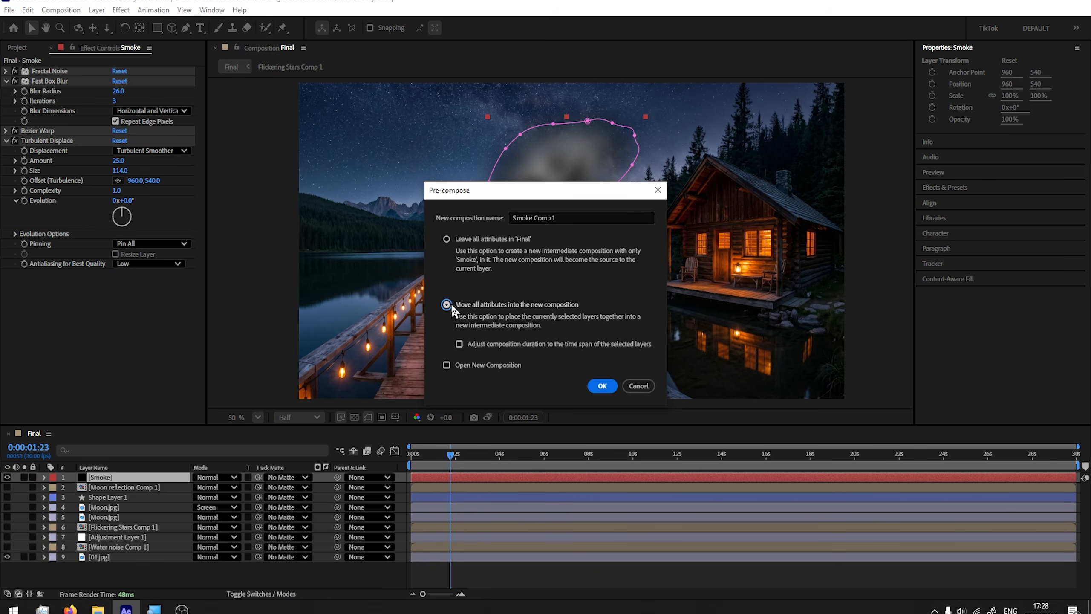
click(603, 386)
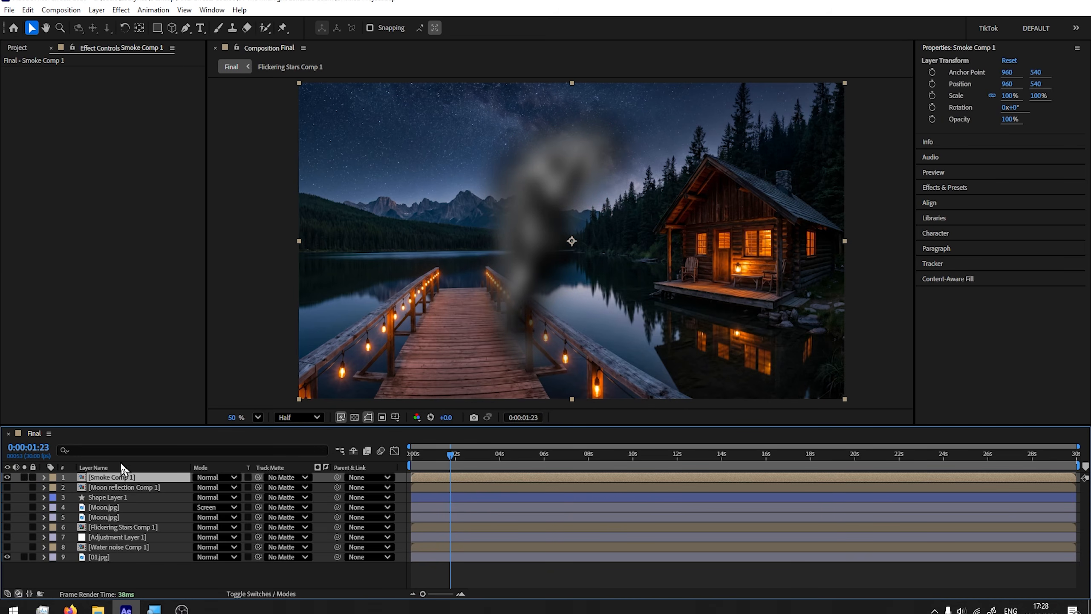
Open the smoke pre-composition, go to 0:00:06:00 and duplicate the Smoke layer
double_click(95, 478)
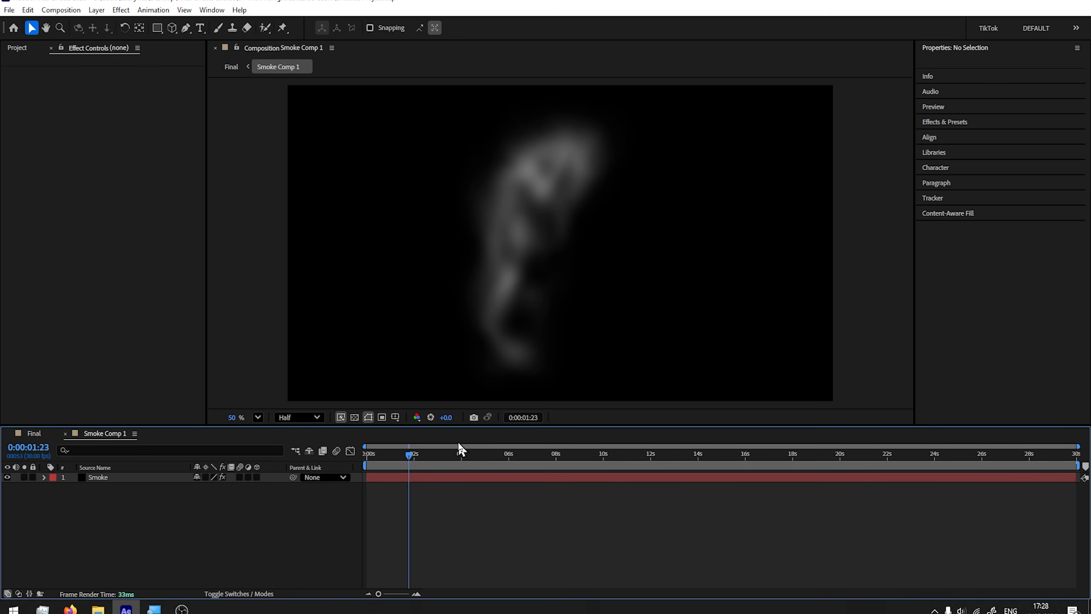
drag(413, 464, 509, 467)
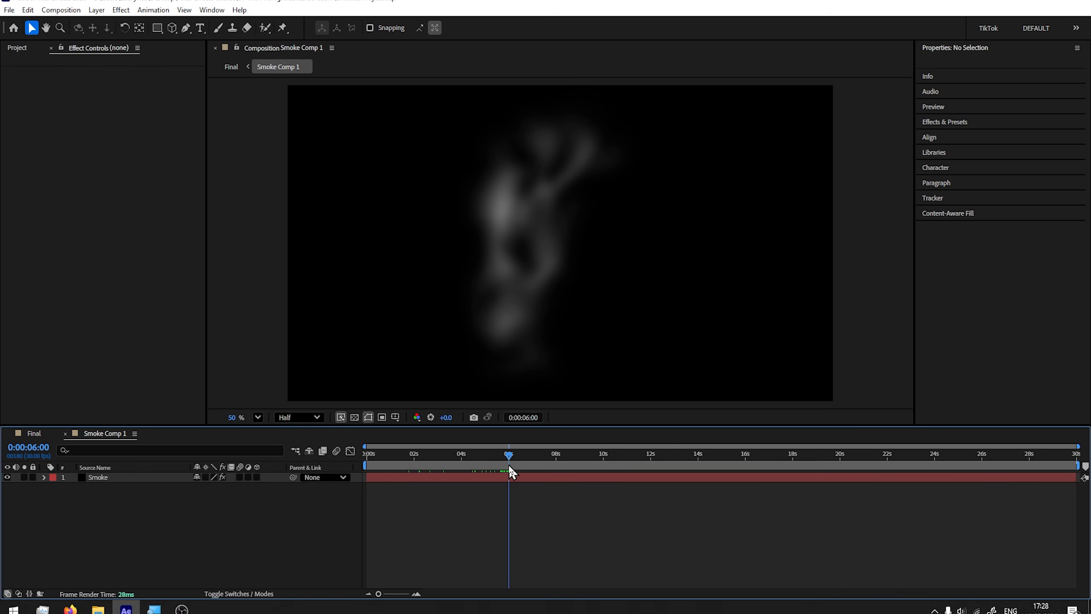
click(428, 479)
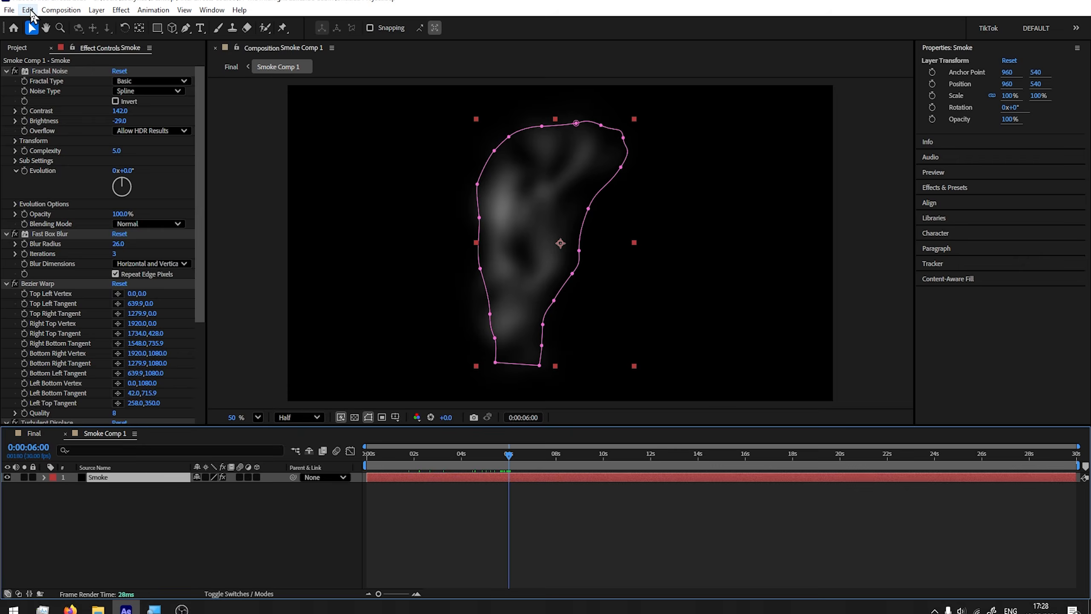
click(29, 9)
click(94, 198)
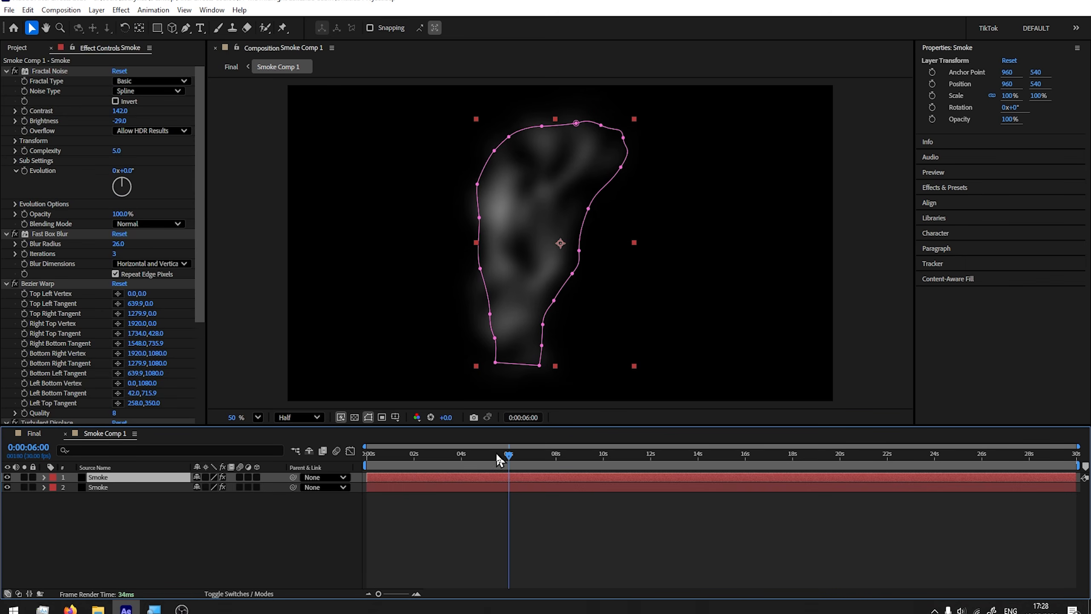
Split the upper Smoke copy at 0:00:06:00 and delete the portion after that point
click(28, 9)
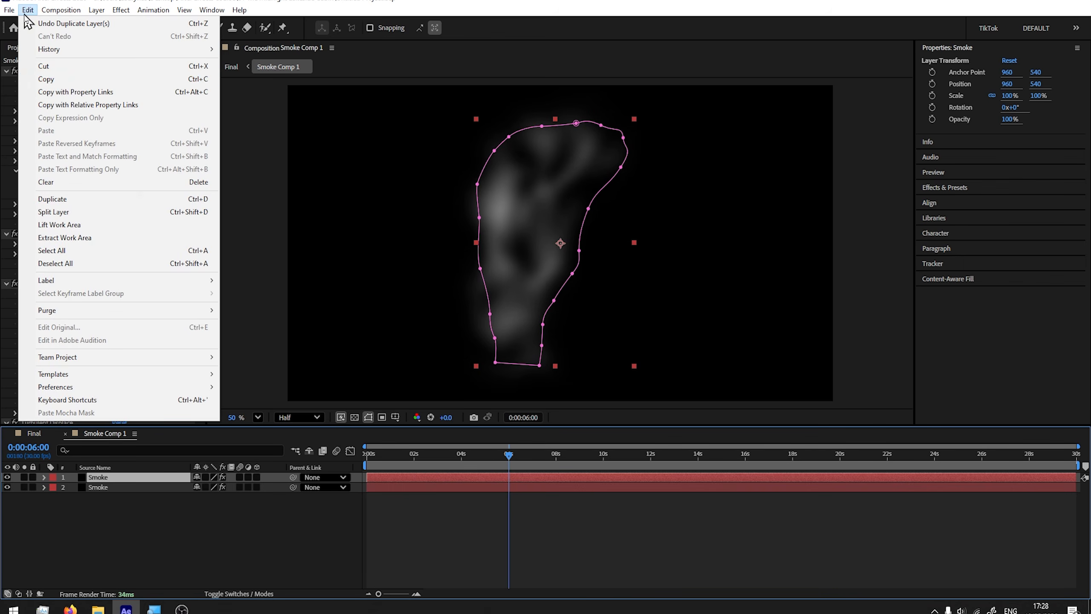
click(53, 212)
click(400, 358)
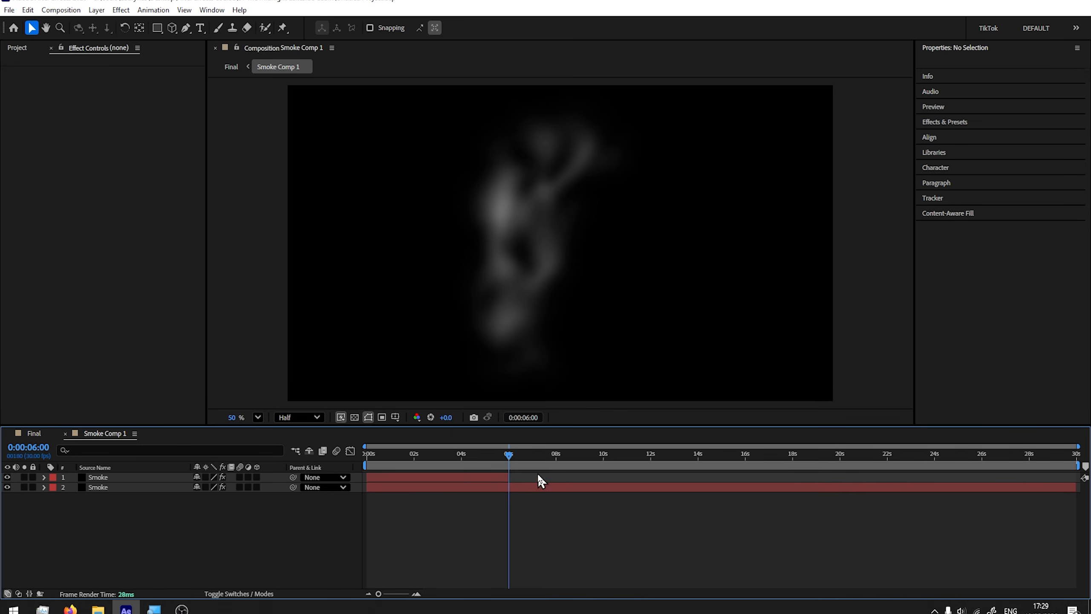
Split the upper Smoke layer at 0:00:03:00 and move its second half to the composition's end, starting at 0:00:27:00
click(438, 455)
click(434, 477)
click(28, 10)
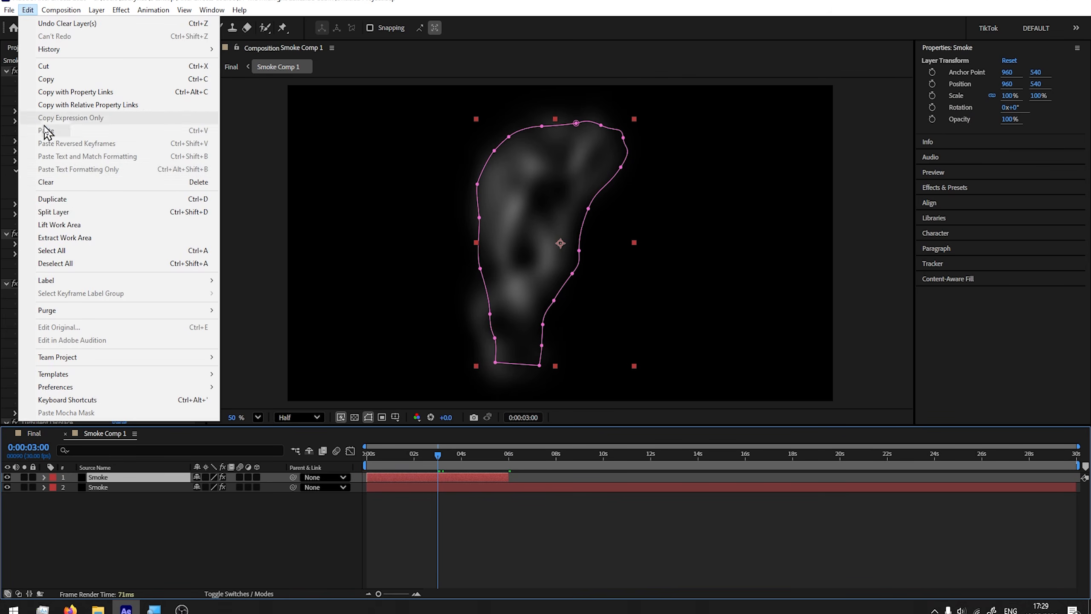
click(73, 215)
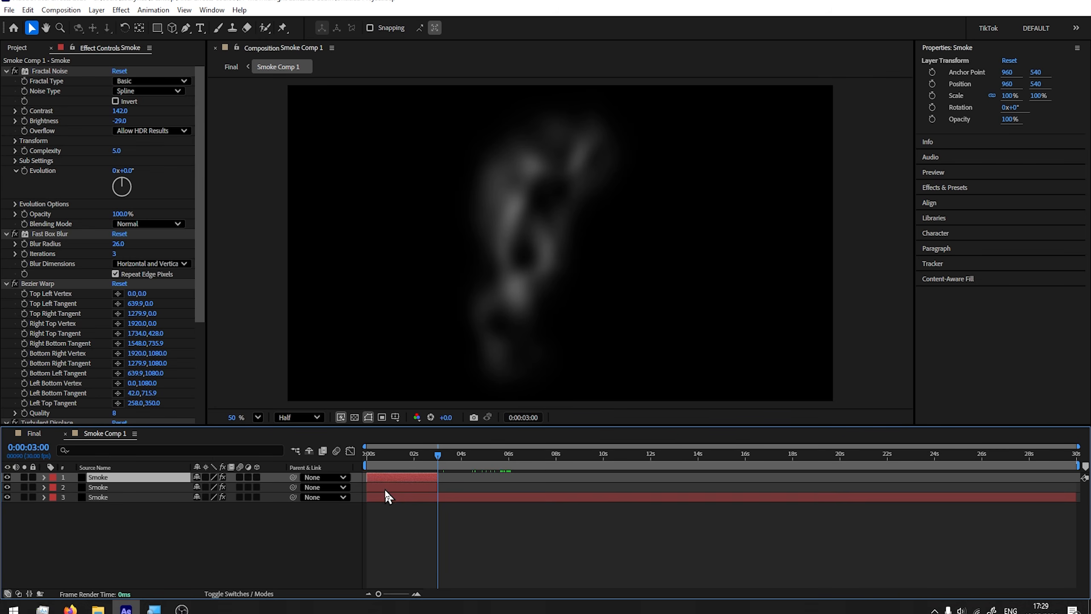
drag(385, 491, 1020, 494)
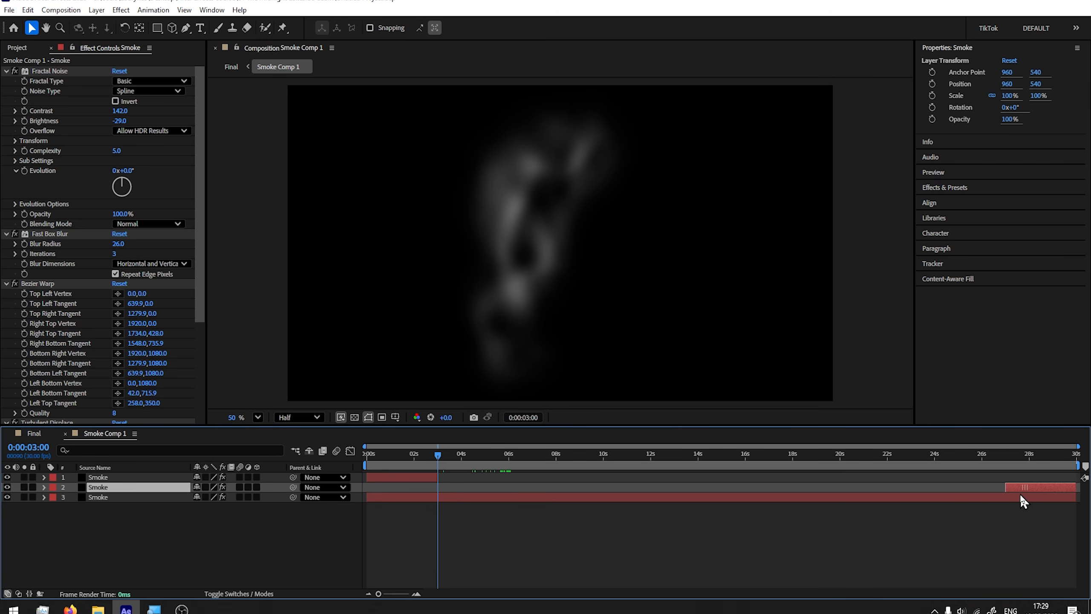
Reveal all three Smoke layers' Opacity and, at 0:00:00:11, keyframe the full-length layer at 0% and the opening piece at 100%
drag(177, 544, 64, 484)
key(t)
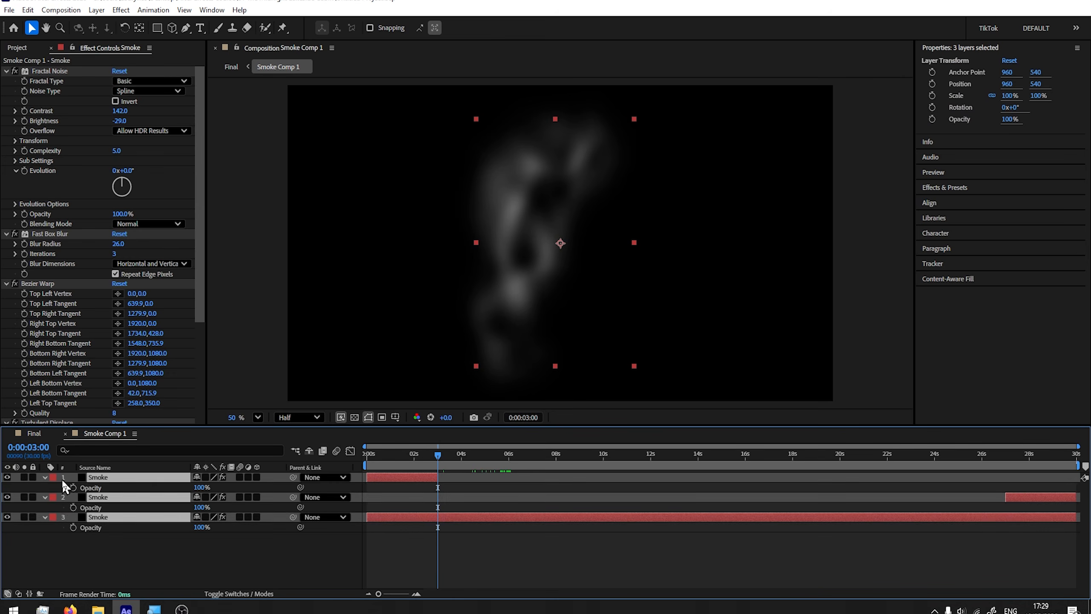
click(177, 556)
drag(476, 468, 375, 473)
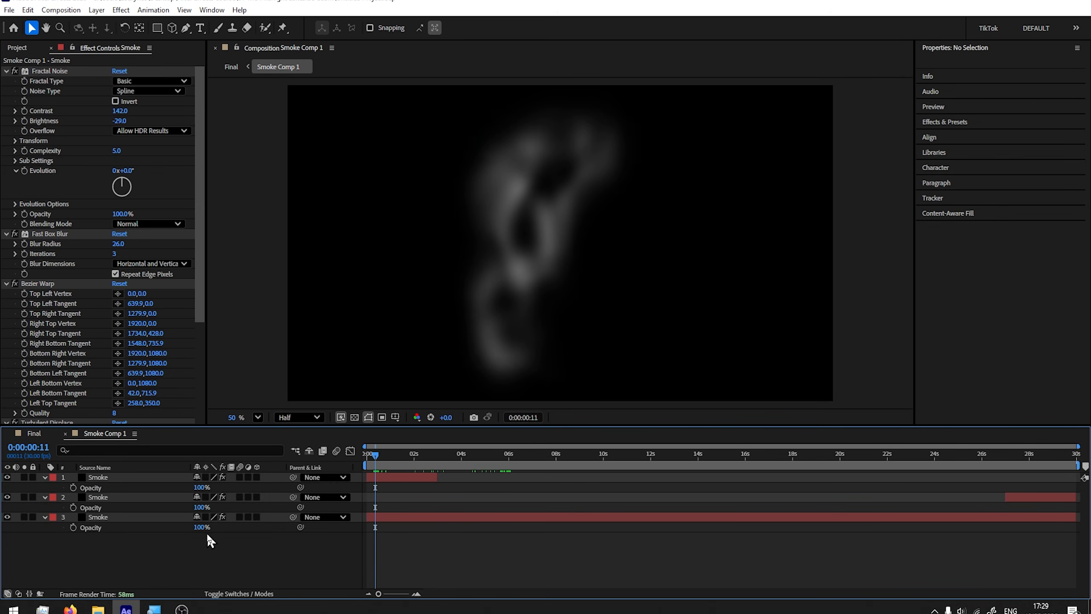
drag(202, 527, 142, 532)
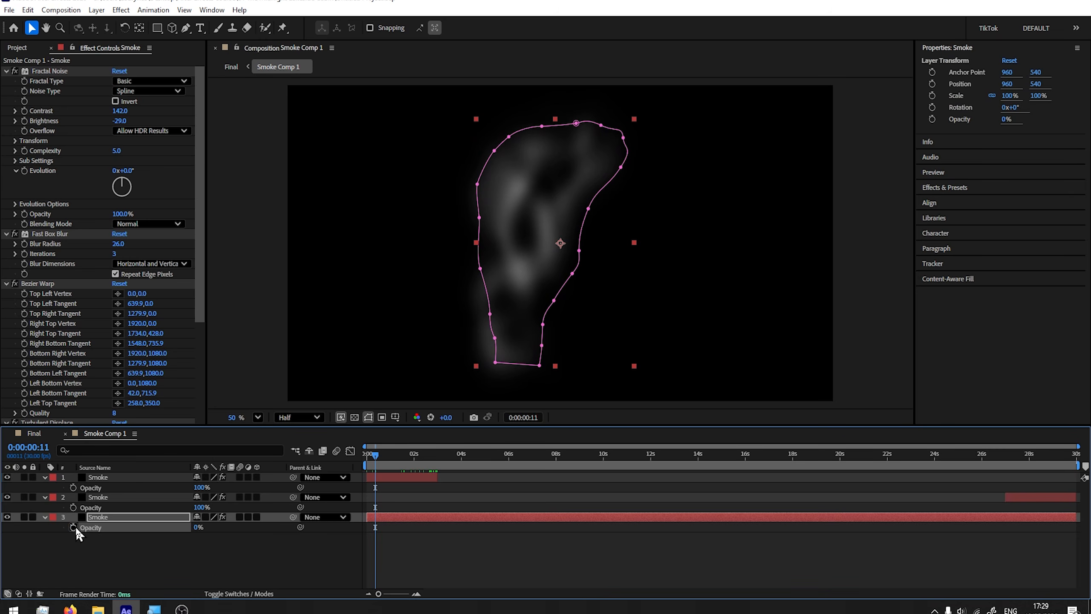
click(73, 526)
click(73, 487)
At 0:00:02:13, set the opening Smoke piece's Opacity to 0% and the full-length Smoke layer's to 100%
drag(375, 455, 424, 456)
drag(200, 487, 142, 487)
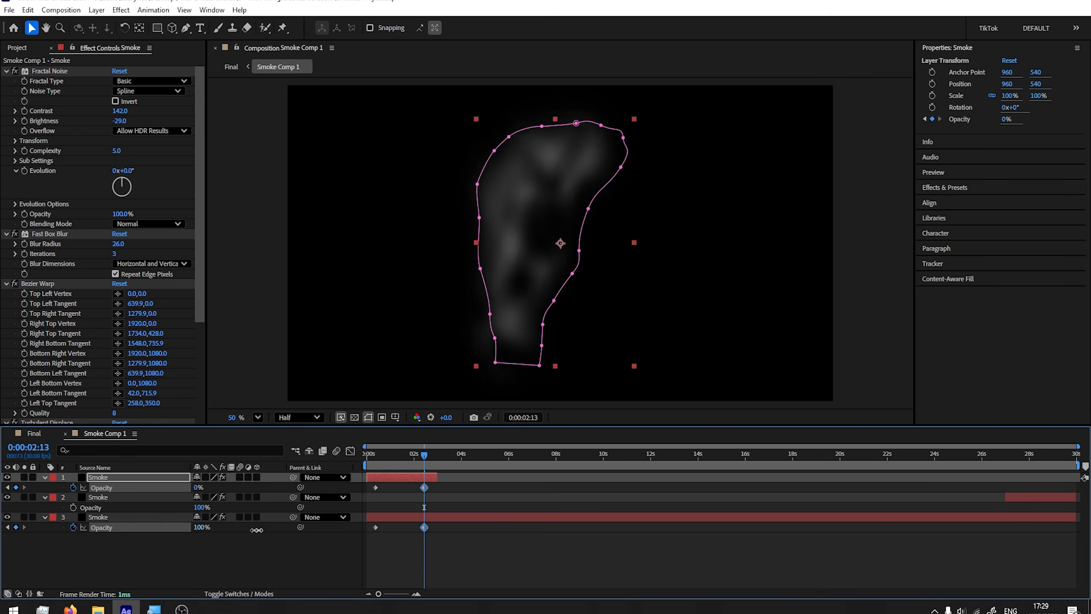
drag(198, 527, 258, 527)
At 0:00:27:00, keyframe the closing Smoke piece's Opacity at 0% and the full-length layer's at 100%
click(1005, 455)
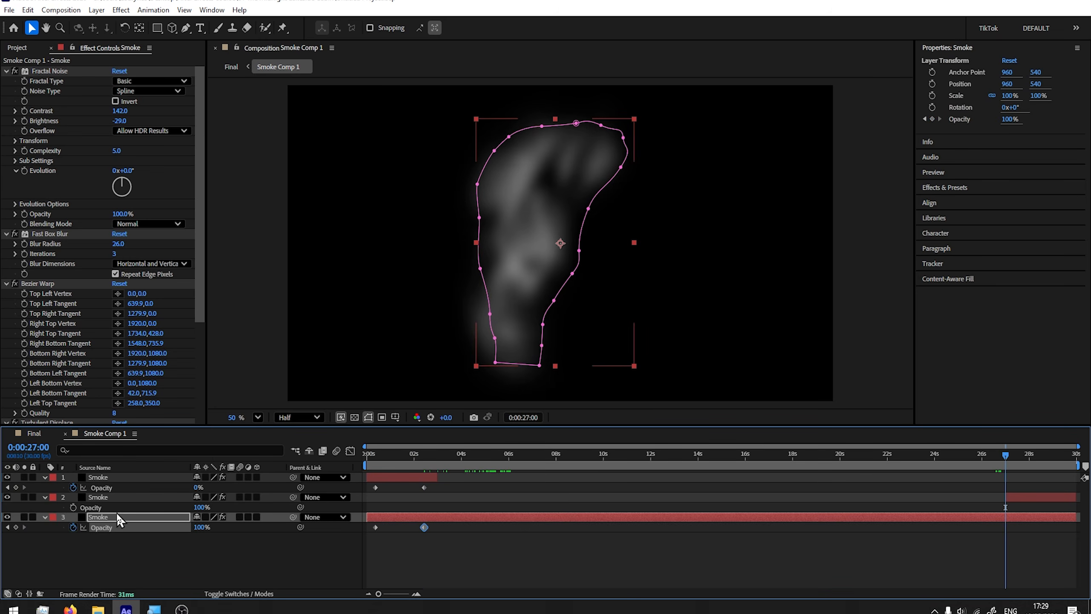
click(73, 507)
drag(200, 507, 61, 507)
click(16, 527)
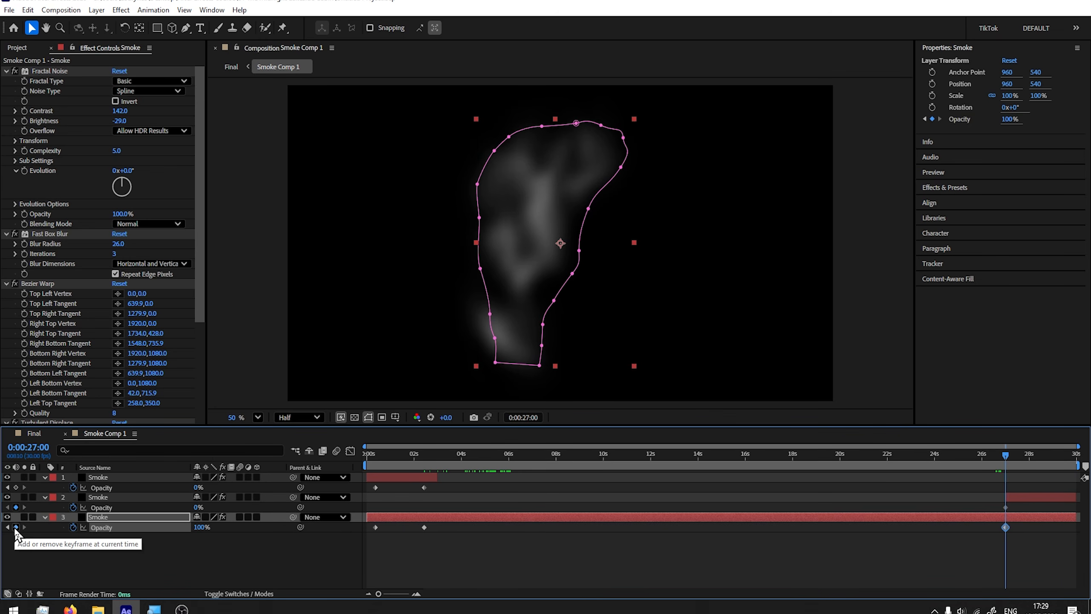
At 0:00:29:08, set the full-length Smoke layer's Opacity to 0%, raise the closing piece's Opacity and preview the loop
key(shift+Page_Down)
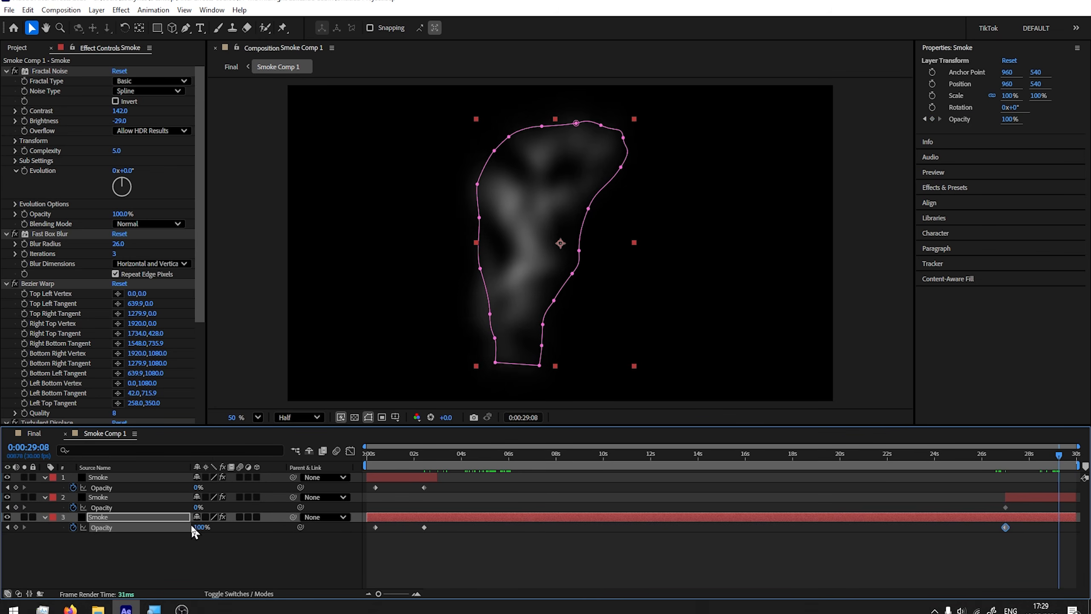
drag(196, 526, 145, 530)
key(ctrl+c)
click(102, 507)
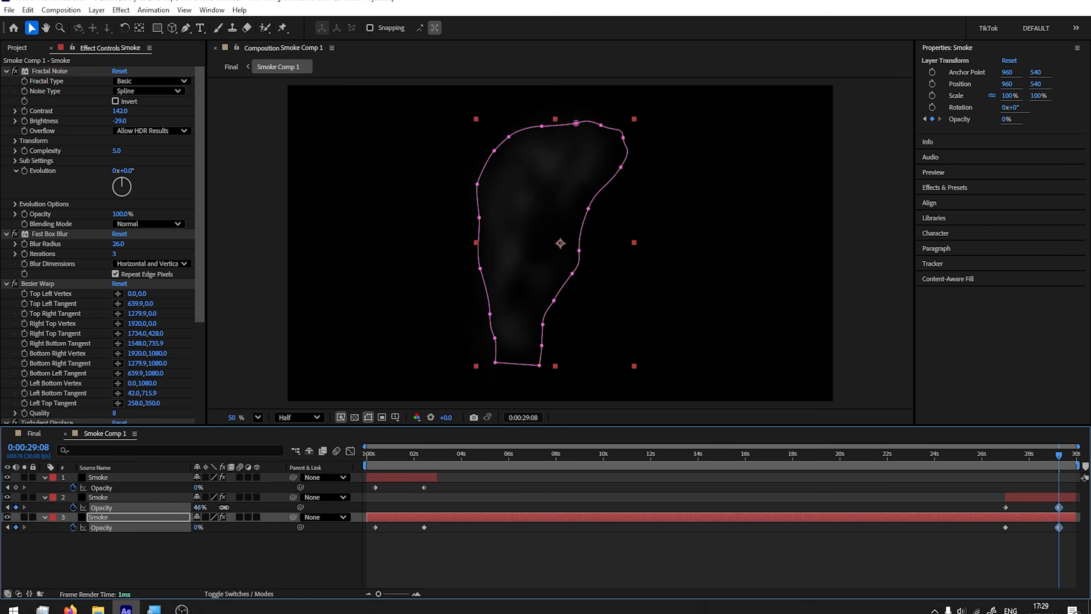
key(ctrl+v)
click(995, 453)
key(space)
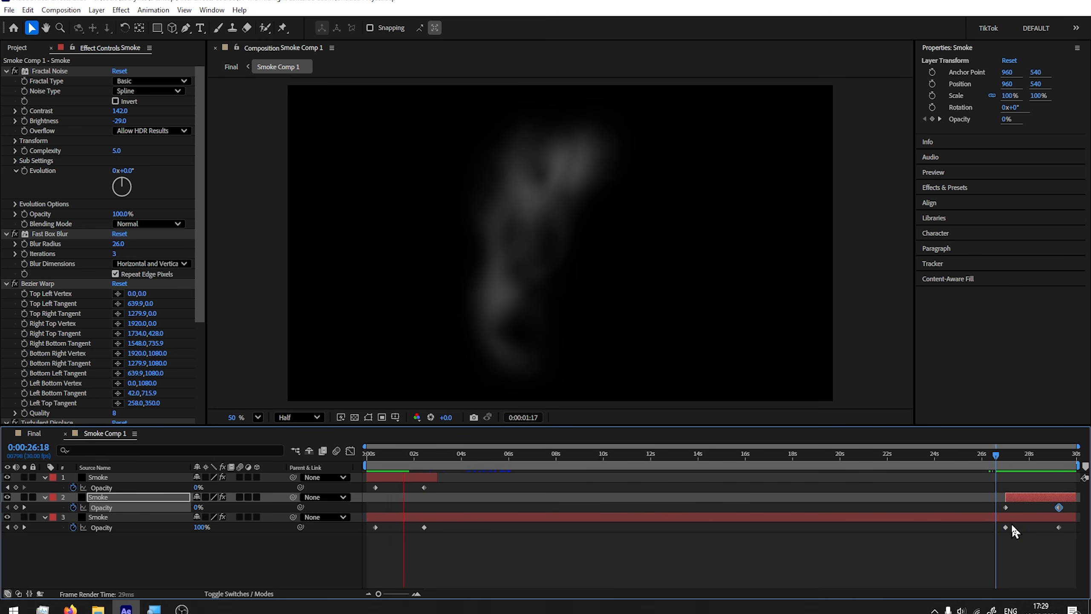
key(space)
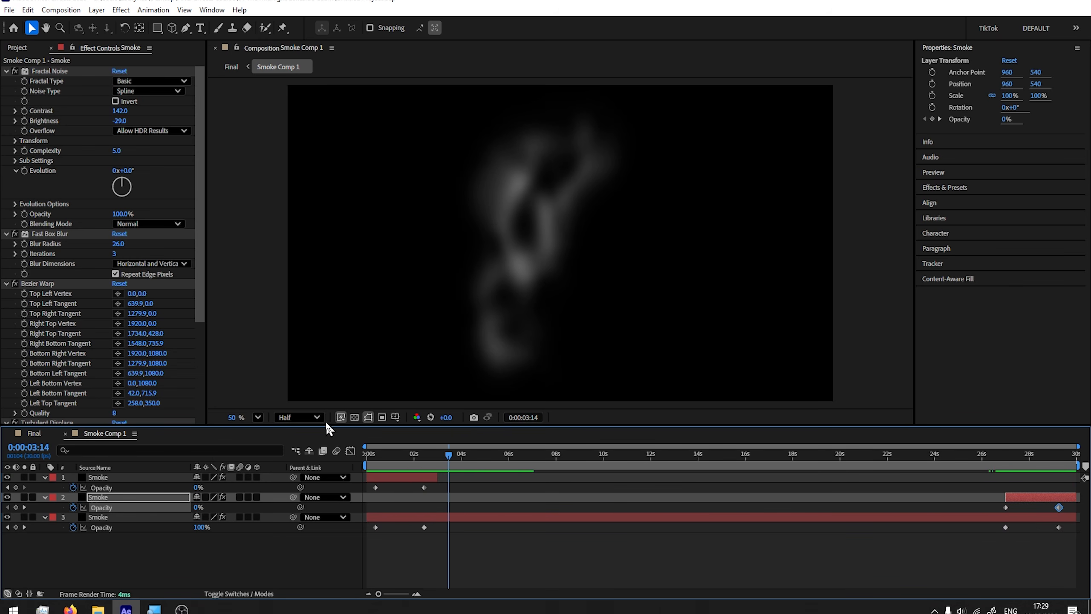
Return to the Final composition and set the Smoke Comp 1 layer's blending mode to Screen
click(65, 433)
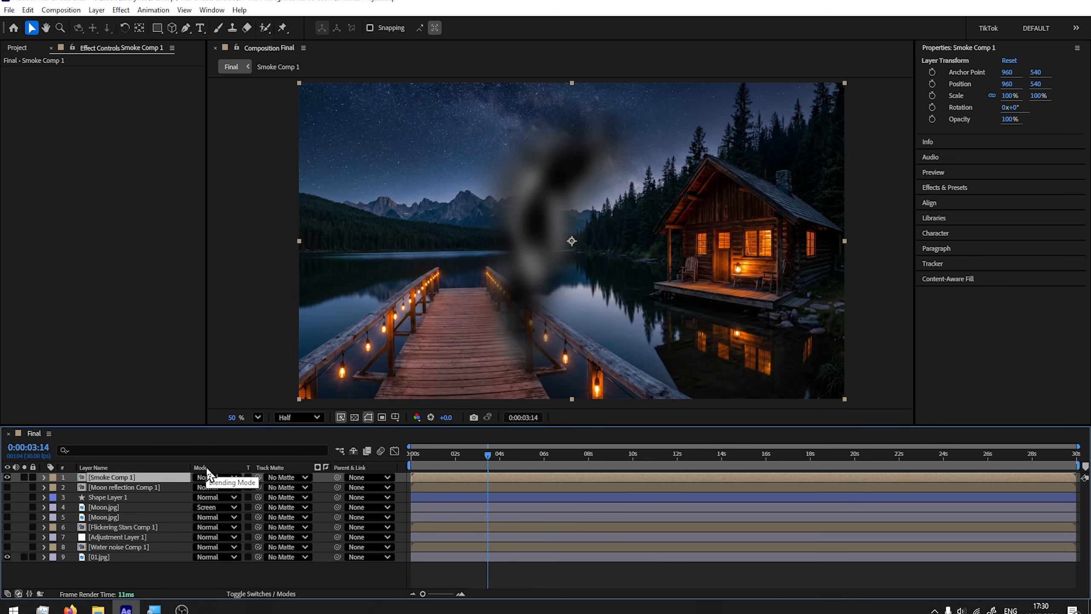
click(262, 595)
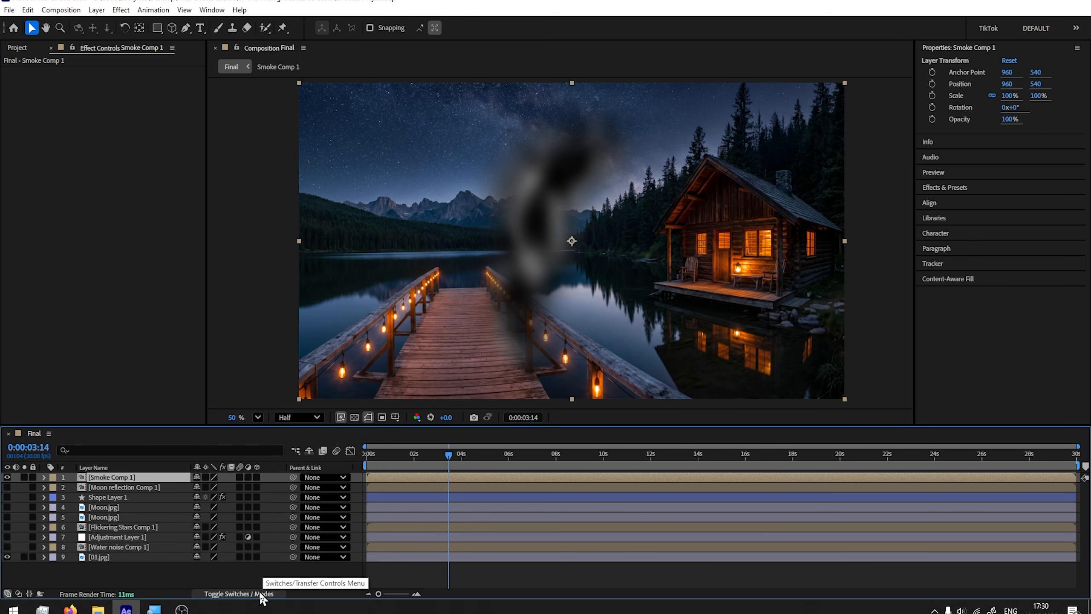
click(261, 595)
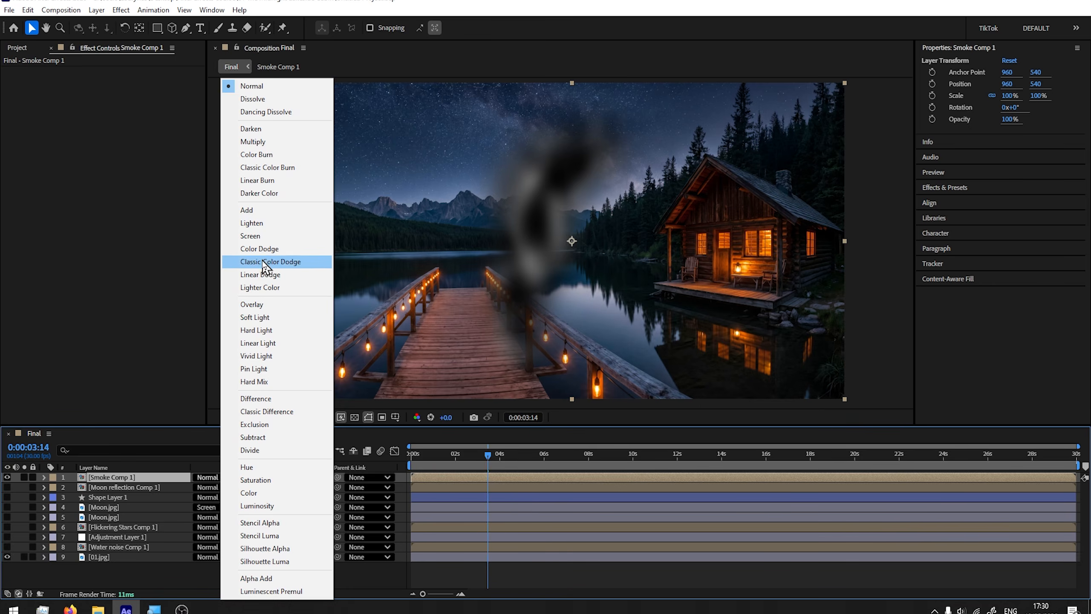
click(254, 235)
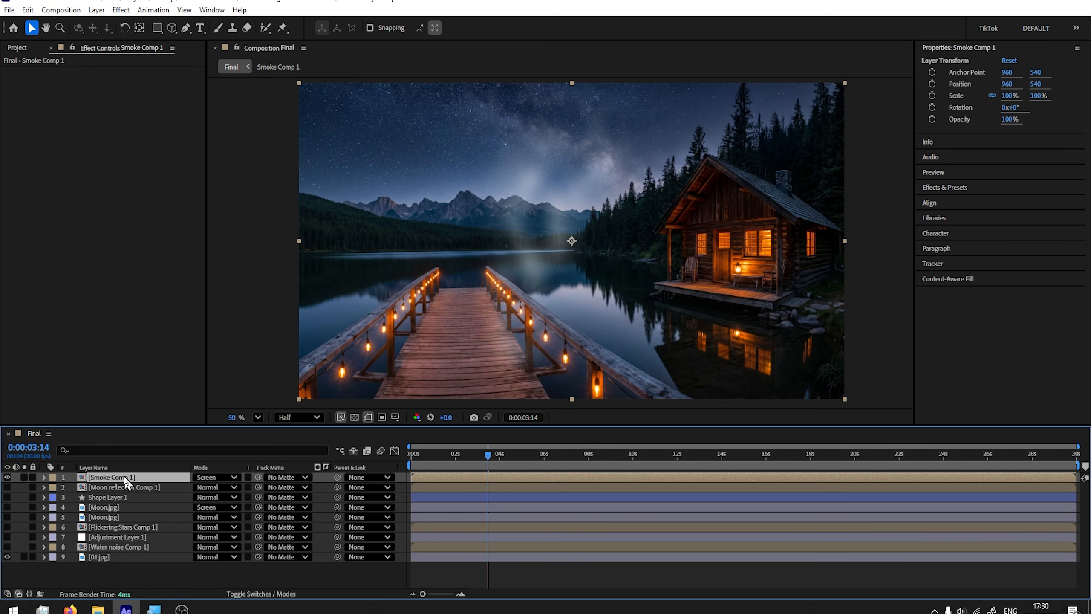
Scale Smoke Comp 1 to 27% and position it above the cabin chimney at about 1755.6, 198.8
click(45, 478)
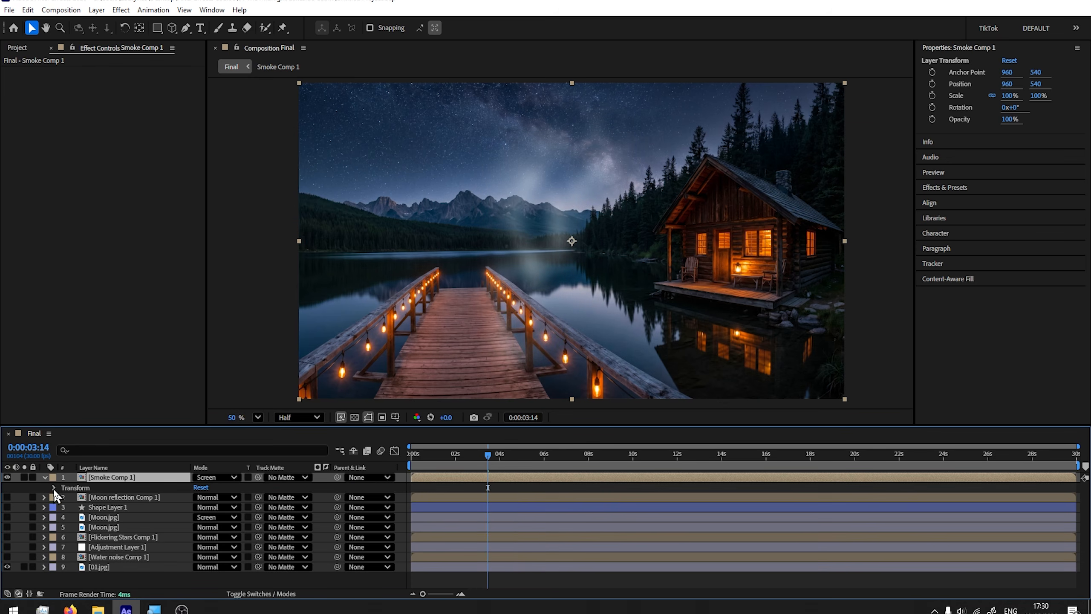
click(54, 488)
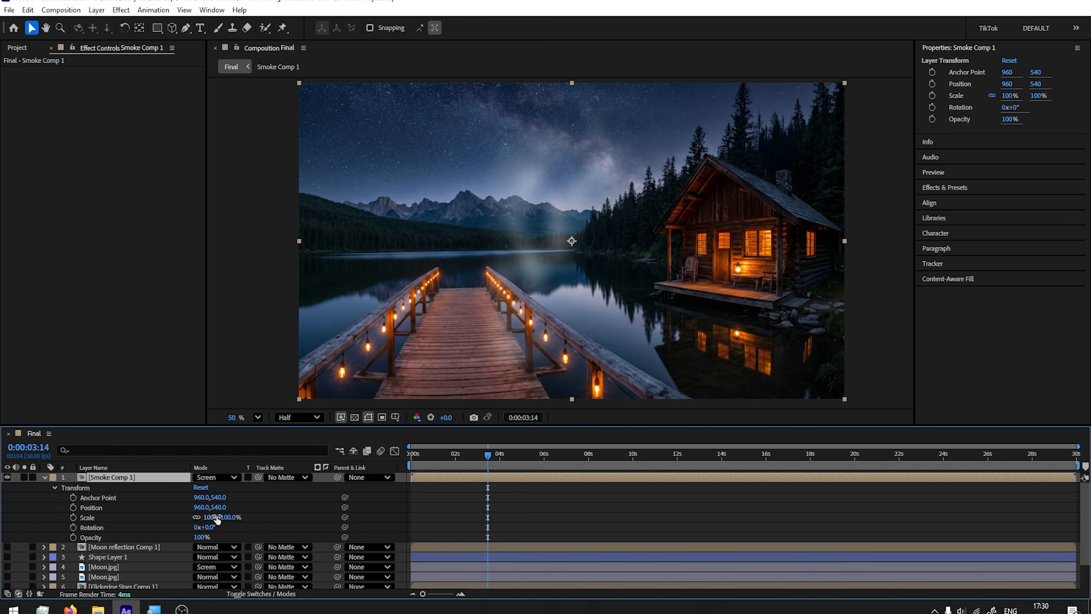
drag(214, 517, 179, 517)
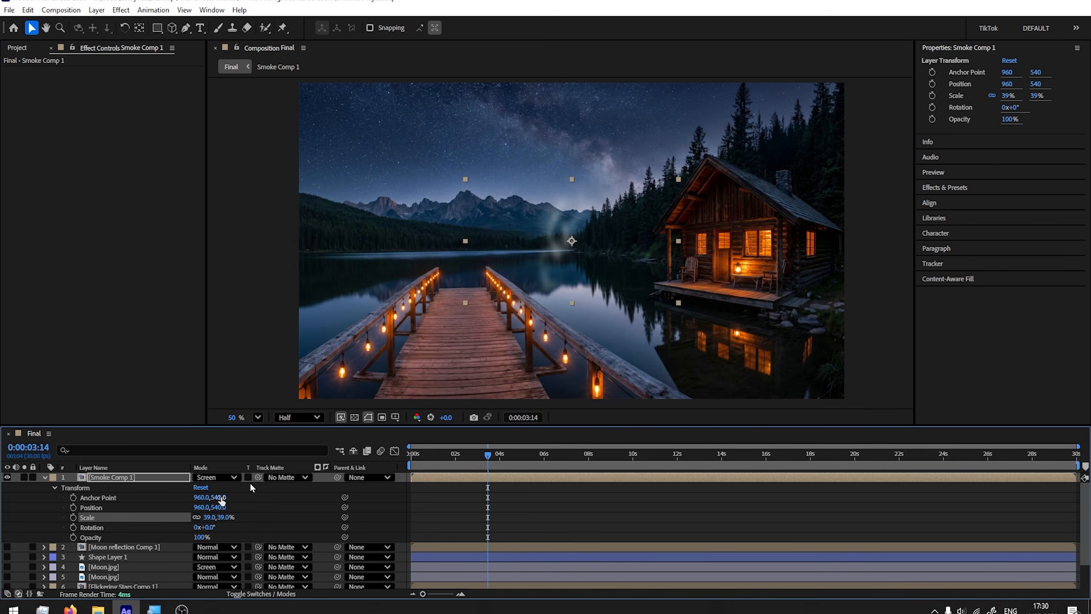
drag(579, 237, 821, 115)
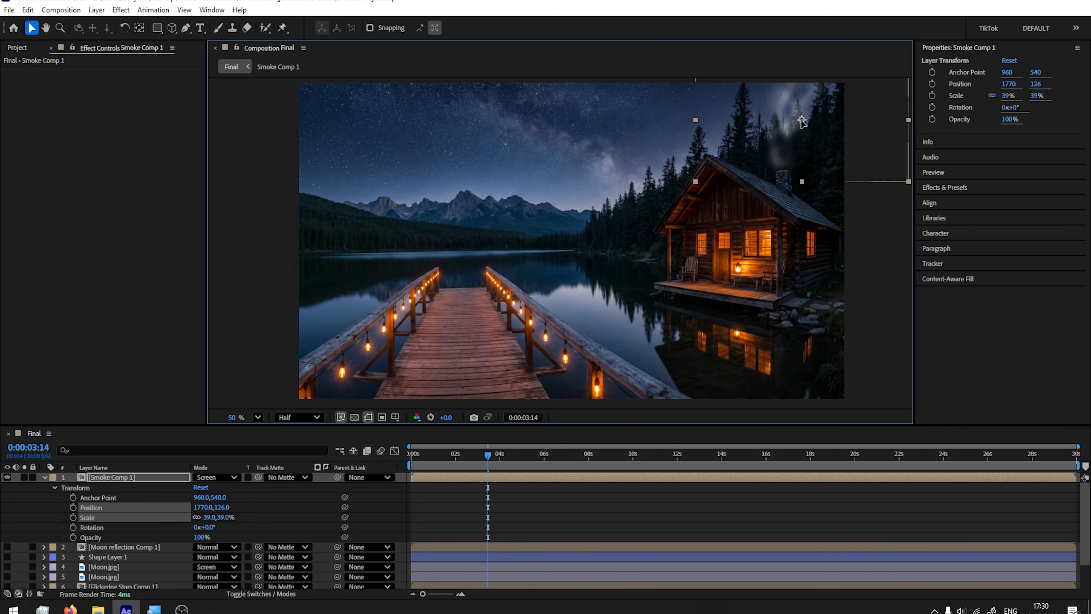
scroll(329, 370, up, 2)
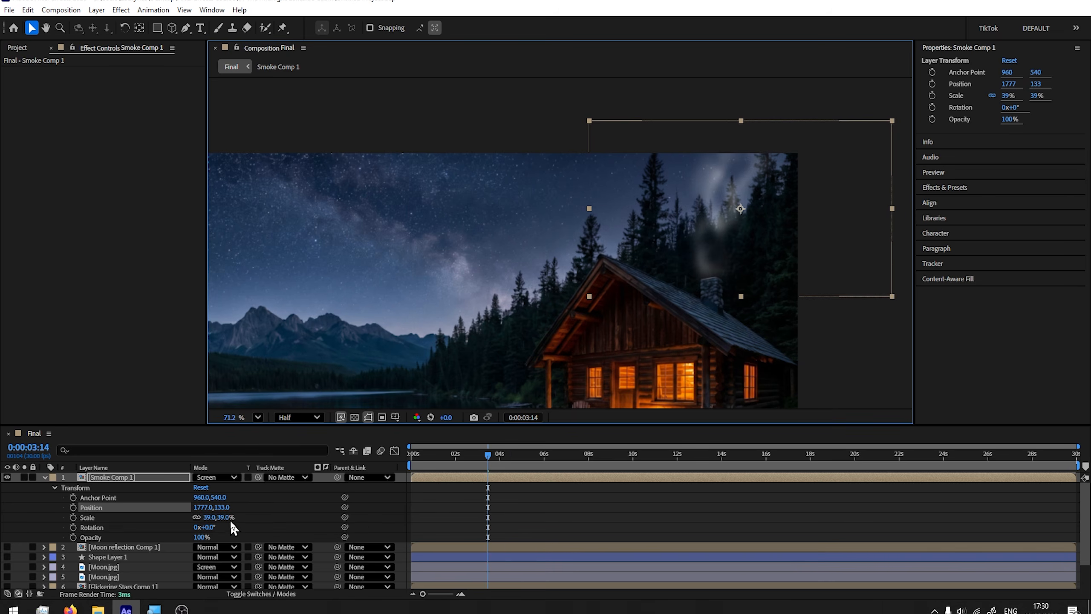
drag(225, 517, 219, 517)
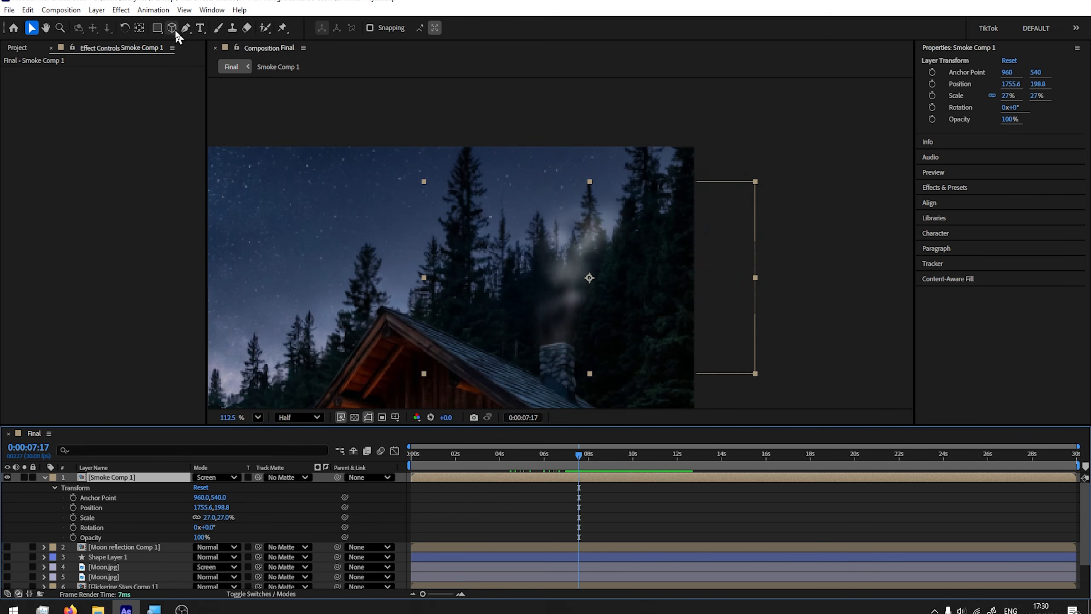
Draw a closed rounded mask with the Pen tool around the upper part of the smoke on Smoke Comp 1
click(185, 30)
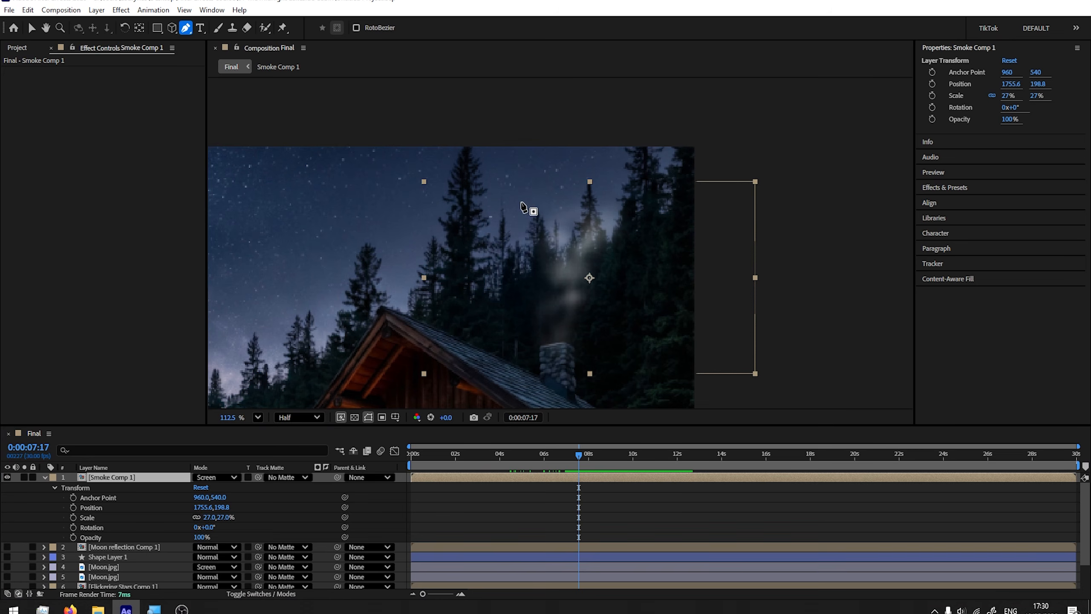
drag(506, 201, 547, 260)
drag(587, 267, 622, 268)
drag(664, 255, 675, 240)
drag(686, 205, 670, 158)
drag(628, 147, 598, 146)
drag(559, 150, 536, 154)
click(507, 201)
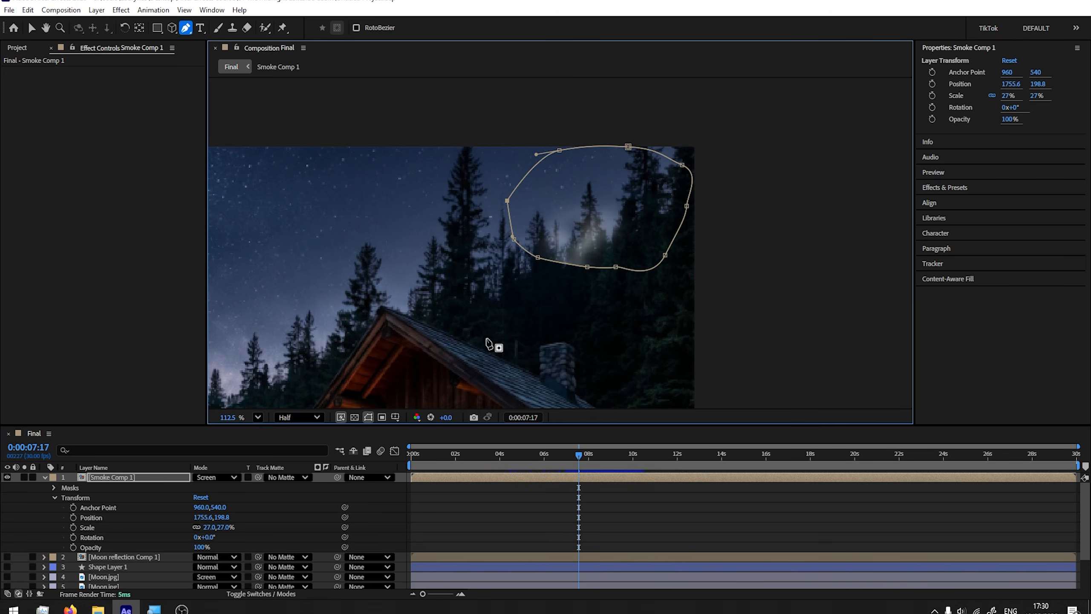
Set the upper smoke mask's mode to Subtract and its Mask Feather to 267 pixels
scroll(495, 344, up, 2)
click(115, 477)
key(m)
click(210, 487)
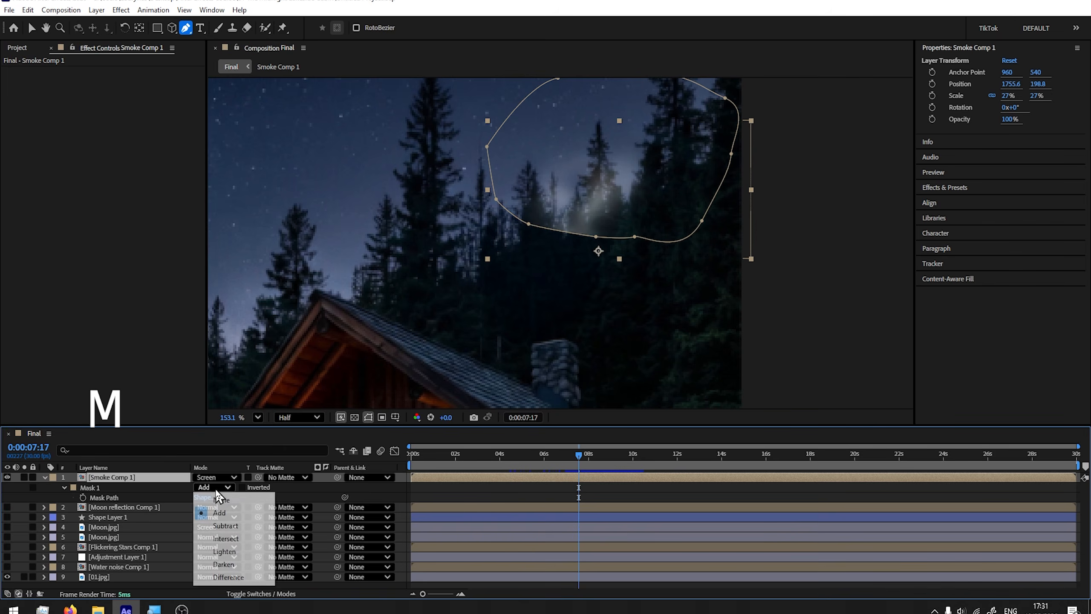
click(241, 524)
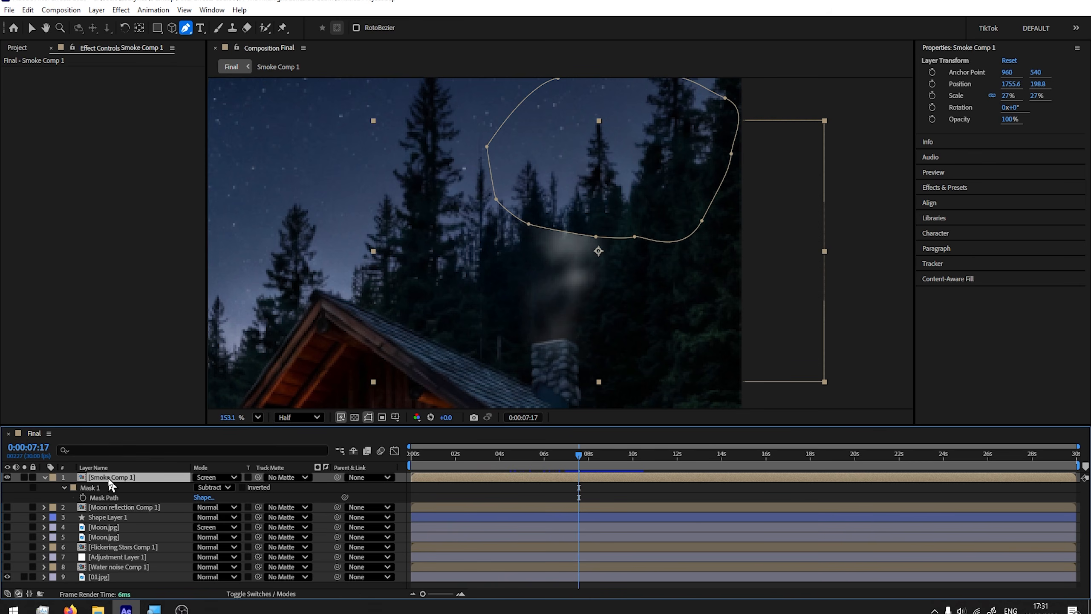
click(65, 488)
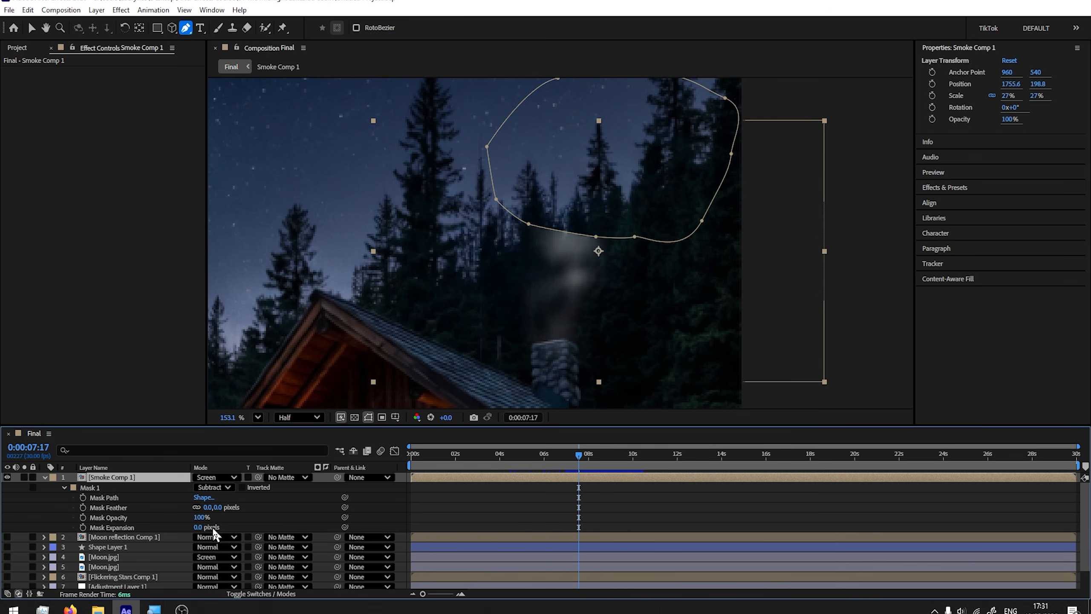
drag(216, 509, 370, 514)
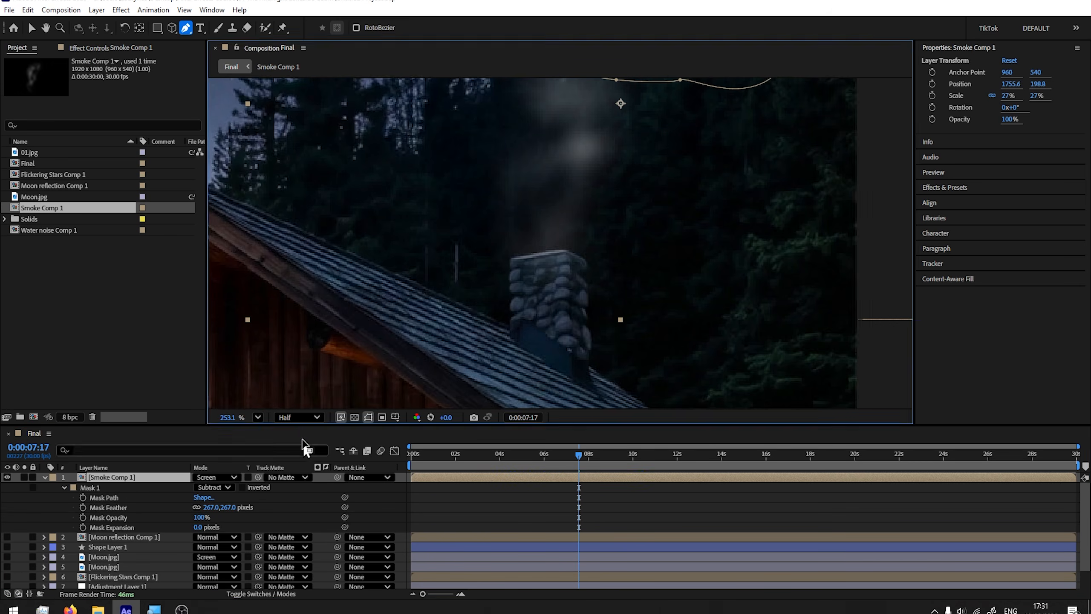
Switch the preview resolution to Full and go to 0:00:05:06 to check the smoke at the chimney opening
click(298, 417)
click(303, 454)
scroll(575, 261, up, 1)
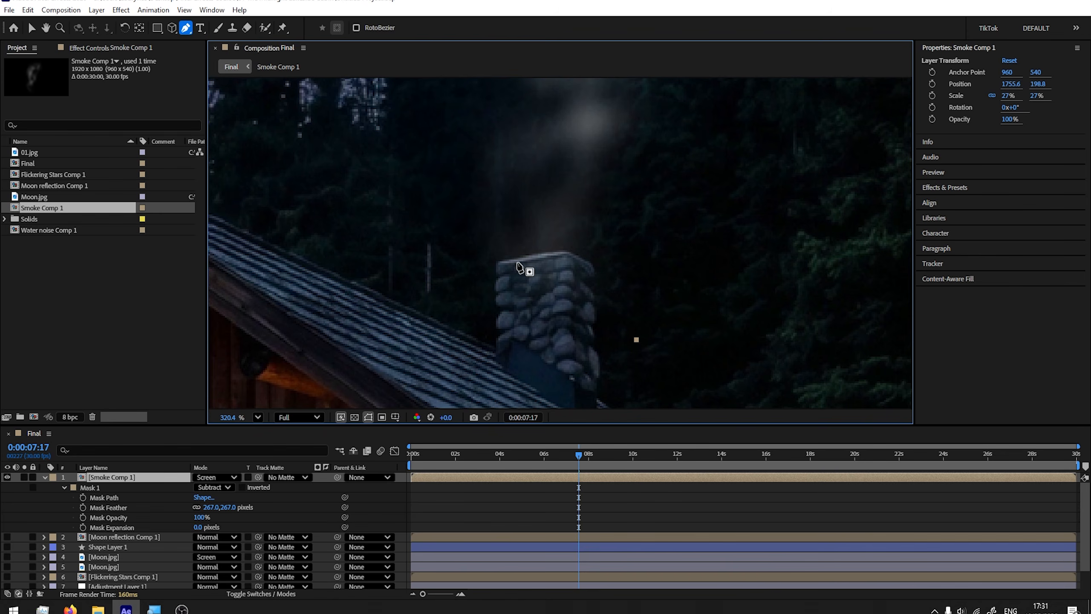
drag(549, 451, 539, 451)
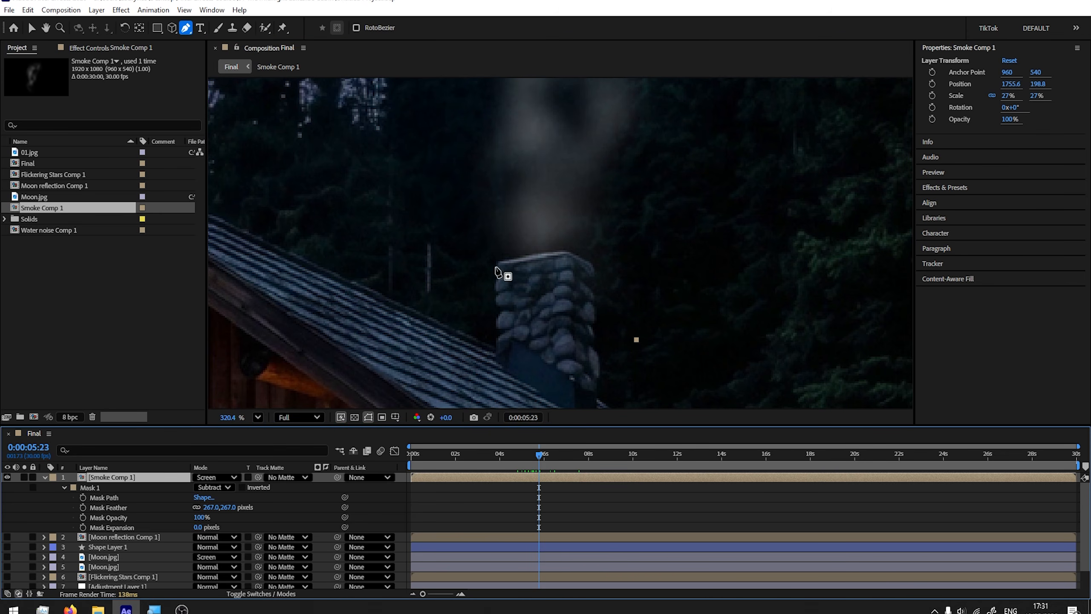
drag(540, 454, 527, 455)
Draw a second closed mask on Smoke Comp 1 along the chimney's top edge and around the chimney below it
click(497, 261)
click(560, 252)
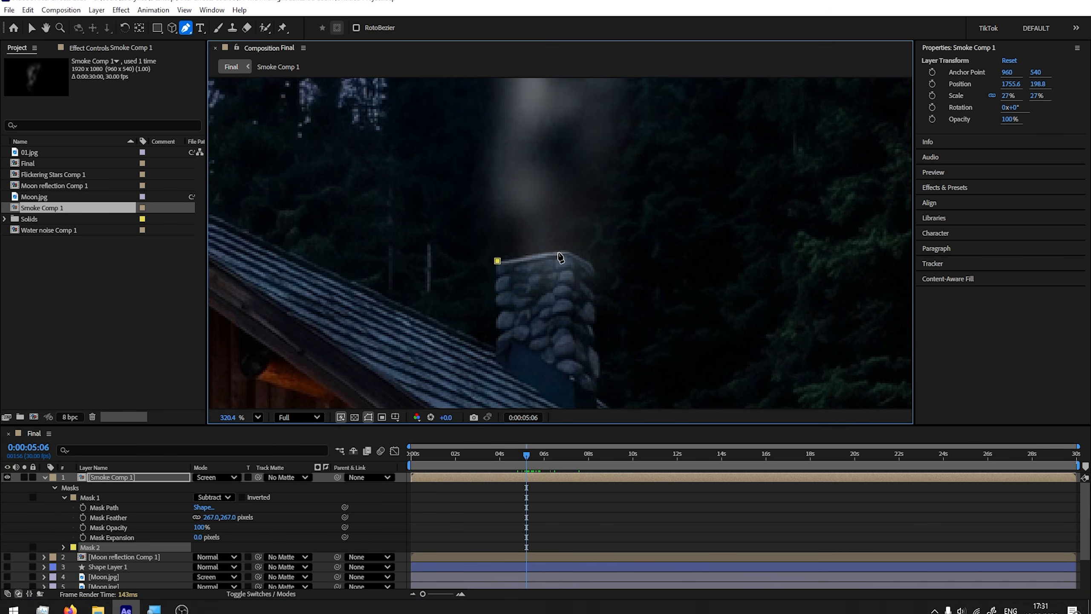
click(597, 267)
click(643, 284)
click(664, 364)
click(492, 366)
click(398, 328)
click(402, 282)
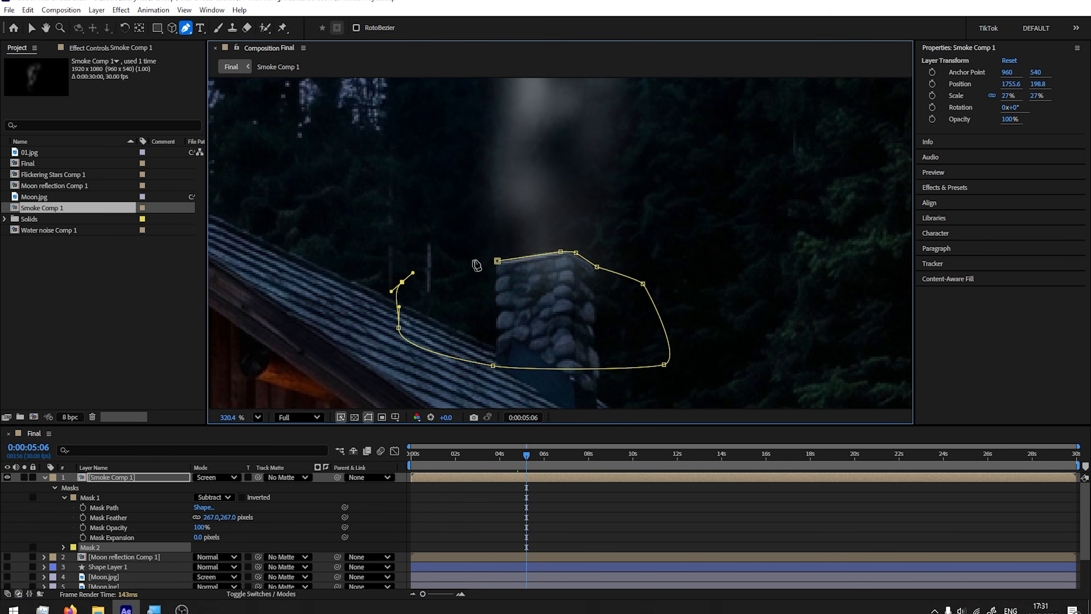
click(497, 261)
Set Mask 2's mode on Smoke Comp 1 to Subtract and its Mask Feather to 6 pixels
click(215, 547)
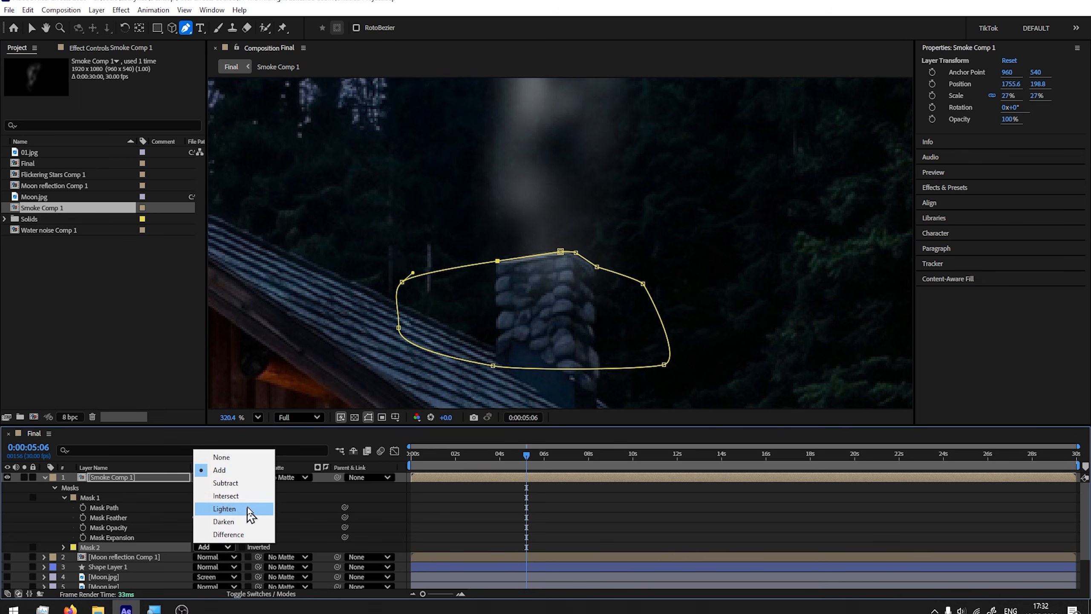
click(252, 494)
click(68, 546)
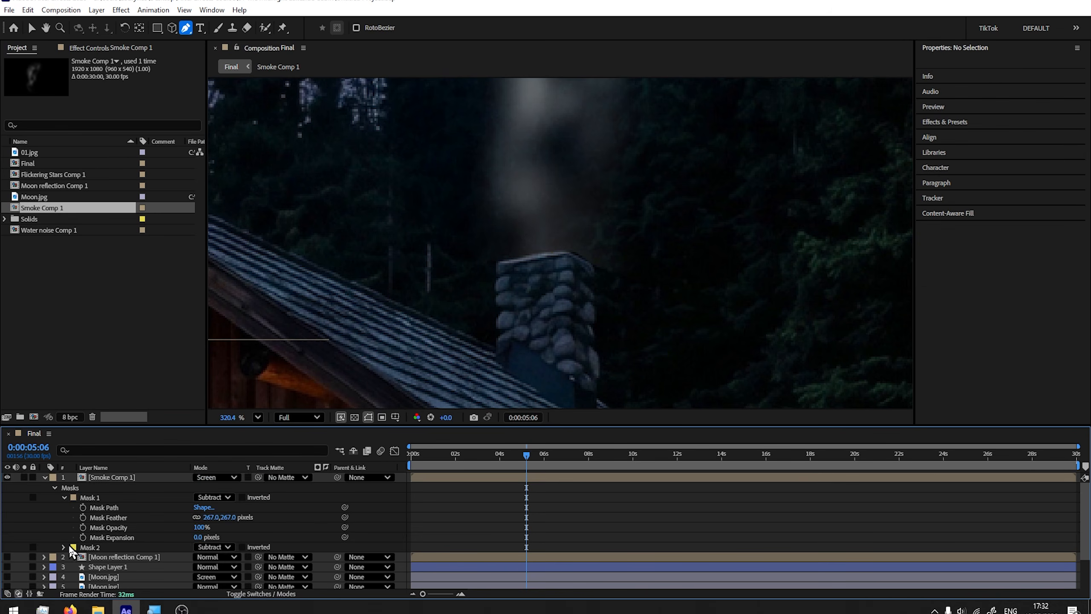
click(64, 547)
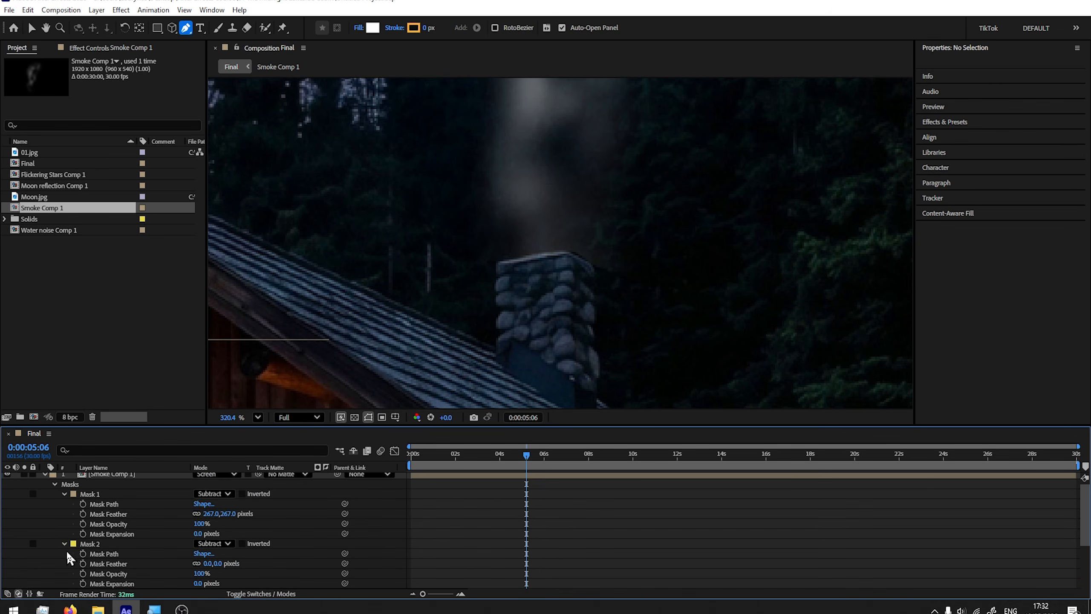
click(210, 563)
text(2)
key(BackSpace)
text(6)
key(Return)
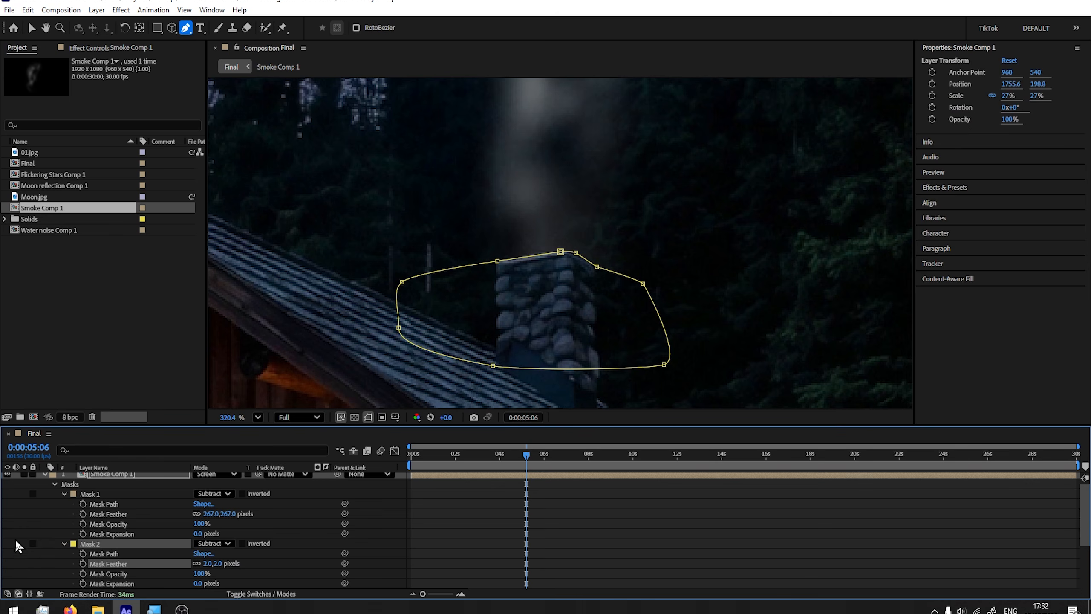
click(25, 505)
Move the upper smoke mask, Mask 1, slightly upward so more of the smoke above the chimney remains
scroll(363, 325, up, 1)
scroll(363, 325, down, 3)
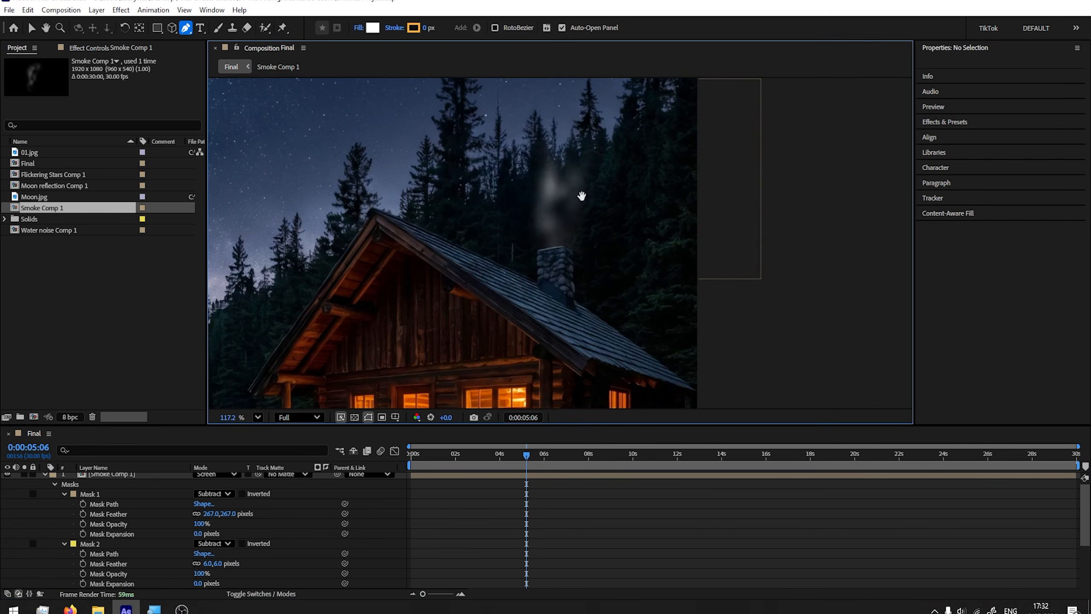
drag(579, 198, 592, 286)
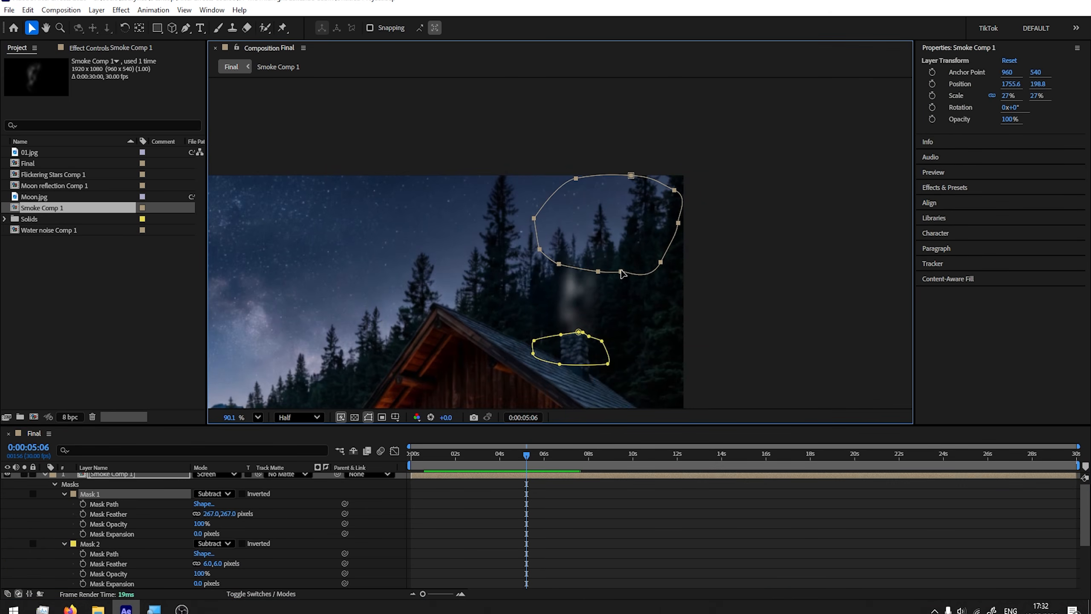
double_click(621, 272)
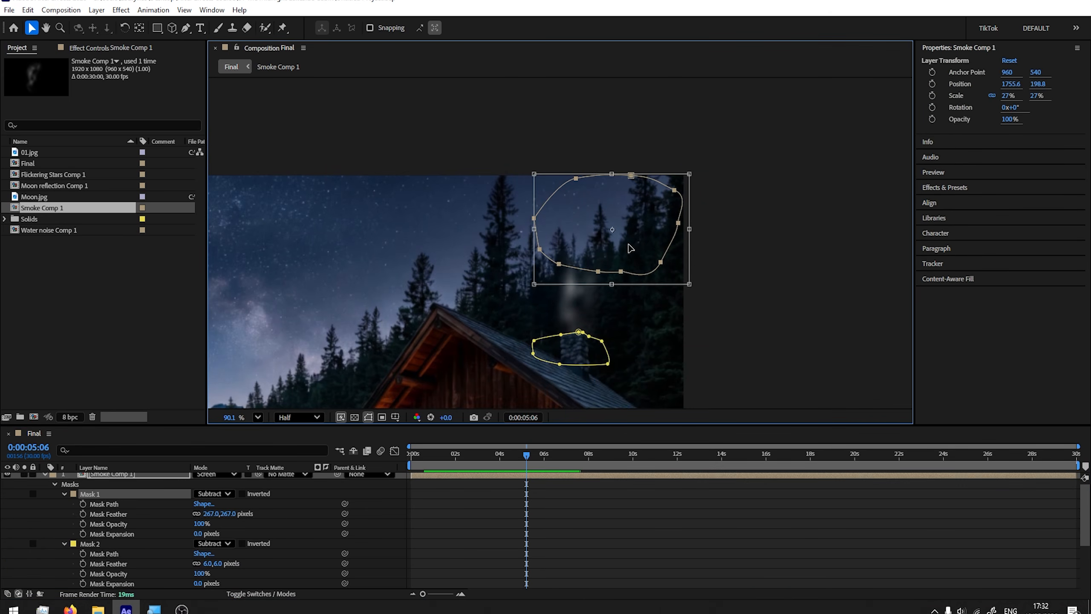
drag(630, 248, 629, 224)
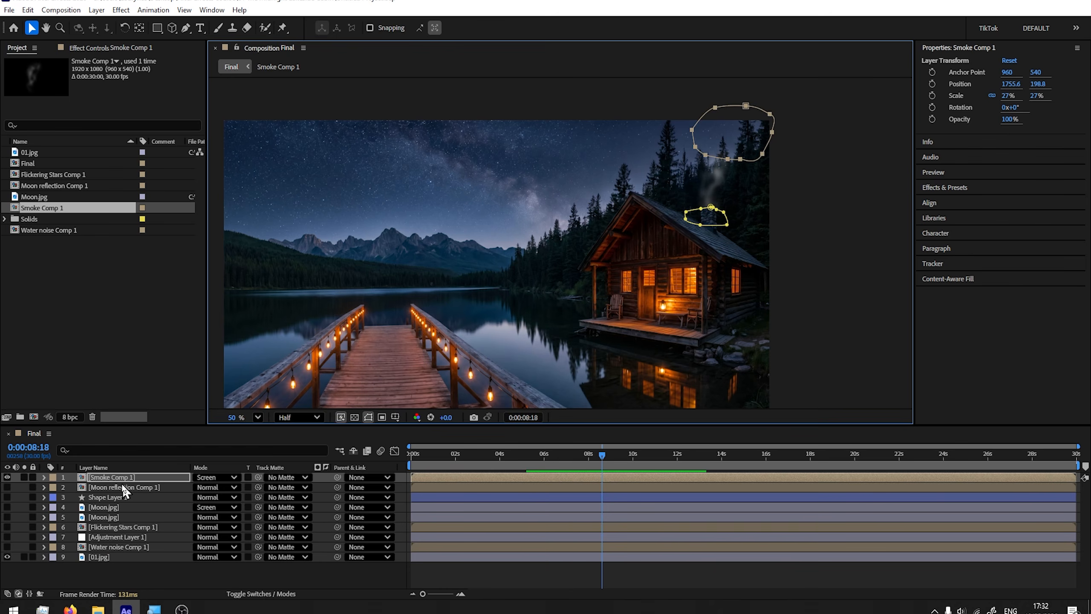
Lower the opacity of the Smoke Comp 1 layer to make the chimney smoke subtler
click(118, 478)
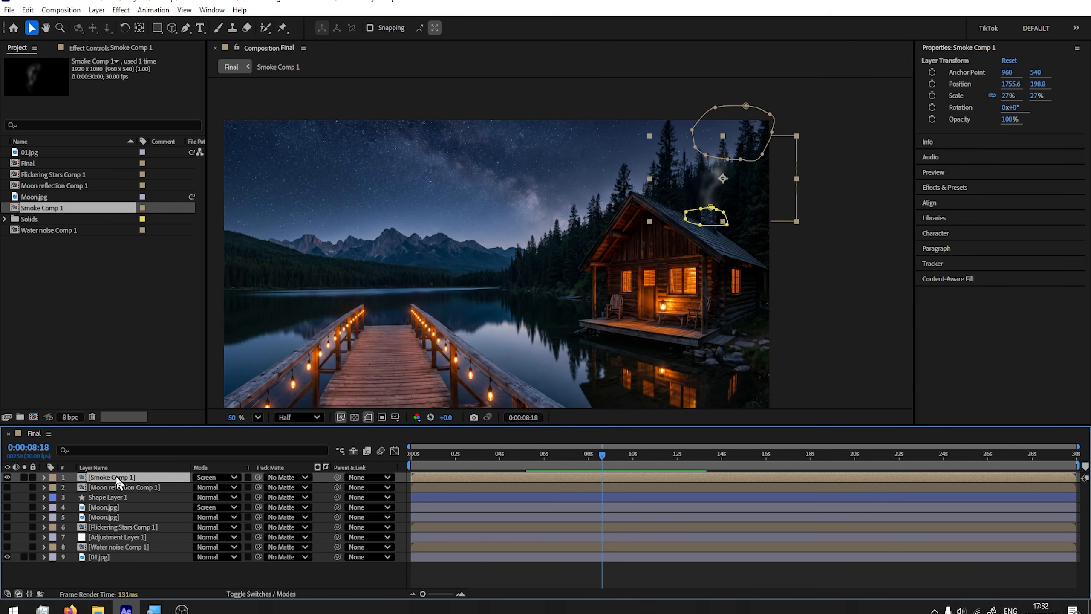
key(t)
drag(201, 489, 188, 491)
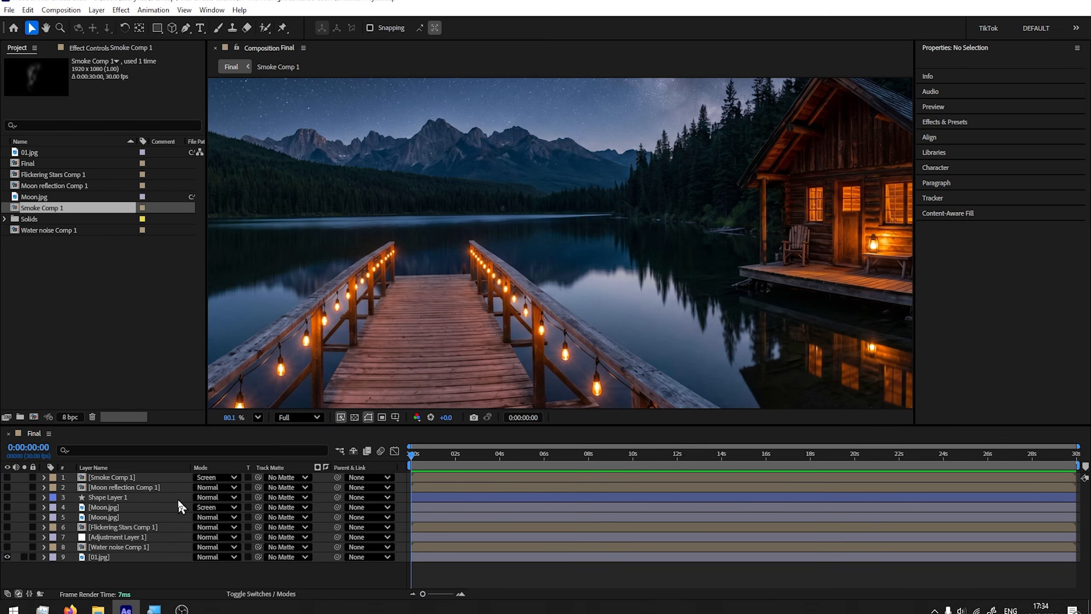
Draw a circle centred on the porch lantern with the Ellipse tool, using the orange fill FFAF00
click(157, 28)
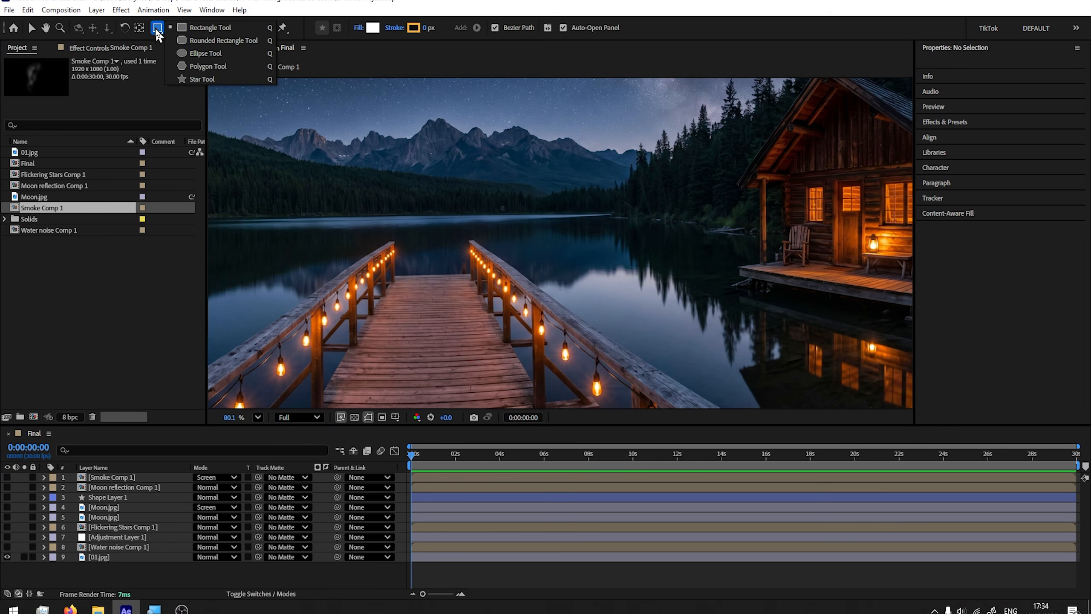
click(217, 58)
scroll(877, 181, up, 3)
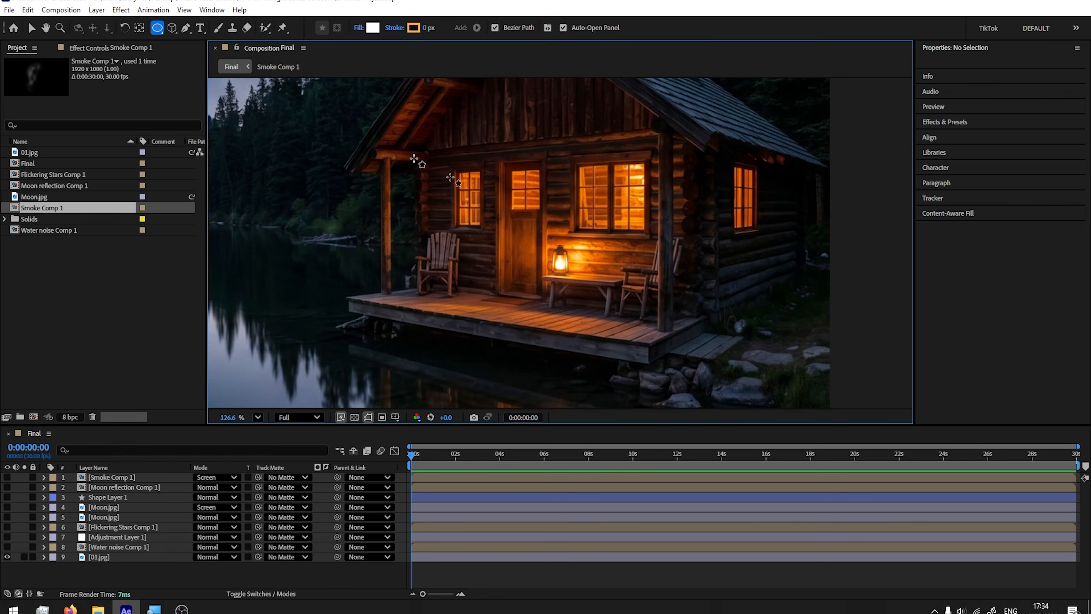
click(372, 29)
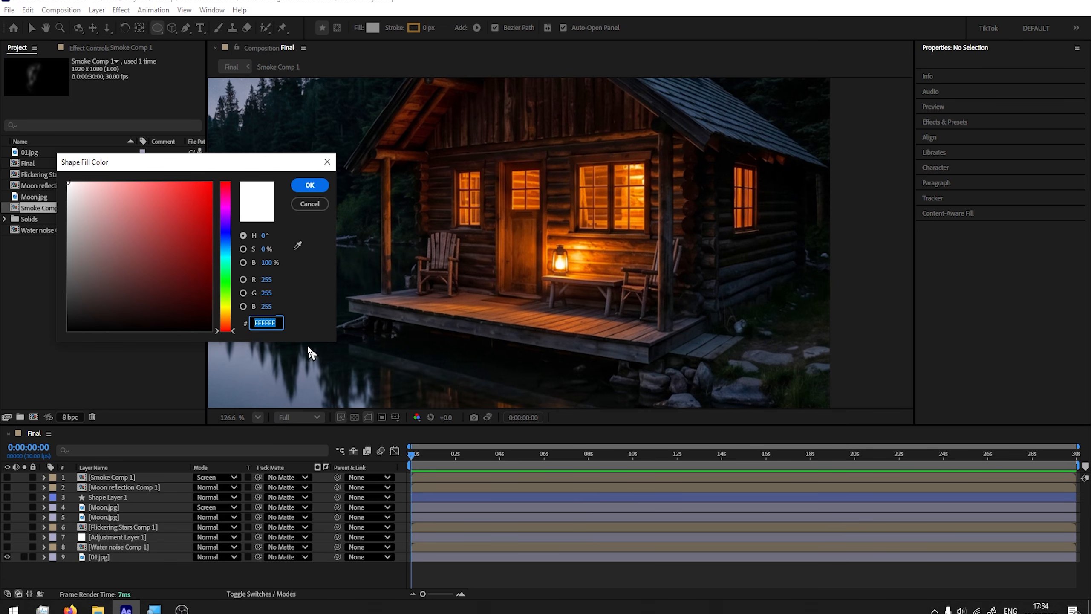
click(297, 247)
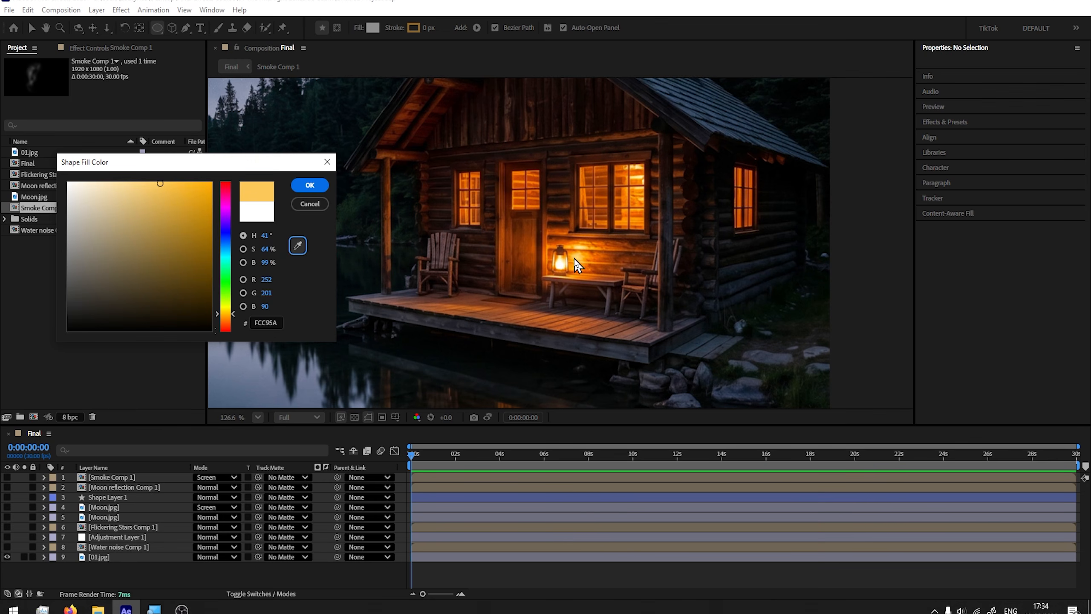
drag(161, 209, 213, 175)
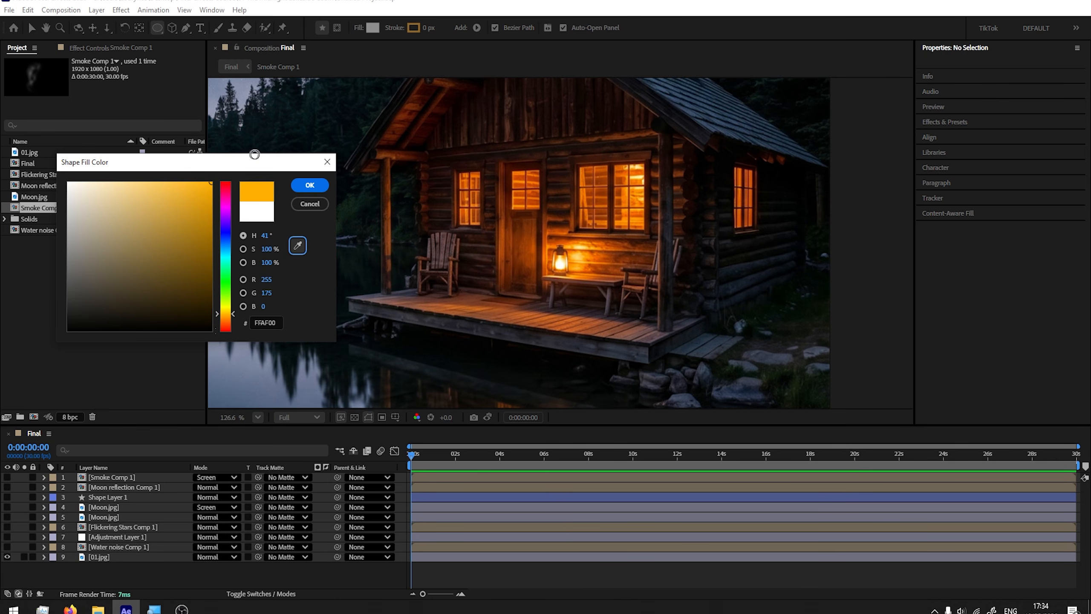
click(310, 185)
mouse_move(513, 224)
mouse_down()
mouse_move(581, 276)
mouse_move(581, 292)
mouse_move(595, 284)
mouse_up()
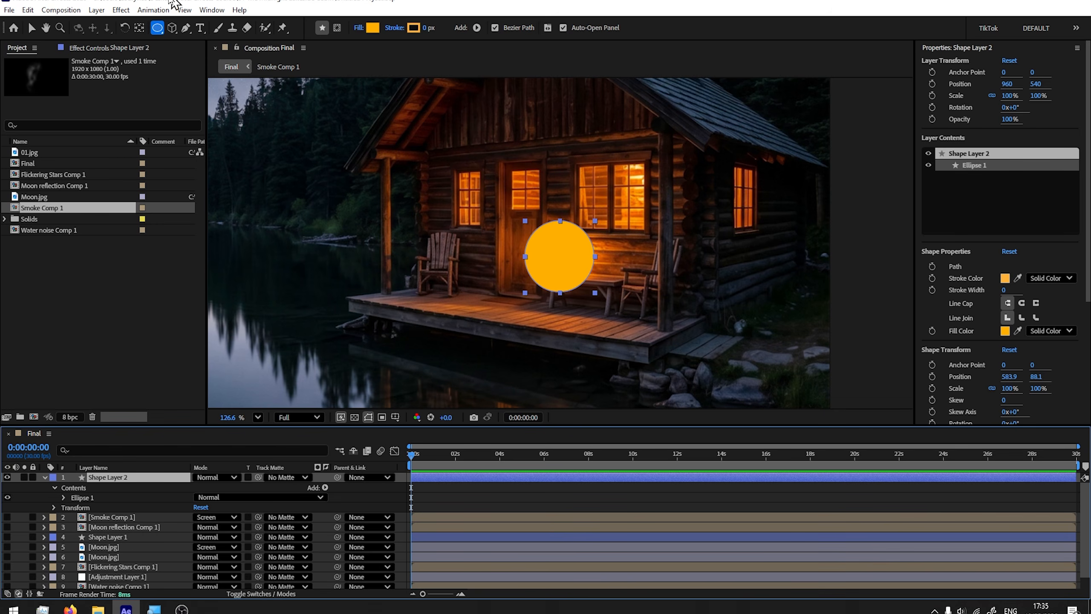
Apply Fast Box Blur to the lantern circle with a Blur Radius of 21
click(121, 10)
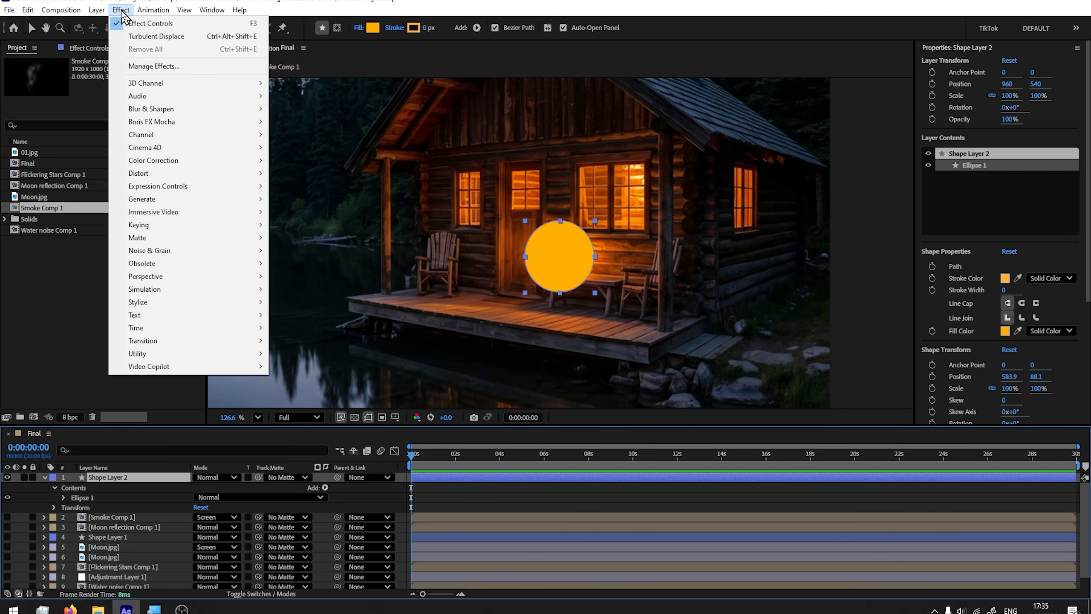
mouse_move(171, 113)
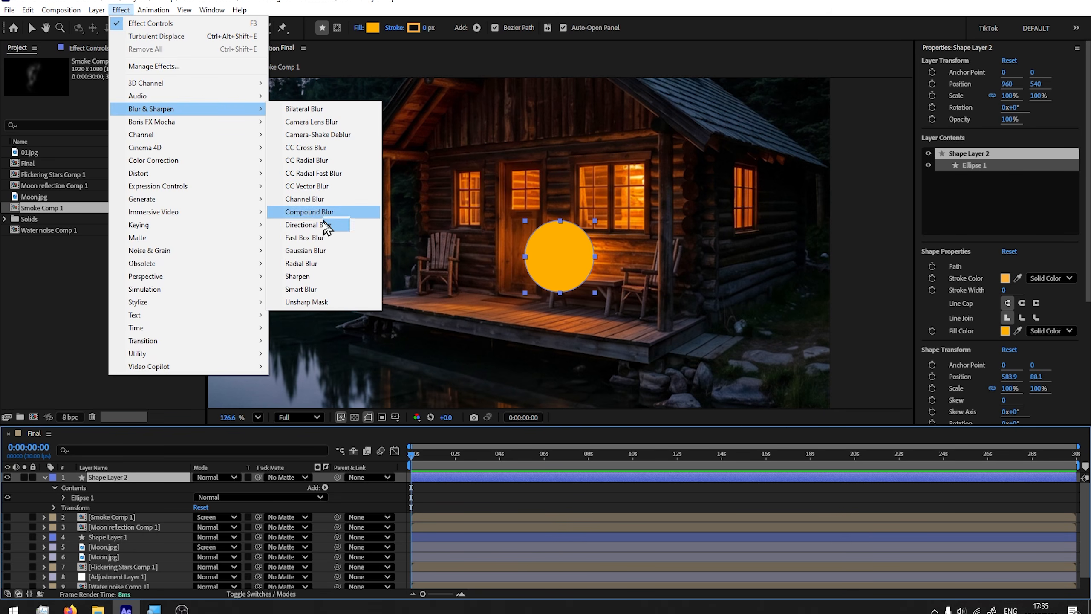
click(310, 237)
drag(115, 81, 130, 81)
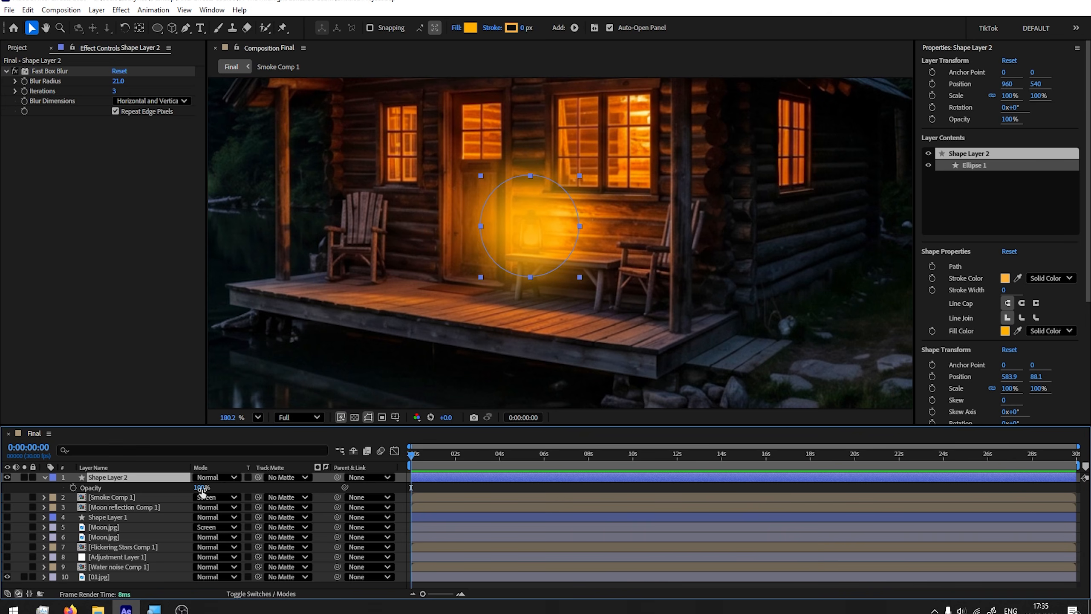
Try the lantern glow at reduced opacity, and at full opacity with the Overlay and Soft Light blending modes
drag(202, 487, 156, 491)
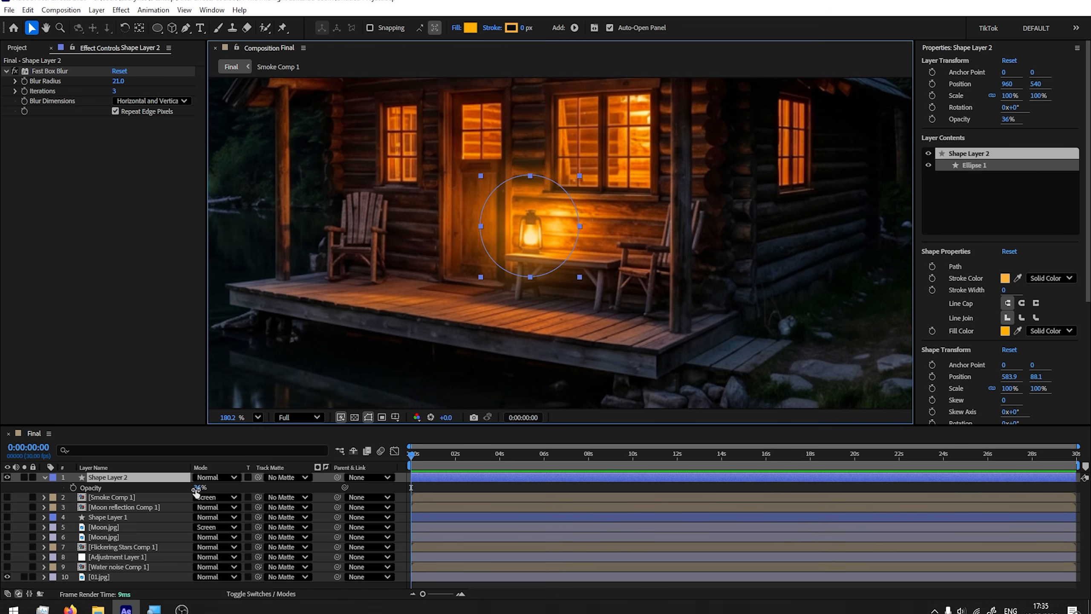
drag(197, 489, 232, 488)
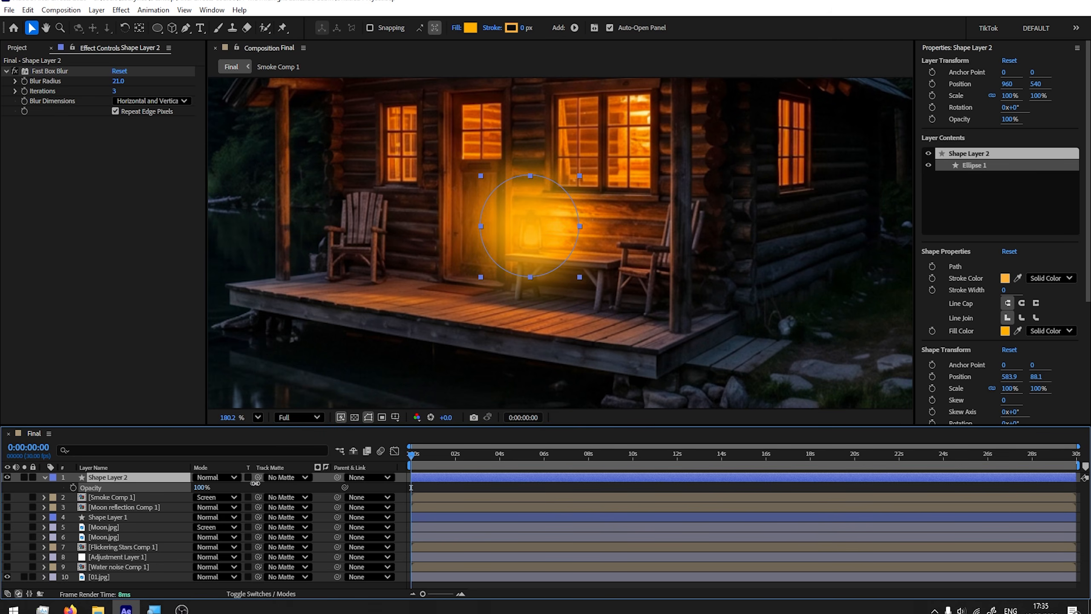
click(221, 477)
click(187, 487)
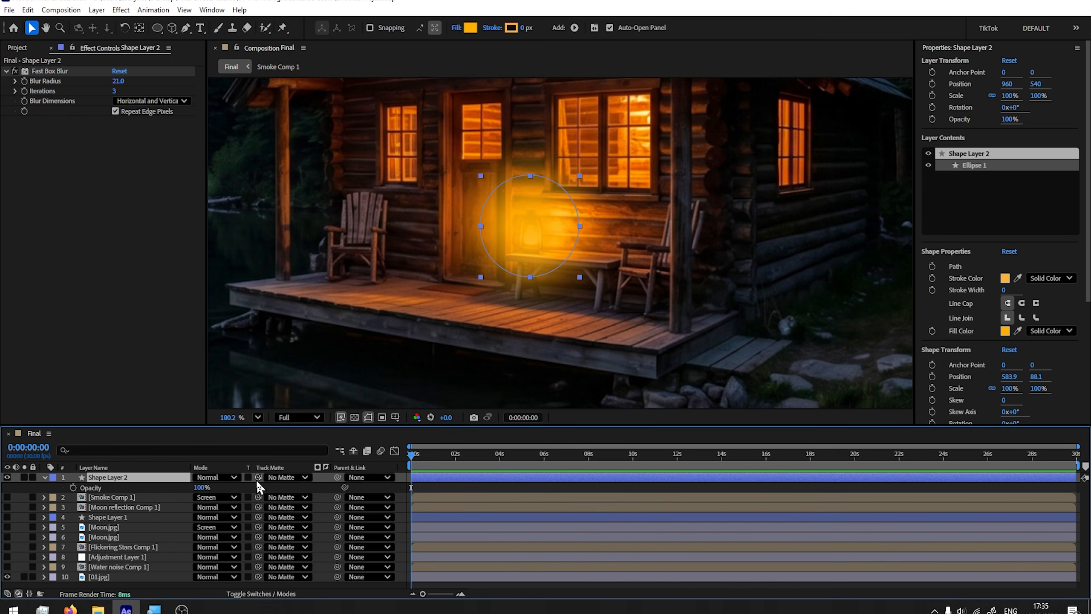
click(208, 477)
click(287, 306)
click(213, 477)
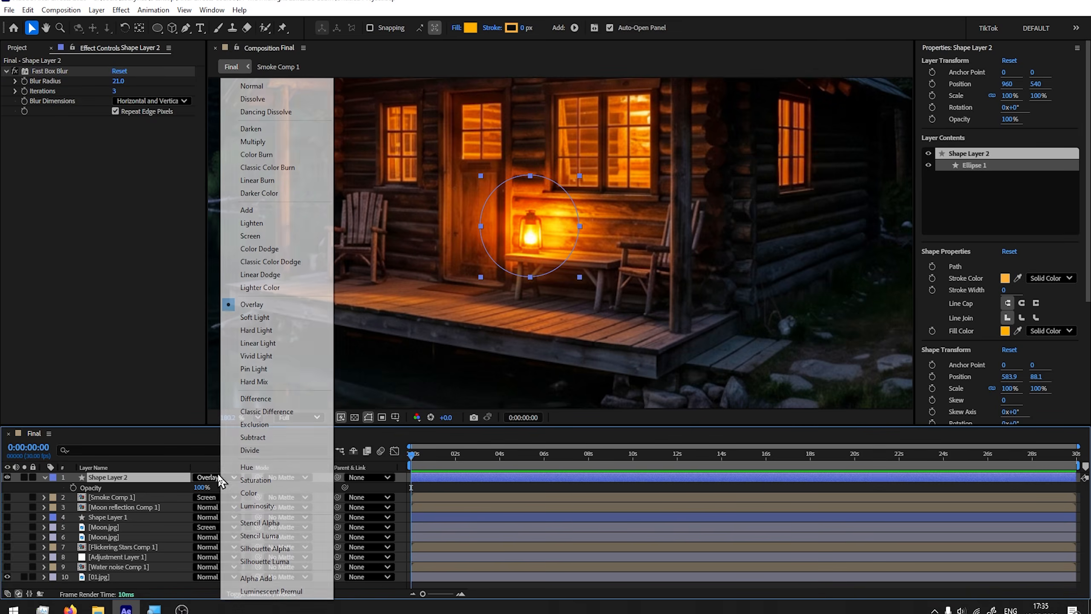
click(275, 324)
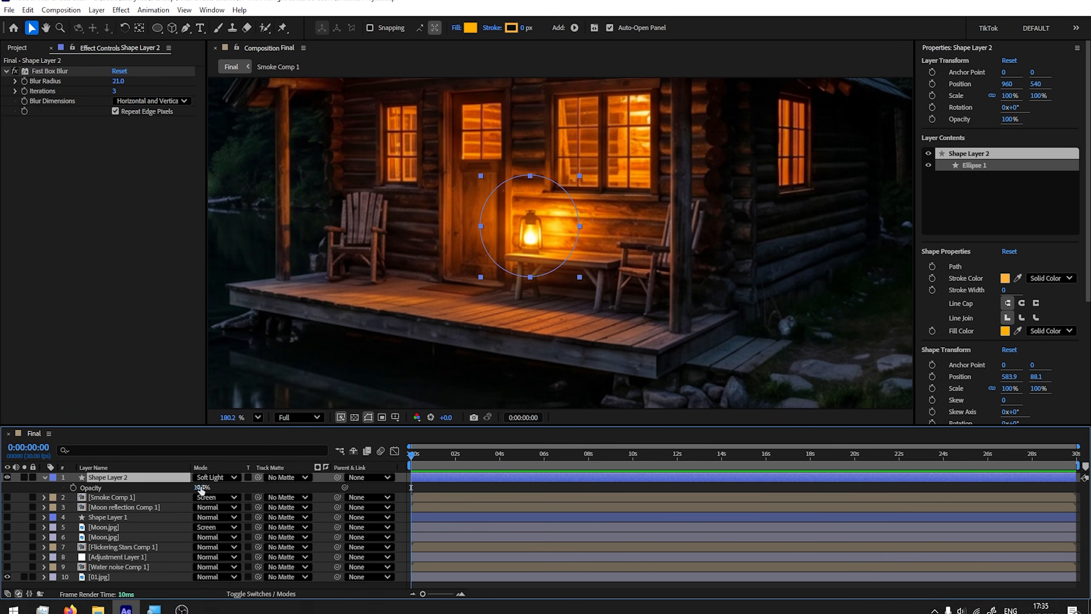
Set the lantern glow's opacity to 26% with the Normal blending mode
drag(202, 490, 284, 495)
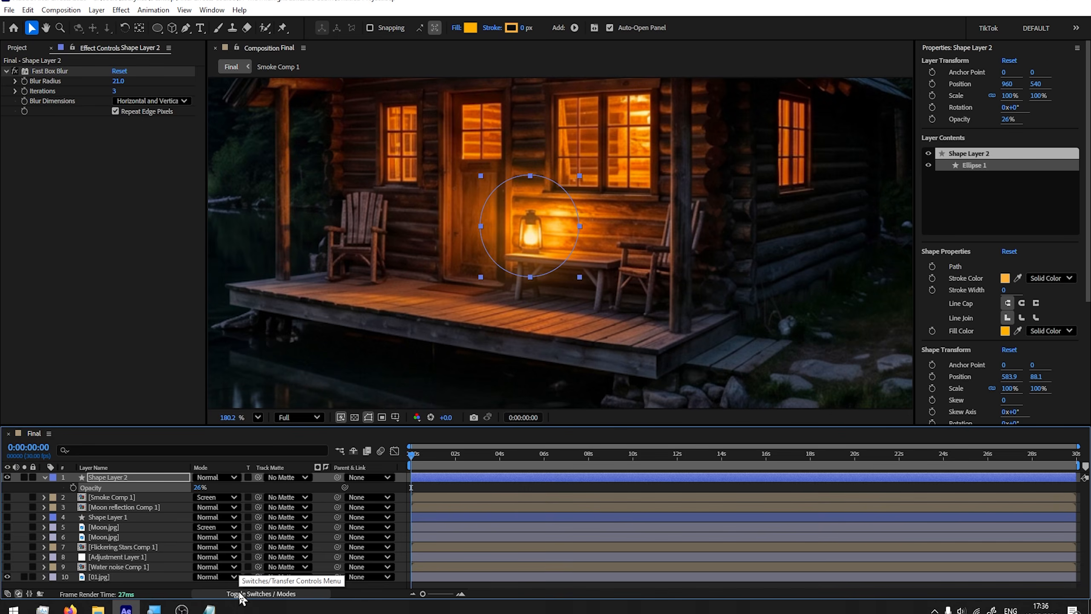
Switch to Wiggle animation script.txt in Notepad, copy the seven-line looping wiggle expression, and return to After Effects
click(209, 608)
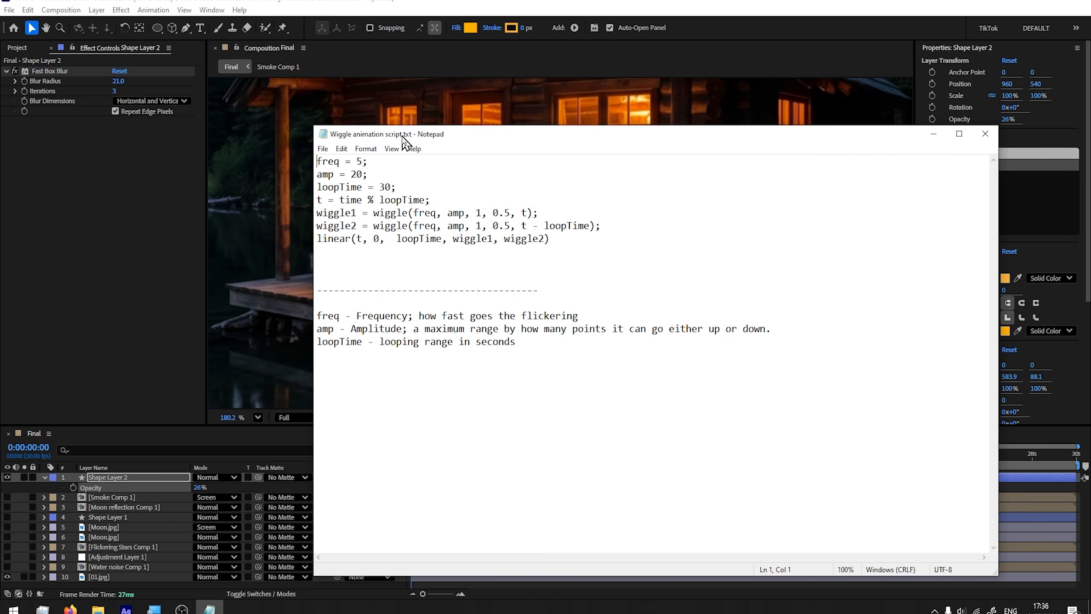
drag(552, 136, 691, 109)
drag(715, 211, 430, 136)
click(761, 229)
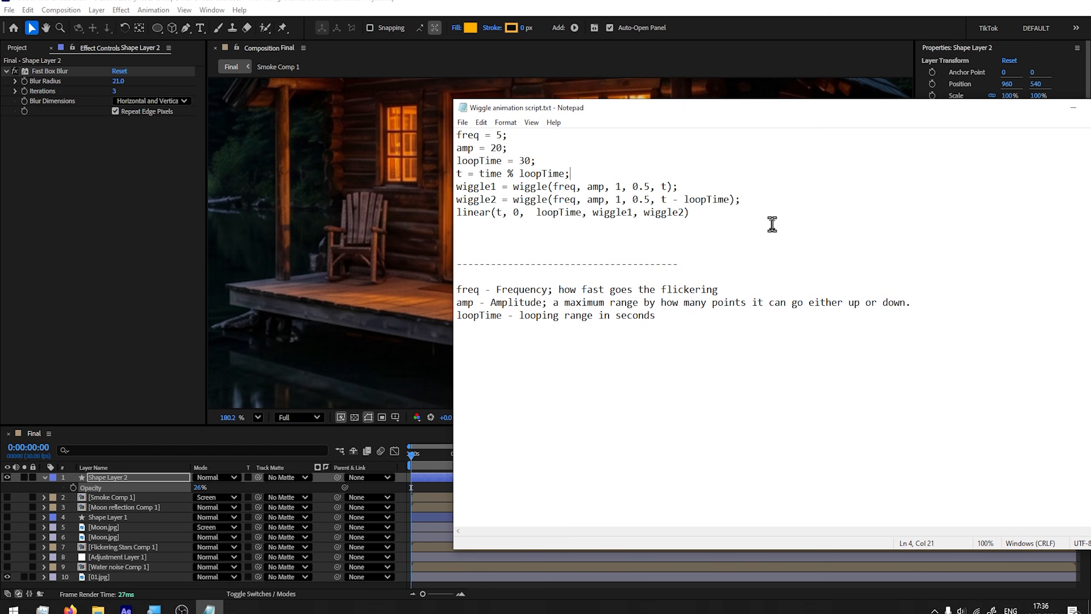
drag(659, 219, 389, 142)
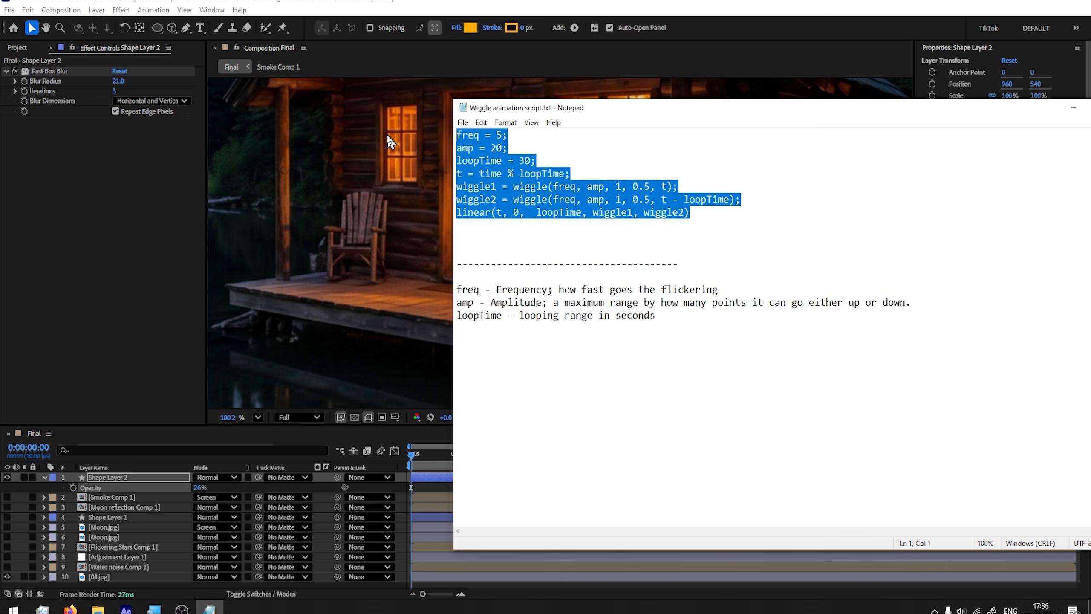
click(597, 3)
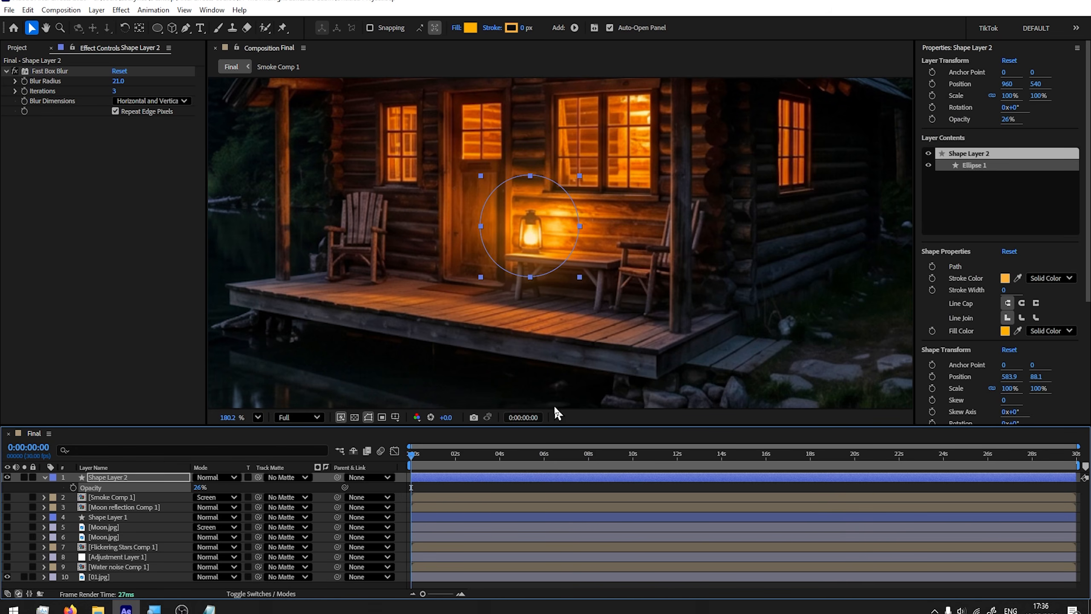
Add an expression to Shape Layer 2's Opacity and replace its default code with the copied wiggle script
click(102, 477)
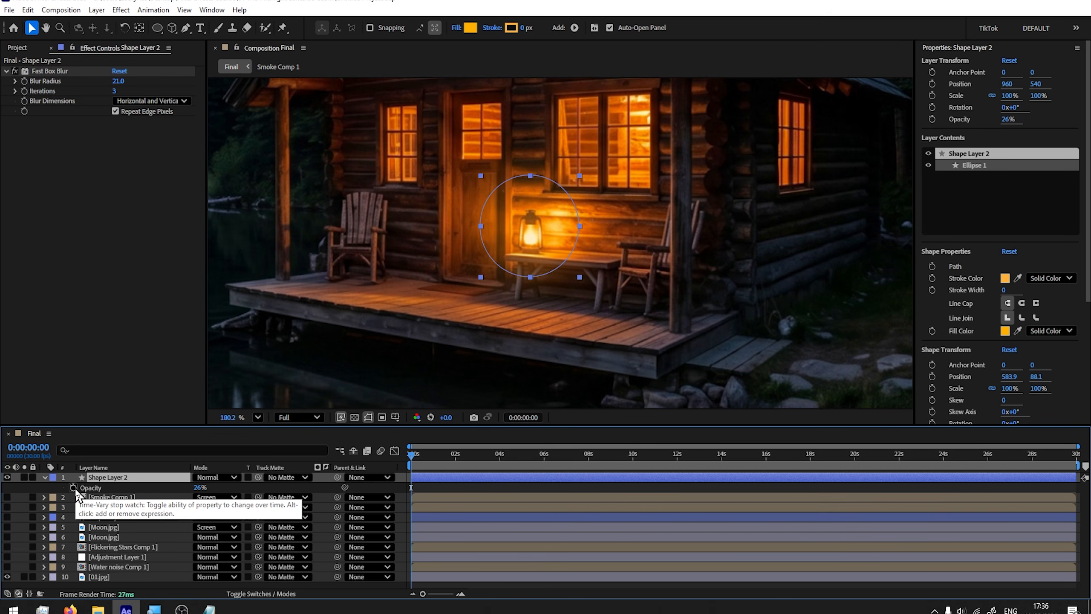
alt+click(73, 487)
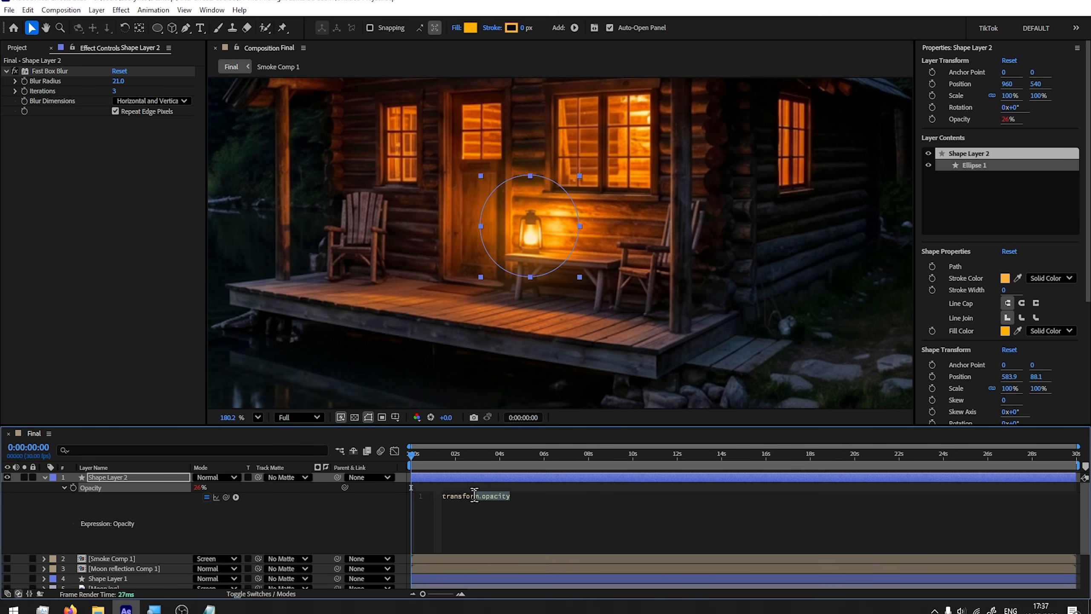
key(BackSpace)
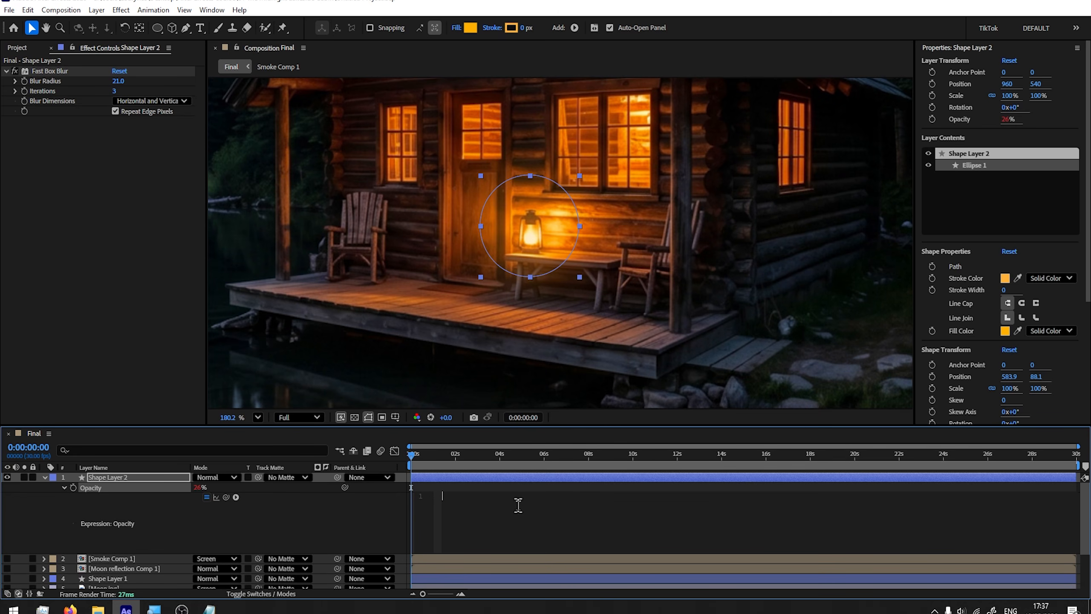
right_click(497, 495)
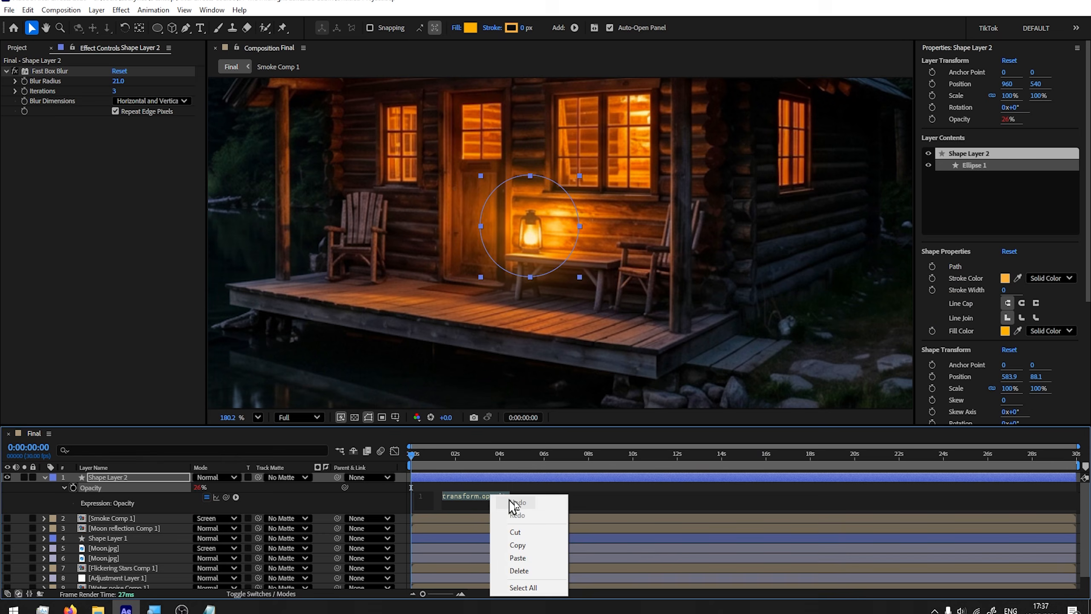
click(526, 556)
Solo Shape Layer 2 and play the preview to check the glow's flicker
click(24, 477)
key(space)
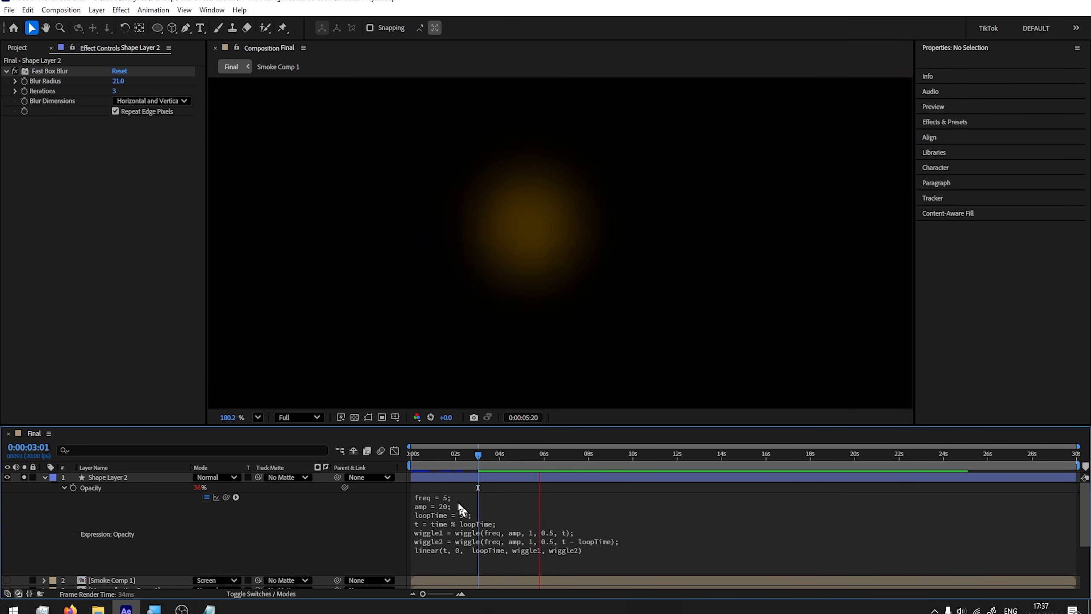
Check the parameter notes in Wiggle animation script.txt in Notepad, and try freq 8 in Shape Layer 2's opacity expression in After Effects
click(209, 609)
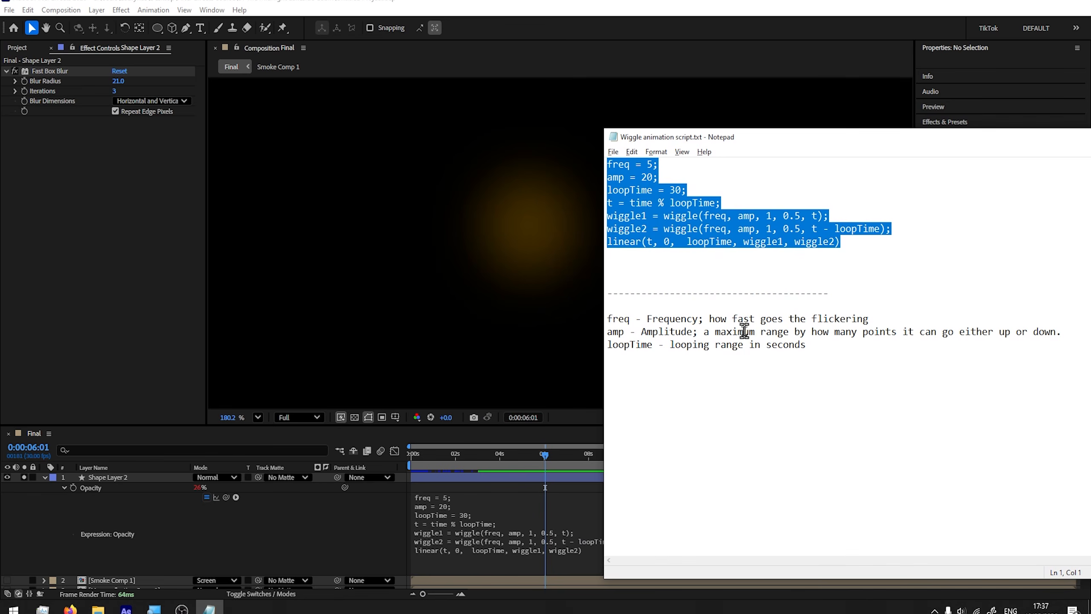
click(609, 105)
click(463, 510)
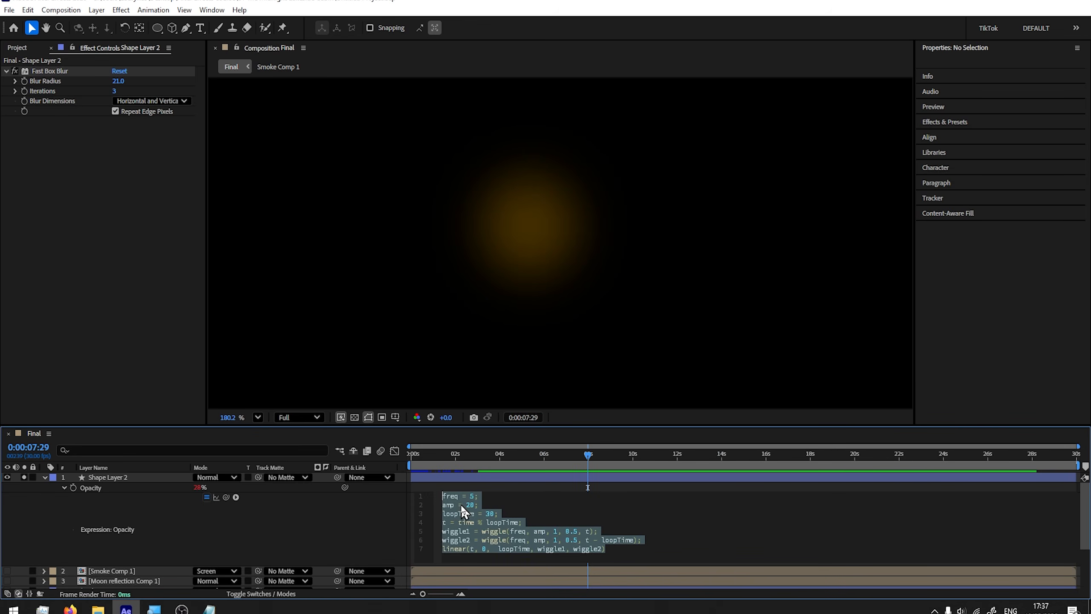
click(475, 498)
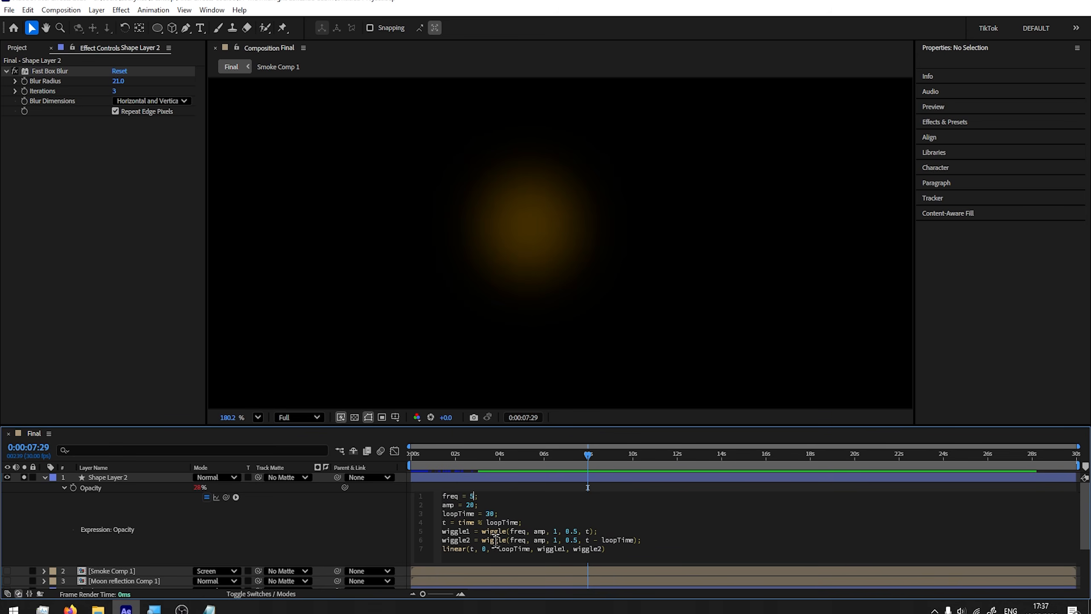
key(KP_Enter)
key(space)
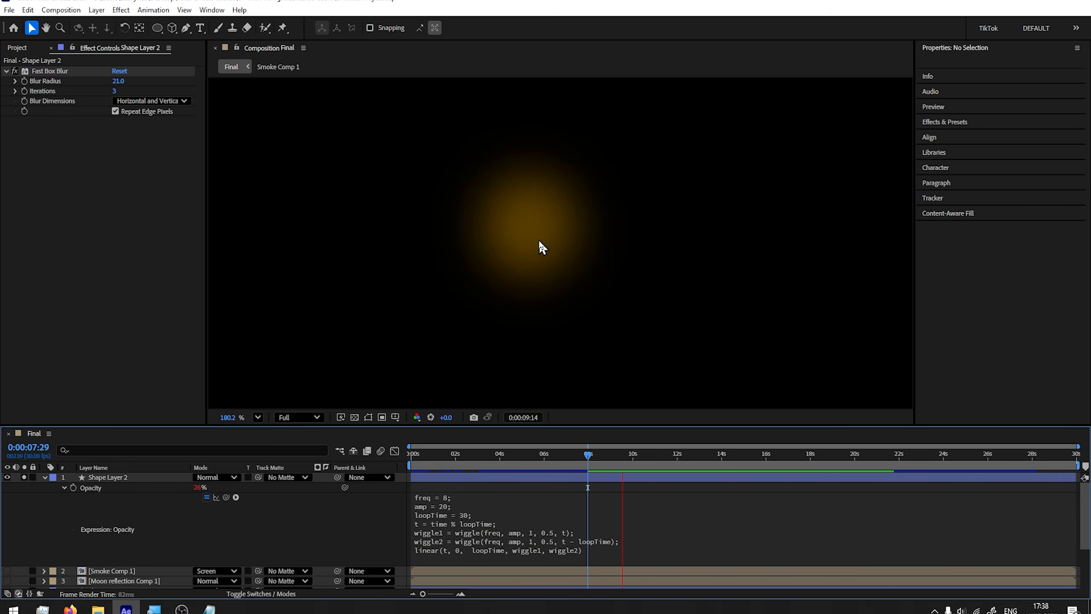
Try freq 1 in Shape Layer 2's opacity expression with a preview, and restore freq to 5
click(451, 506)
click(452, 502)
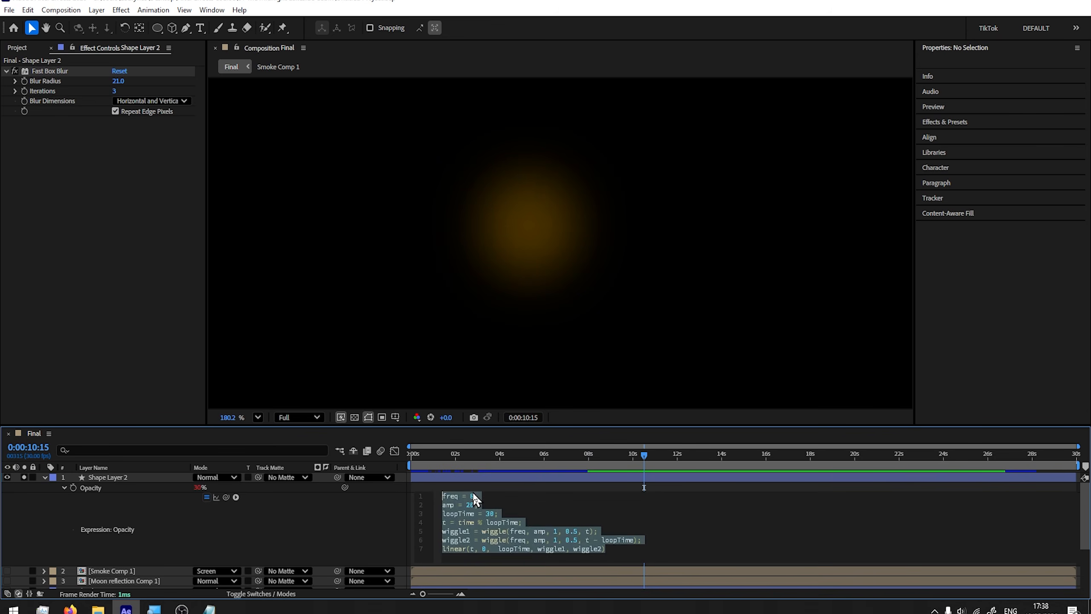
click(473, 498)
key(KP_Enter)
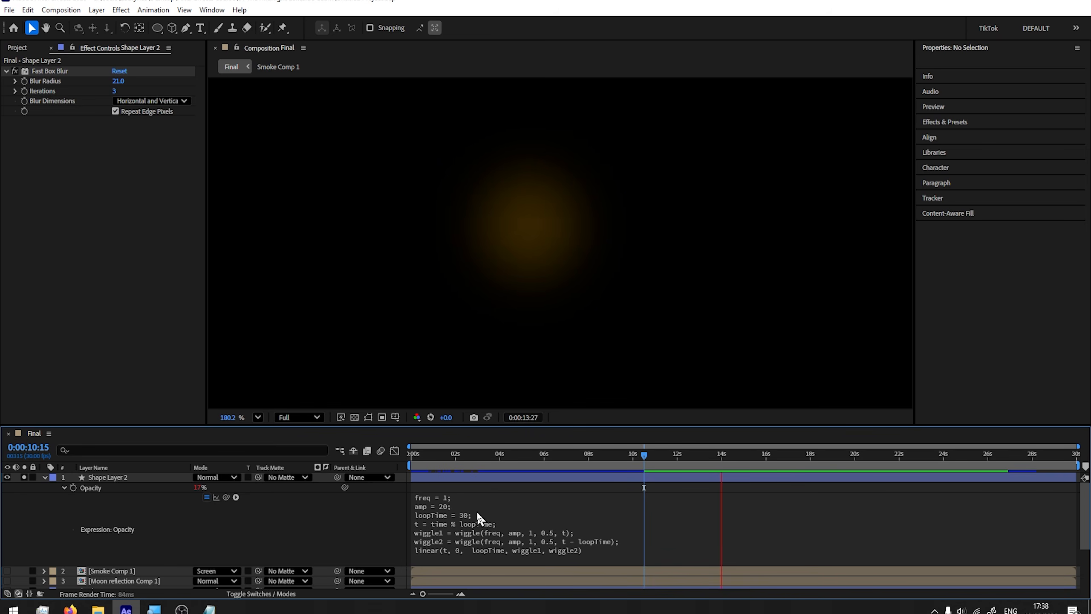
key(space)
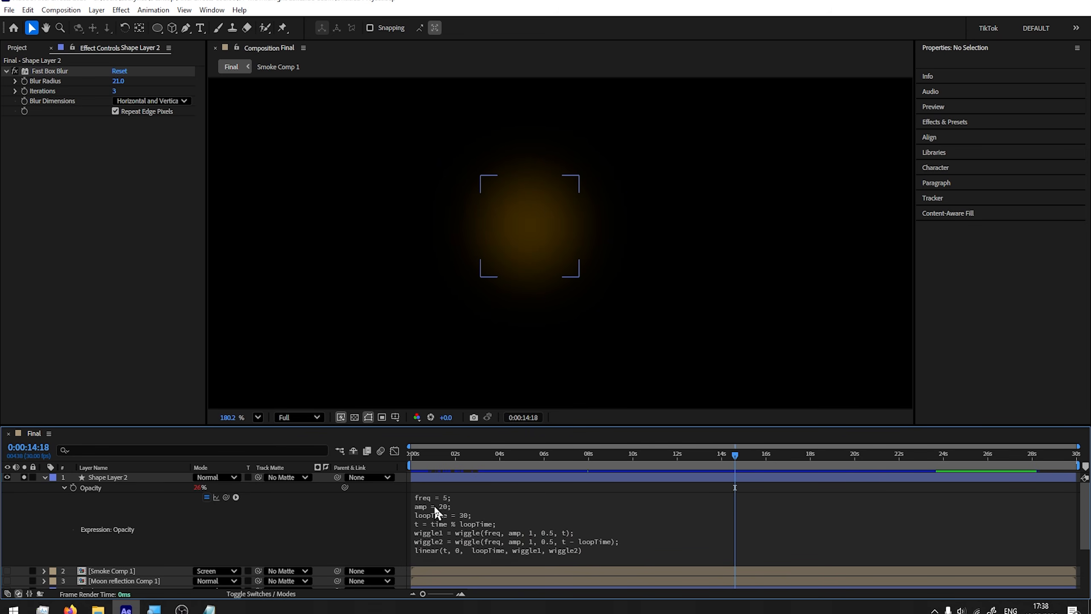
Scrub through the first seconds to examine how Shape Layer 2's opacity fluctuates, and play the composition from its start
click(198, 490)
key(Return)
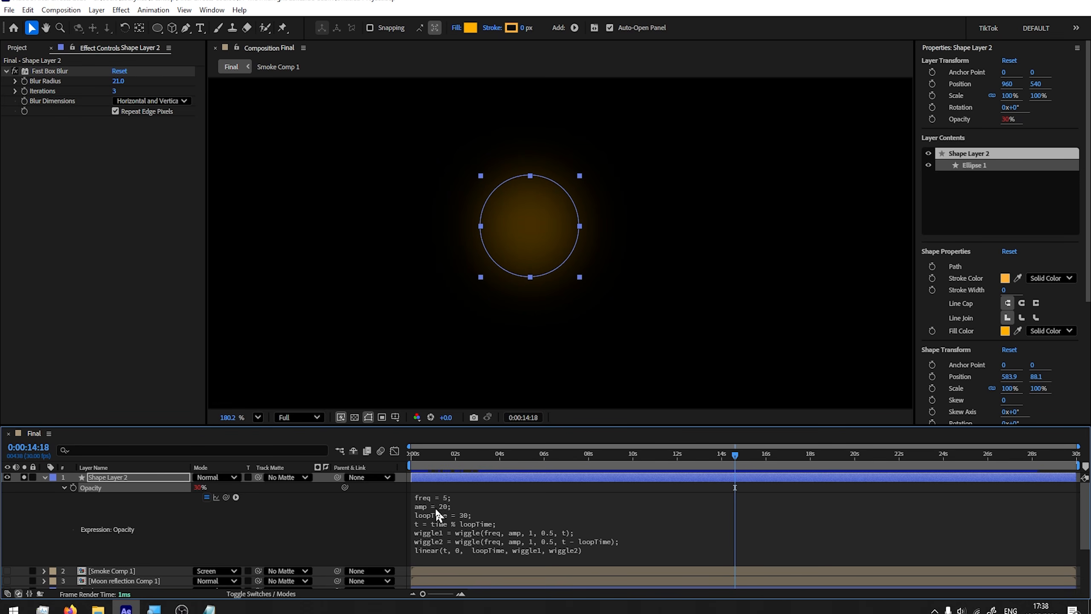
drag(451, 455, 510, 464)
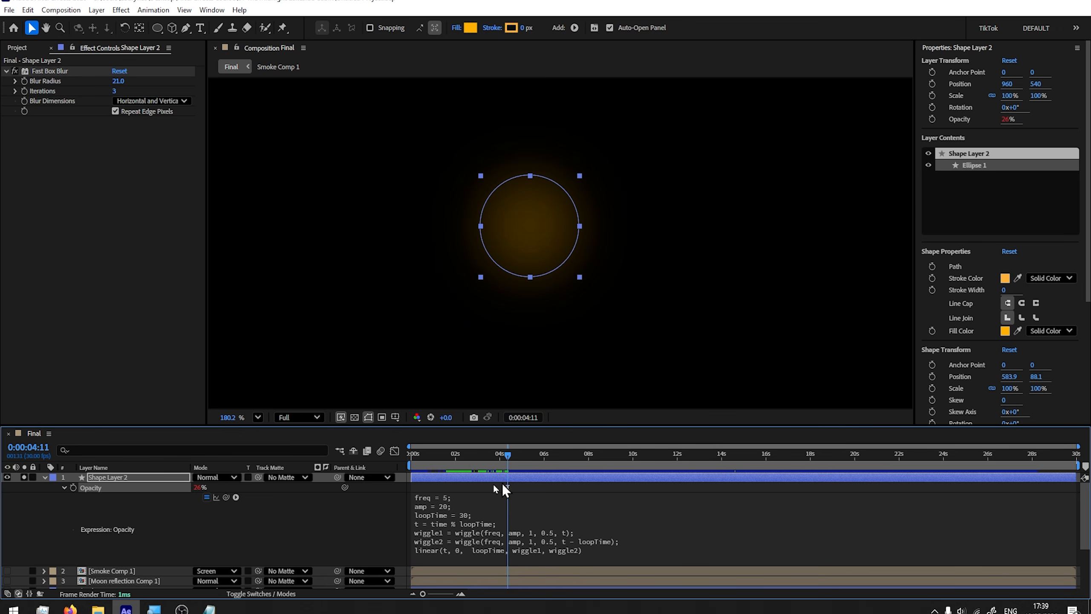
click(329, 533)
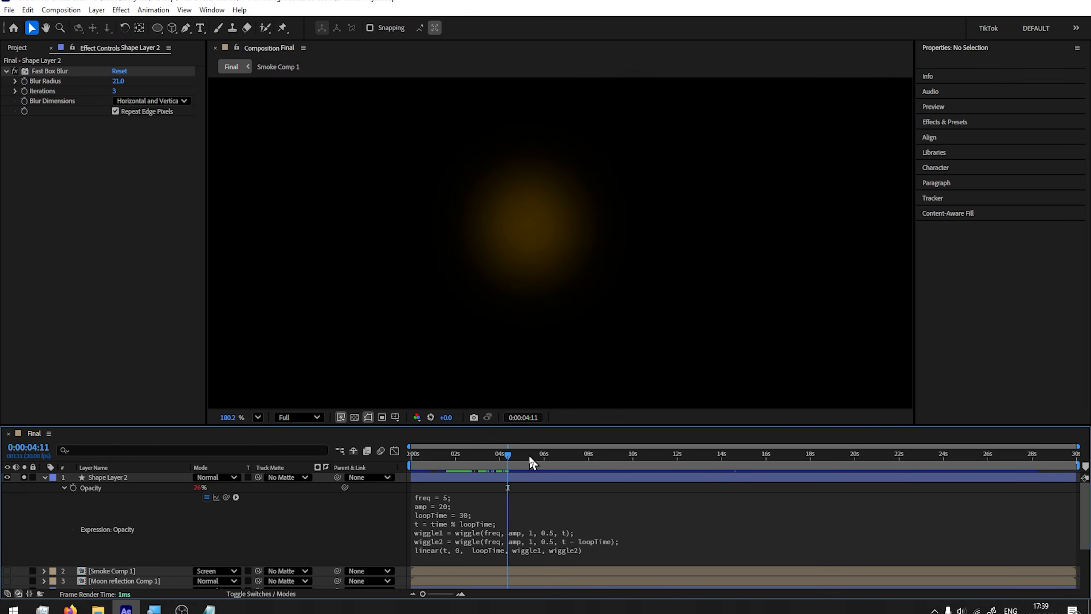
key(Home)
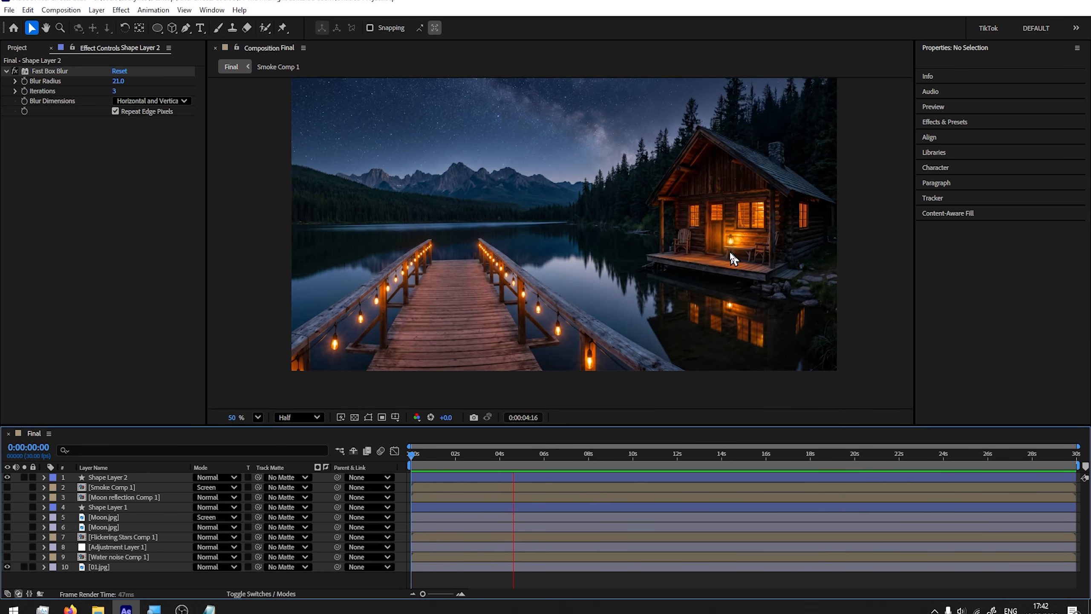
Duplicate the lantern glow layer Shape Layer 2 and move the copy near the dock's front-right bulb, at about 450, 892
click(108, 477)
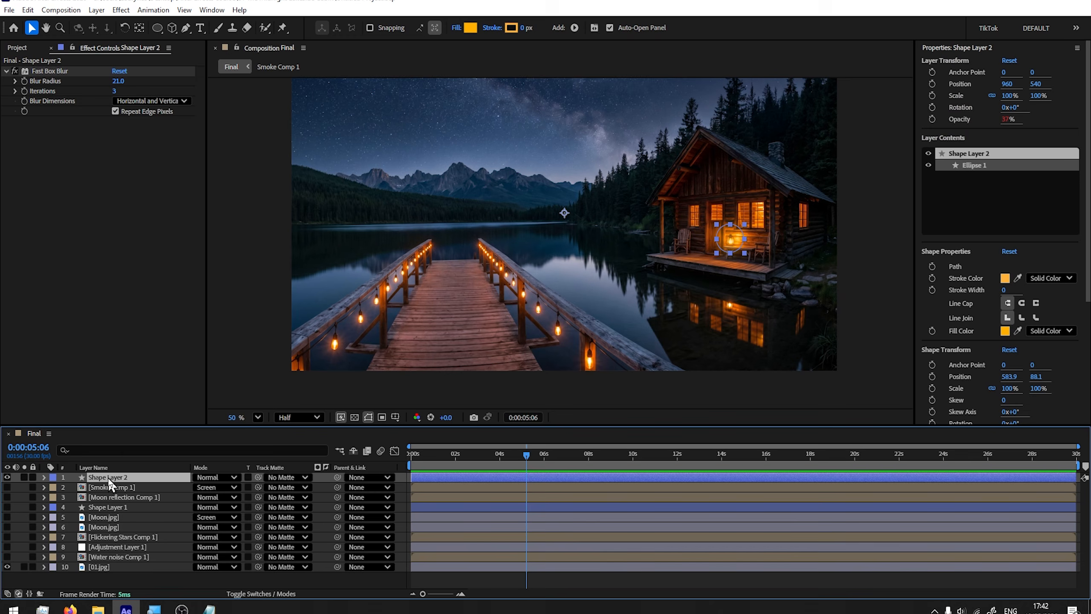
click(29, 10)
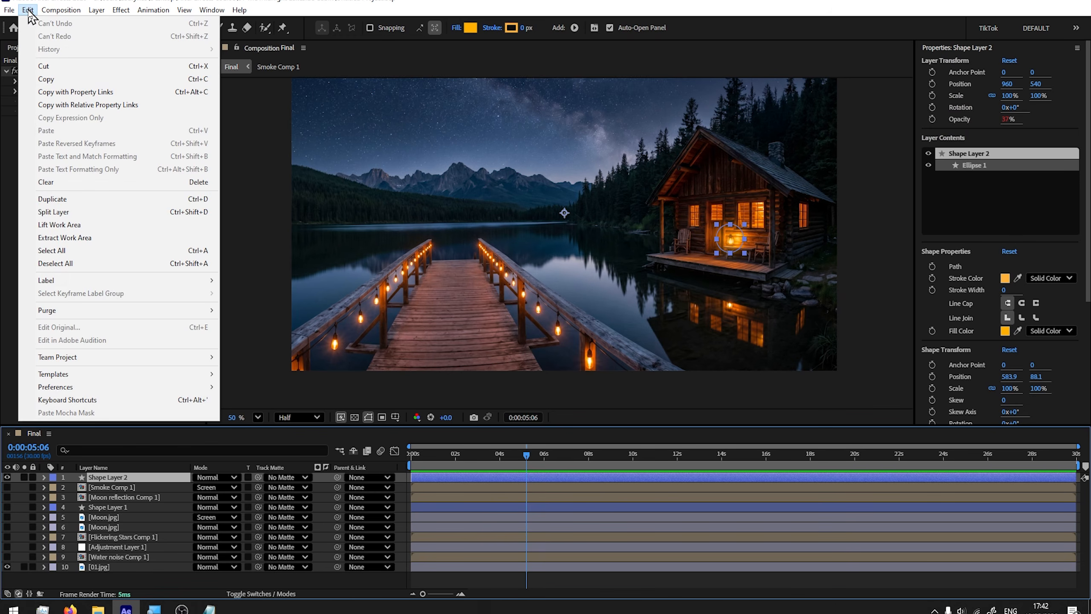
click(76, 200)
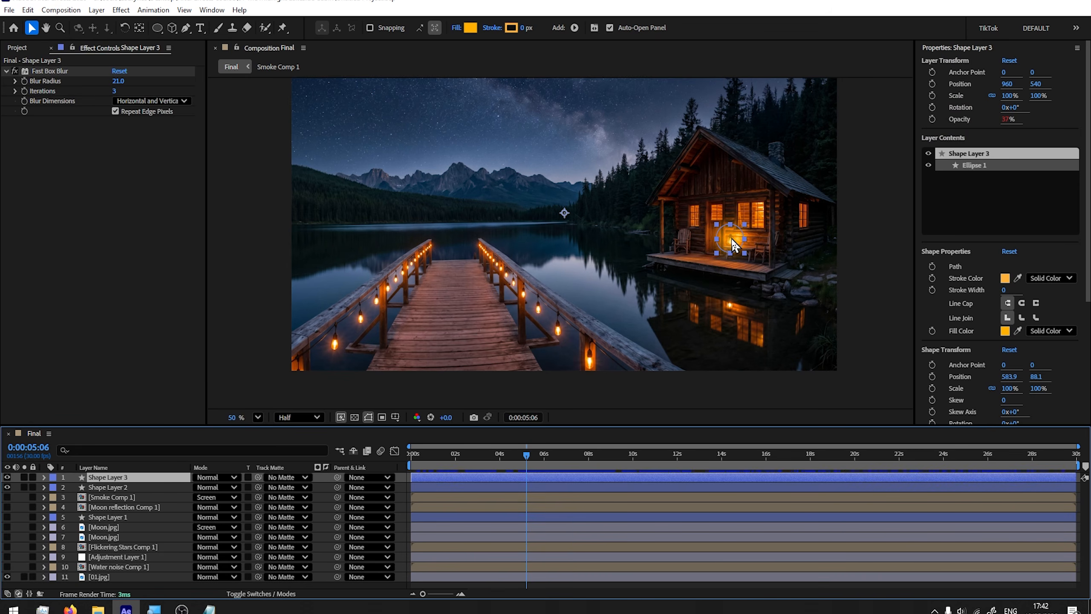
drag(731, 245, 585, 345)
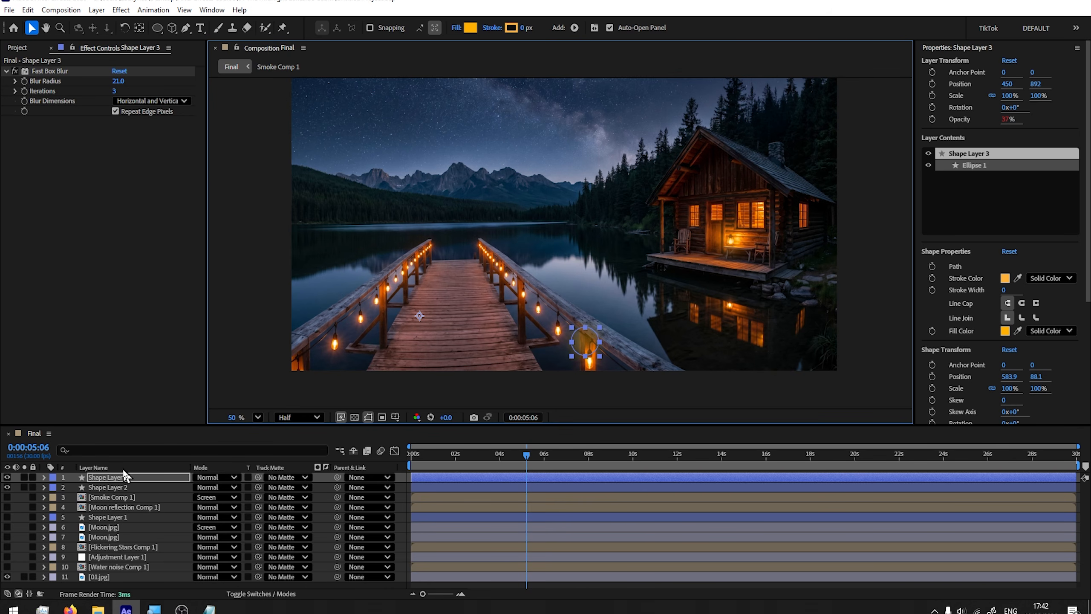
key(Return)
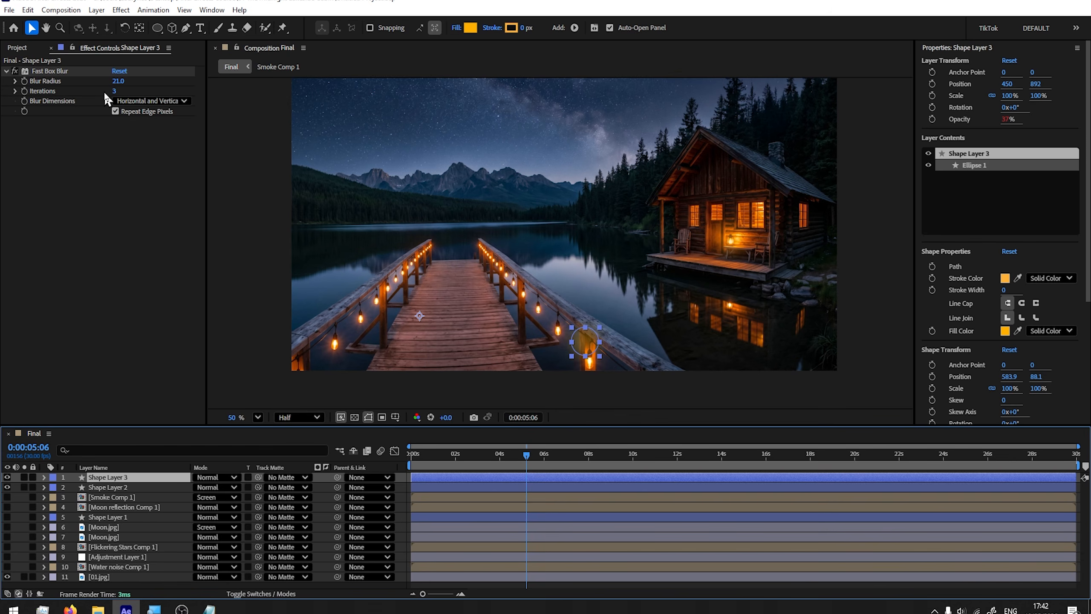
Center Shape Layer 3's anchor point within its glow and move it onto the front-right bulb, at about 1036, 1056
double_click(141, 31)
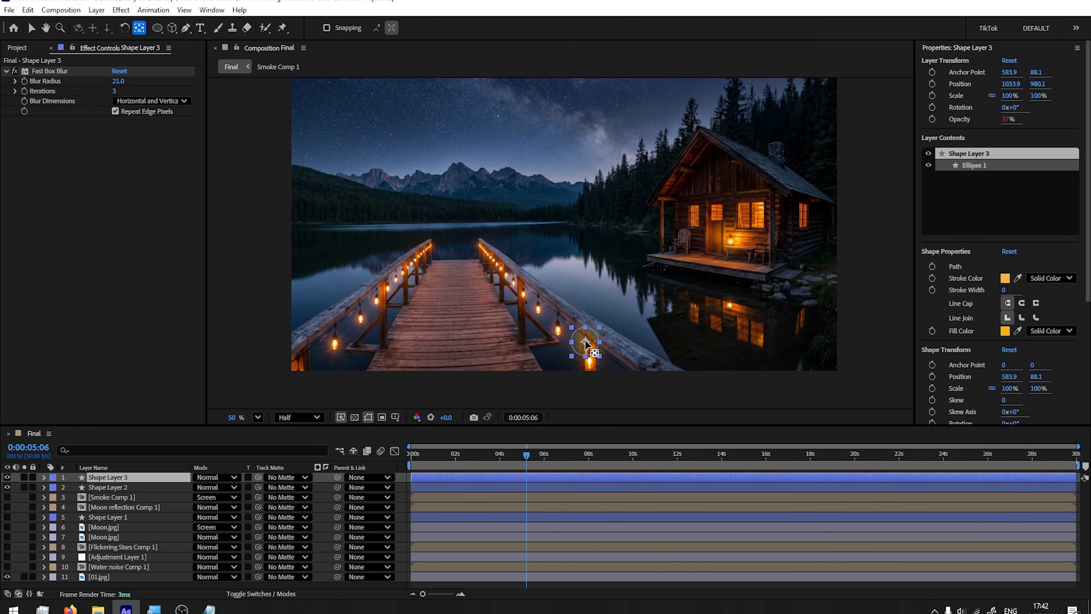
click(31, 28)
drag(593, 344, 594, 366)
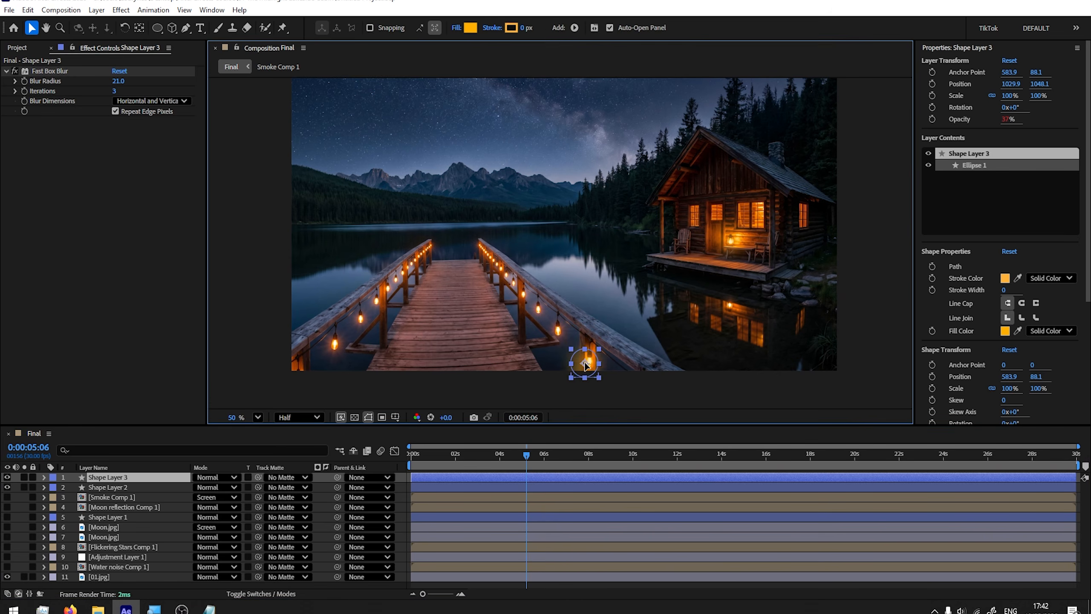
Enlarge Shape Layer 3's glow to about 139% by 134% around the bulb and lower its opacity
scroll(609, 359, up, 2)
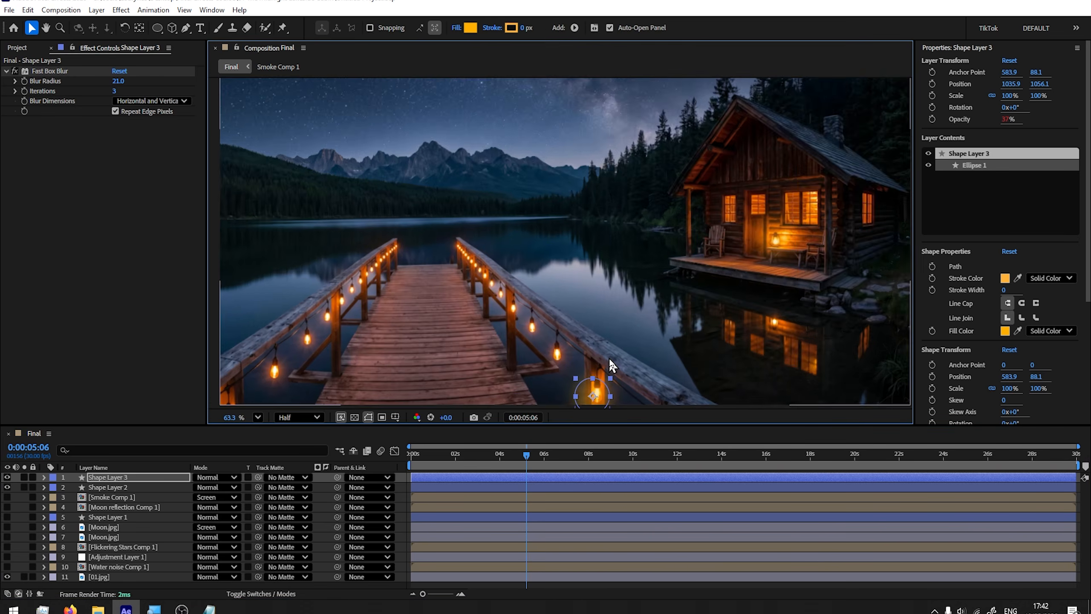
scroll(612, 364, up, 3)
drag(765, 315, 796, 346)
key(t)
drag(199, 487, 172, 490)
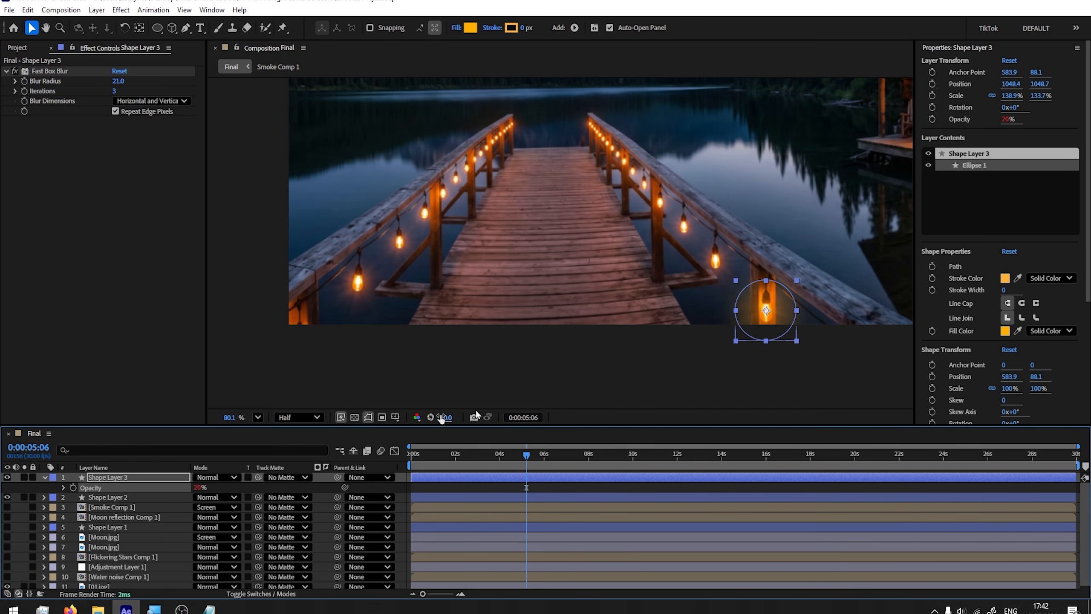
Duplicate Shape Layer 3, place the copy on the nearest hanging bulb of the dock's left railing, and preview both glows
click(109, 480)
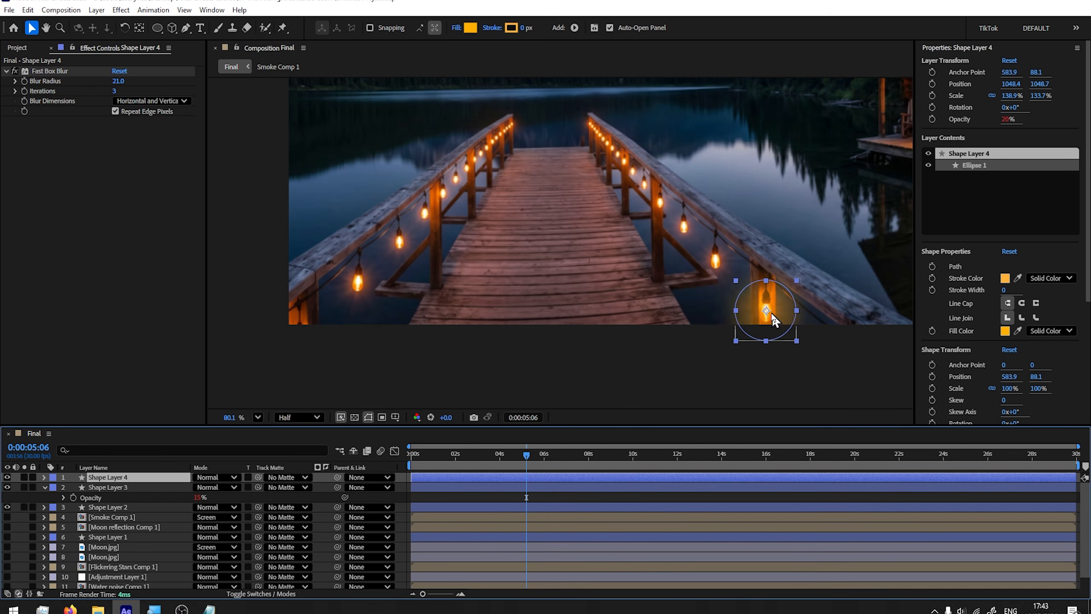
drag(766, 310, 358, 282)
click(29, 498)
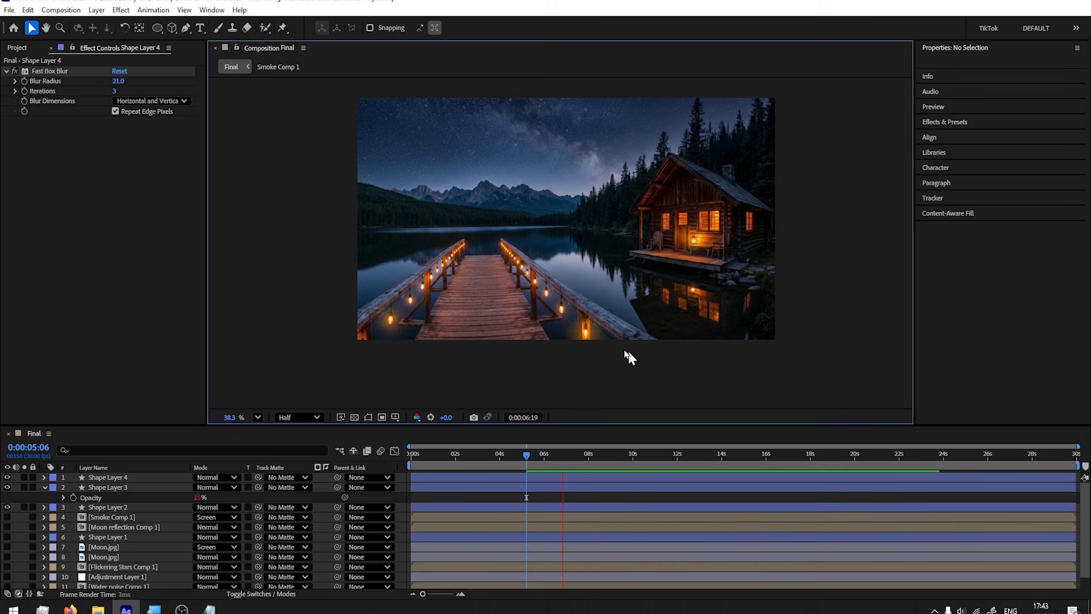
key(space)
scroll(582, 352, up, 4)
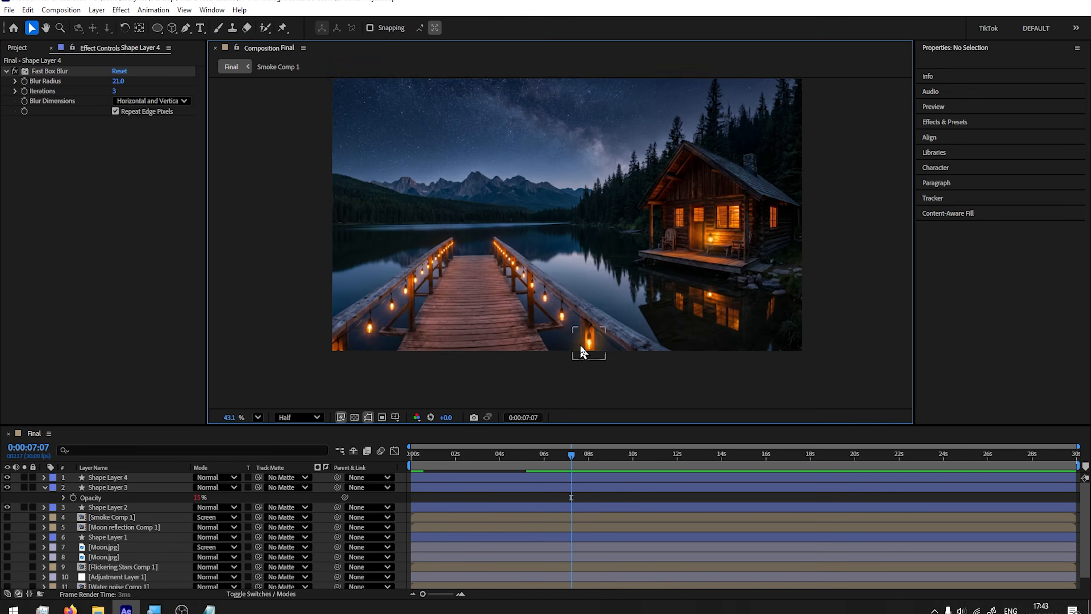
drag(583, 455, 400, 464)
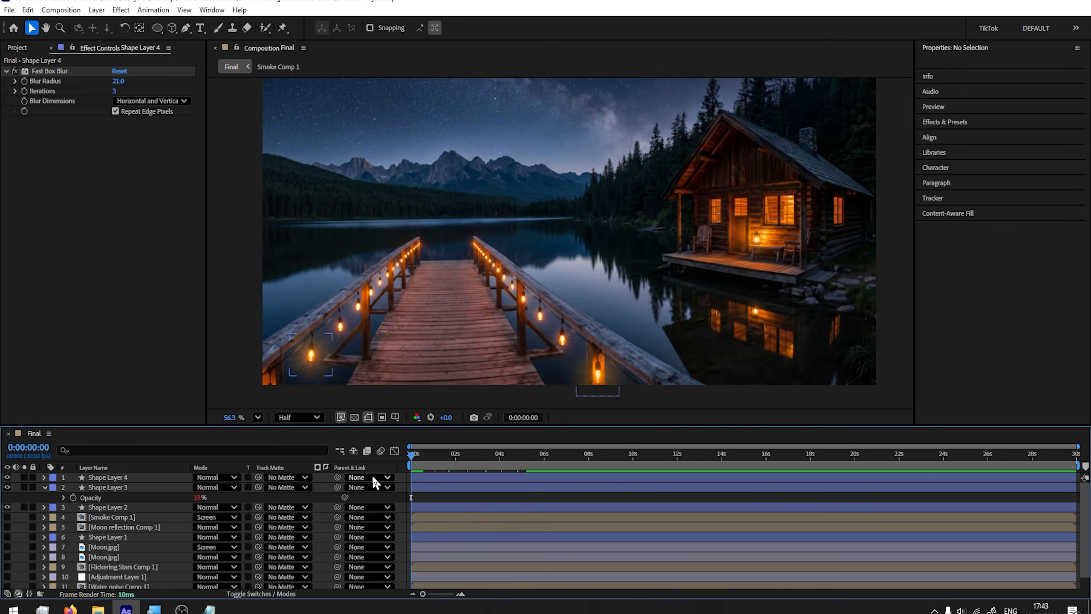
Reveal Shape Layer 3's opacity expression to examine the copied wiggle code, and collapse the layer's properties
click(64, 498)
key(ctrl+v)
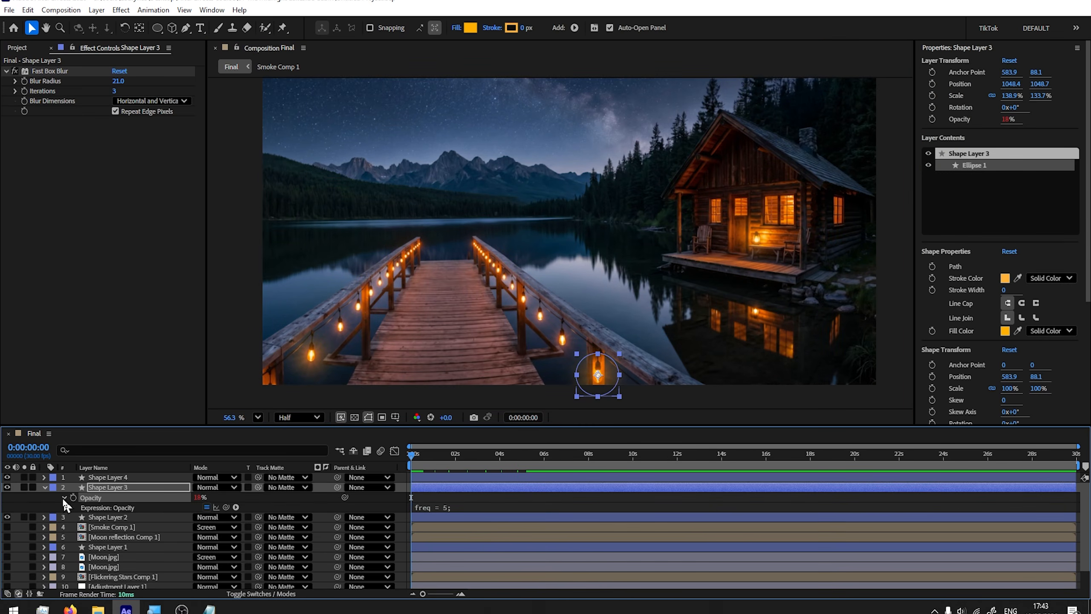
click(454, 511)
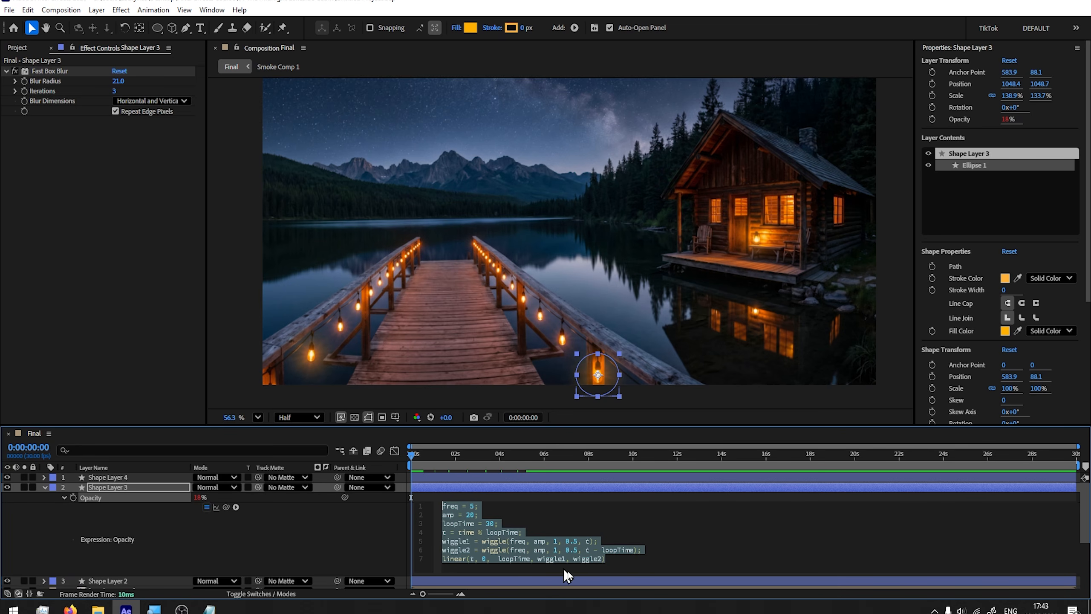
click(73, 493)
key(u)
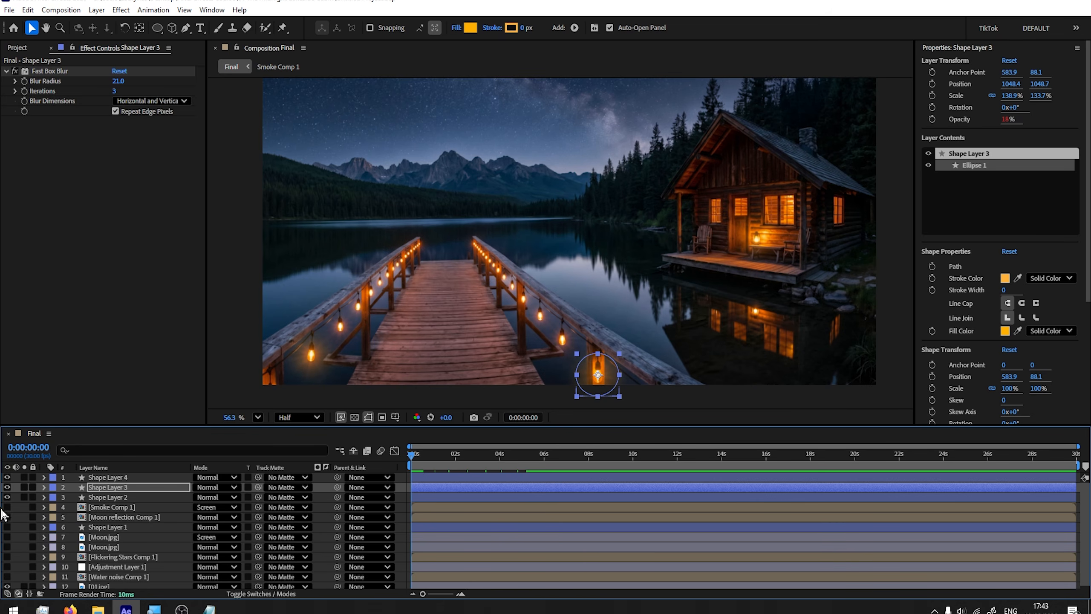
click(435, 463)
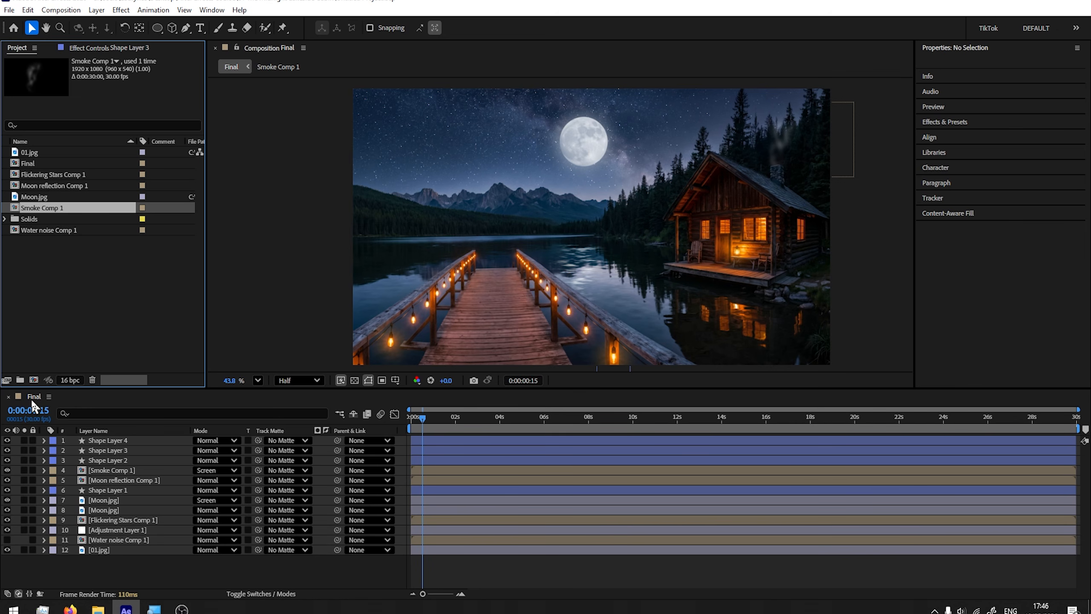
Add the Final composition to the render queue and delete the completed PNG sequence item from the queue
click(29, 166)
click(9, 10)
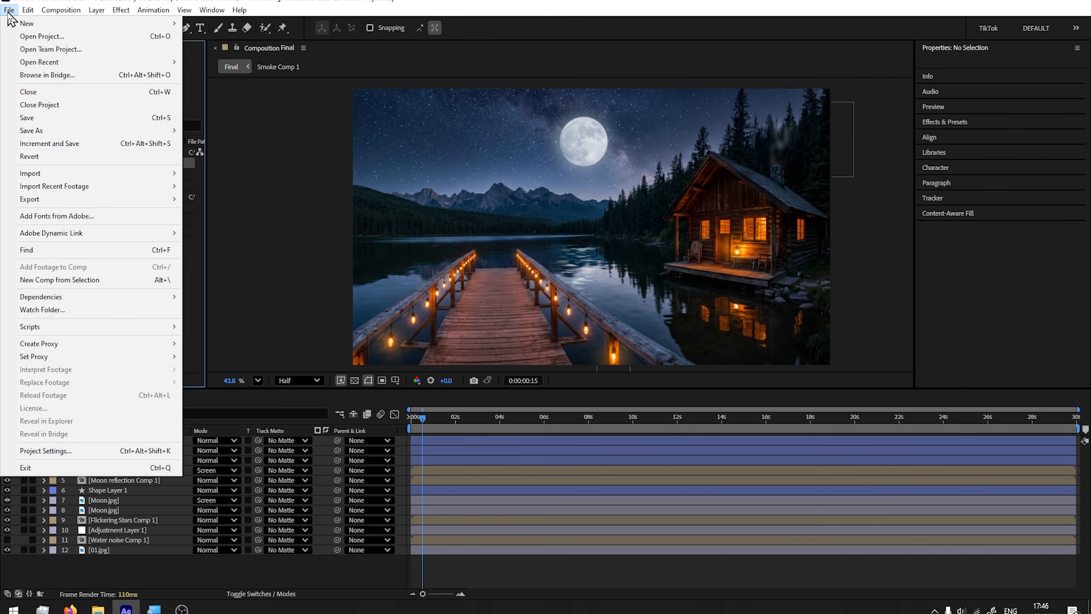
mouse_move(73, 199)
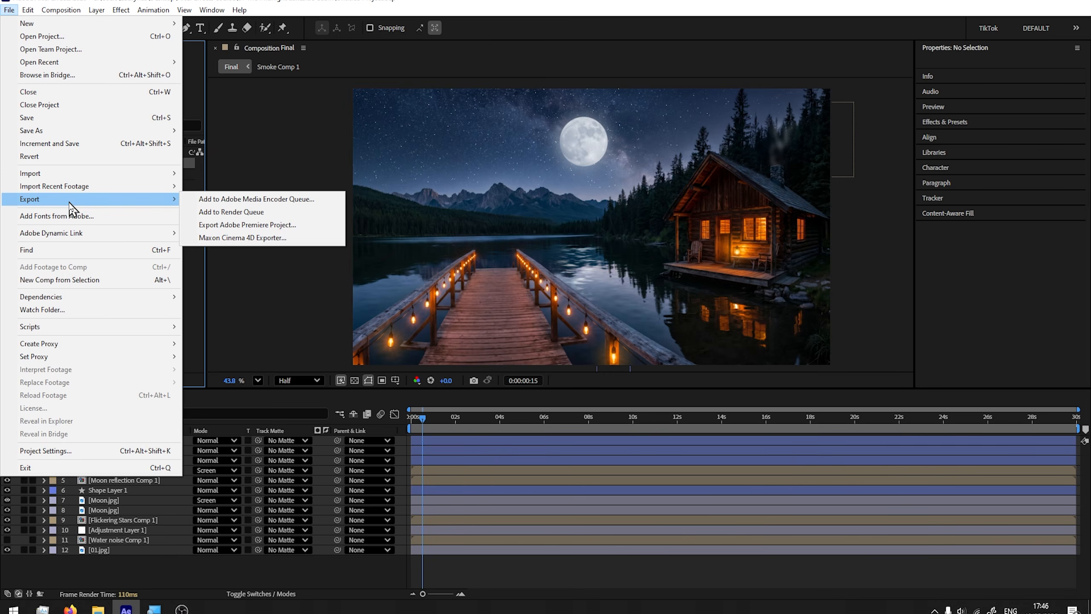
click(248, 214)
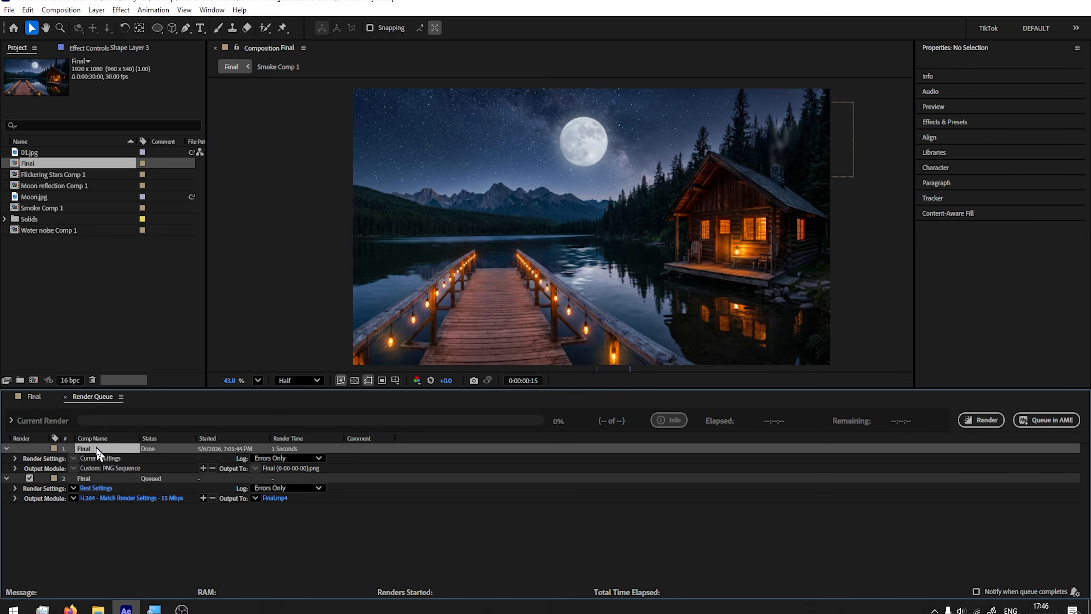
key(Delete)
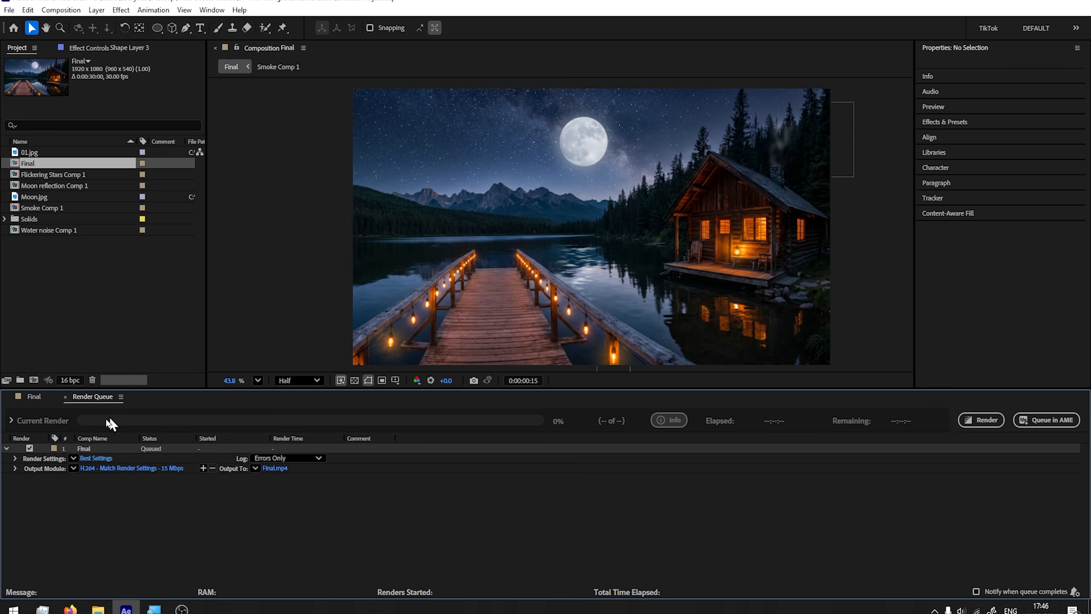
Review the quality choices in the Final item's render settings and accept Best quality at Full resolution
click(96, 458)
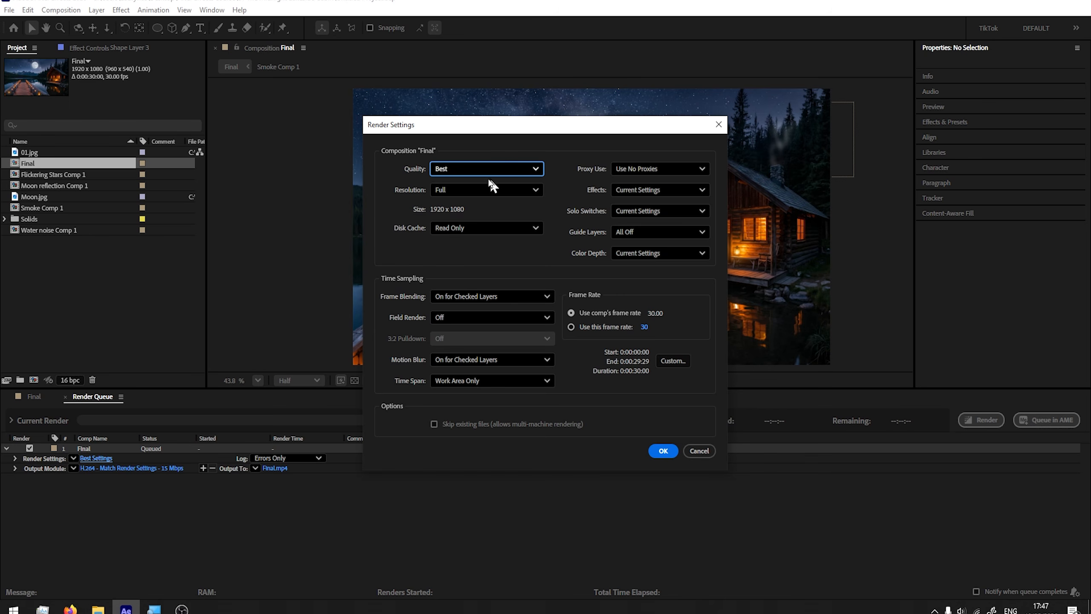
click(495, 164)
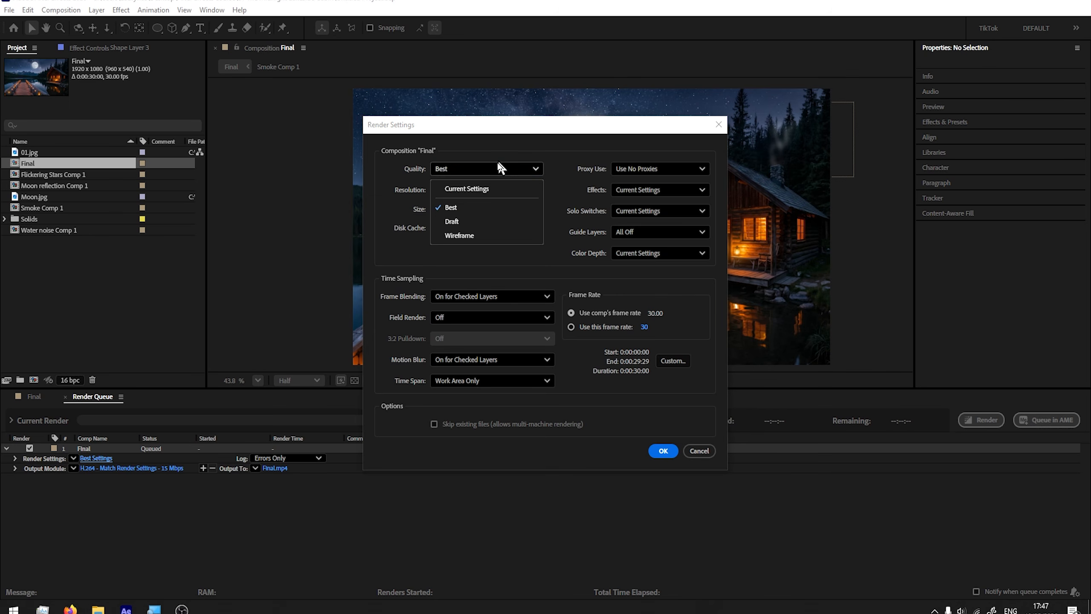
click(526, 146)
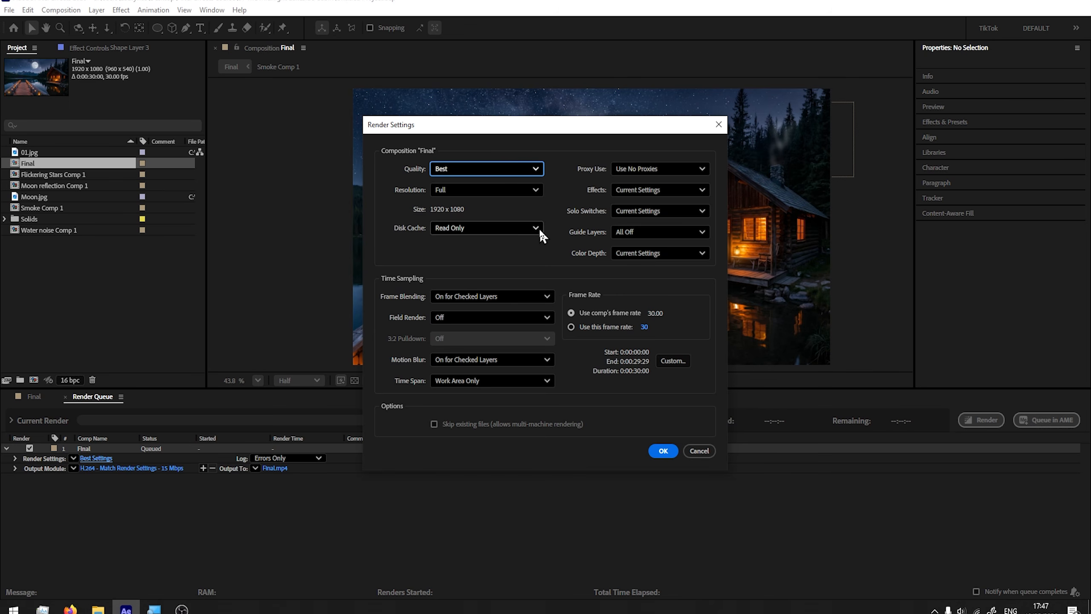
click(663, 450)
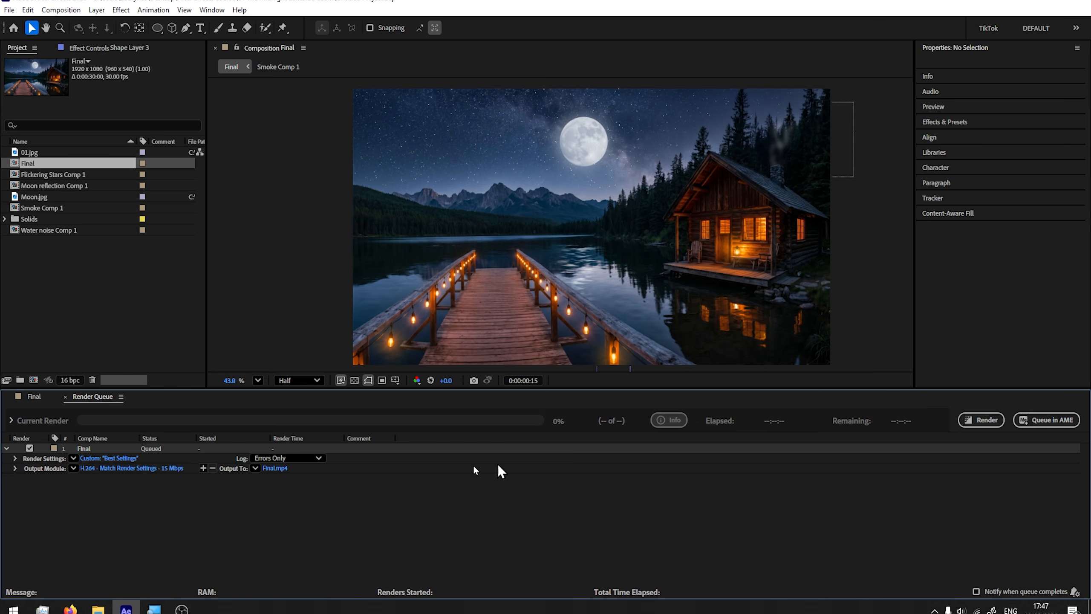
Try QuickTime as the output module's format for the Final item, and set the format back to H.264
click(111, 469)
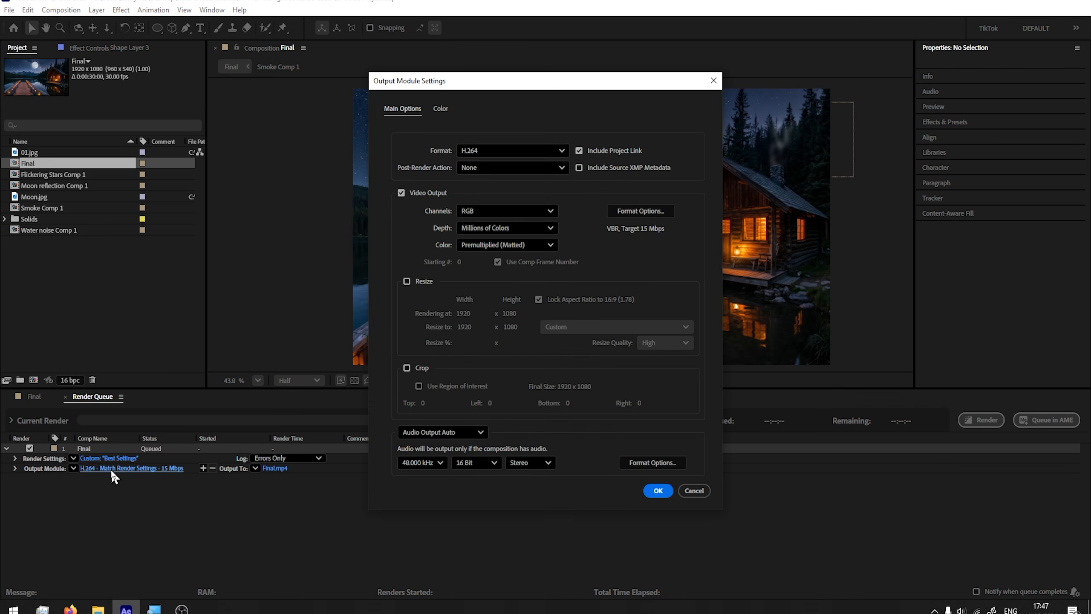
click(501, 148)
click(480, 154)
click(486, 151)
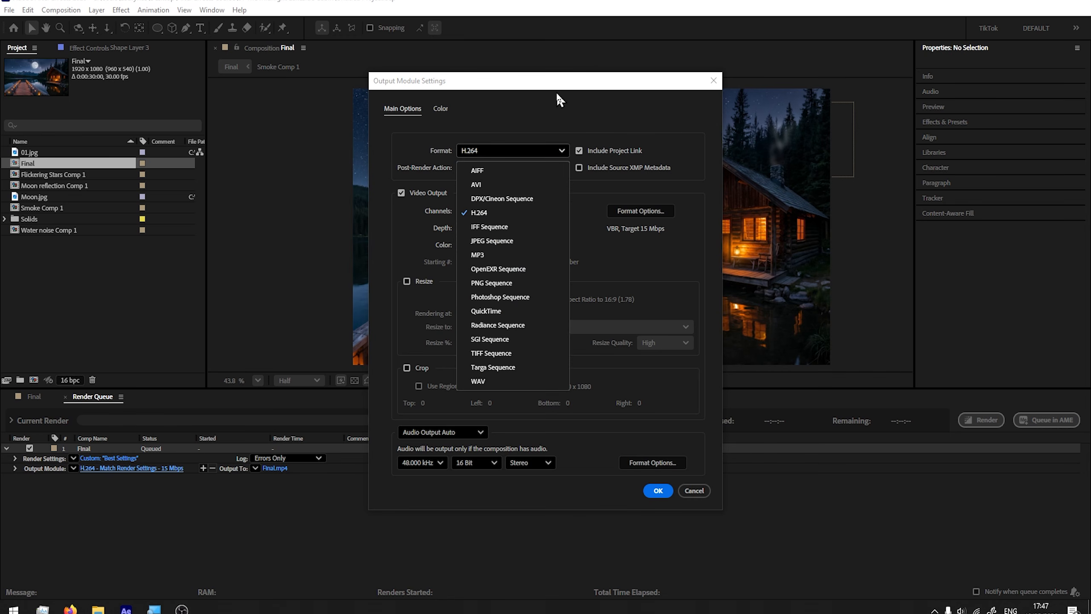
click(503, 311)
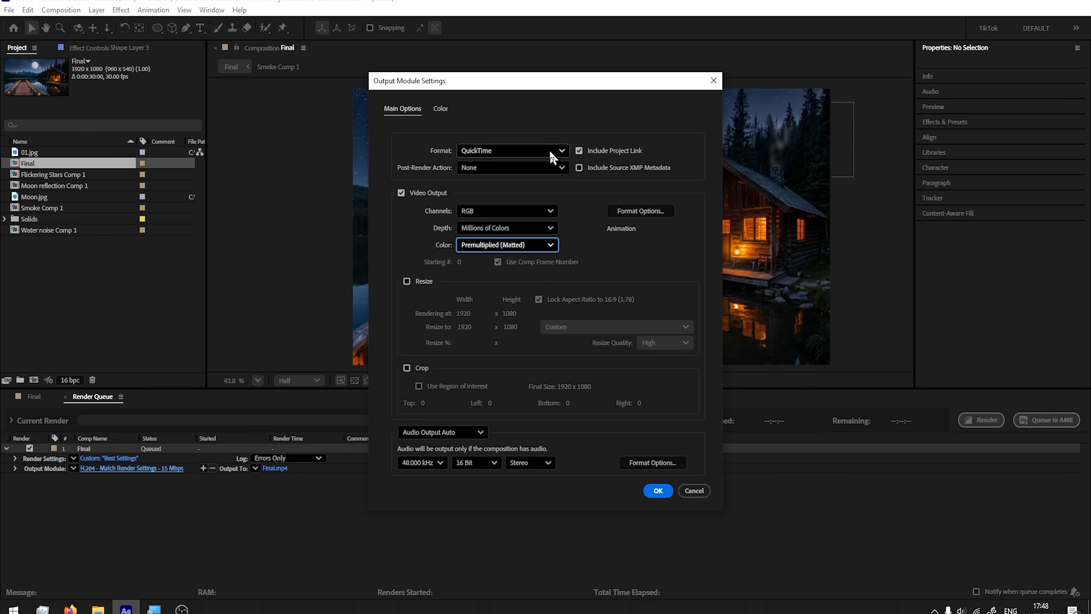
click(564, 150)
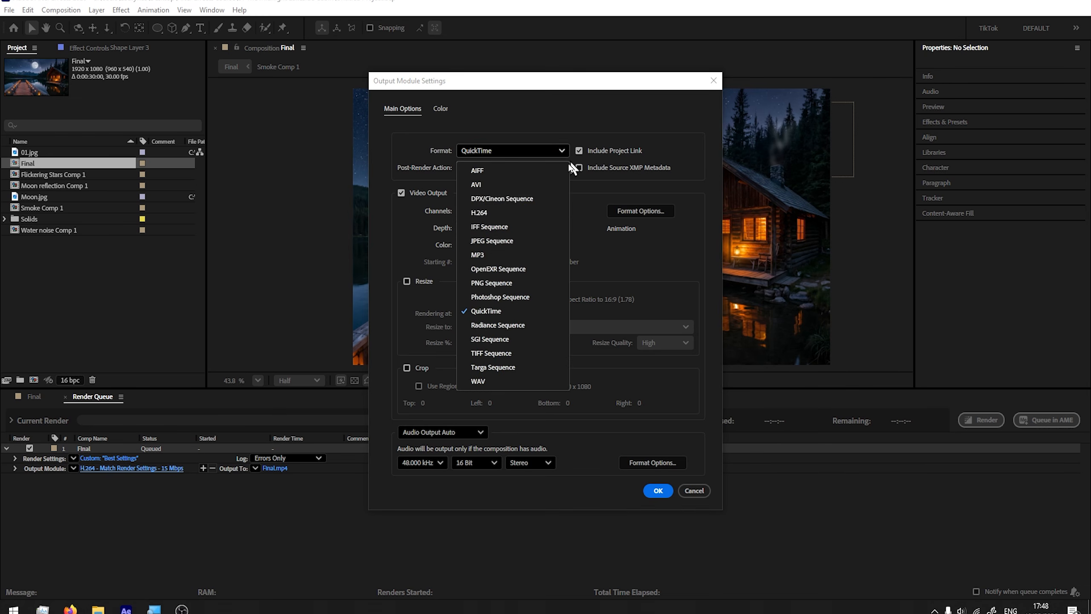
click(491, 215)
Set the H.264 target bitrate to 20 Mbps, accept the output module settings, and start rendering Final.mp4
click(510, 237)
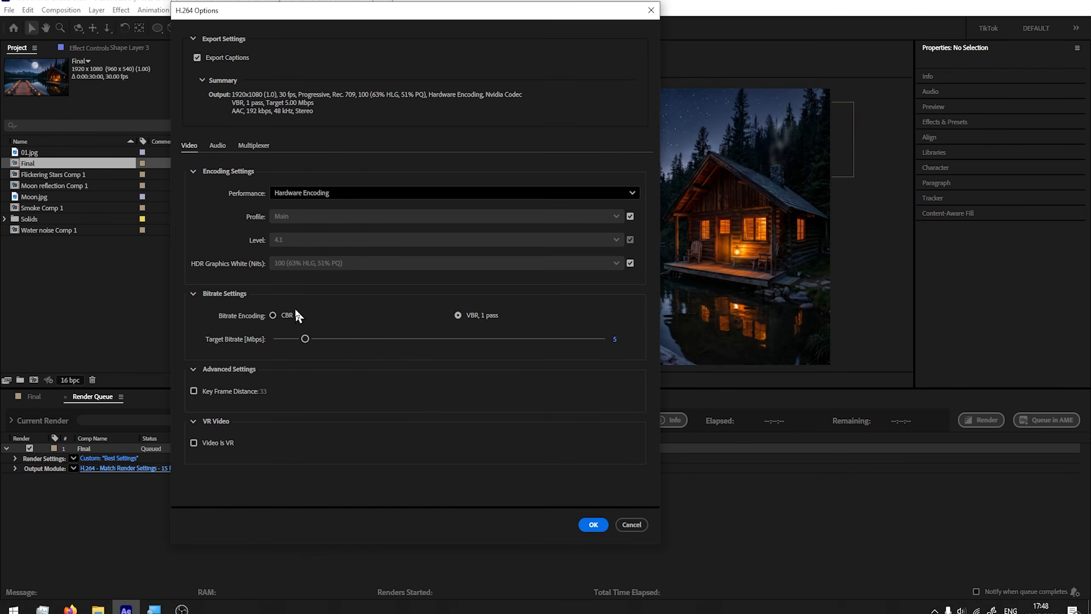
drag(307, 343, 342, 344)
click(619, 341)
text(20)
click(588, 389)
click(593, 524)
click(554, 519)
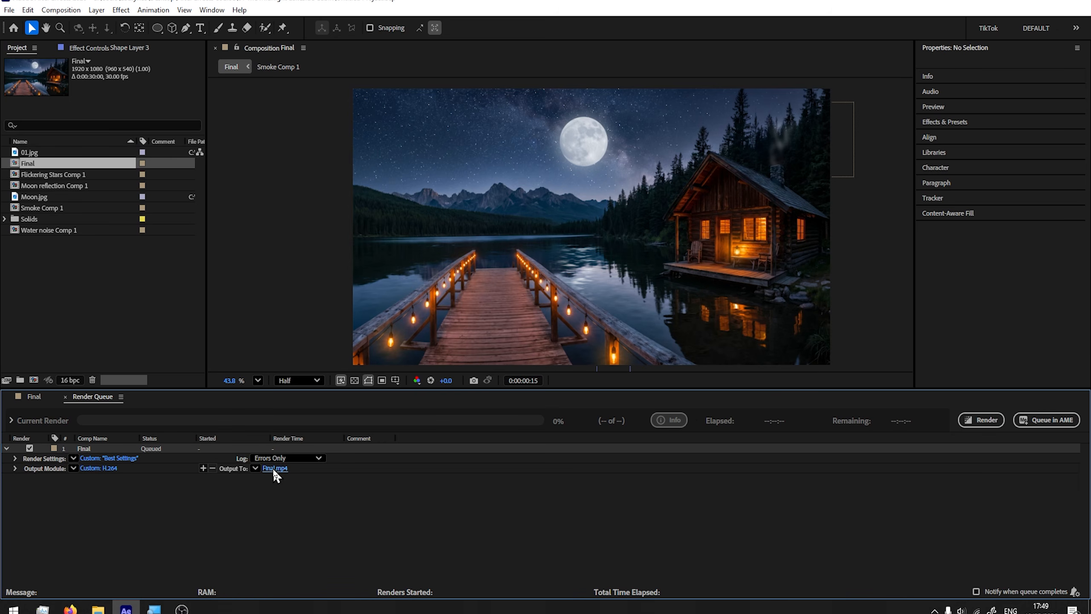
click(983, 421)
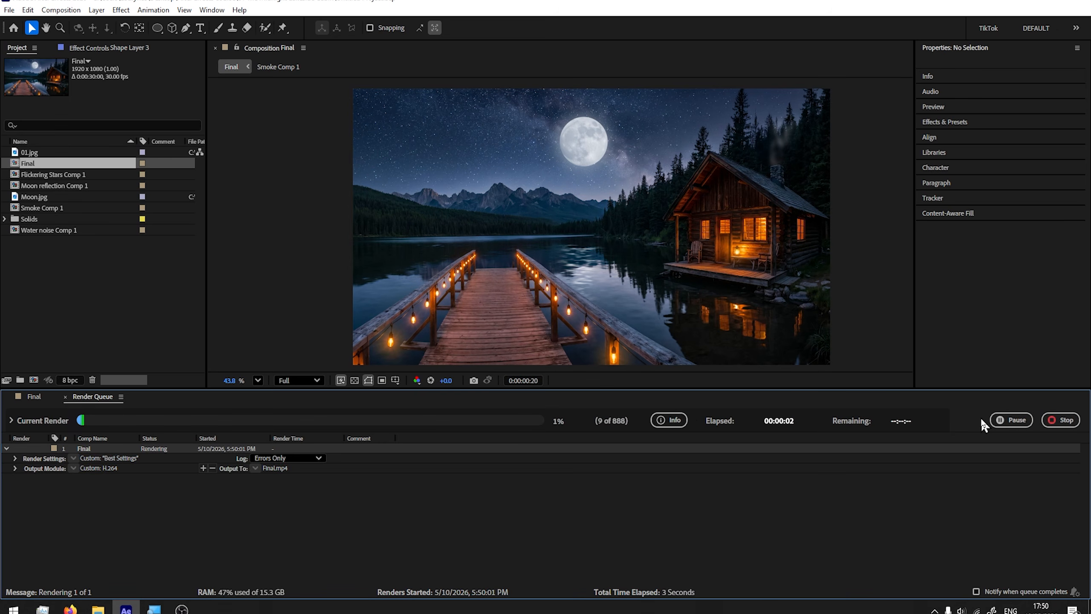